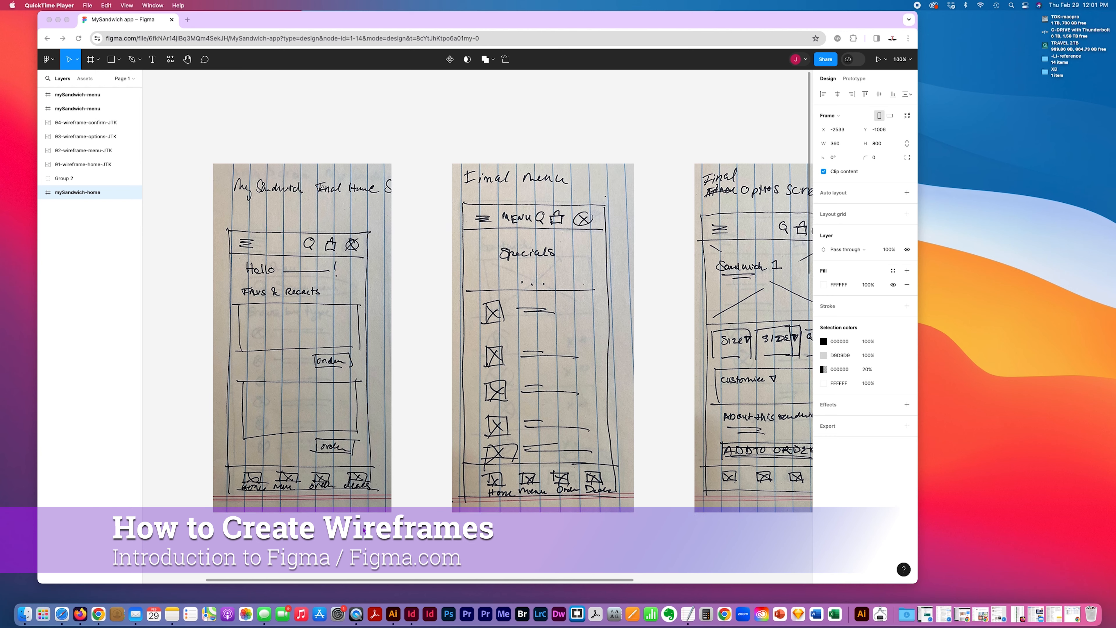
- Examine the hand-drawn home, menu, options and order confirmation sketches and compare them with the digital home and menu wireframes
scroll(363, 530, "right", 2)
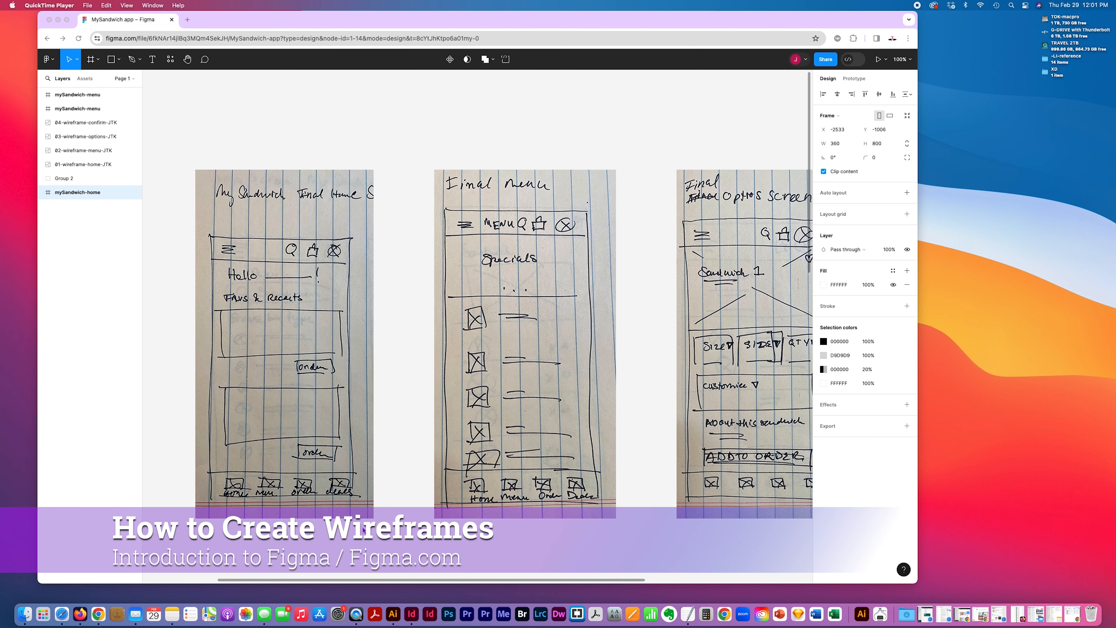
scroll(363, 530, "right", 3)
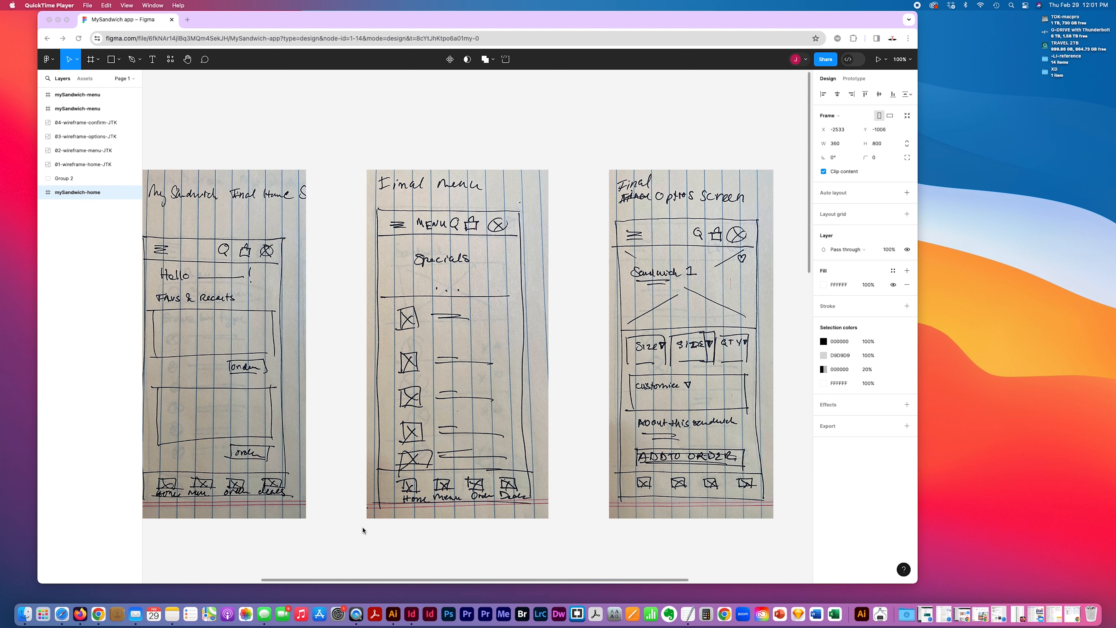
scroll(361, 527, "left", 3)
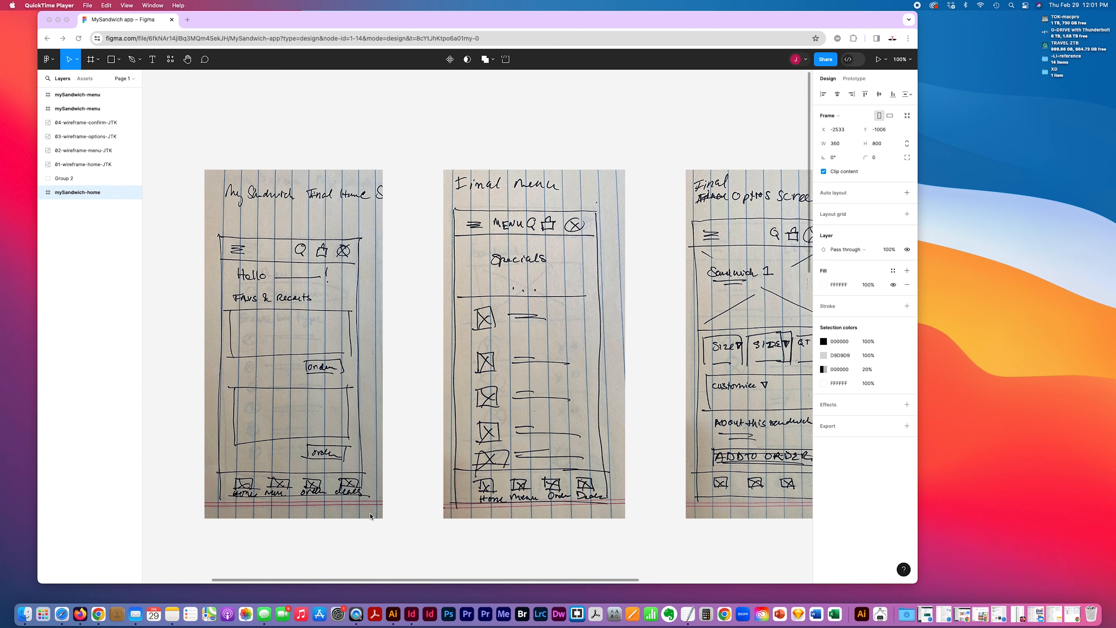
scroll(370, 516, "right", 6)
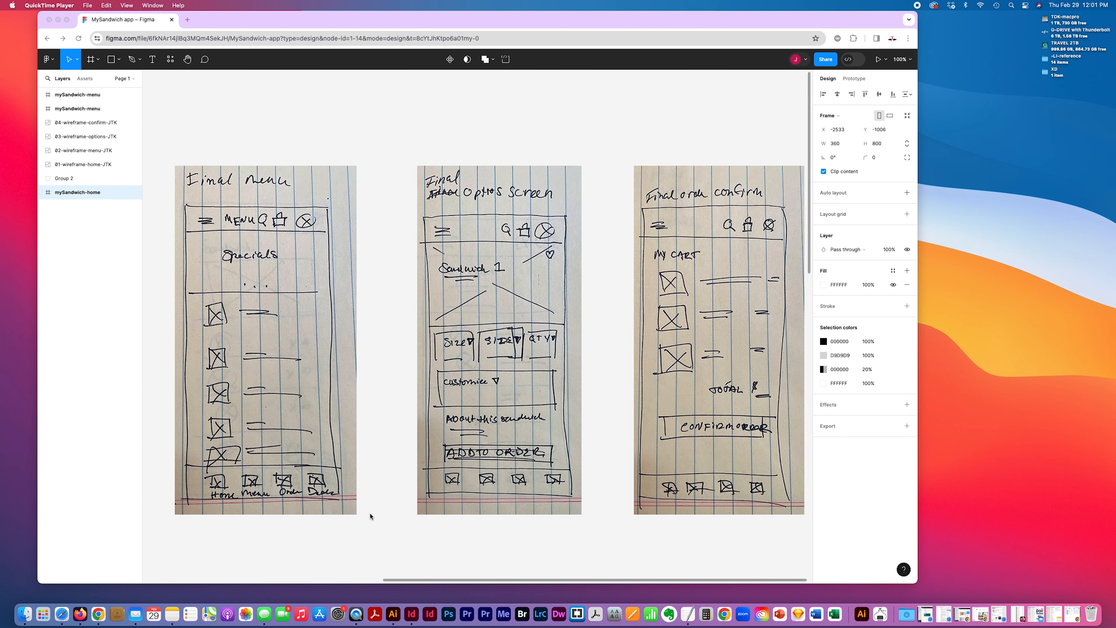
scroll(370, 516, "right", 2)
scroll(370, 516, "left", 8)
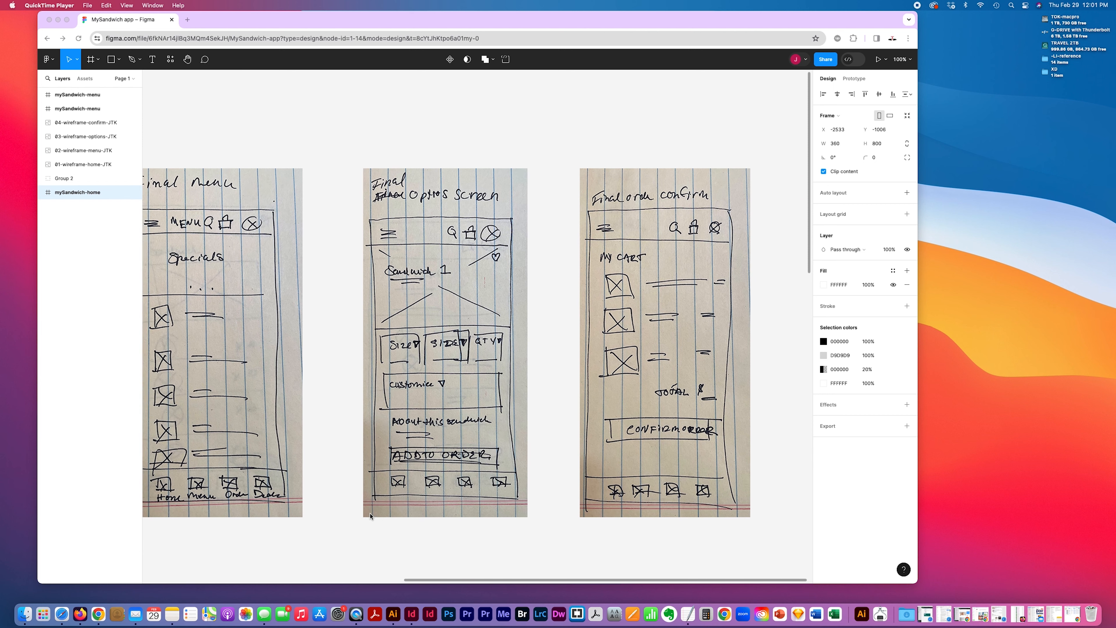
scroll(370, 516, "down", 3)
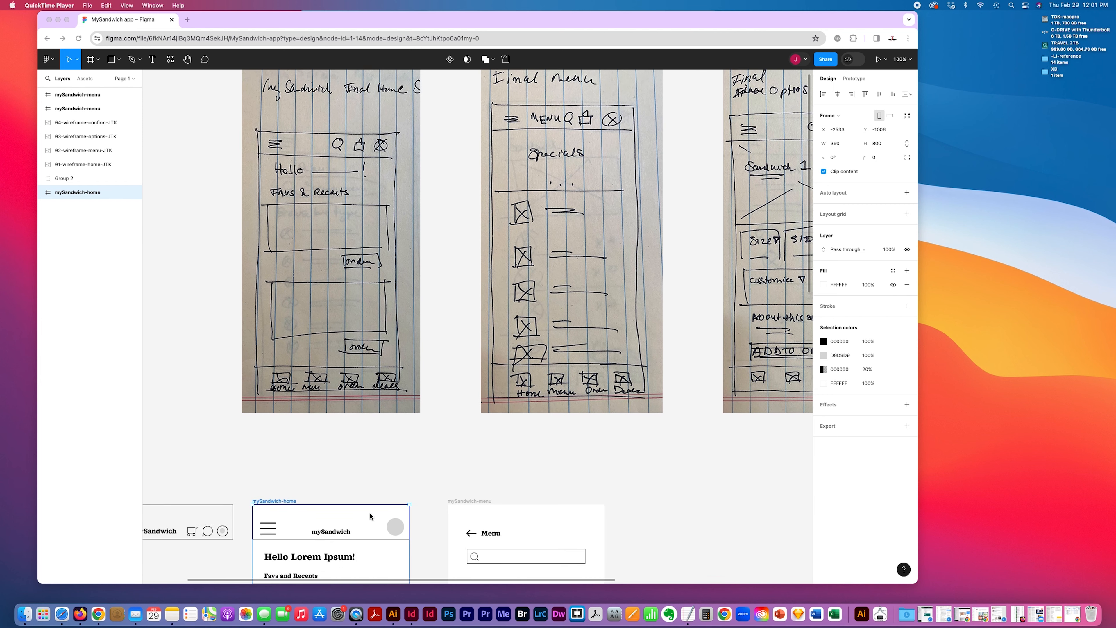
scroll(370, 516, "up", 3)
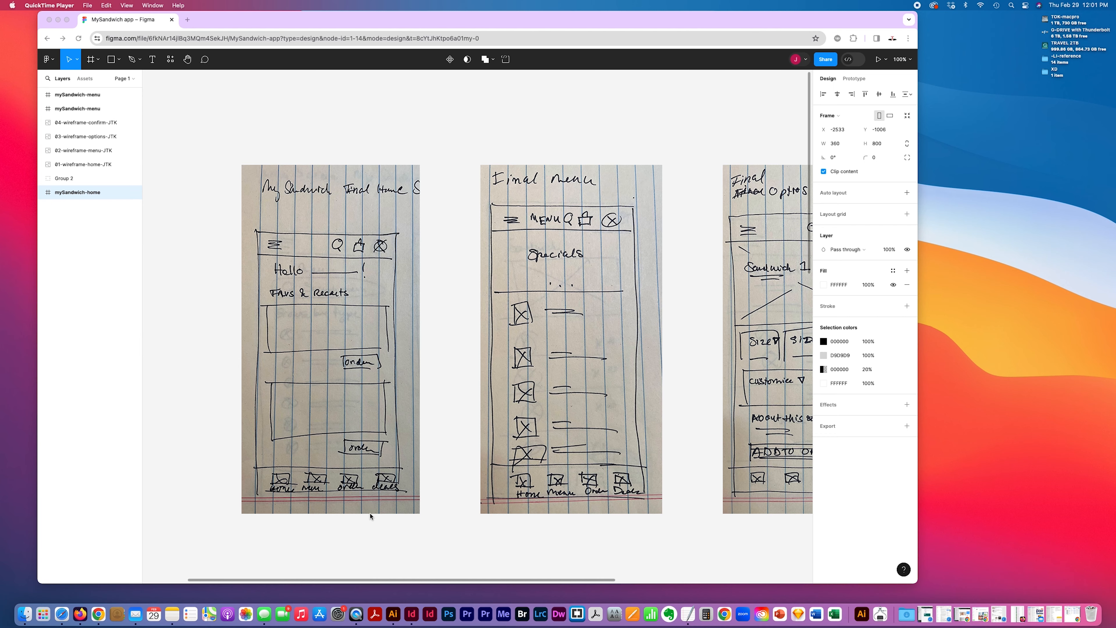
scroll(370, 516, "down", 12)
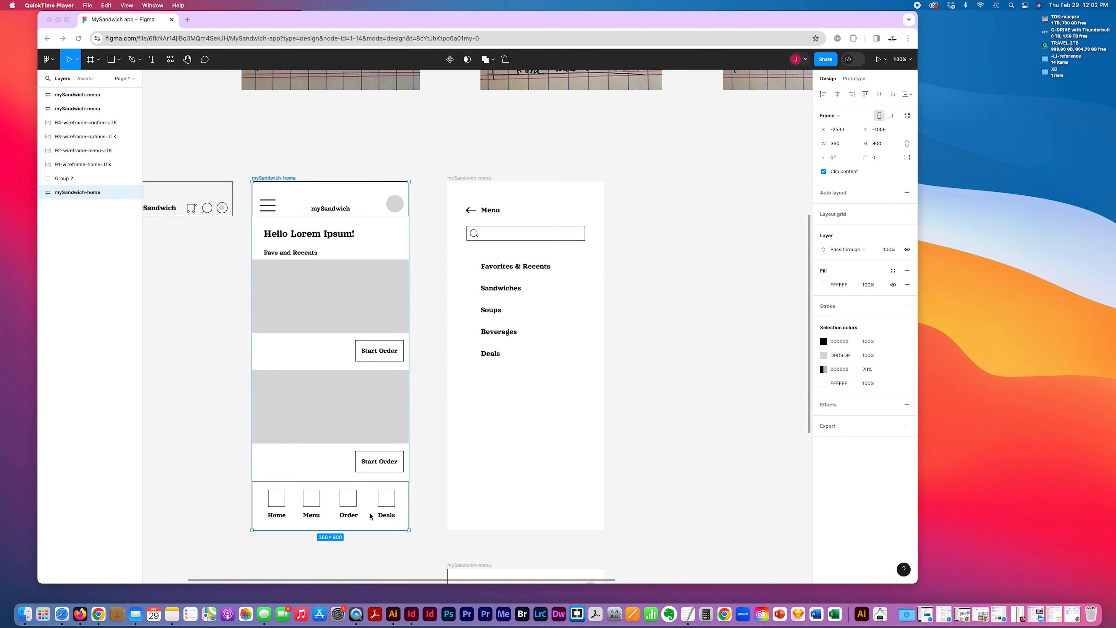
scroll(370, 517, "right", 5)
scroll(370, 516, "left", 6)
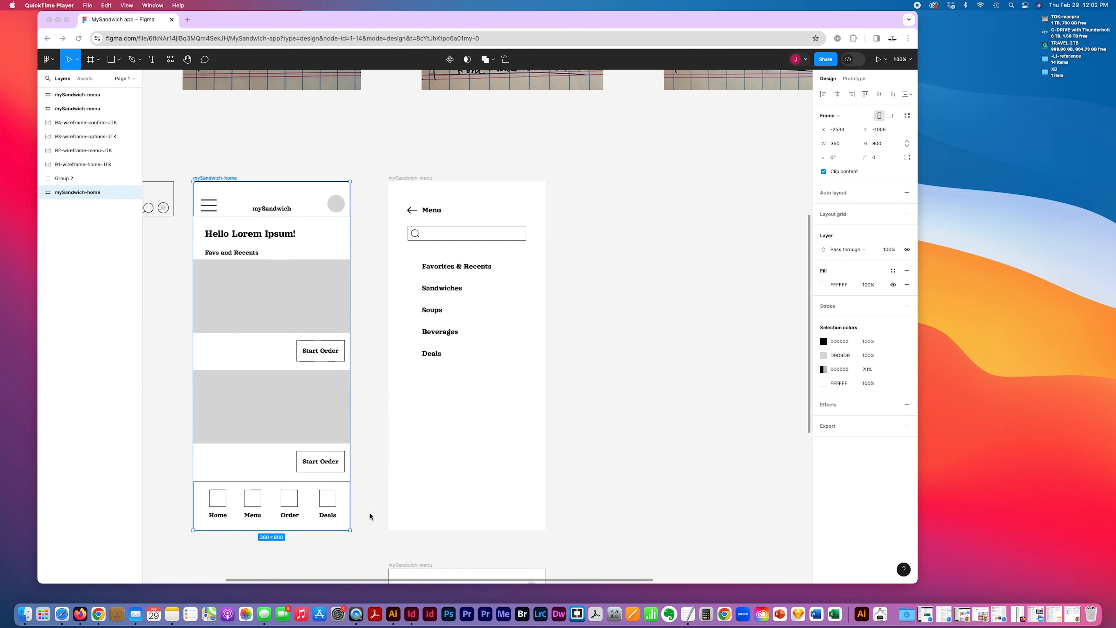
scroll(371, 516, "up", 5)
scroll(370, 517, "right", 12)
scroll(370, 516, "left", 9)
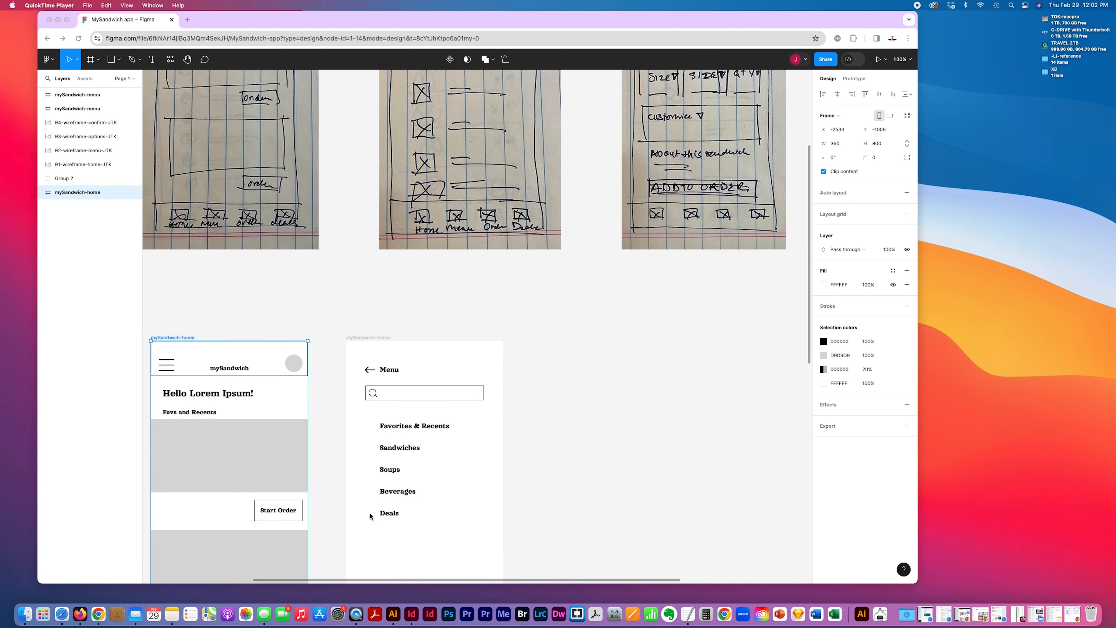
scroll(370, 517, "down", 5)
- Place the four sketch images, 01-wireframe-home-JTK.jpg through 04-wireframe-confirm-JTK.jpg, from the -wireframes folder onto the canvas beside the menu wireframe
left_click_drag(516, 20, 547, 19)
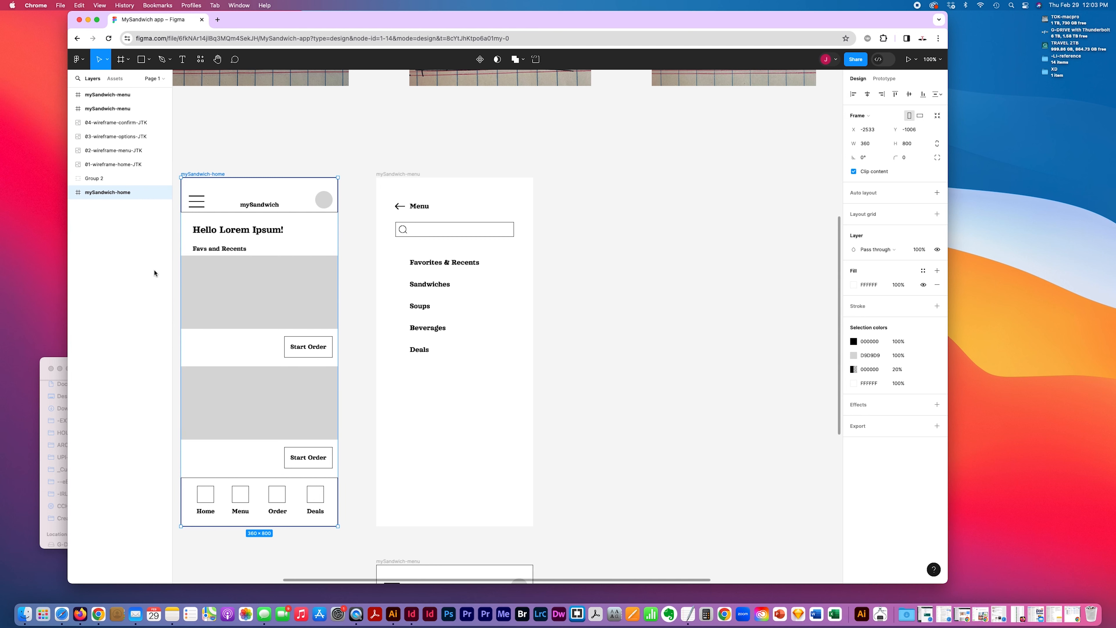
left_click(55, 362)
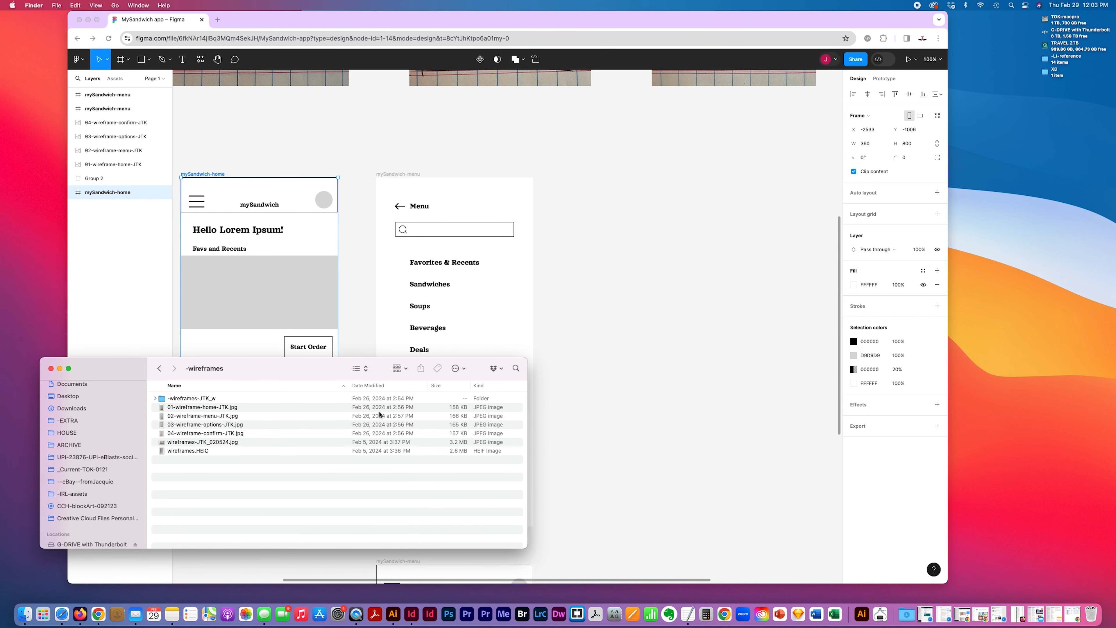
left_click(238, 408)
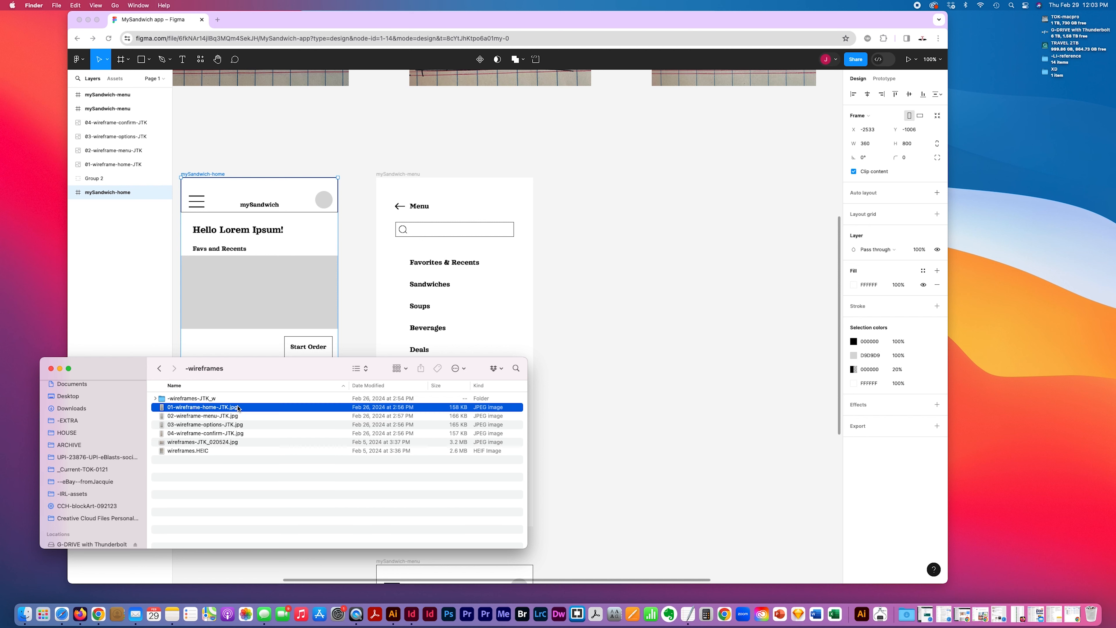
left_click(238, 434, "shift")
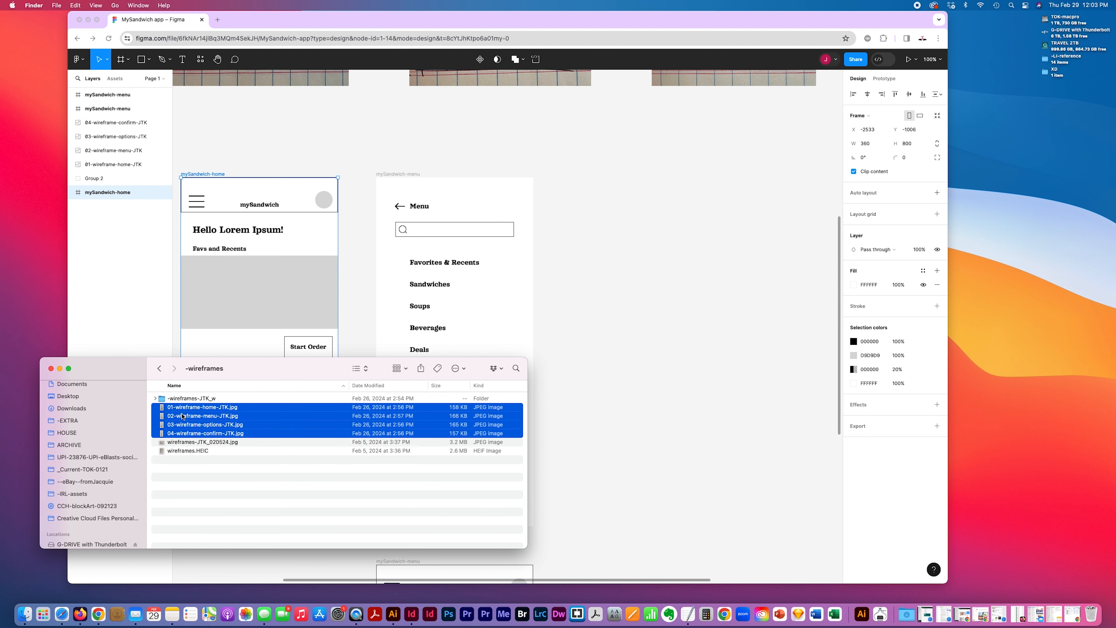
left_click_drag(182, 416, 712, 338)
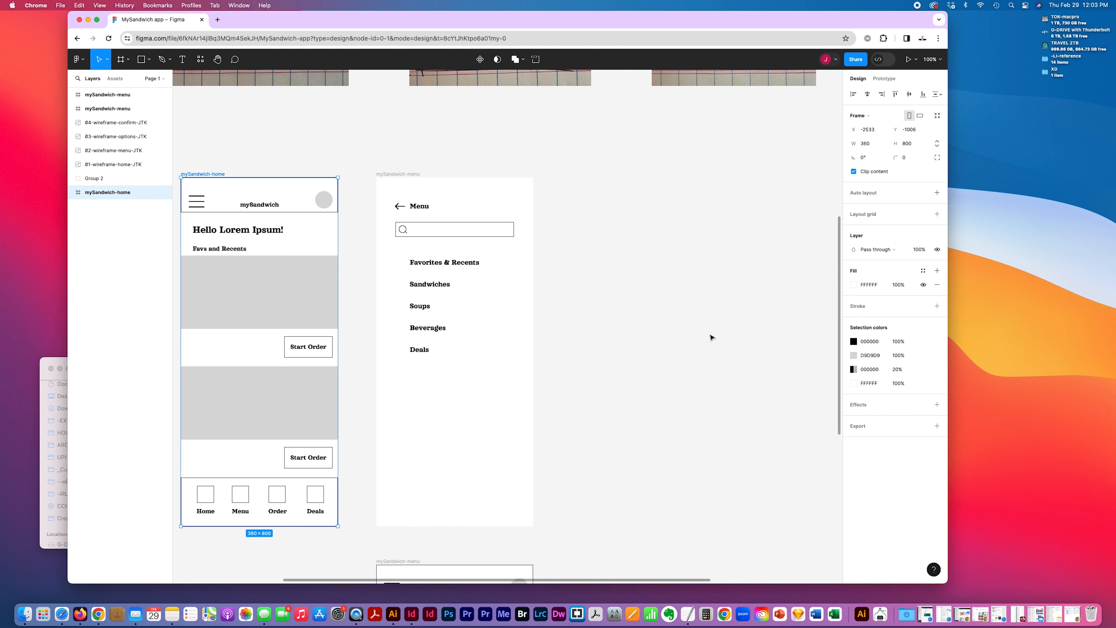
scroll(618, 181, "up", 3)
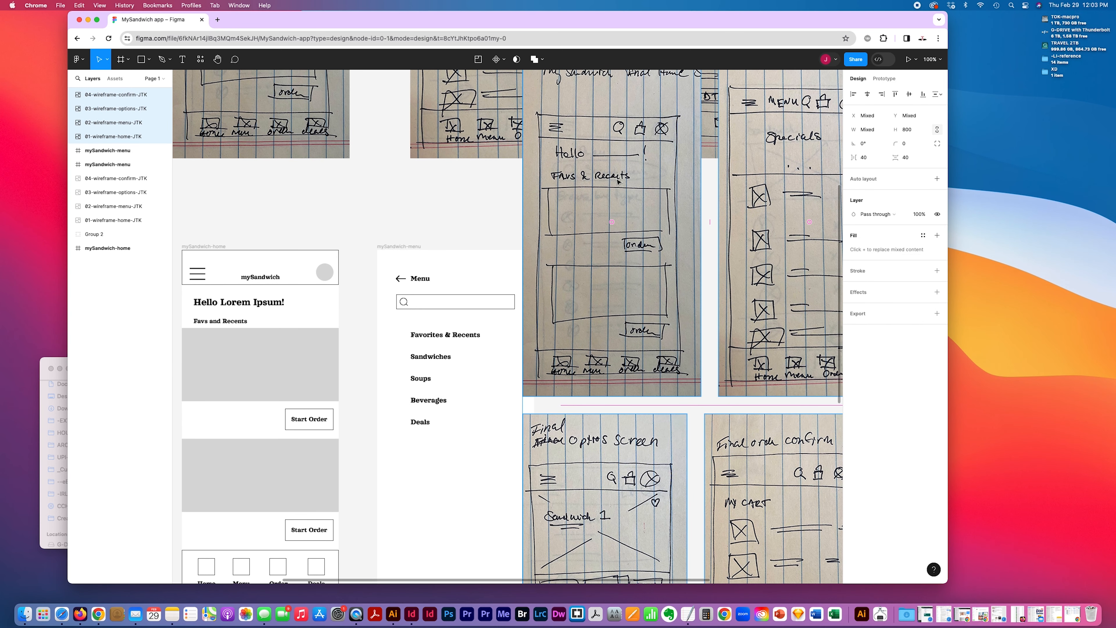
left_click(588, 368)
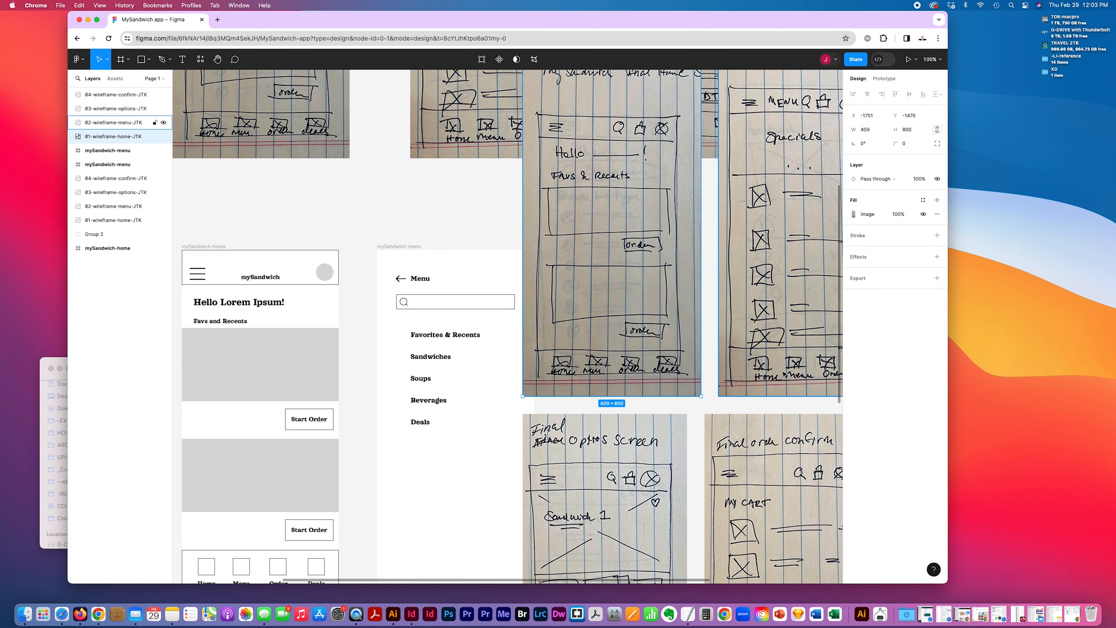
left_click(747, 374, "shift")
left_click(727, 415, "shift")
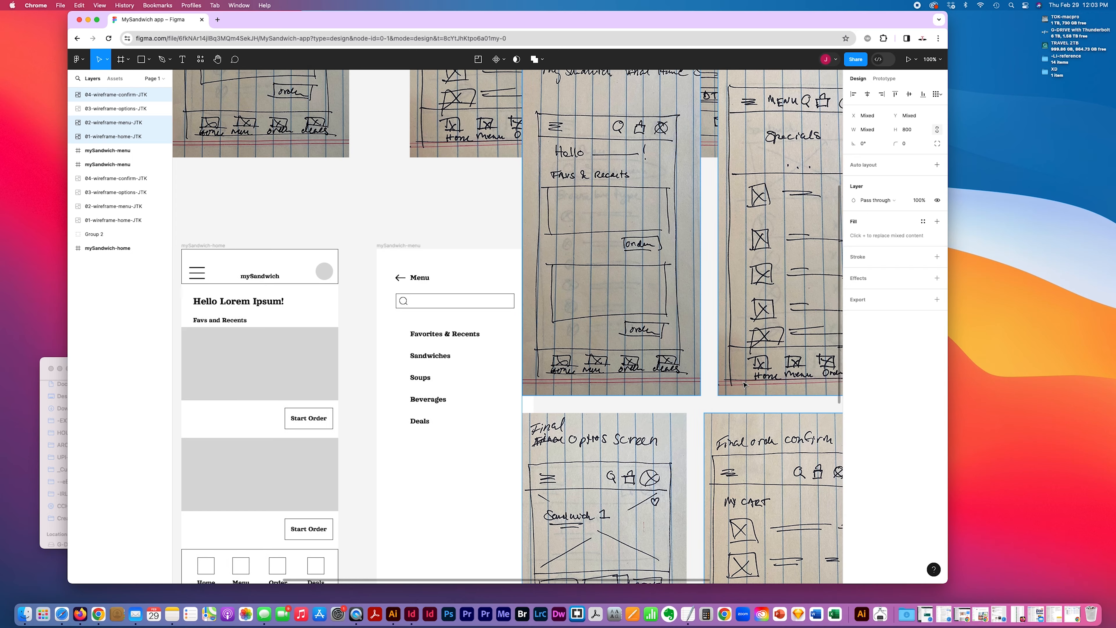
scroll(744, 385, "right", 7)
scroll(743, 385, "left", 7)
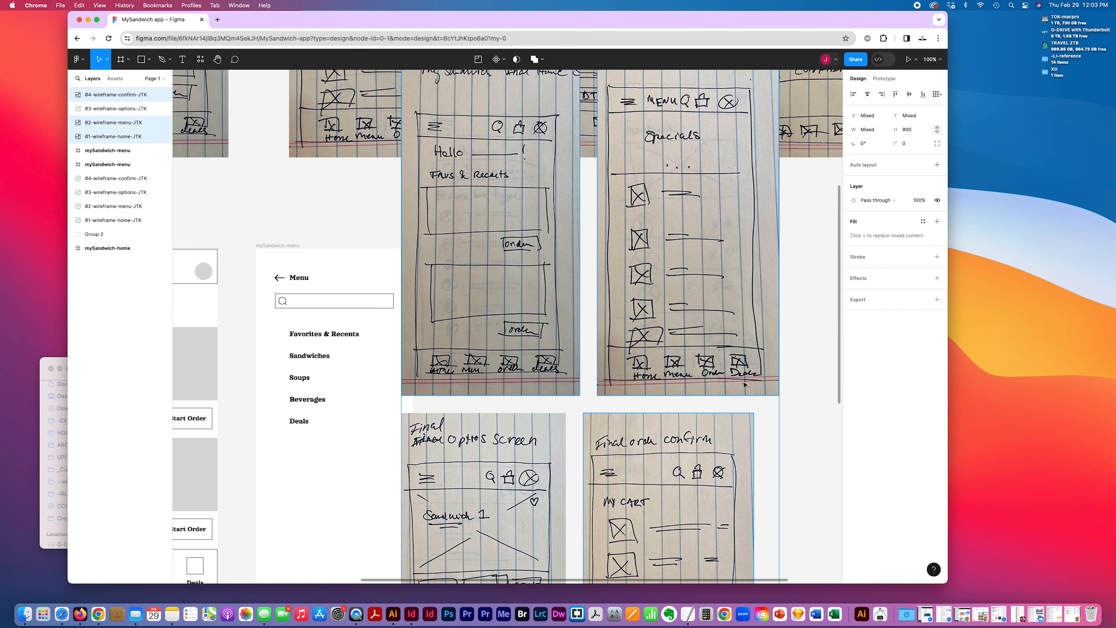
left_click(266, 207)
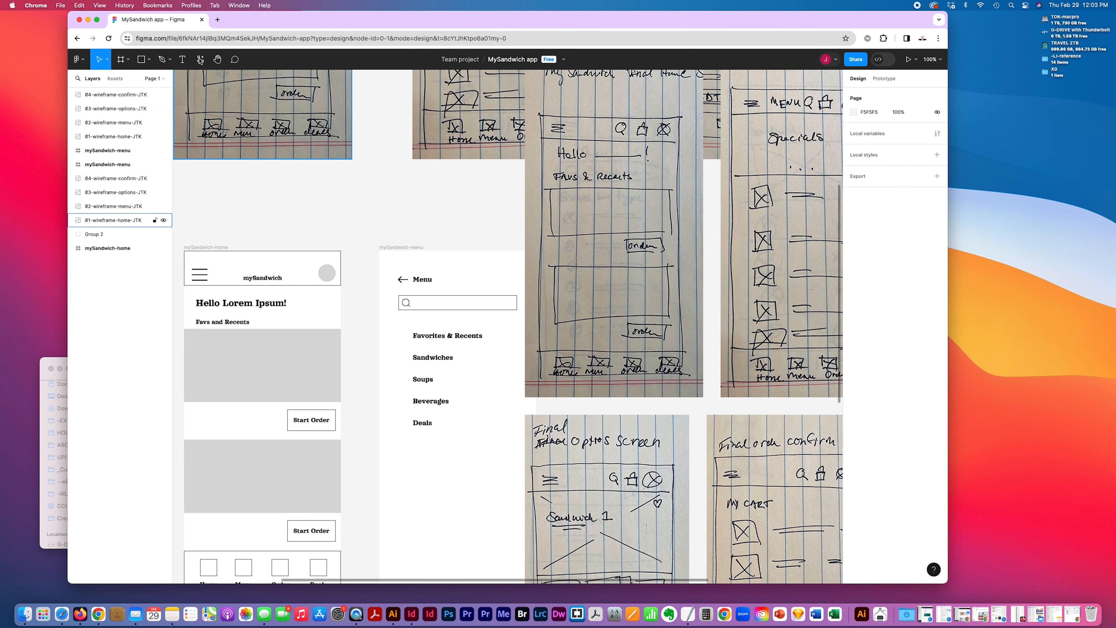
left_click(127, 62)
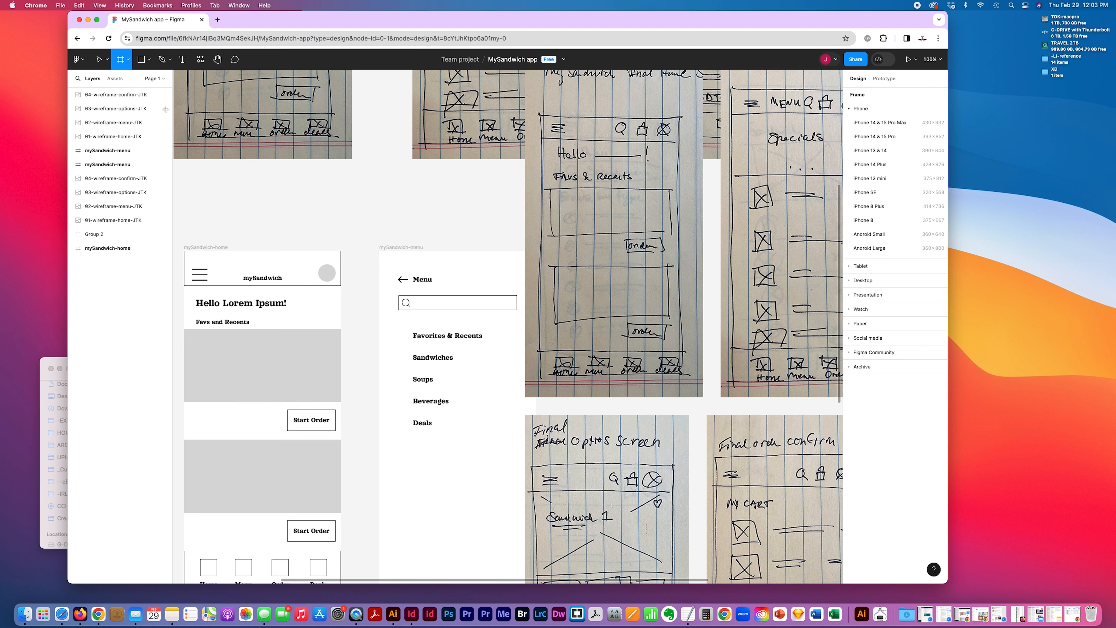
left_click(98, 59)
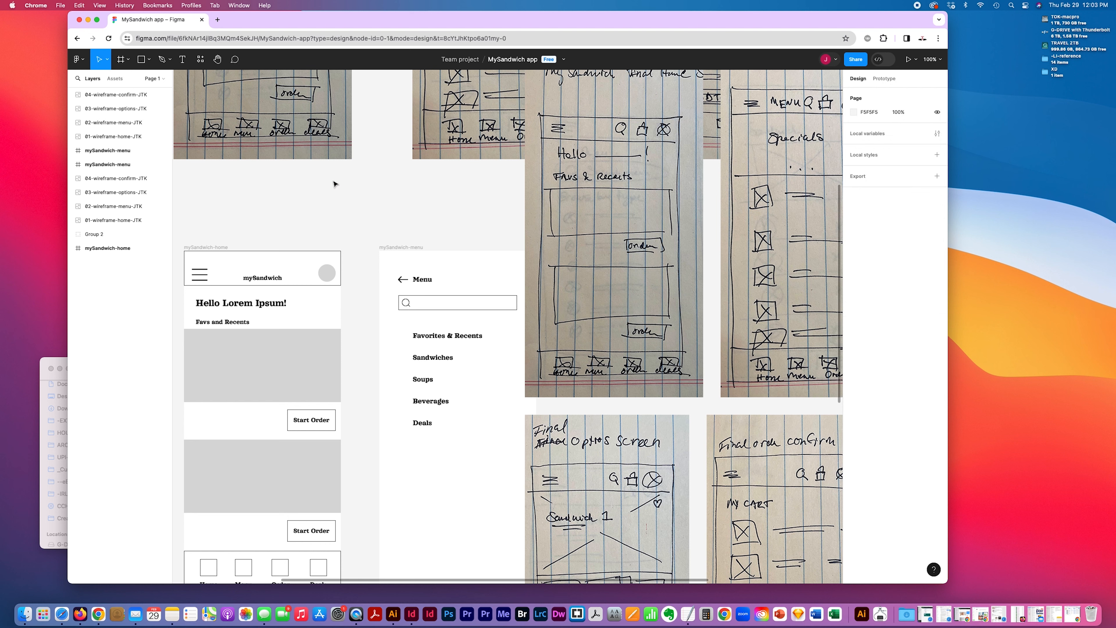
- Delete the four newly placed duplicate sketch images of the home, menu, options and confirm screens
left_click(615, 237)
left_click(765, 281, "shift")
left_click(761, 432, "shift")
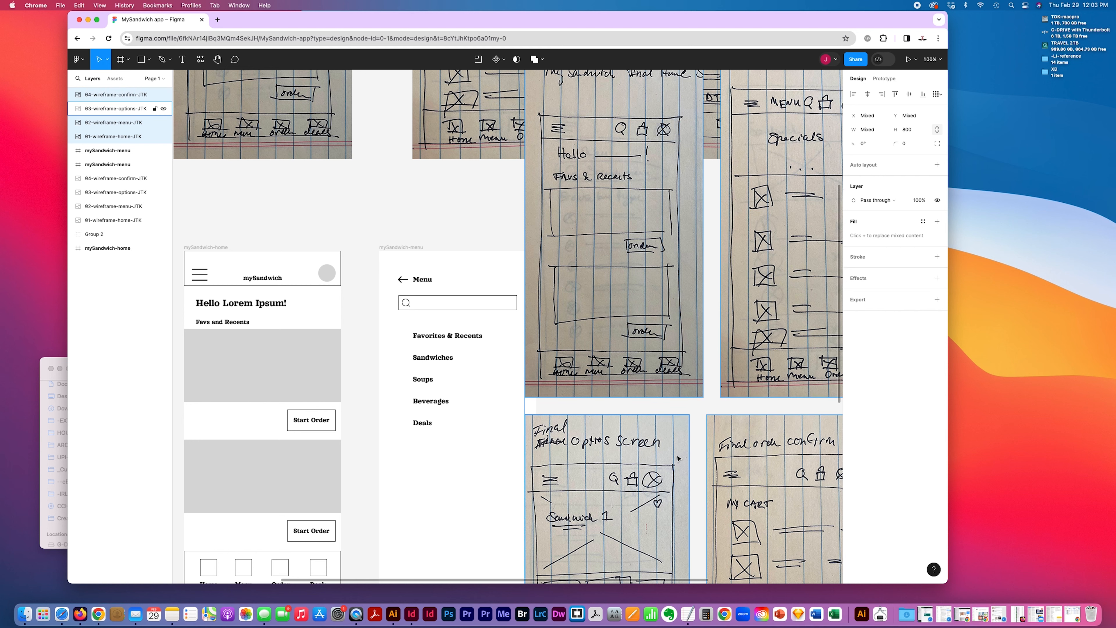
left_click(678, 459, "shift")
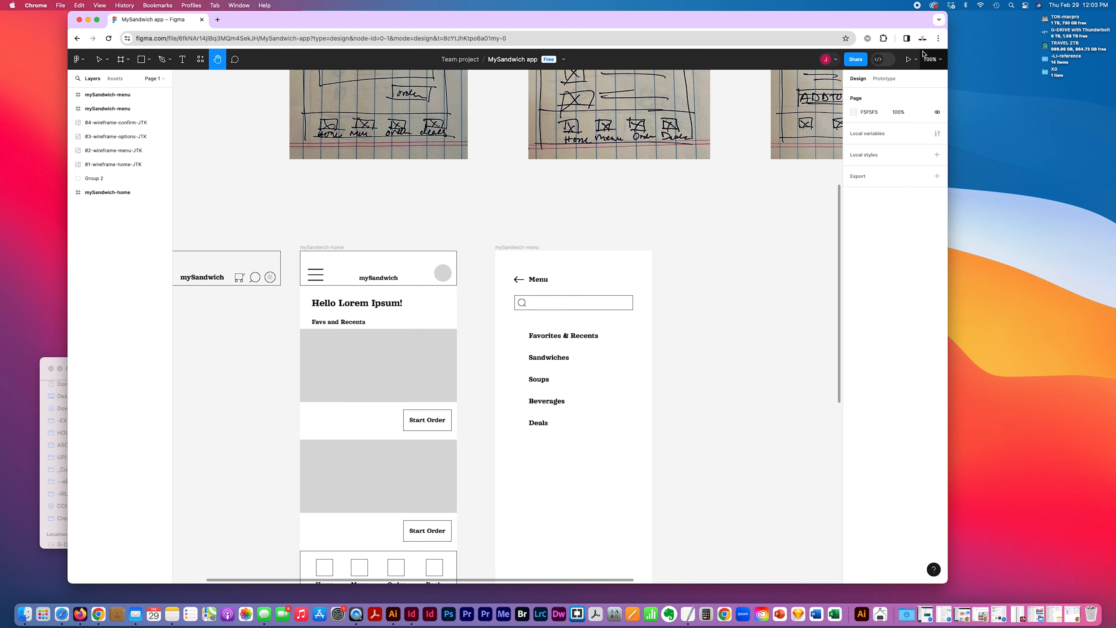
- Zoom the canvas out to 50% and look over the row of sketches and the home and menu wireframes
left_click(931, 59)
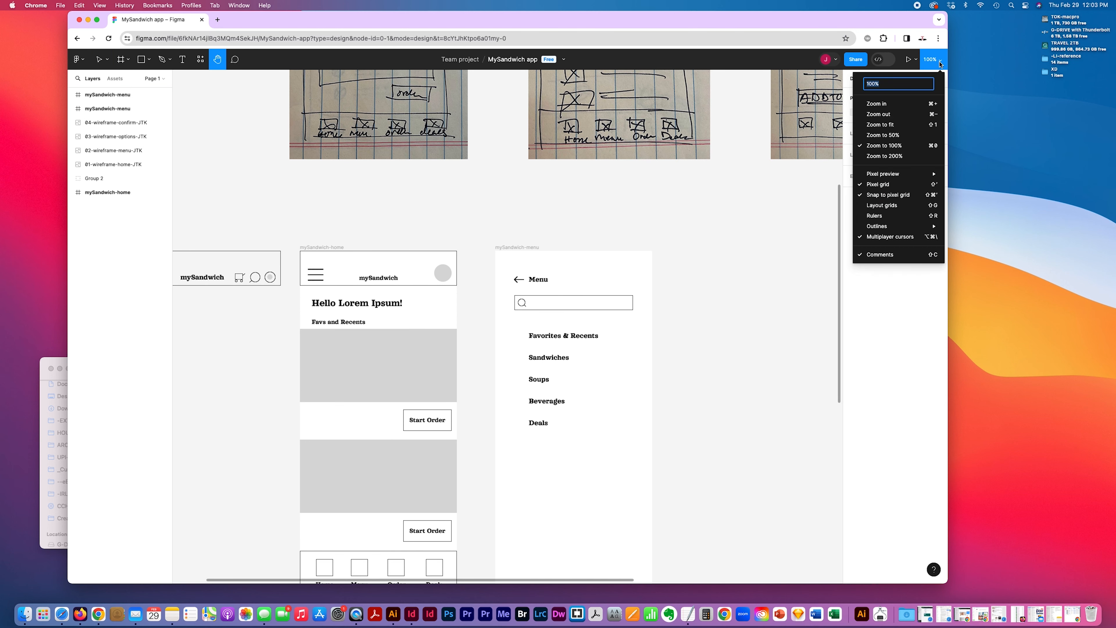
left_click(895, 118)
scroll(599, 384, "right", 5)
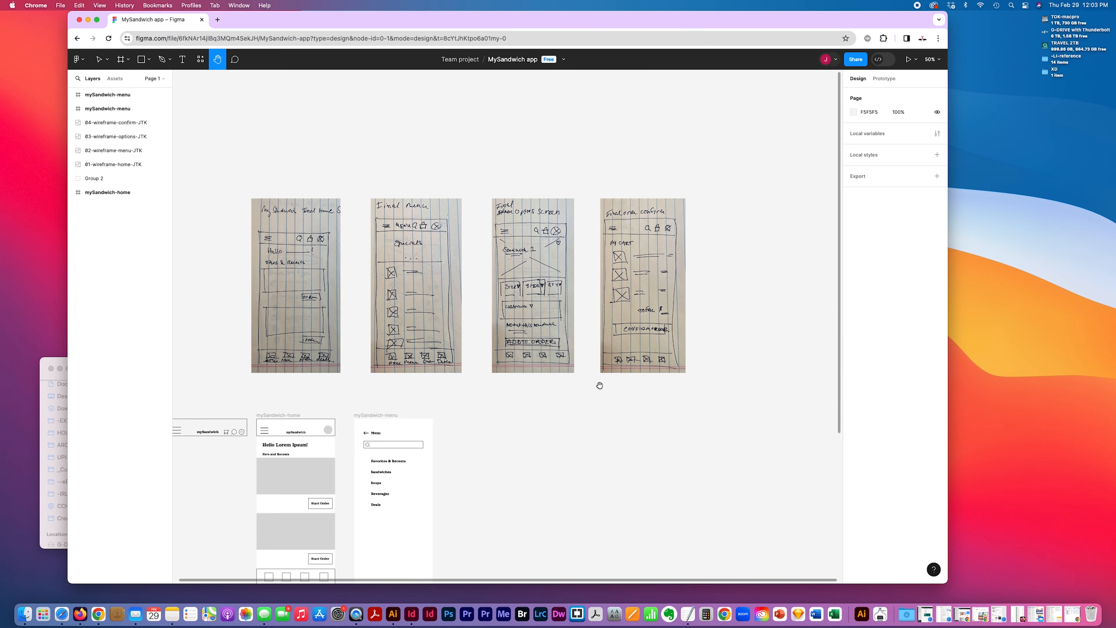
scroll(599, 385, "up", 8)
scroll(599, 385, "left", 10)
scroll(599, 384, "down", 8)
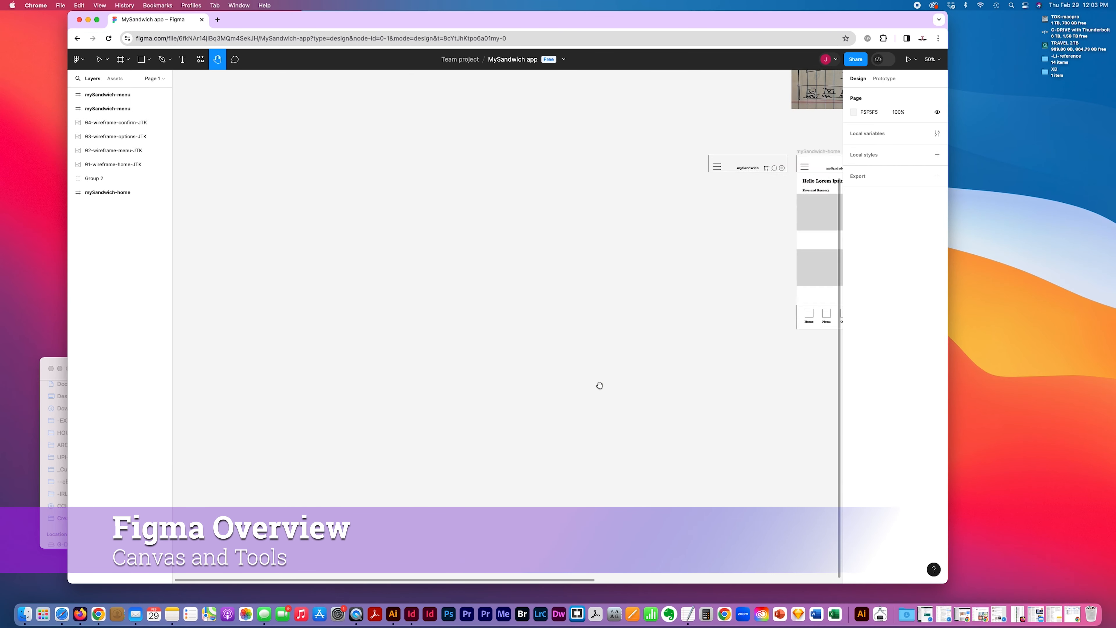
scroll(599, 385, "up", 3)
scroll(599, 385, "right", 10)
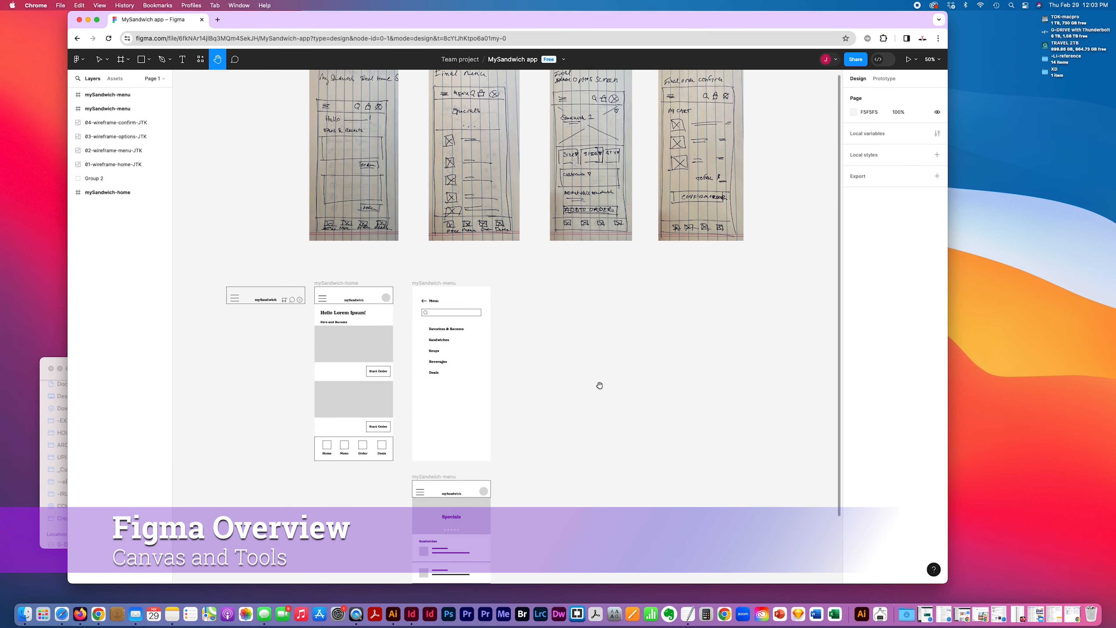
scroll(600, 385, "down", 4)
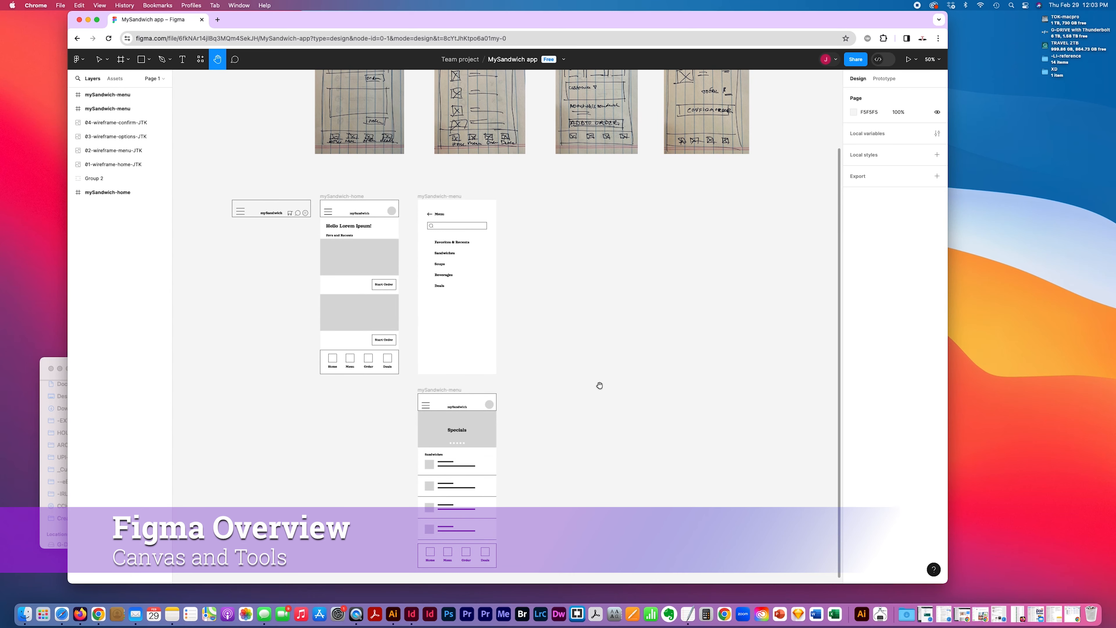
scroll(445, 175, "up", 5)
scroll(382, 207, "down", 2)
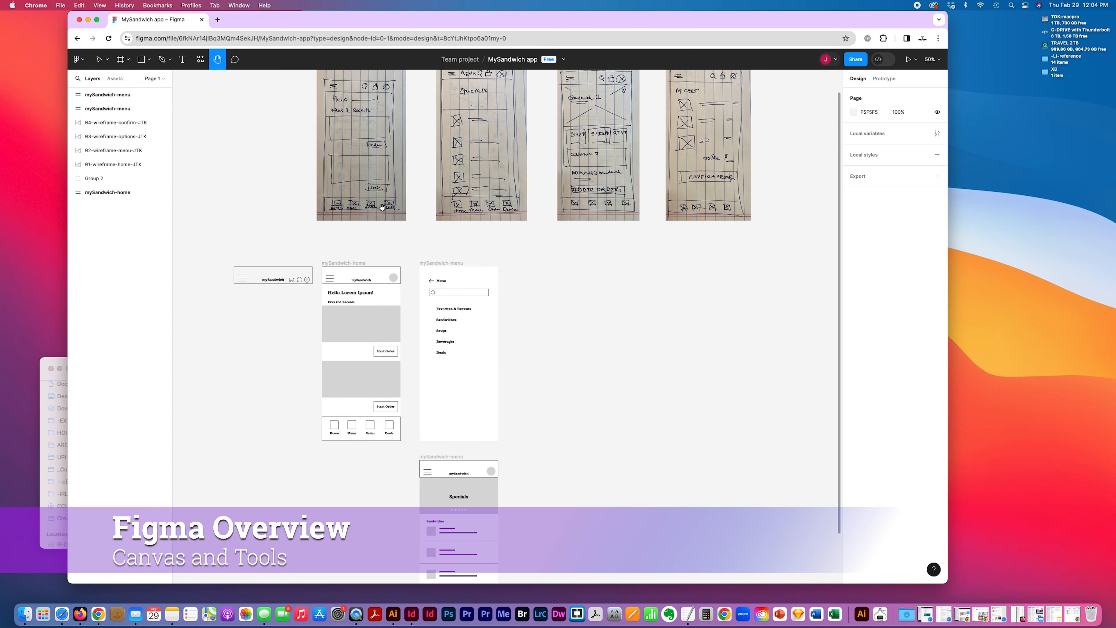
scroll(382, 207, "up", 4)
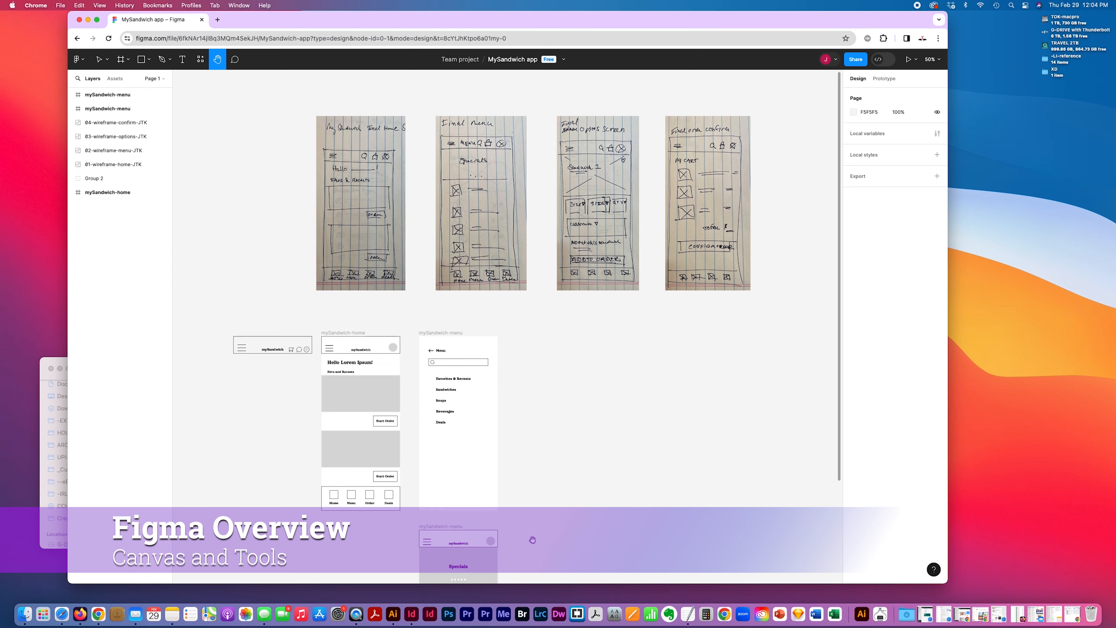
scroll(533, 540, "down", 5)
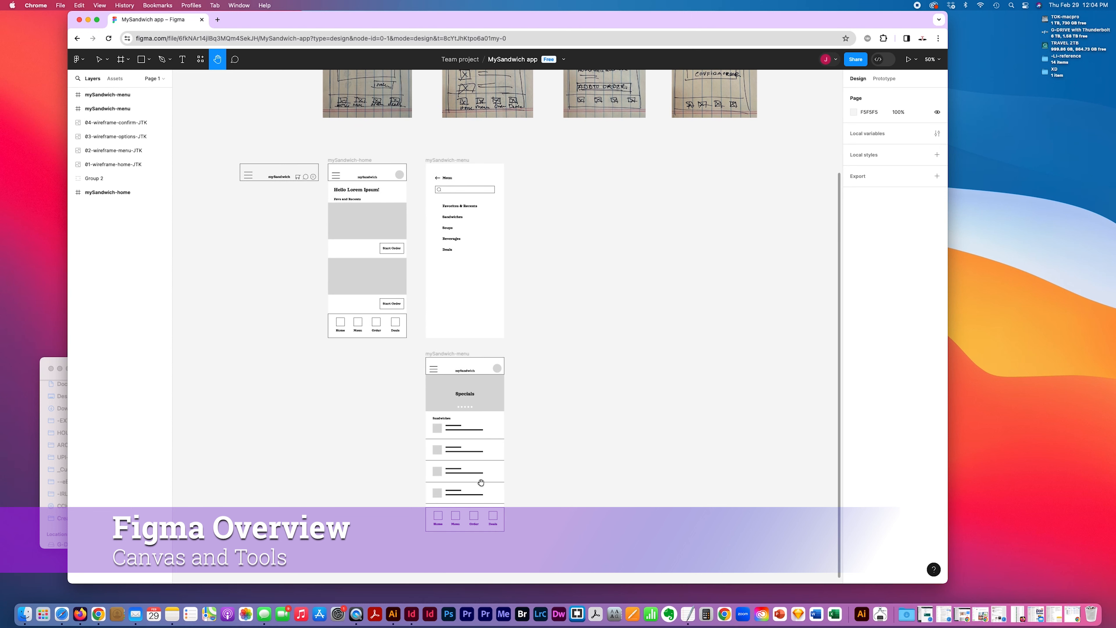
scroll(480, 444, "right", 4)
scroll(481, 444, "up", 1)
scroll(480, 444, "left", 5)
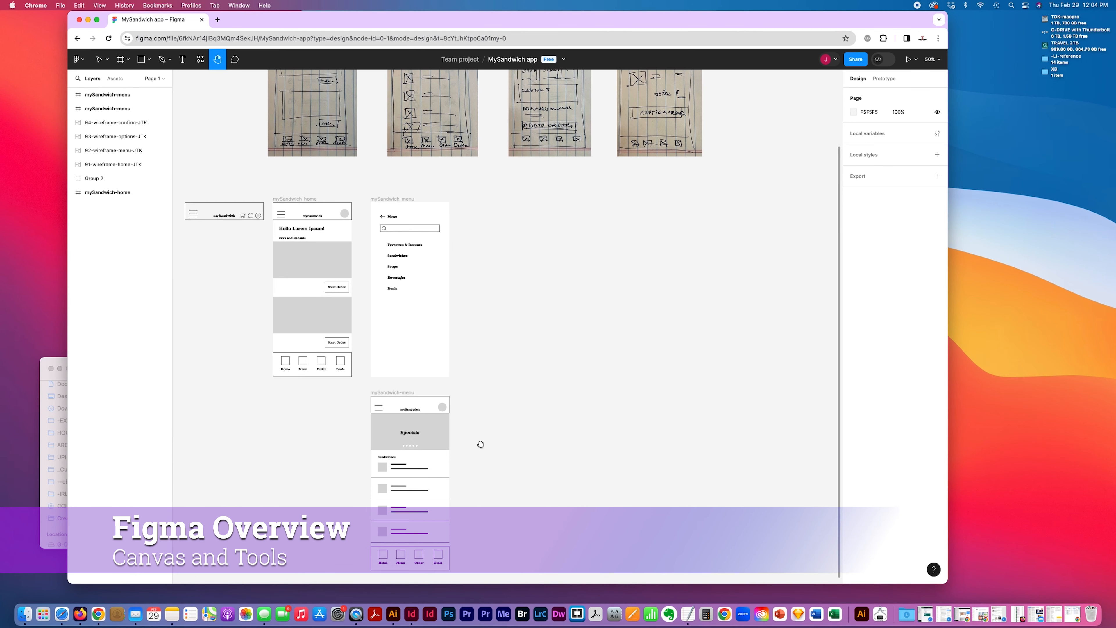
- Activate the Frame tool and show its phone size presets, with the home and menu wireframes in view
left_click(122, 62)
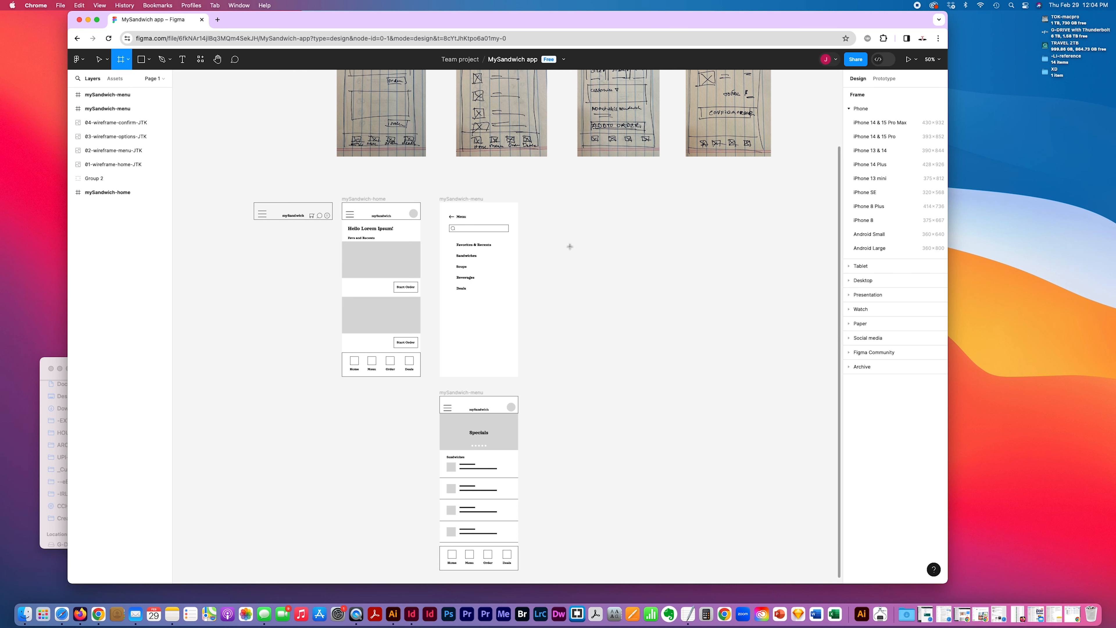
scroll(570, 246, "right", 2)
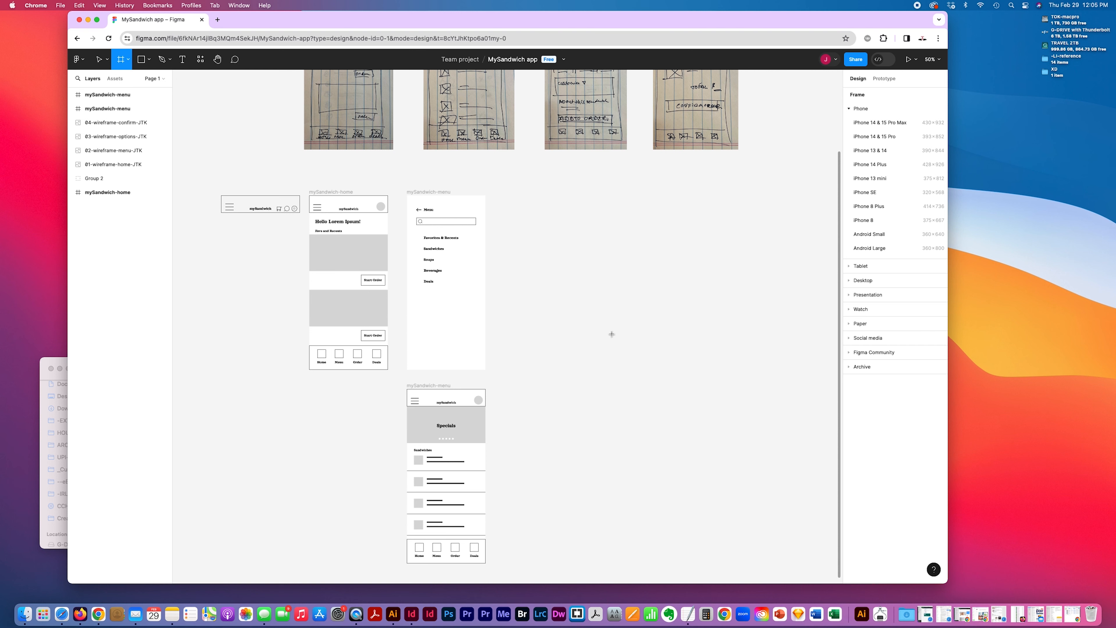
scroll(612, 333, "up", 3)
scroll(613, 333, "down", 4)
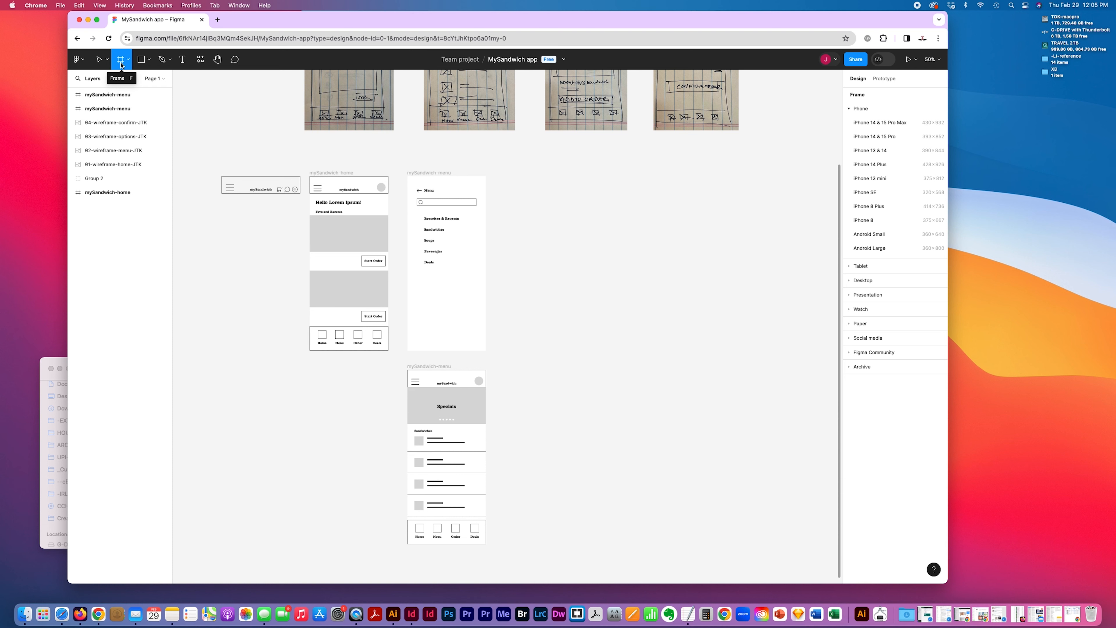
scroll(538, 300, "up", 1)
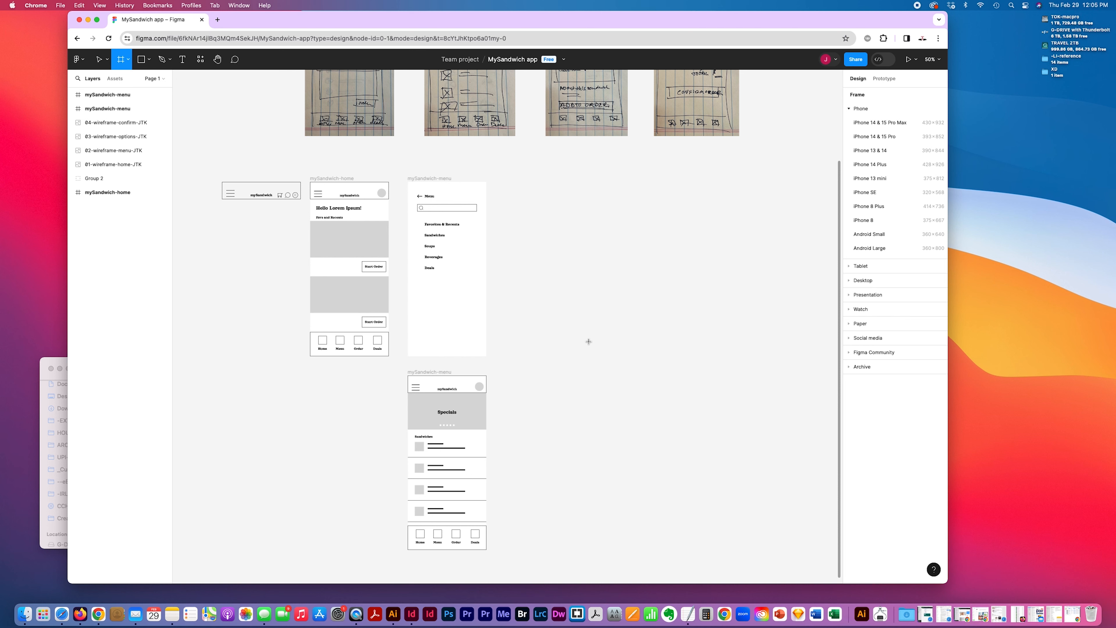
scroll(589, 341, "up", 3)
scroll(588, 341, "right", 5)
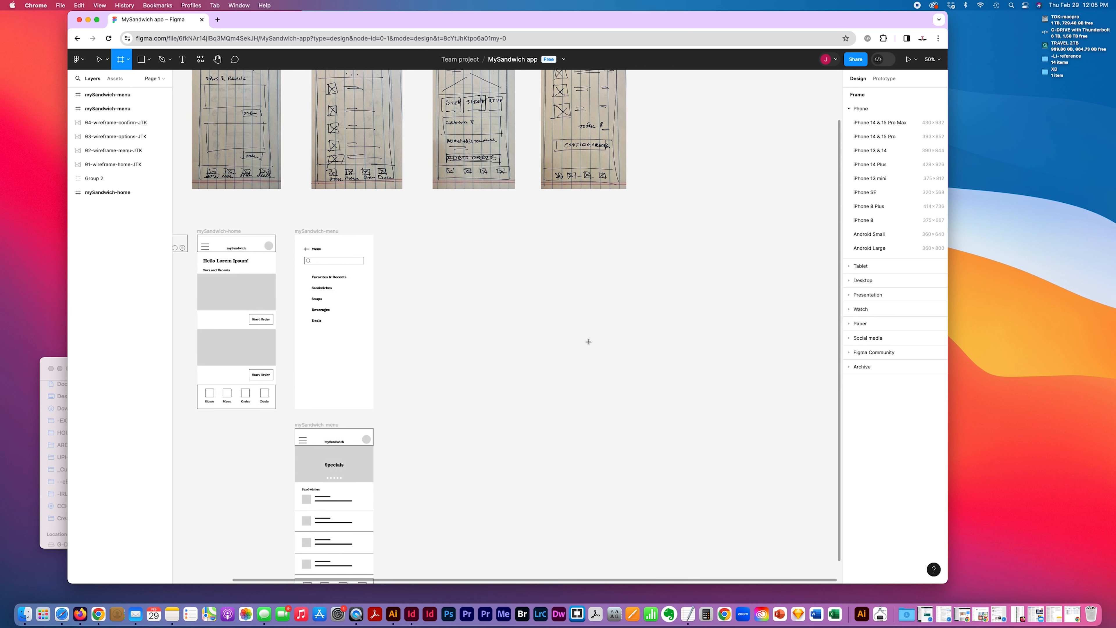
scroll(588, 341, "left", 4)
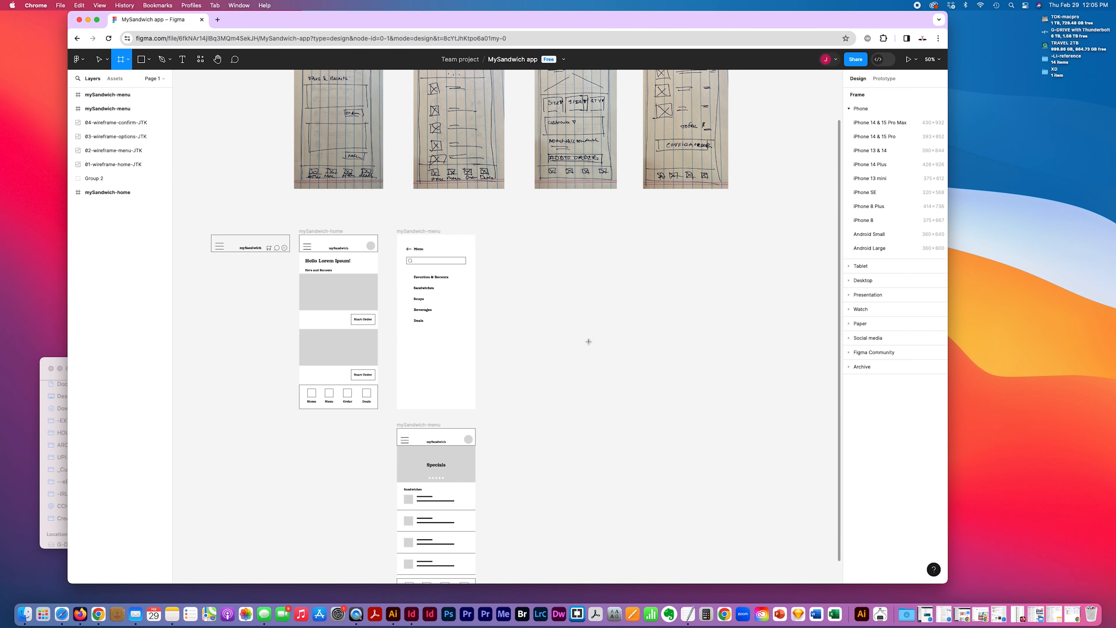
scroll(588, 341, "down", 5)
scroll(589, 342, "up", 5)
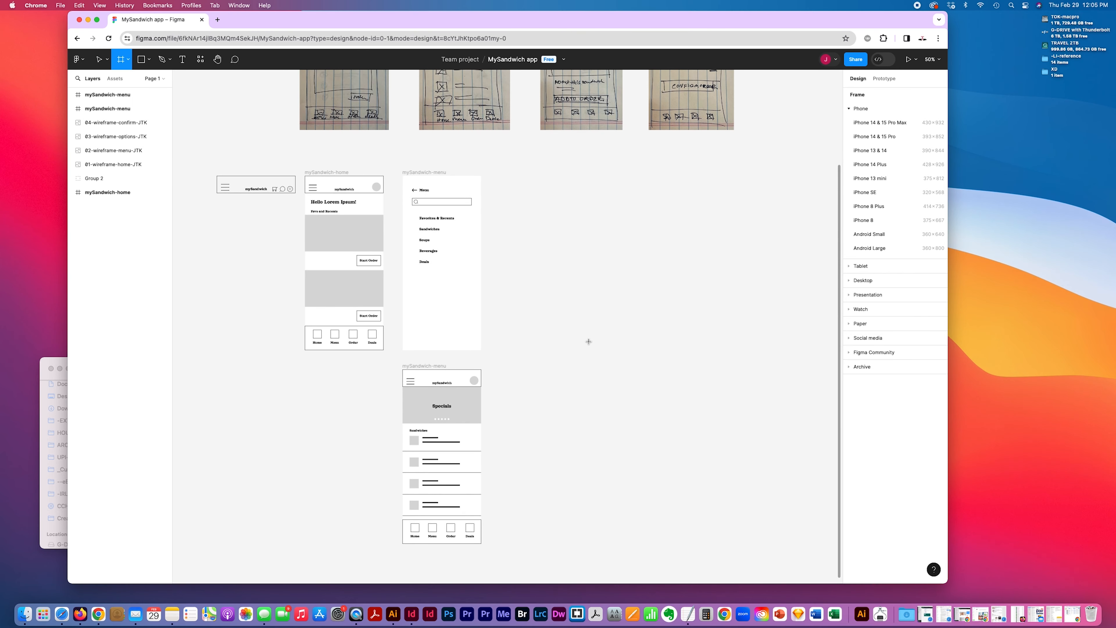
scroll(589, 342, "right", 5)
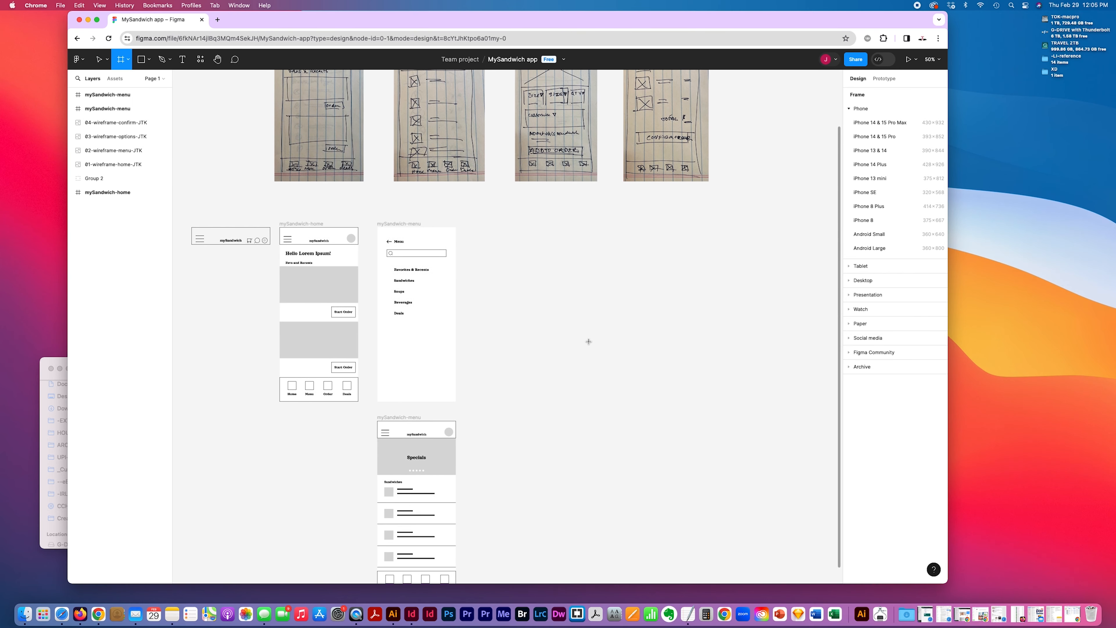
scroll(588, 341, "left", 2)
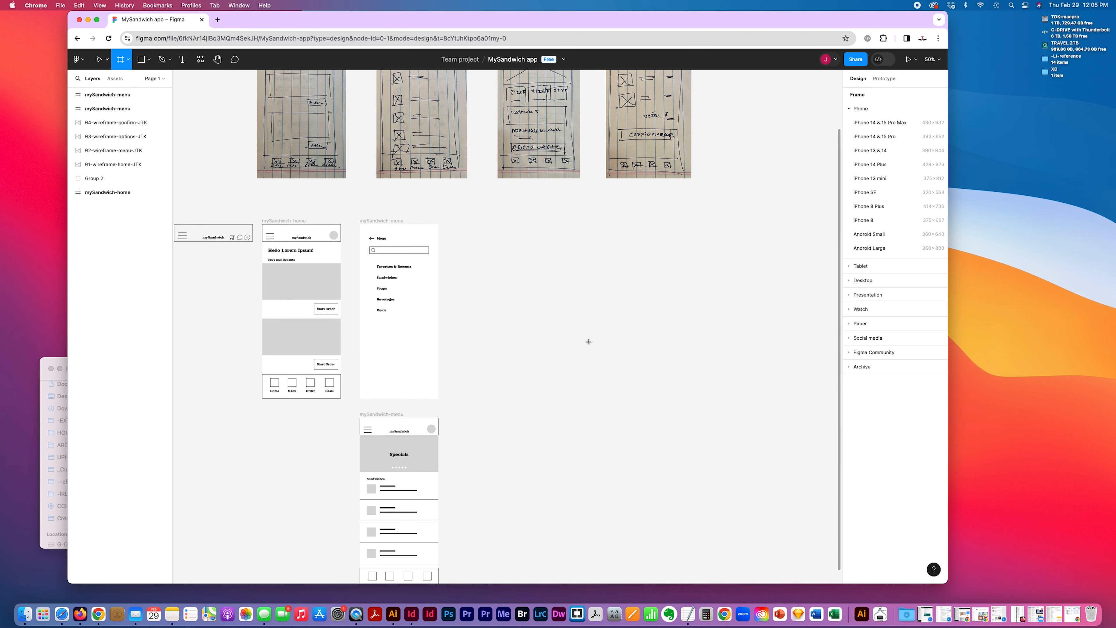
scroll(588, 341, "left", 6)
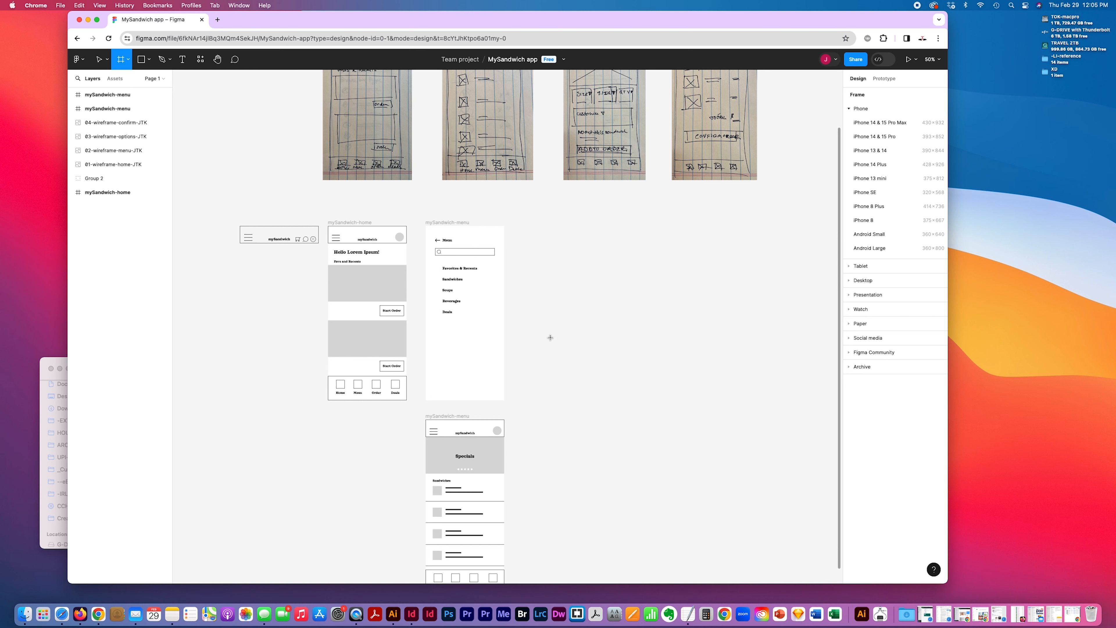
- Look over the four hand-drawn home, menu, options and confirmation sketches together with the digital wireframes beneath them
scroll(550, 337, "up", 4)
scroll(550, 337, "right", 3)
scroll(550, 338, "up", 1)
scroll(550, 337, "left", 1)
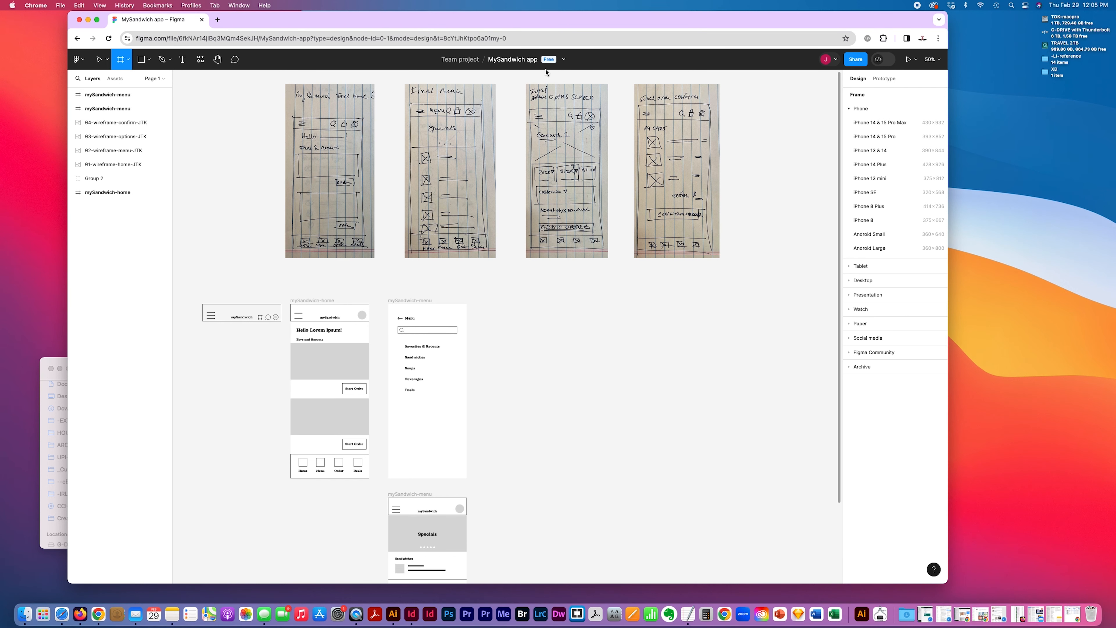
scroll(482, 433, "down", 3)
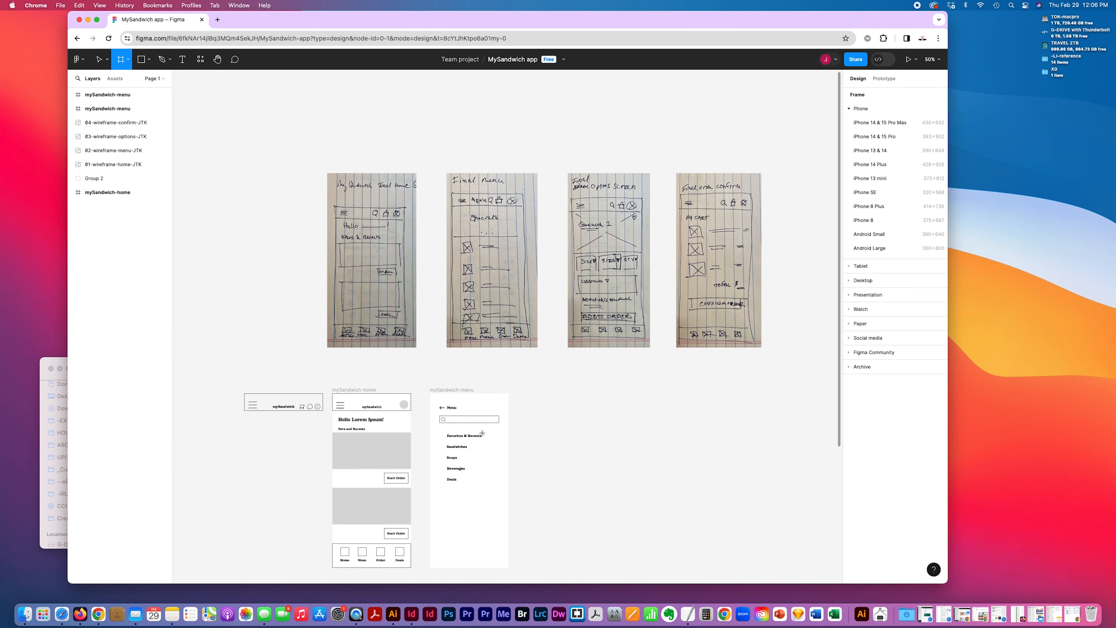
scroll(482, 433, "up", 3)
scroll(482, 433, "down", 1)
scroll(482, 434, "down", 2)
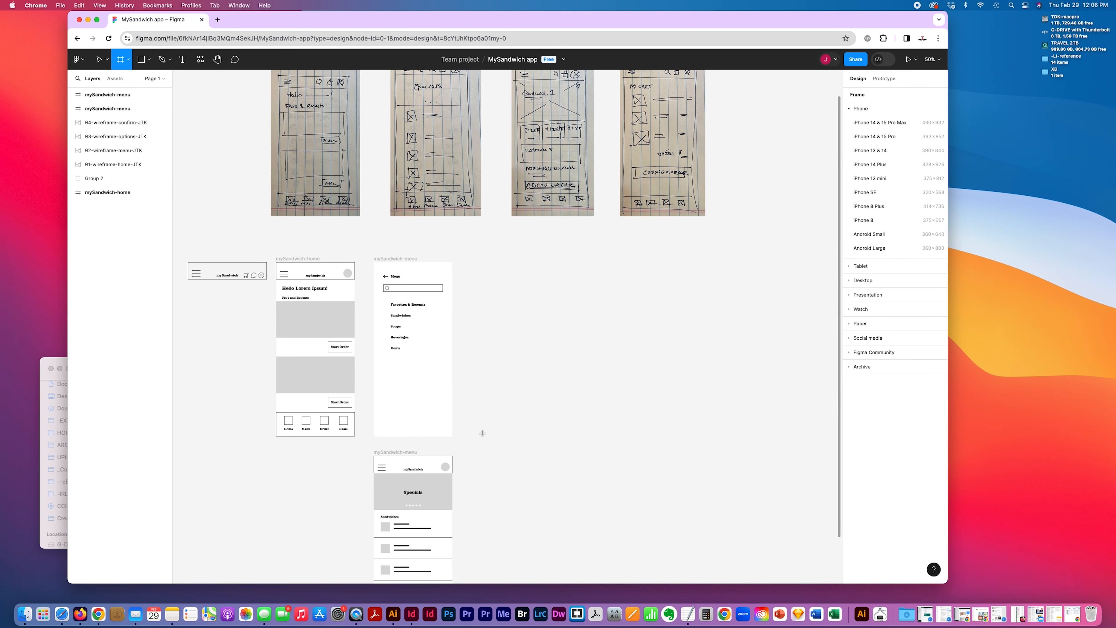
scroll(482, 433, "up", 5)
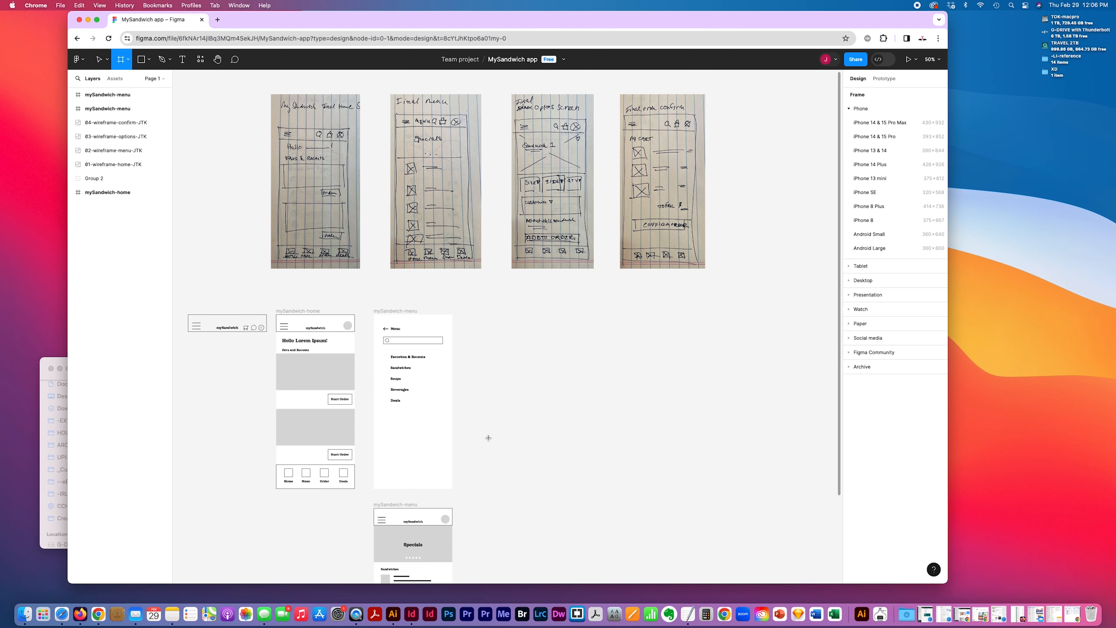
scroll(488, 438, "down", 12)
scroll(488, 437, "up", 10)
scroll(487, 439, "up", 7)
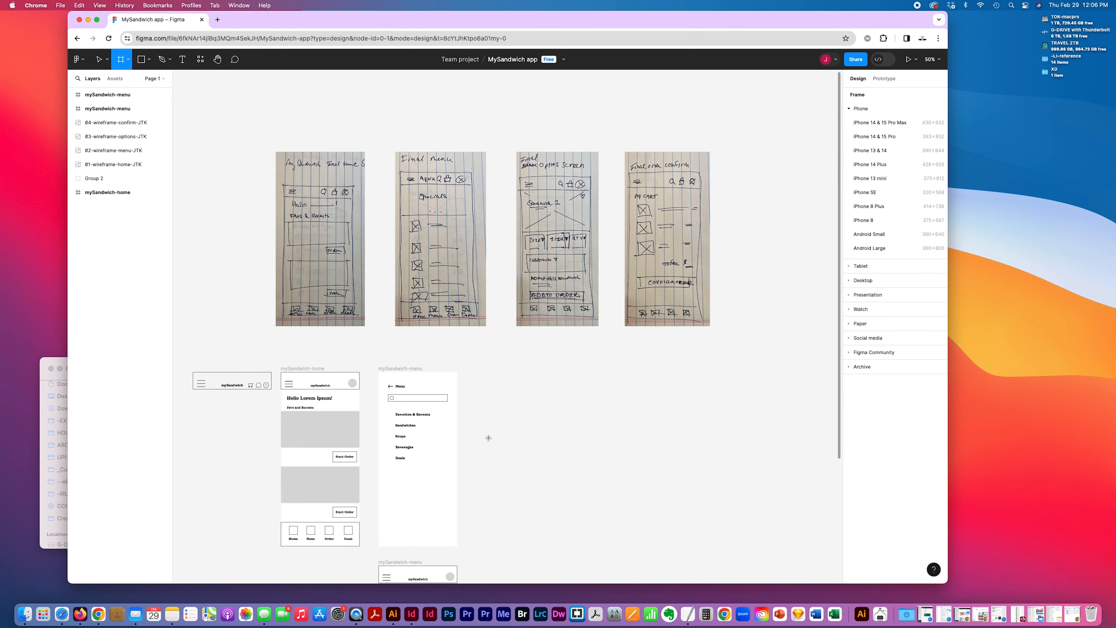
scroll(486, 438, "down", 6)
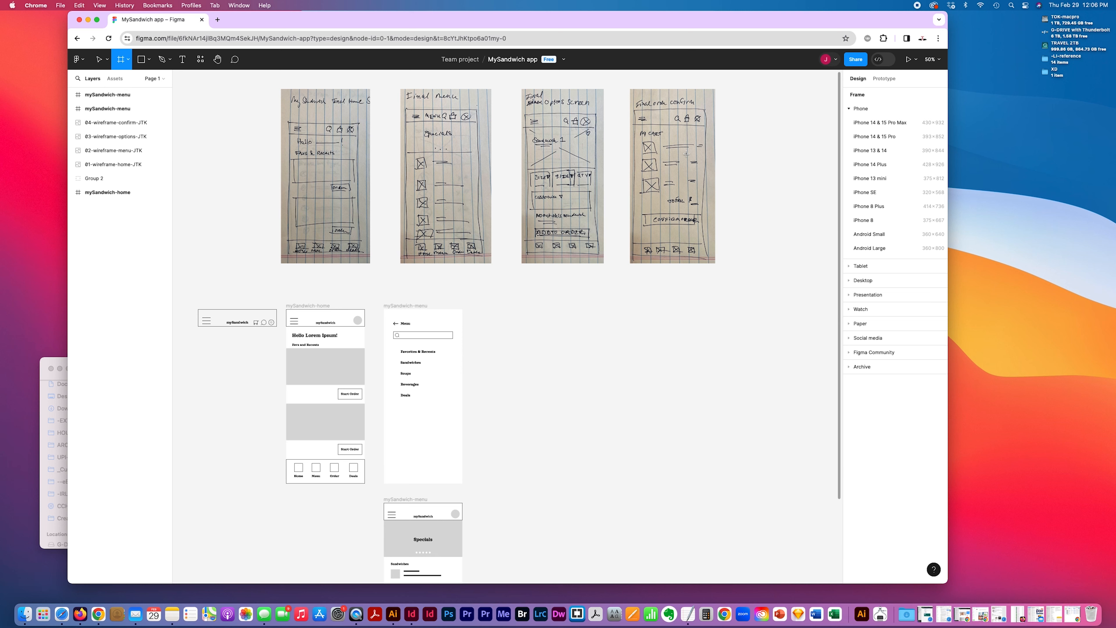
scroll(342, 239, "down", 2)
scroll(340, 239, "up", 2)
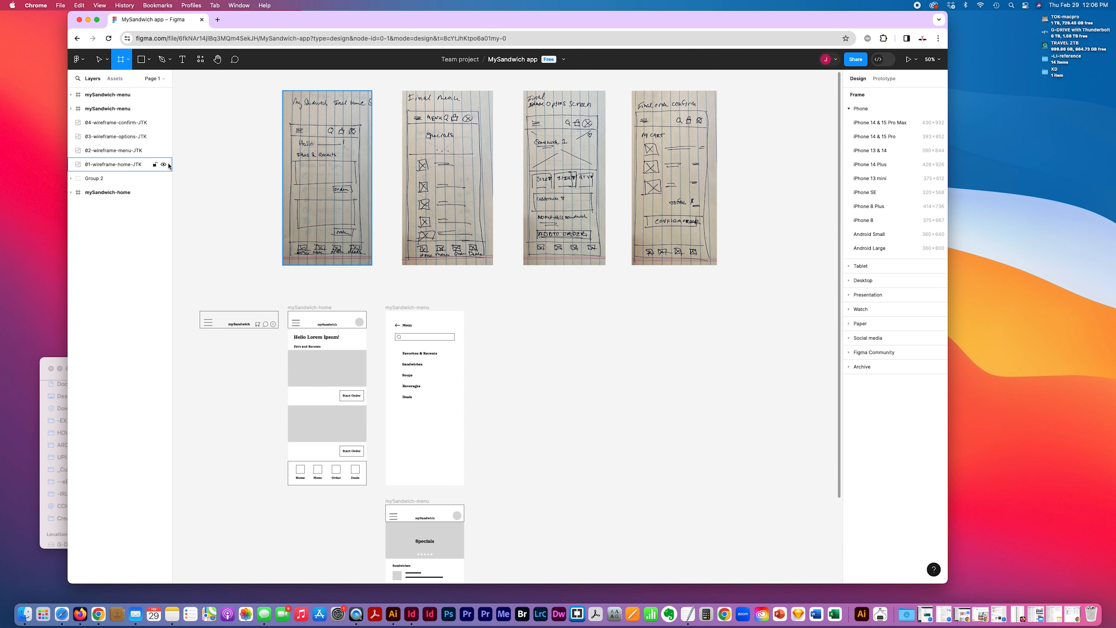
- Zoom the canvas out to 25% for an overview and bring it back in to 100%
left_click(929, 59)
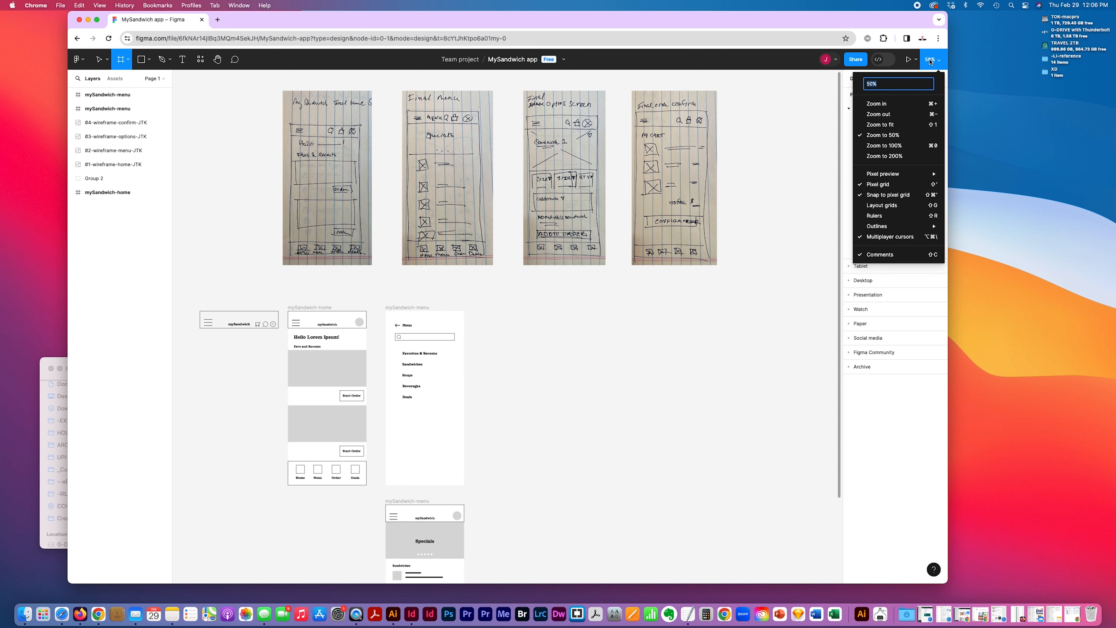
left_click(881, 113)
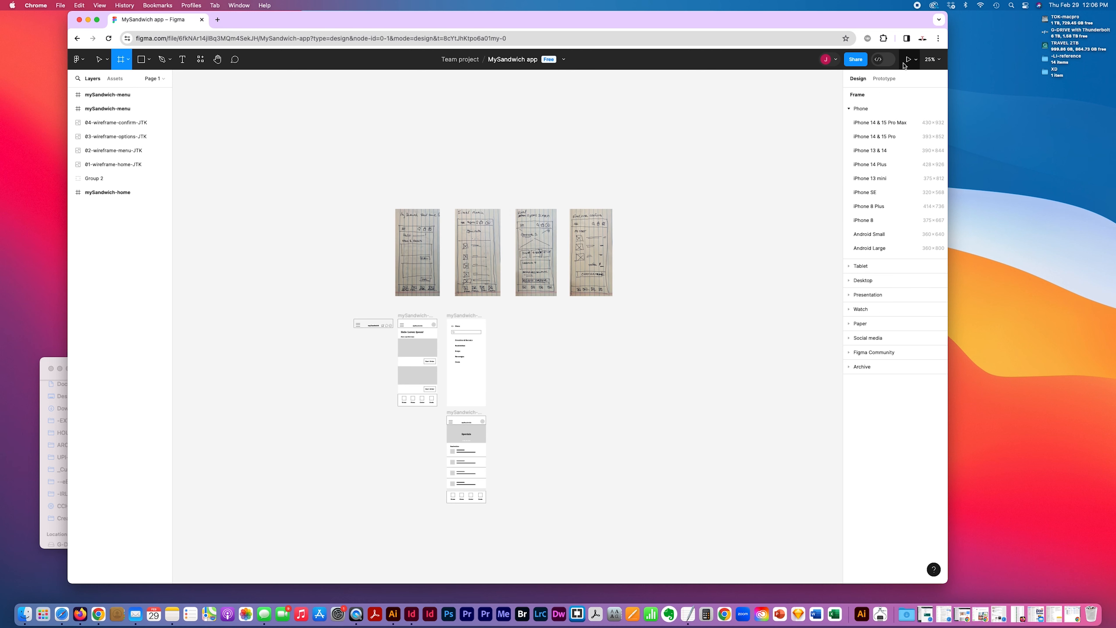
left_click(927, 62)
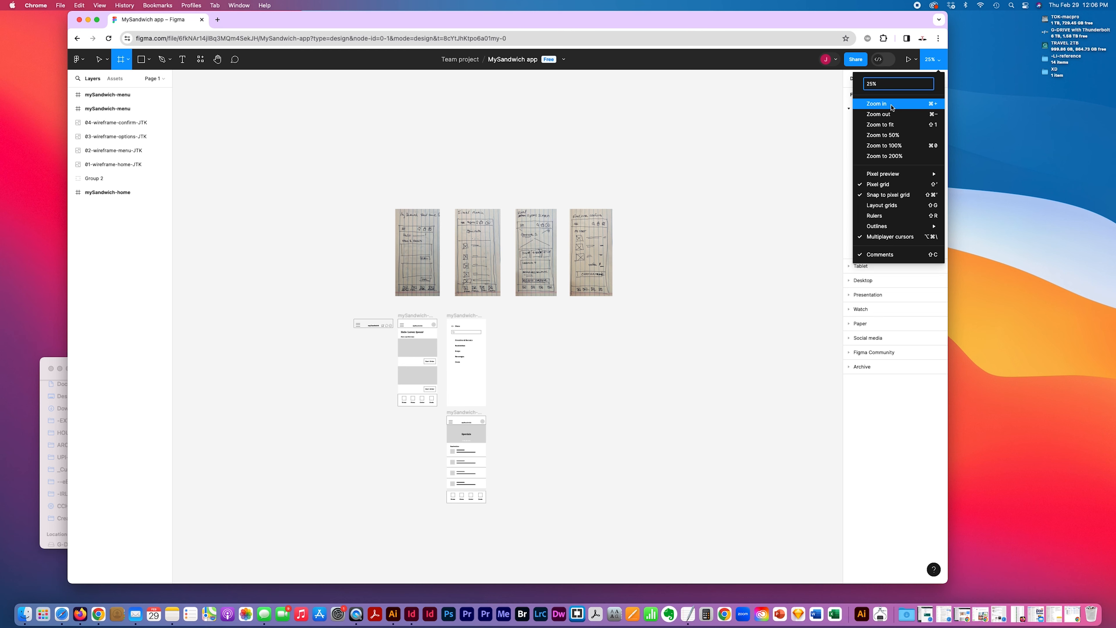
left_click(888, 145)
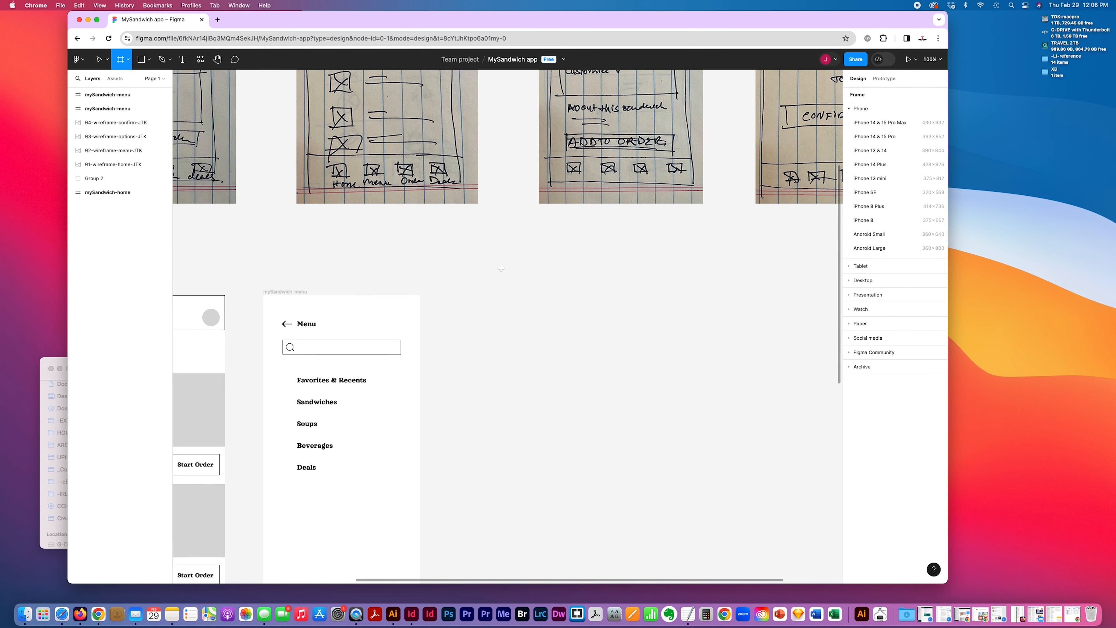
- Compare the hand-drawn home and menu sketches with the mySandwich-home and mySandwich-menu wireframes at full size
scroll(498, 264, "down", 5)
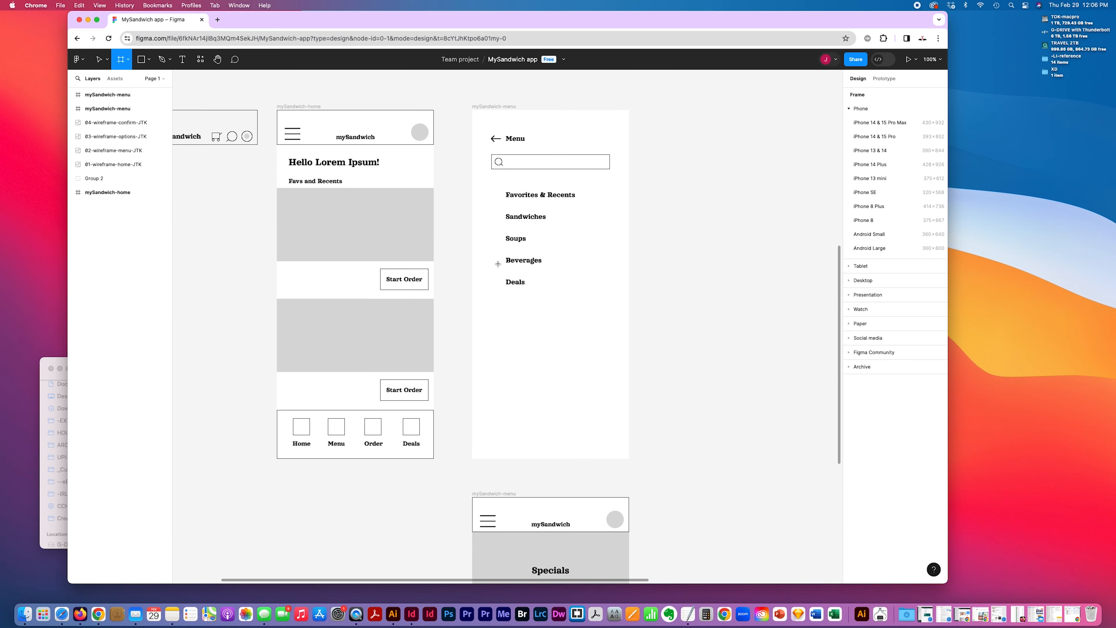
scroll(498, 264, "up", 4)
scroll(498, 264, "up", 4)
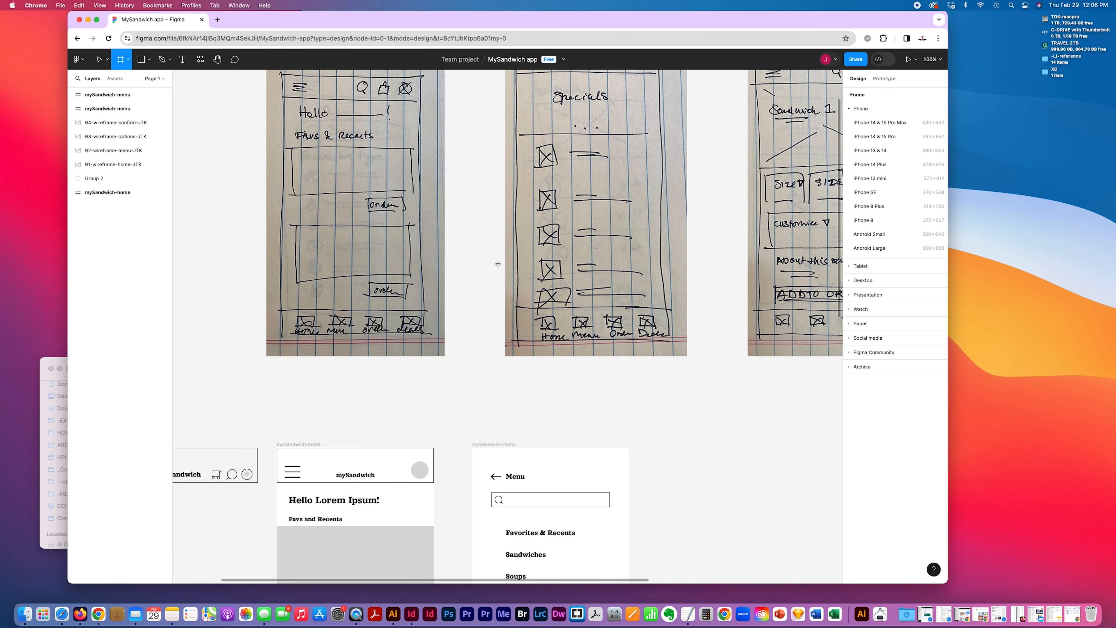
scroll(498, 264, "up", 3)
scroll(498, 264, "left", 2)
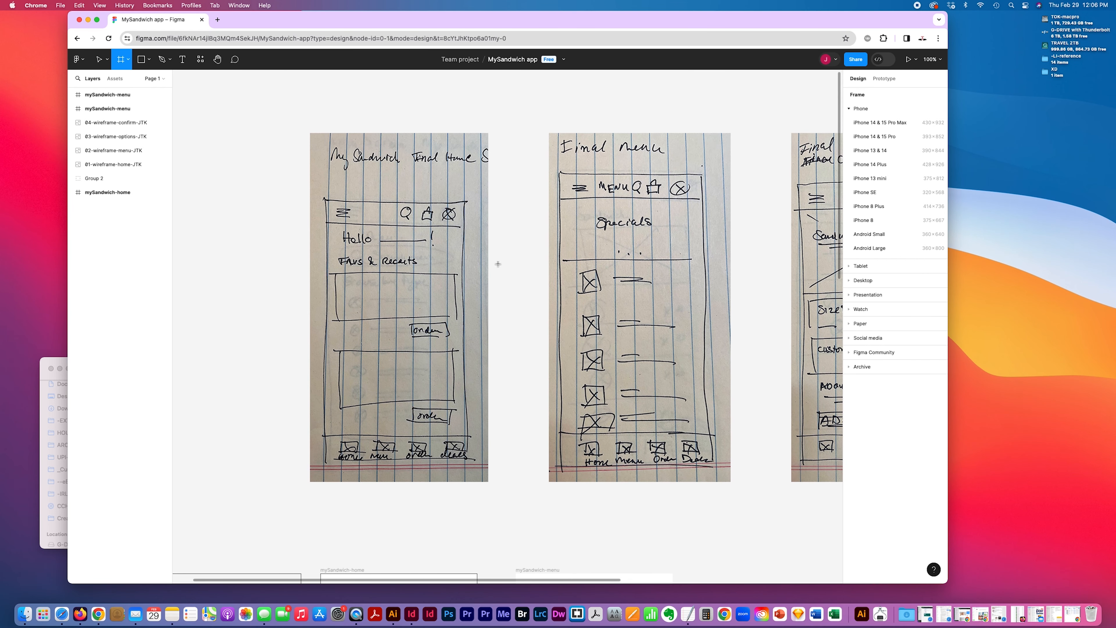
scroll(498, 264, "down", 6)
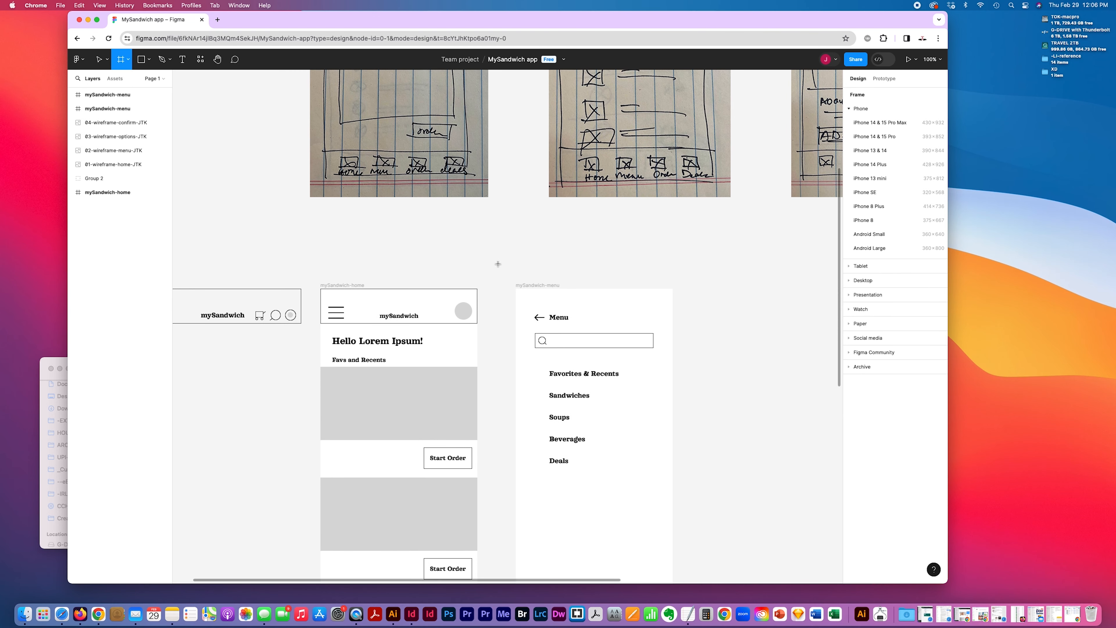
scroll(498, 264, "down", 2)
scroll(498, 264, "left", 1)
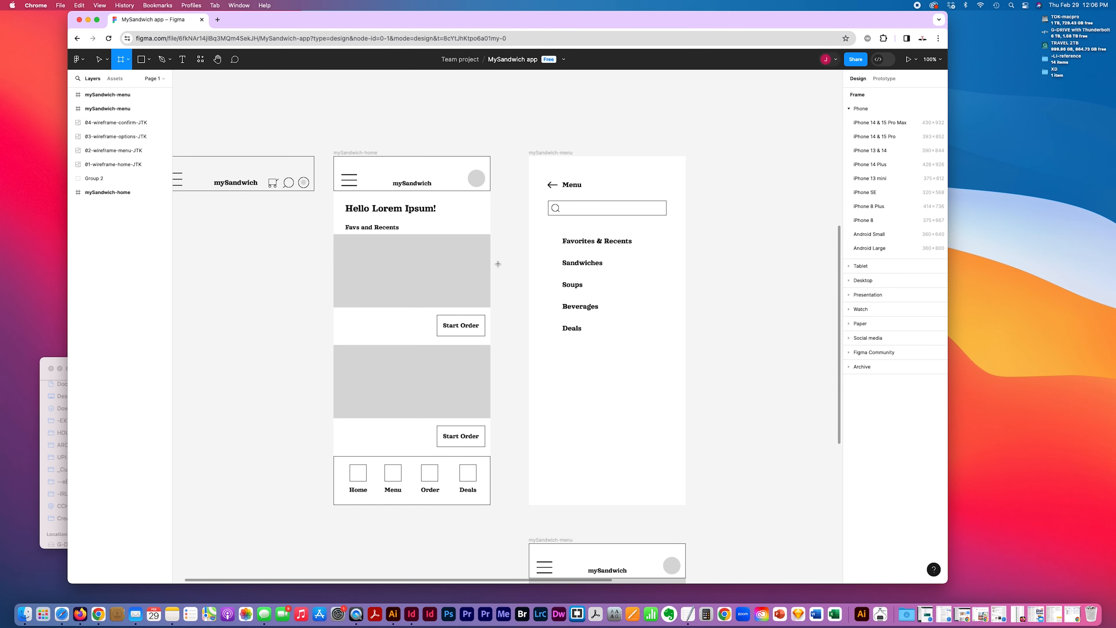
- Examine the home wireframe's header, greeting, image placeholders, order buttons and navigation bar, plus the separate header group and menu wireframe
scroll(498, 264, "right", 2)
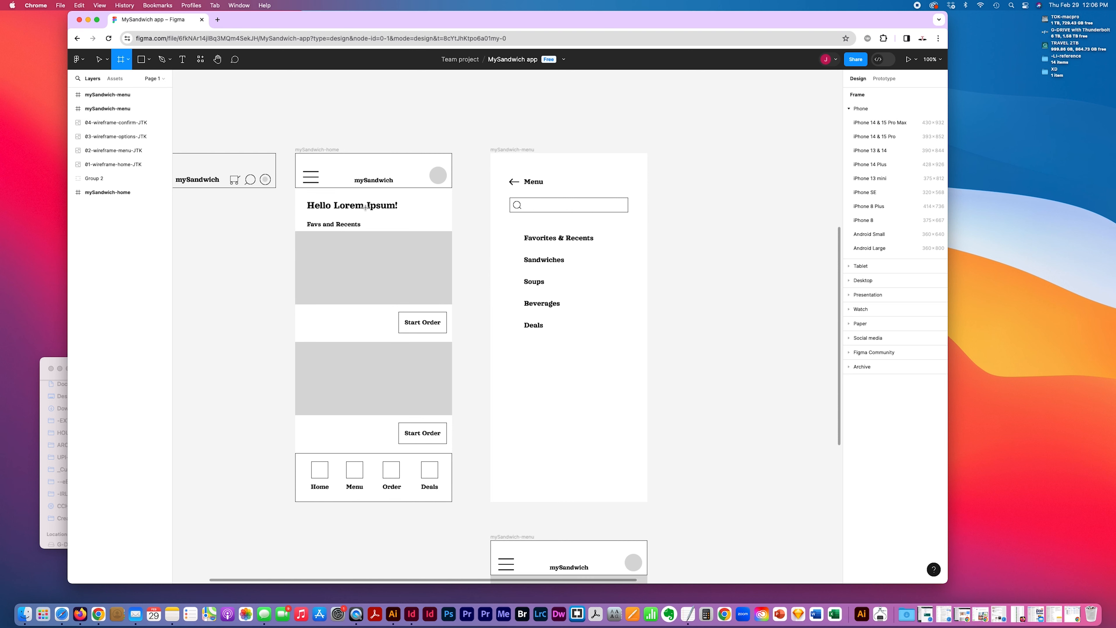
scroll(366, 207, "up", 1)
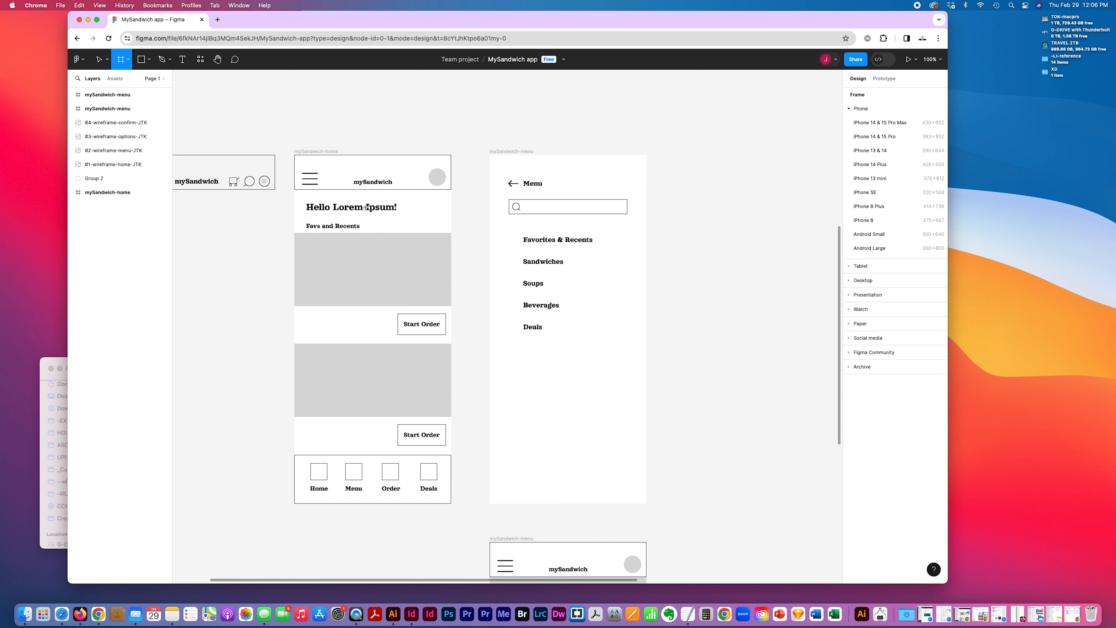
scroll(361, 226, "down", 2)
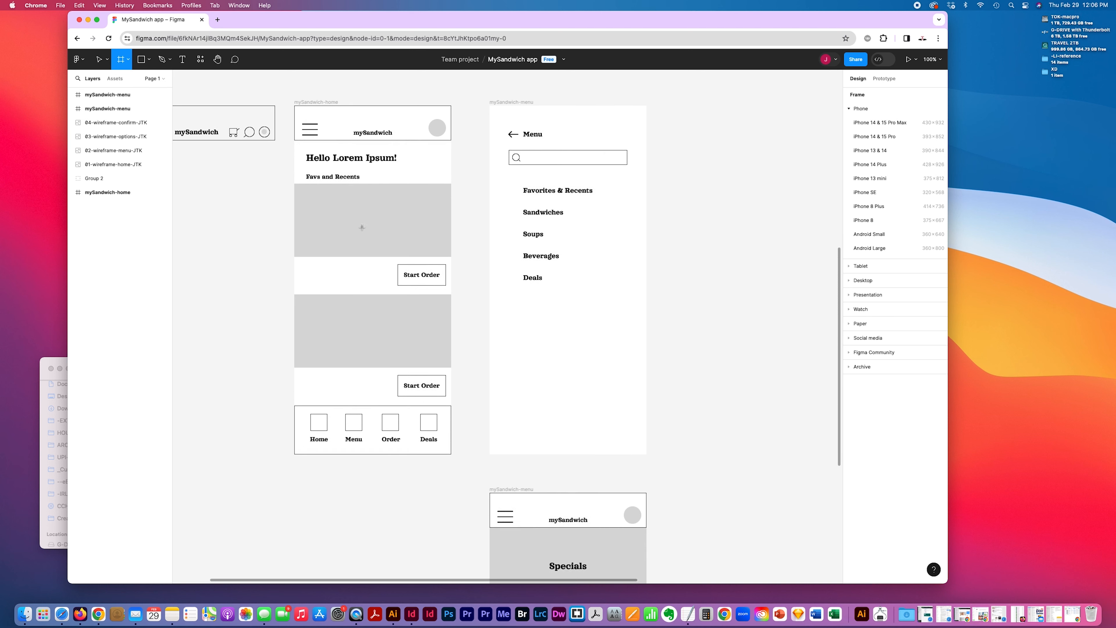
scroll(361, 227, "up", 3)
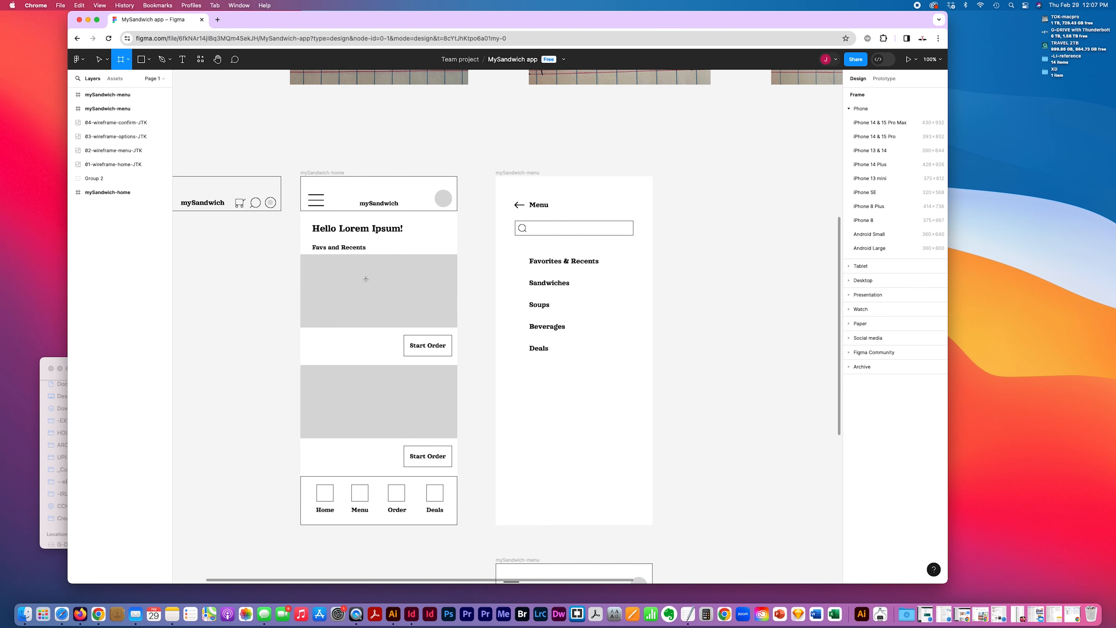
scroll(366, 279, "down", 10)
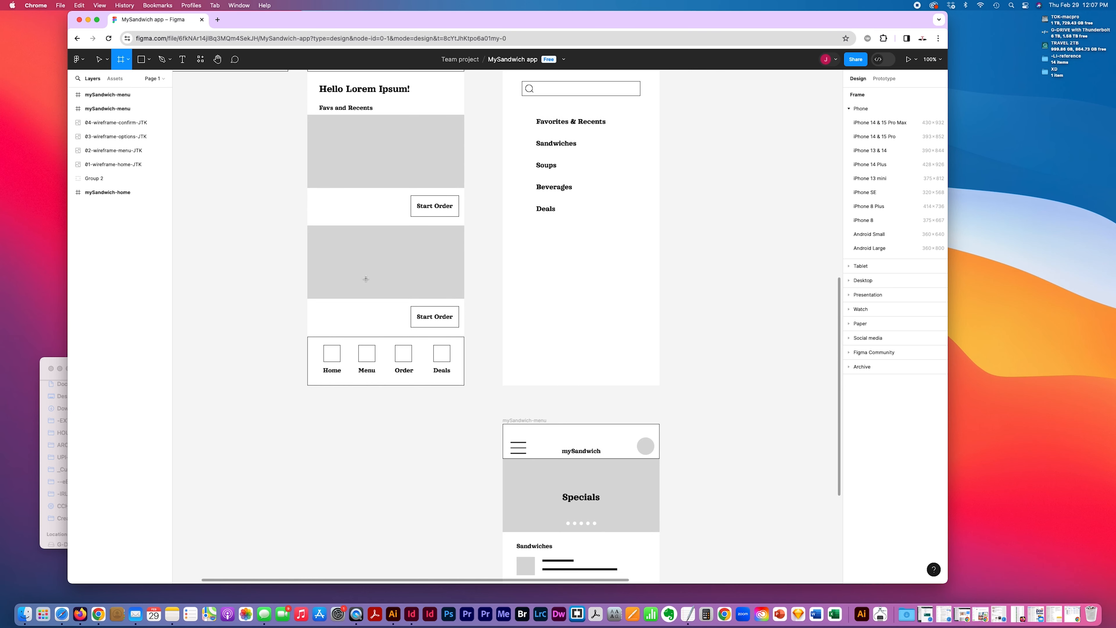
scroll(366, 279, "up", 10)
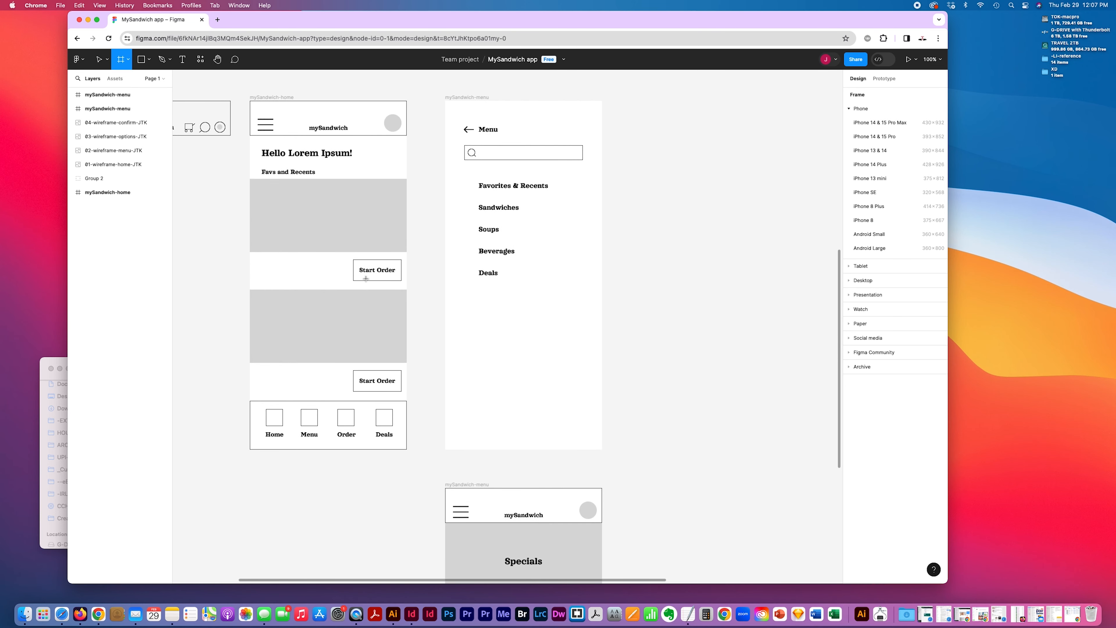
scroll(366, 279, "up", 1)
scroll(366, 279, "left", 2)
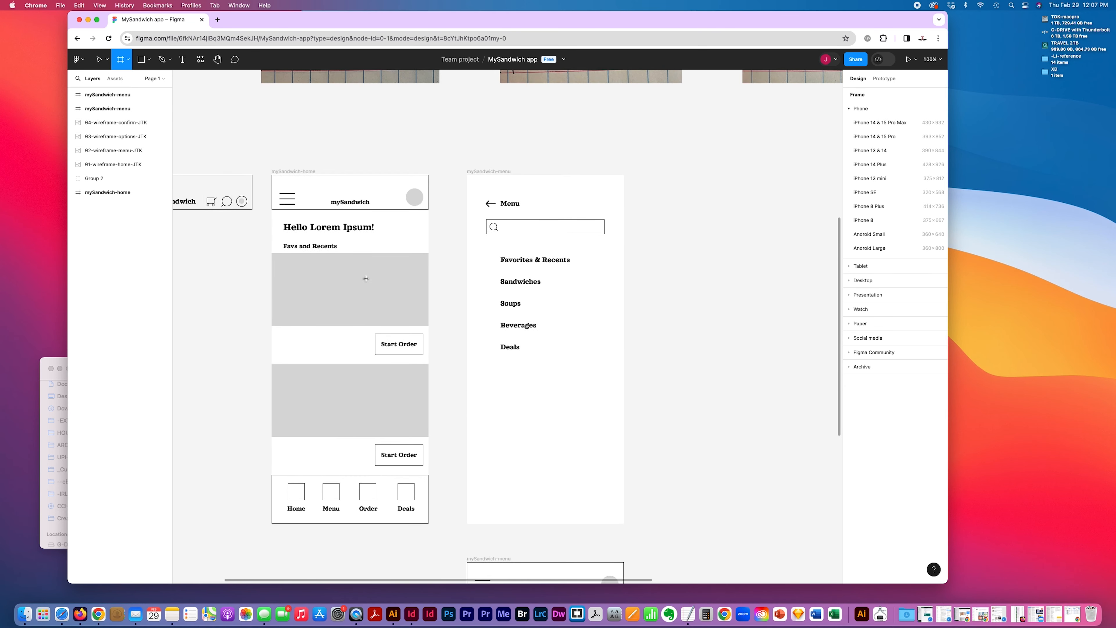
scroll(413, 201, "left", 3)
scroll(414, 201, "left", 5)
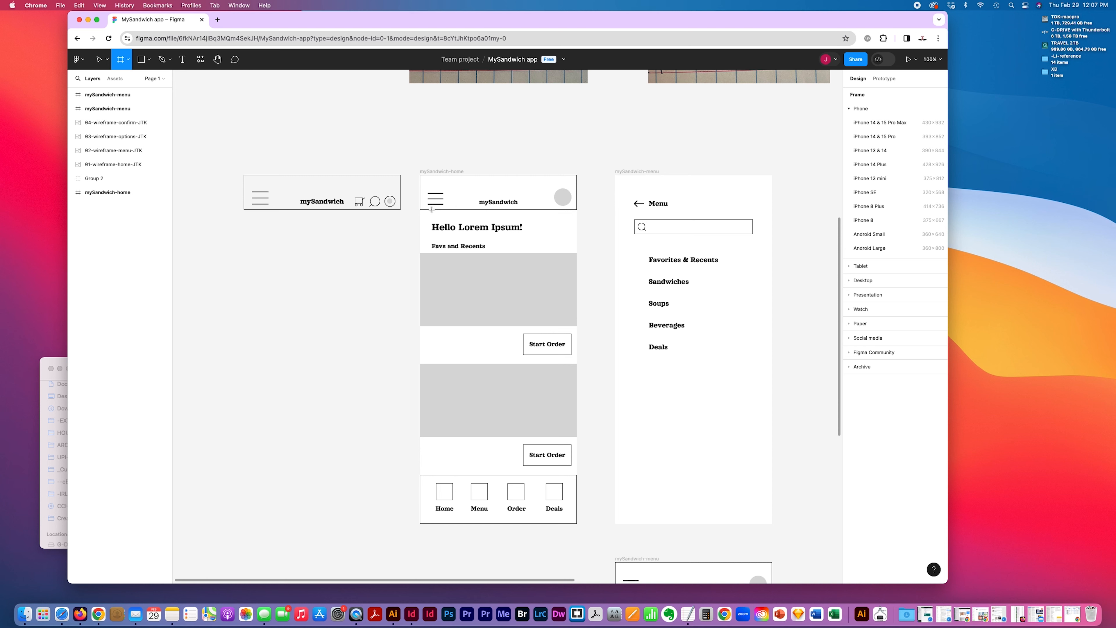
scroll(592, 239, "right", 6)
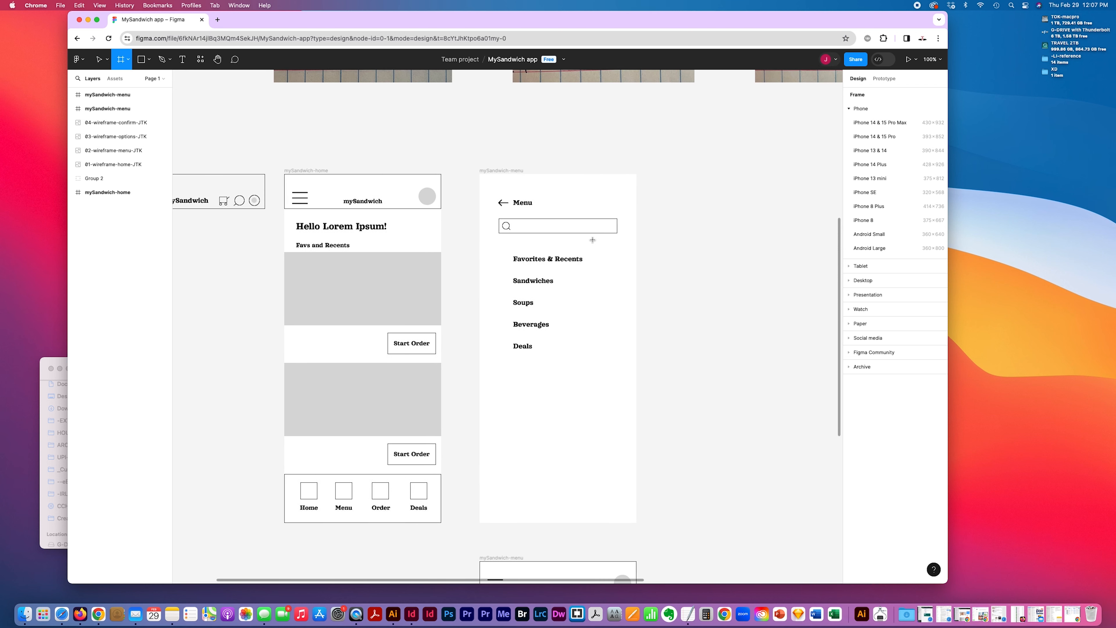
- Examine the menu wireframe with its search field and category list beside the home wireframe, plus the Specials menu wireframe beneath
scroll(593, 240, "down", 3)
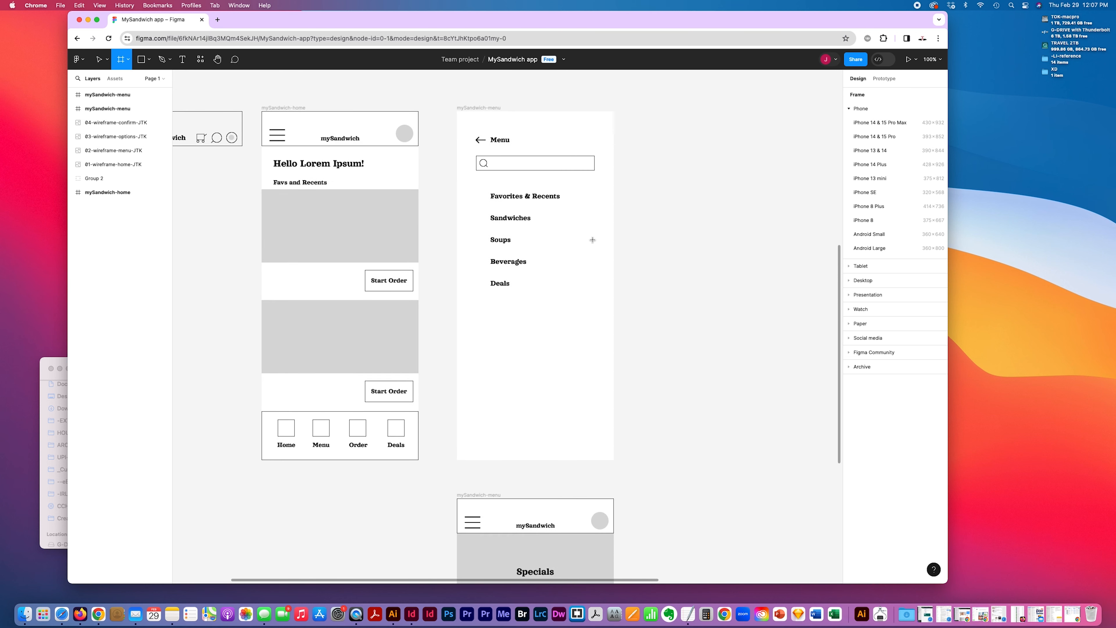
scroll(593, 239, "down", 1)
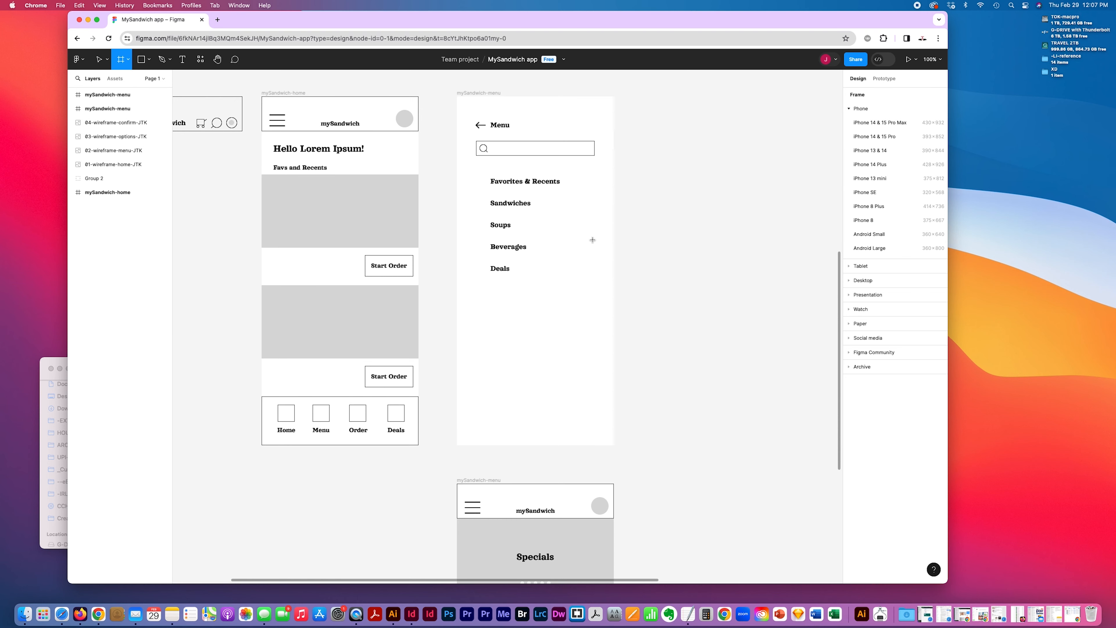
scroll(593, 240, "up", 15)
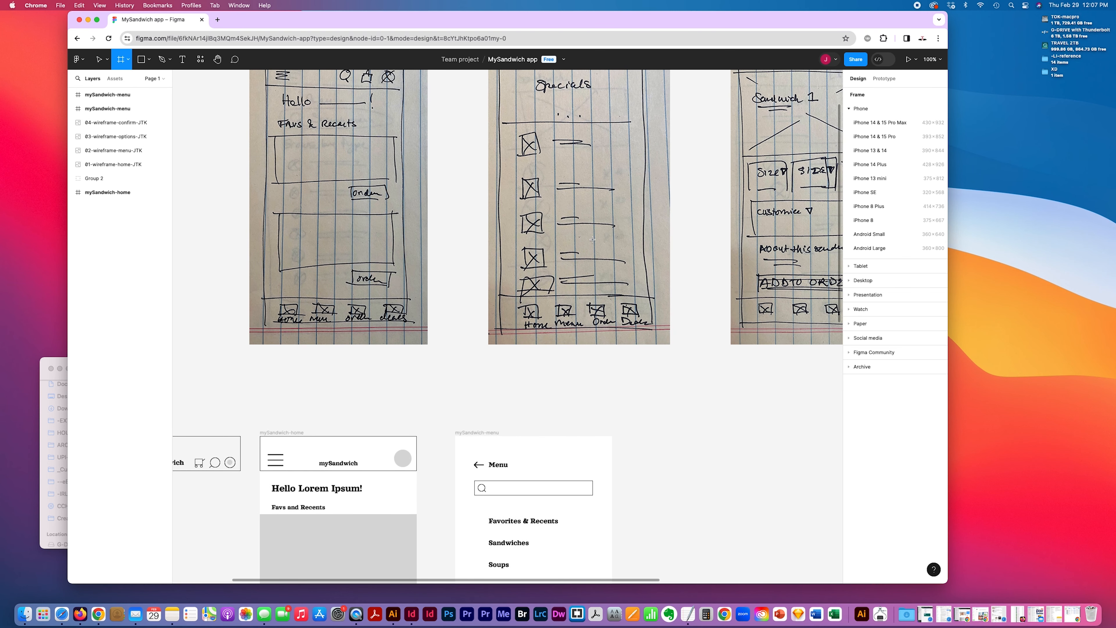
scroll(592, 240, "down", 20)
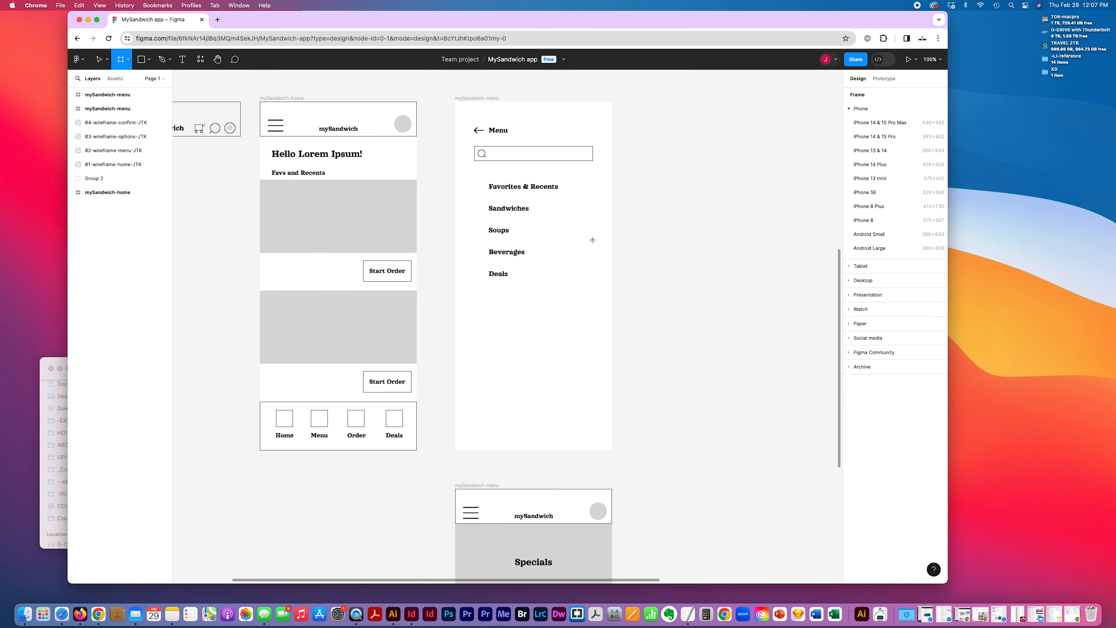
scroll(592, 240, "down", 1)
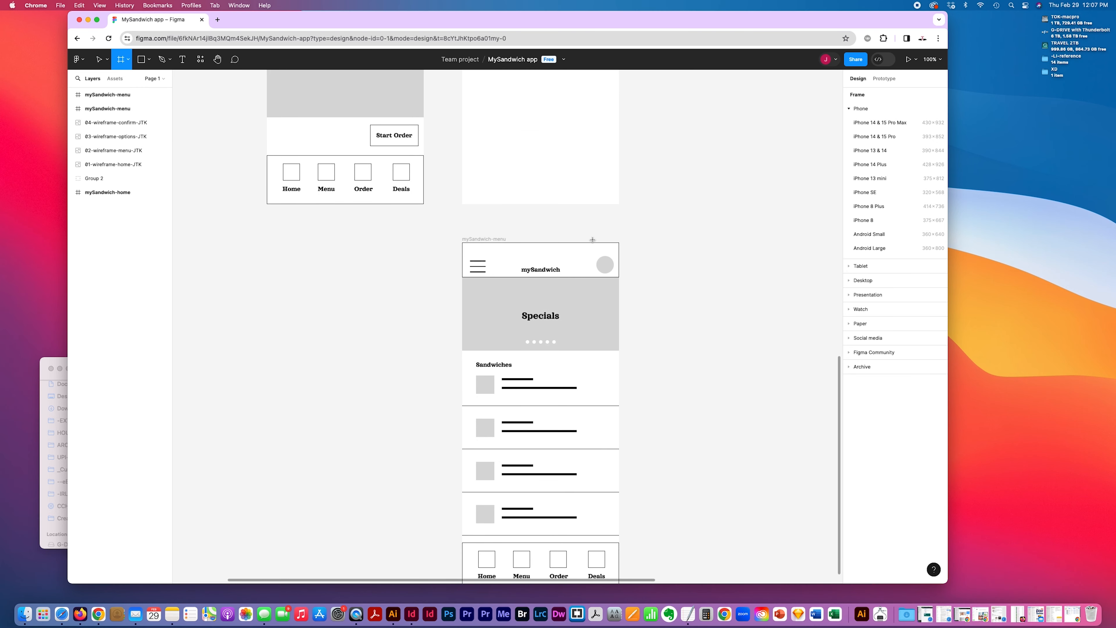
scroll(592, 240, "right", 3)
scroll(592, 239, "up", 10)
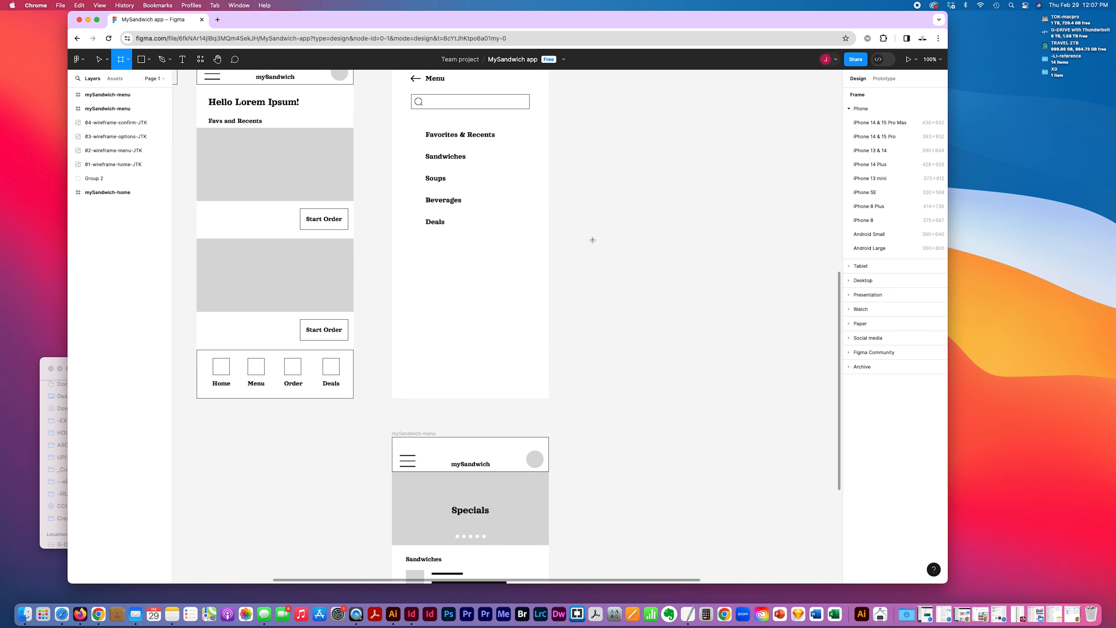
scroll(593, 240, "up", 8)
scroll(592, 240, "right", 4)
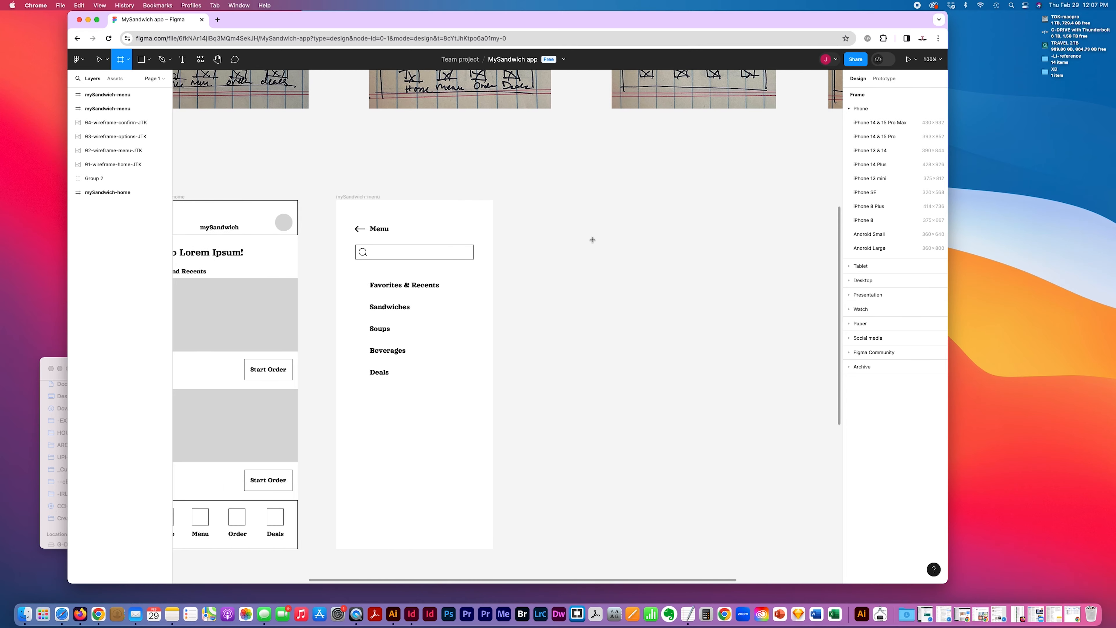
scroll(593, 239, "left", 5)
scroll(592, 240, "down", 1)
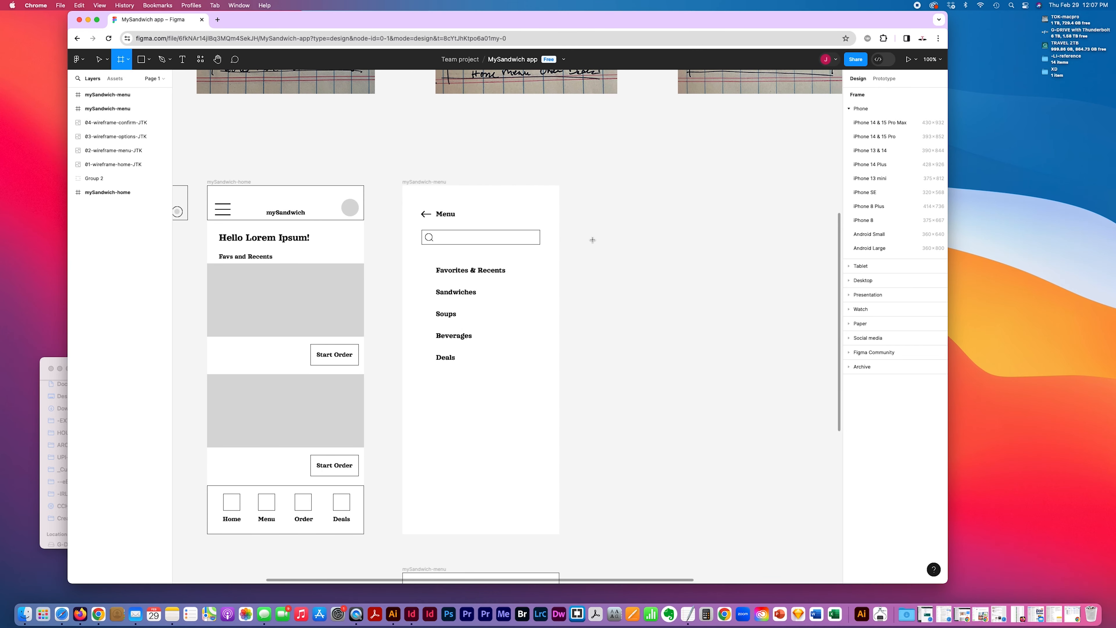
- Compare the hand-drawn home, menu and options sketches with the digital home and menu wireframes
scroll(592, 239, "up", 13)
scroll(593, 239, "right", 1)
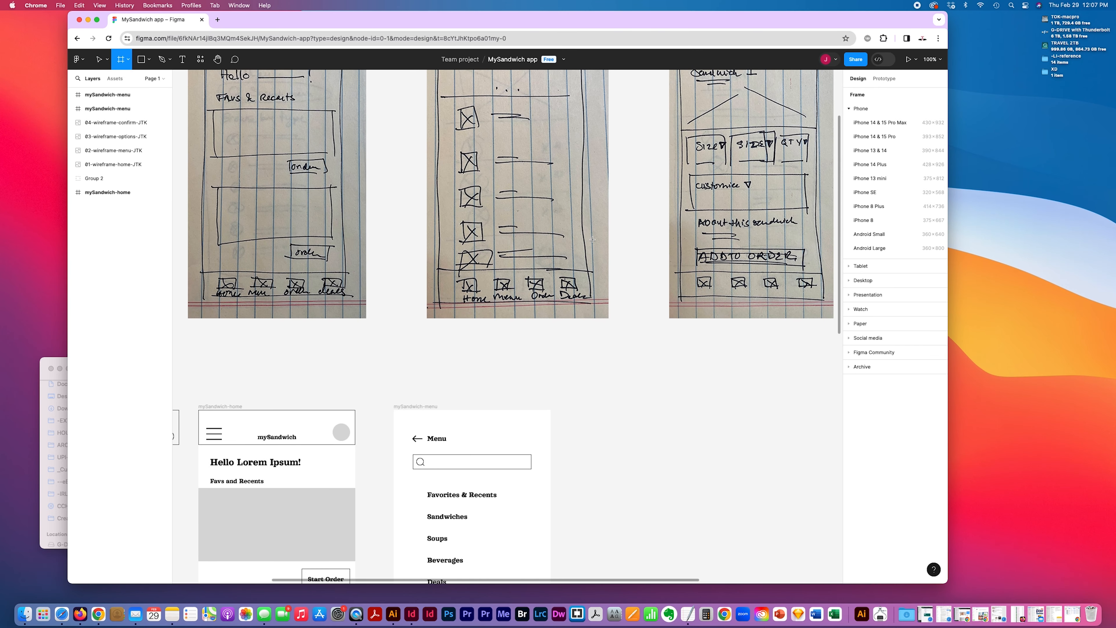
scroll(592, 240, "left", 6)
scroll(593, 240, "up", 8)
scroll(593, 240, "down", 11)
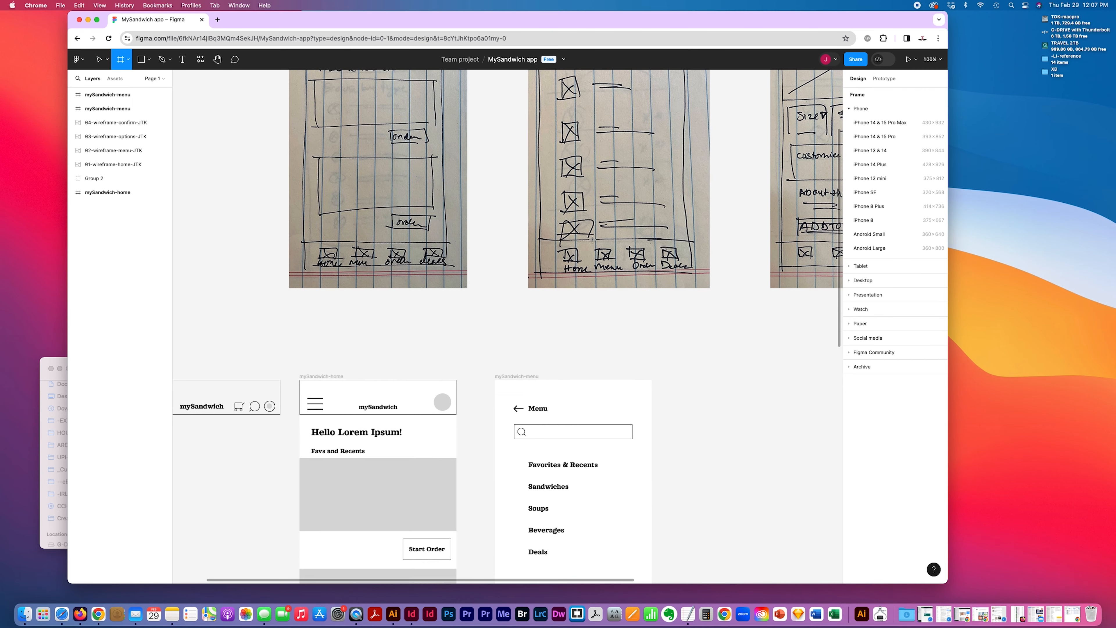
scroll(592, 240, "up", 13)
scroll(592, 239, "right", 5)
scroll(592, 240, "down", 6)
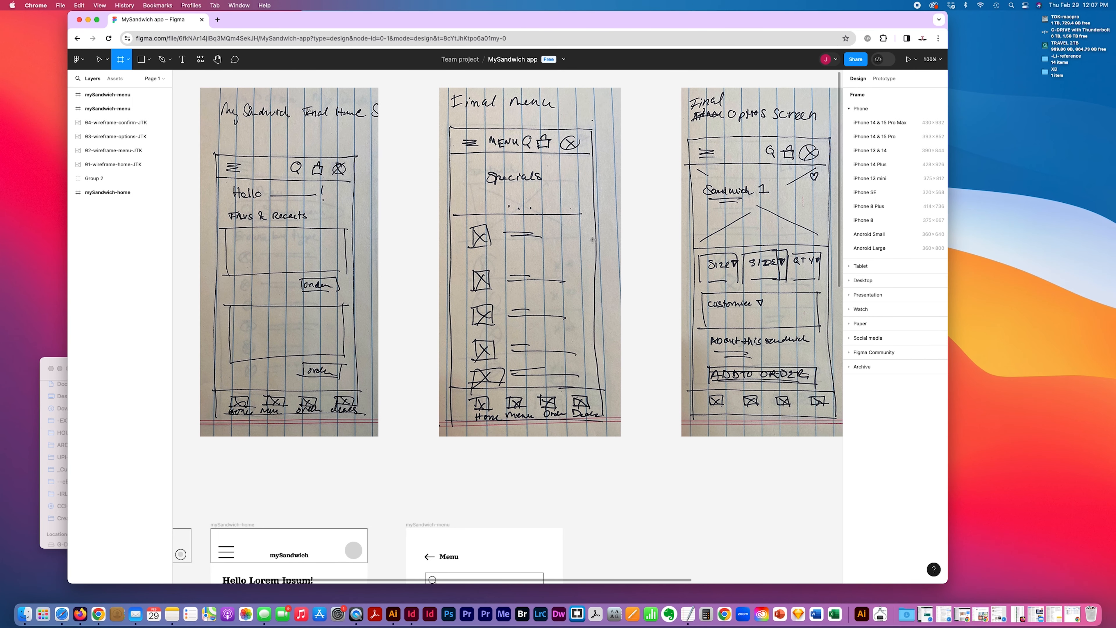
scroll(592, 239, "down", 10)
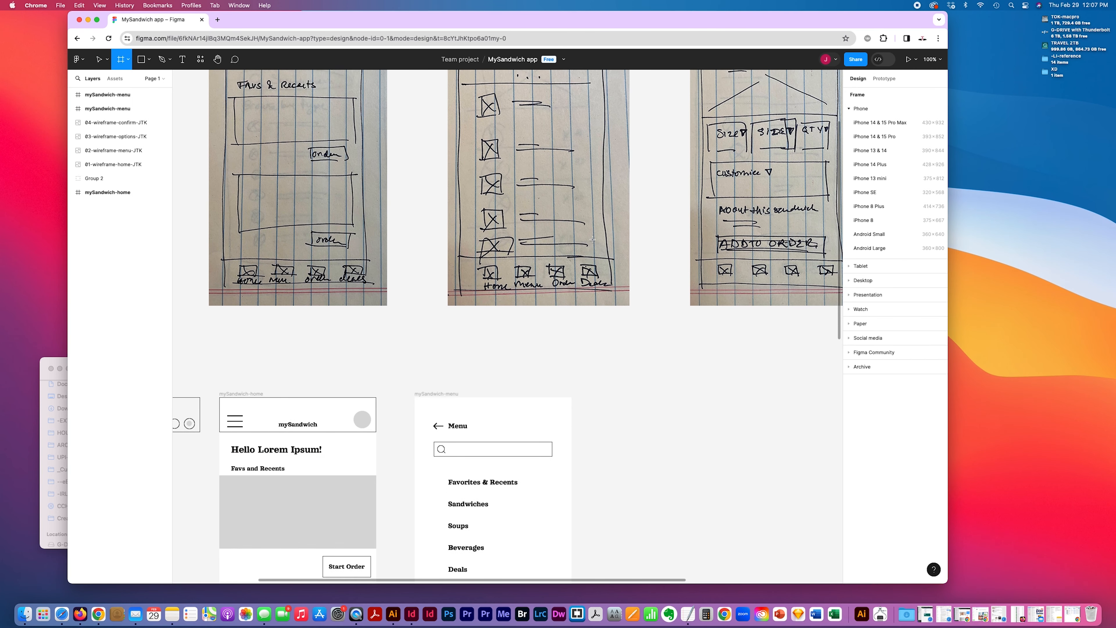
scroll(592, 240, "down", 12)
scroll(592, 239, "up", 5)
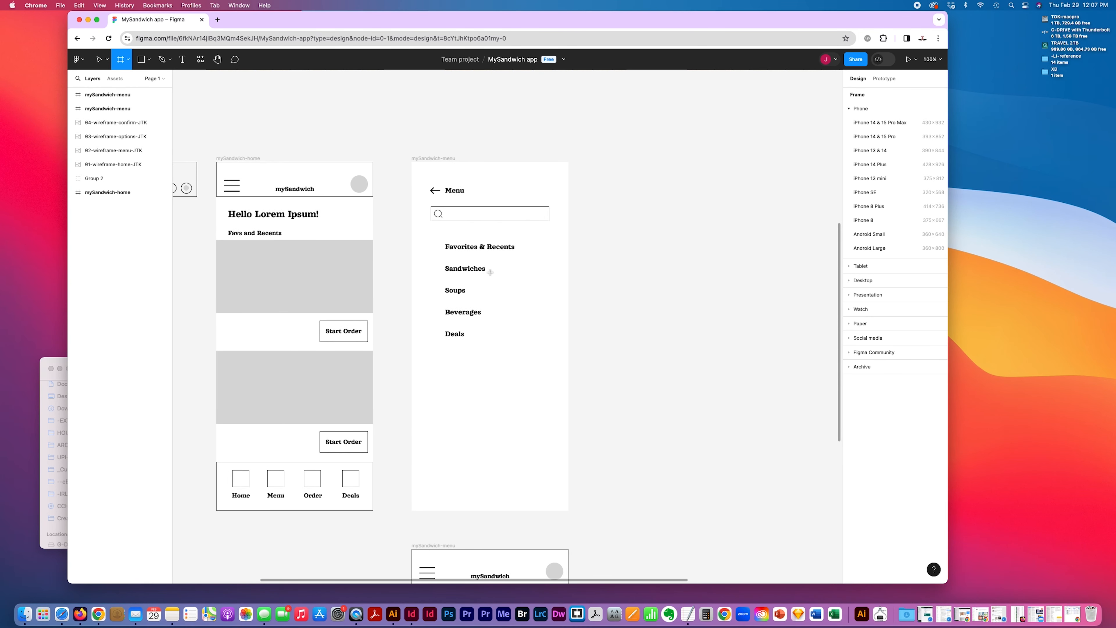
- Examine the second menu wireframe's Specials banner, Sandwiches list rows and navigation bar, and how it relates to the category menu above
scroll(490, 272, "down", 8)
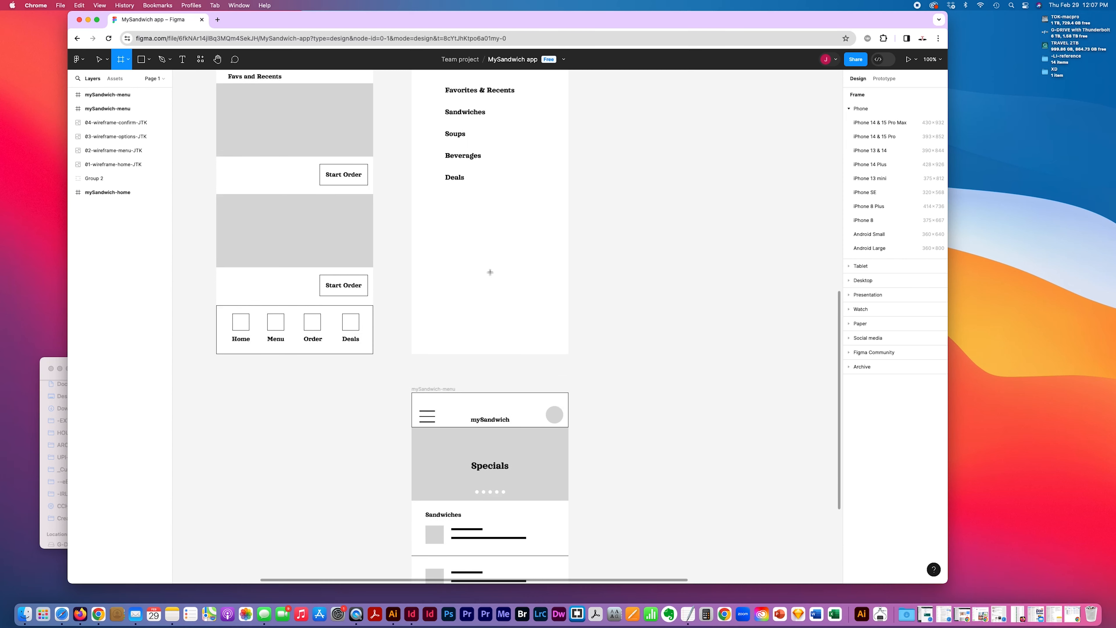
scroll(490, 271, "down", 9)
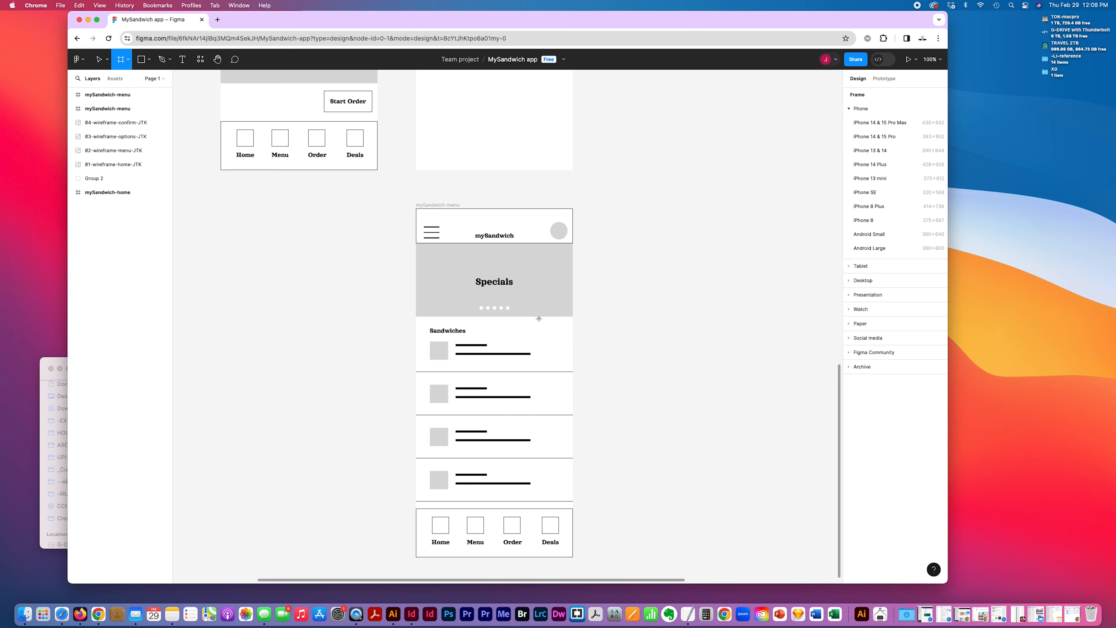
scroll(539, 321, "down", 3)
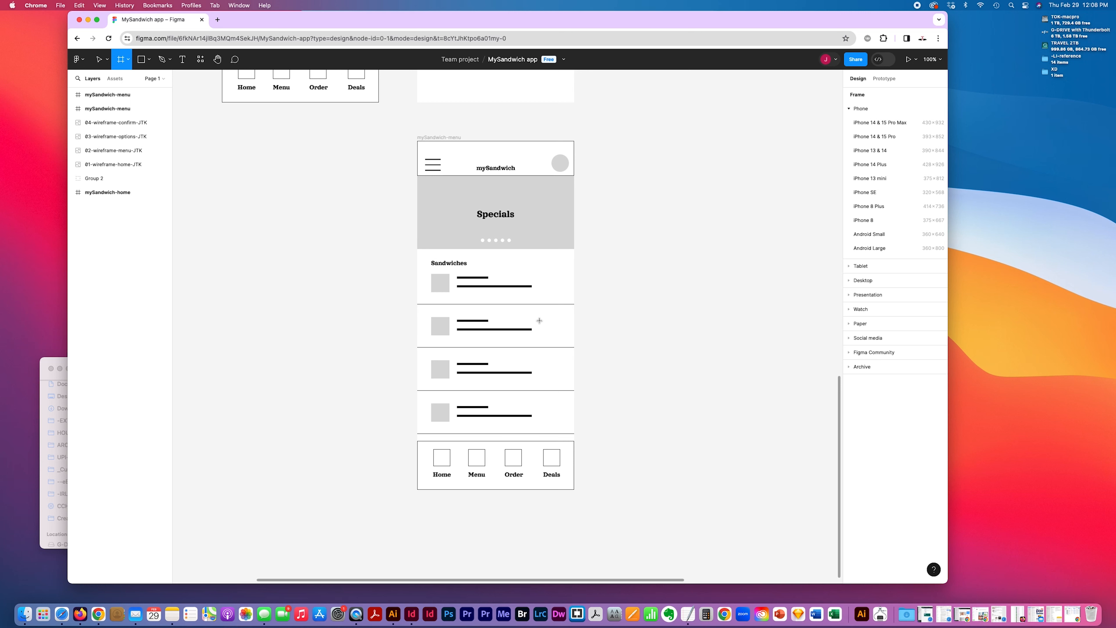
scroll(539, 321, "up", 12)
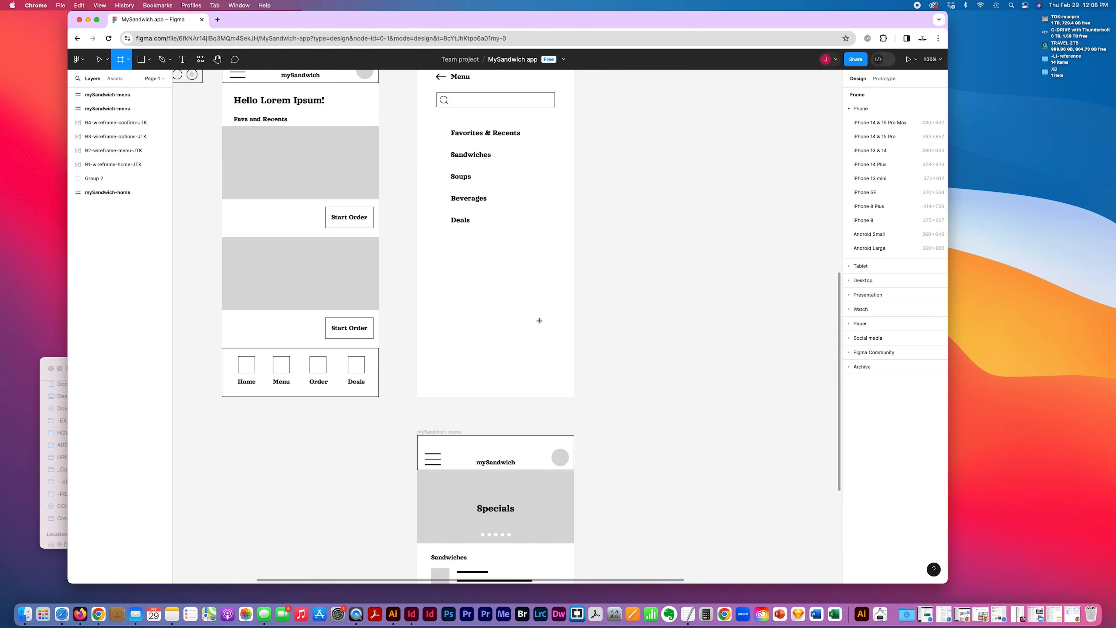
scroll(539, 321, "right", 4)
scroll(522, 264, "down", 5)
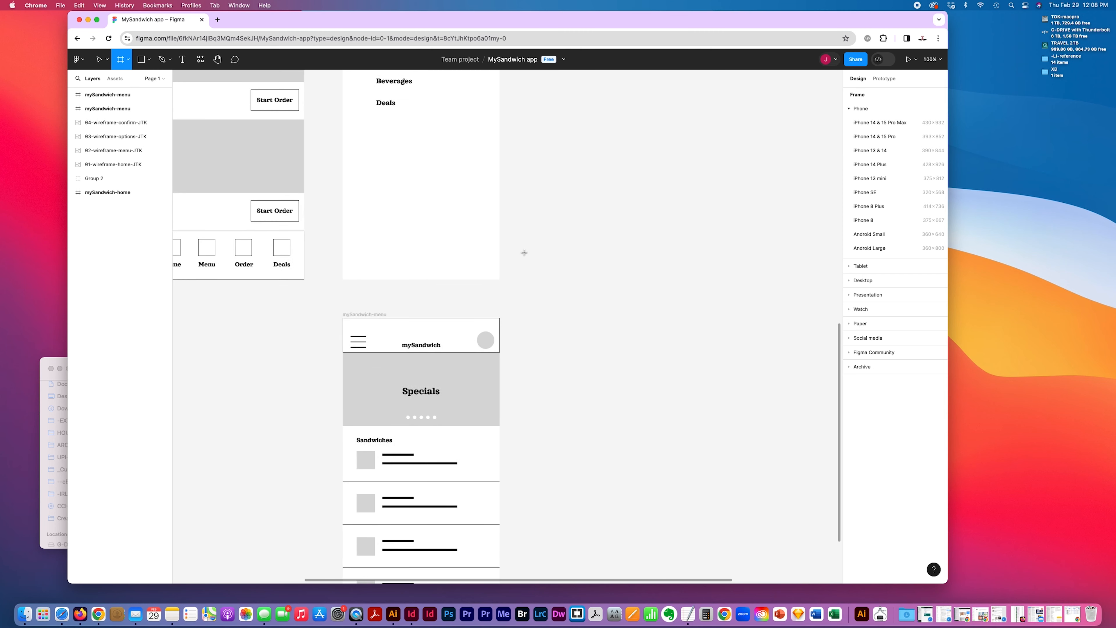
scroll(523, 255, "left", 1)
scroll(524, 252, "up", 5)
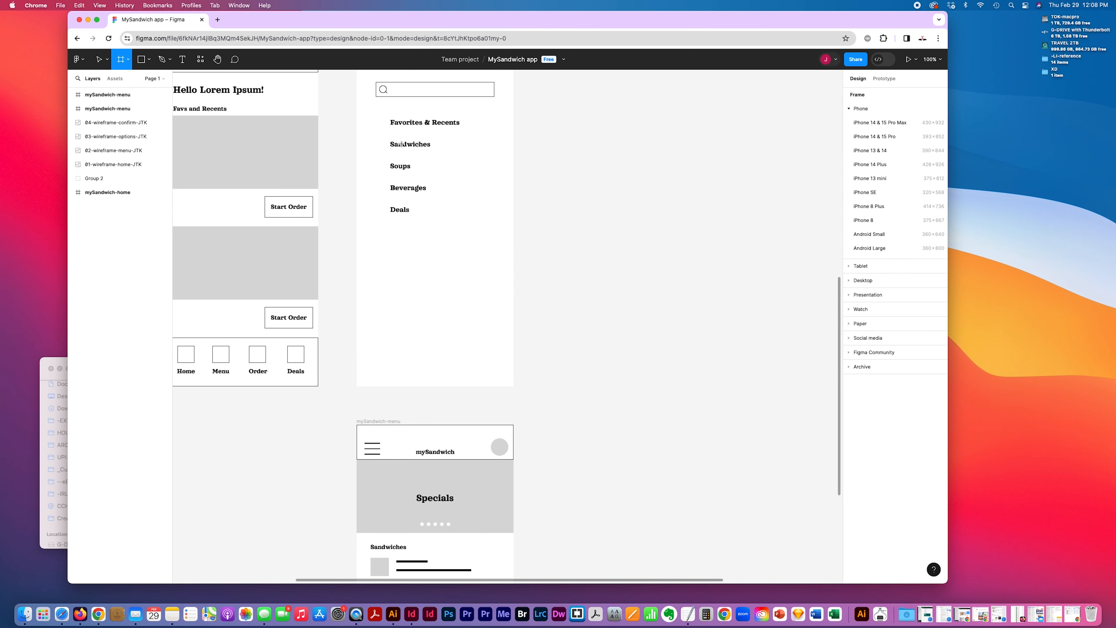
scroll(414, 416, "down", 6)
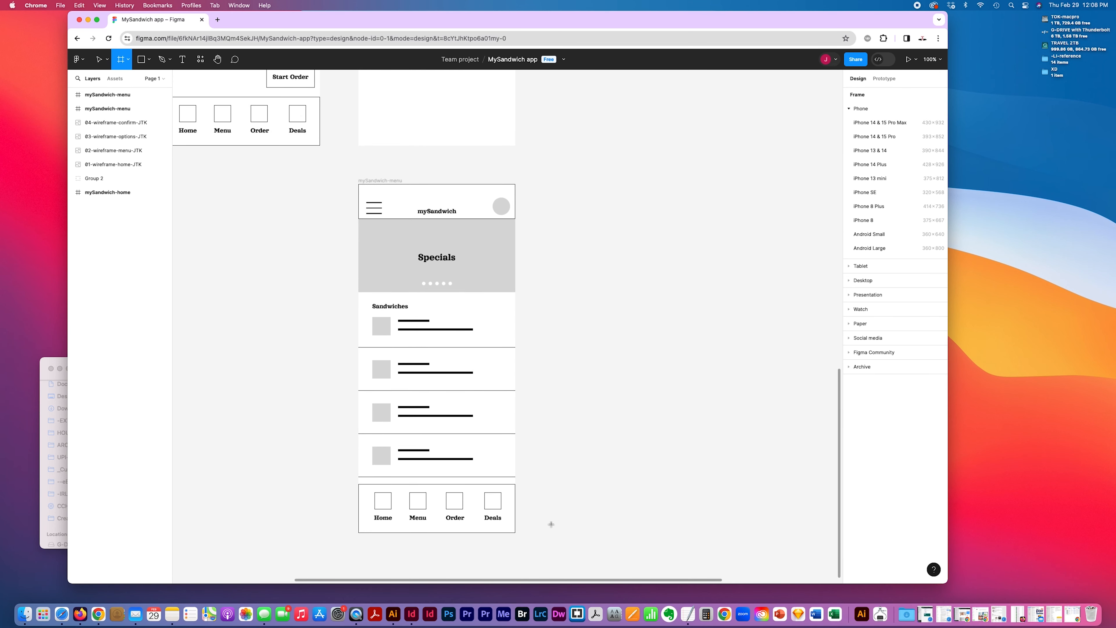
- Look over the hand-drawn options and order confirmation sketches that still need digital wireframes beneath them
scroll(550, 516, "up", 10)
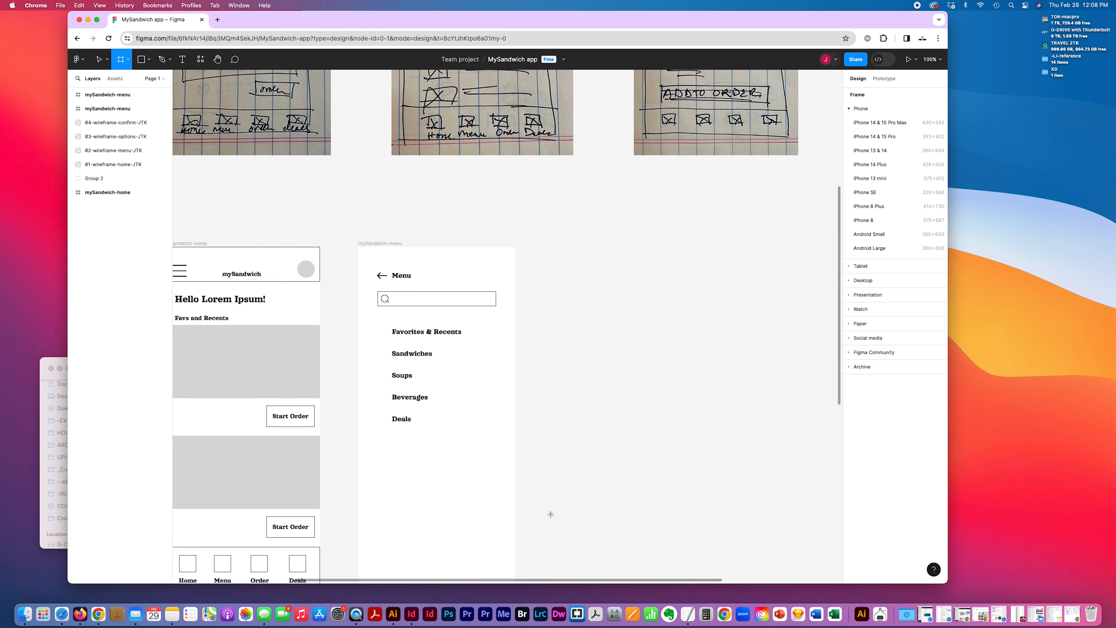
scroll(551, 514, "left", 2)
scroll(550, 514, "up", 1)
scroll(551, 514, "right", 4)
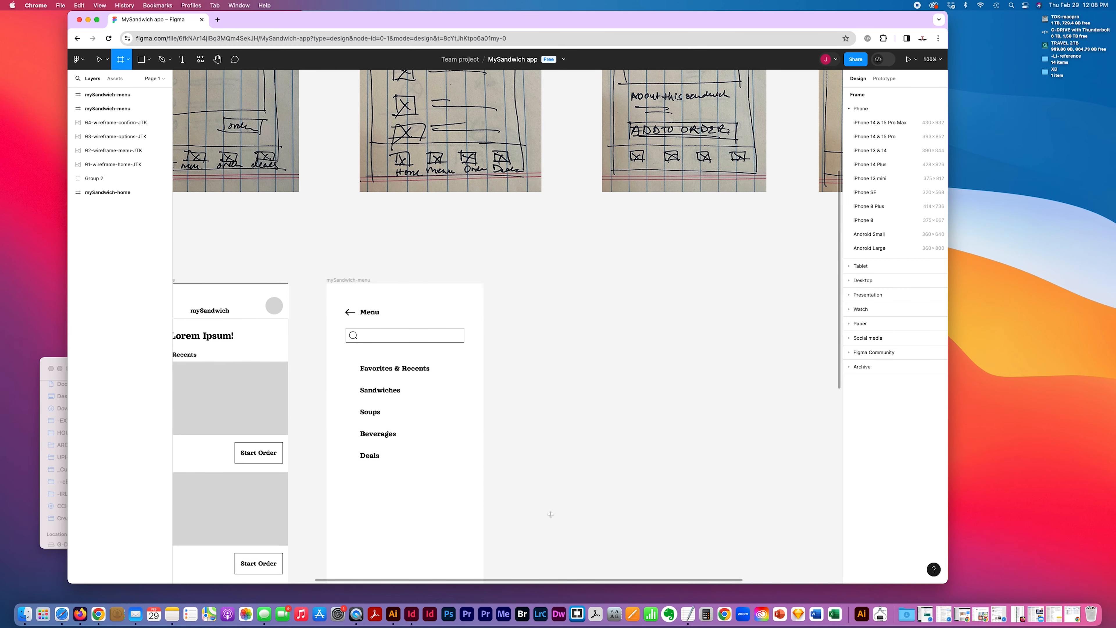
scroll(550, 514, "up", 4)
scroll(550, 514, "down", 6)
scroll(551, 514, "left", 5)
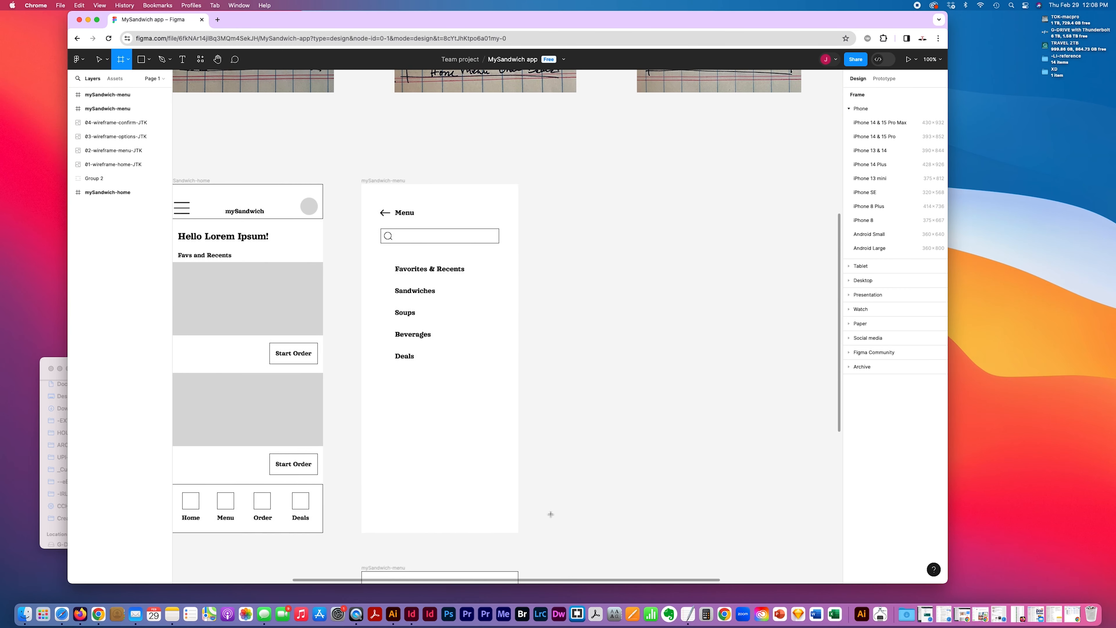
scroll(551, 514, "right", 3)
scroll(550, 514, "up", 6)
scroll(550, 514, "right", 4)
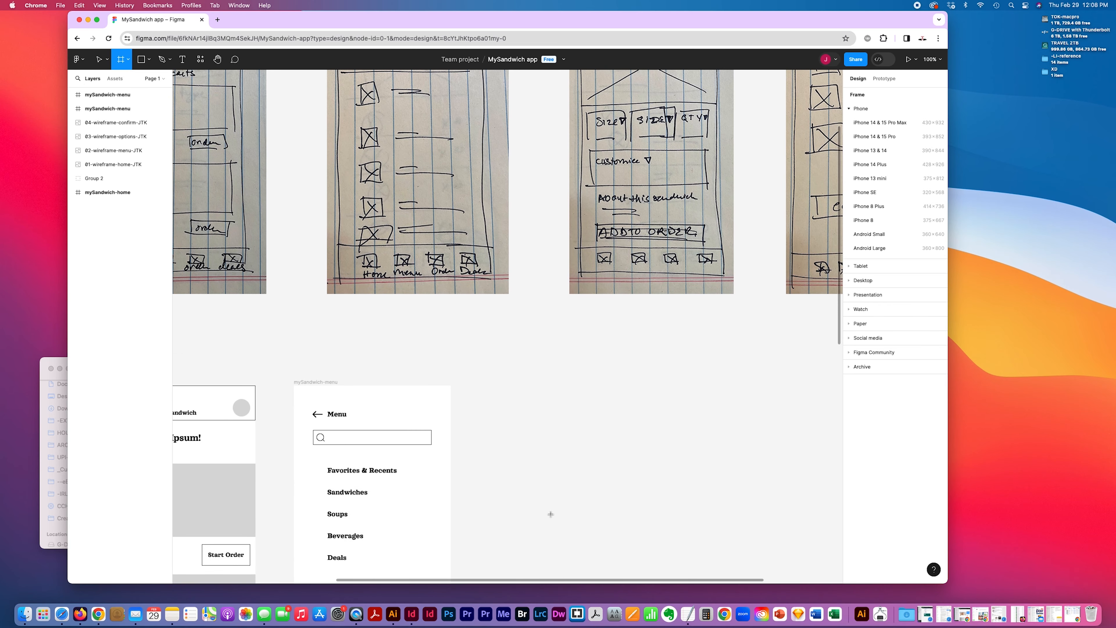
scroll(551, 514, "up", 3)
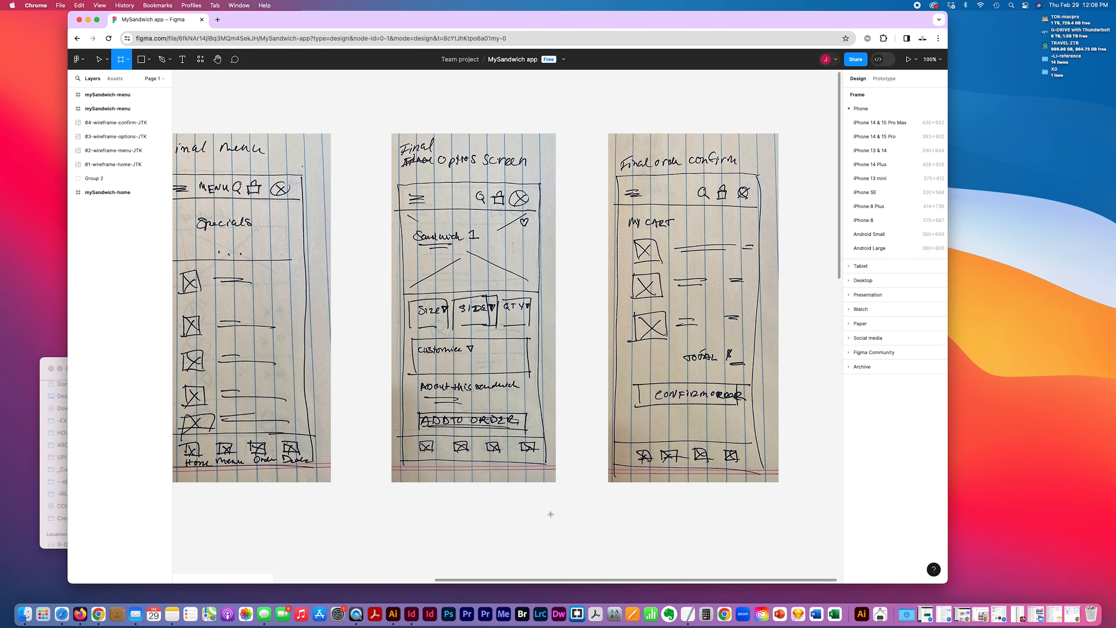
scroll(550, 514, "left", 3)
scroll(551, 514, "down", 10)
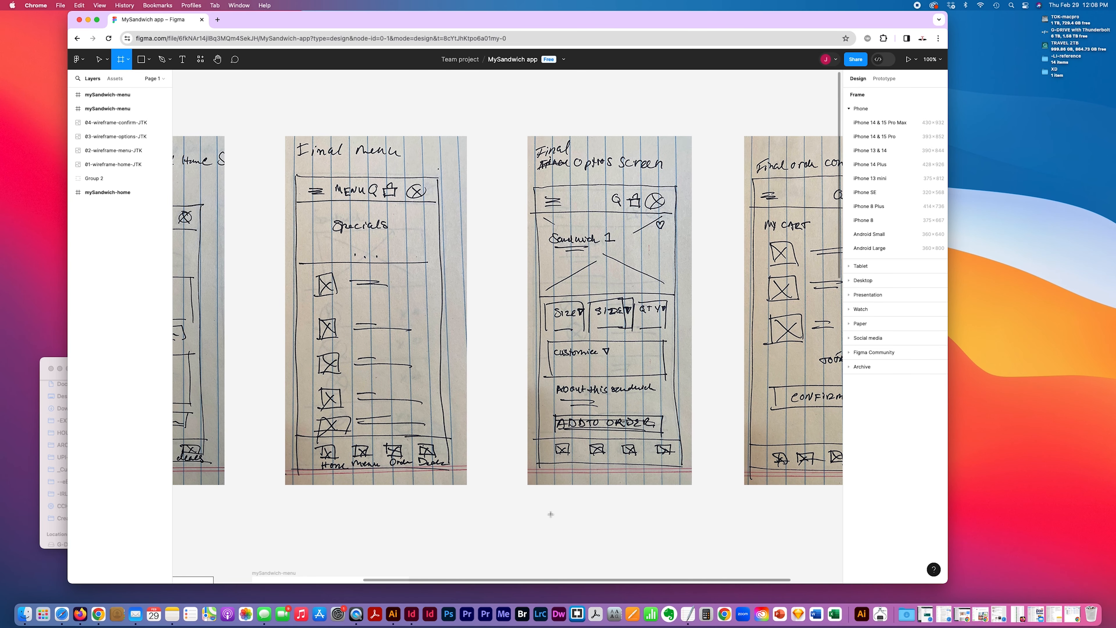
scroll(550, 514, "up", 8)
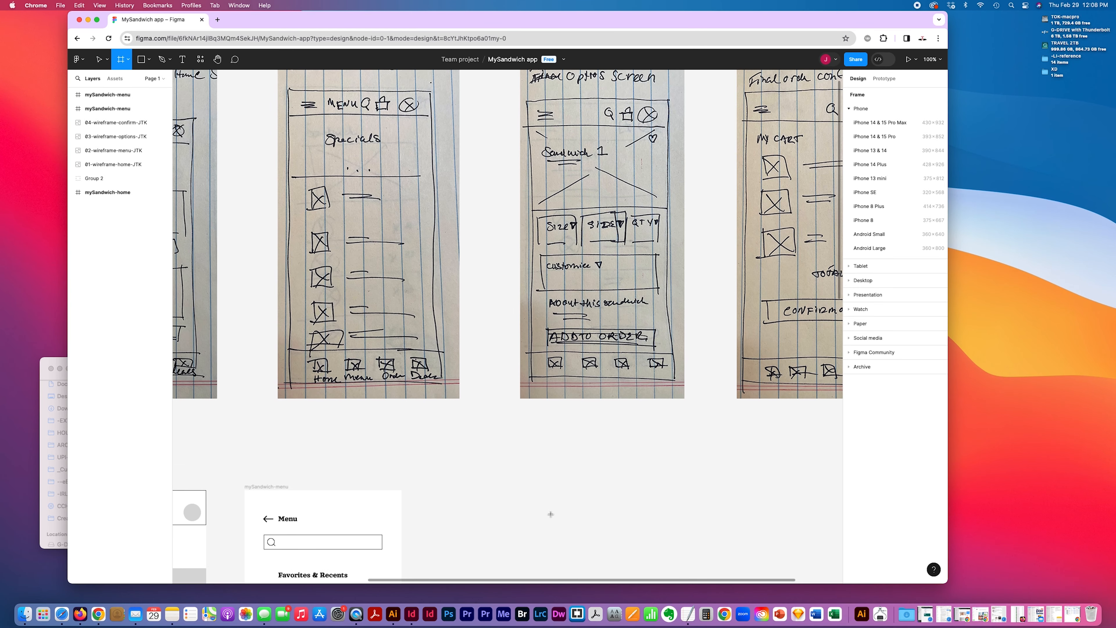
- Compare the Specials and Sandwiches menu wireframe with the hand-drawn final menu and options sketches
scroll(551, 514, "down", 10)
scroll(550, 514, "down", 3)
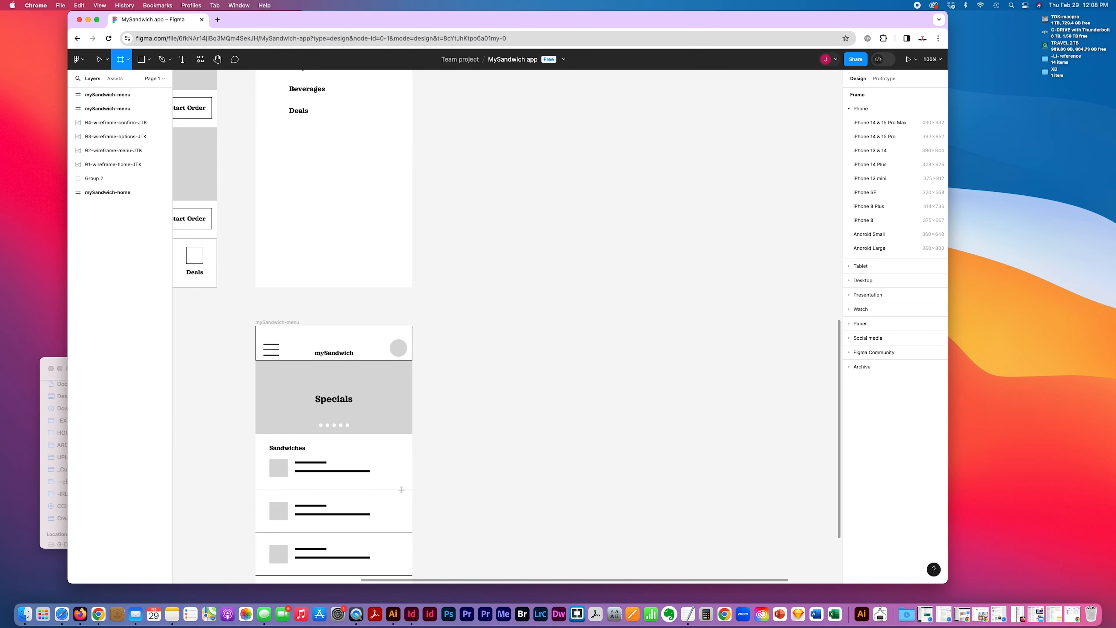
scroll(433, 453, "up", 1)
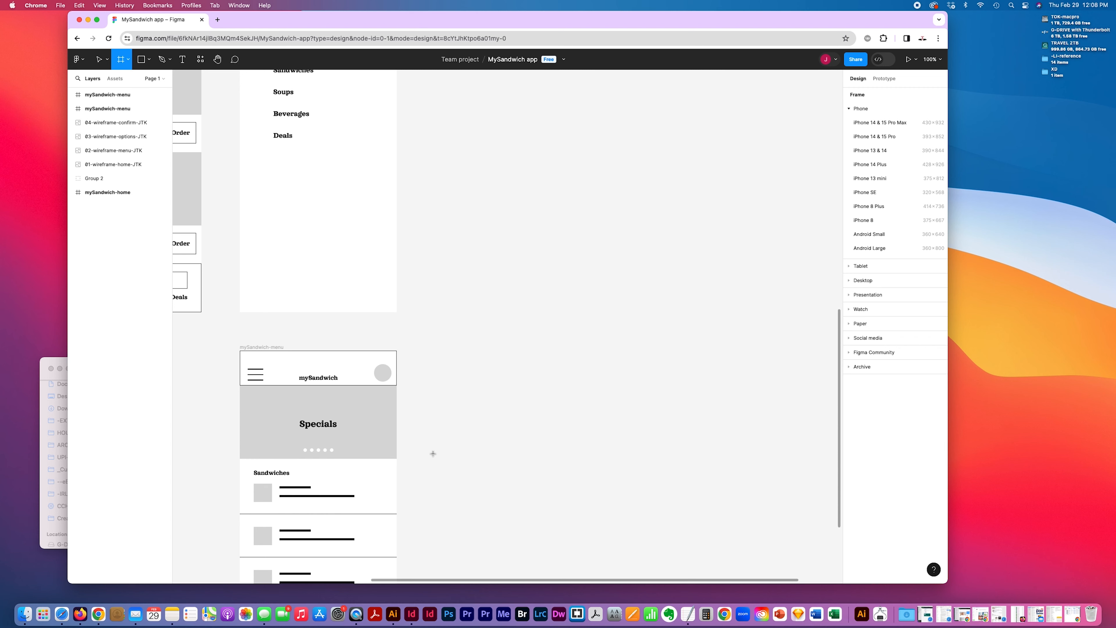
scroll(548, 440, "up", 15)
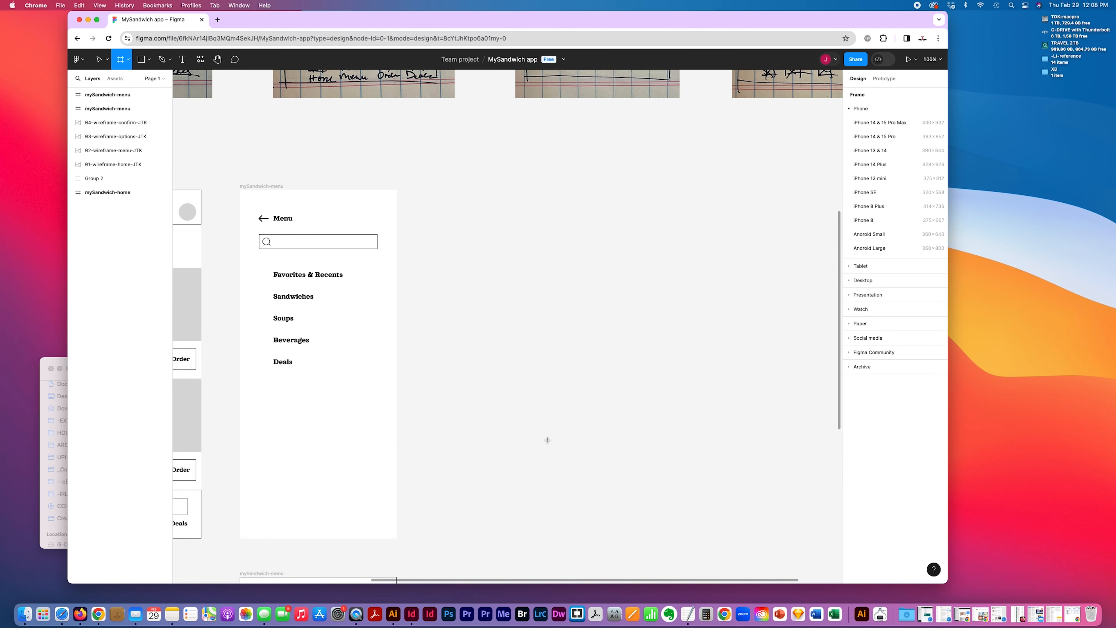
scroll(547, 439, "down", 2)
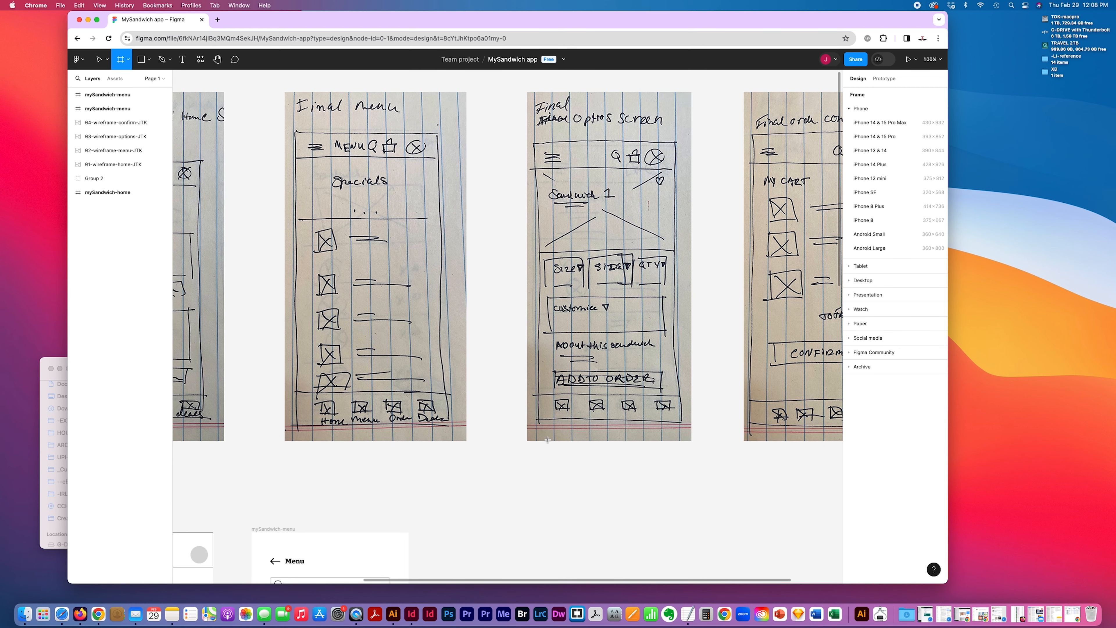
scroll(547, 440, "down", 1)
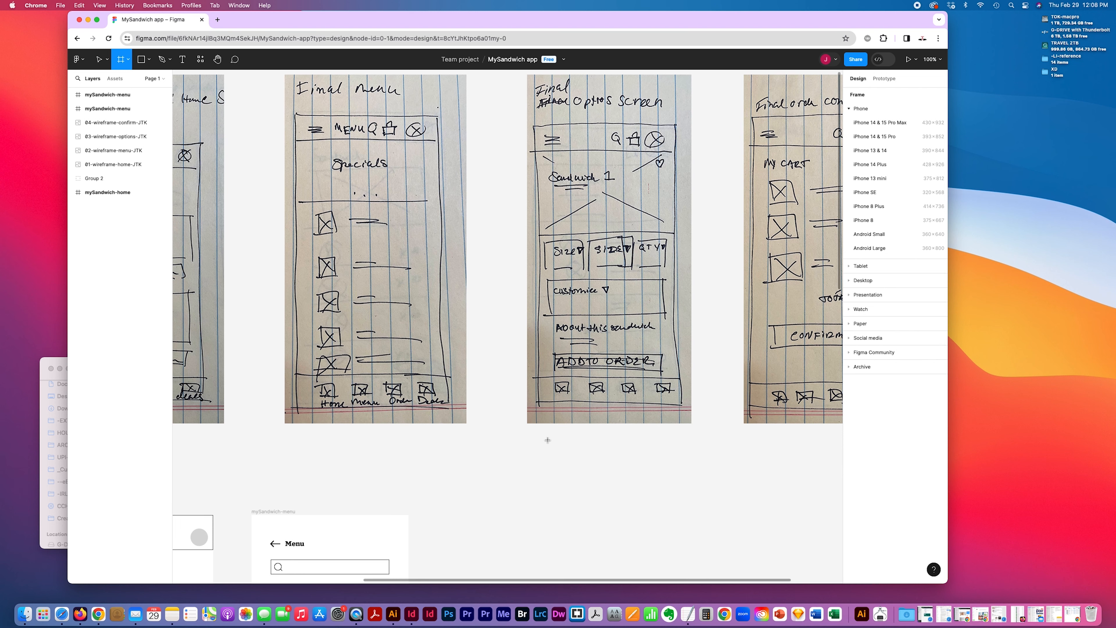
- Create an Android Large phone frame and place it beside the category menu wireframe, in line with the home and menu frames
scroll(547, 440, "down", 5)
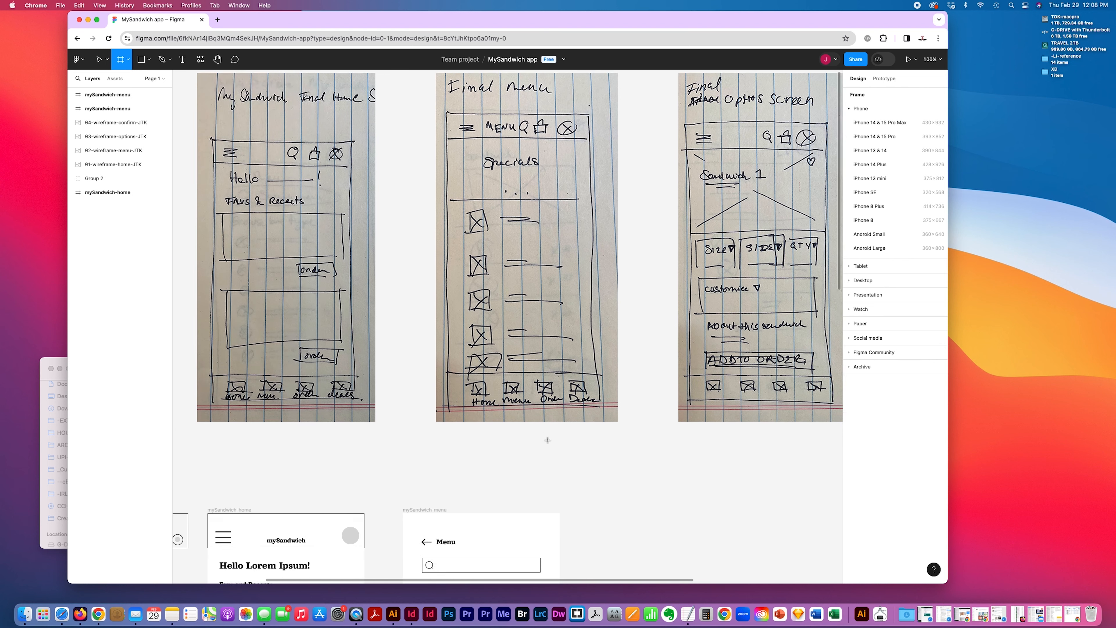
scroll(547, 440, "down", 2)
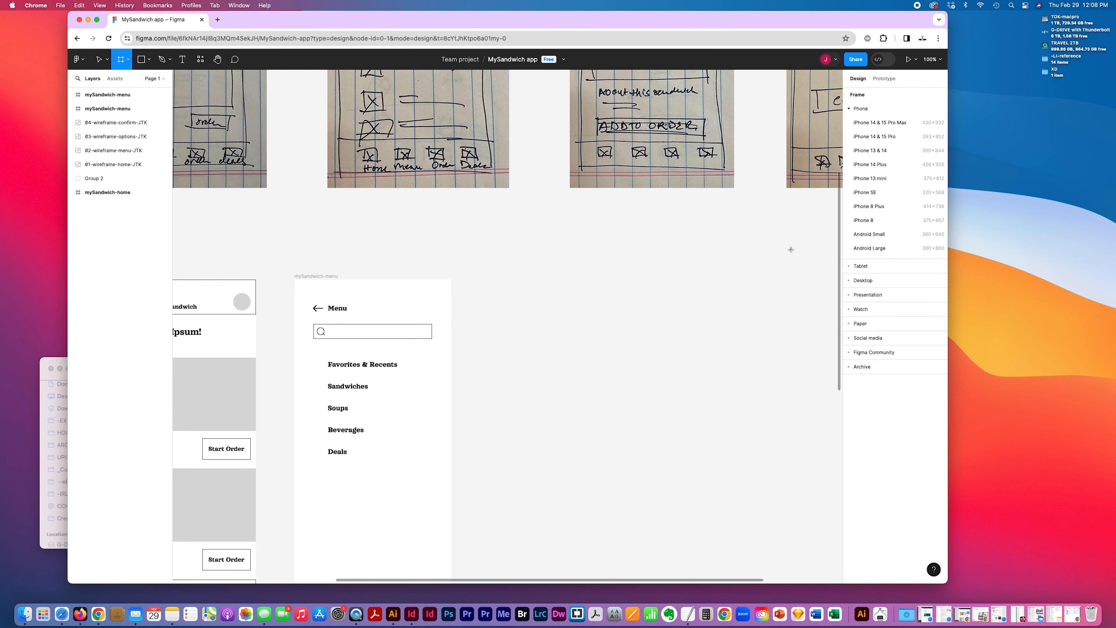
left_click(128, 62)
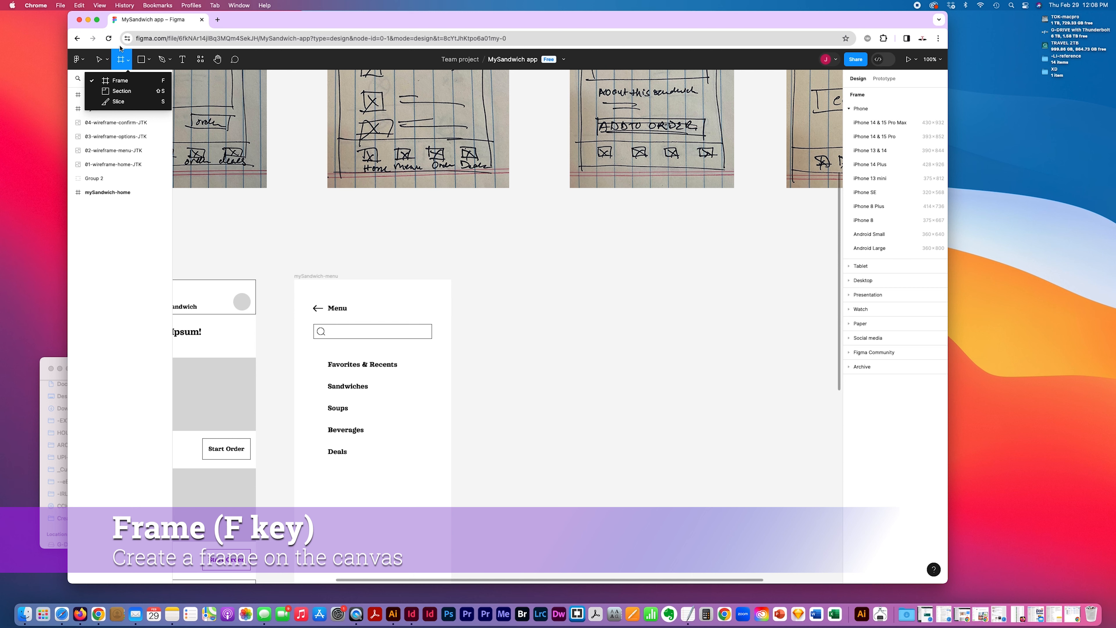
left_click(121, 84)
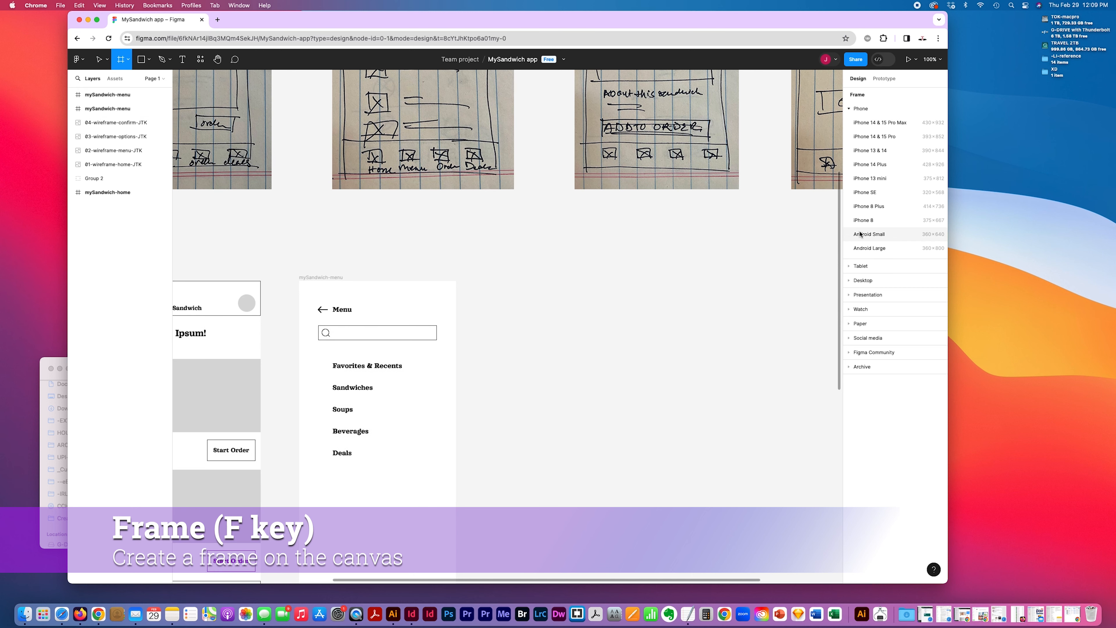
left_click(869, 247)
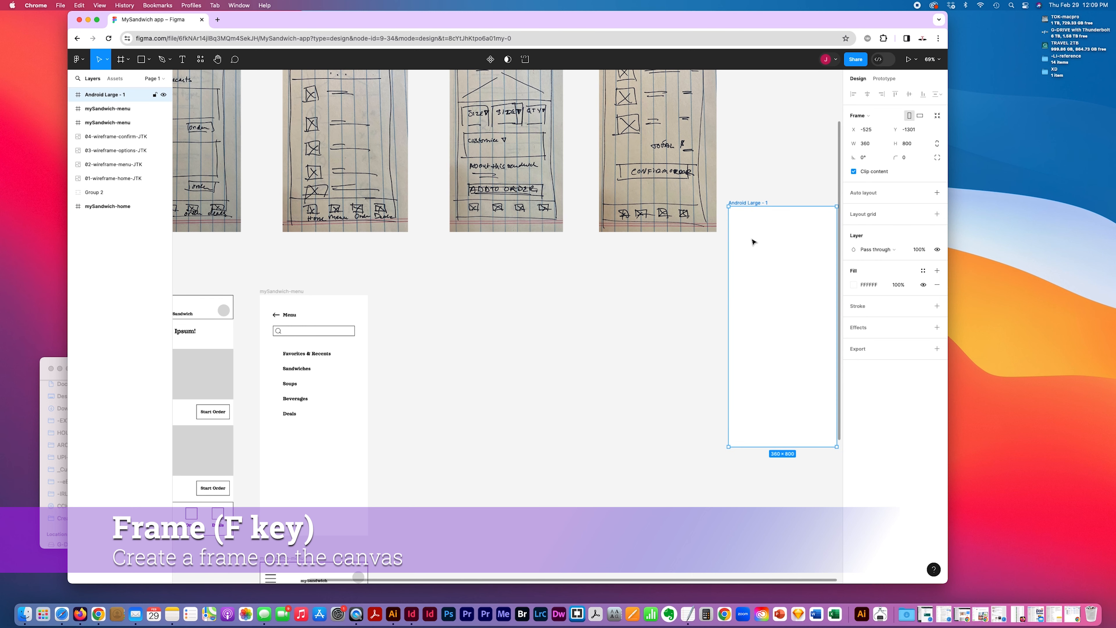
left_click_drag(770, 356, 451, 444)
scroll(633, 463, "left", 5)
scroll(636, 466, "left", 2)
scroll(636, 466, "down", 2)
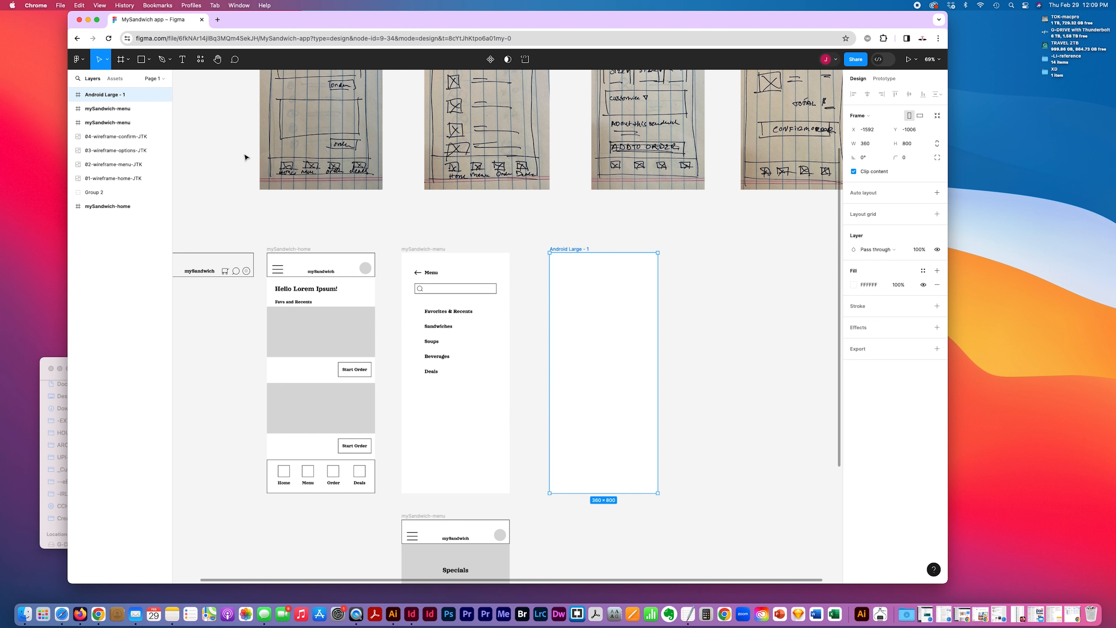
- Rename the new Android Large frame as mySandwich-options
right_click(97, 95)
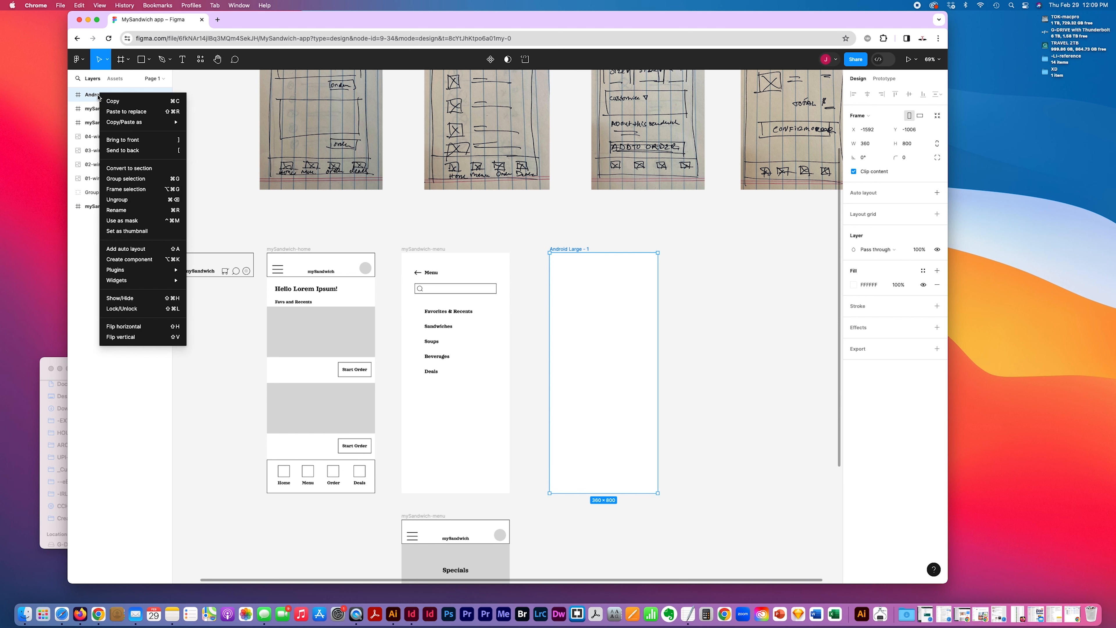
mouse_move(136, 282)
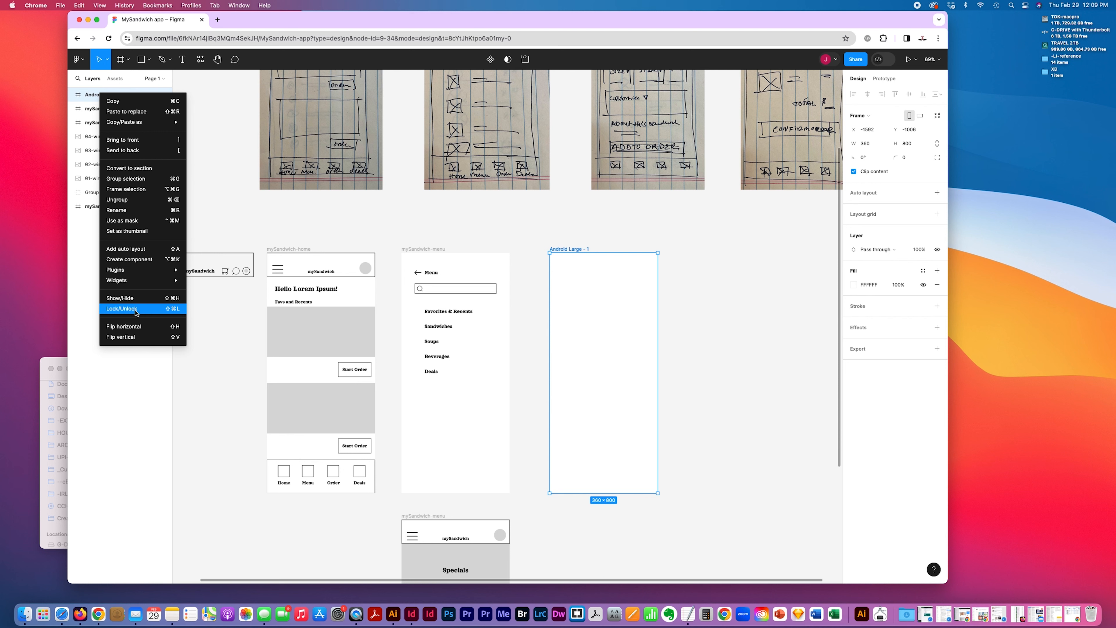
left_click(118, 210)
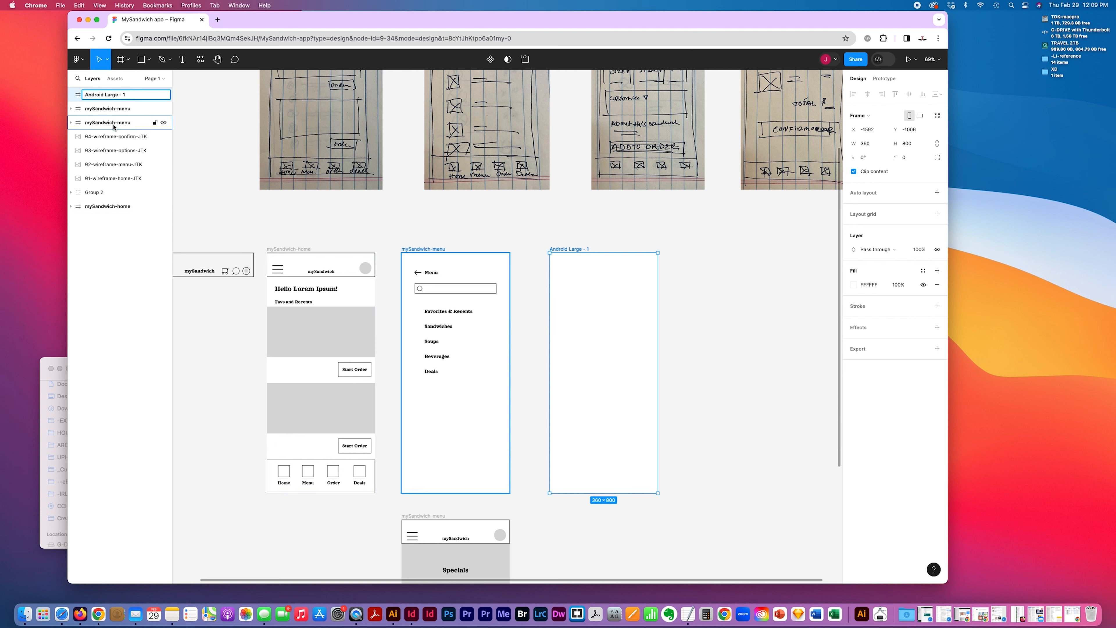
left_click_drag(132, 95, 86, 95)
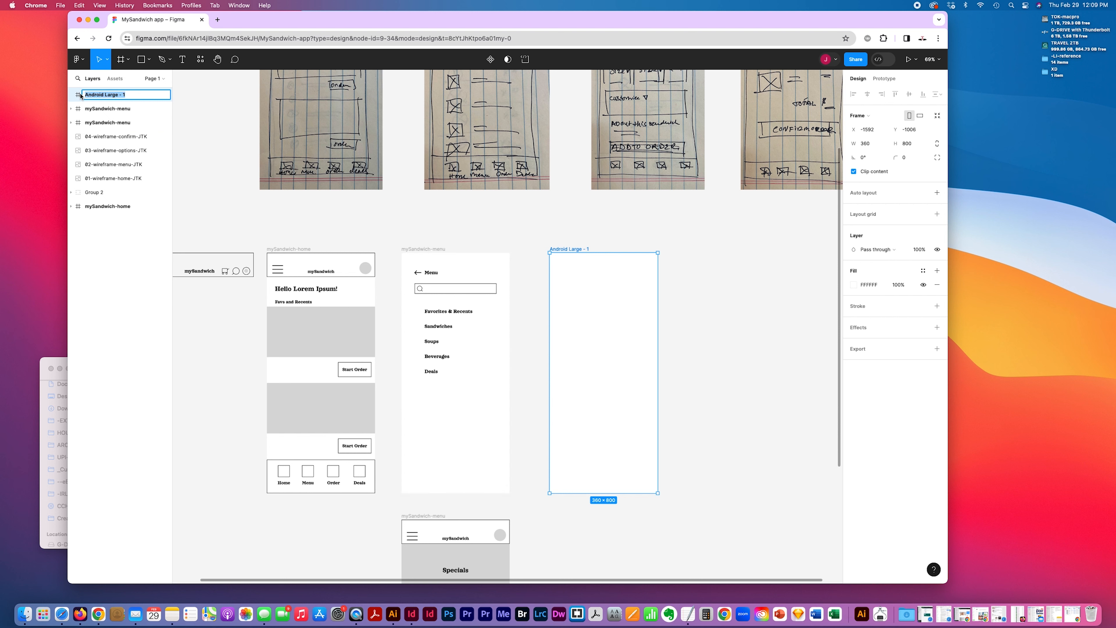
type("mySandwich-options")
key("Return")
- Compare the sketches with the digital wireframes and inspect the top nav component of the home screen
scroll(604, 391, "right", 5)
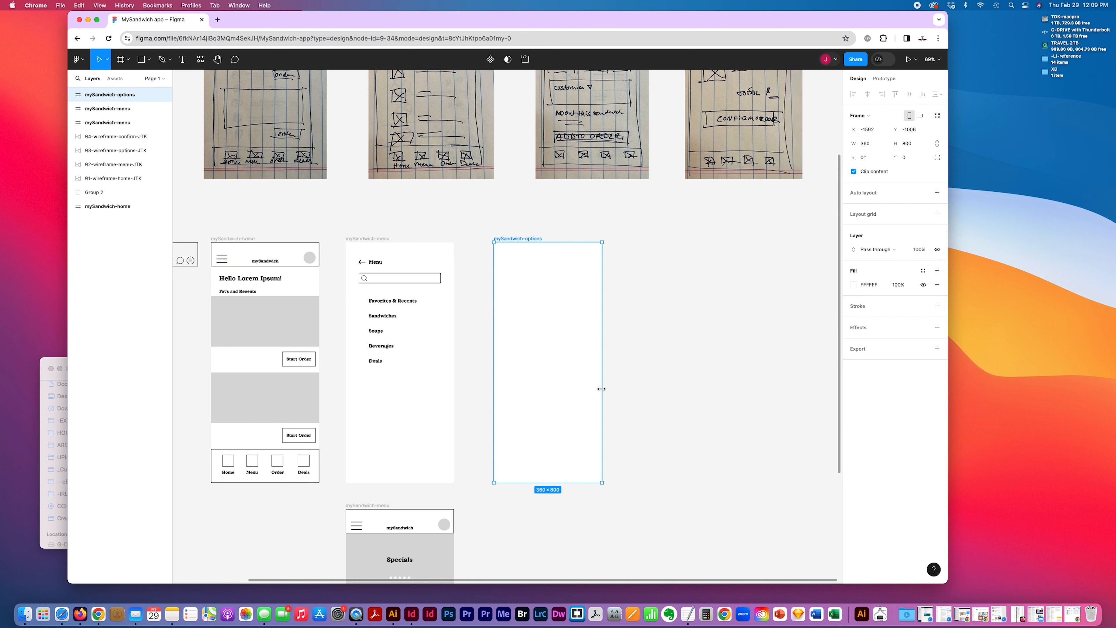
scroll(604, 392, "up", 10)
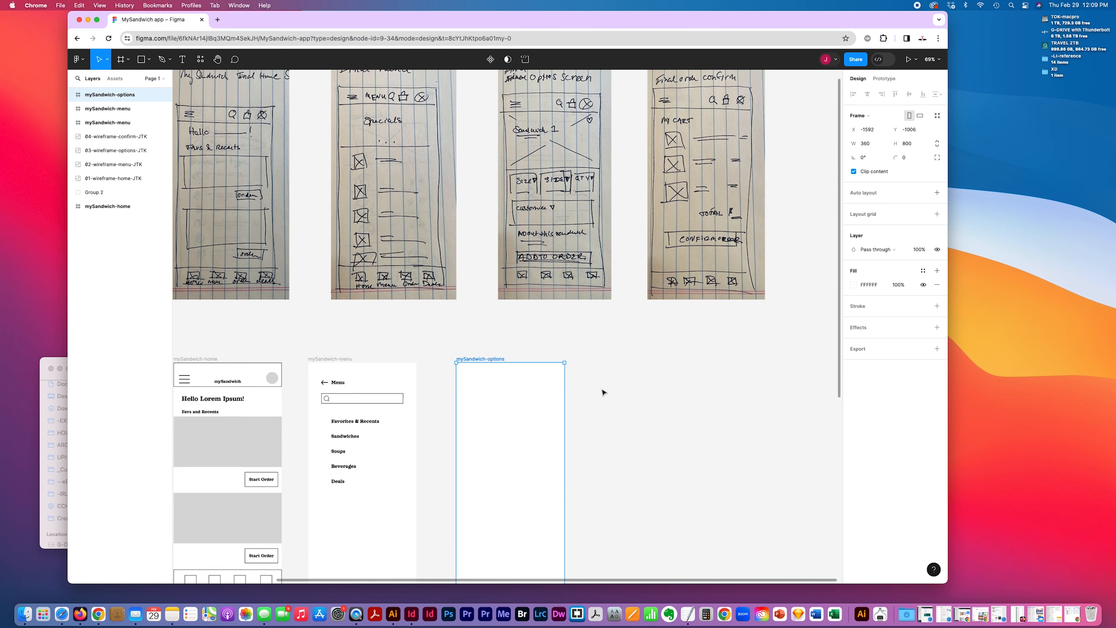
scroll(603, 391, "down", 5)
scroll(603, 391, "left", 7)
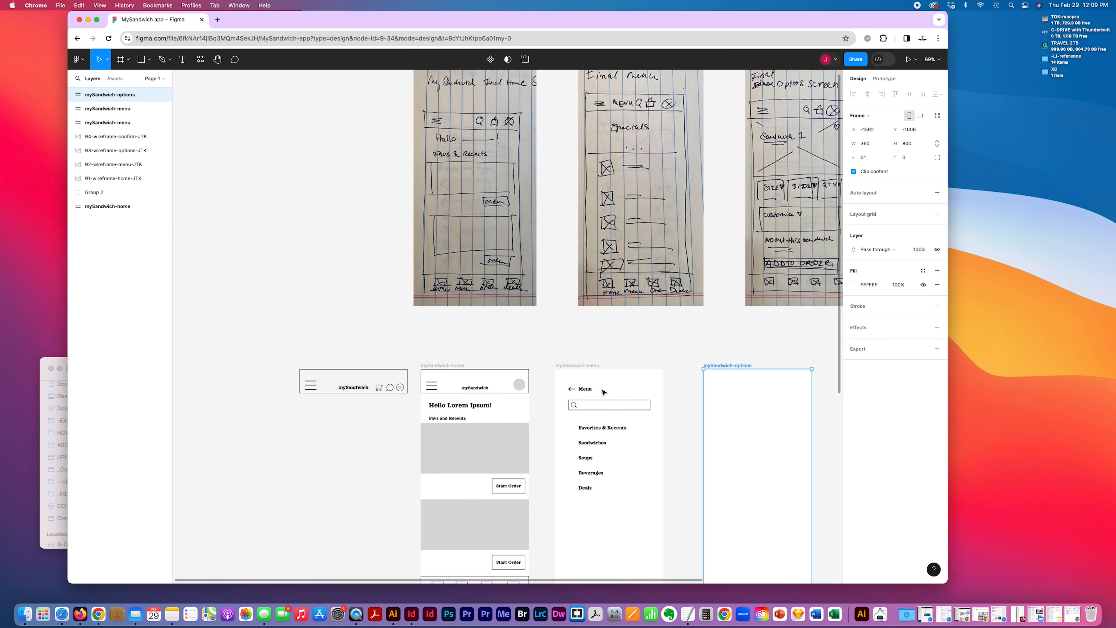
scroll(603, 392, "right", 2)
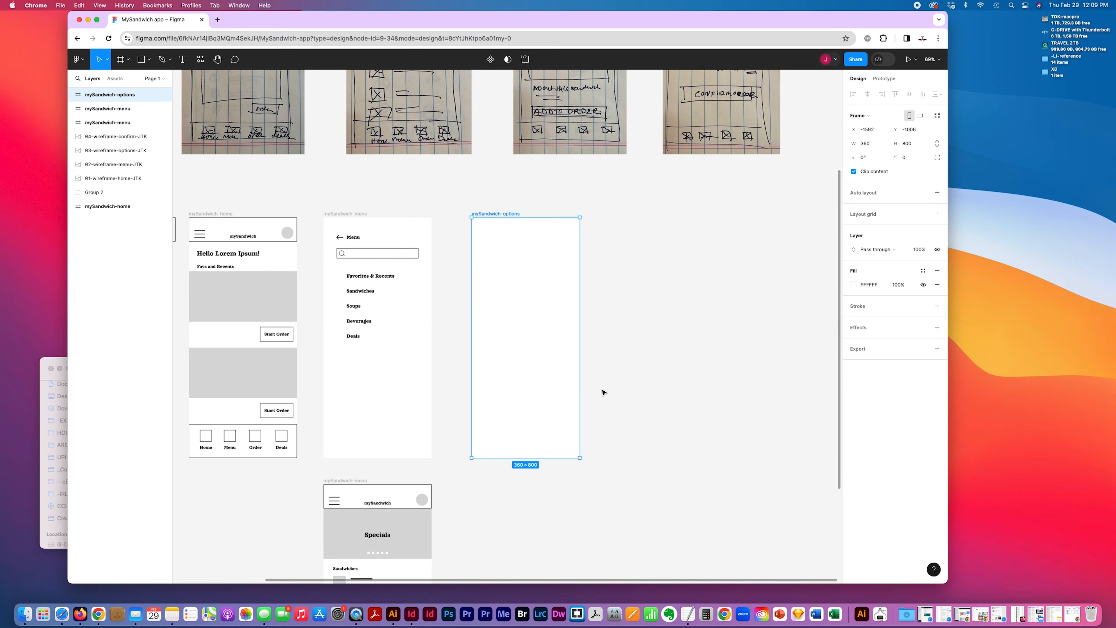
scroll(603, 392, "left", 6)
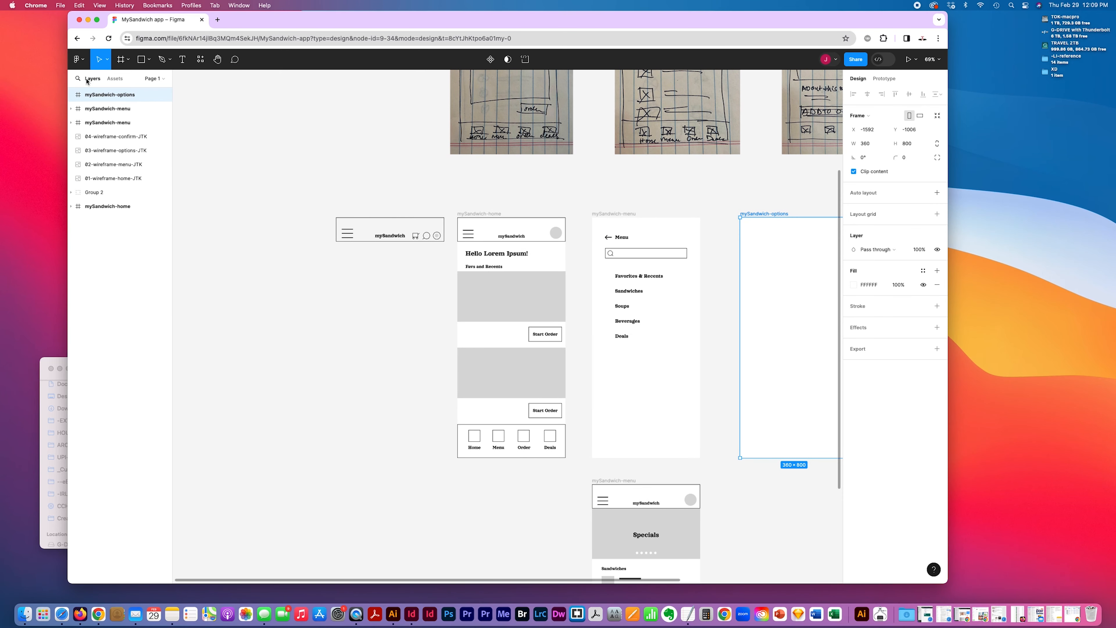
left_click(501, 236)
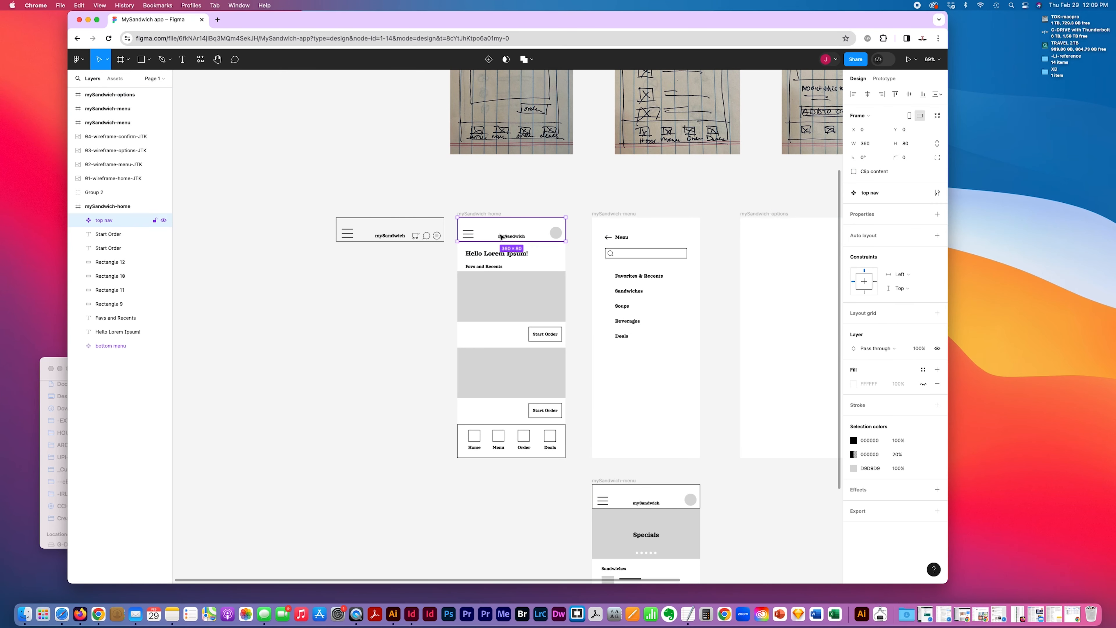
scroll(319, 279, "right", 5)
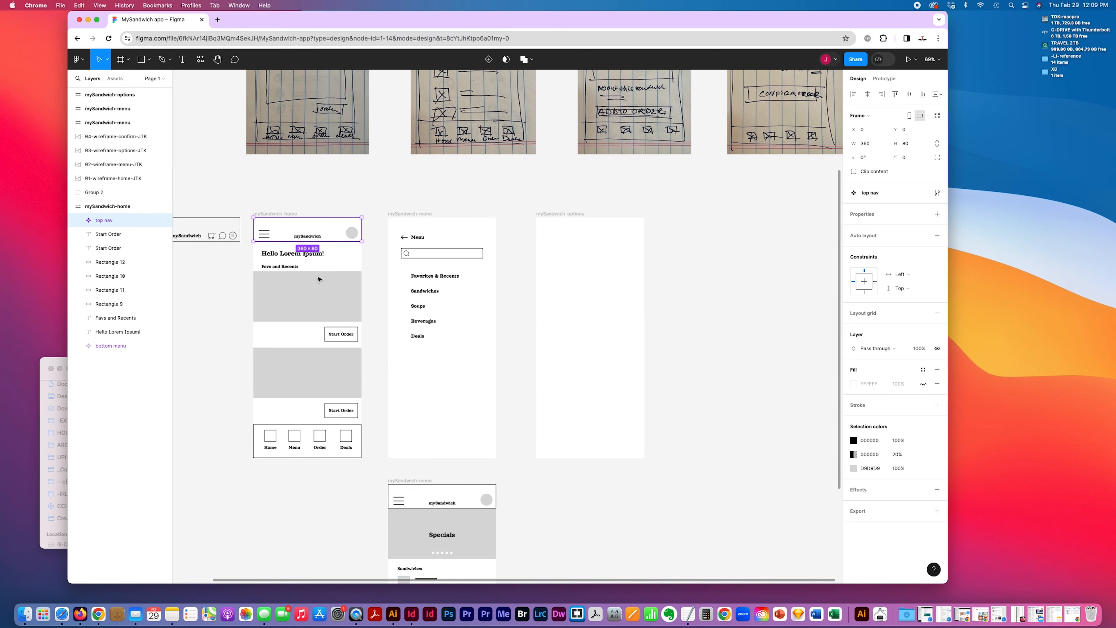
scroll(319, 280, "left", 4)
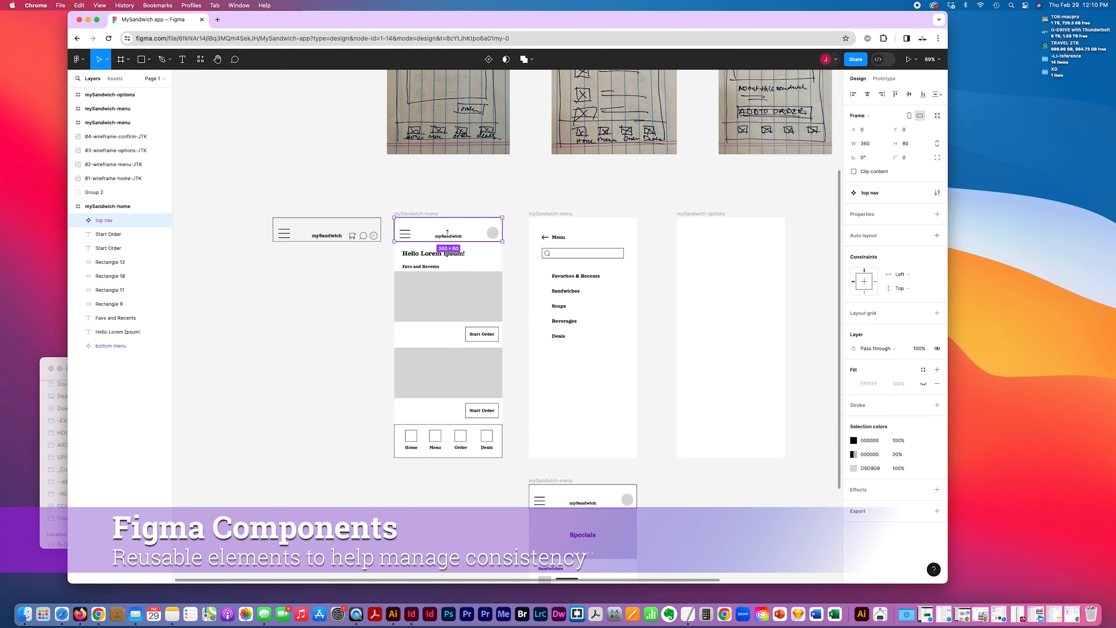
left_click(229, 286)
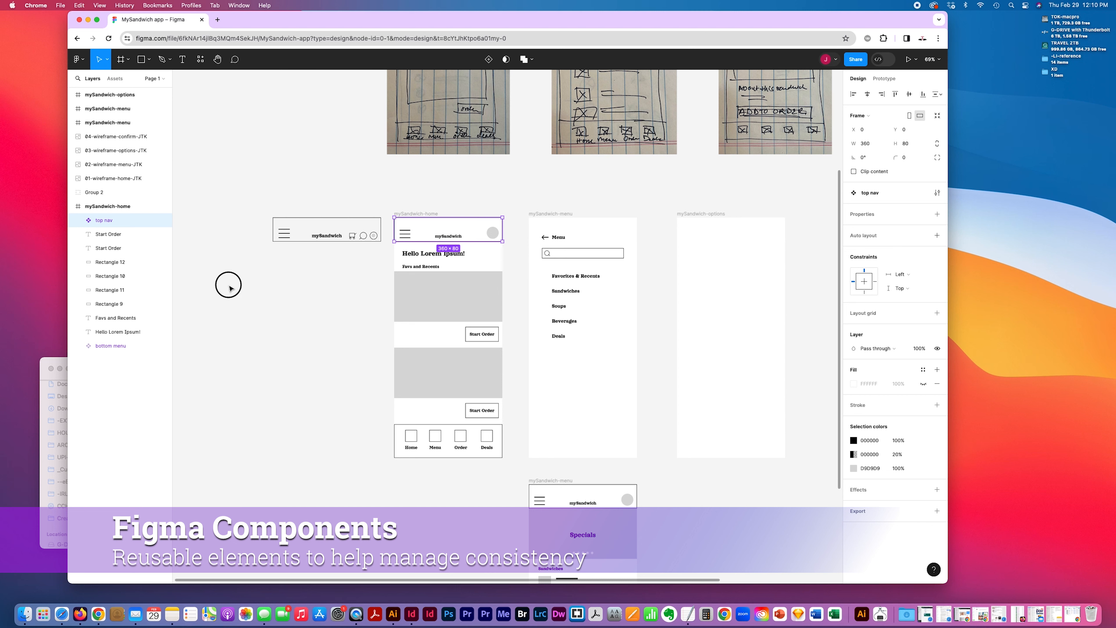
- Draw a rectangle about 360 by 76 directly below the loose navigation bar beside the home wireframe
left_click(149, 59)
left_click(137, 81)
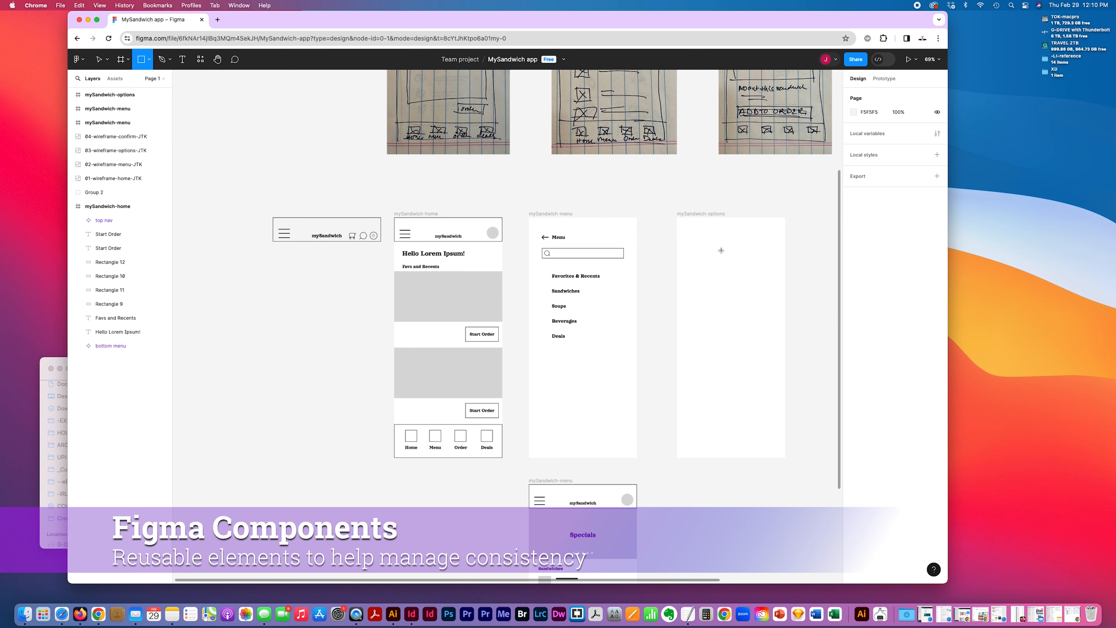
scroll(763, 258, "right", 5)
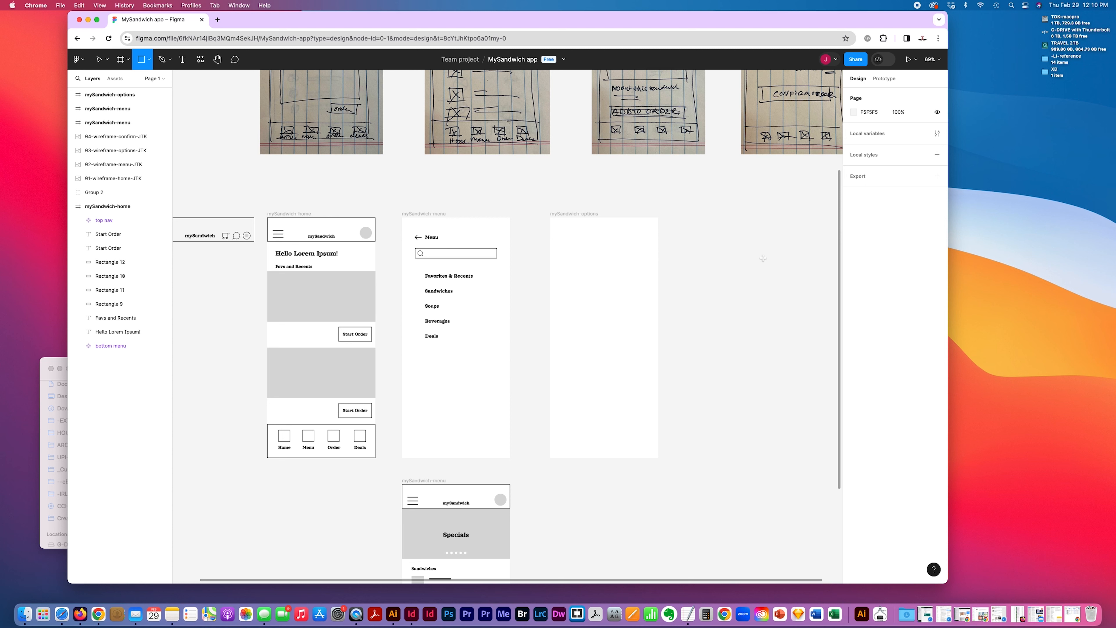
scroll(763, 258, "left", 10)
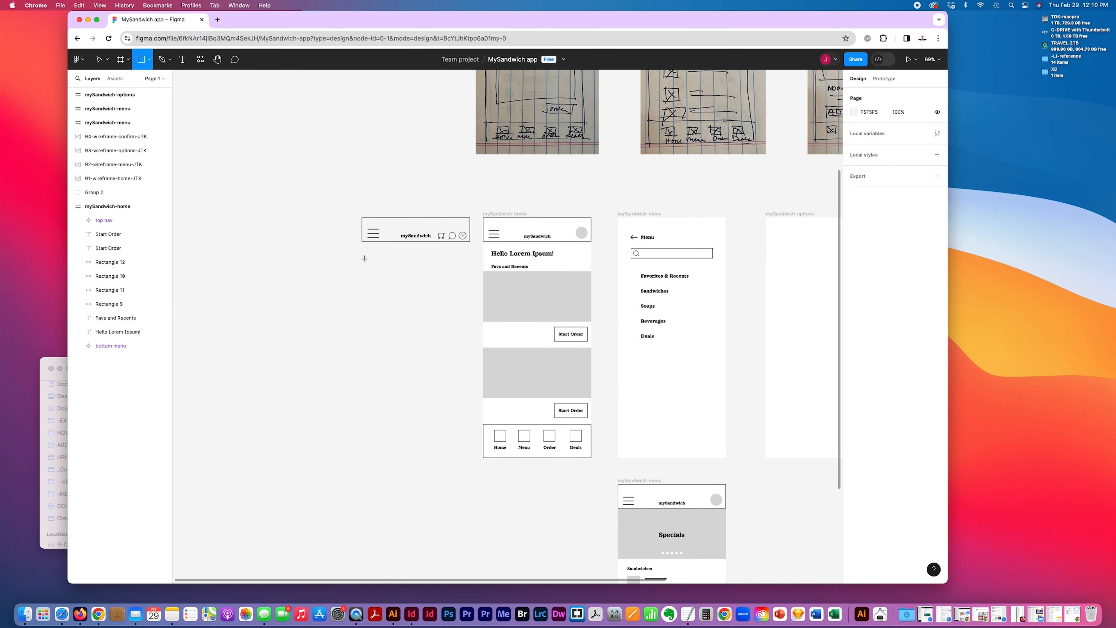
left_click_drag(362, 257, 471, 282)
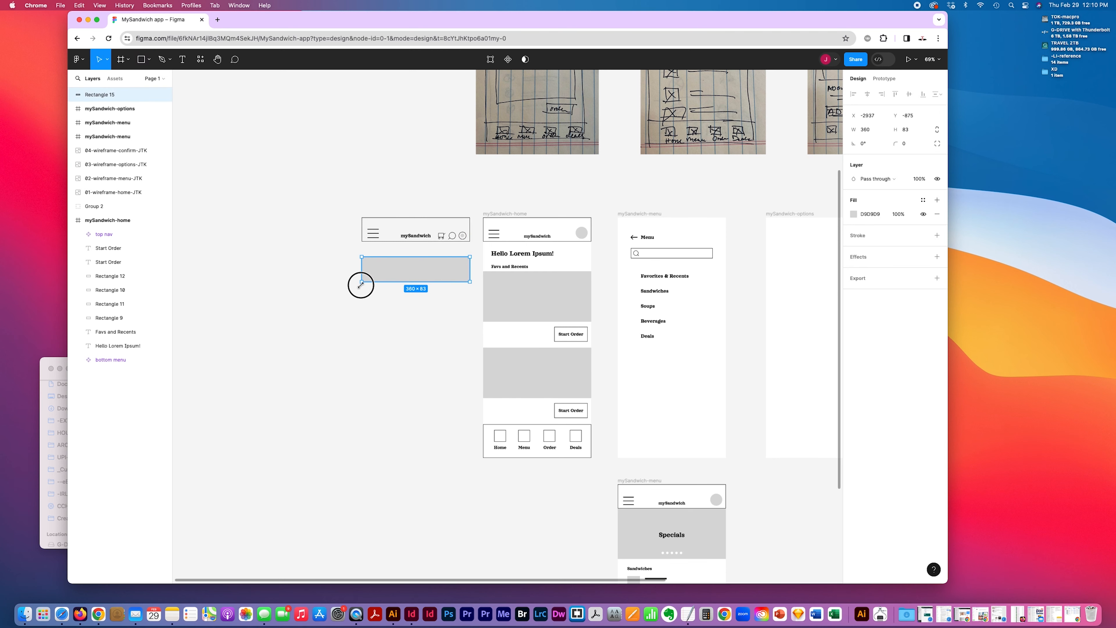
left_click_drag(362, 282, 361, 280)
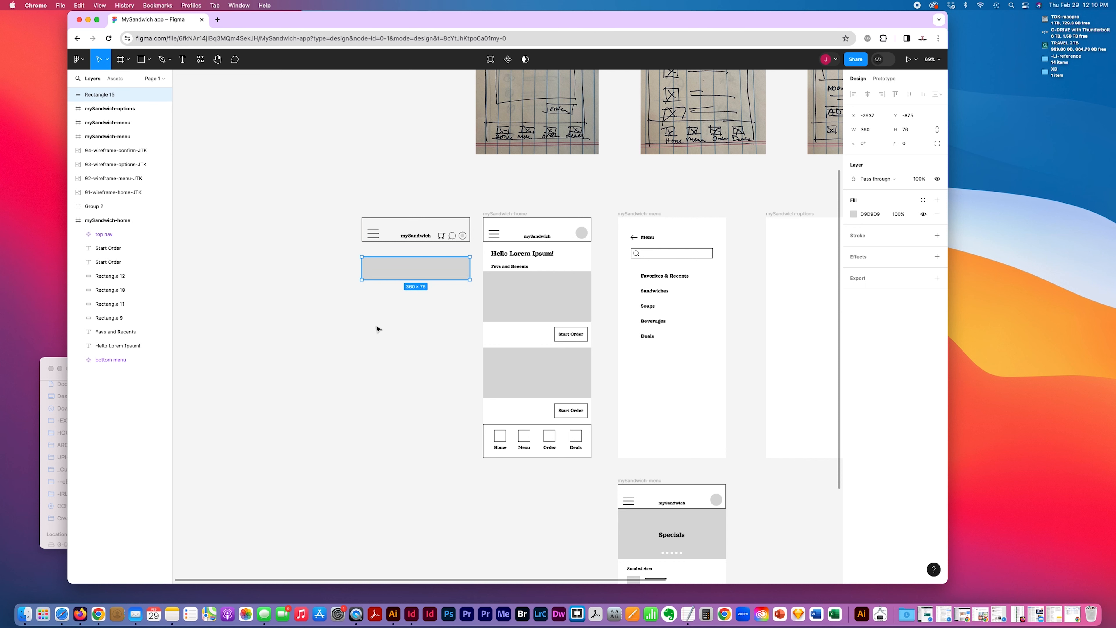
- Replace the new rectangle's fill with a black inside stroke of 1 and set its height to 80
scroll(387, 329, "right", 5)
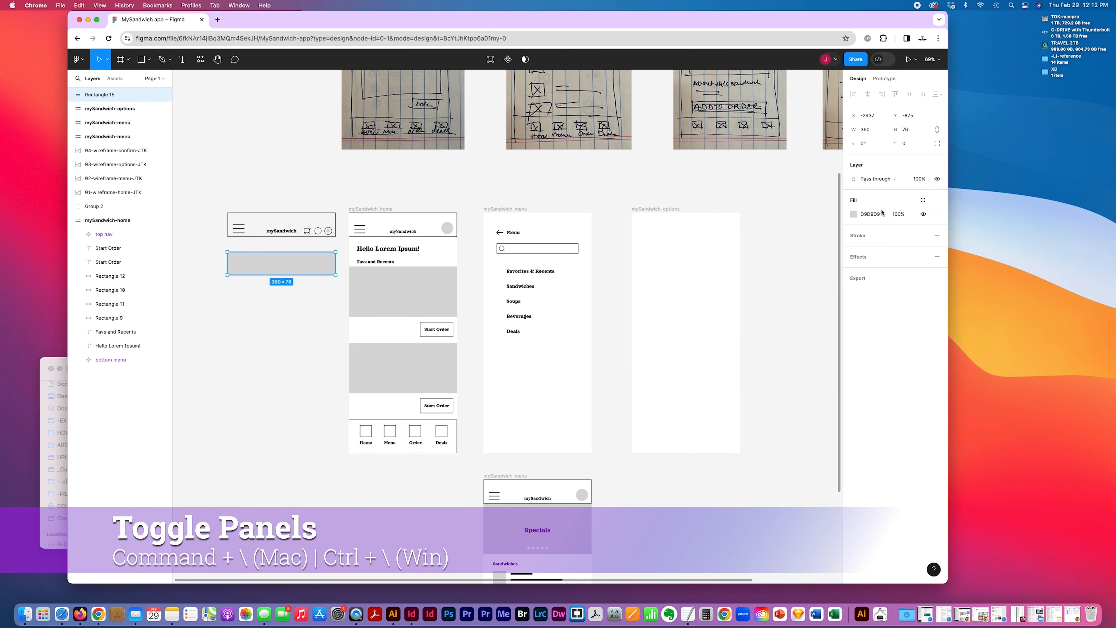
left_click(935, 217)
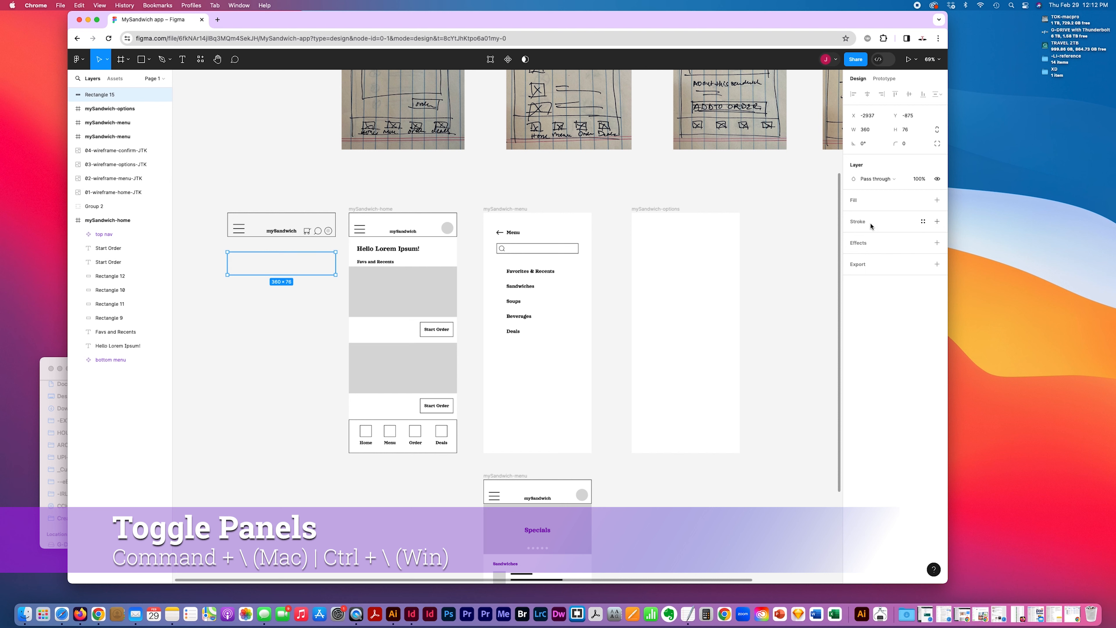
left_click(937, 221)
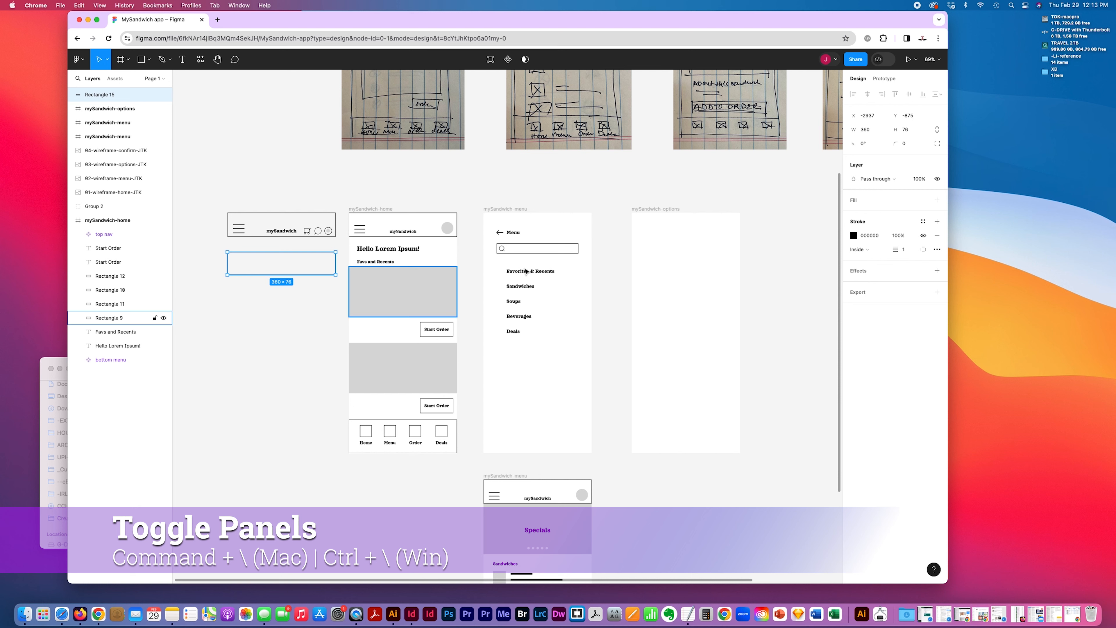
left_click(908, 131)
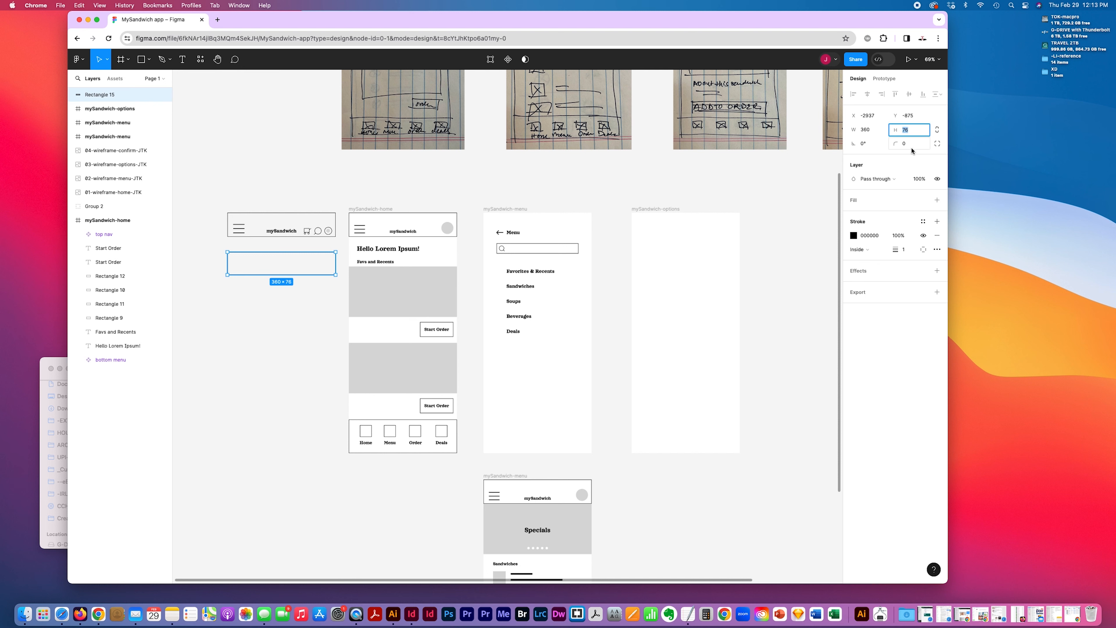
type("80")
key("Return")
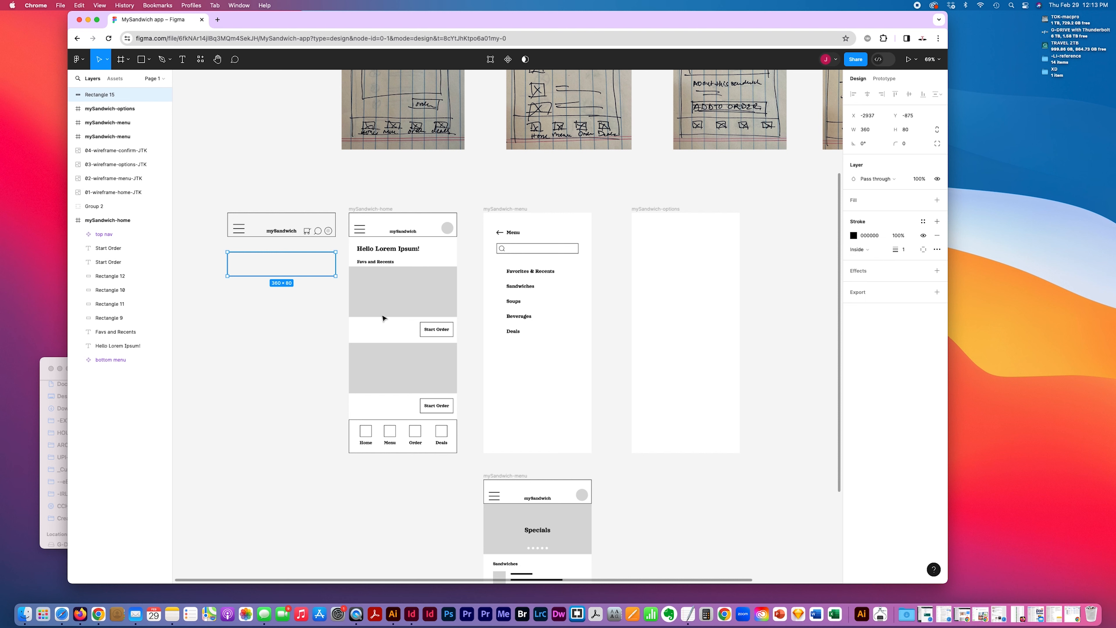
left_click(229, 322)
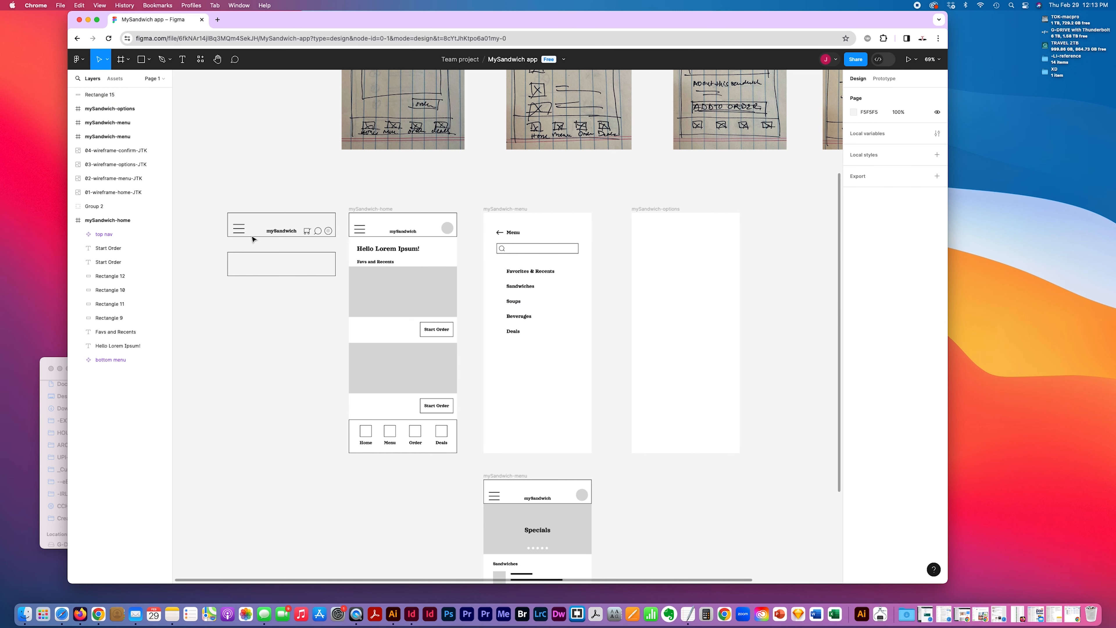
- Draw a short horizontal line about 47 long below the outlined rectangle as the first bar of a hamburger icon
left_click(149, 62)
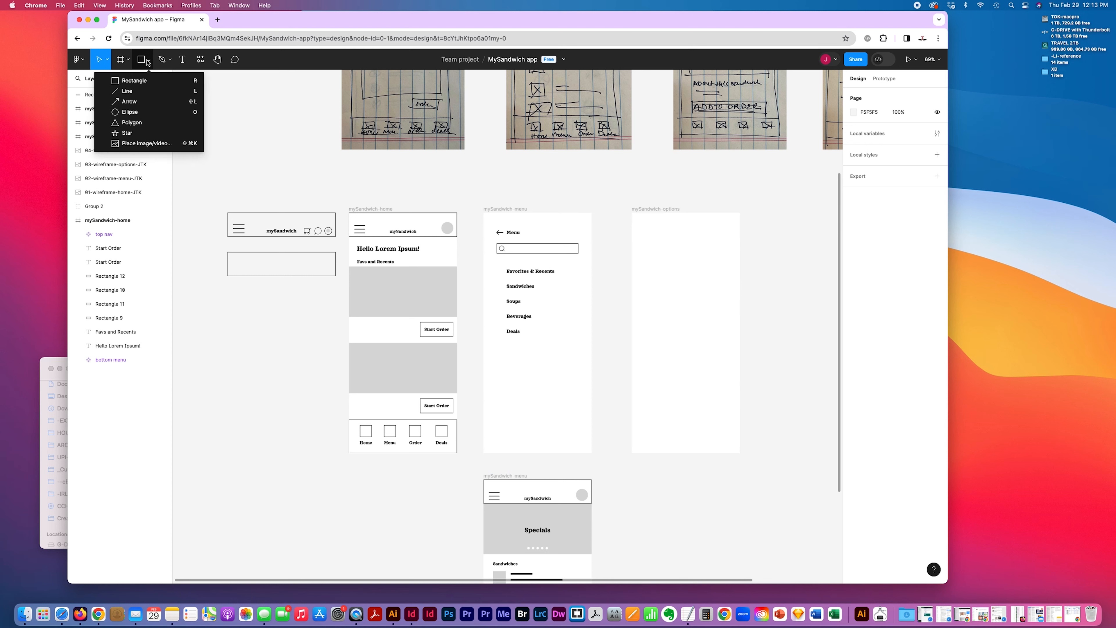
left_click(127, 91)
left_click_drag(229, 289, 248, 289)
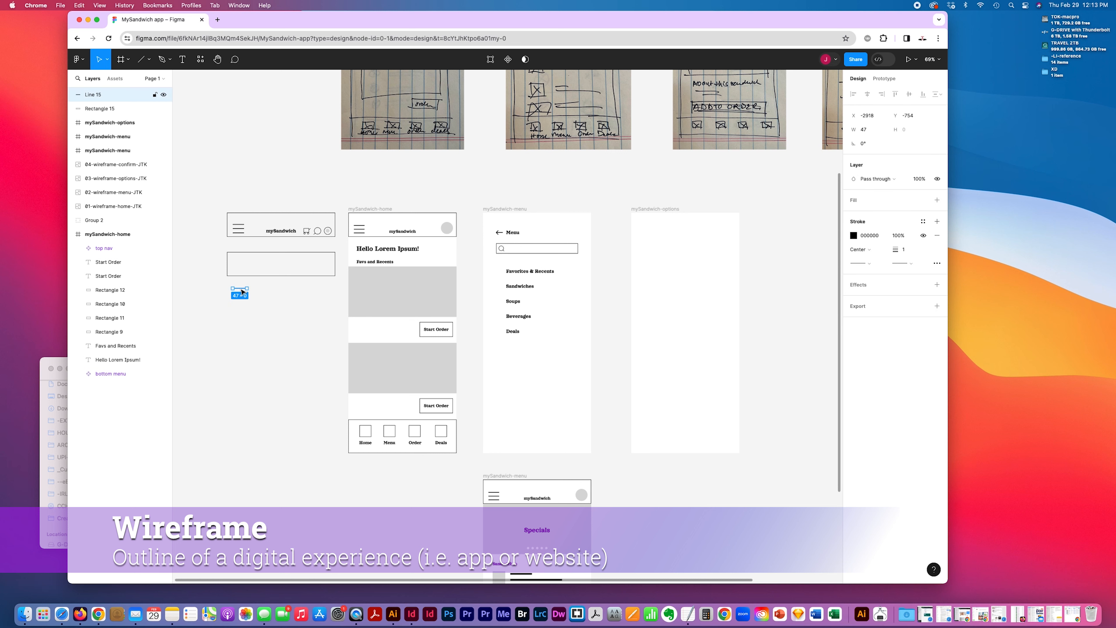
- Try stacking two evenly spaced copies beneath the short line, undo both copies and reselect the original line
left_click_drag(241, 292, 241, 299)
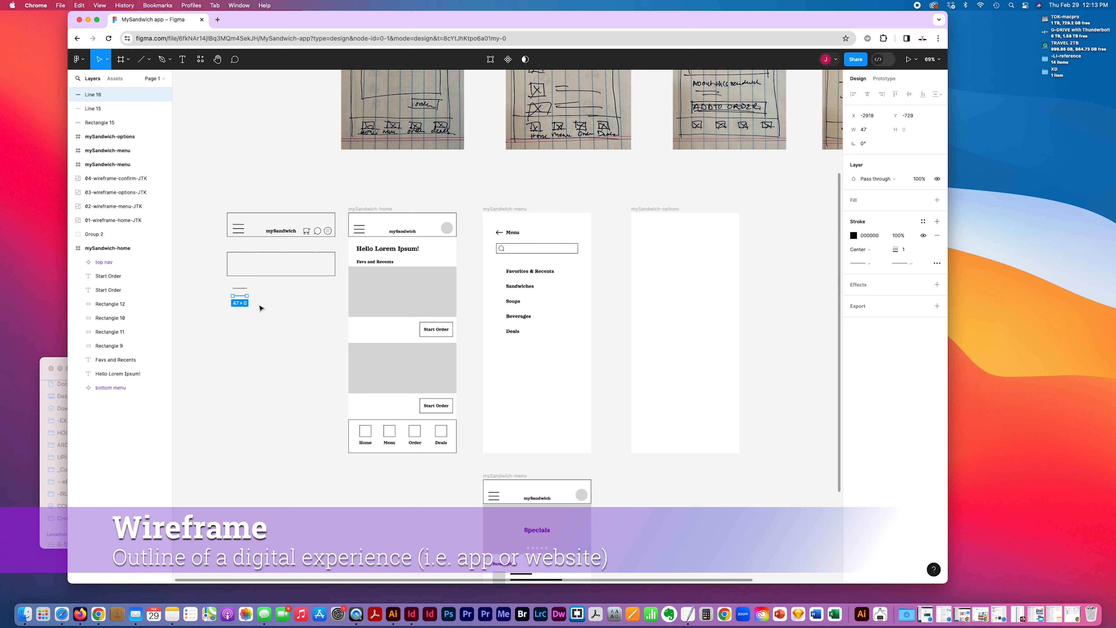
key("super+d")
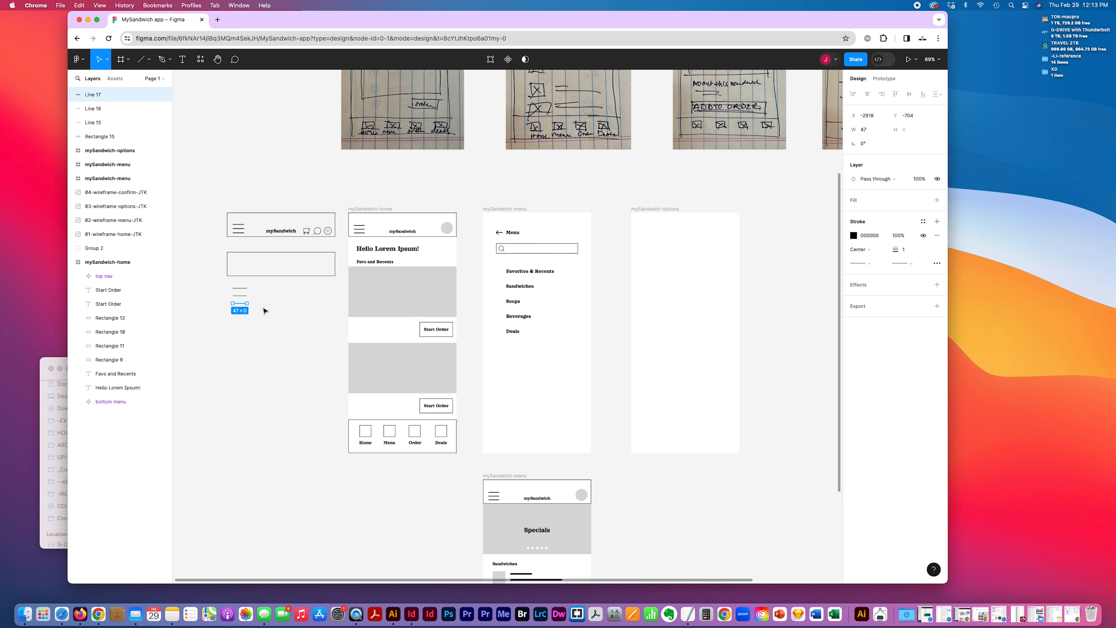
key("super+z")
key("super+z")
left_click(241, 292)
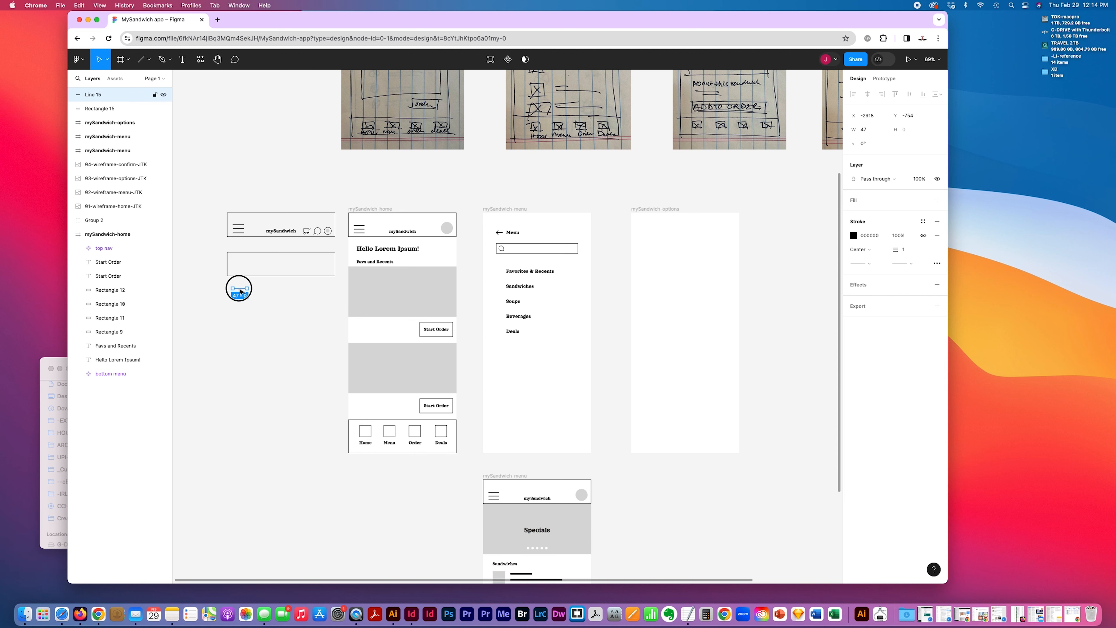
- Try building a hamburger icon from three stacked copies of the 47-long line, grouped and shifted down inside the outlined rectangle
left_click_drag(241, 291, 241, 266, "alt")
key("super+d")
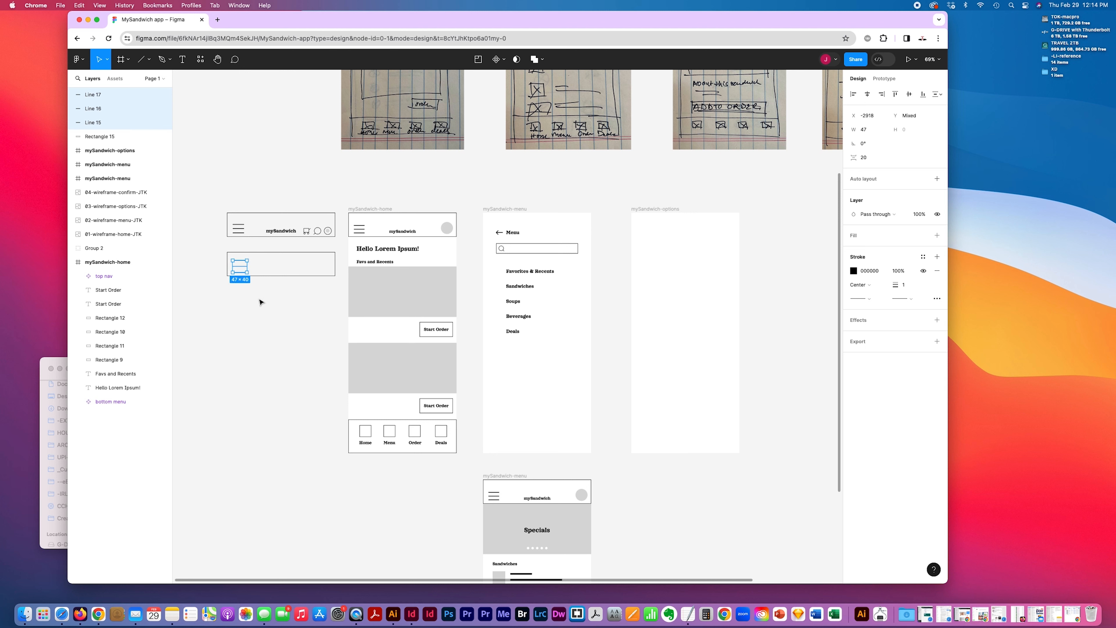
key("super+g")
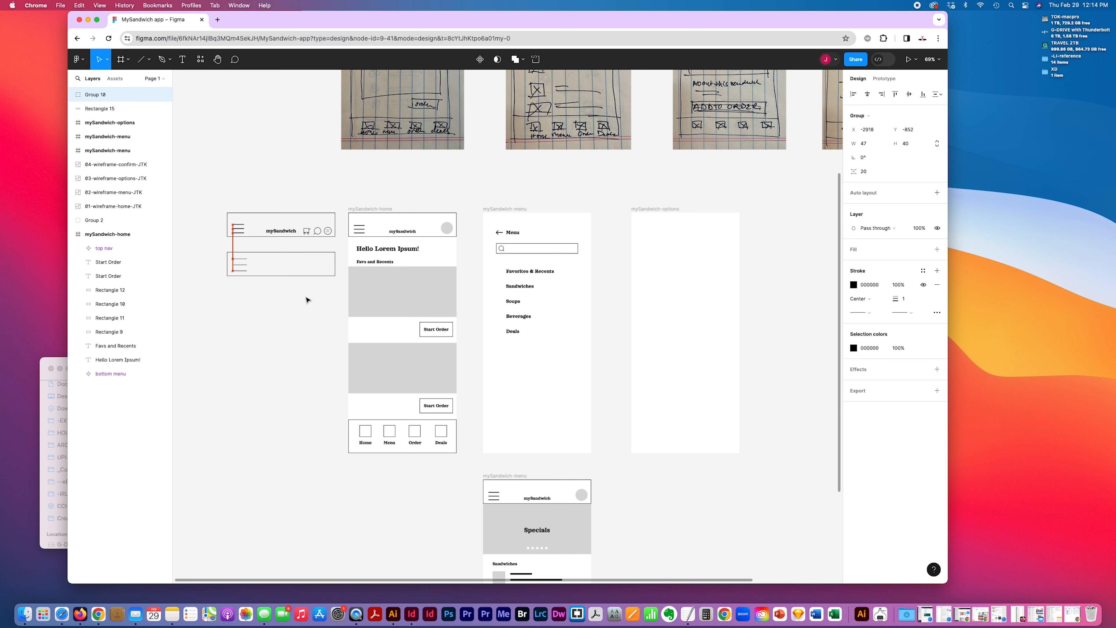
key("Down")
key("Down")
key("Down")
key("Down")
- Delete the grouped hamburger icon from the outlined rectangle
left_click(282, 322)
left_click(243, 274)
left_click(256, 270)
left_click(245, 274)
key("Delete")
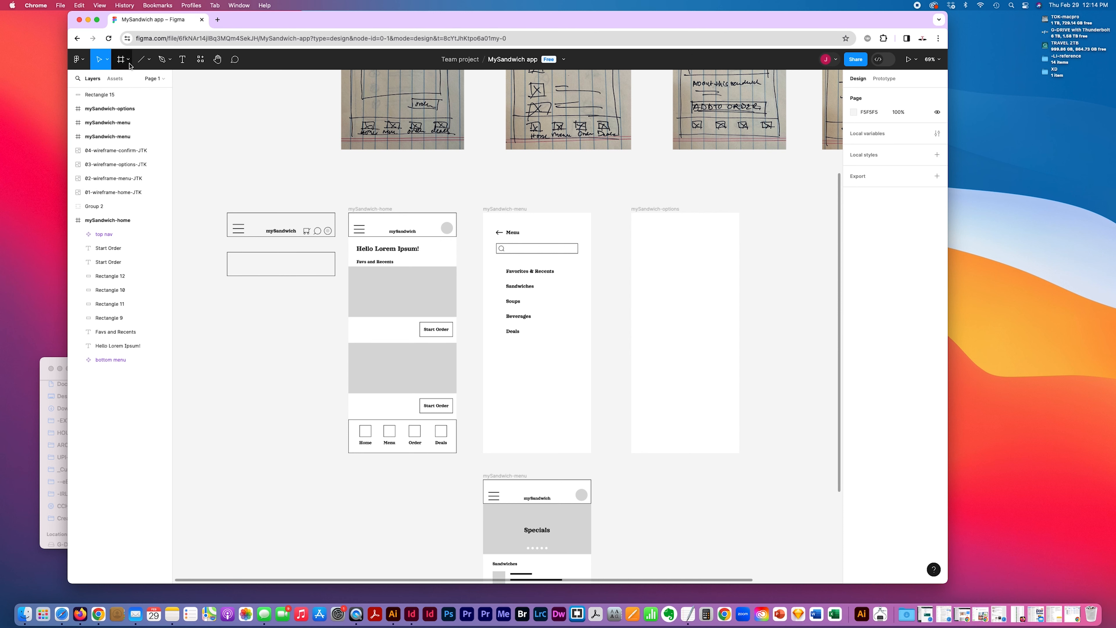
- Draw a horizontal line about 38 long in the outlined rectangle, stack two copies spaced 17 apart, and group the three lines
key("l")
mouse_move(232, 283)
left_mouse_down()
mouse_move(246, 284)
mouse_move(219, 284)
mouse_move(207, 269)
mouse_move(241, 292)
mouse_move(241, 269)
left_mouse_up()
key("super+d")
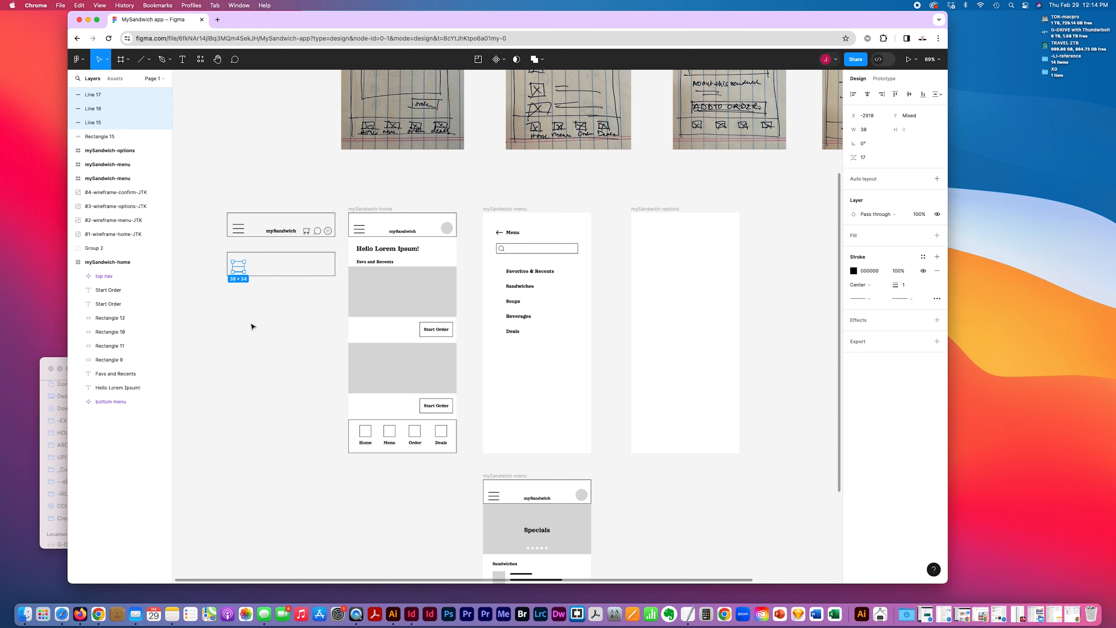
key("super+g")
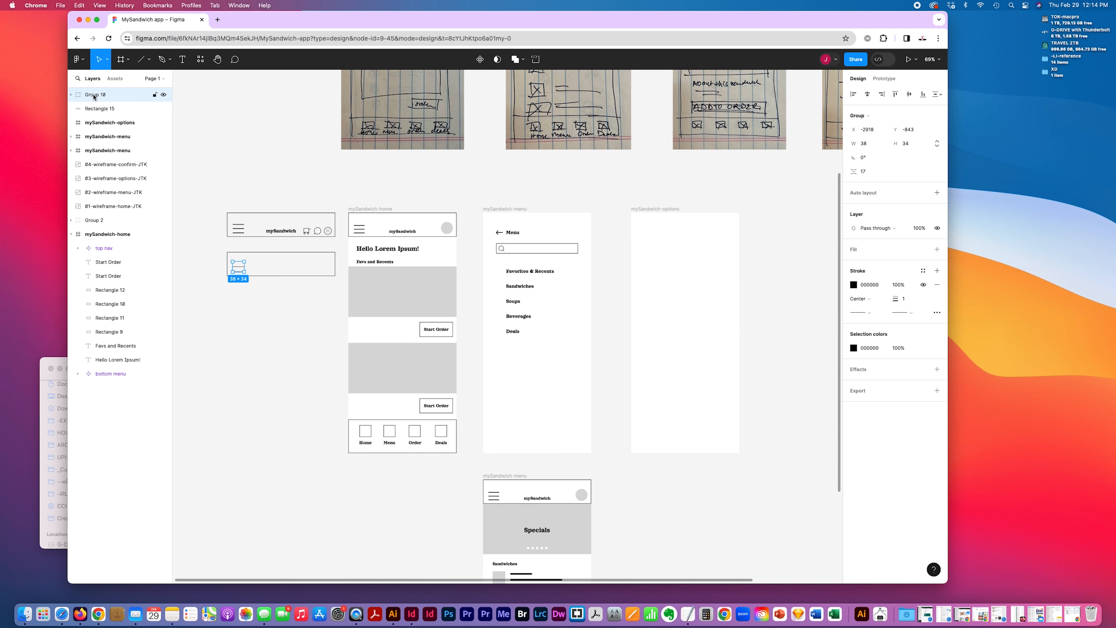
- Rename the new hamburger icon group as menu
key("Escape")
left_click(96, 97)
right_click(96, 97)
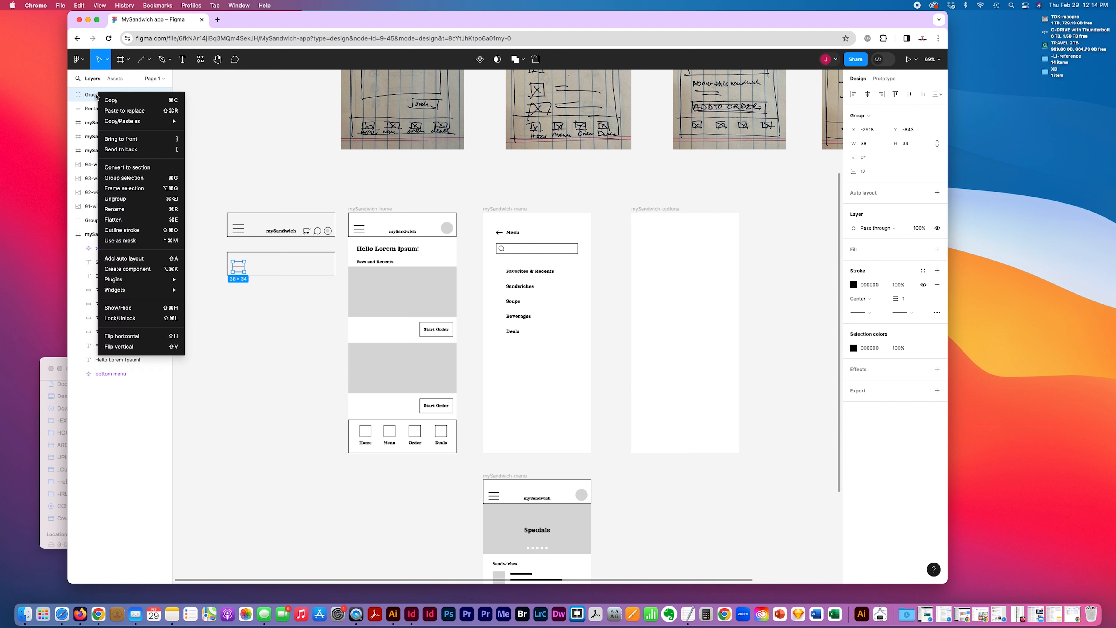
left_click(115, 209)
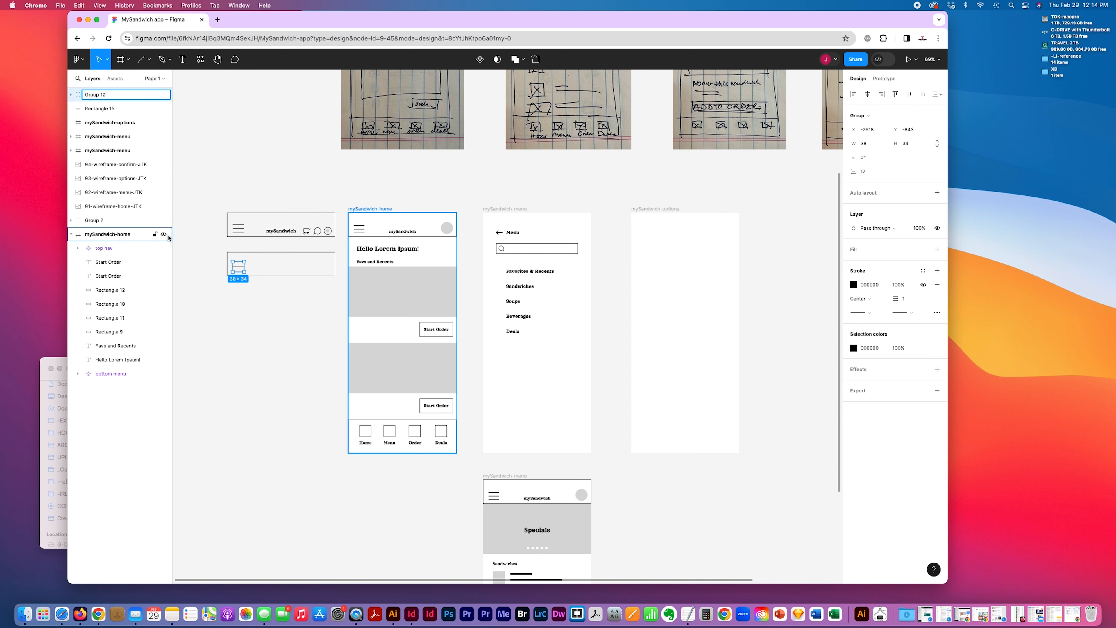
type("menu")
key("Return")
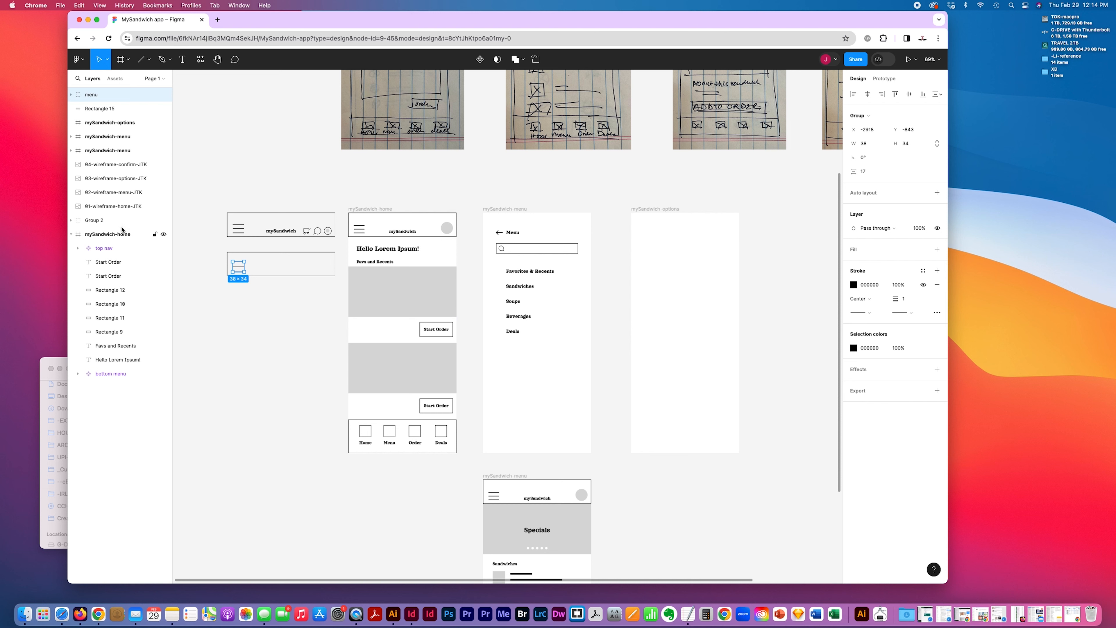
left_click(245, 294)
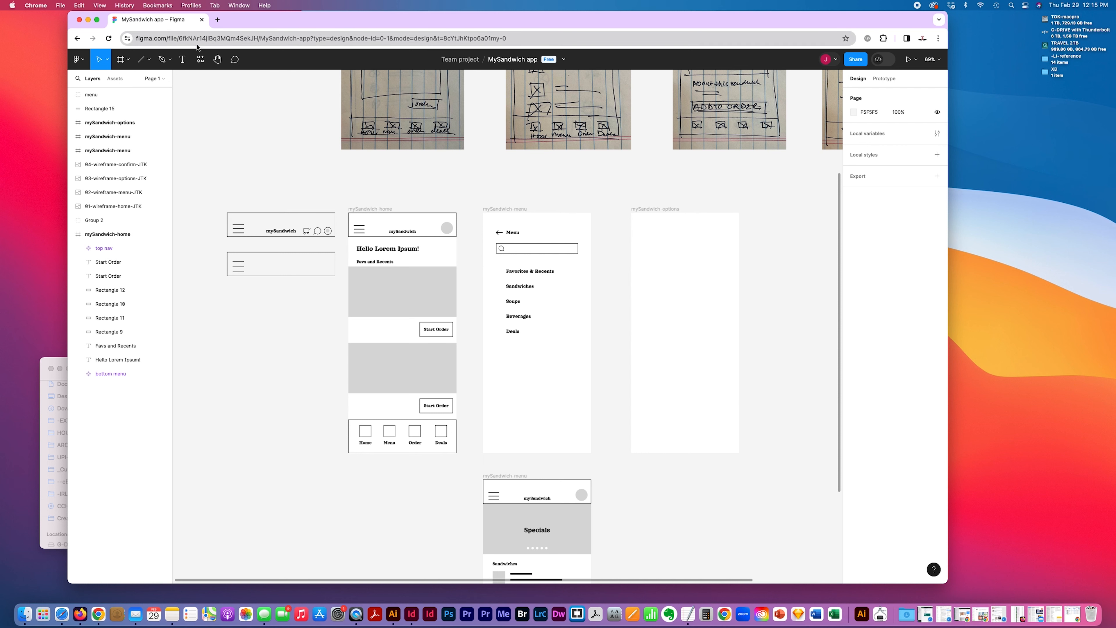
- Add the text Logo in the empty canvas area below the outlined rectangle
left_click(182, 59)
left_click(260, 317)
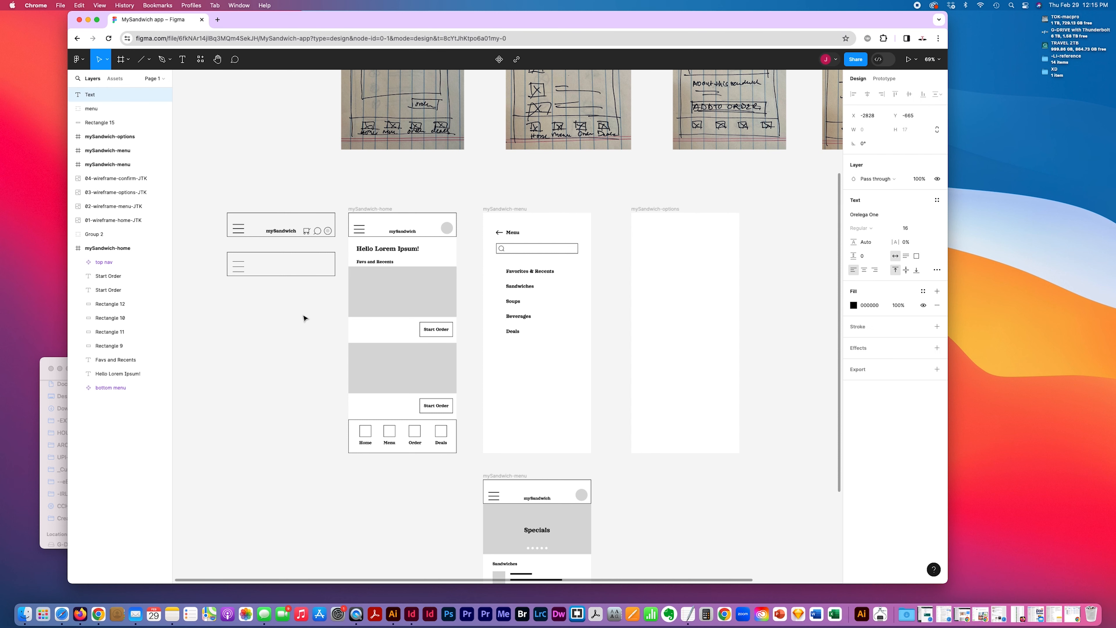
scroll(304, 317, "left", 4)
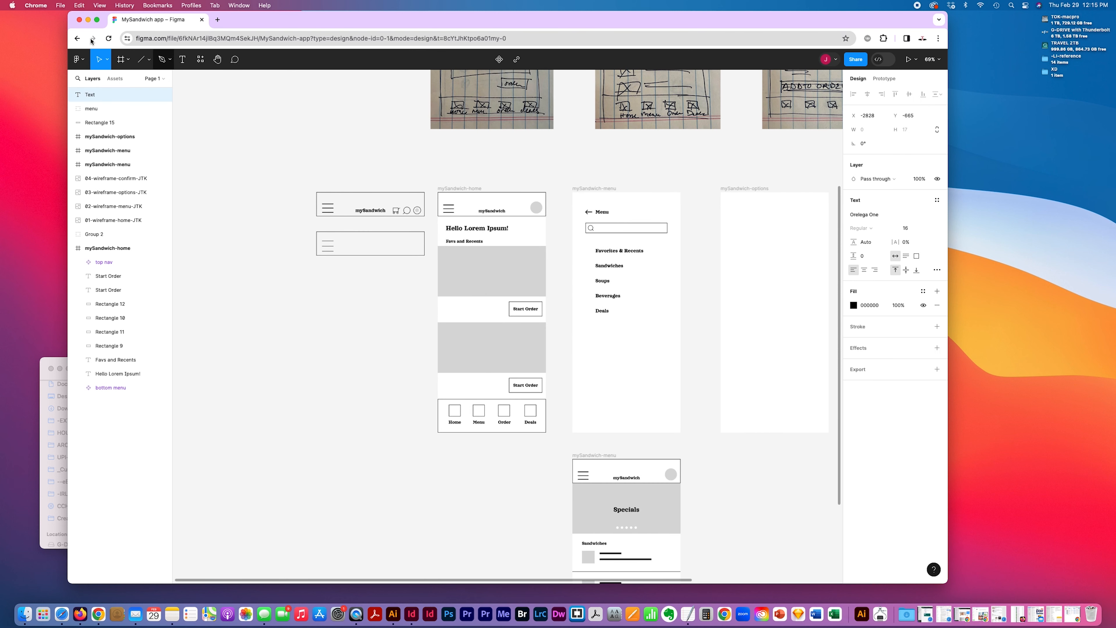
scroll(244, 260, "right", 3)
scroll(244, 260, "down", 1)
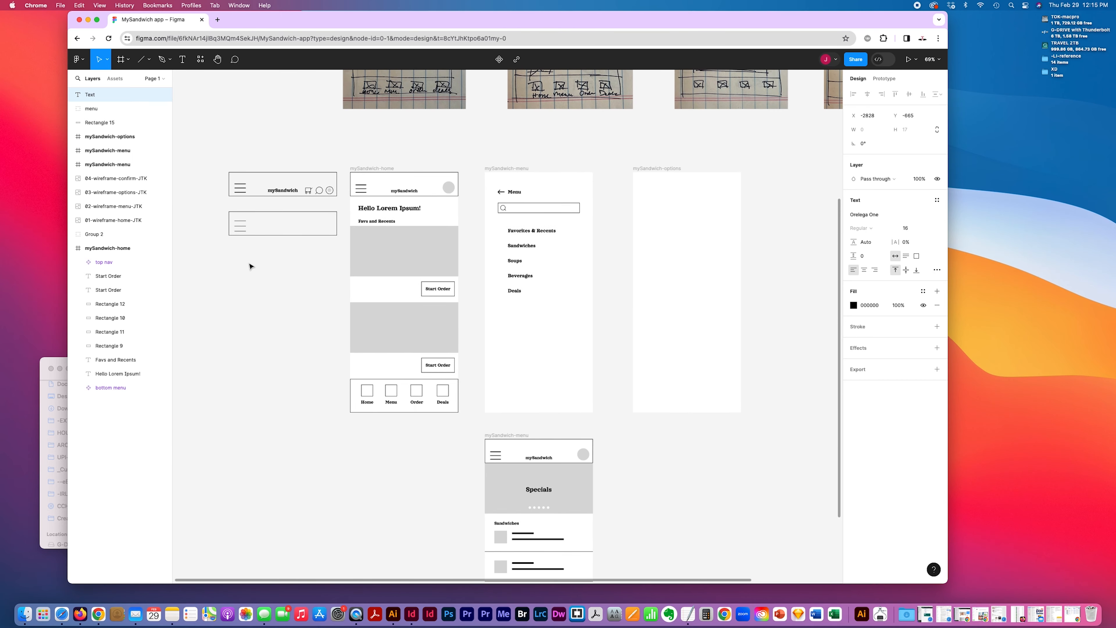
scroll(250, 267, "up", 1)
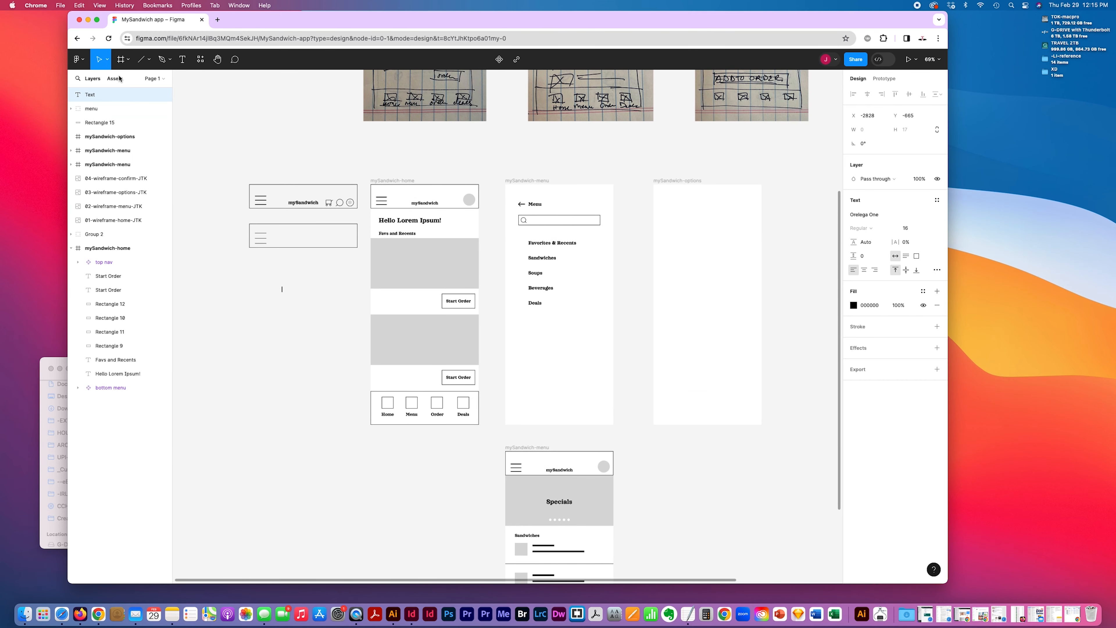
scroll(302, 319, "up", 1)
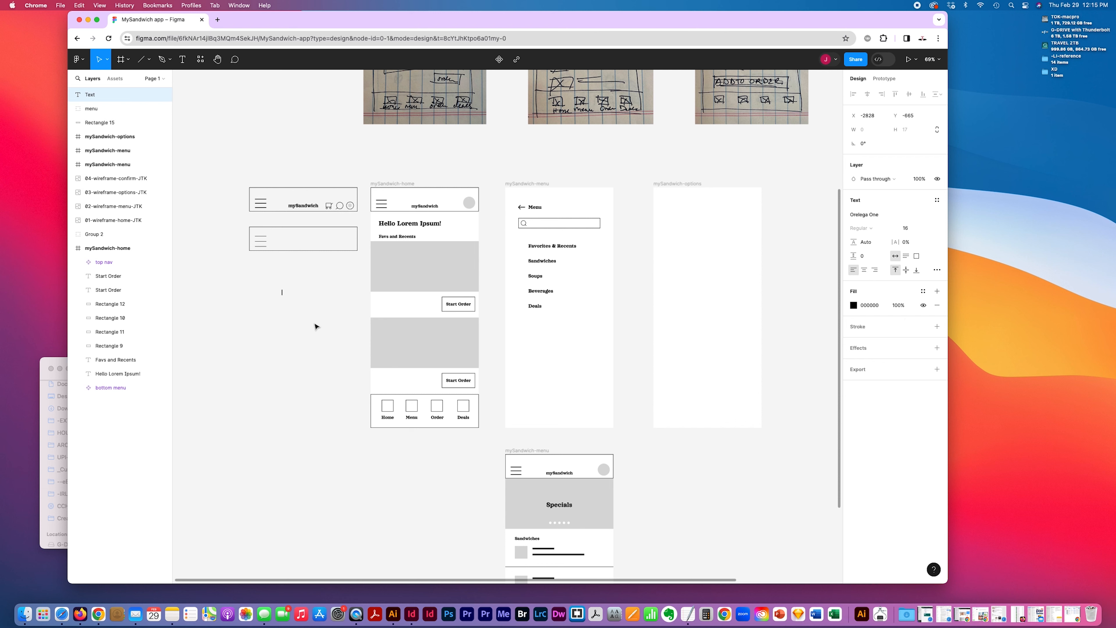
type("Logo")
key("Escape")
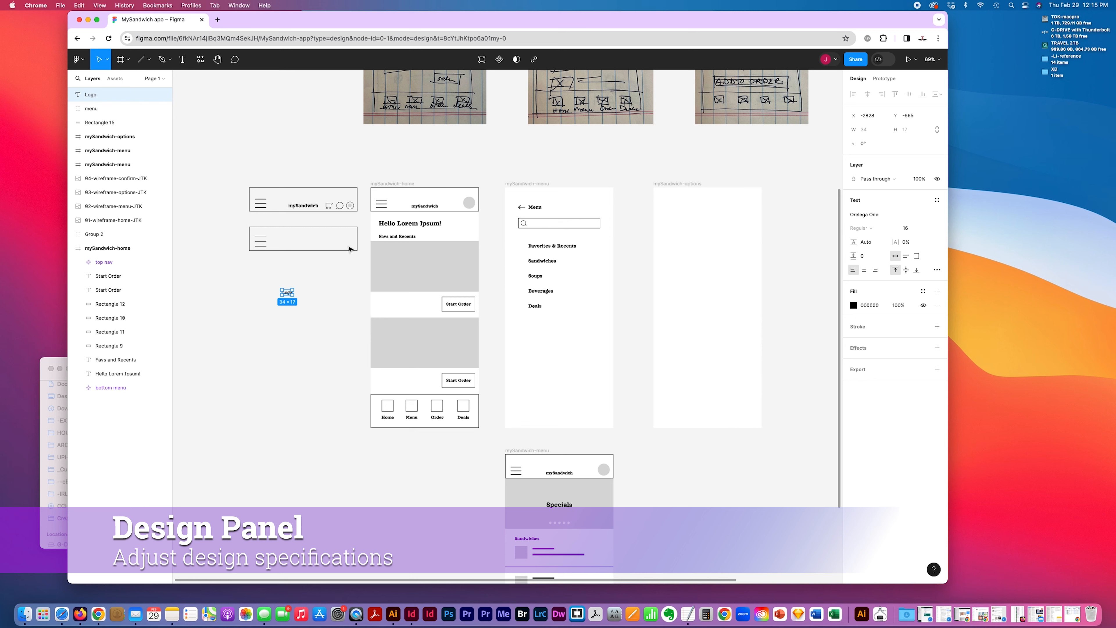
- Increase the Logo text's font size and move it to the middle of the outlined rectangle
left_click(906, 228)
key("Return")
left_click(271, 387)
left_click_drag(290, 297, 305, 243)
left_click(277, 292)
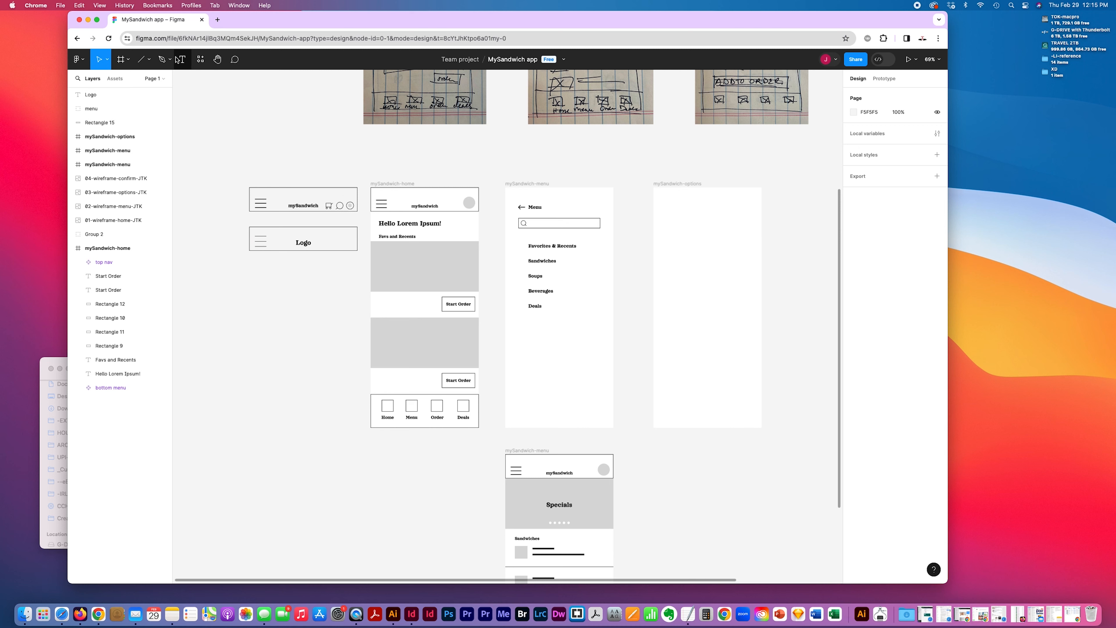
- Draw a circle about 50 by 50 and place it at the right end of the bar with the Logo text
left_click(147, 63)
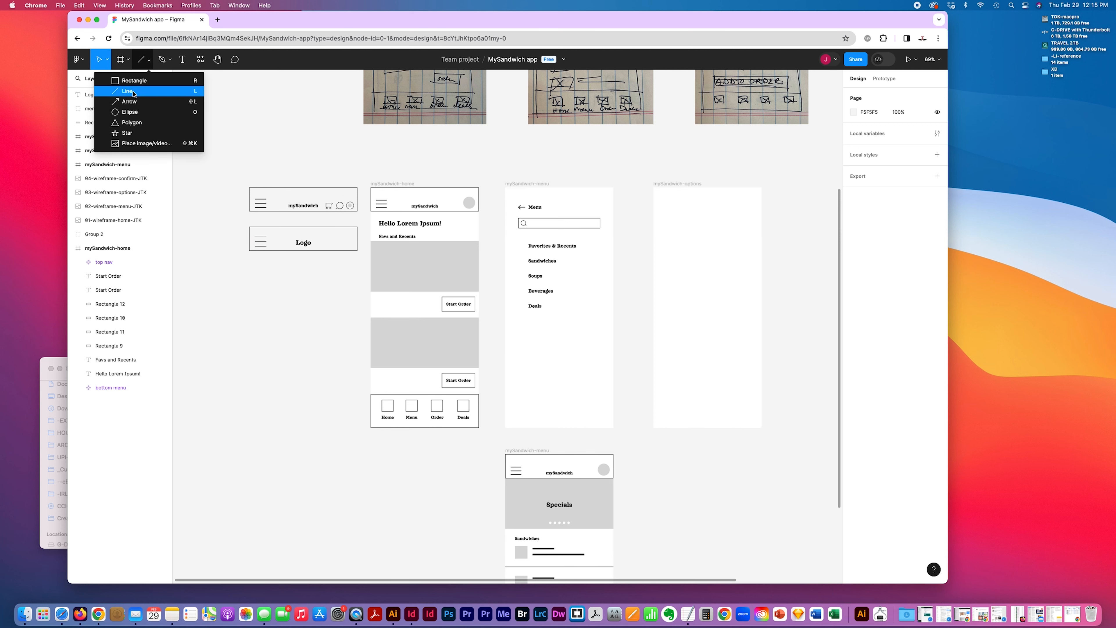
left_click(132, 112)
mouse_move(327, 269)
left_mouse_down()
mouse_move(340, 281)
mouse_move(349, 243)
left_mouse_up()
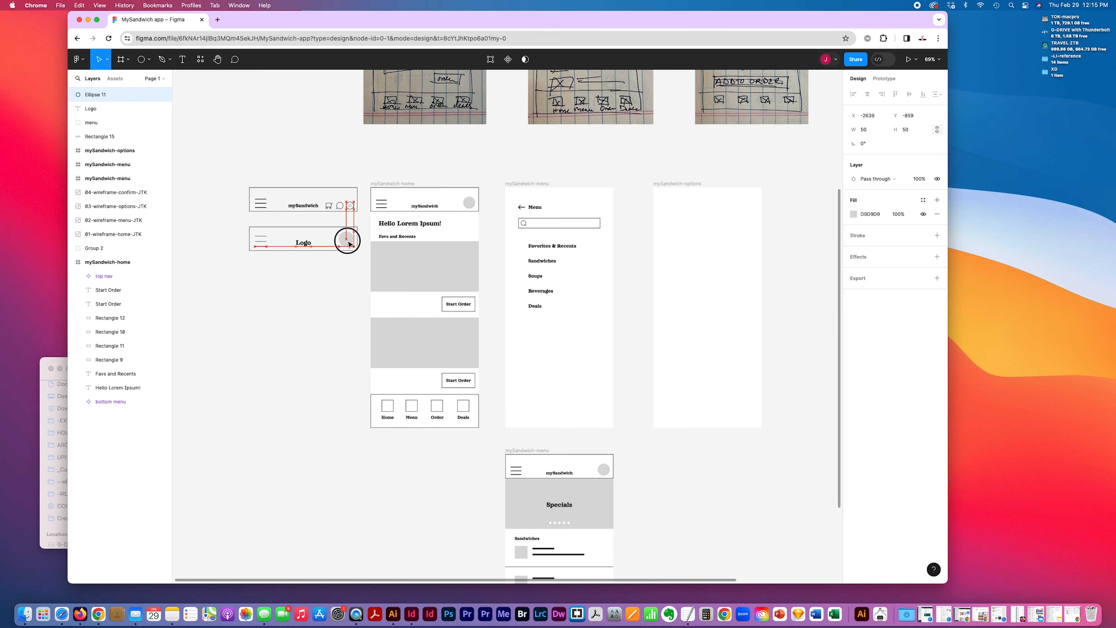
left_click(339, 290)
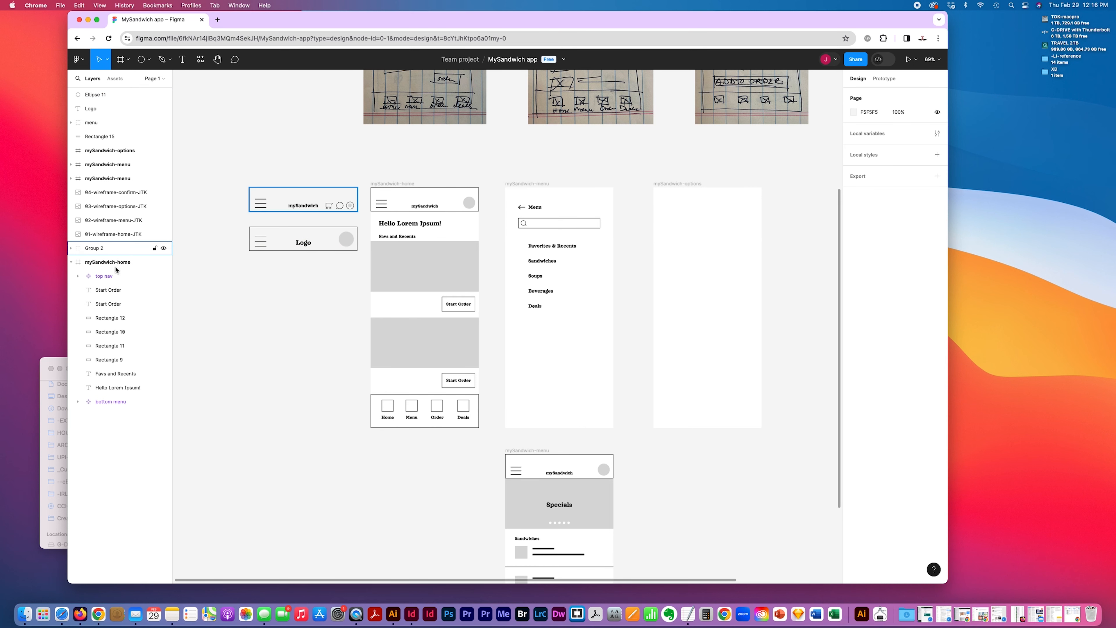
- Replace the 50 by 50 circle's grey fill with a black inside stroke of 1
left_click(938, 60)
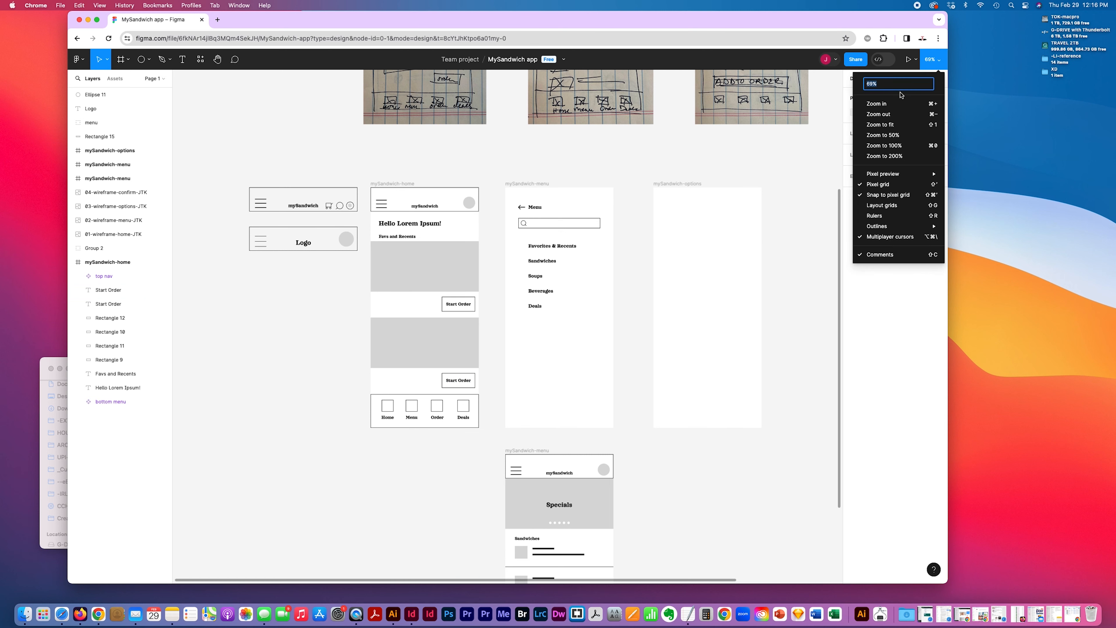
left_click(883, 146)
scroll(398, 347, "left", 4)
scroll(343, 294, "up", 3)
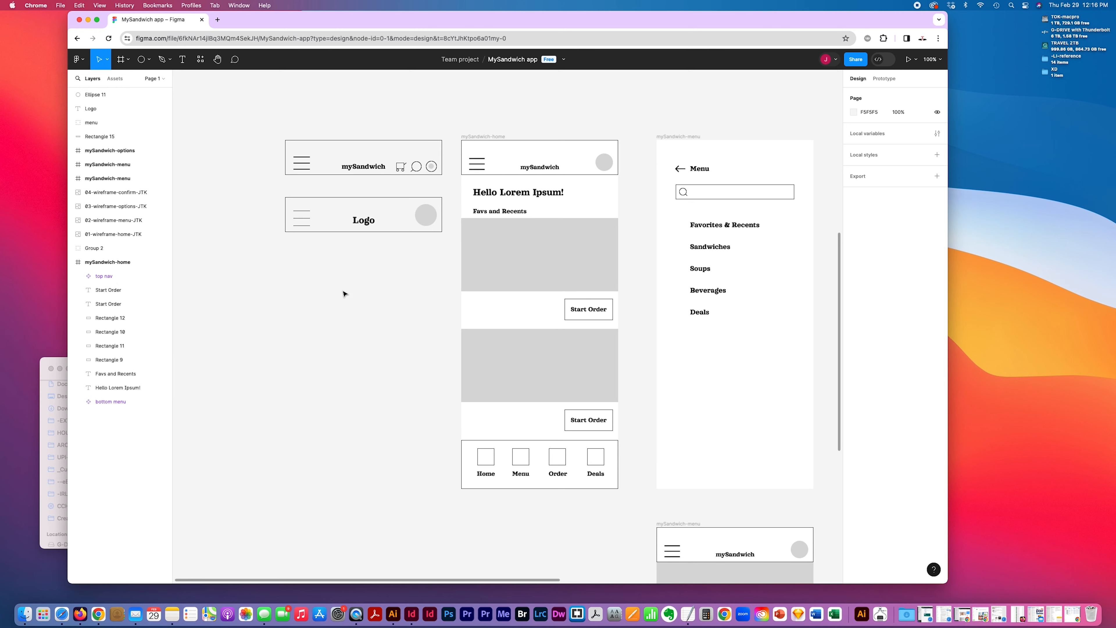
left_click(433, 299)
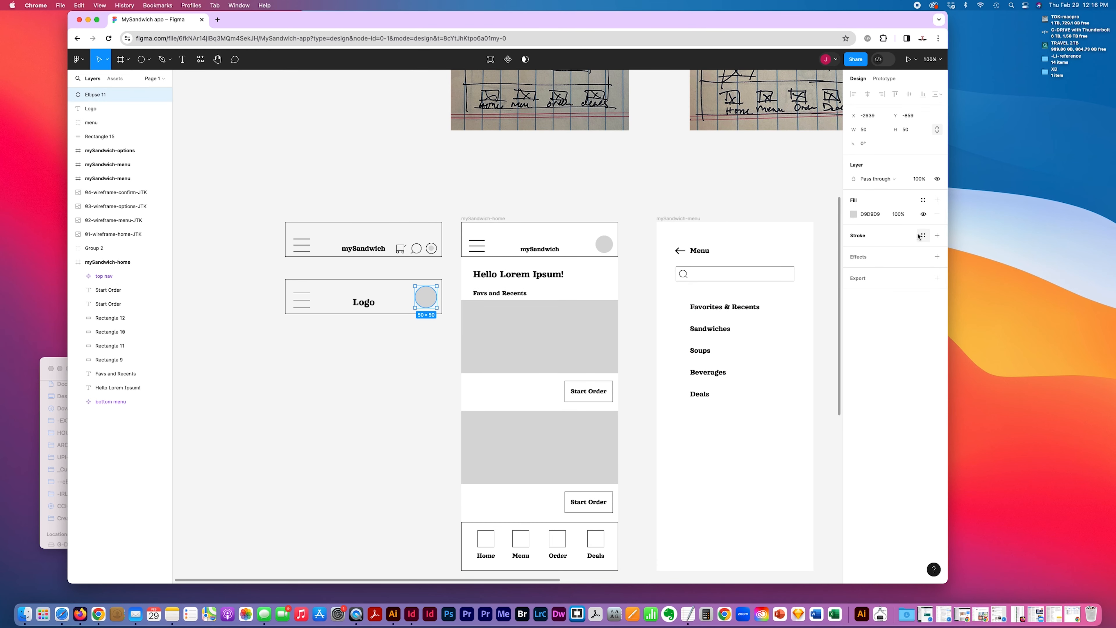
left_click(937, 214)
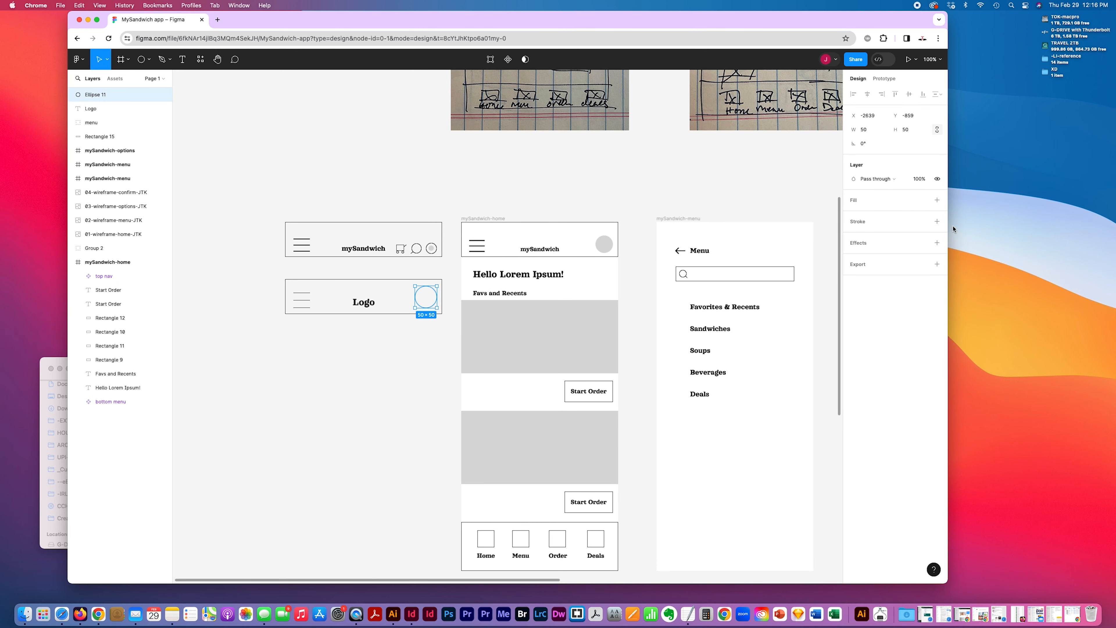
left_click(937, 221)
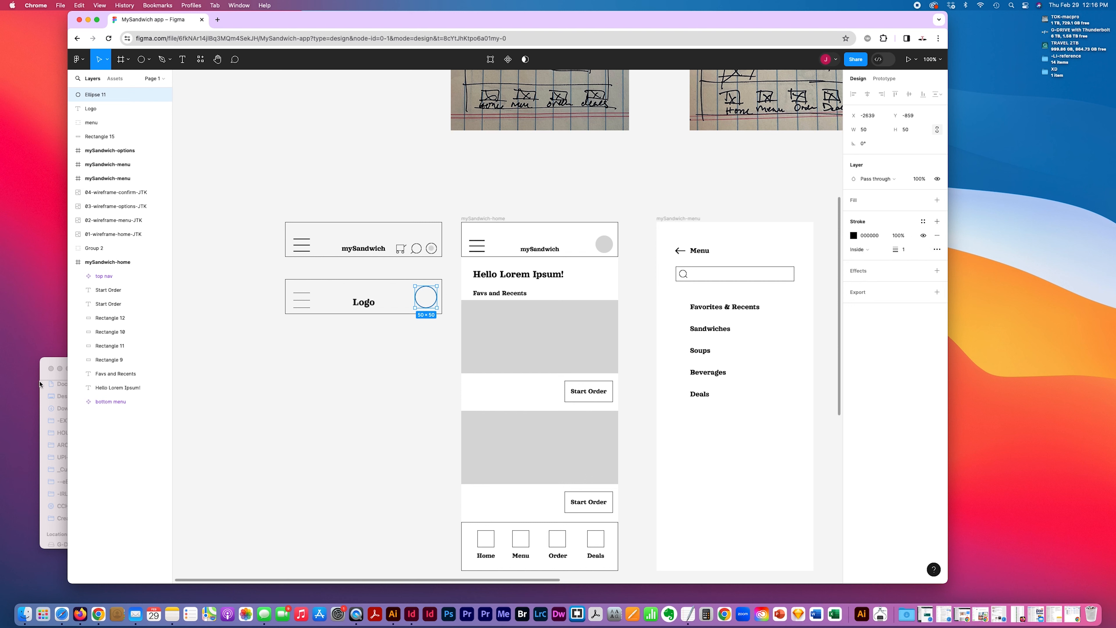
left_click(308, 386)
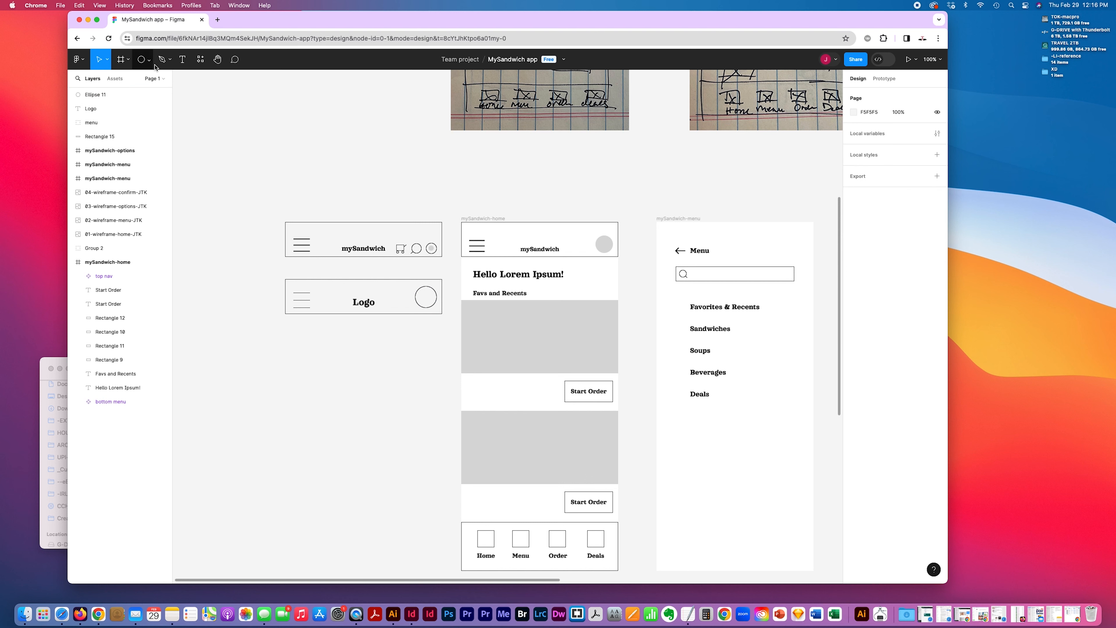
- Draw a small circle about 10 by 10 inside the outlined circle as an eye and fill it with black 000000
left_click(162, 60)
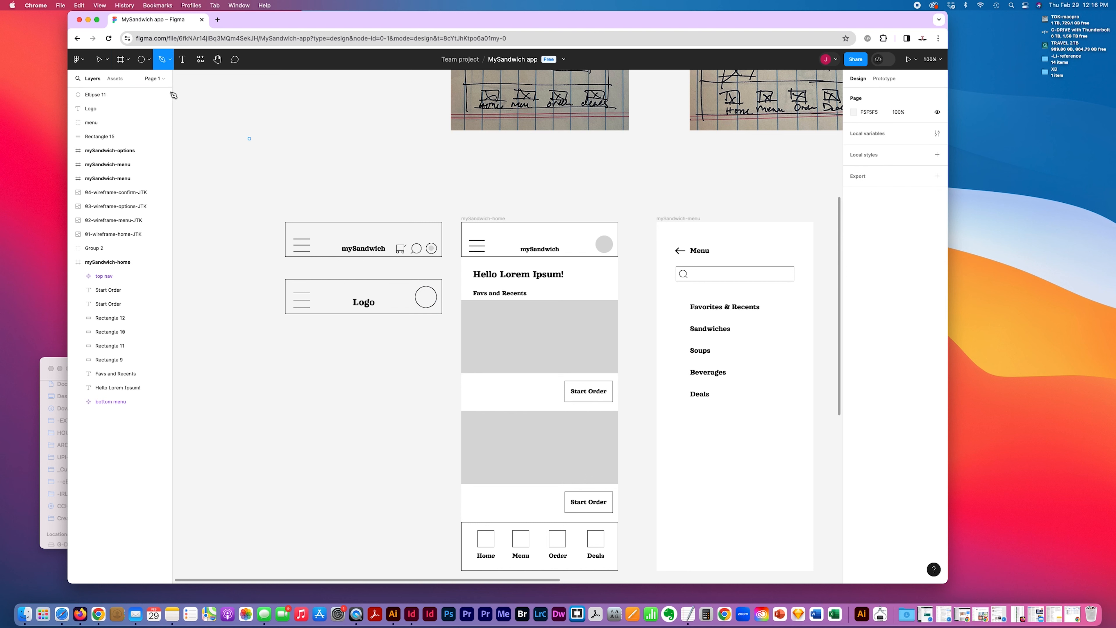
left_click(143, 61)
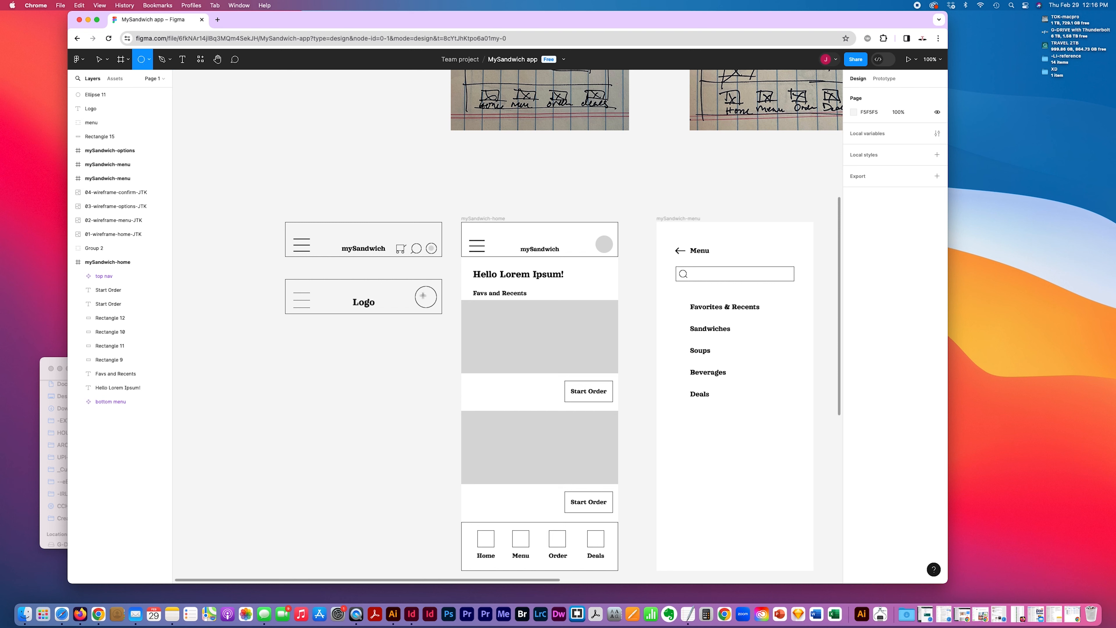
left_click_drag(420, 290, 428, 299)
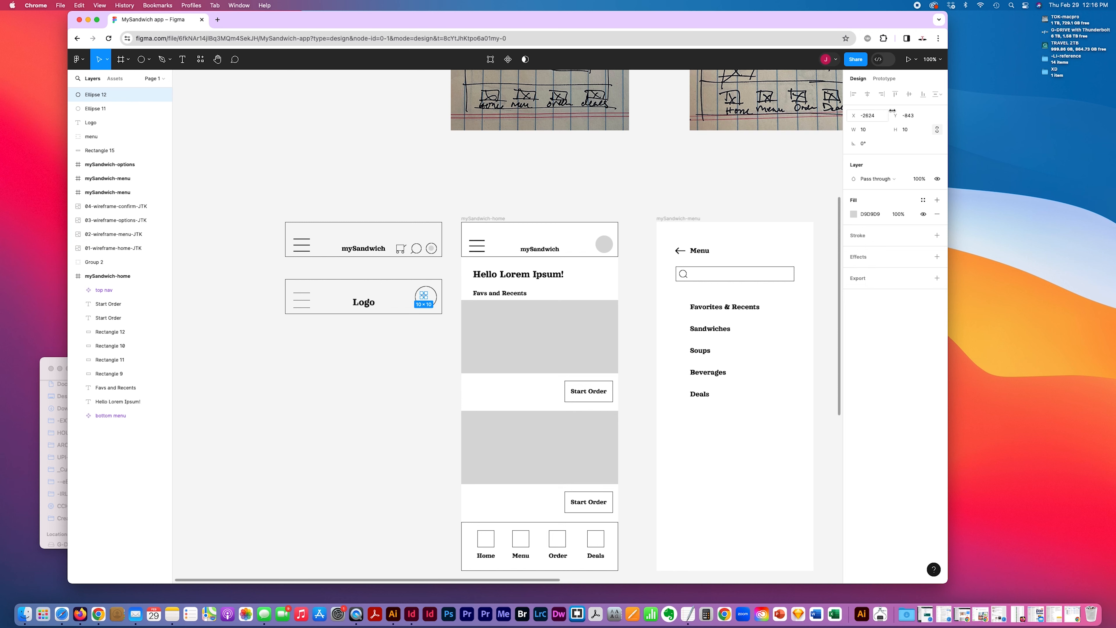
key("super+equal")
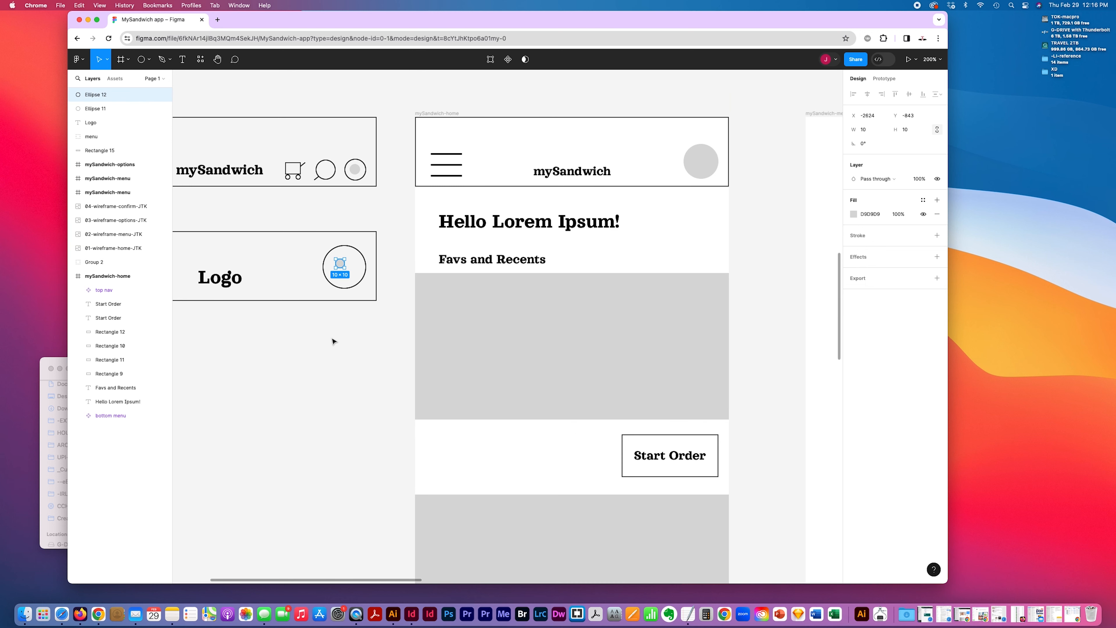
left_click(854, 214)
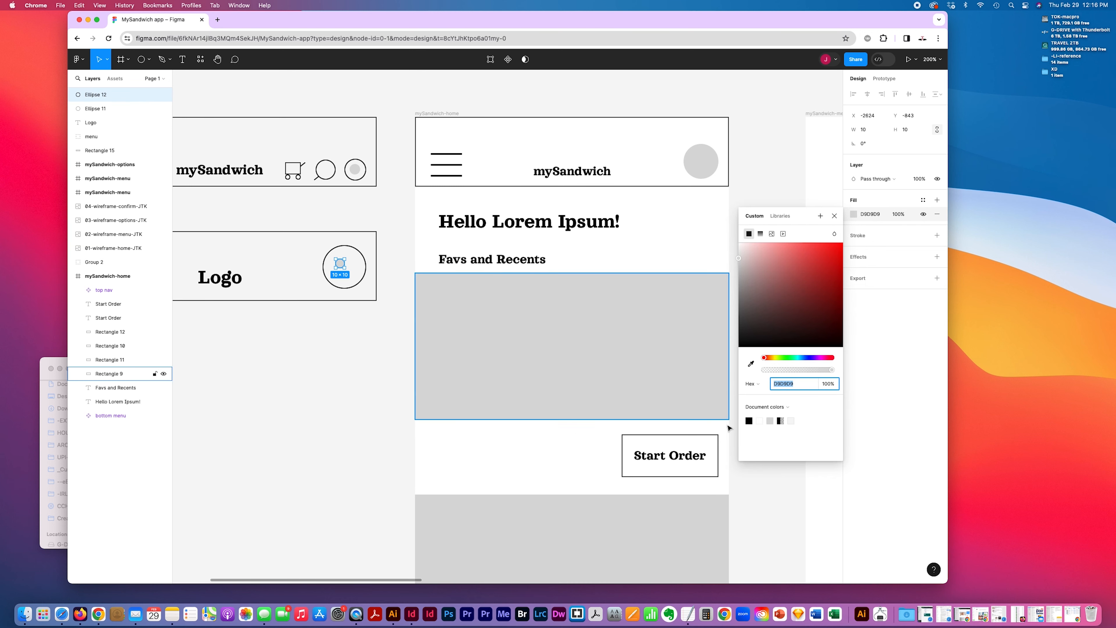
left_click(750, 421)
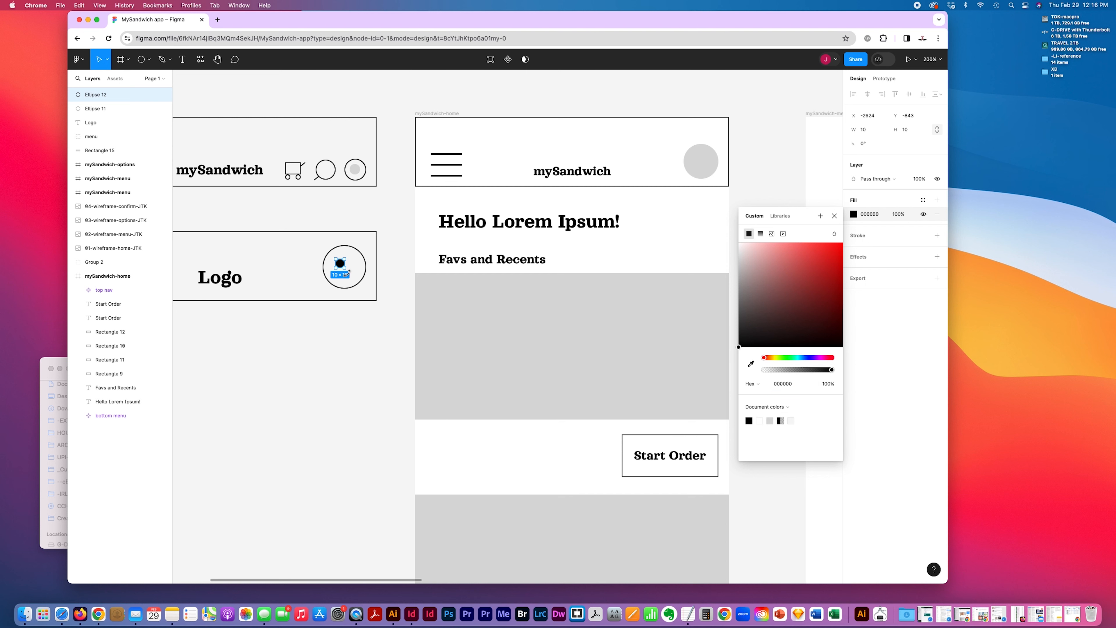
- Duplicate the black dot to its right as the second eye of the profile face
left_click_drag(345, 269, 353, 265)
key("Escape")
left_click(342, 322)
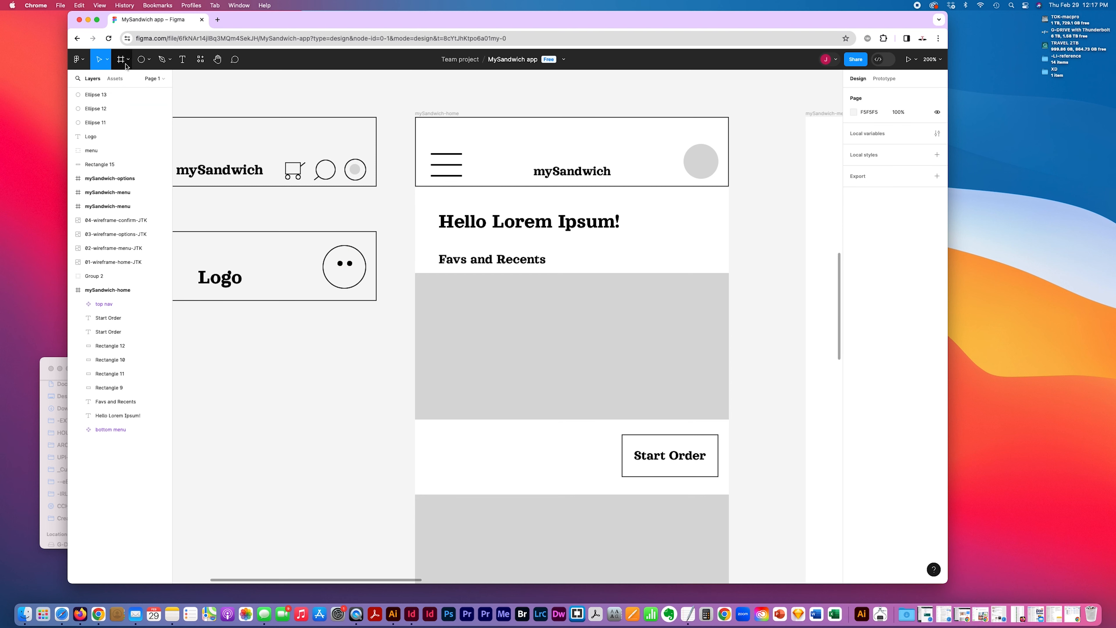
- Draw a curved smile about 19 wide and 3.5 high beneath the two eyes with the Pen tool
left_click(161, 60)
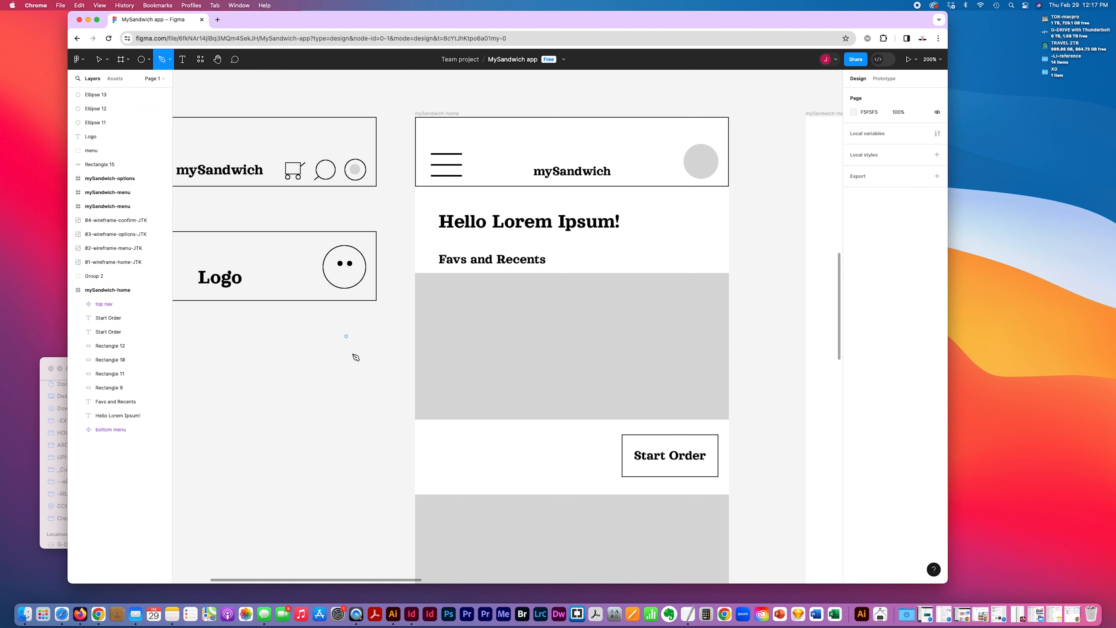
left_click(336, 275)
left_click_drag(345, 278, 351, 277)
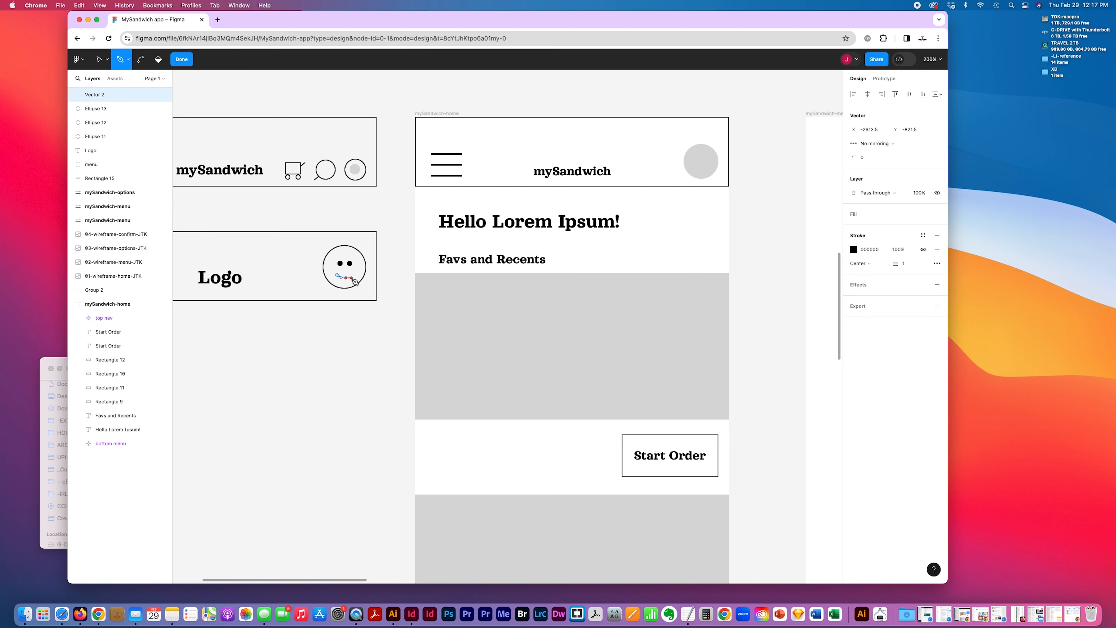
left_click(353, 275)
key("Escape")
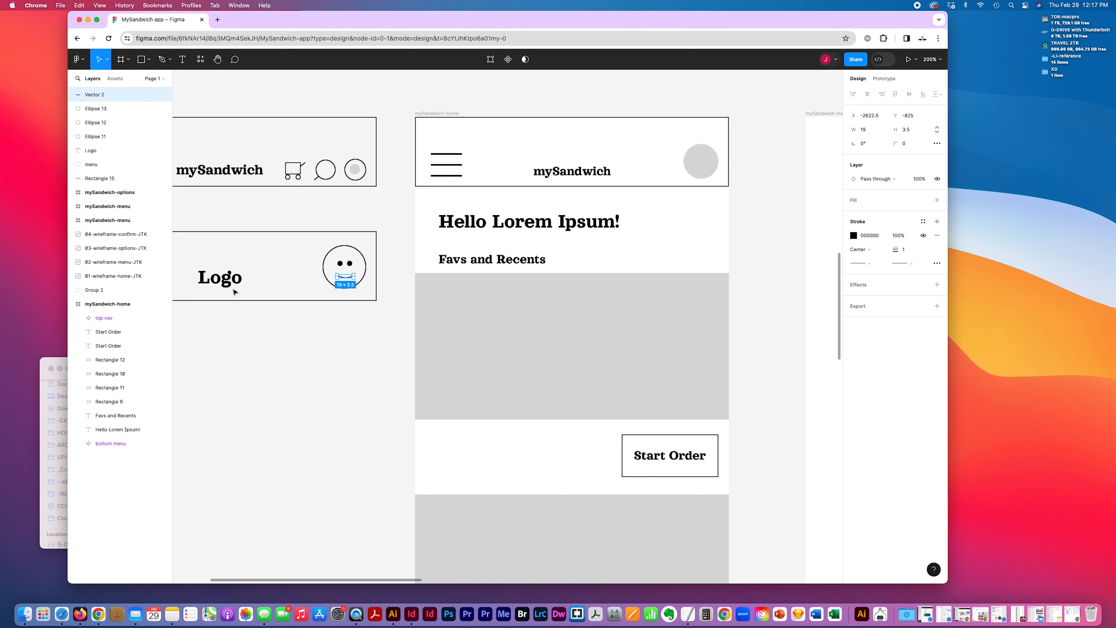
- Group the outlined circle, both eyes and the smile of the profile face into a single group
left_click(339, 440)
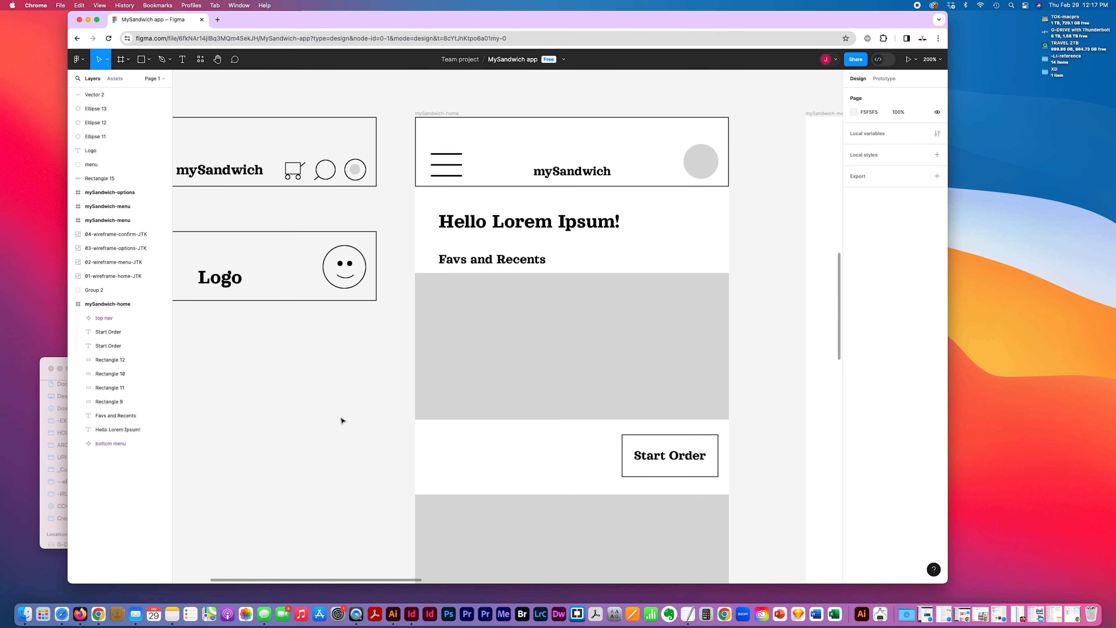
scroll(339, 284, "left", 4)
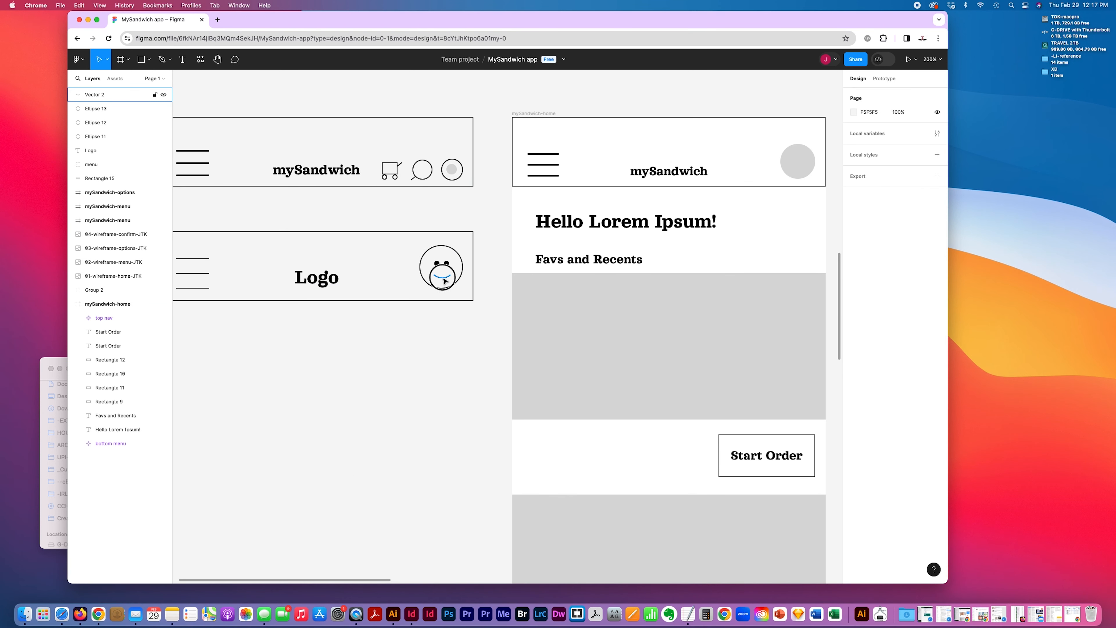
left_click_drag(440, 277, 445, 284)
left_click(446, 344)
scroll(446, 344, "up", 3)
scroll(447, 345, "left", 3)
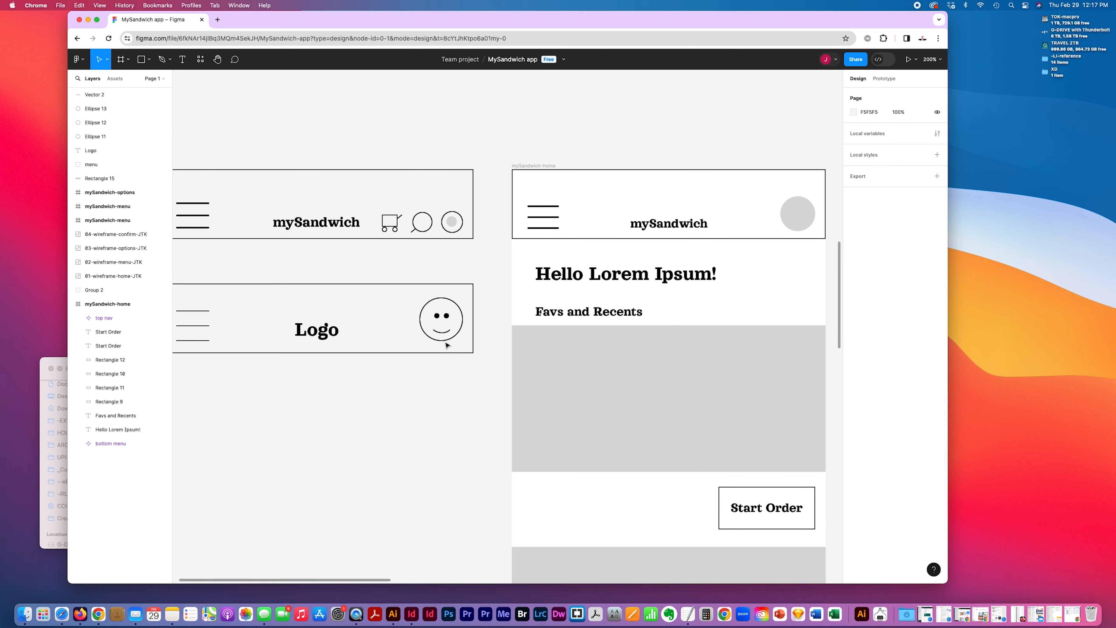
scroll(446, 345, "down", 2)
left_click(523, 308)
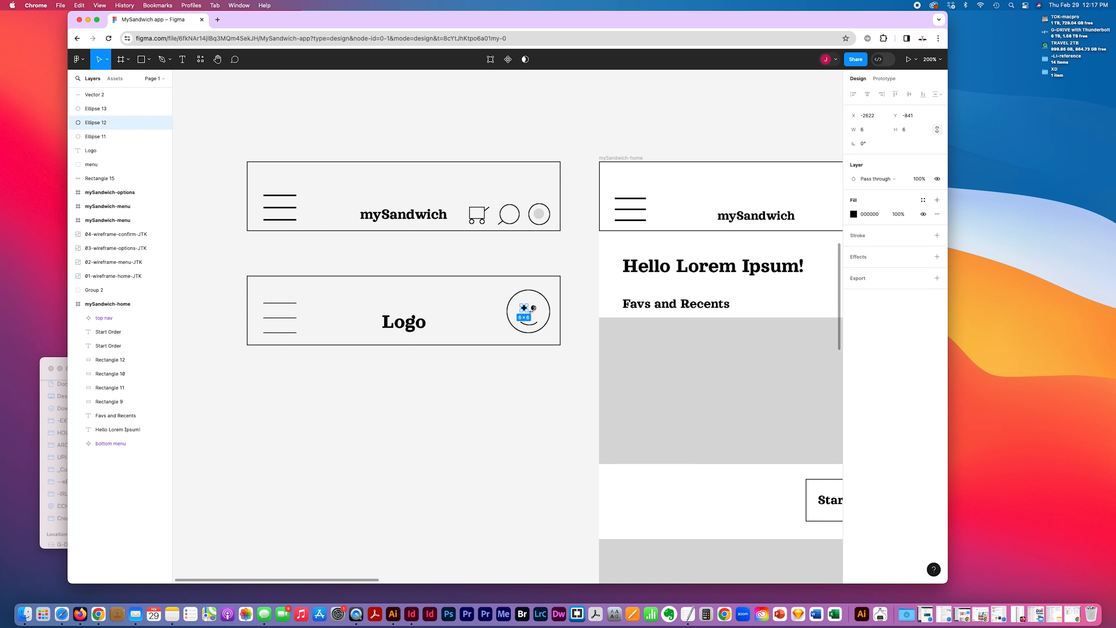
left_click(535, 309, "shift")
left_click_drag(535, 309, 499, 290)
left_click(541, 363)
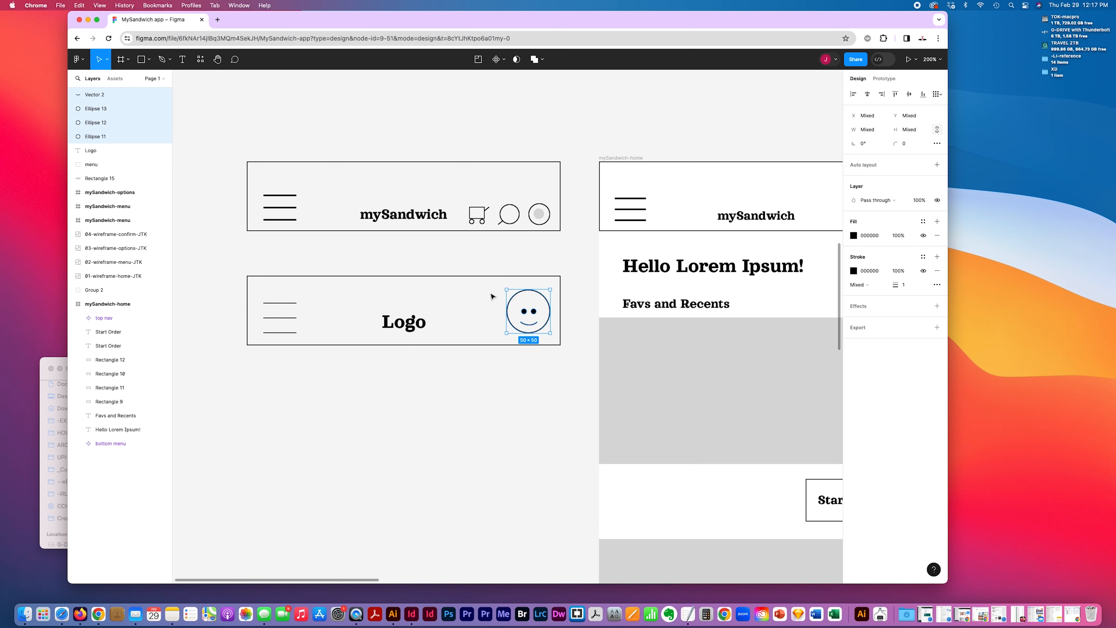
key("super+g")
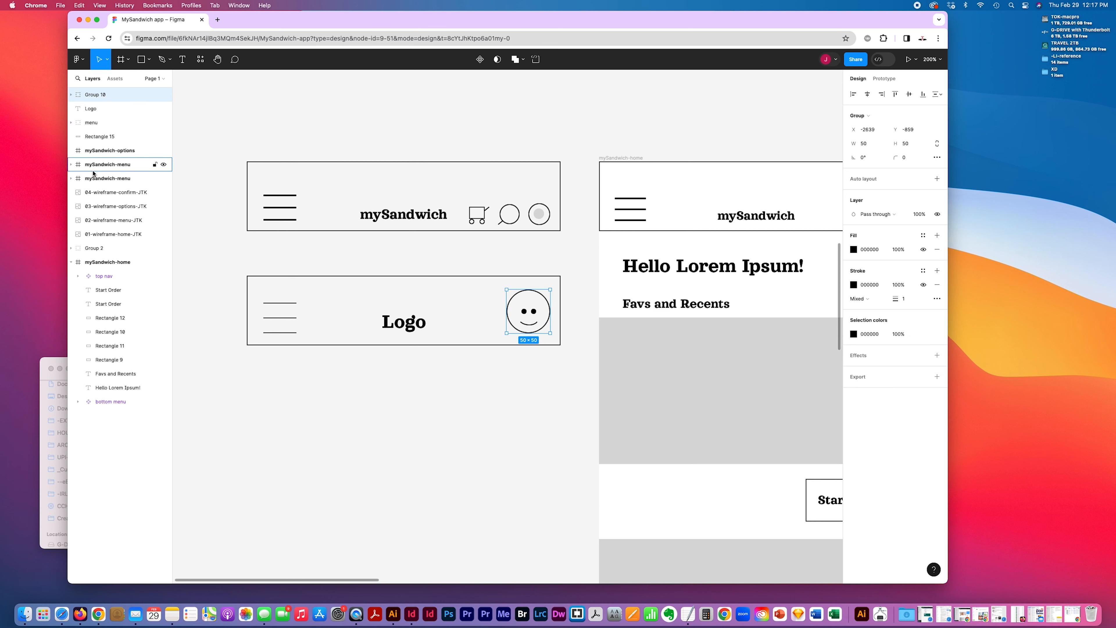
- Rename the profile face group as profile icon
double_click(97, 95)
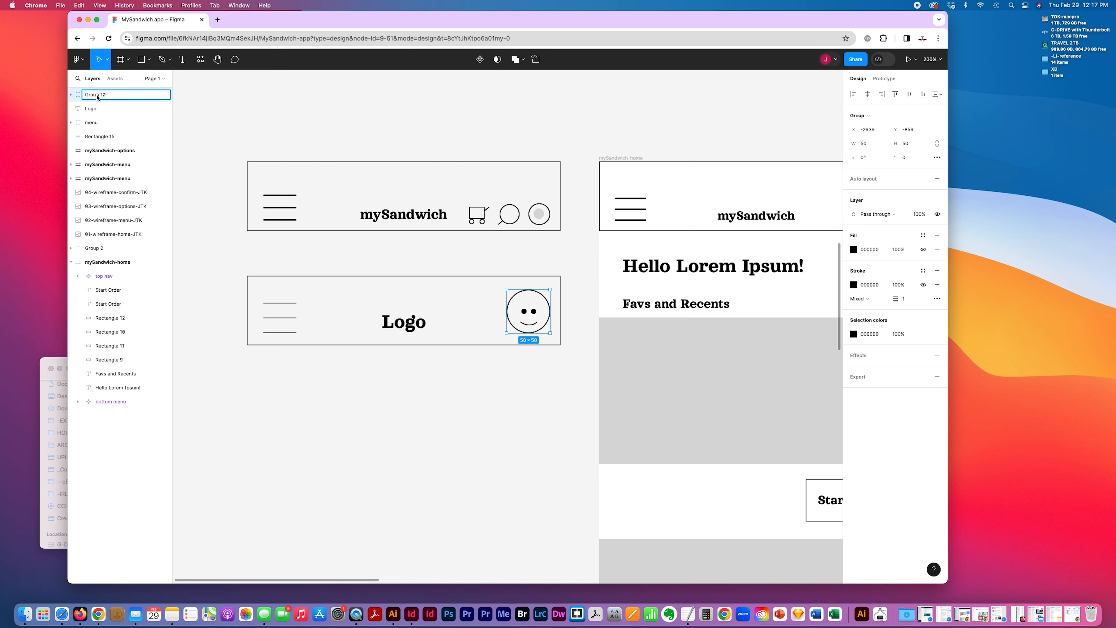
key("super+a")
type("profile icon")
key("Return")
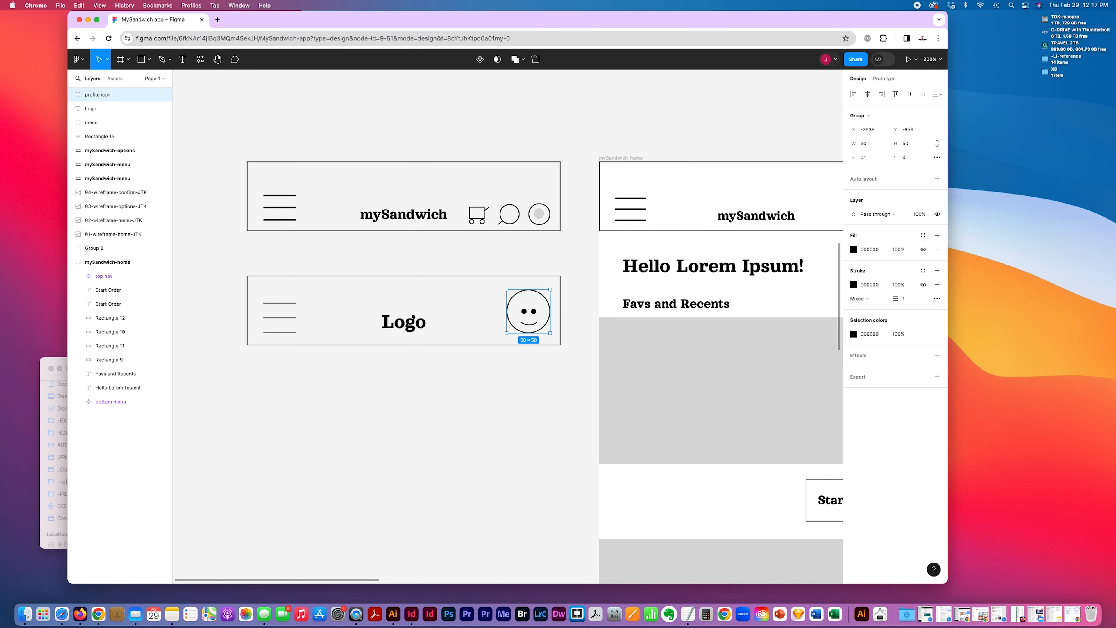
left_click(260, 448)
- Reduce the hamburger menu icon beside Logo to 28 high by bringing its three lines closer together
scroll(256, 382, "up", 2)
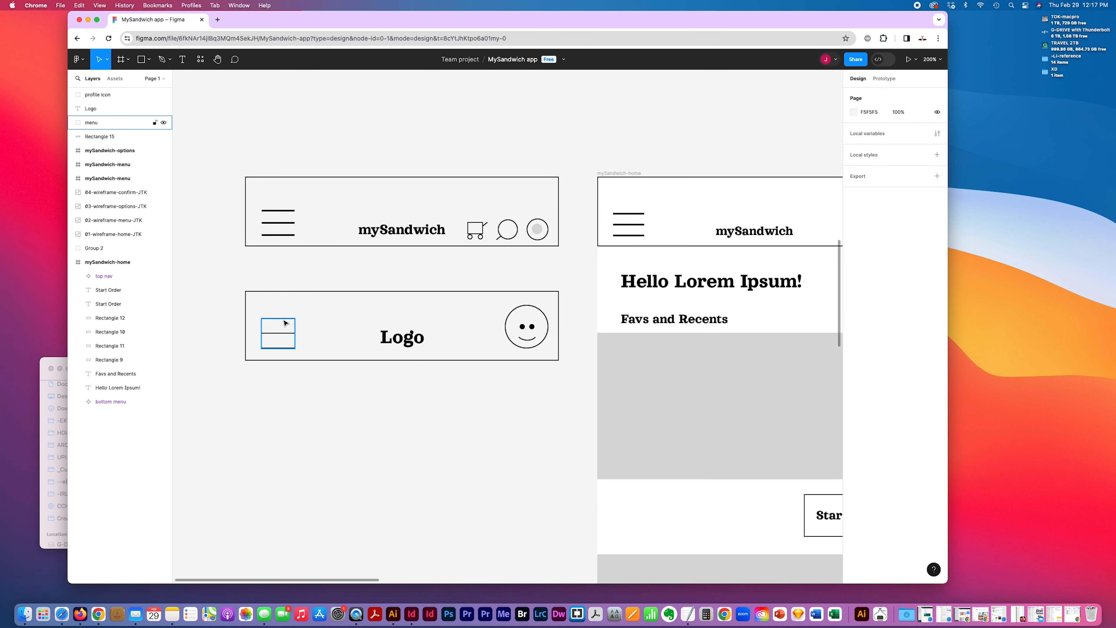
left_click(285, 320)
left_click(313, 334)
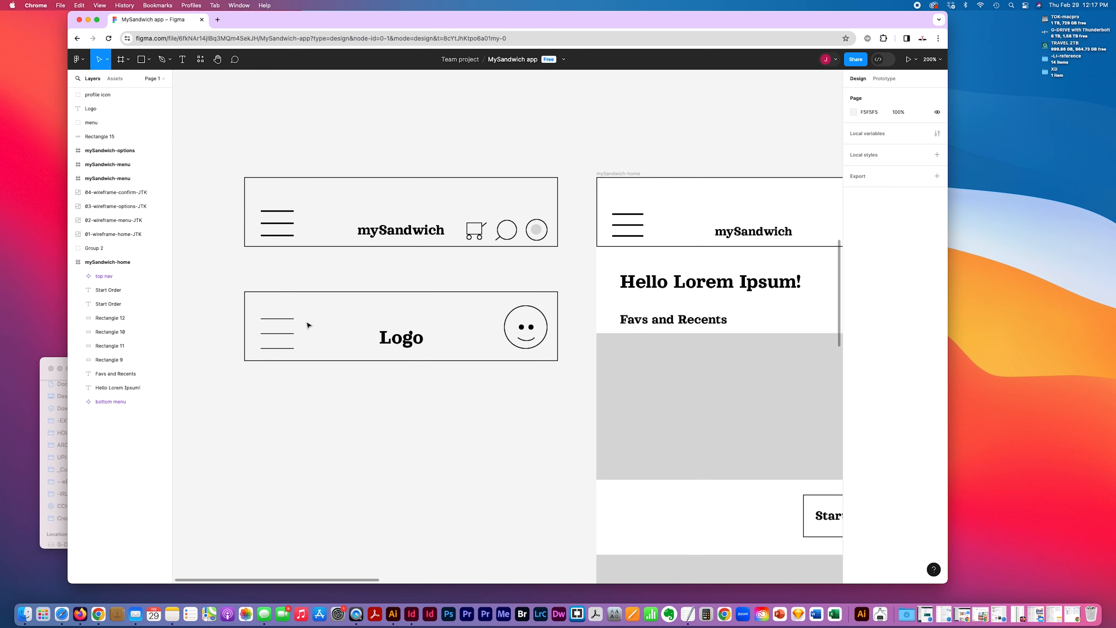
left_click(277, 319)
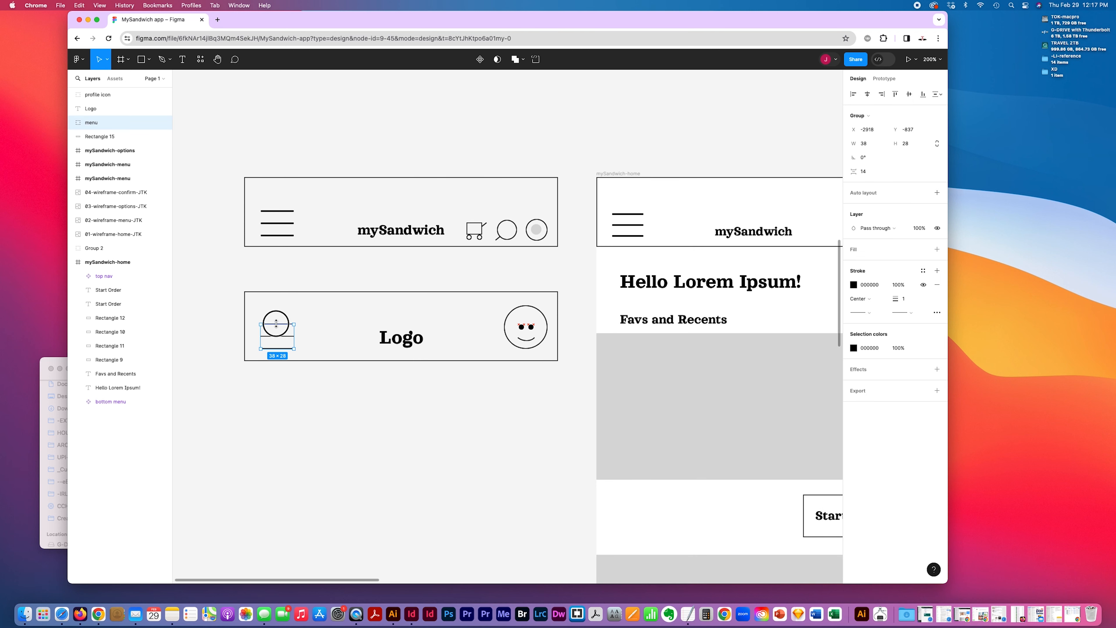
left_click(258, 323)
- Group the rectangle, menu, Logo text and profile icon, and rename the group as header
left_click_drag(232, 282, 579, 397)
key("super+g")
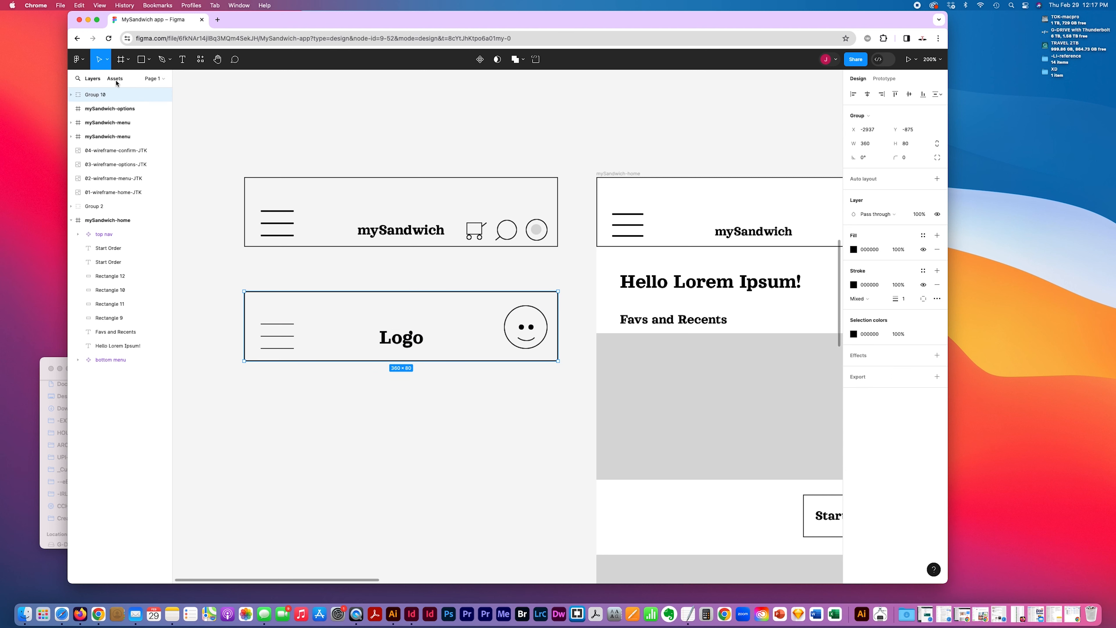
double_click(90, 98)
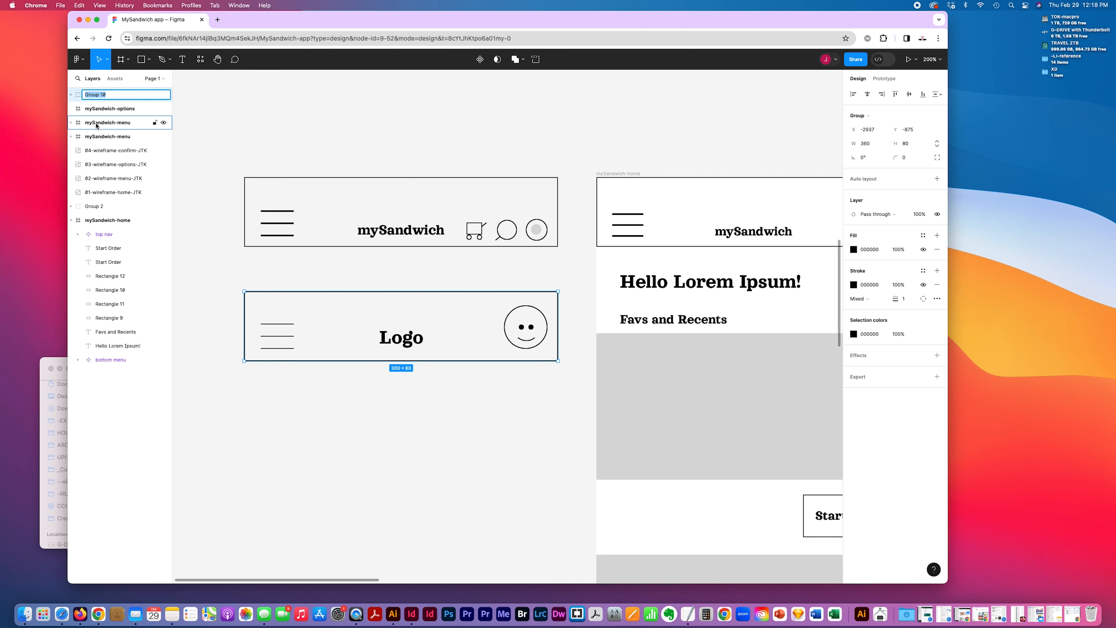
type("header")
key("Return")
left_click(468, 465)
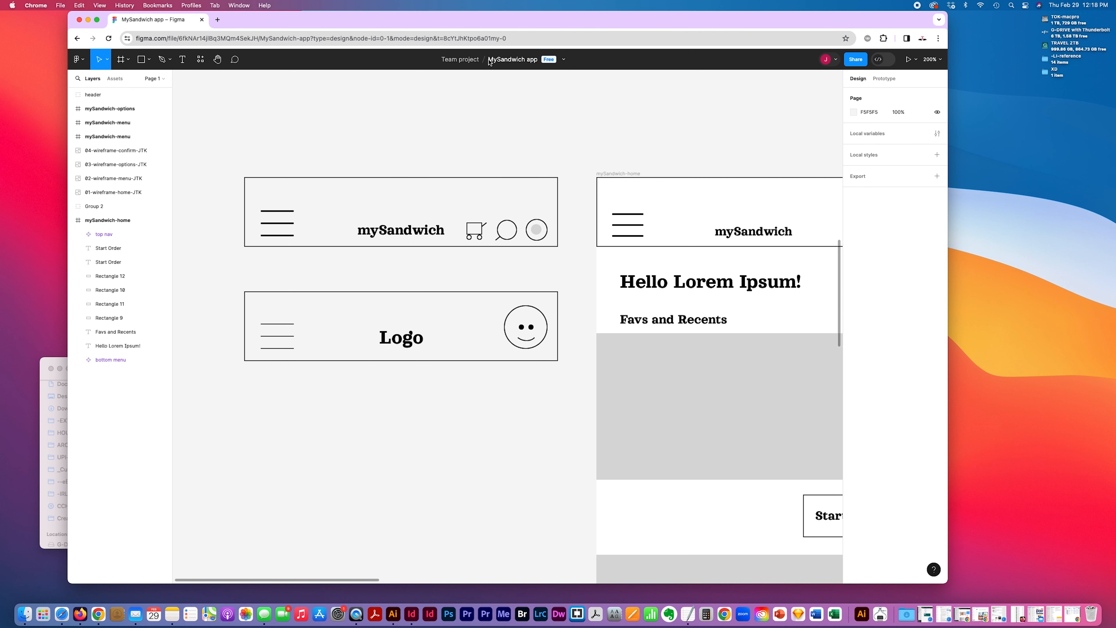
- Duplicate the header group directly beneath the original and turn the copy into a component
left_click_drag(225, 268, 578, 414)
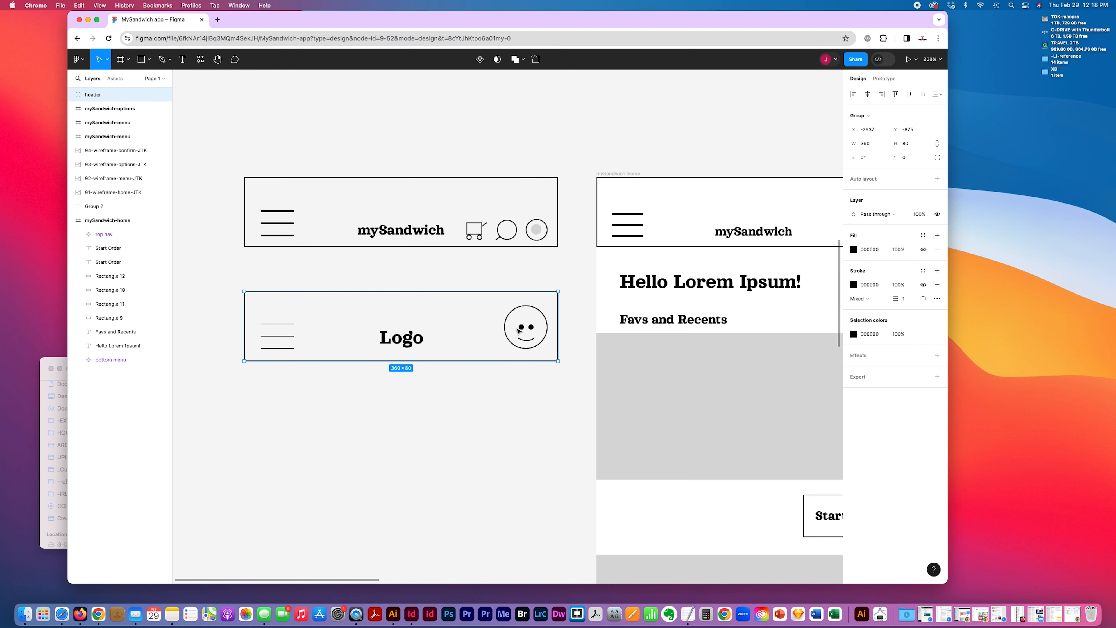
left_click_drag(518, 331, 521, 423)
scroll(482, 475, "down", 5)
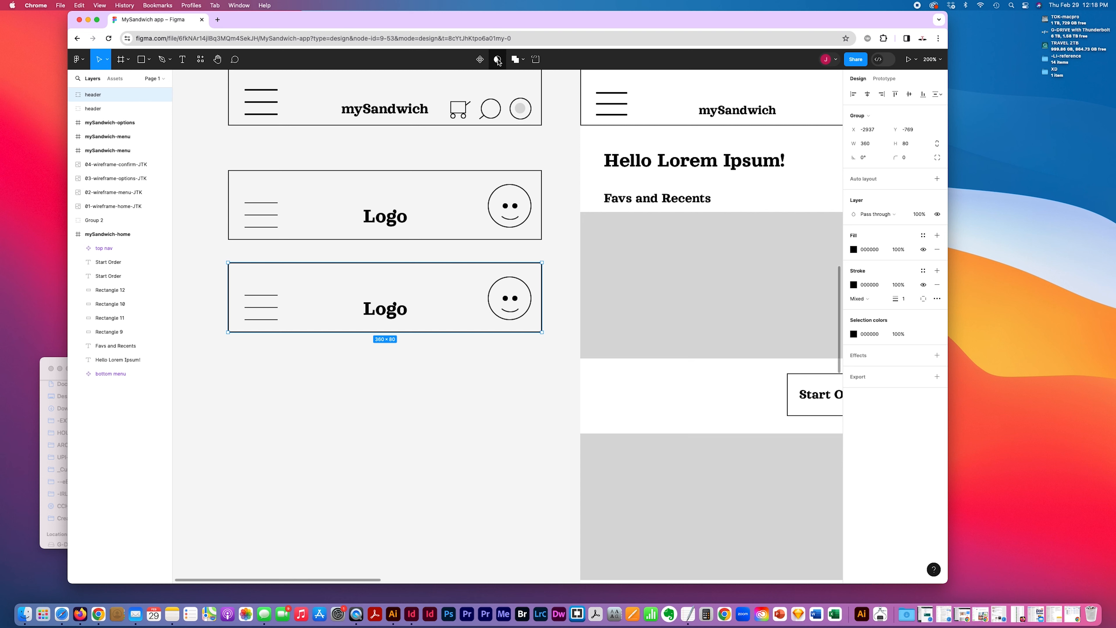
left_click(480, 61)
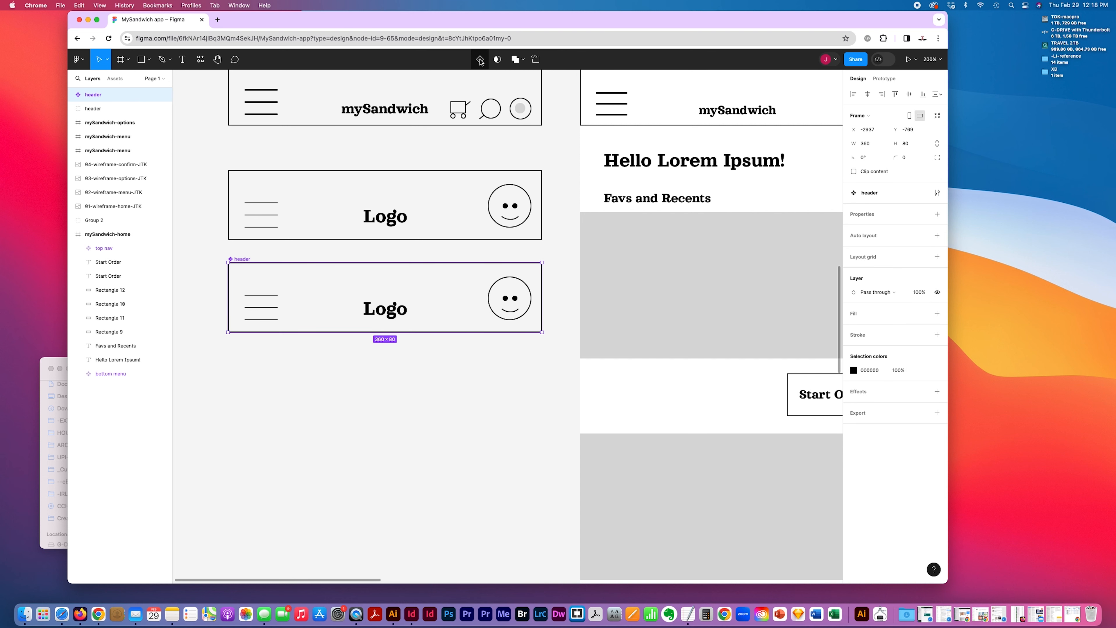
left_click(352, 392)
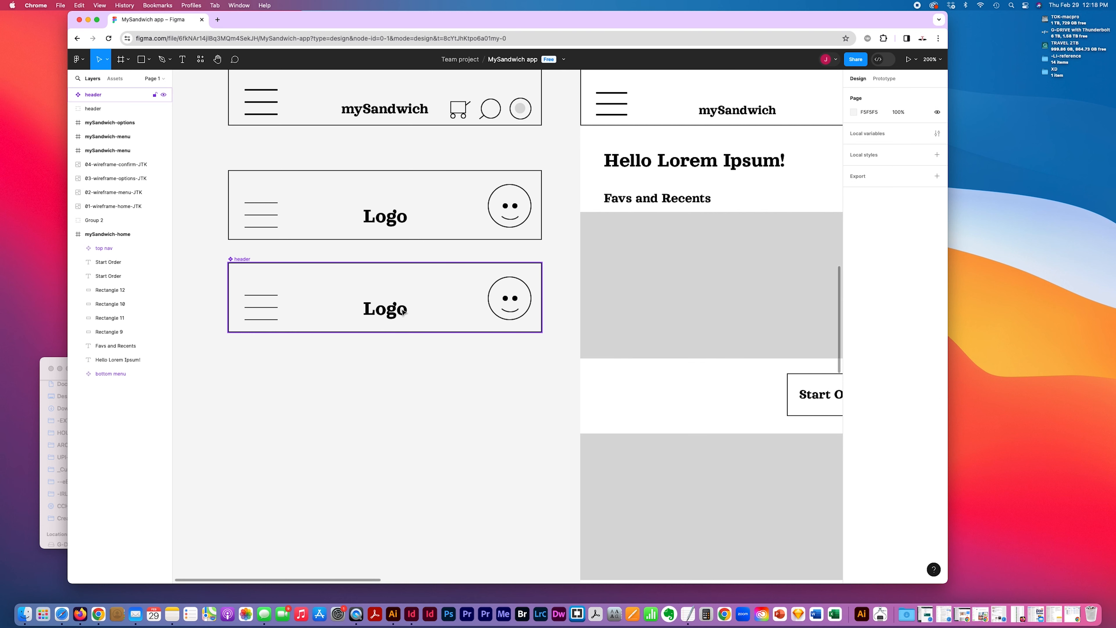
- Duplicate the header component directly below itself to make an instance of it
scroll(403, 312, "right", 1)
scroll(372, 324, "left", 5)
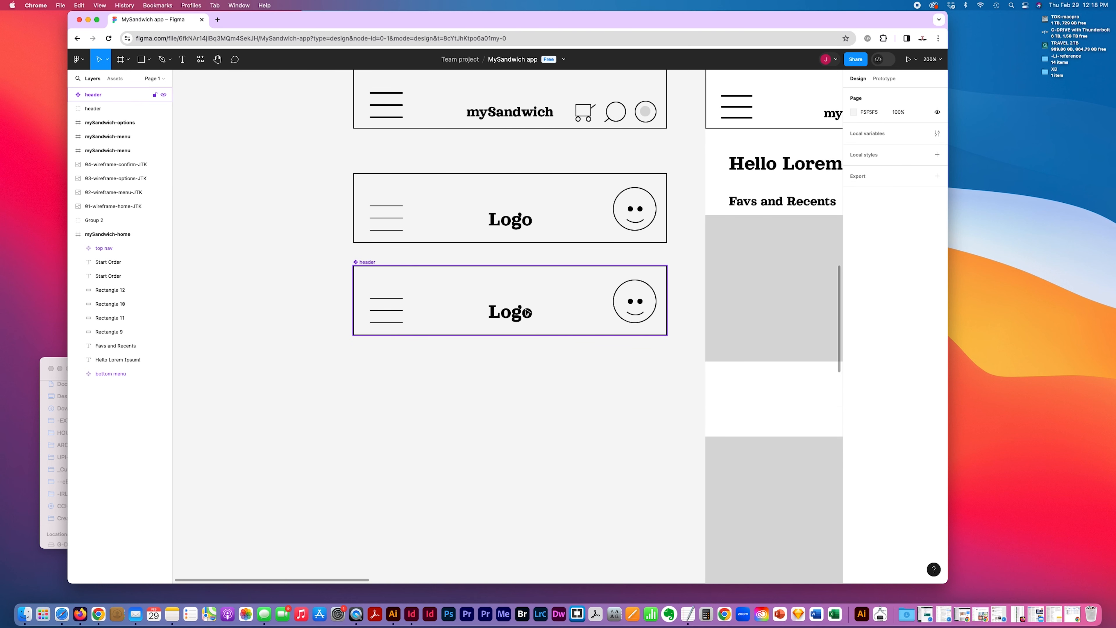
left_click(502, 311)
left_click_drag(503, 315, 495, 400)
scroll(491, 475, "right", 5)
scroll(491, 476, "left", 4)
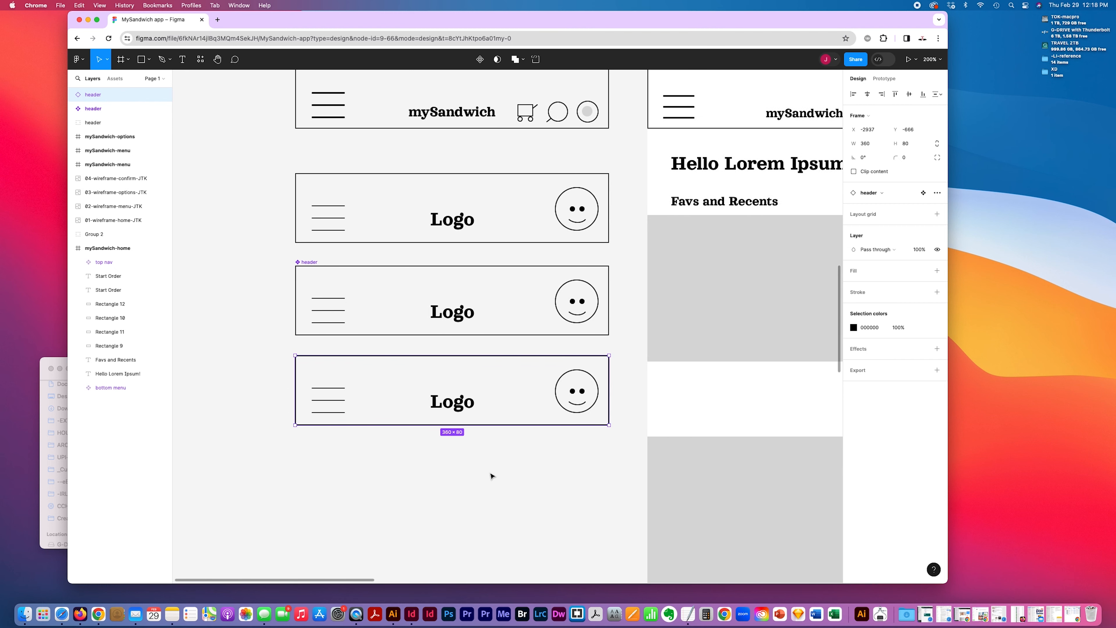
scroll(490, 476, "right", 3)
left_click(460, 443)
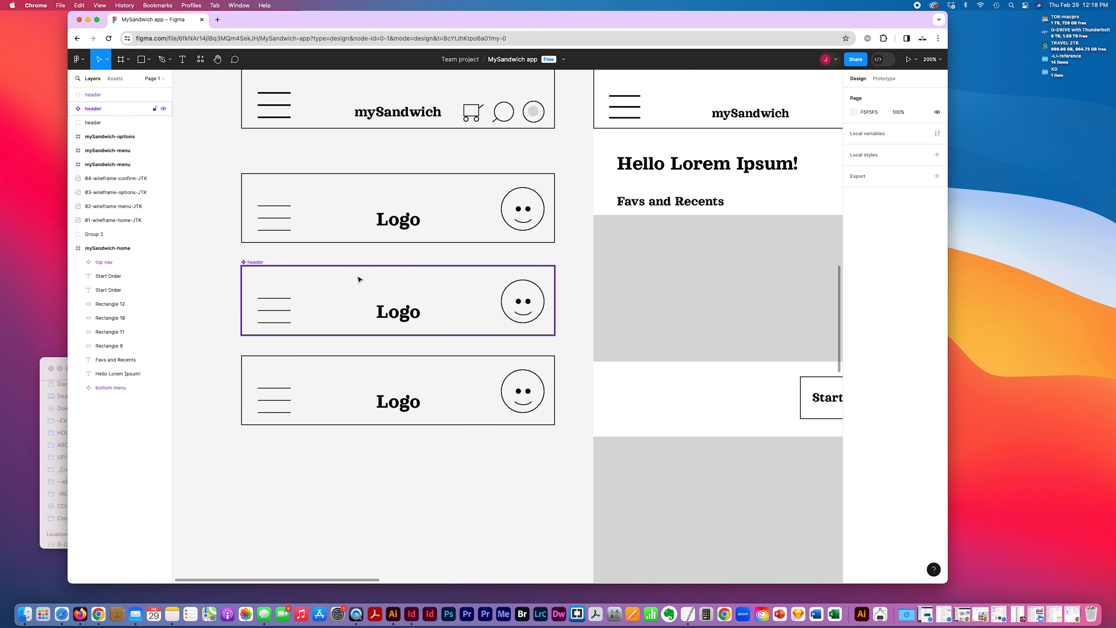
- Go from the lower header instance to its main component
left_click_drag(235, 362, 536, 460)
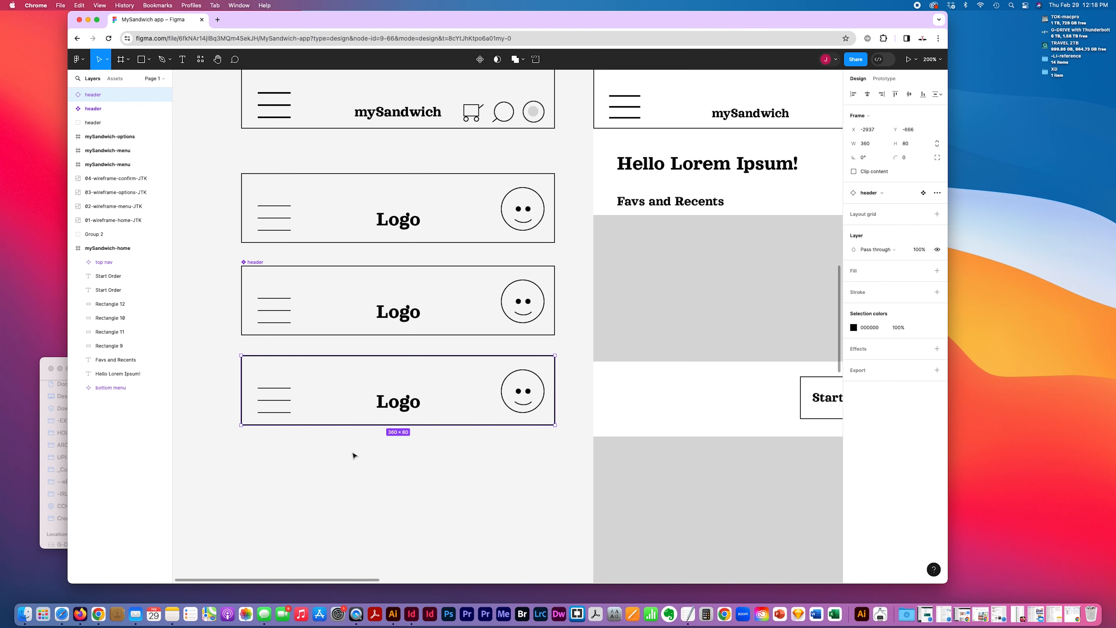
left_click(307, 452)
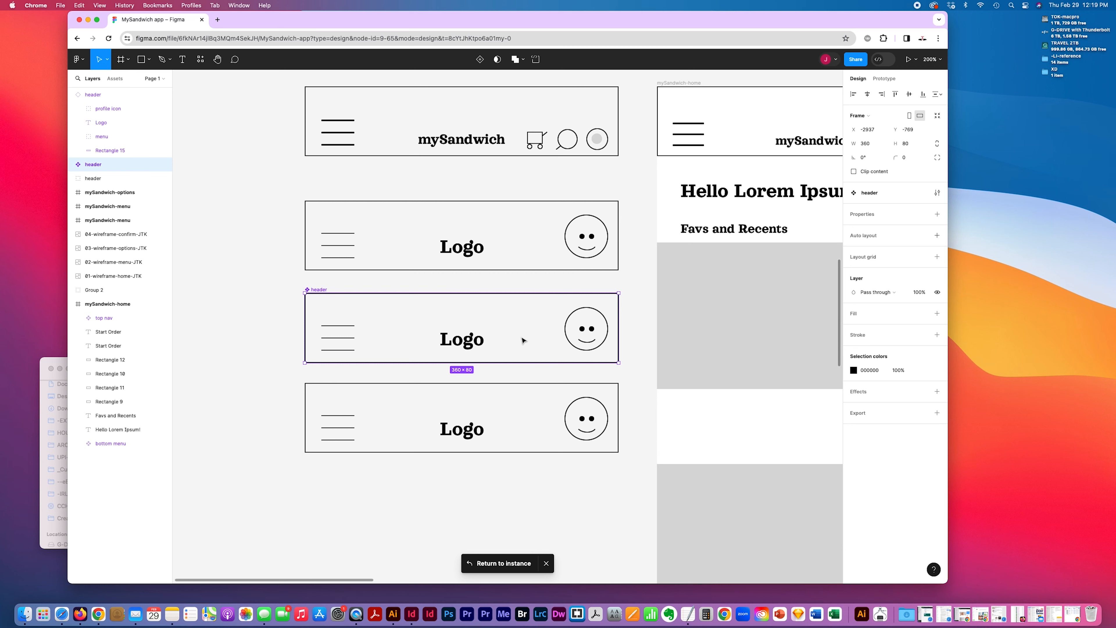
scroll(523, 340, "left", 2)
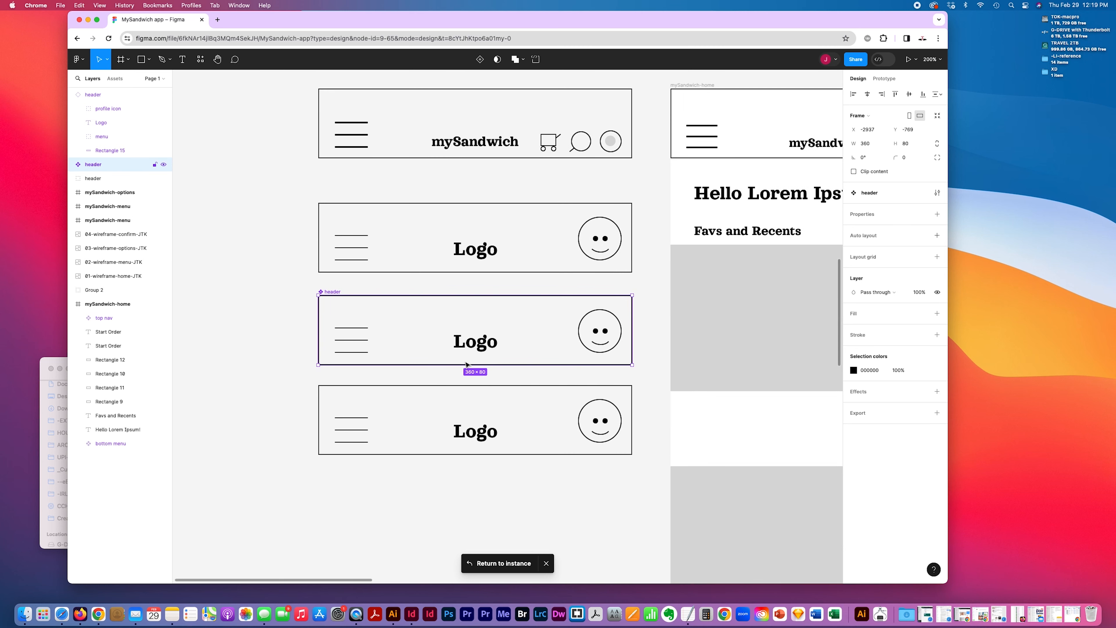
scroll(269, 376, "left", 2)
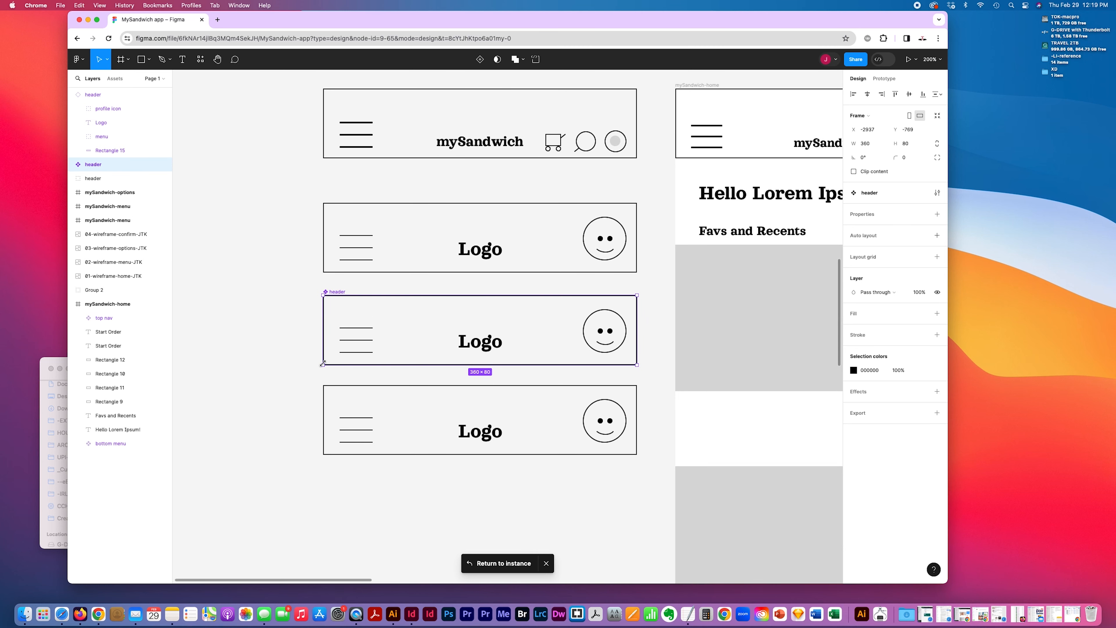
- Delete the smile, Vector 2, from the profile icon inside the main header component
left_click(72, 178)
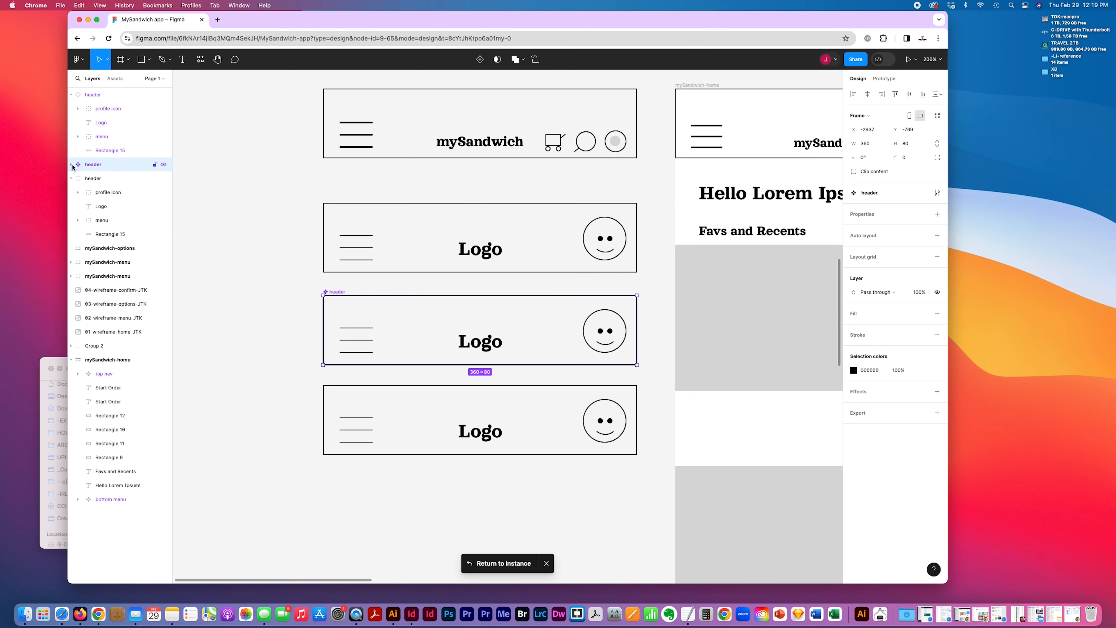
left_click(71, 164)
left_click(111, 184)
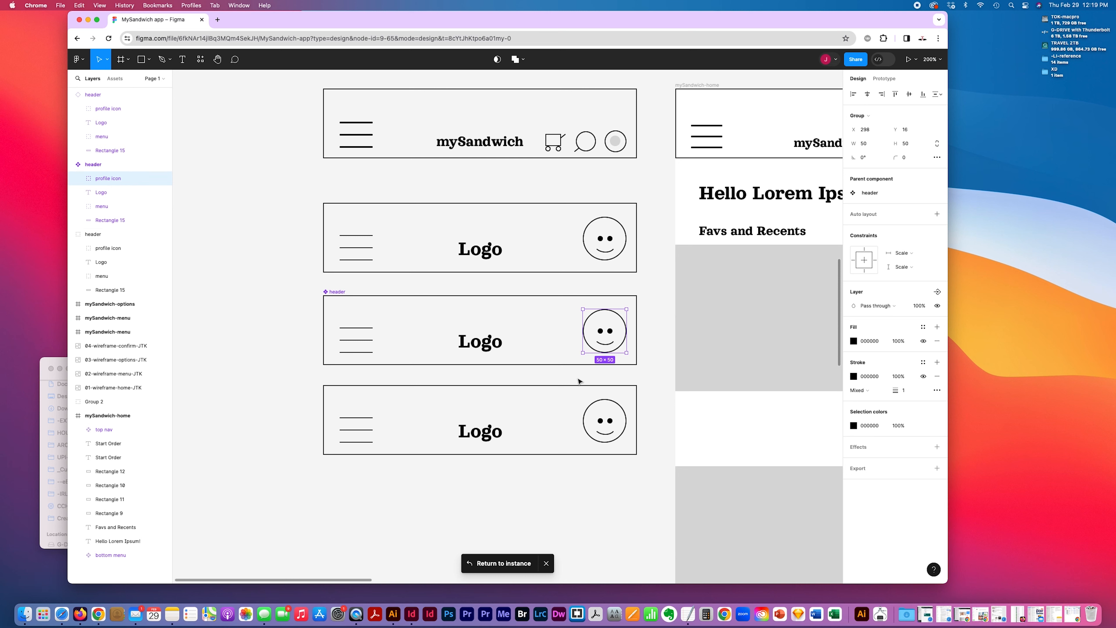
scroll(609, 347, "down", 1)
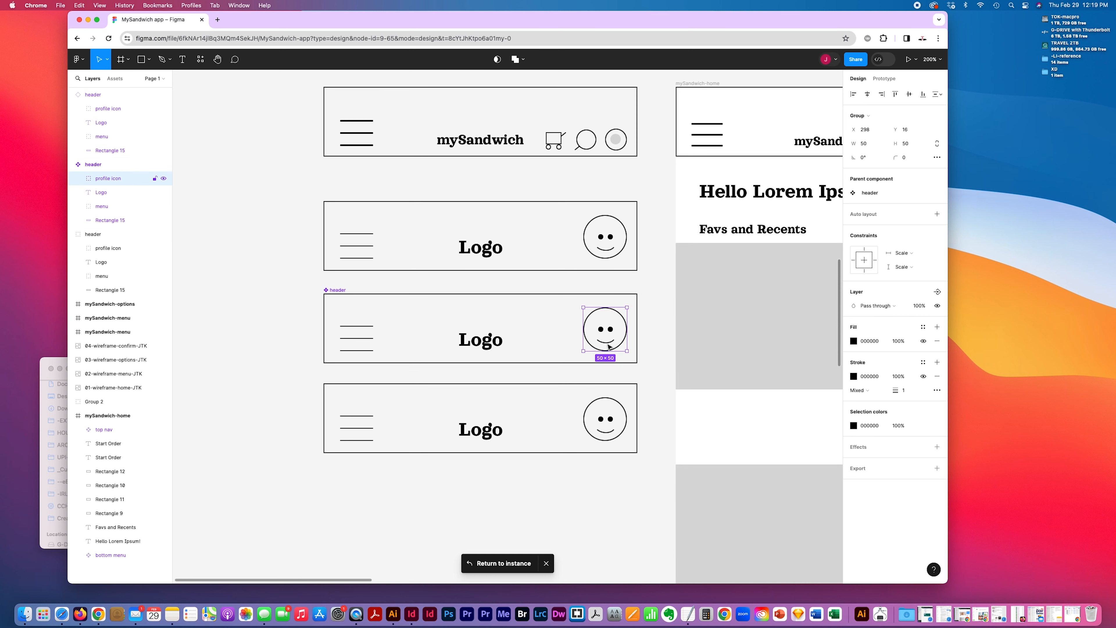
left_click(79, 181)
left_click(120, 192)
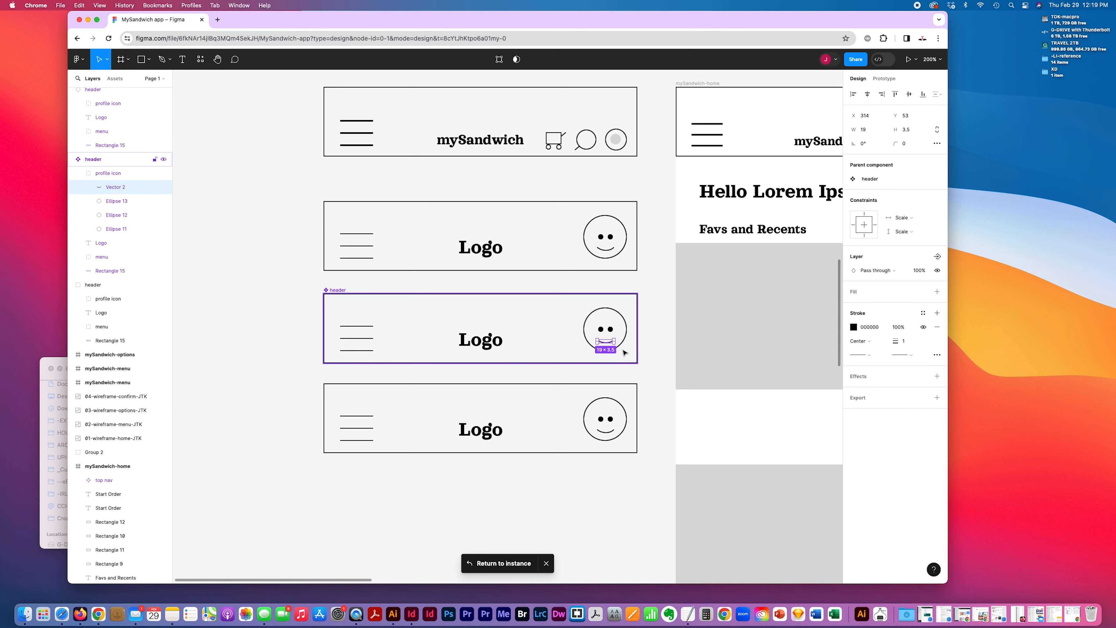
key("Delete")
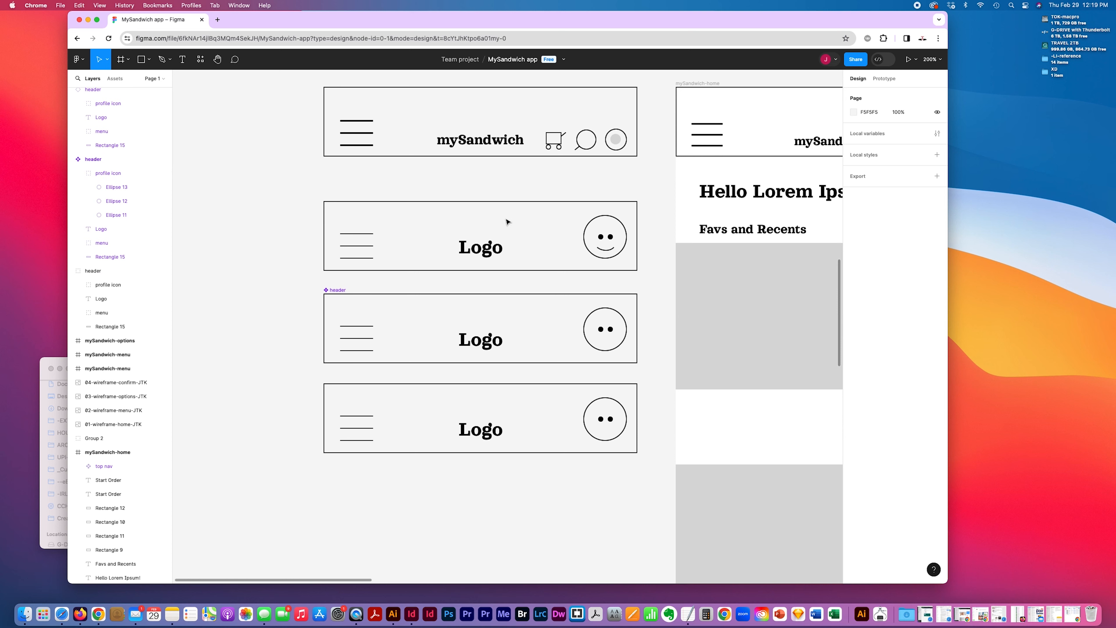
- Draw a straight horizontal line about 11 wide below the eyes as the mouth in the main header component
left_click(149, 59)
left_click(126, 91)
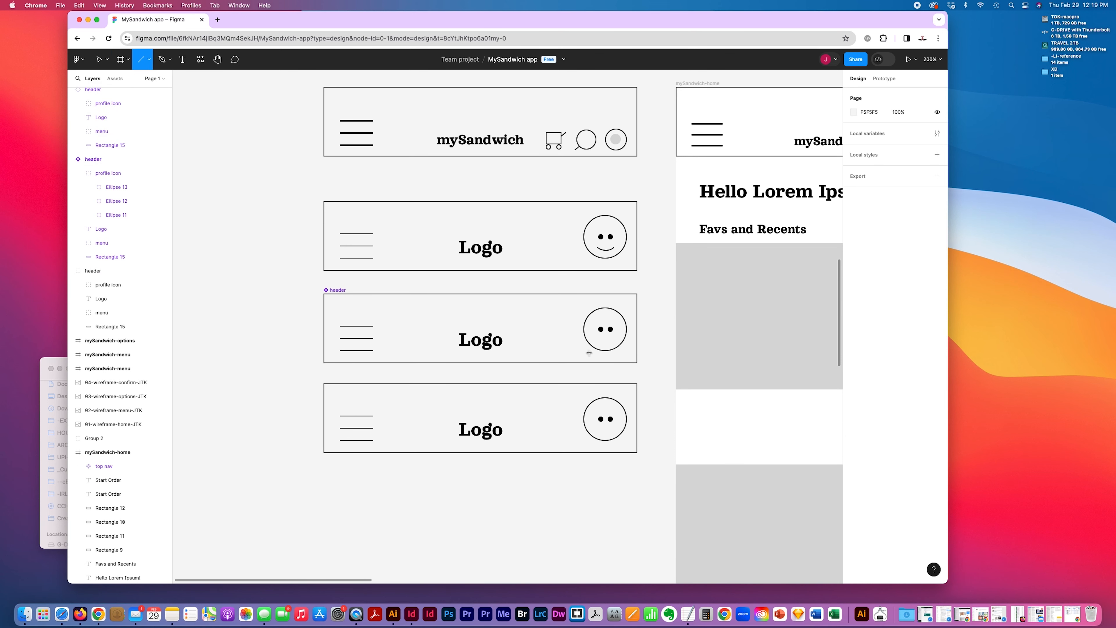
left_click_drag(601, 341, 610, 341)
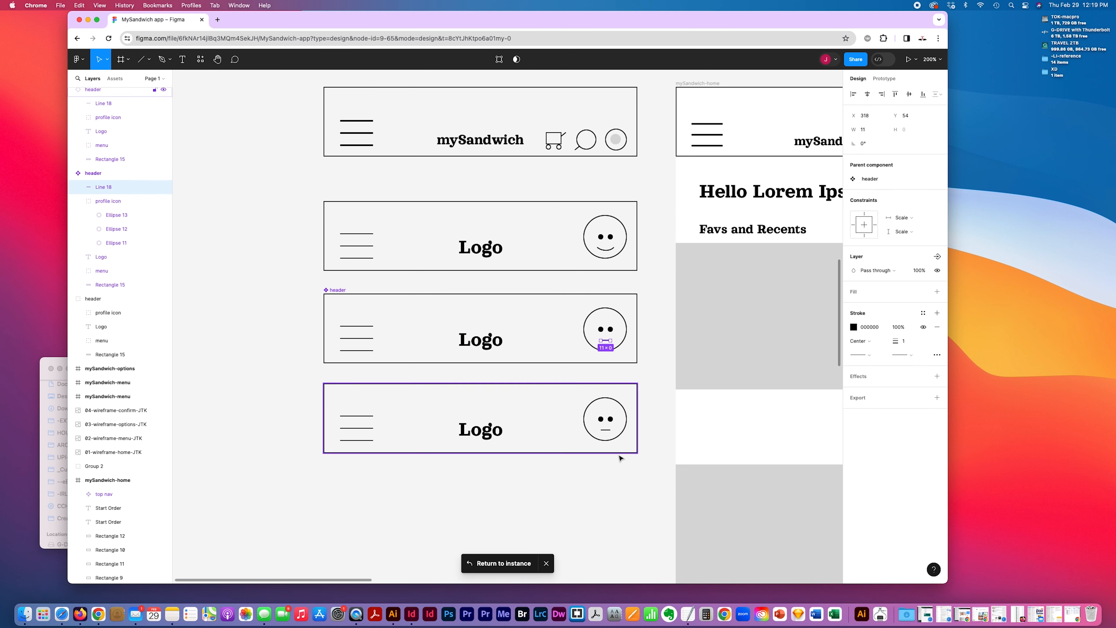
left_click(236, 199)
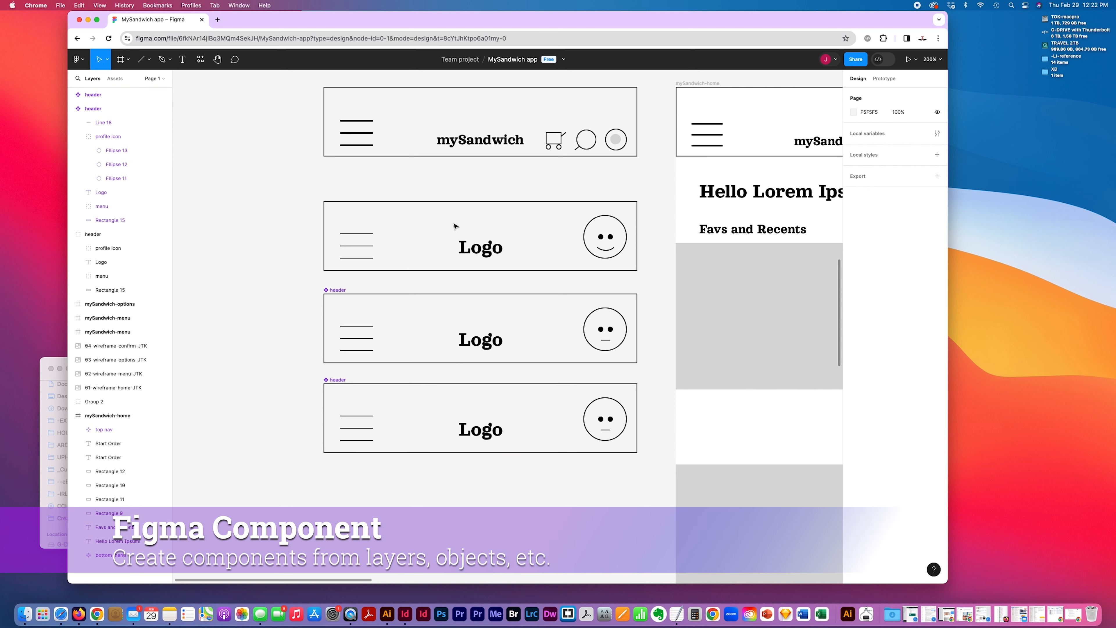
- Select the plain header group and then the main header component to compare them
left_click(526, 236)
left_click(602, 239)
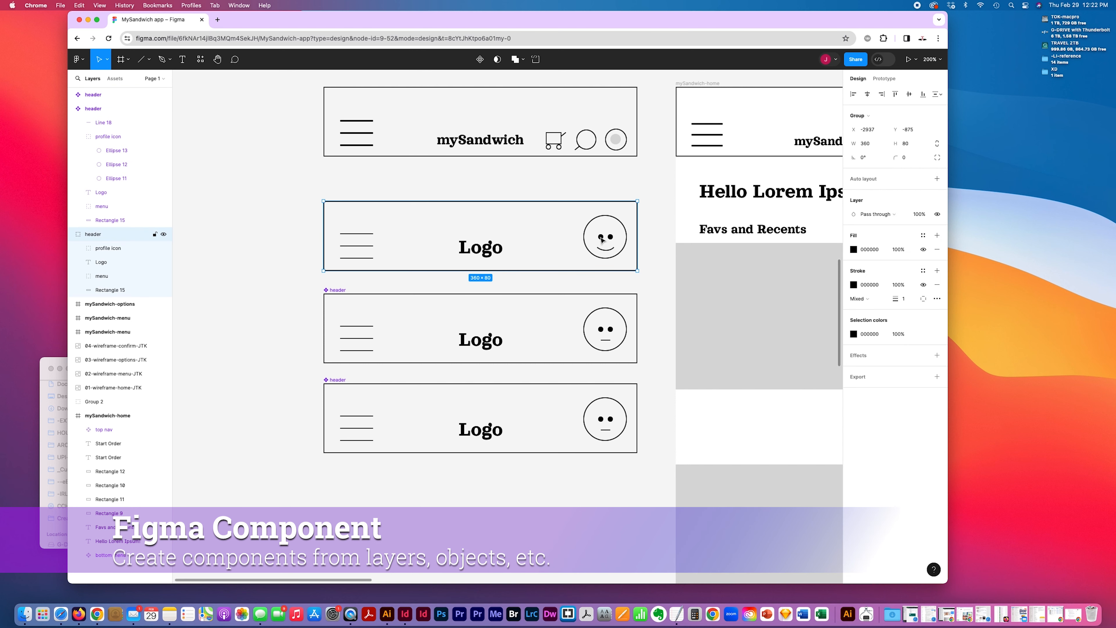
left_click(617, 334)
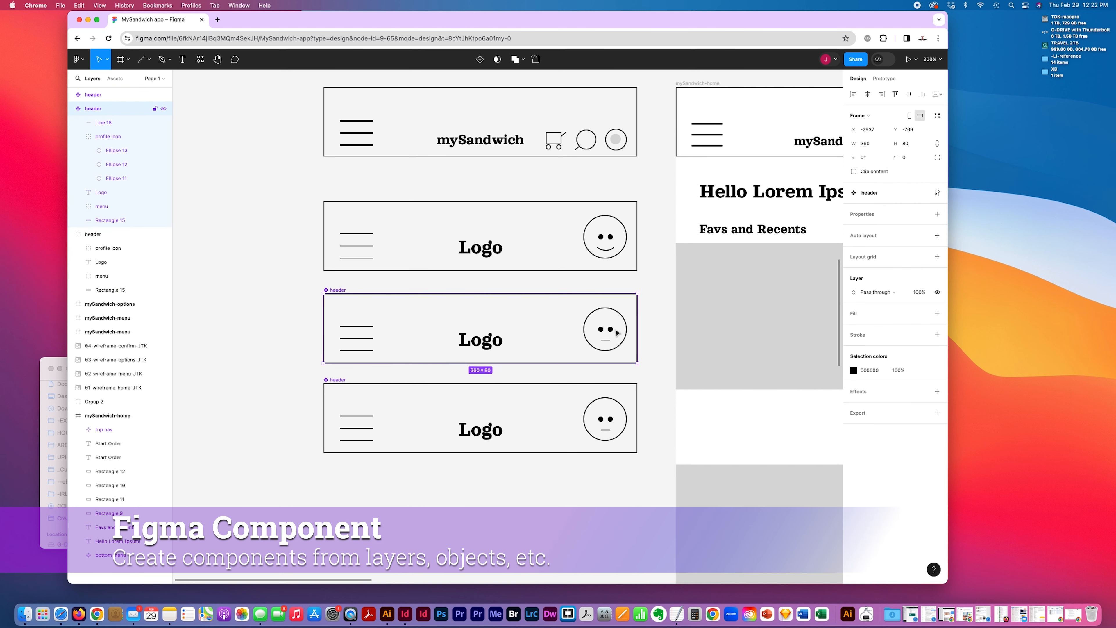
- Zoom out to 100% and examine the header versions, the mySandwich screens and the top nav component on the mySandwich-home frame
key("Escape")
scroll(496, 406, "right", 5)
scroll(496, 407, "up", 2)
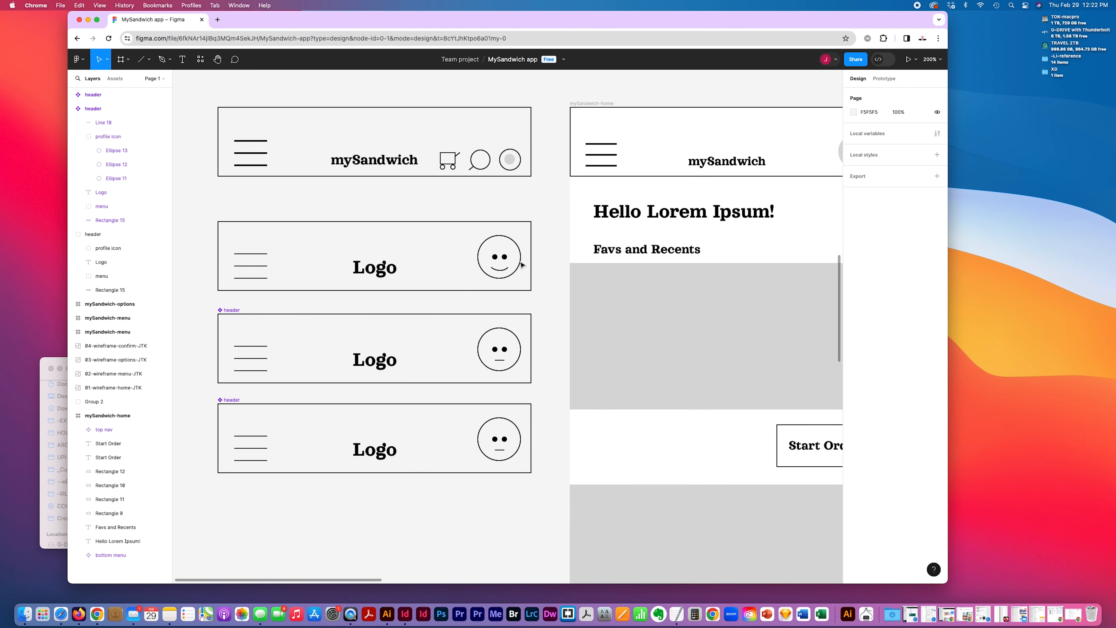
left_click(530, 250)
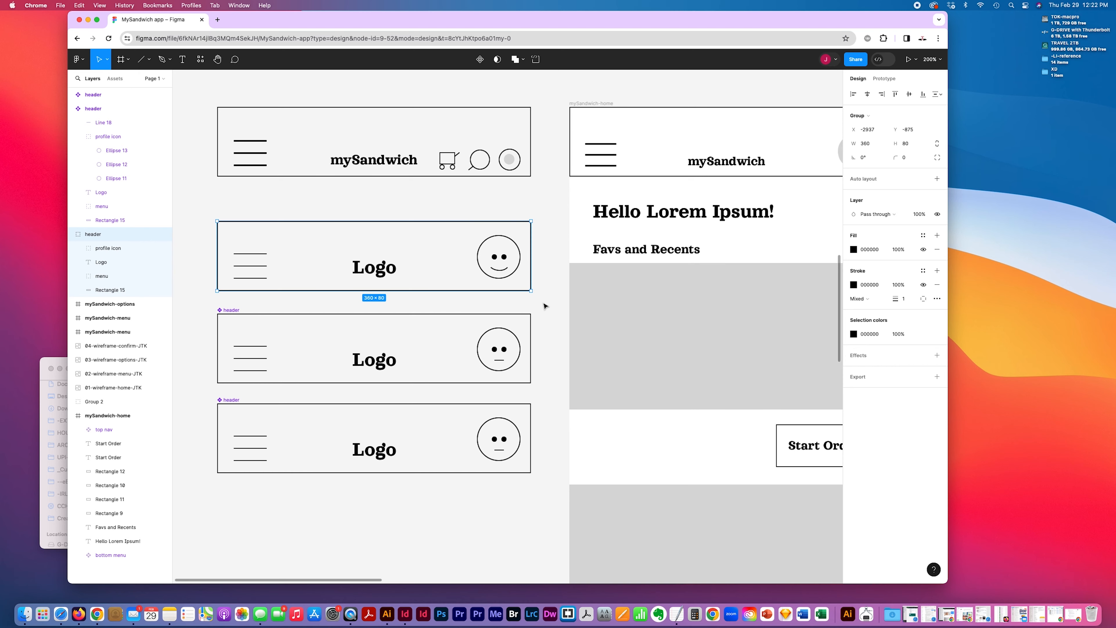
scroll(544, 305, "right", 4)
scroll(544, 305, "right", 15)
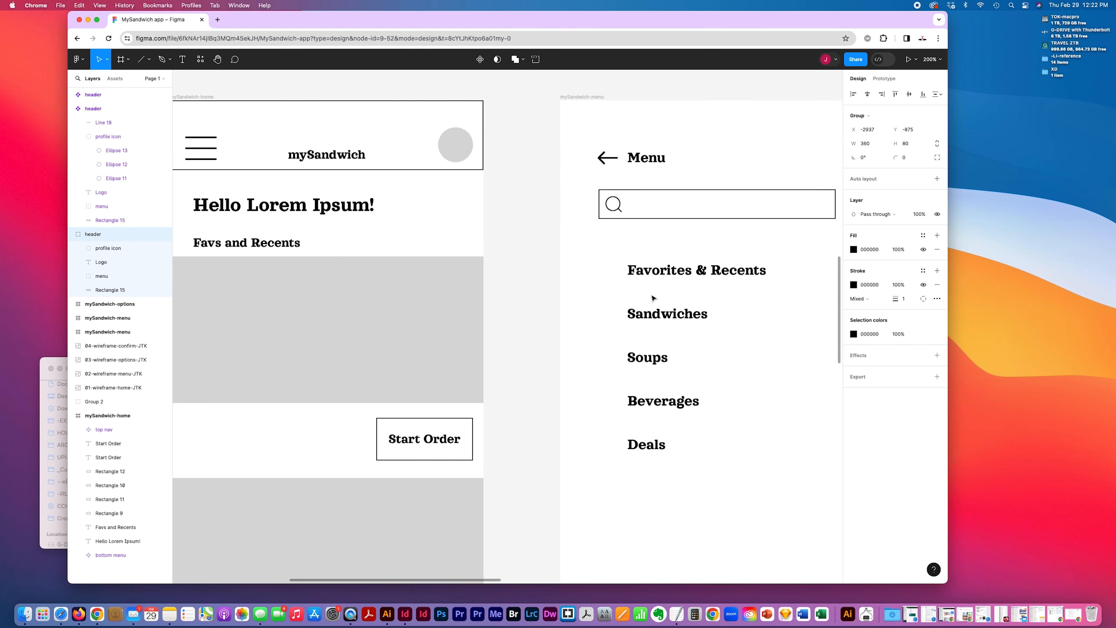
left_click(943, 60)
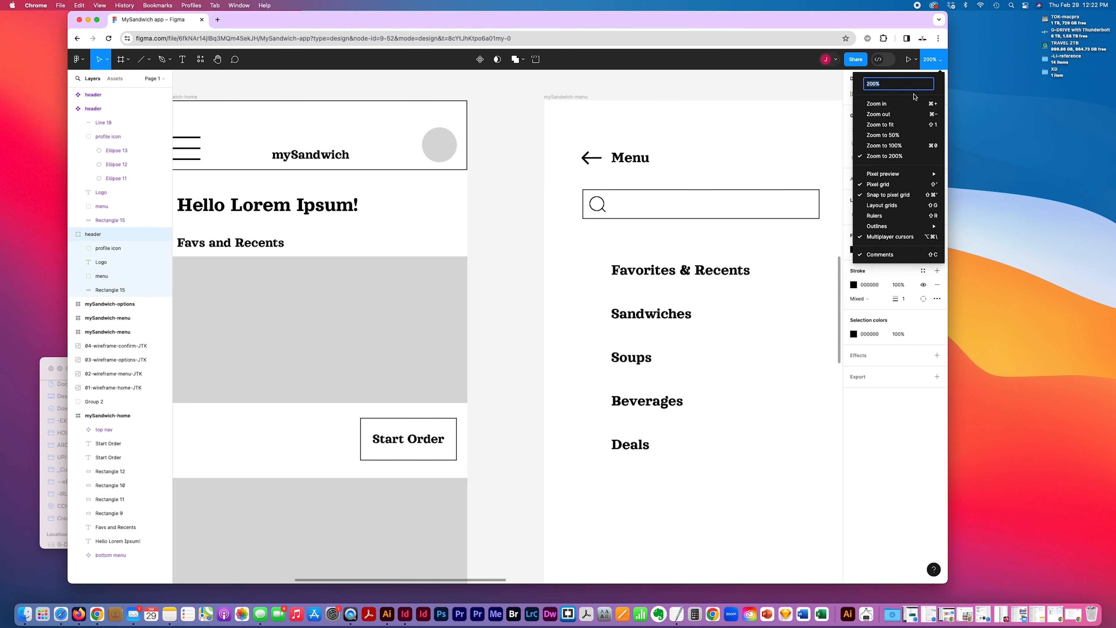
left_click(878, 114)
scroll(686, 212, "down", 5)
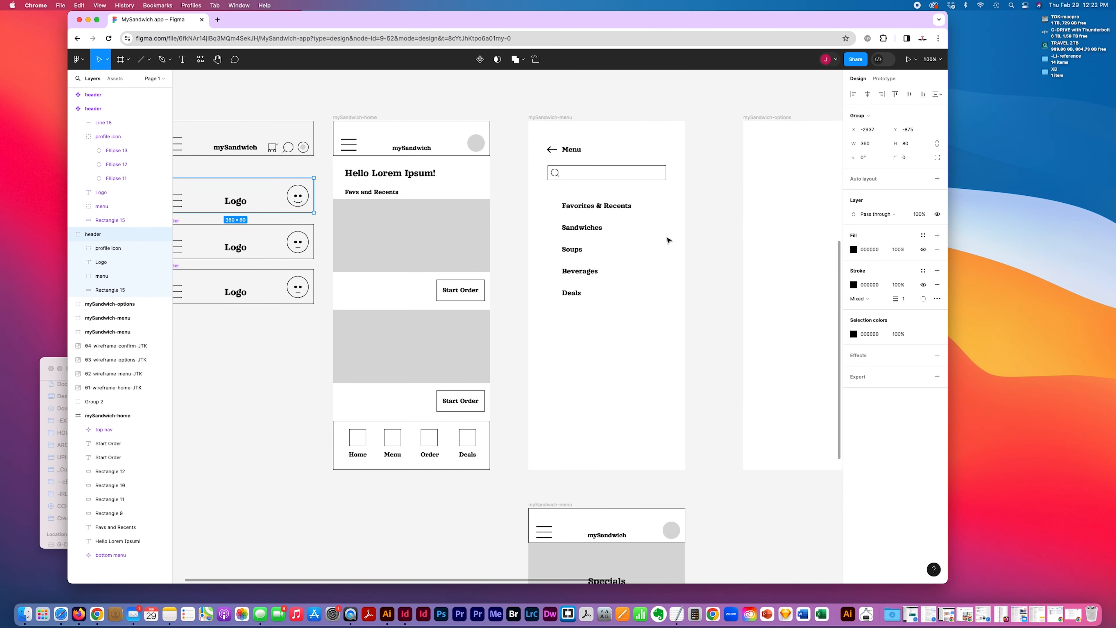
scroll(667, 240, "right", 10)
scroll(667, 240, "left", 5)
scroll(667, 240, "up", 6)
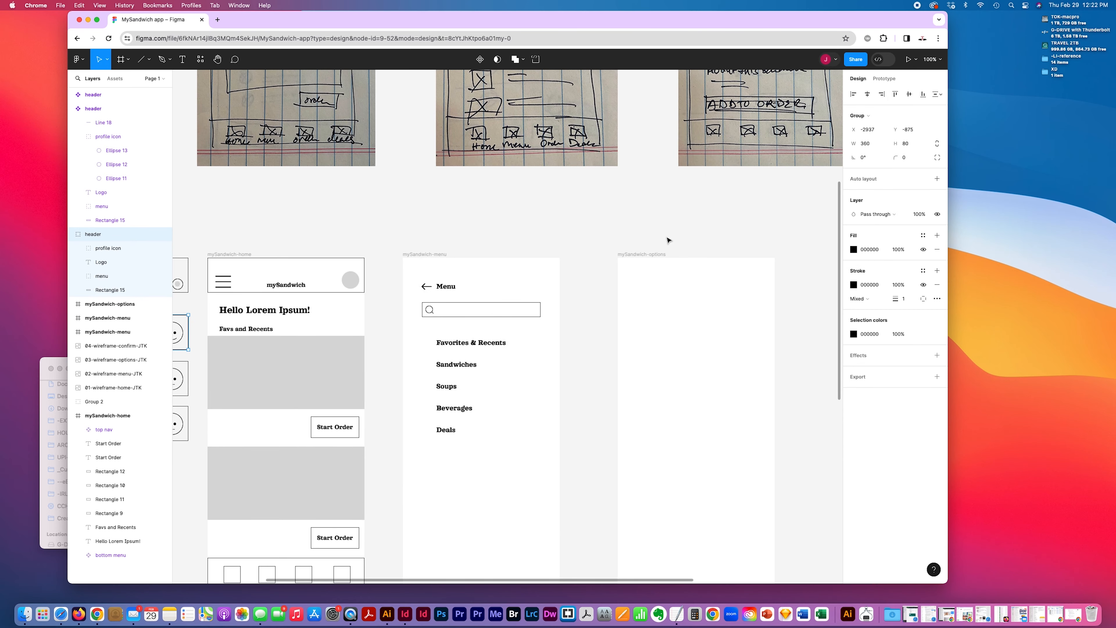
scroll(667, 240, "up", 5)
scroll(667, 241, "down", 6)
scroll(667, 240, "left", 5)
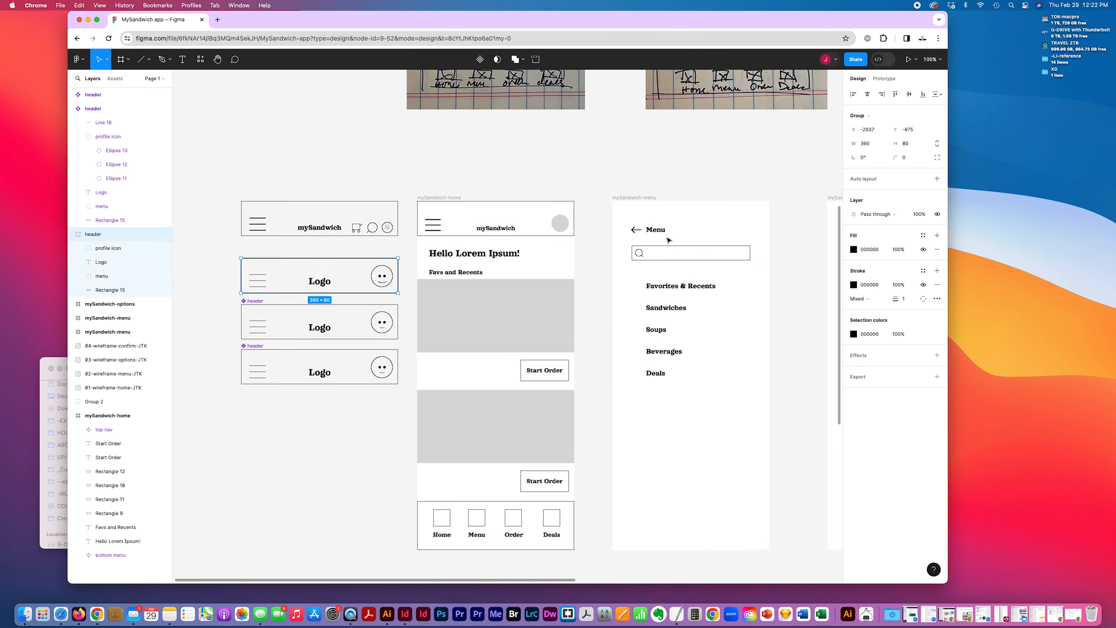
scroll(668, 240, "left", 2)
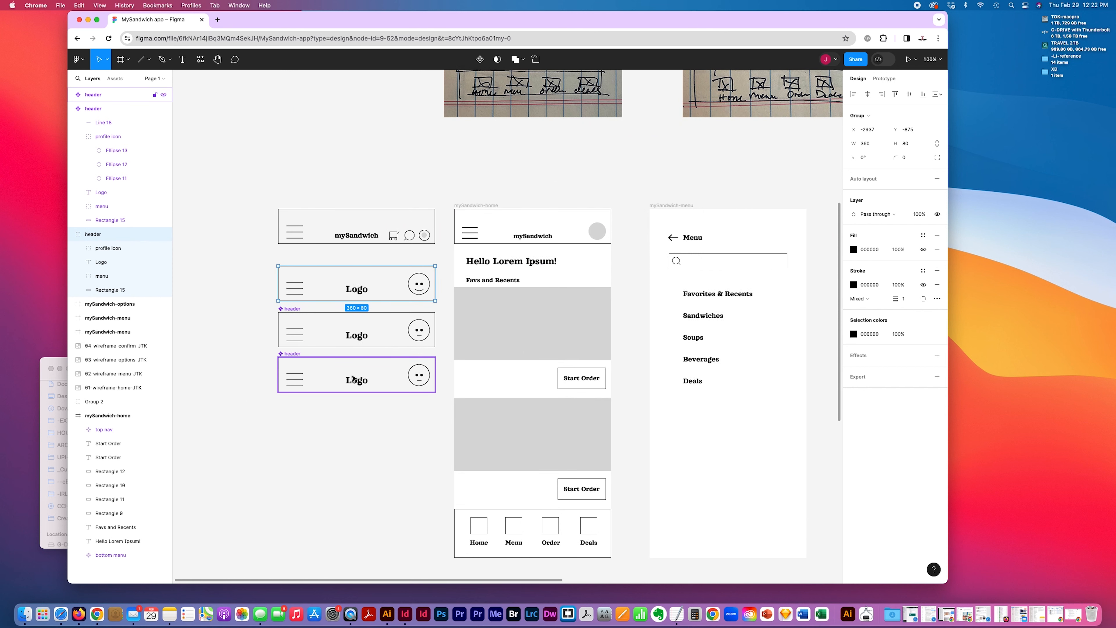
left_click(518, 235)
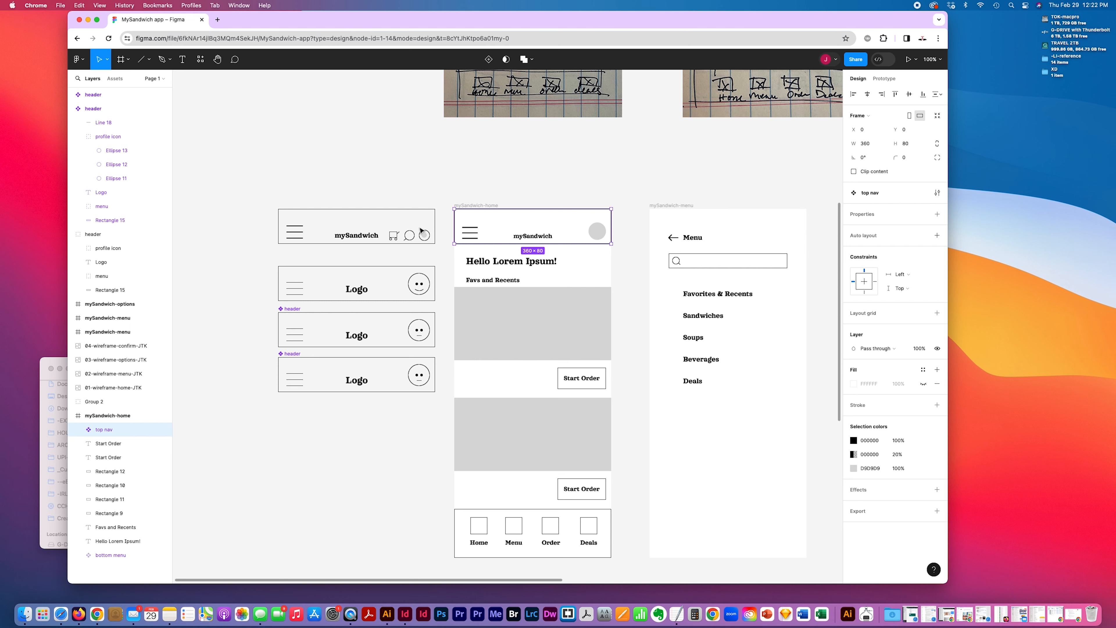
- Move the 03-wireframe-options-JTK sketch down beside the empty mySandwich-options frame, aligned with the frame's upper edge
scroll(421, 230, "right", 10)
scroll(421, 231, "up", 8)
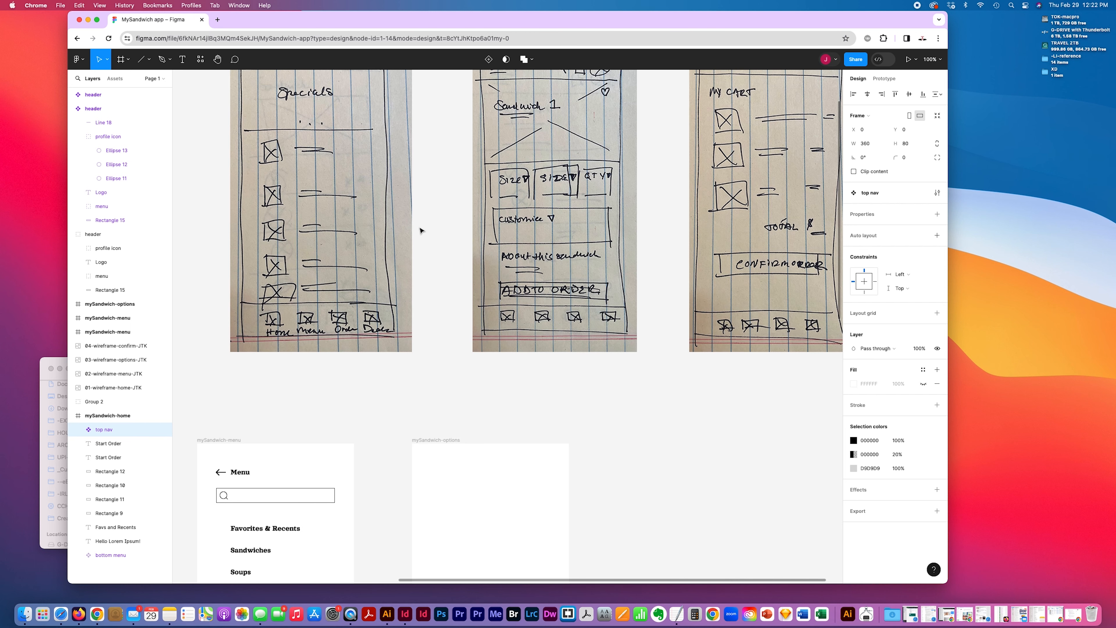
scroll(421, 231, "down", 3)
scroll(421, 231, "left", 3)
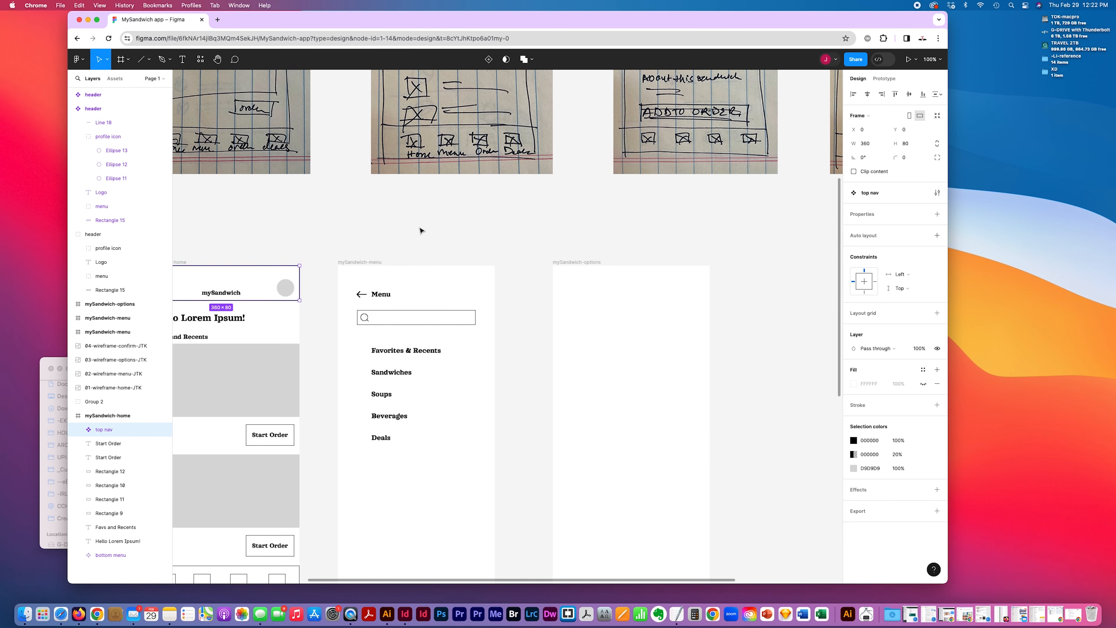
scroll(421, 231, "right", 3)
scroll(421, 230, "up", 4)
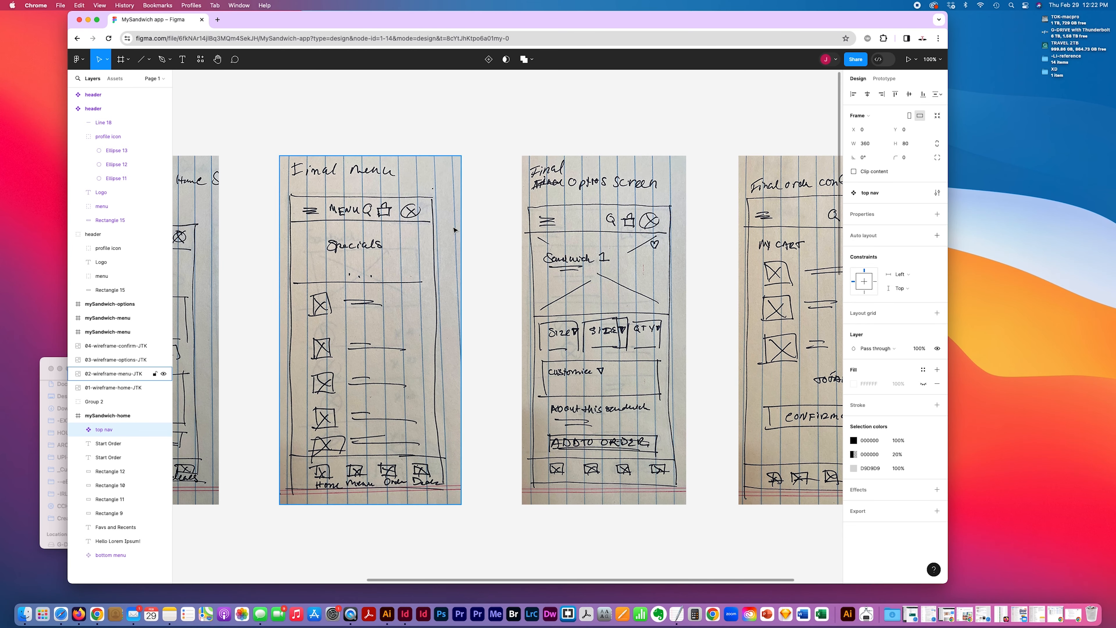
scroll(454, 230, "down", 4)
mouse_move(612, 189)
left_mouse_down()
mouse_move(767, 626)
mouse_move(721, 522)
mouse_move(723, 547)
left_mouse_up()
scroll(787, 516, "down", 4)
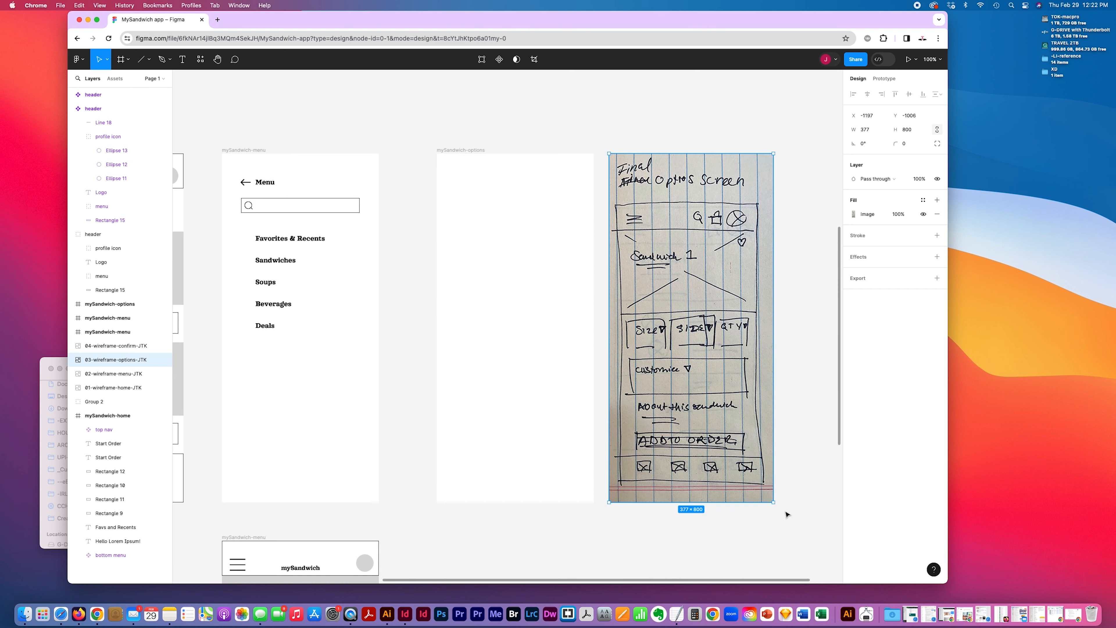
- Copy the top nav component from mySandwich-home to the top of the mySandwich-options frame at X 0, Y 0
scroll(787, 514, "left", 1)
scroll(787, 515, "left", 8)
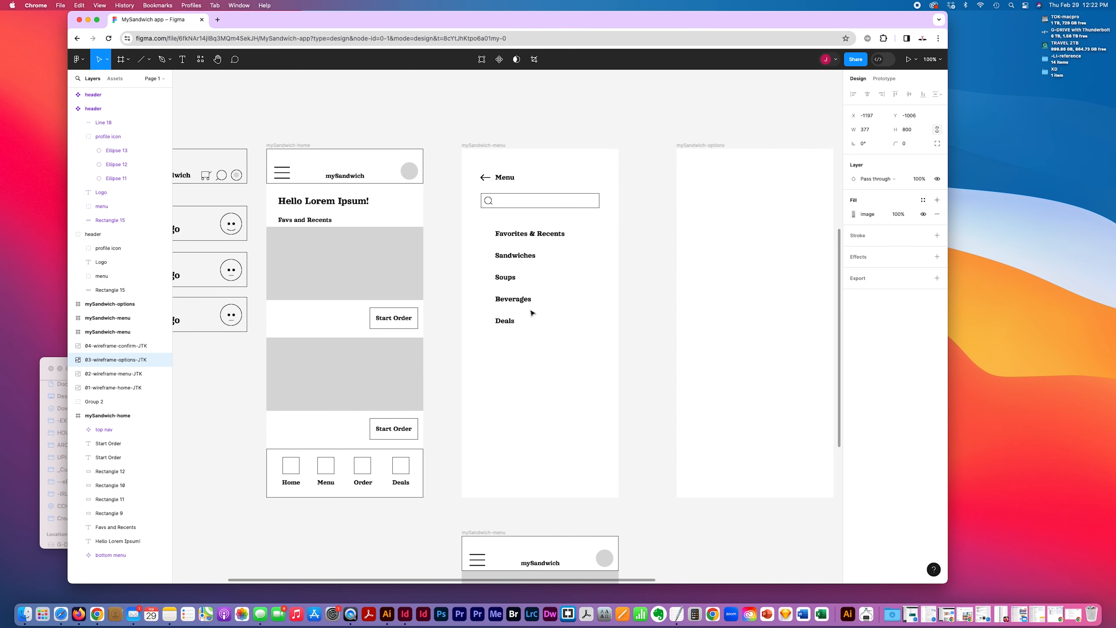
left_click_drag(358, 173, 752, 179)
scroll(747, 262, "right", 5)
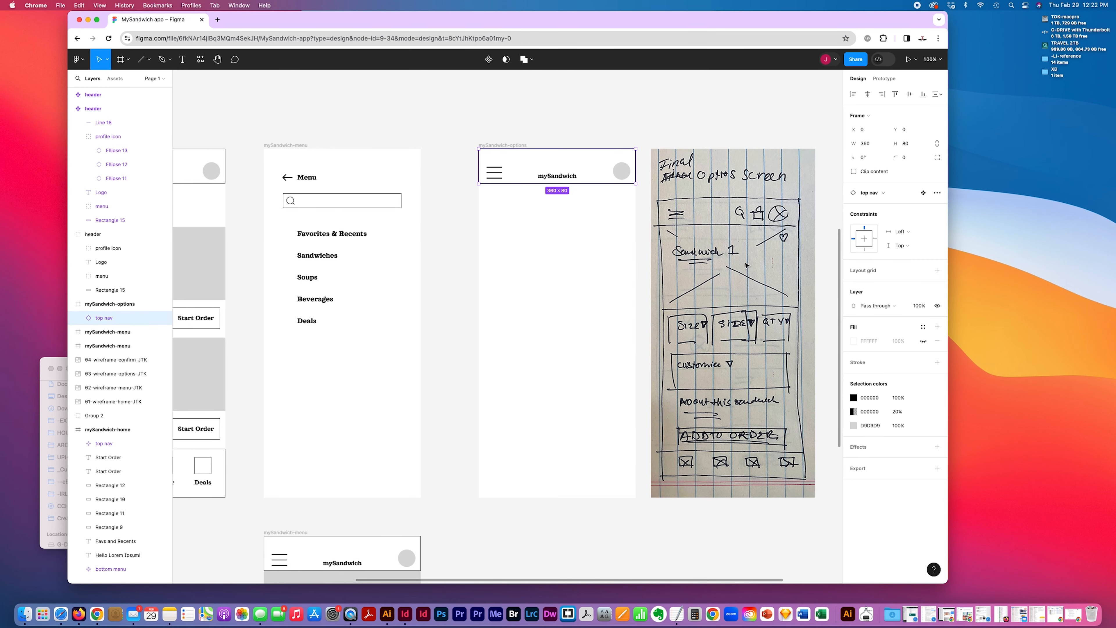
- Copy the gray Specials banner with its title and dots from the lower mySandwich-menu frame into the mySandwich-options frame
scroll(745, 266, "down", 5)
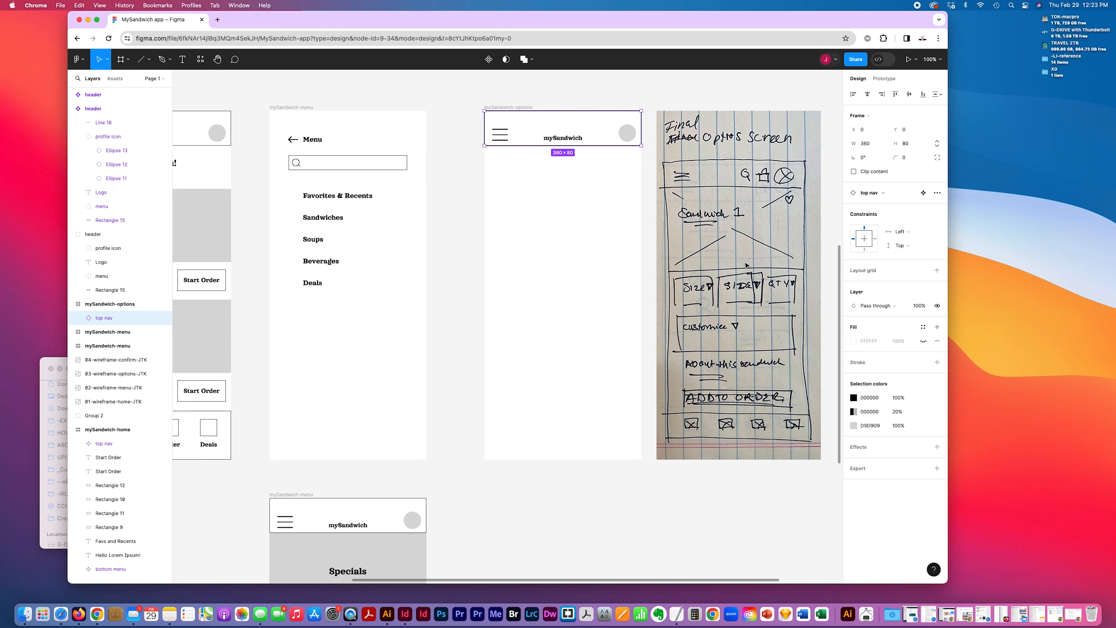
scroll(746, 265, "right", 1)
scroll(746, 265, "down", 2)
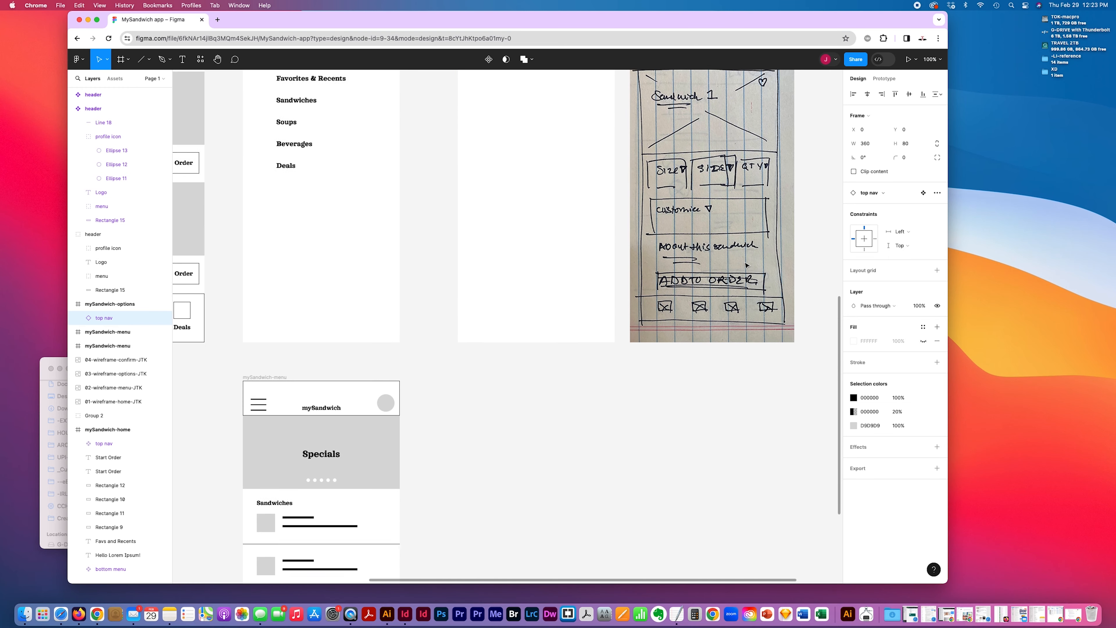
scroll(746, 265, "down", 3)
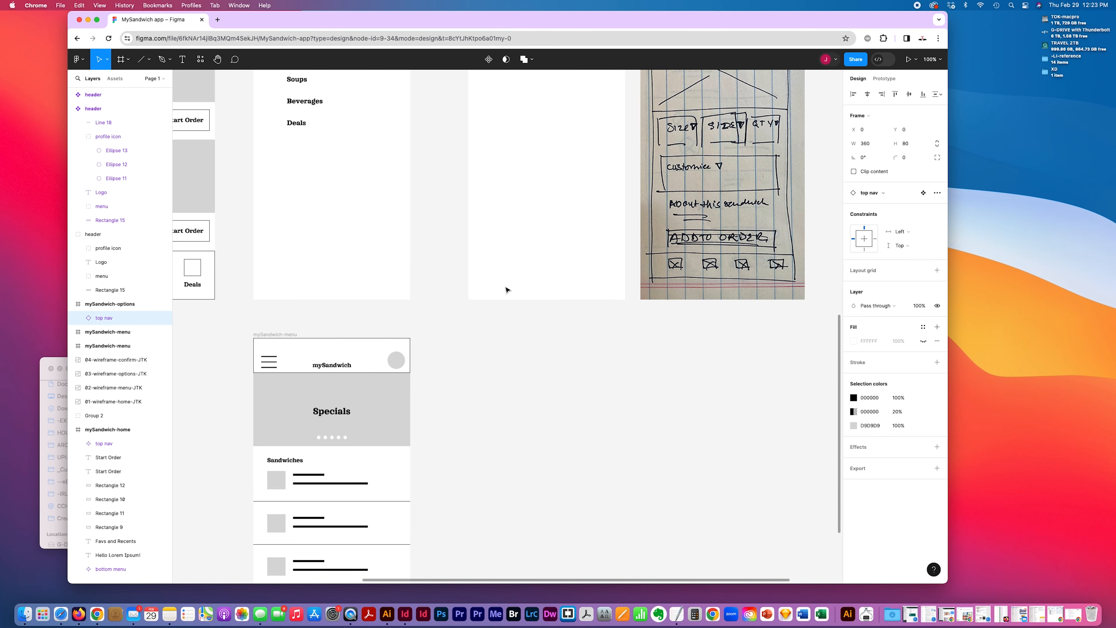
scroll(515, 279, "left", 1)
scroll(298, 401, "up", 3)
left_click_drag(254, 426, 473, 491)
left_click(301, 461)
left_click_drag(301, 460, 614, 152)
scroll(622, 312, "up", 5)
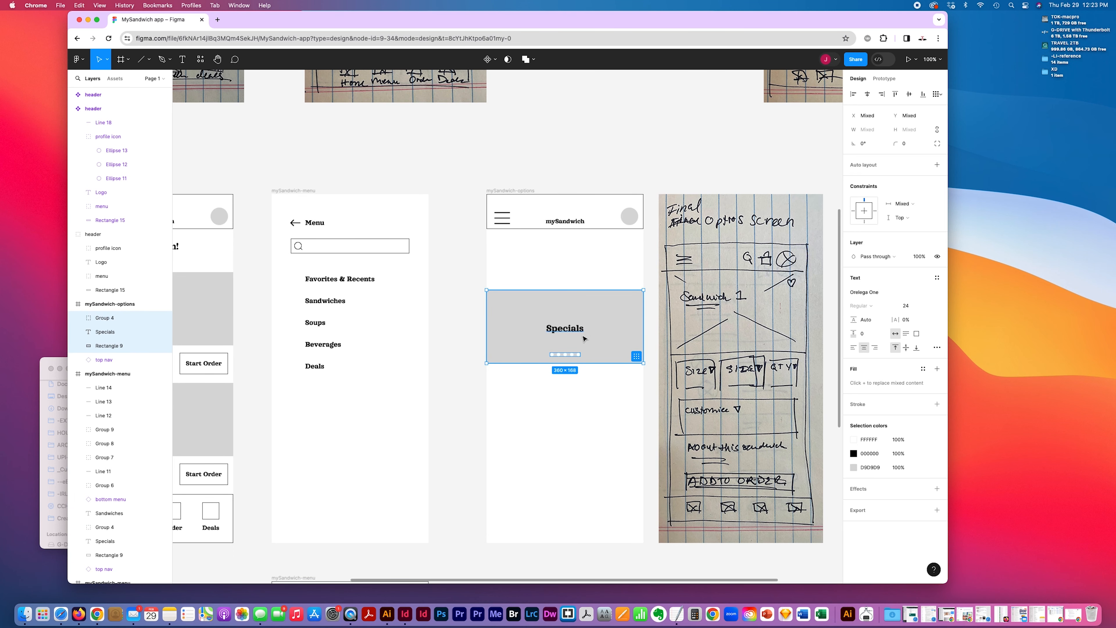
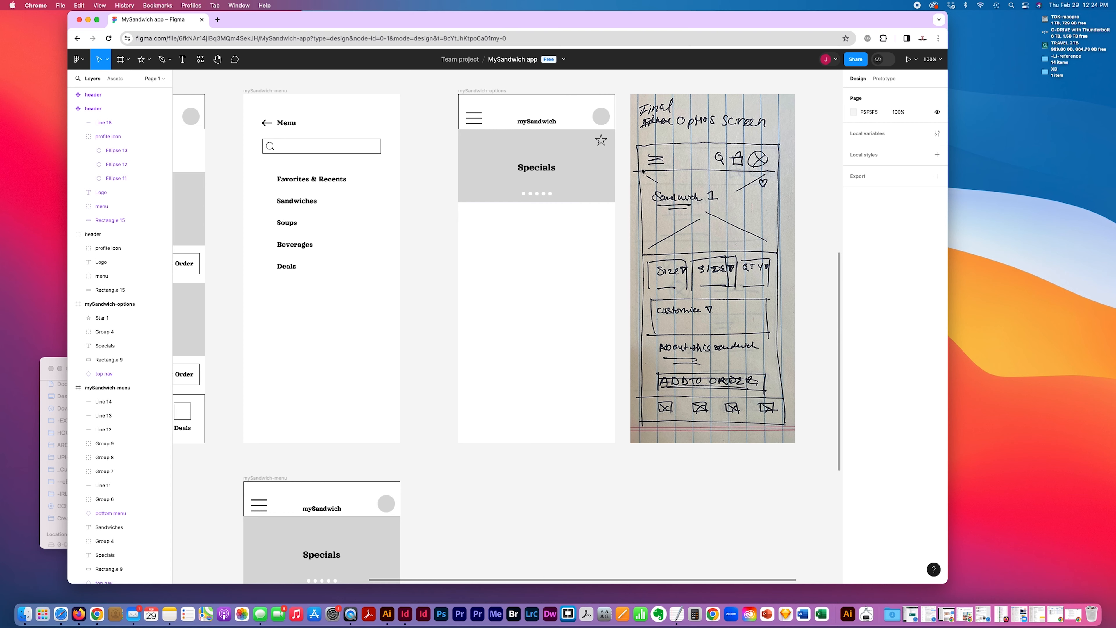
- Copy the upper Start Order label and its outline from mySandwich-home to just below the Specials banner in mySandwich-options
scroll(642, 172, "up", 3)
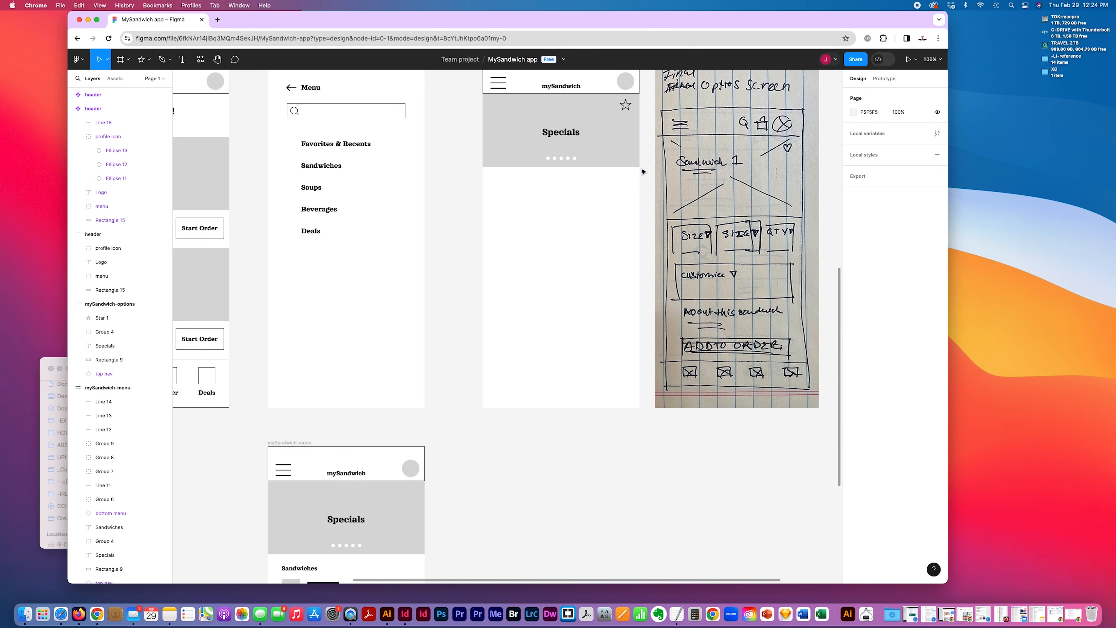
scroll(612, 202, "down", 2)
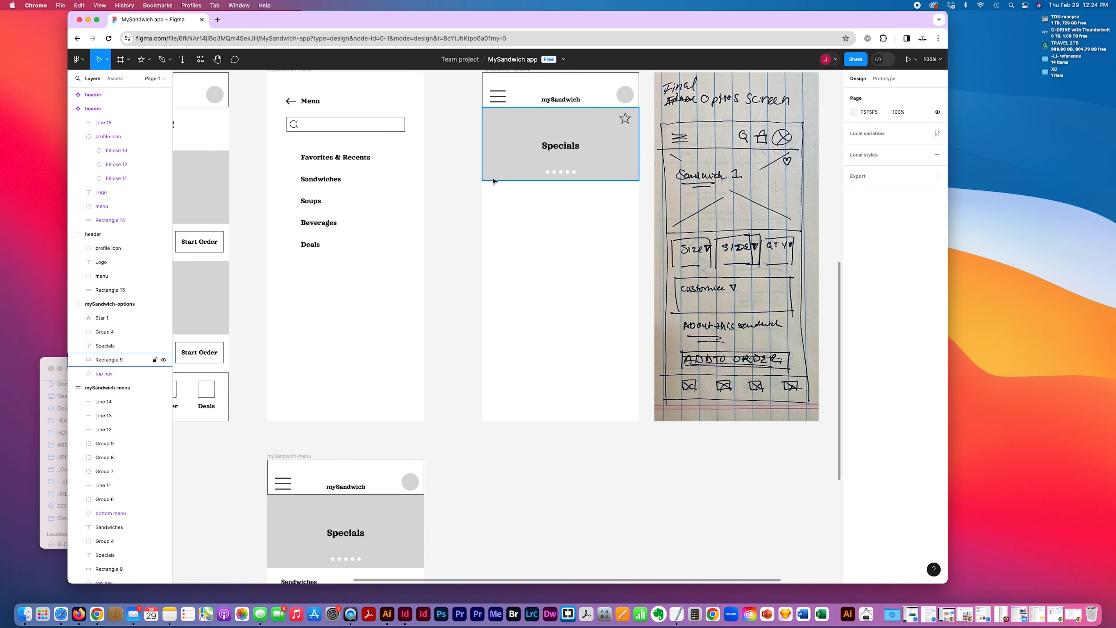
scroll(461, 190, "left", 5)
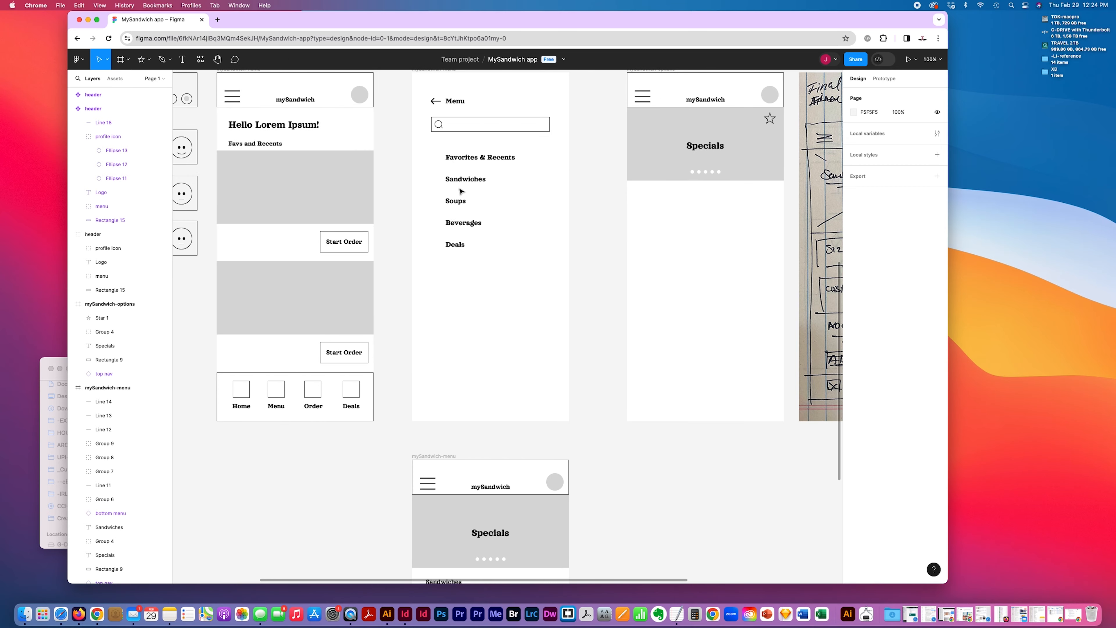
scroll(460, 191, "right", 4)
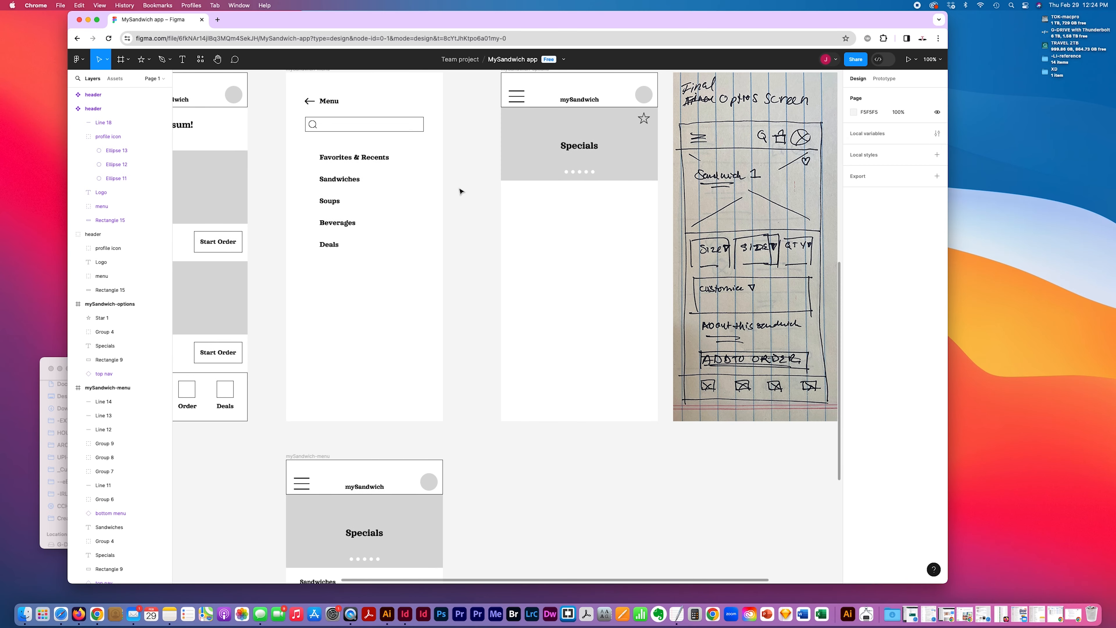
left_click(217, 247)
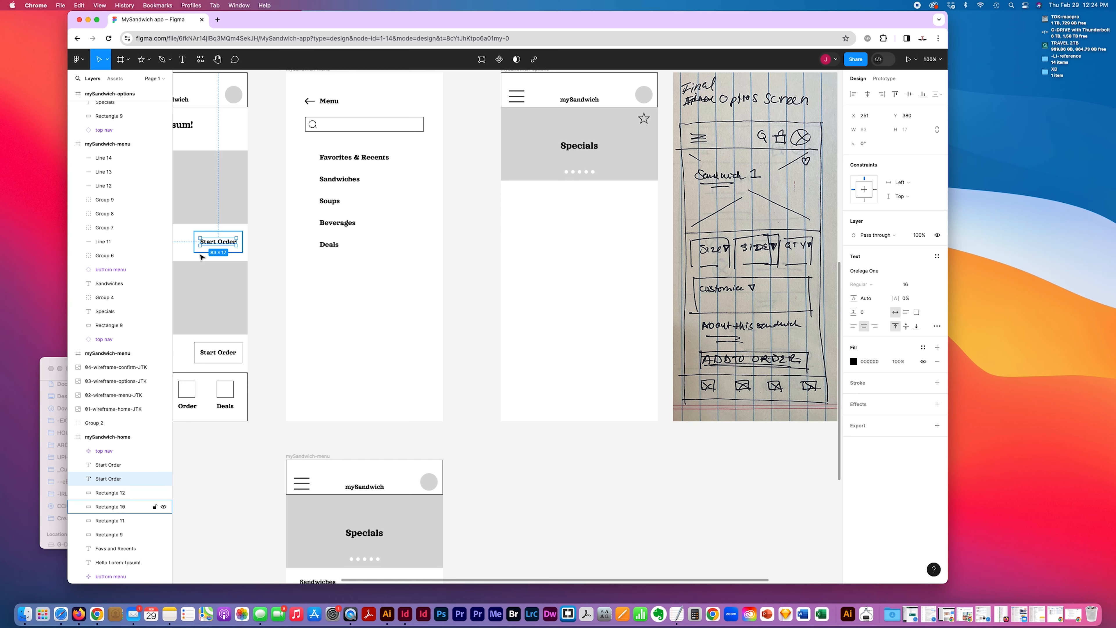
left_click_drag(216, 245, 531, 203)
left_click(550, 239)
- Resize the copied button outline, Rectangle 18, in the mySandwich-options frame to 100 wide by 100 high
left_click(544, 201)
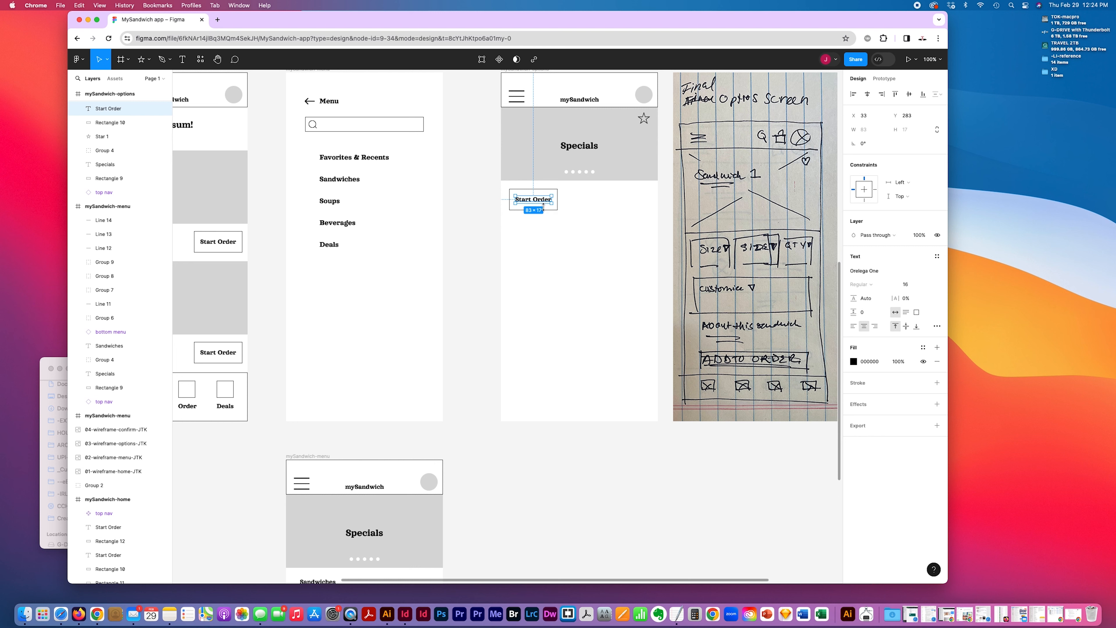
left_click(539, 212)
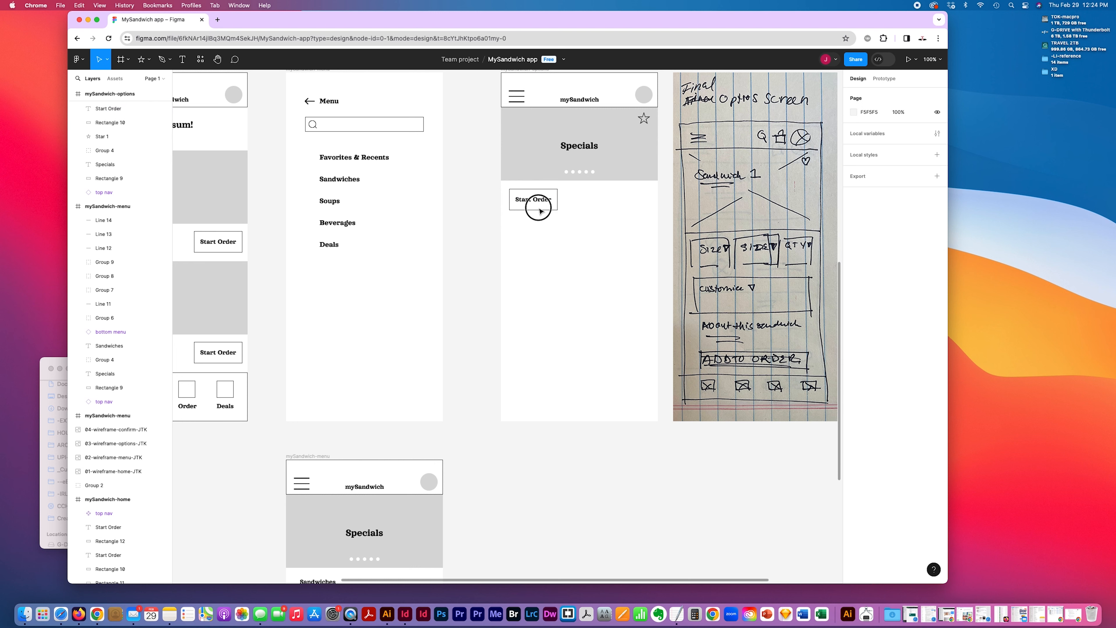
left_click(545, 211)
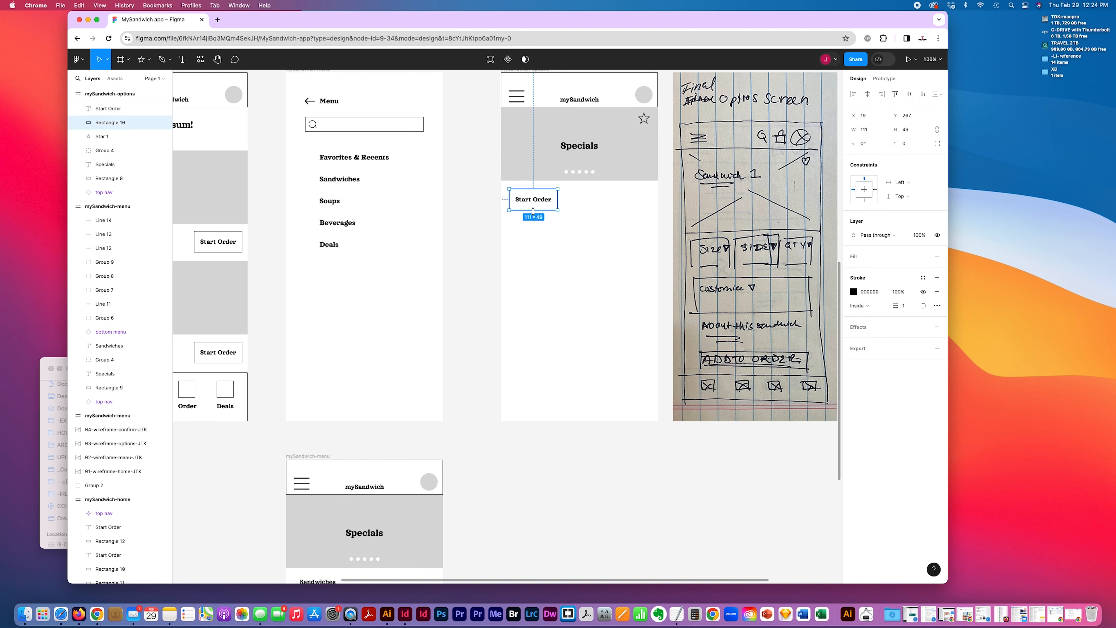
left_click_drag(533, 211, 531, 227)
left_click(873, 130)
double_click(873, 132)
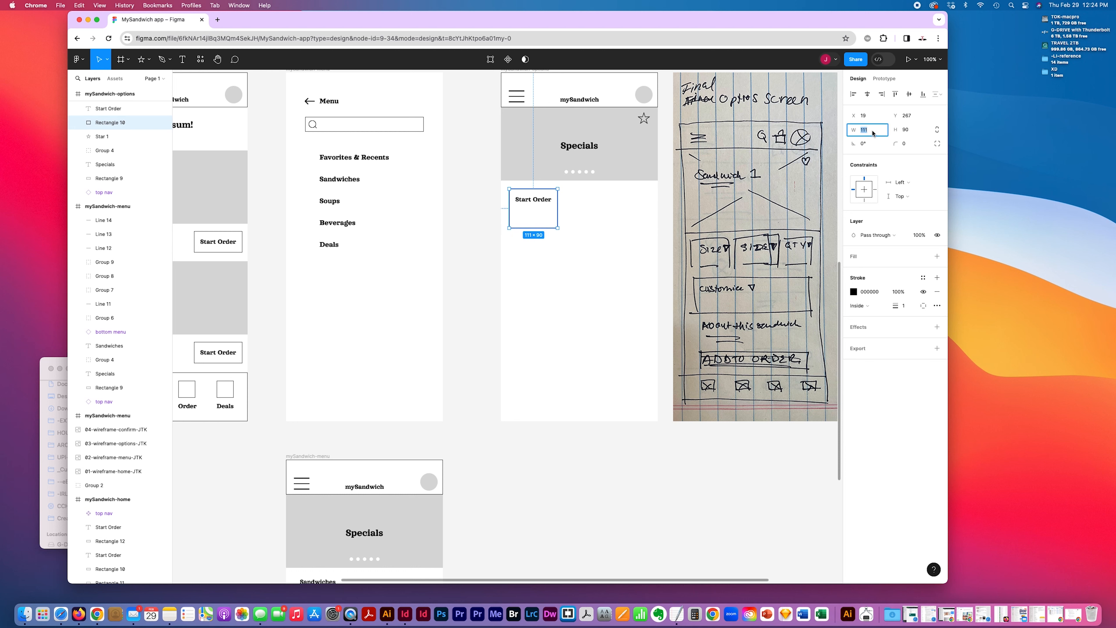
type("100")
key("Tab")
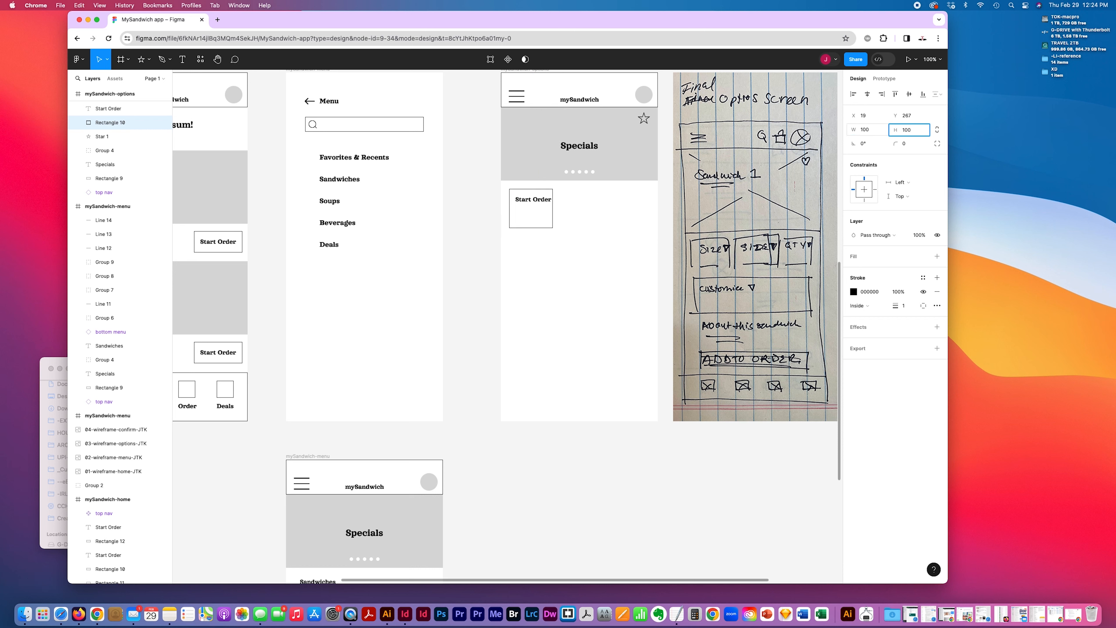
key("Tab")
left_click(616, 284)
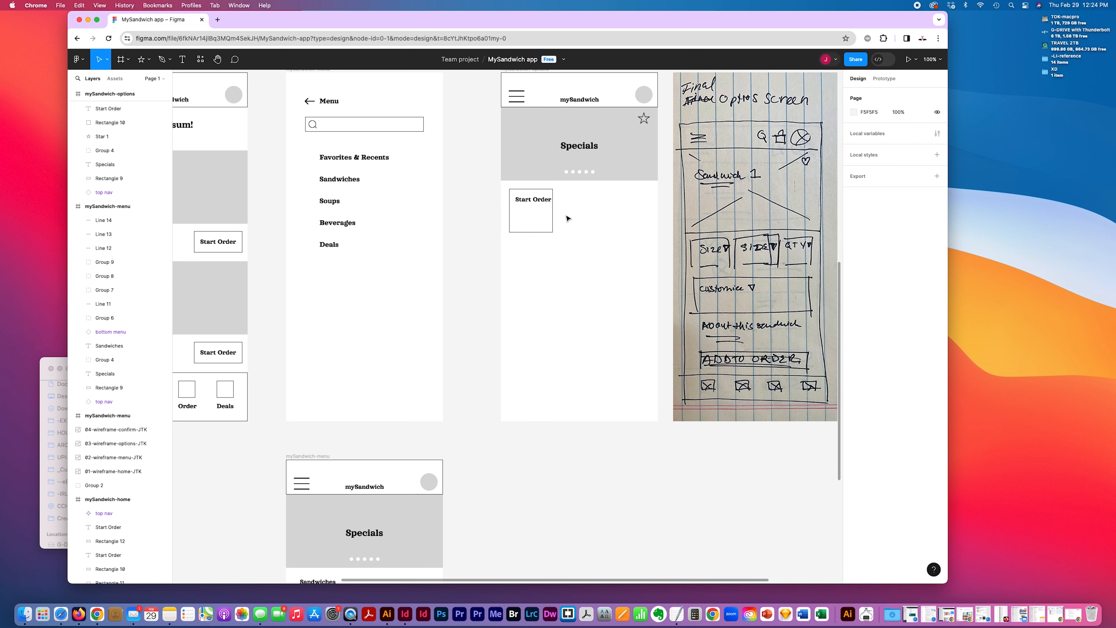
- Center the Start Order label horizontally in the square box at X 28, Y 304 and change its text to "Size"
left_click(539, 204)
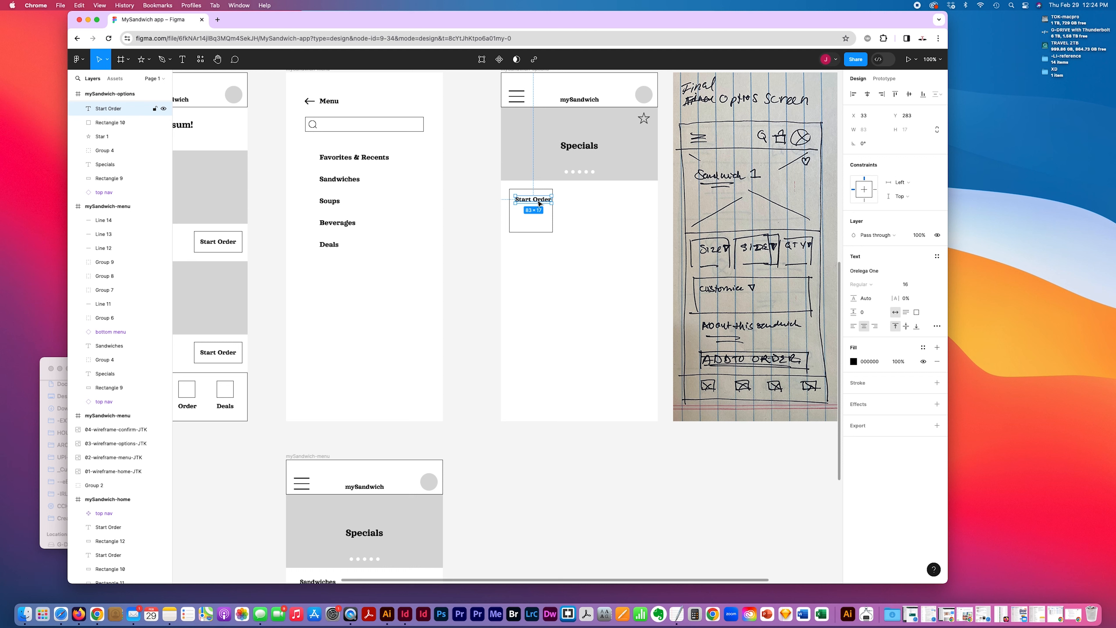
left_click_drag(540, 203, 532, 215)
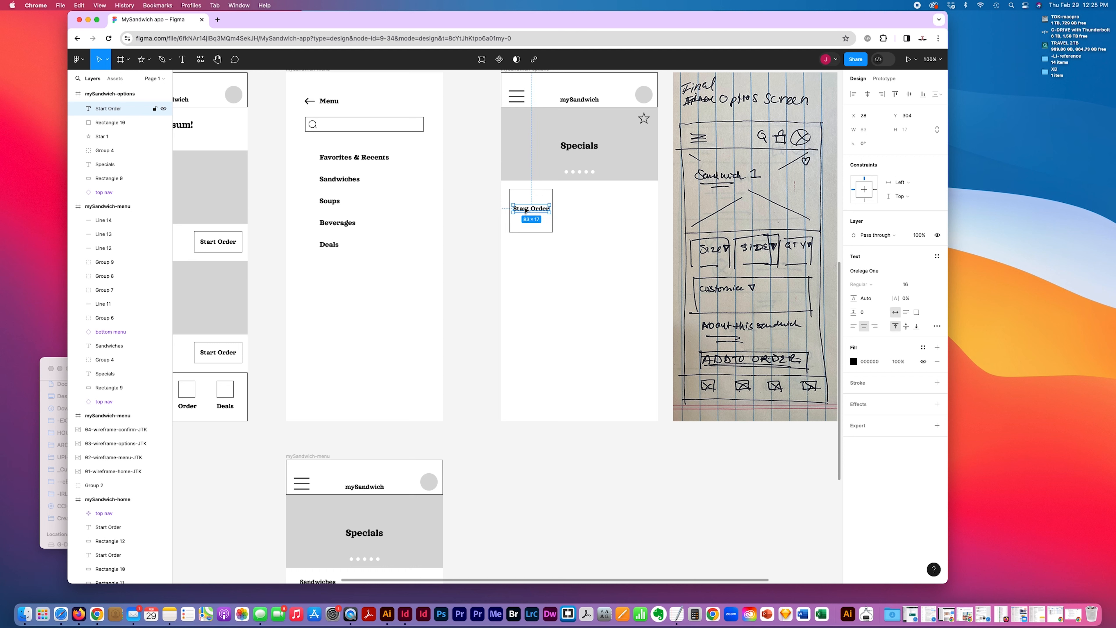
double_click(526, 210)
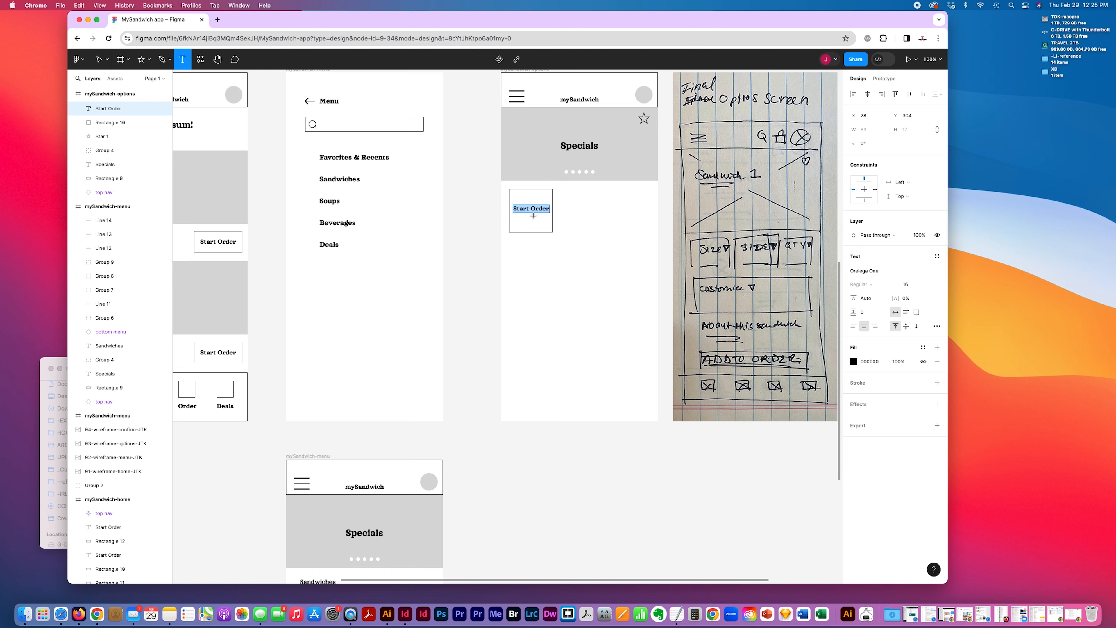
type("Size")
key("Escape")
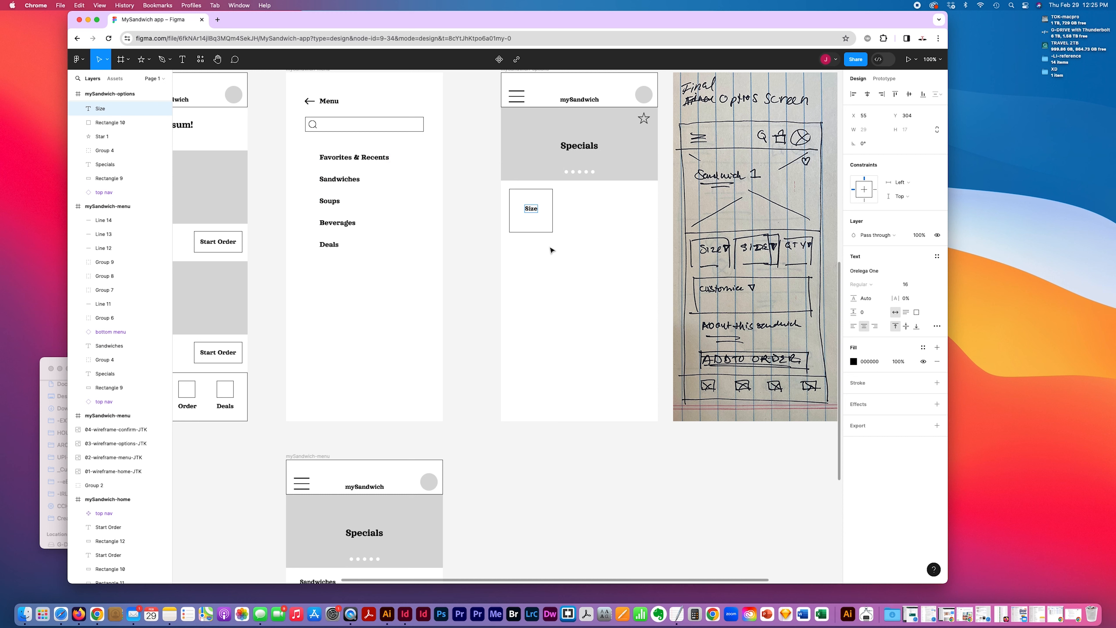
- Move the Size label to the left part of its box and place a 21 by 21 downward-pointing triangle beside it
left_click(531, 210)
left_click_drag(532, 210, 523, 211)
left_click(150, 61)
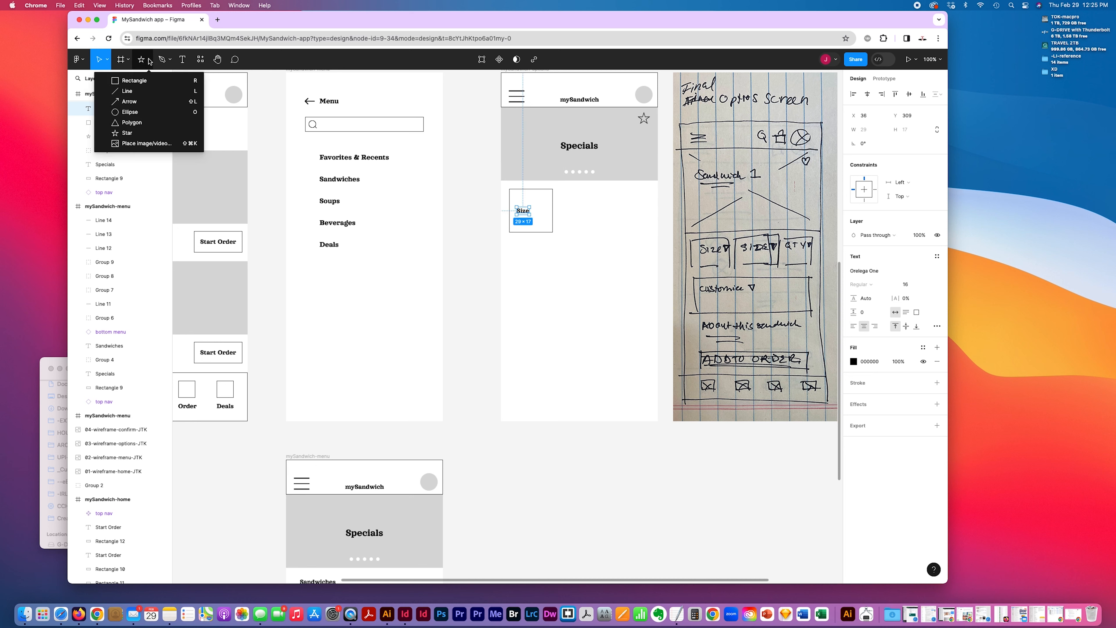
left_click(132, 122)
left_click_drag(528, 256, 539, 263)
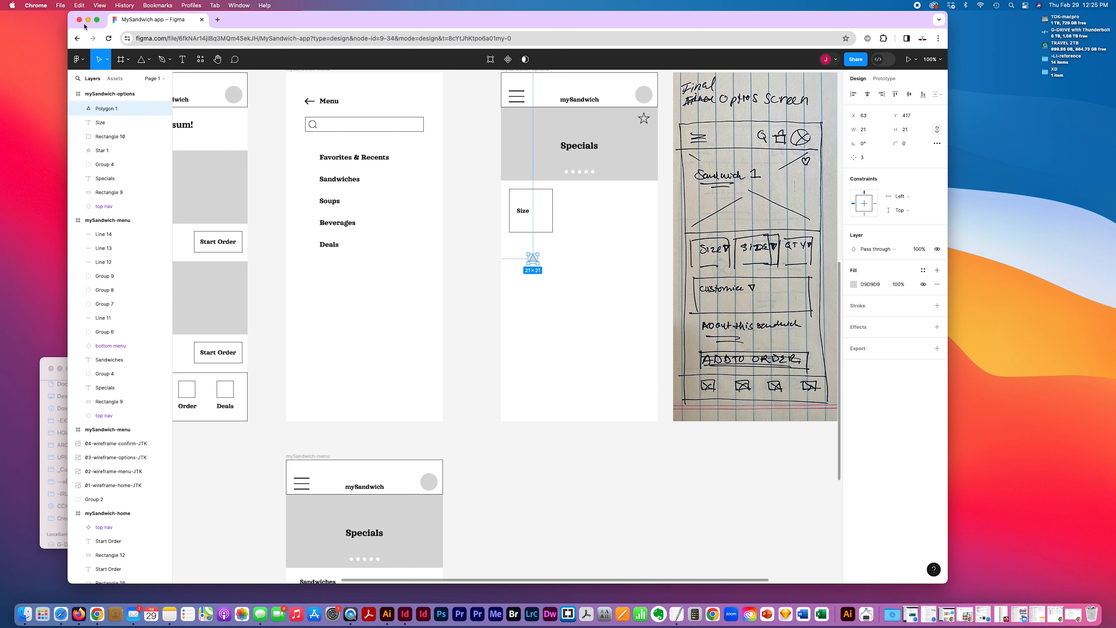
left_click_drag(542, 251, 541, 214)
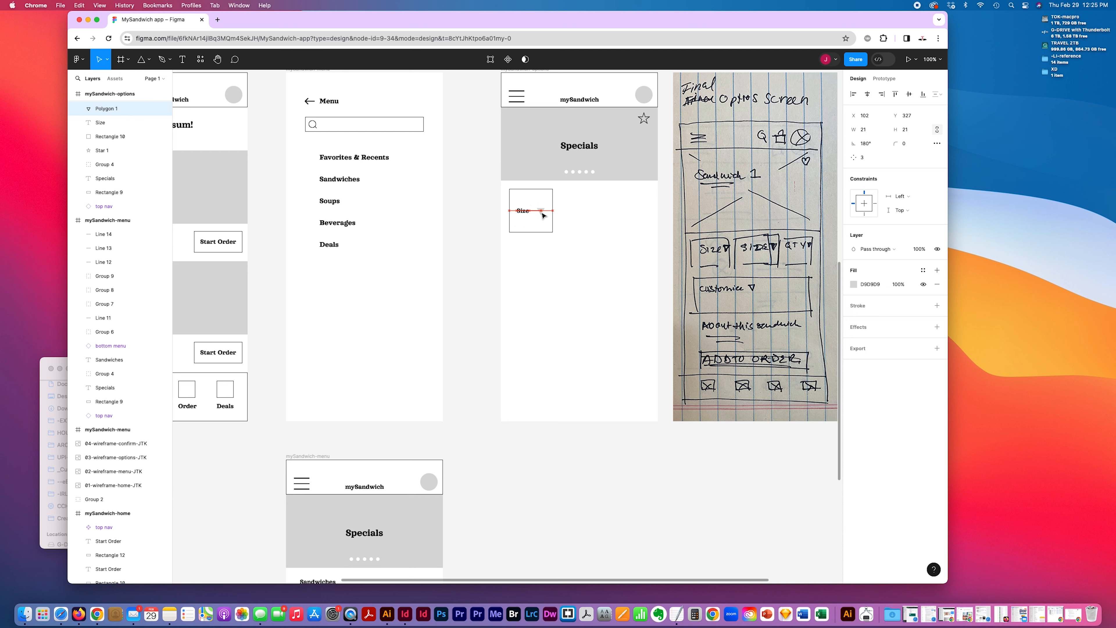
- Set the Size label's font size to 20 and align its text left
left_click(522, 211)
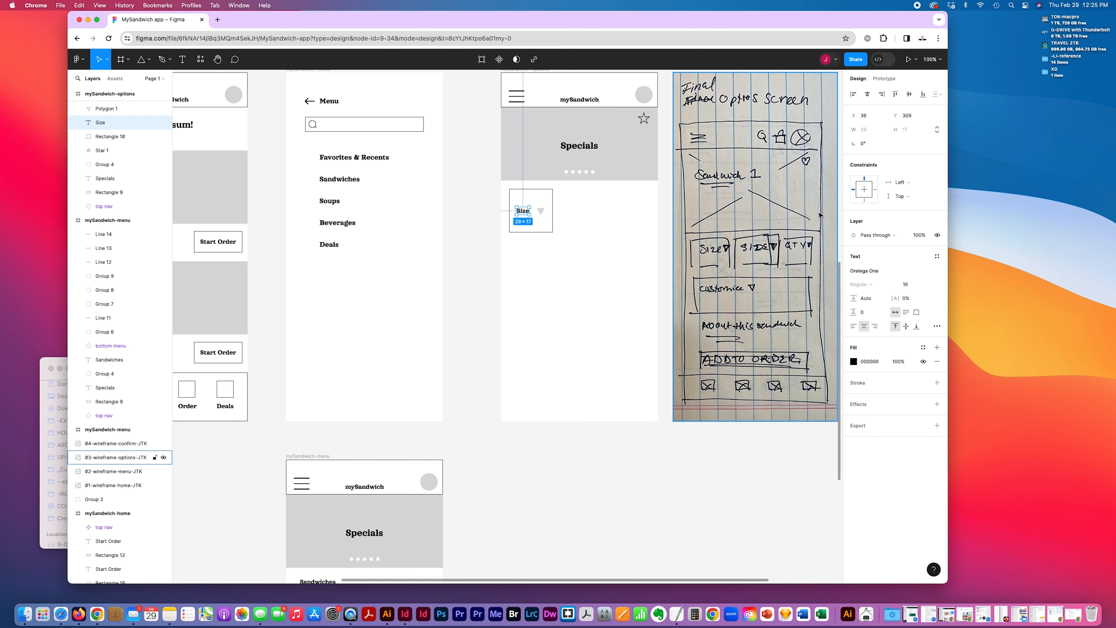
left_click(906, 284)
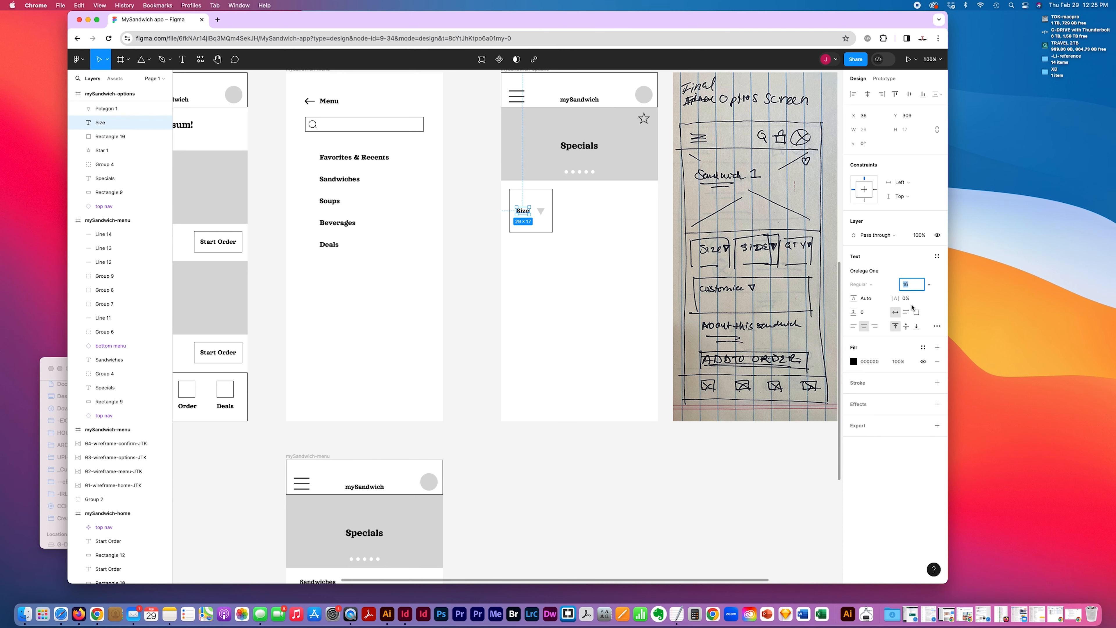
type("20")
key("Return")
left_click(589, 307)
left_click_drag(522, 216, 526, 215)
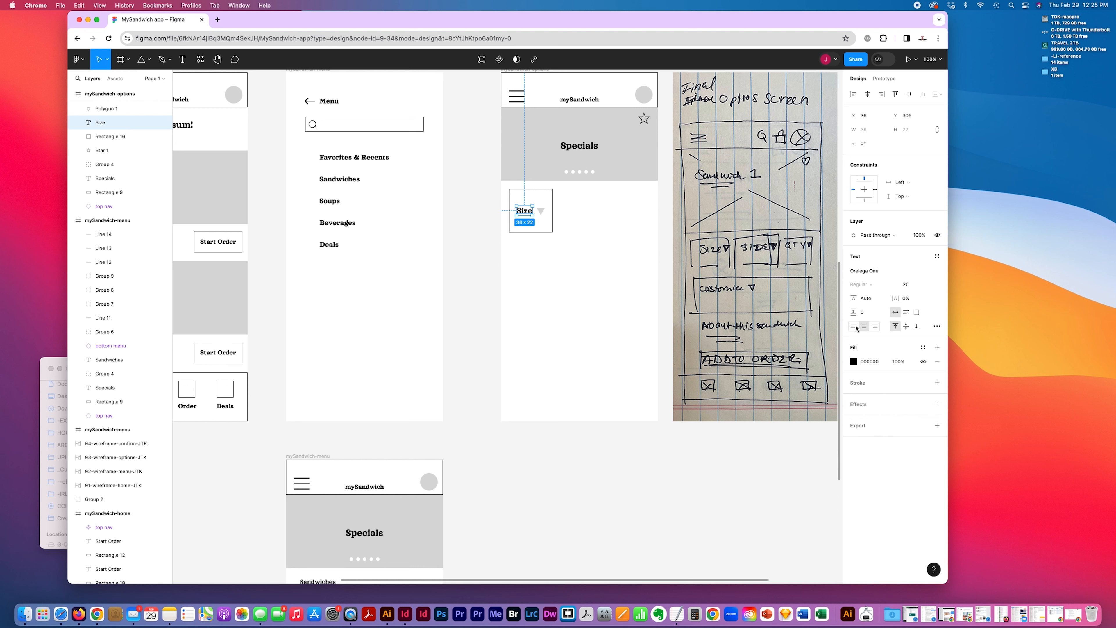
left_click(567, 228)
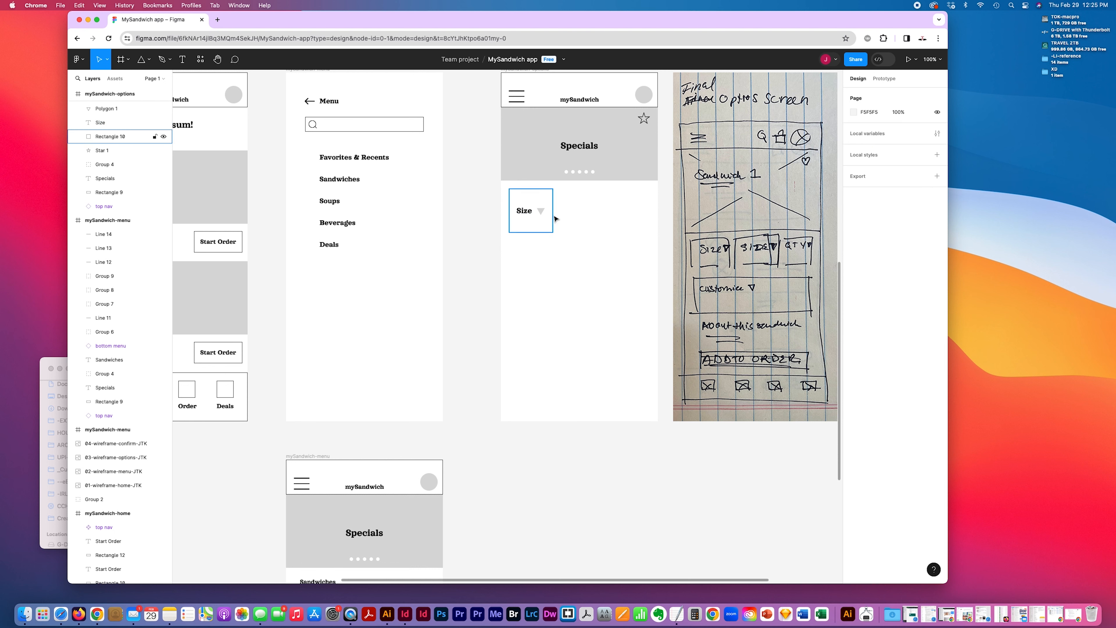
- Remove the triangle's gray fill and give it a black stroke
left_click(540, 212)
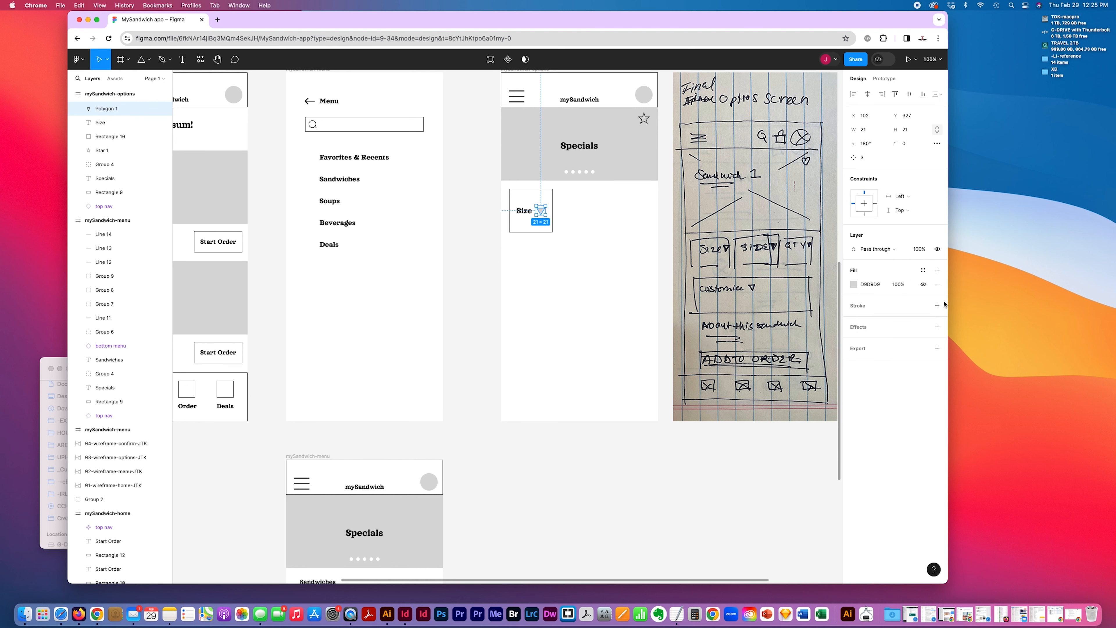
left_click(937, 285)
left_click(937, 292)
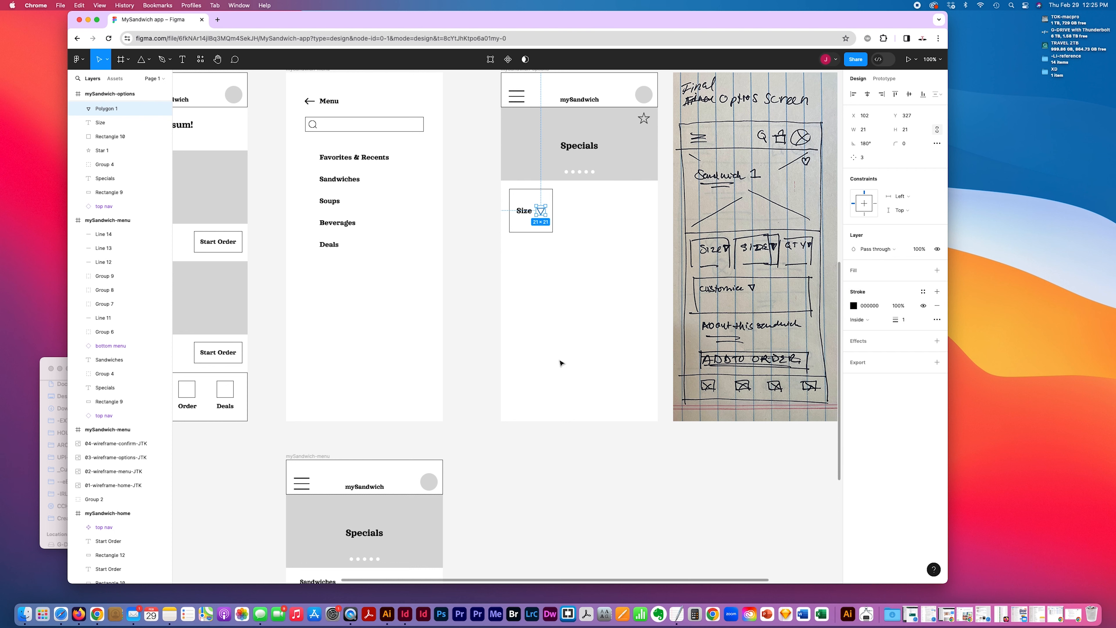
- Set the stroke weight of the square outline around the Size label to 2
left_click(527, 213)
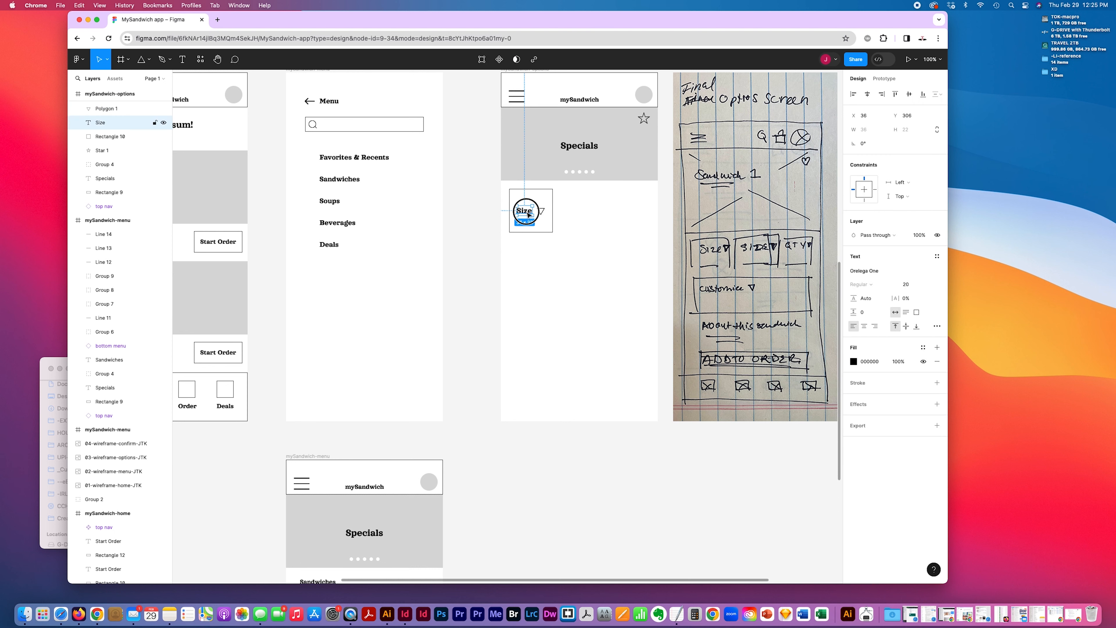
left_click_drag(567, 194, 504, 253)
left_click(548, 220)
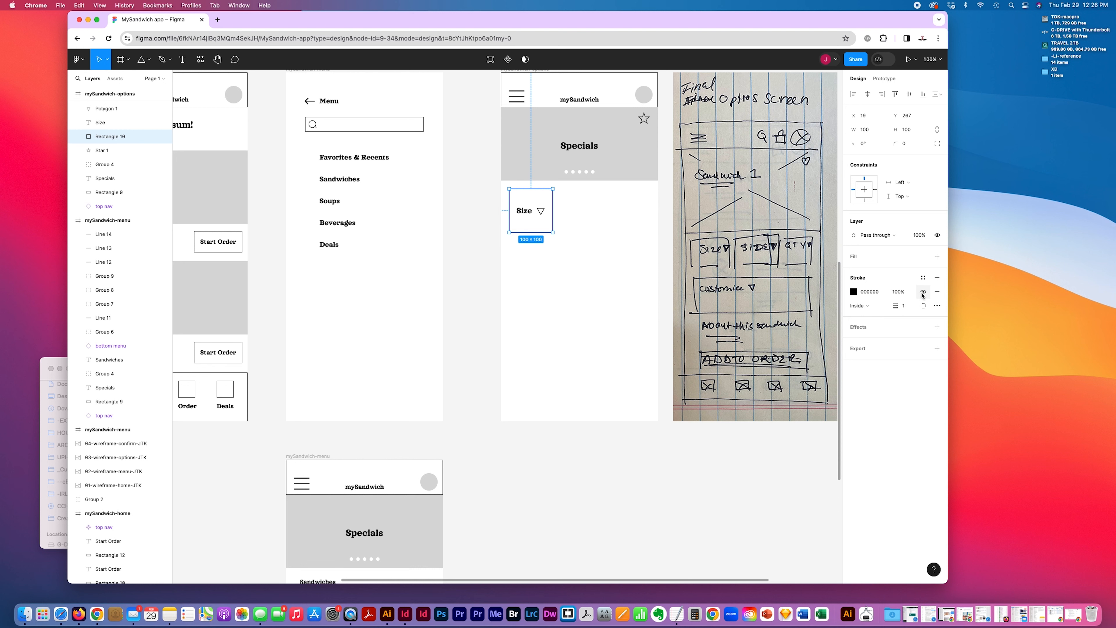
left_click(905, 308)
type("2")
key("Return")
left_click(570, 277)
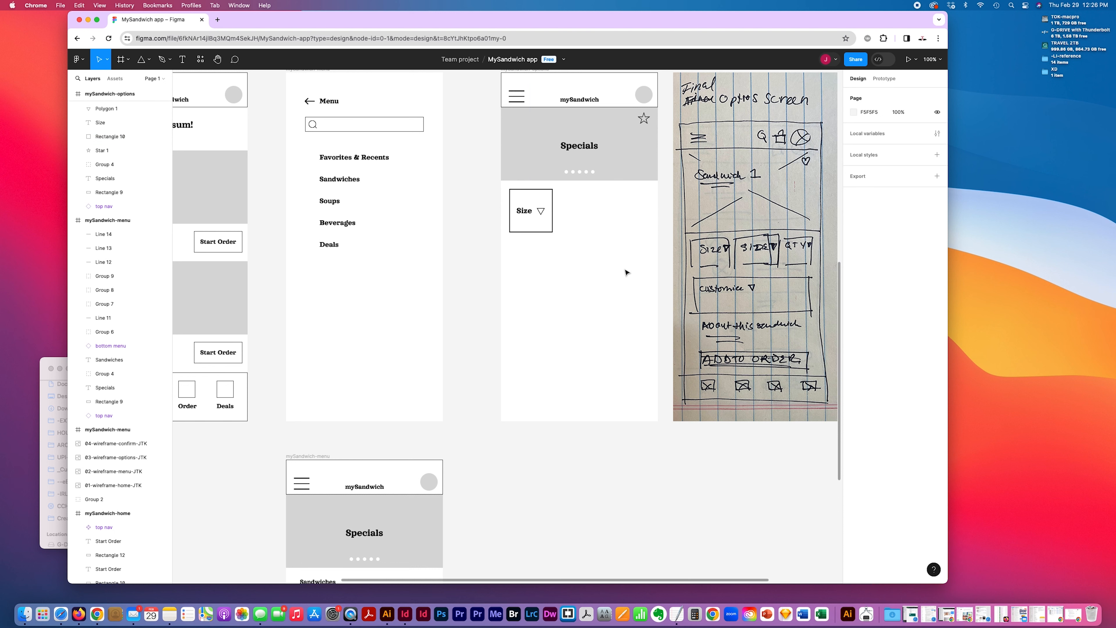
- Set the stroke weight of the triangle next to the Size label to 2
left_click(544, 215)
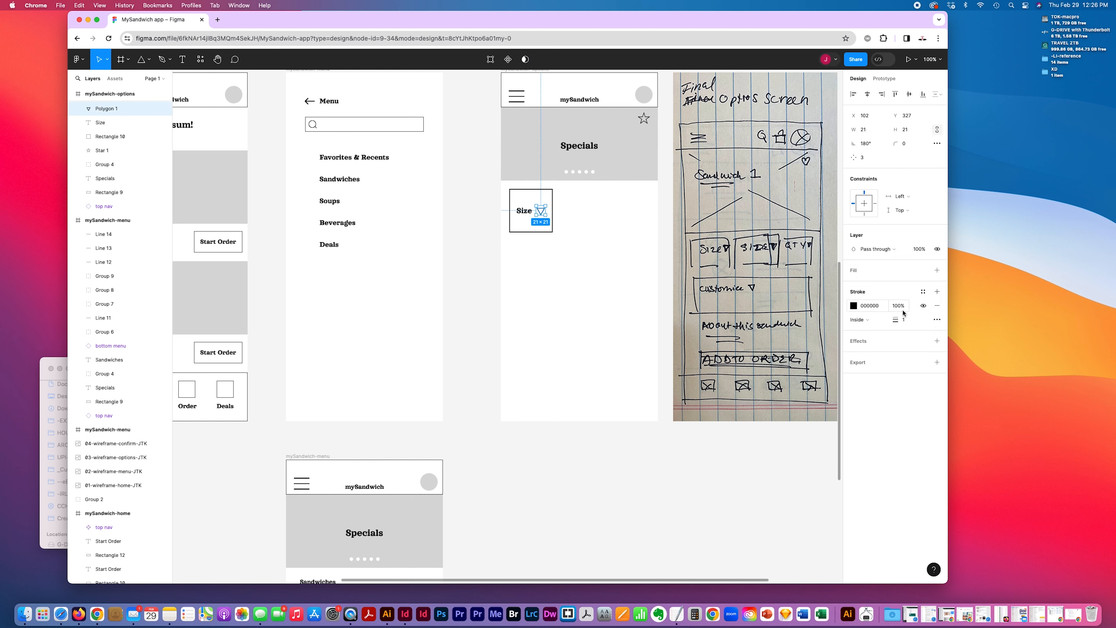
left_click(905, 320)
type("2")
key("Return")
left_click(536, 324)
left_click_drag(491, 186, 574, 198)
left_click(583, 247)
left_click(582, 219)
left_click_drag(577, 198, 576, 199)
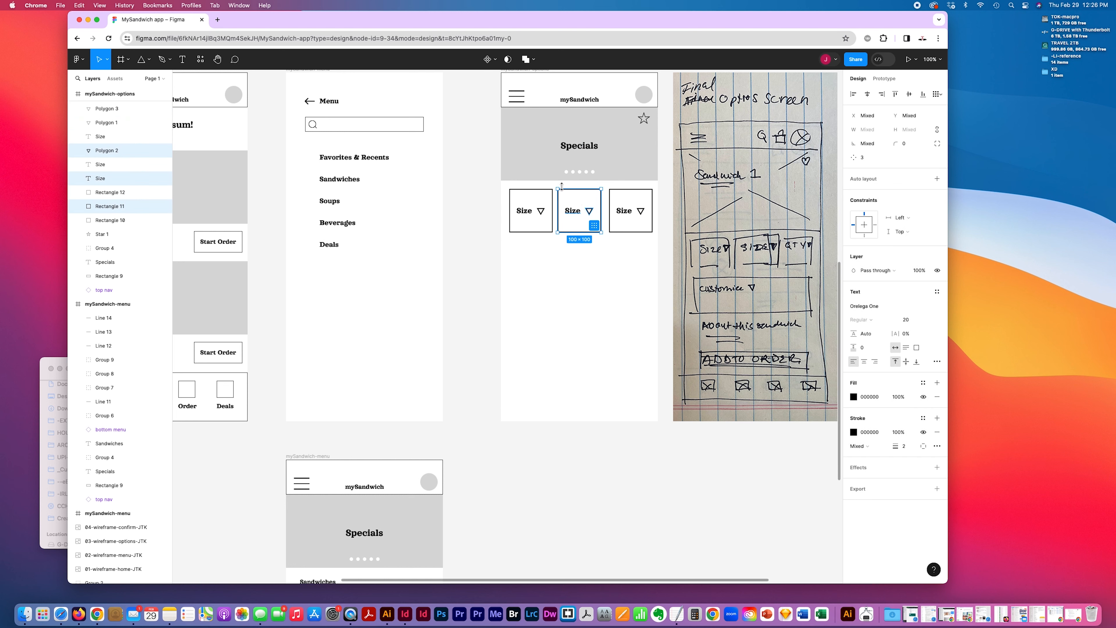
left_click_drag(652, 230, 559, 207)
key("BackSpace")
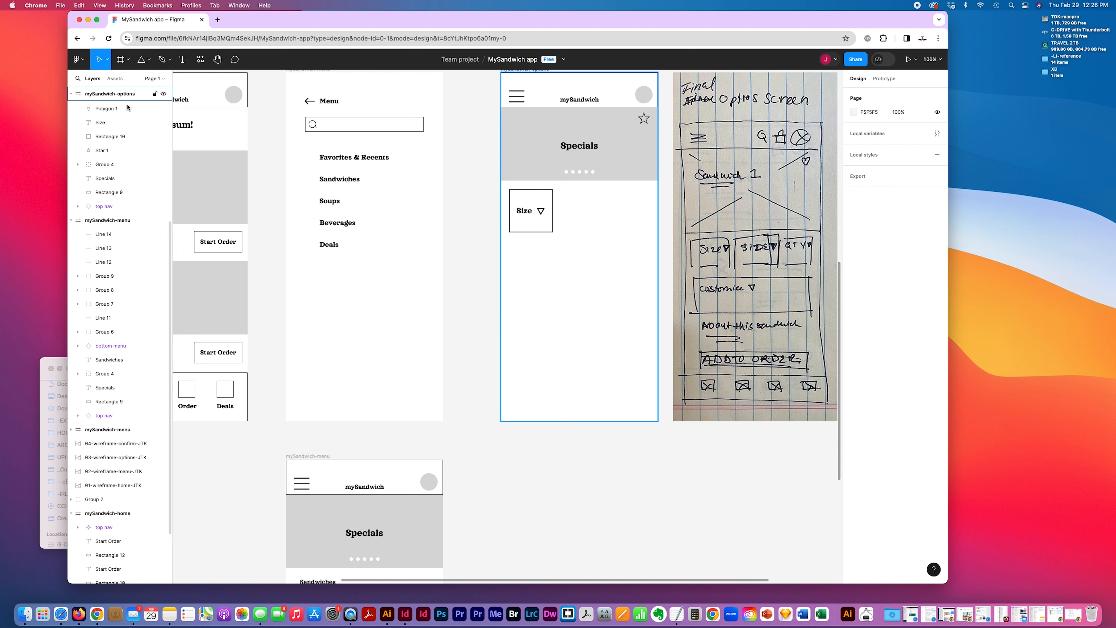
- Group the Size label with its triangle and square outline, and name the group "option-1"
left_click_drag(567, 258, 482, 169)
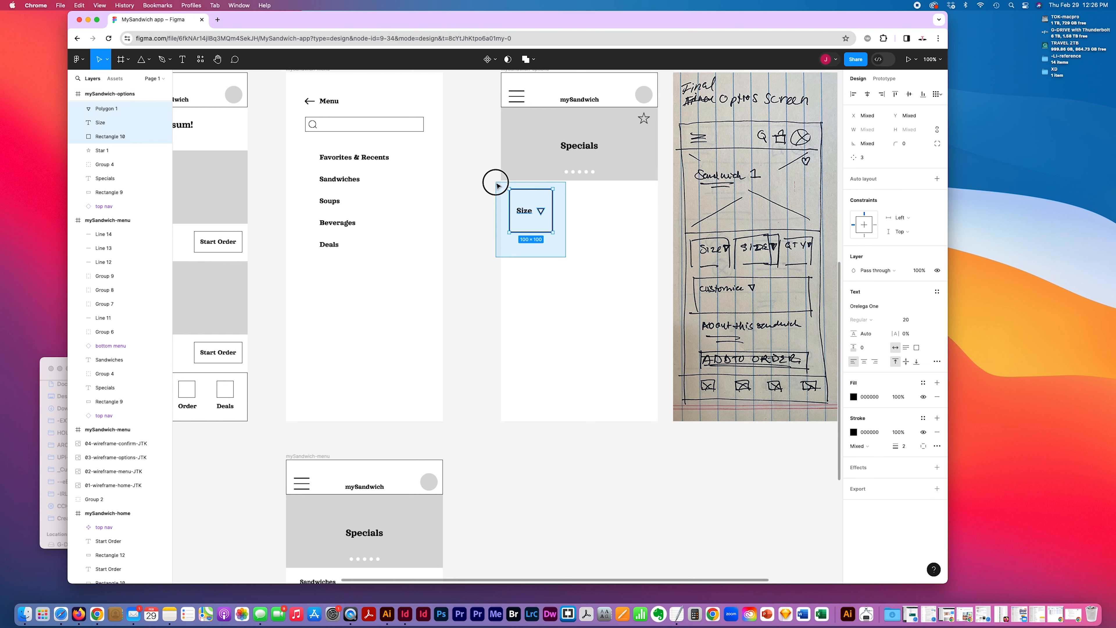
key("super+g")
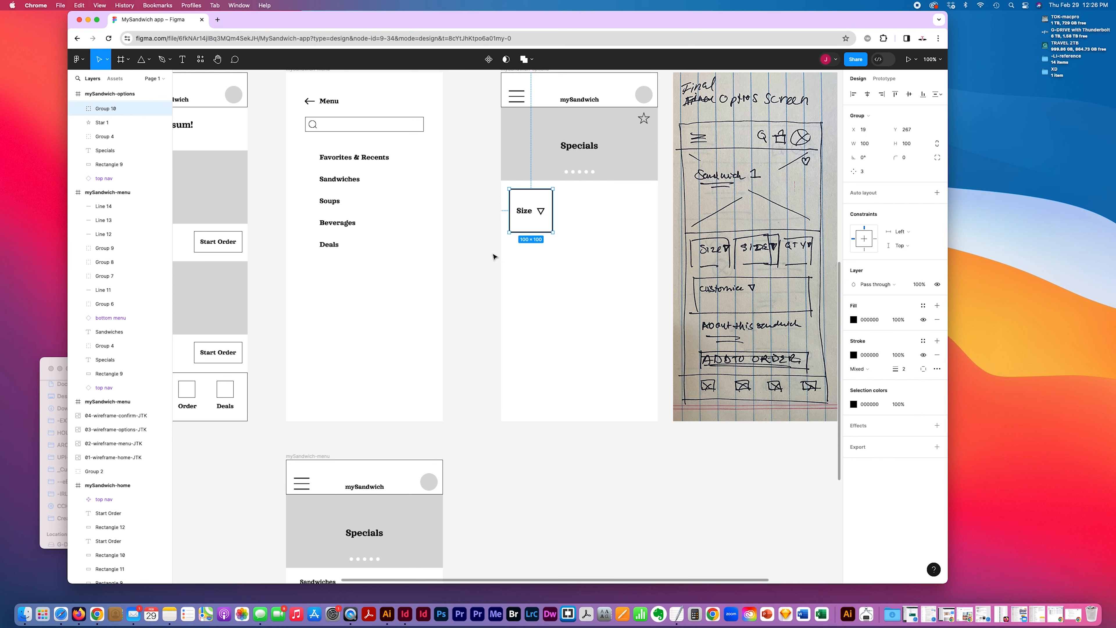
double_click(102, 112)
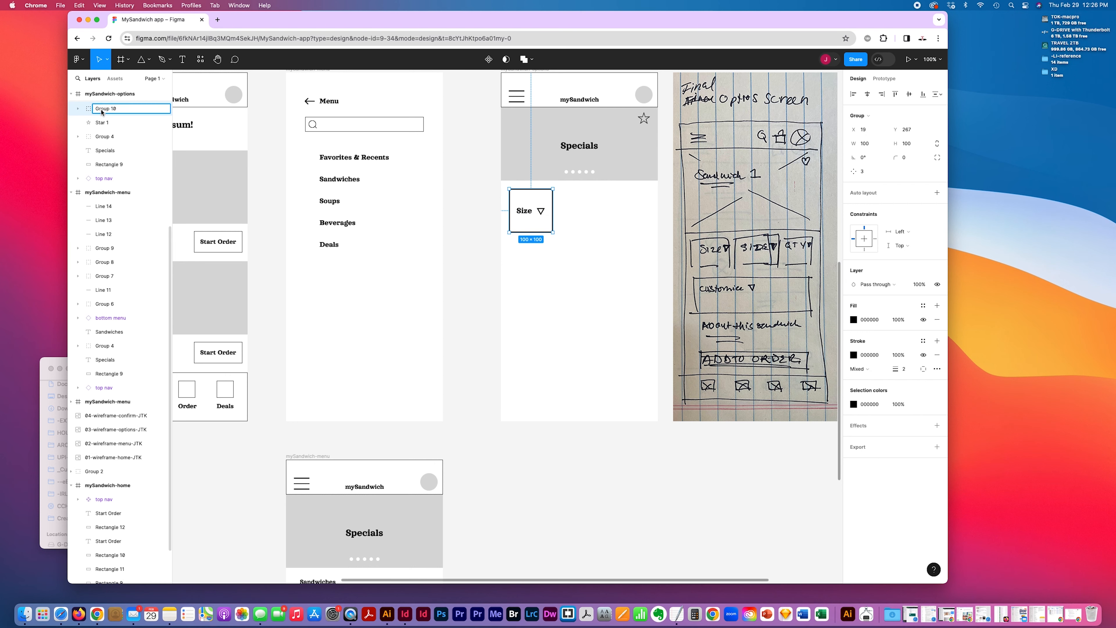
key("super+a")
type("o")
key("Return")
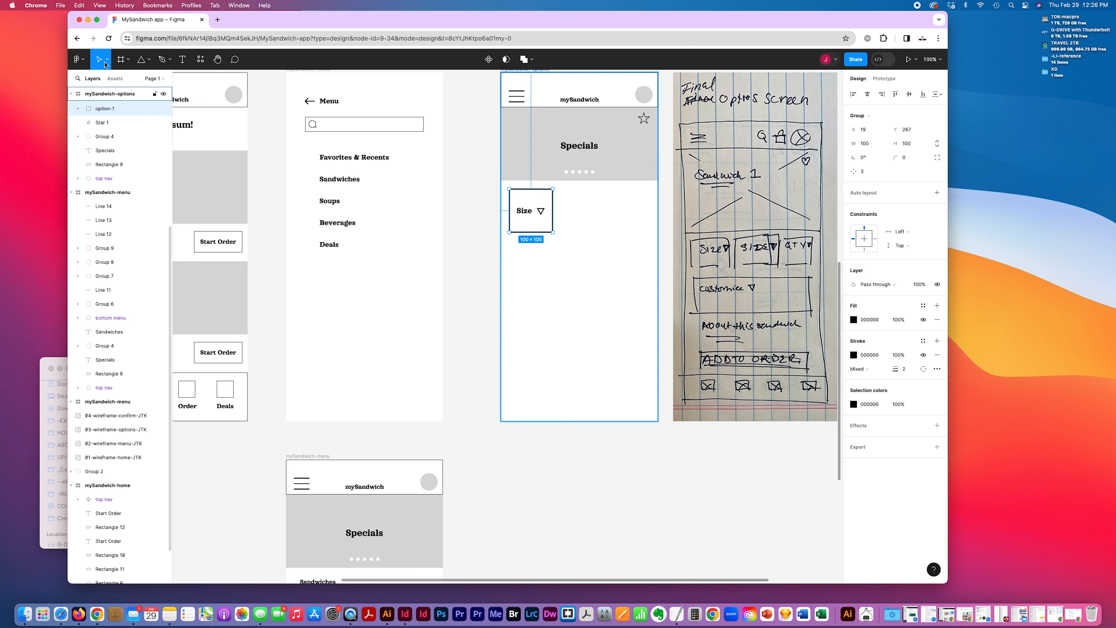
- Rename the Star 1 layer in mySandwich-options as "favorite"
left_click(98, 123)
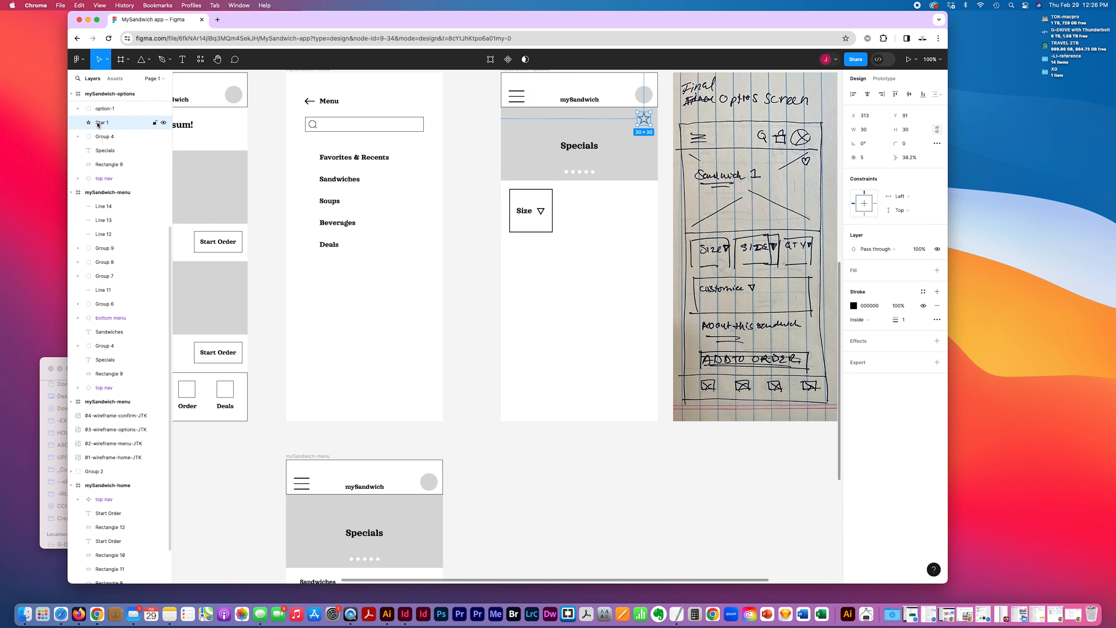
double_click(99, 123)
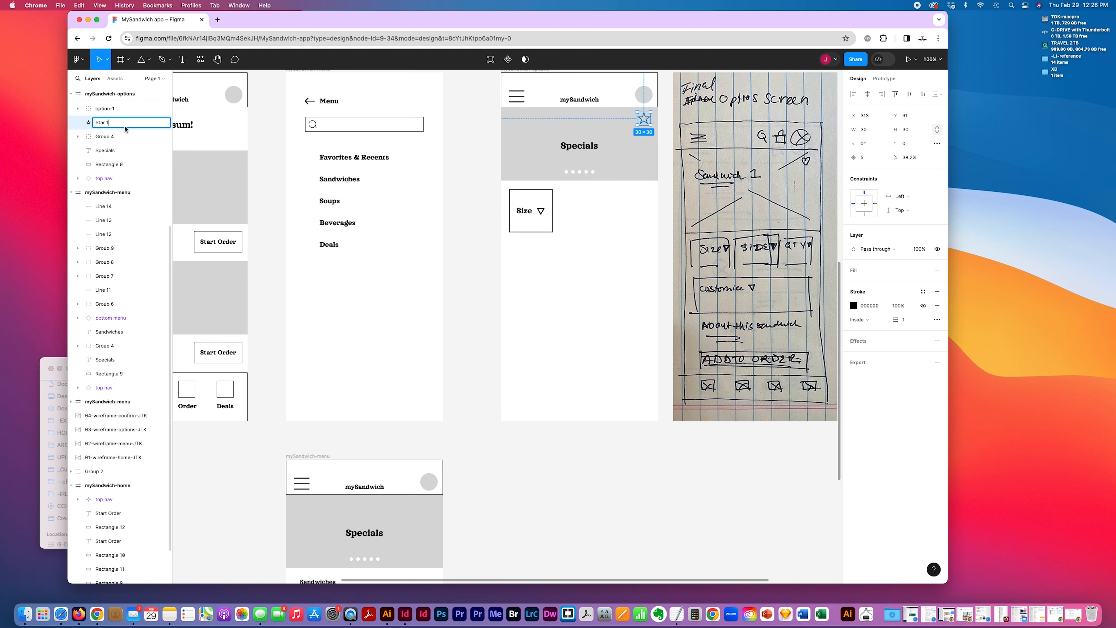
key("super+a")
type("favorite")
key("Return")
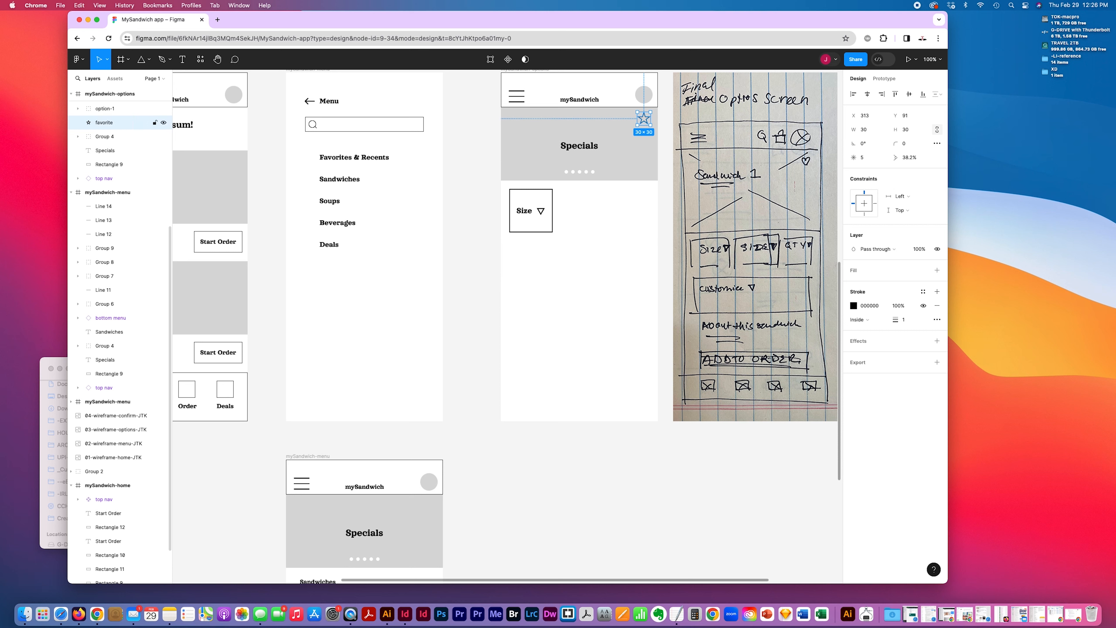
- Rename the banner's dots layer, Group 4, in mySandwich-options as "sandwic" and expand it
left_click(106, 138)
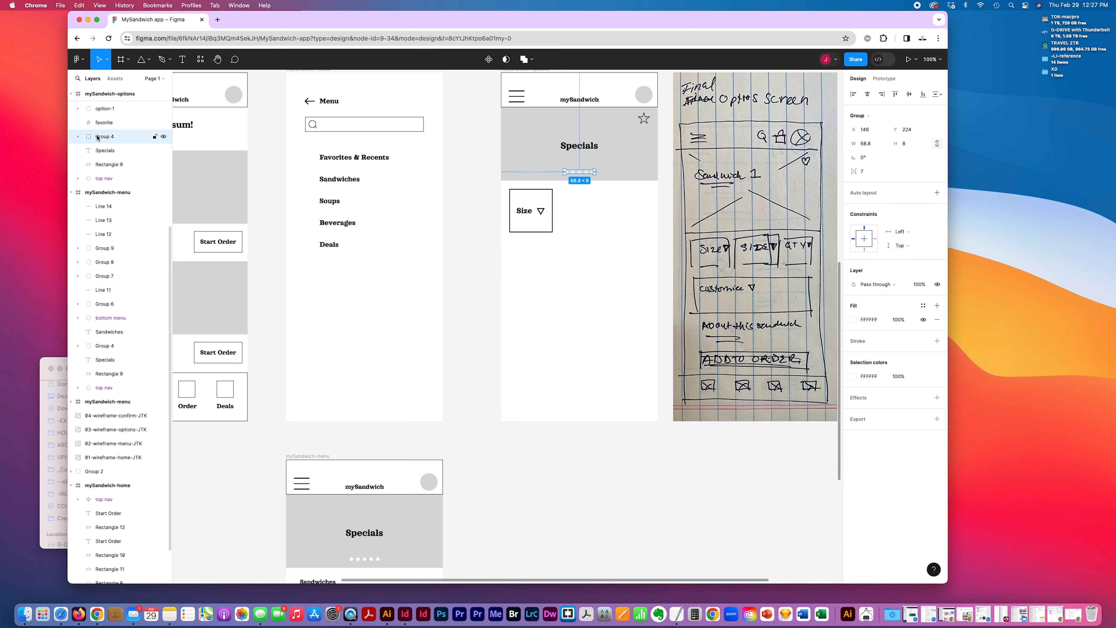
double_click(102, 137)
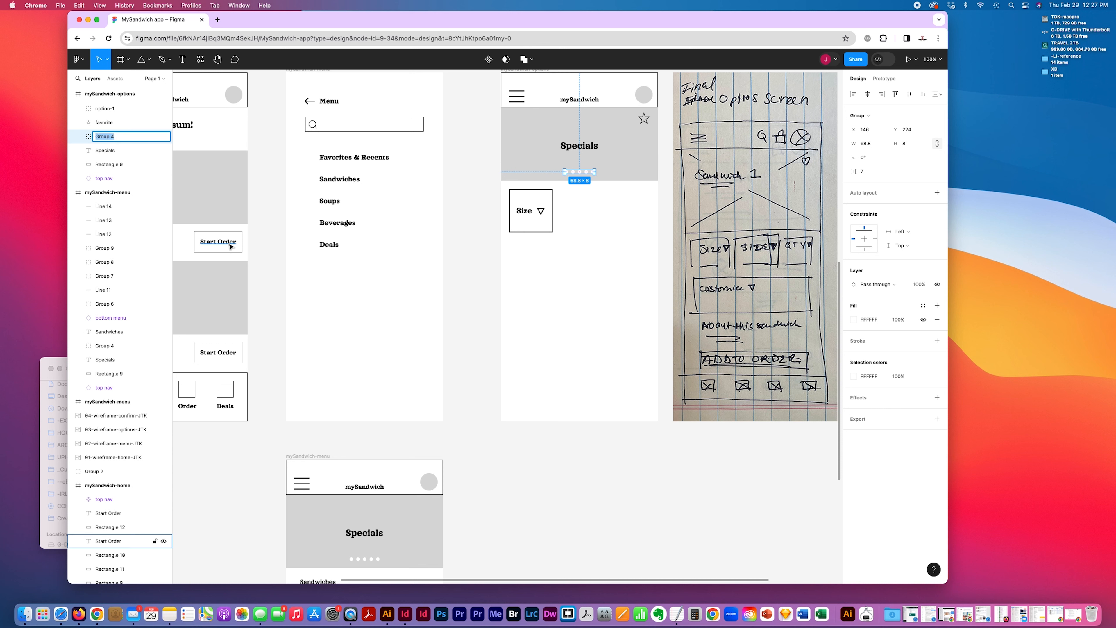
type("sandwic")
left_click(78, 138)
left_click(539, 350)
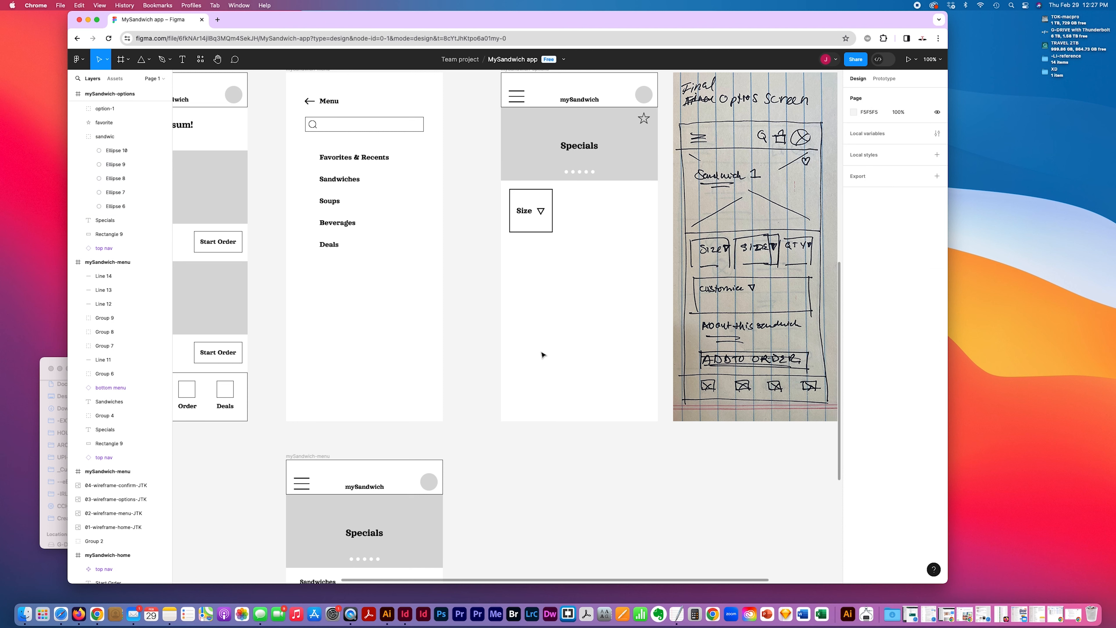
- Delete the row of dots from the mySandwich-options banner and rename the Specials text layer as "Sandwich"
left_click(580, 172)
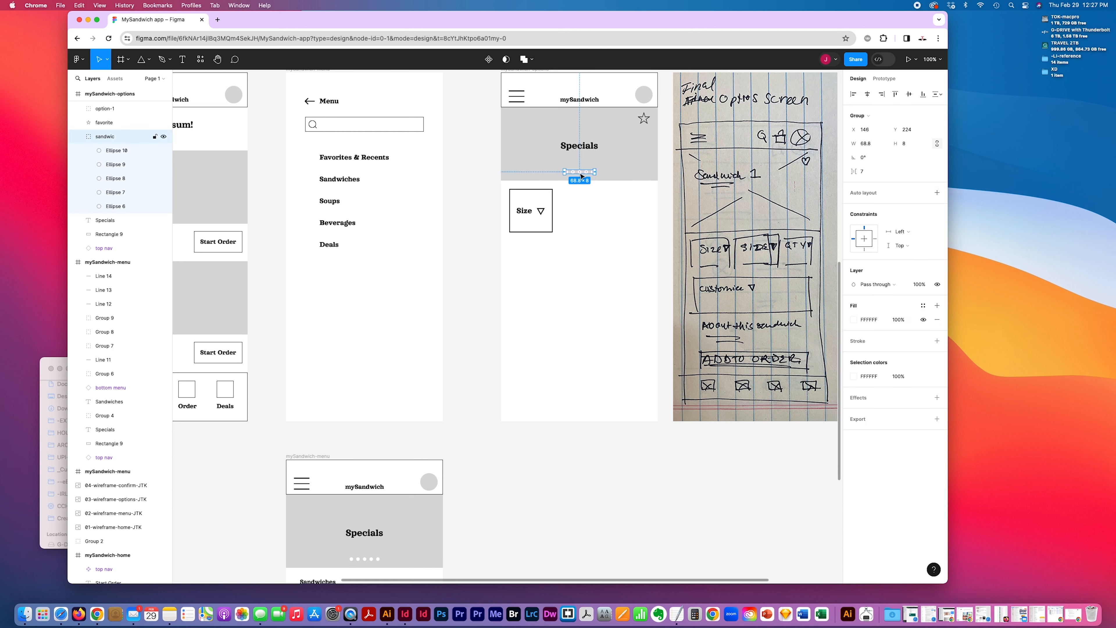
key("Delete")
left_click(571, 147)
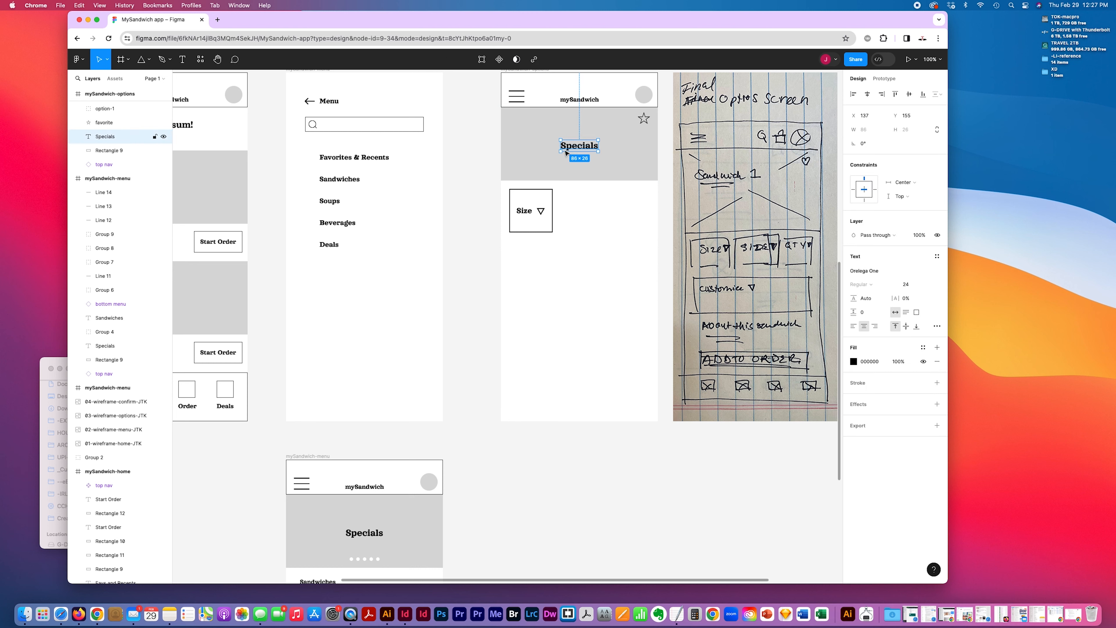
double_click(102, 137)
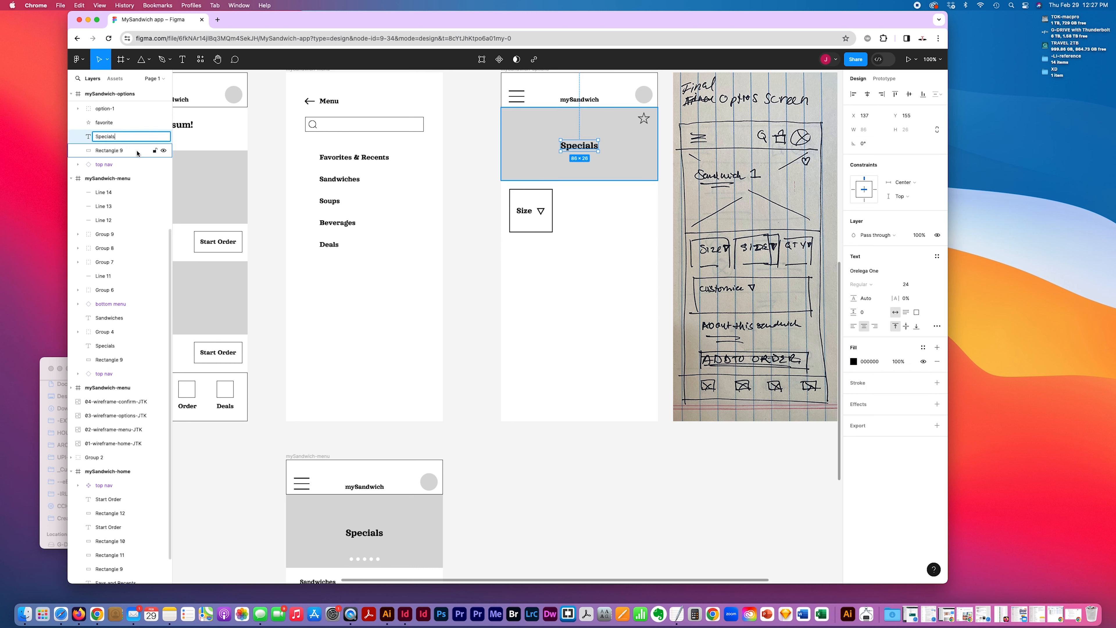
key("super+a")
type("Sandwich")
key("Return")
- Change the Specials title in the mySandwich-options banner to read "Sandwich"
scroll(617, 233, "up", 2)
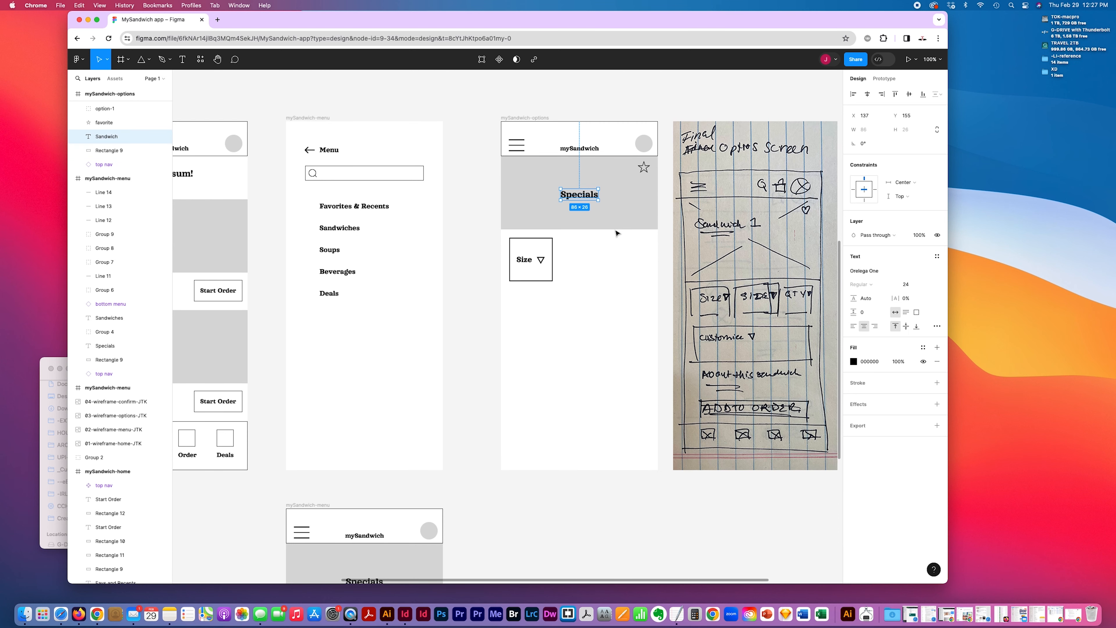
left_click(575, 209)
left_click(575, 197)
double_click(575, 195)
type("Sandwich")
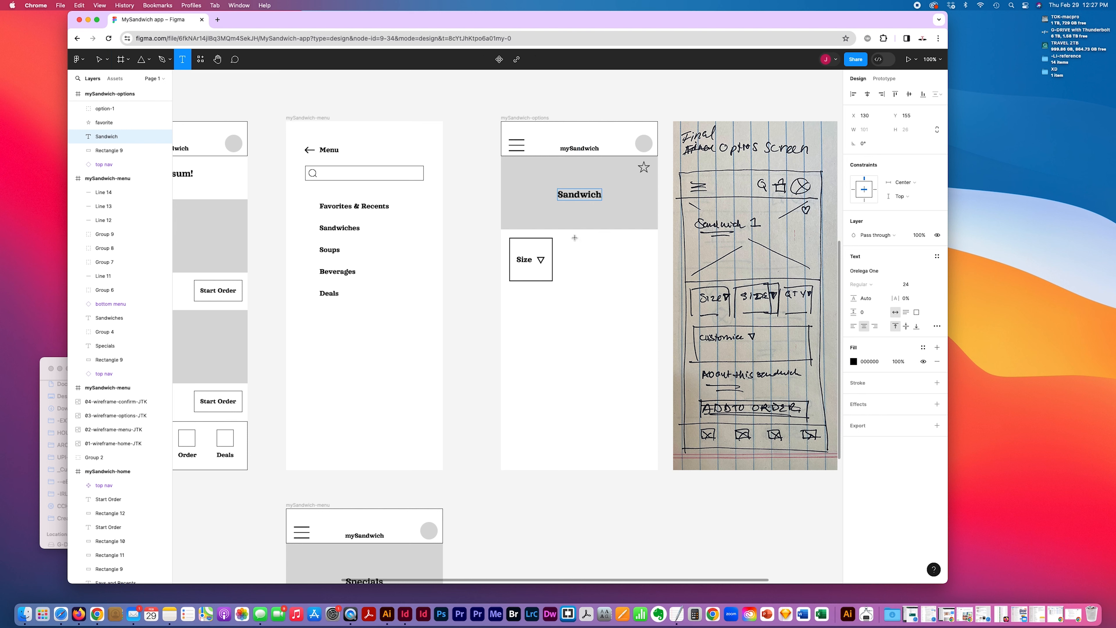
key("Escape")
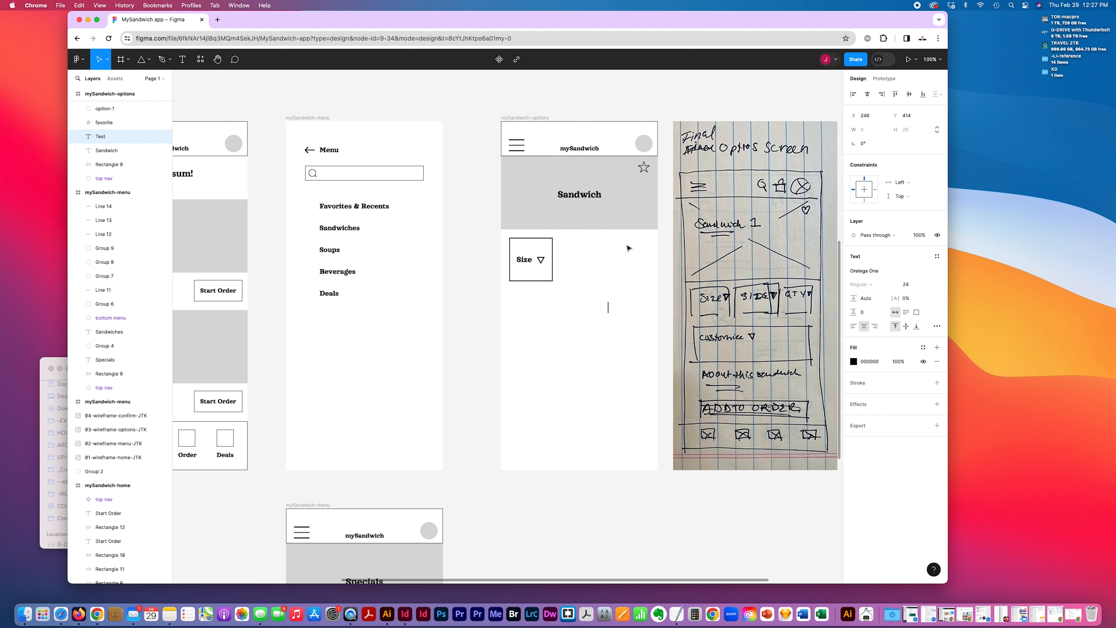
key("Escape")
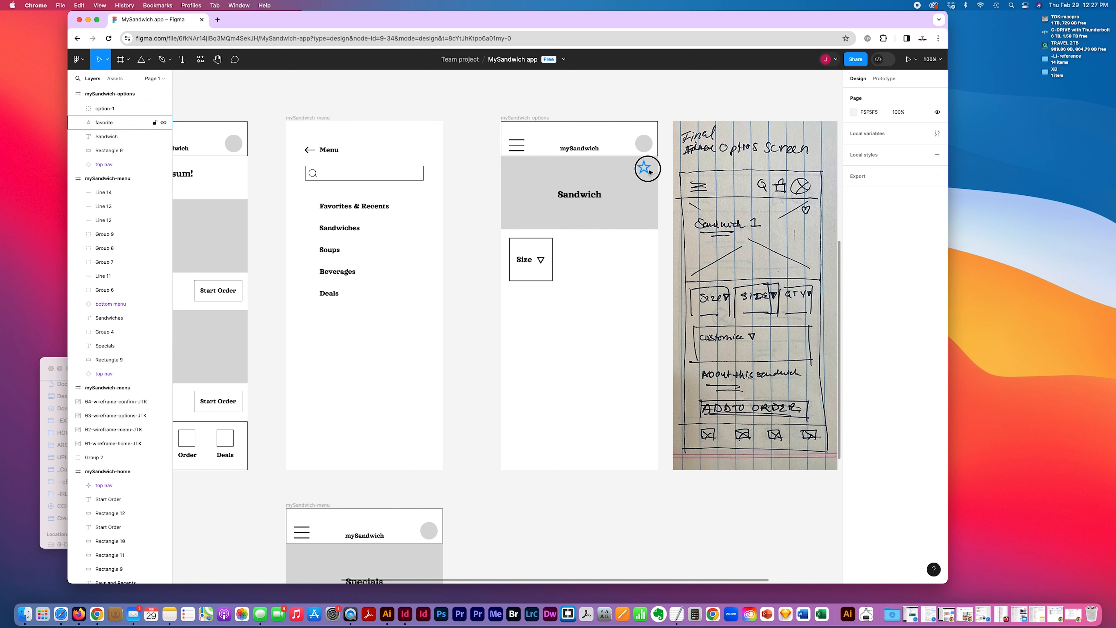
- Give the favorite star in the mySandwich-options banner a black (000000) fill
left_click(644, 167)
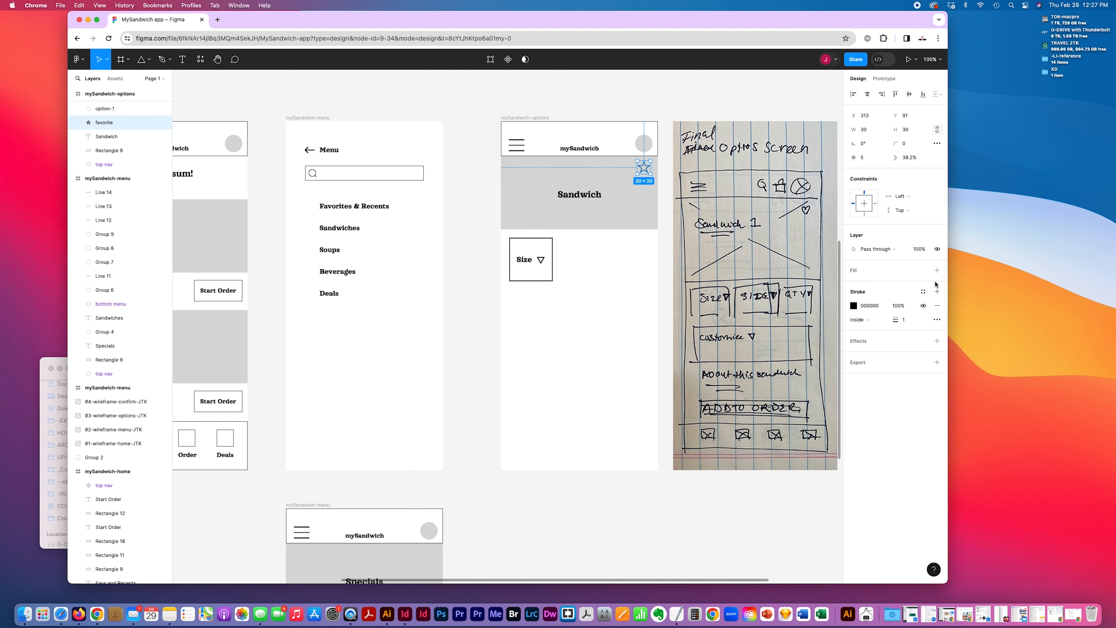
left_click(936, 270)
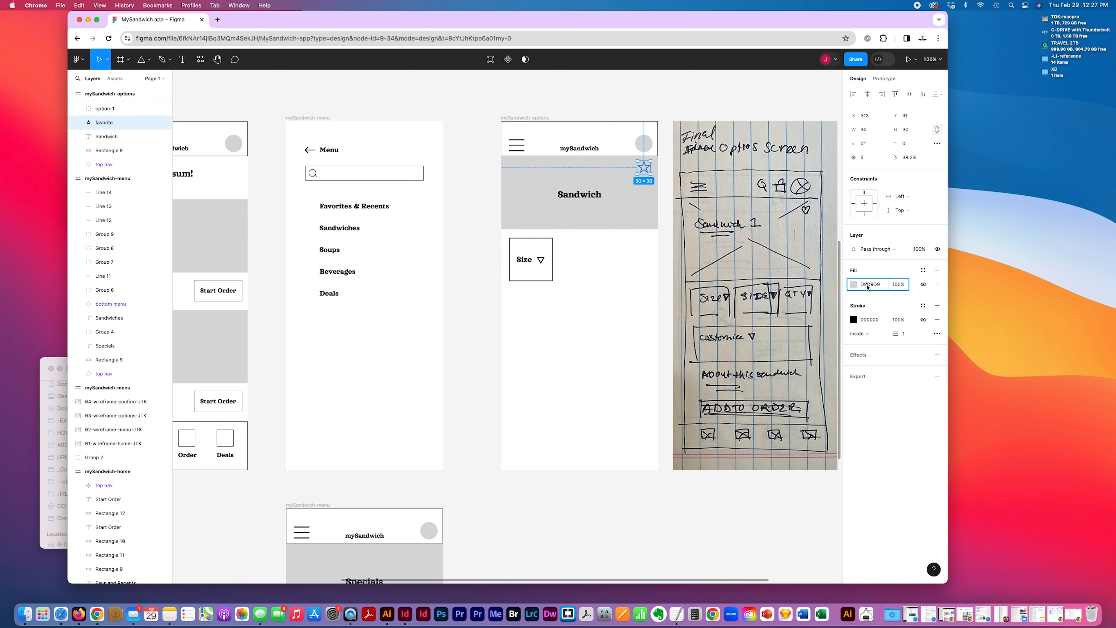
left_click(853, 285)
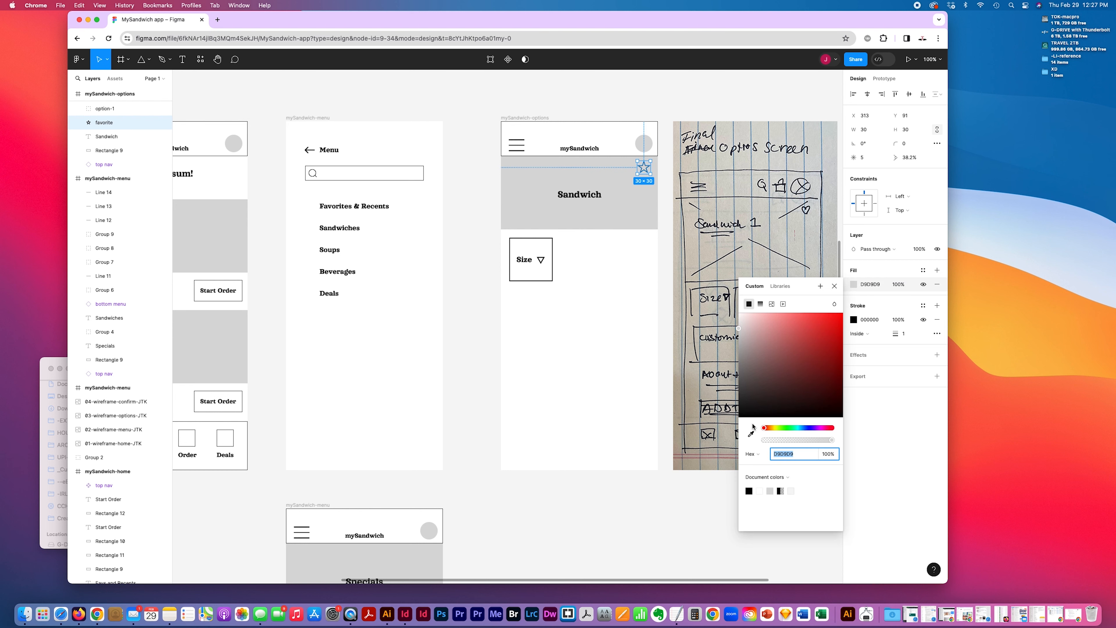
left_click(749, 491)
left_click(559, 377)
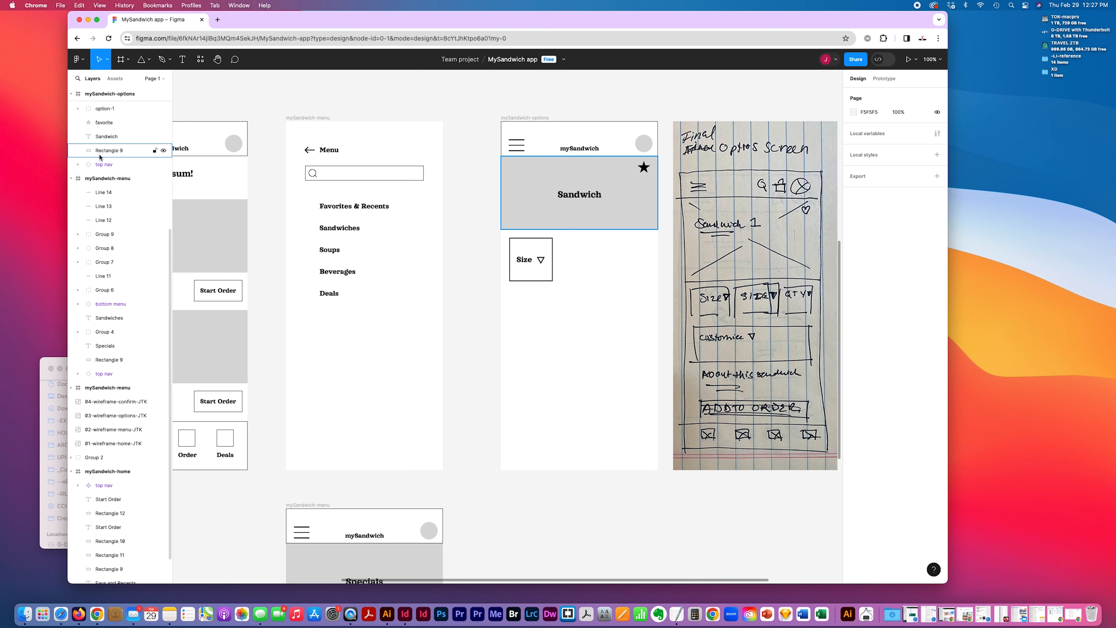
- Set the stroke of the Size box's triangle, Polygon 1, to 1 and add a black (000000) fill
scroll(527, 263, "left", 3)
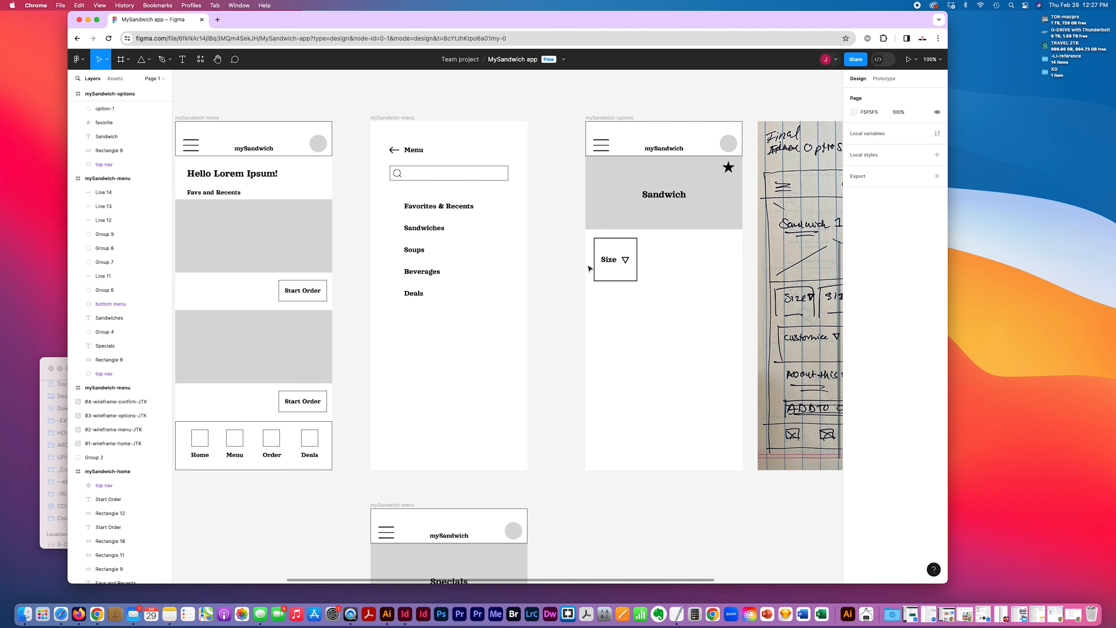
left_click(630, 267)
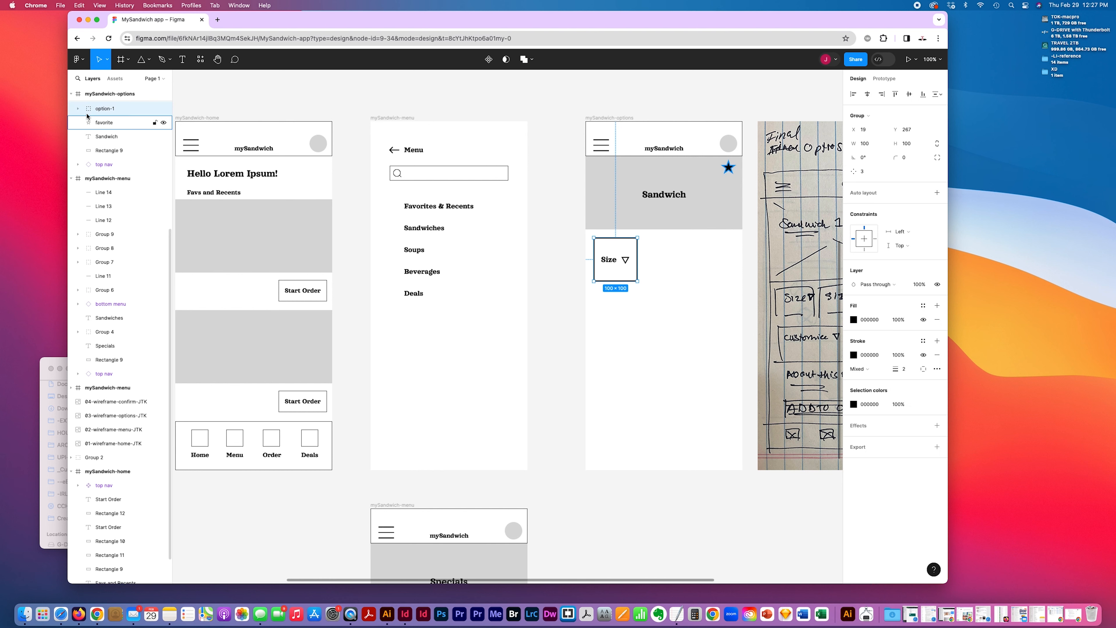
left_click(78, 108)
left_click(110, 123)
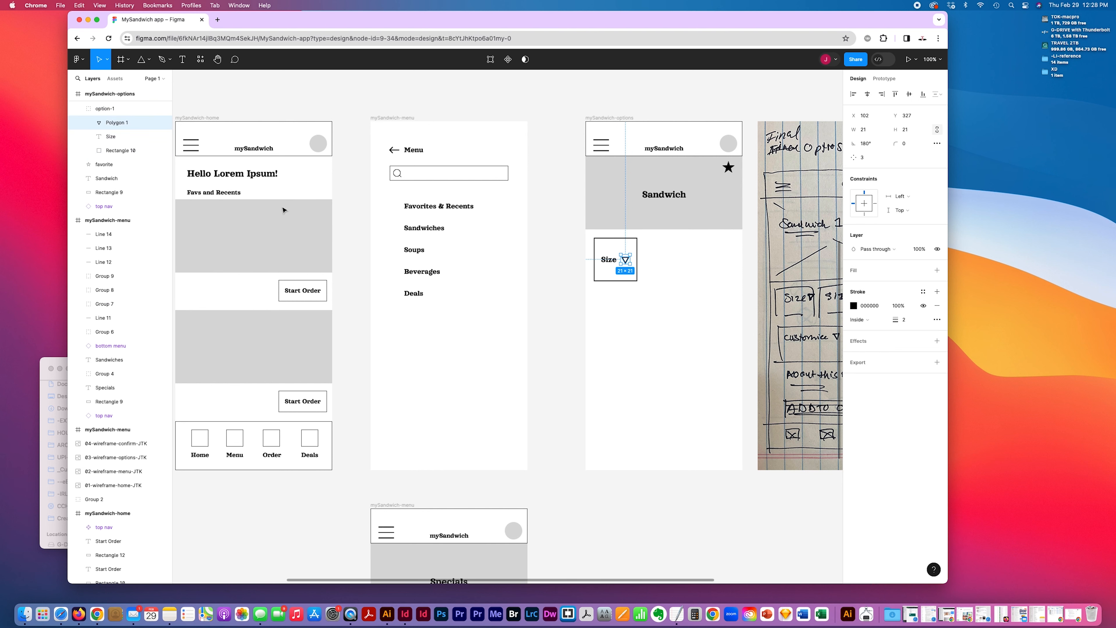
left_click(908, 324)
type("1")
left_click(860, 276)
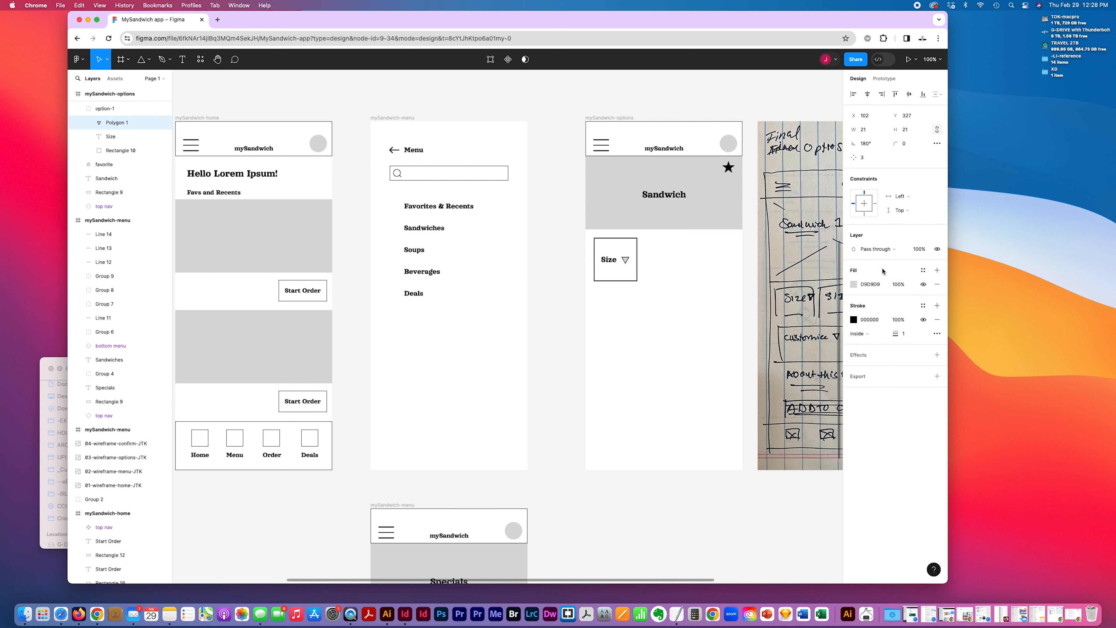
left_click(854, 285)
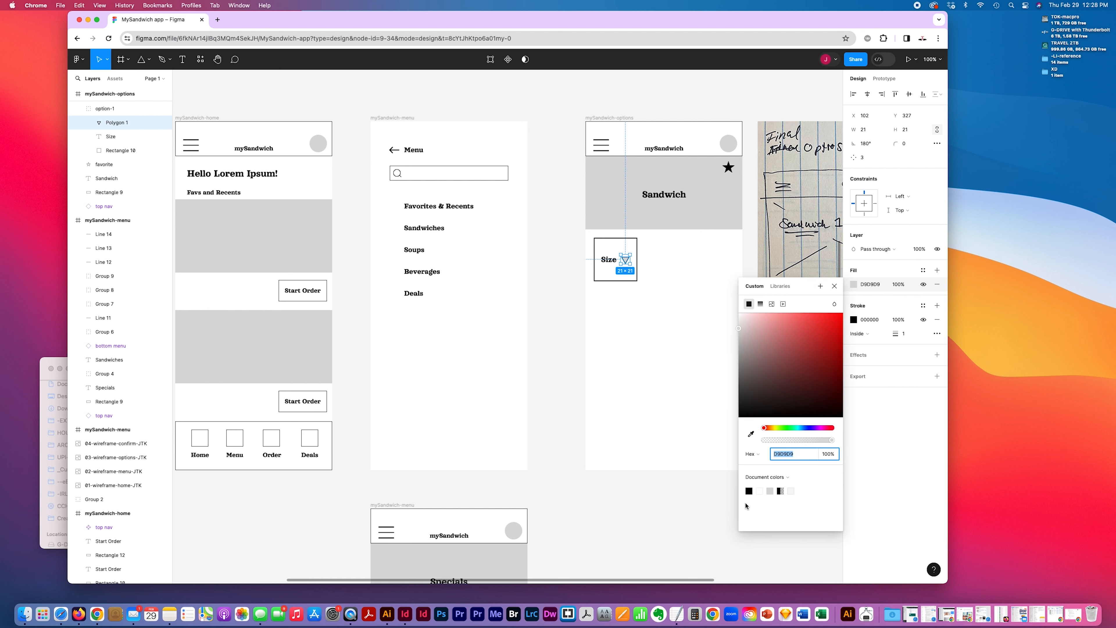
left_click(748, 491)
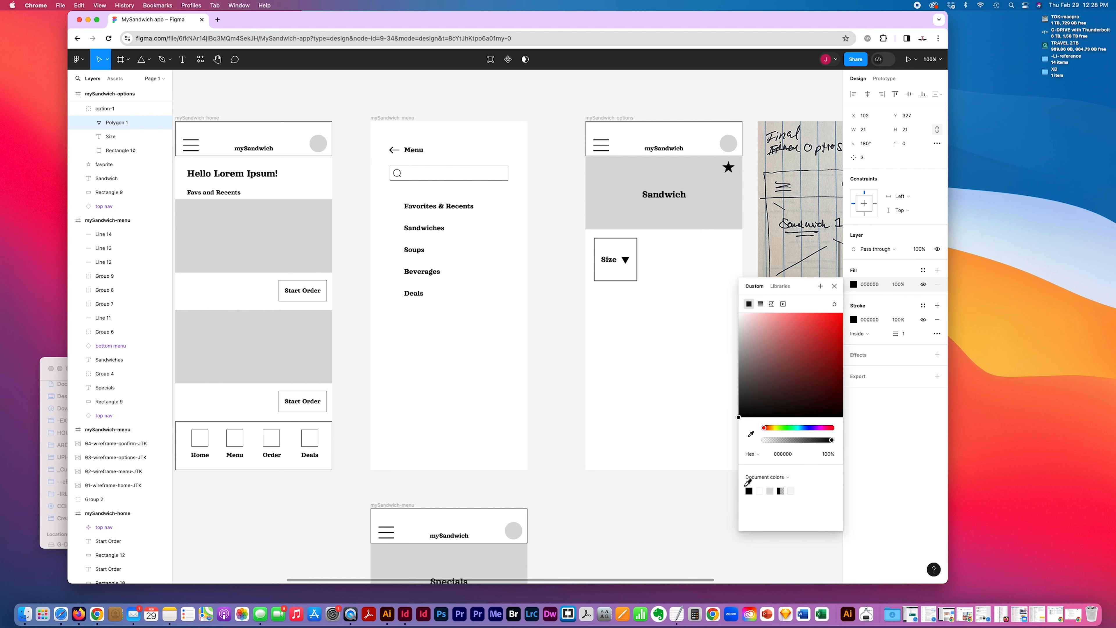
left_click(663, 346)
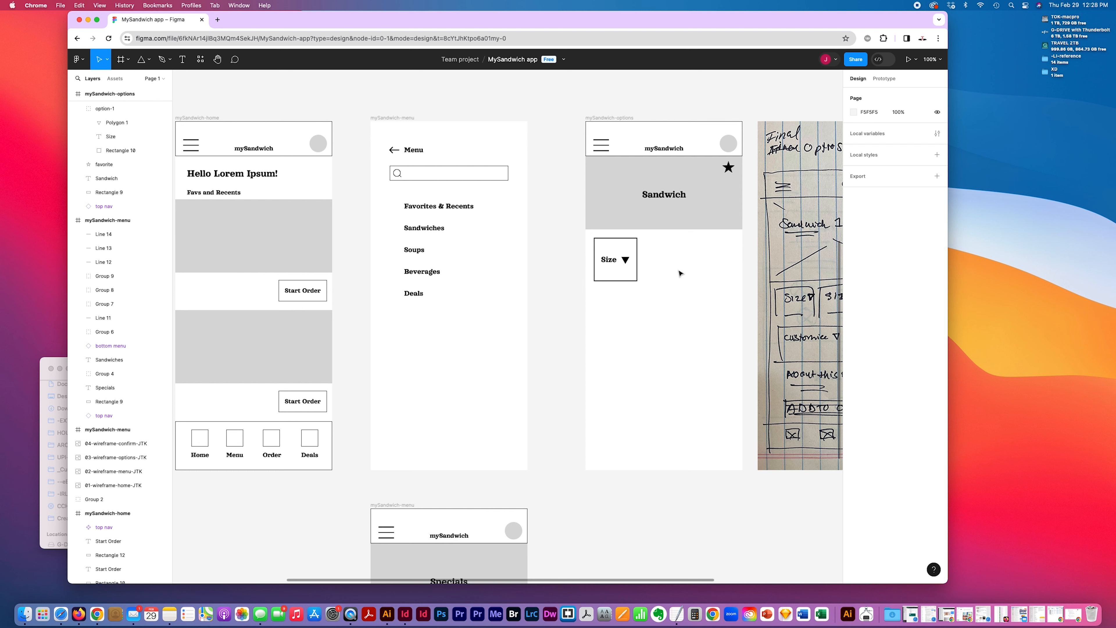
- Group the mySandwich-options banner rectangle, Sandwich title and favorite star, and name the group "sandwich"
left_click_drag(671, 293, 567, 241)
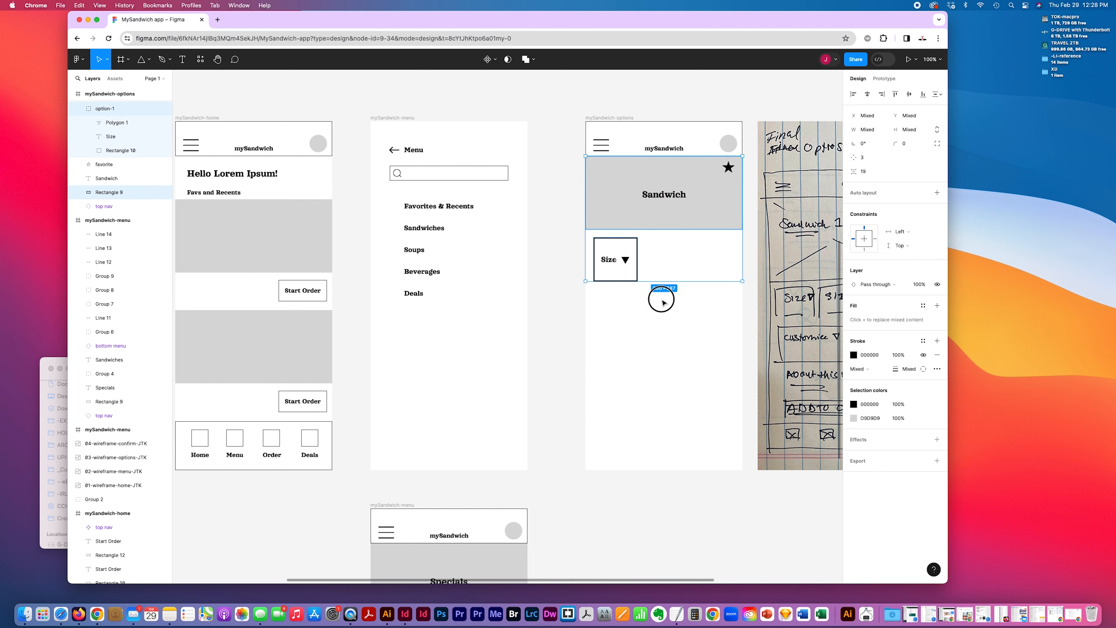
left_click_drag(663, 302, 579, 237)
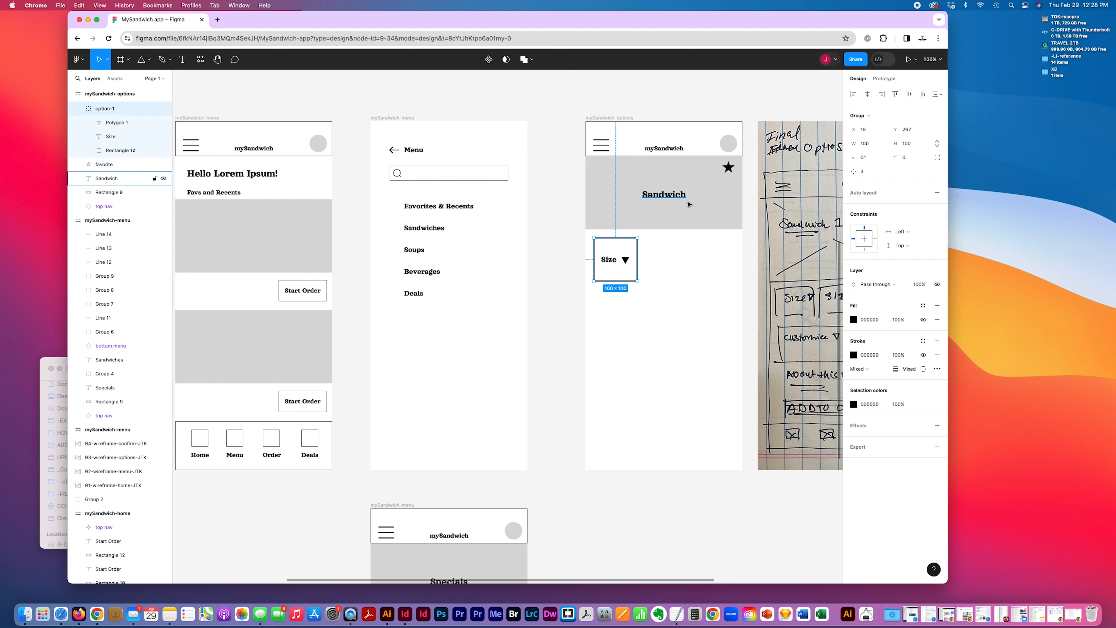
left_click(650, 198)
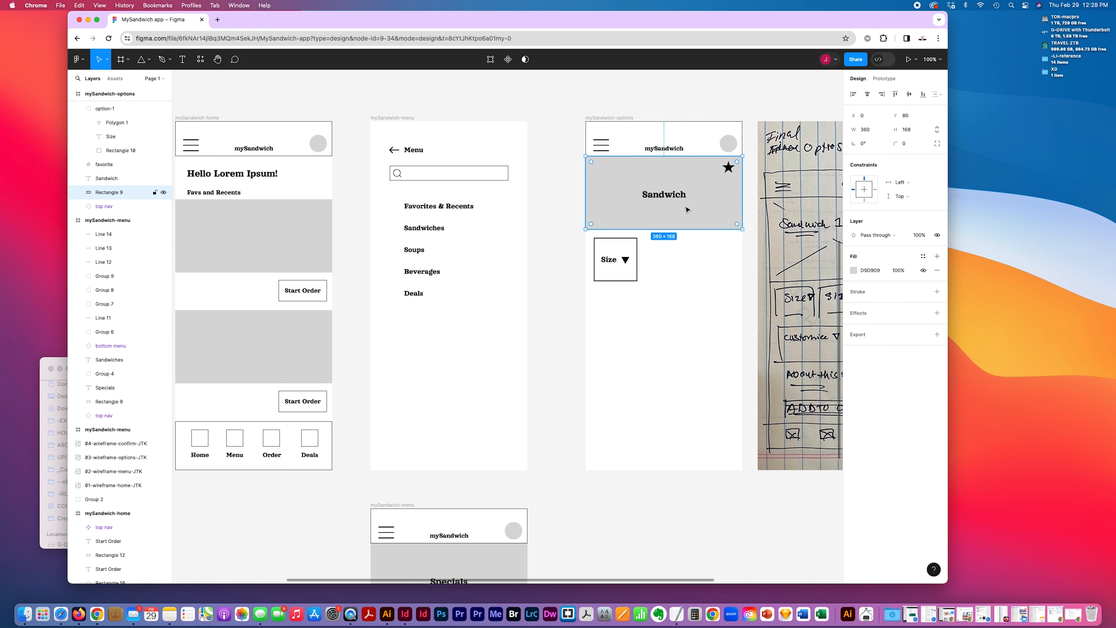
left_click_drag(570, 162, 752, 231)
scroll(660, 295, "up", 2)
scroll(660, 296, "right", 2)
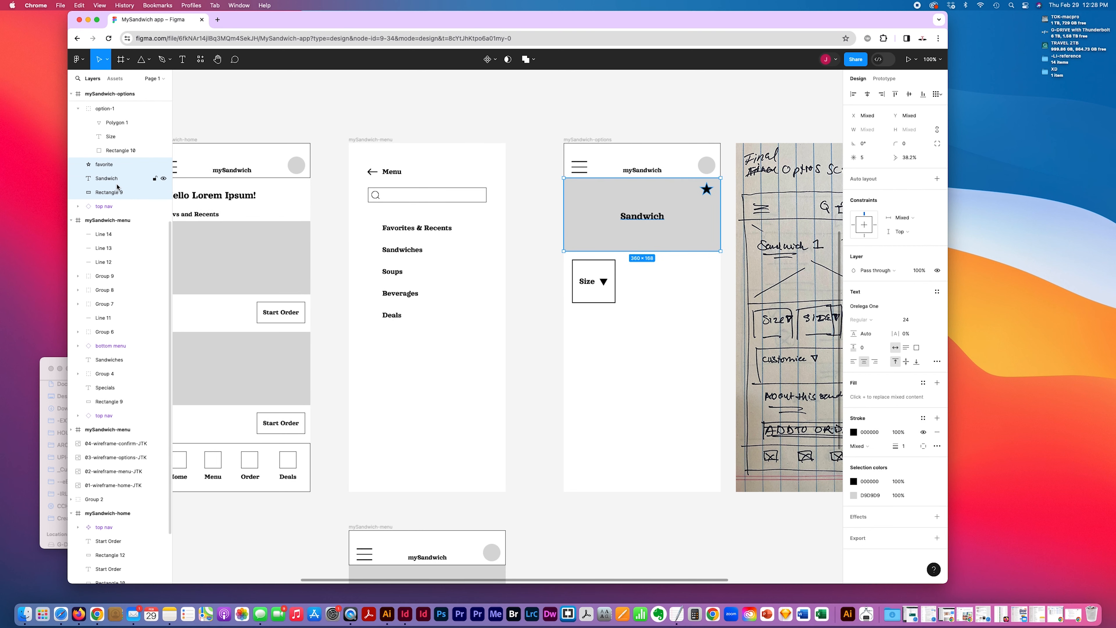
key("super+g")
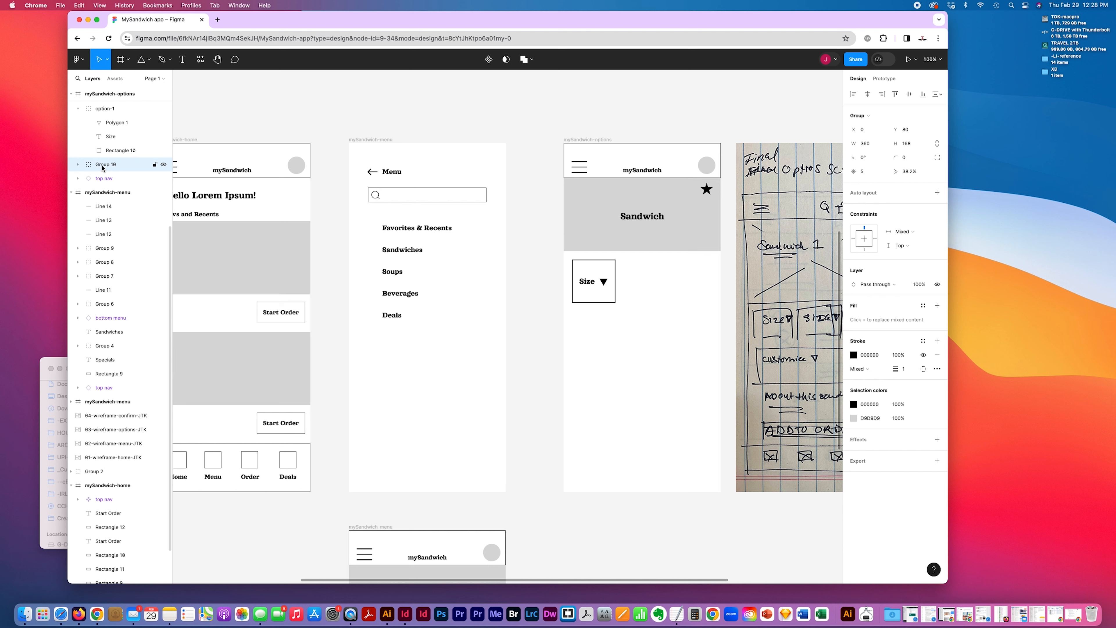
double_click(104, 164)
type("san")
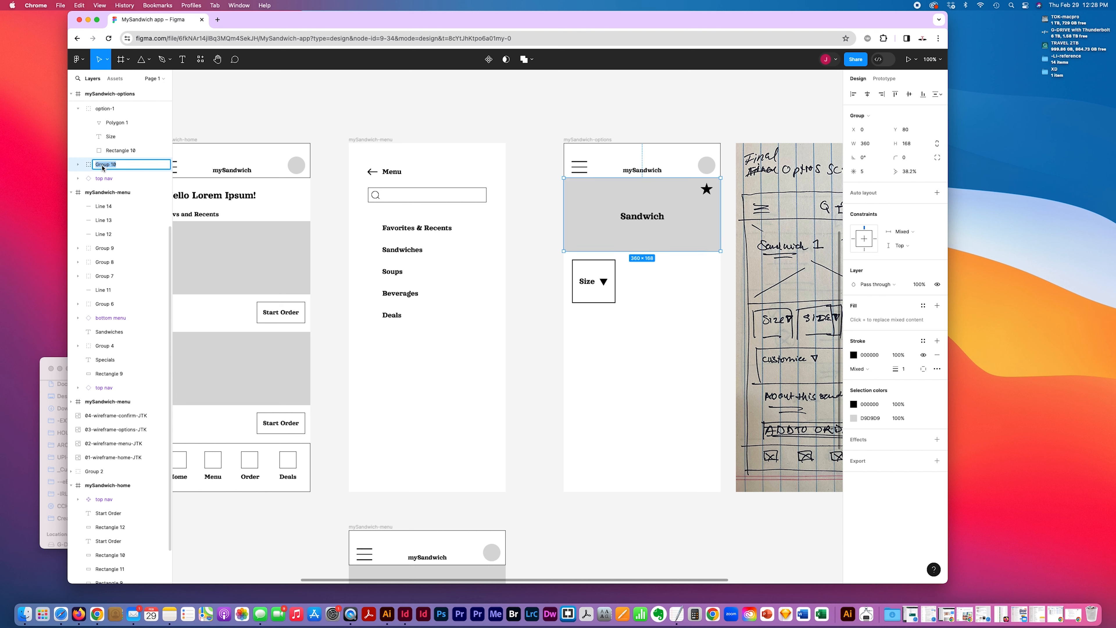
type("dwich")
key("Return")
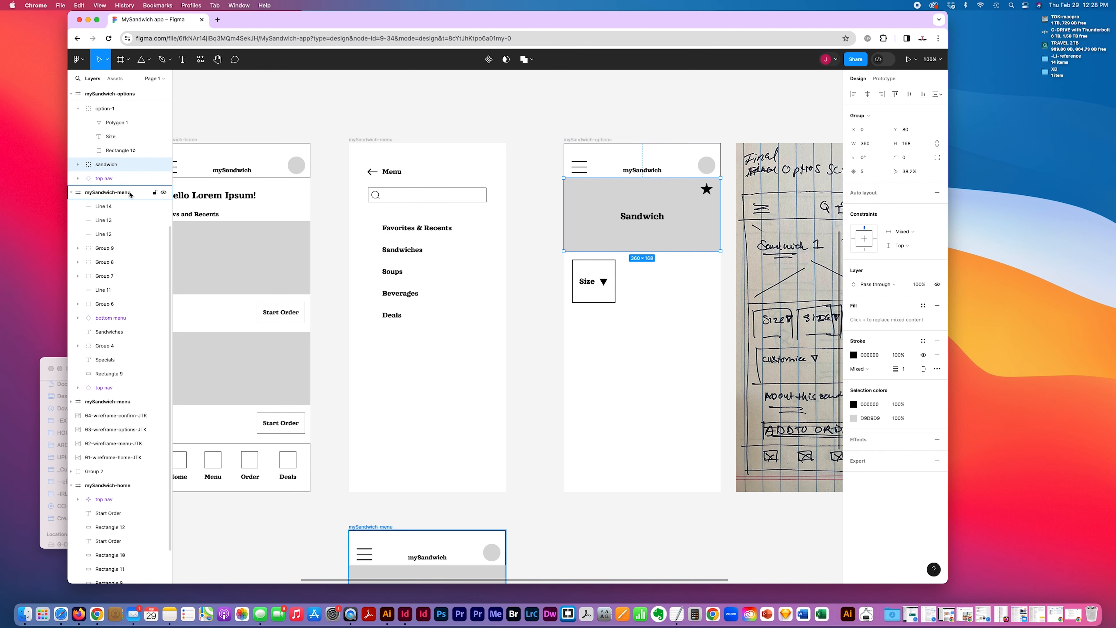
- Copy the bottom menu from mySandwich-home to the bottom edge of the mySandwich-options frame
scroll(384, 378, "left", 5)
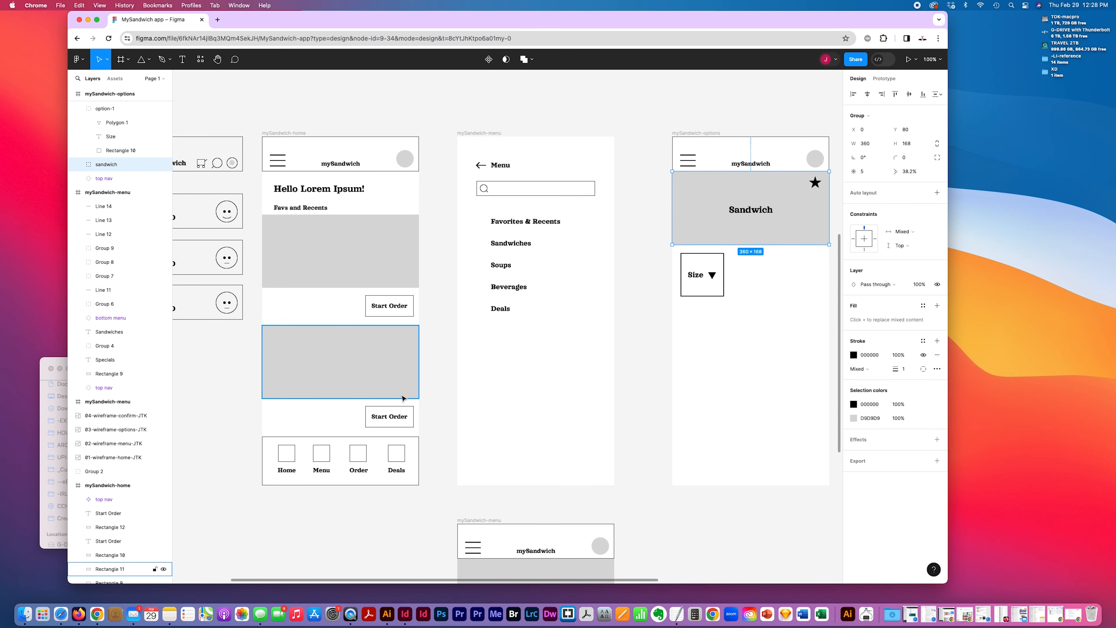
scroll(396, 389, "right", 2)
left_click(254, 477)
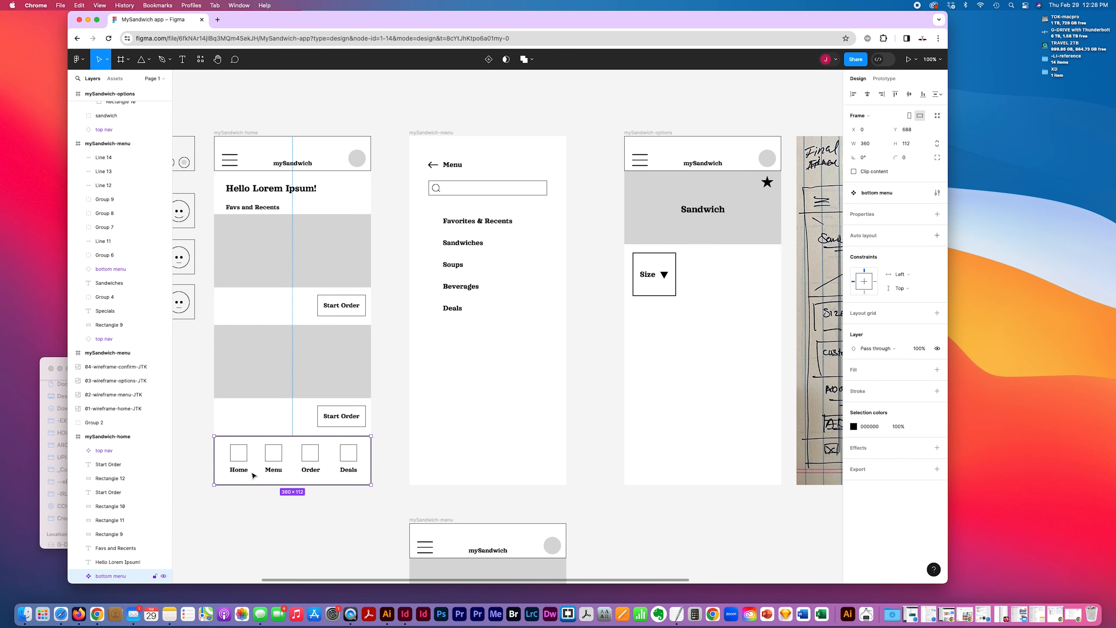
left_click_drag(254, 476, 662, 462)
scroll(675, 498, "right", 5)
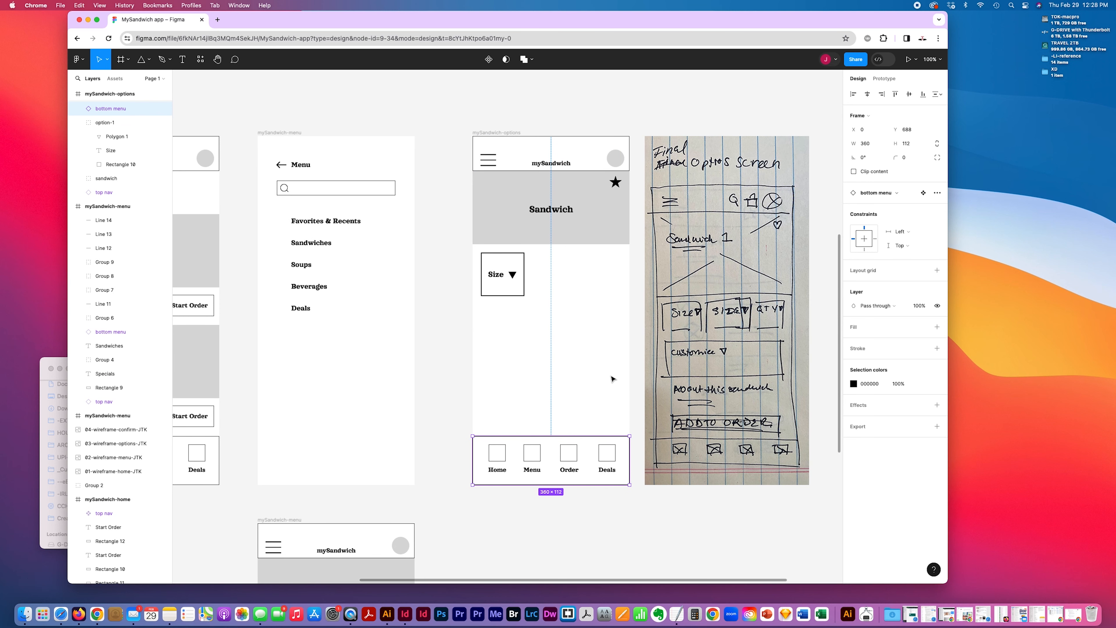
left_click(452, 379)
- Duplicate the Size box twice to form a row of three evenly spaced boxes, with the copies at X 133 and 248
left_click_drag(541, 313, 566, 275)
scroll(573, 285, "right", 5)
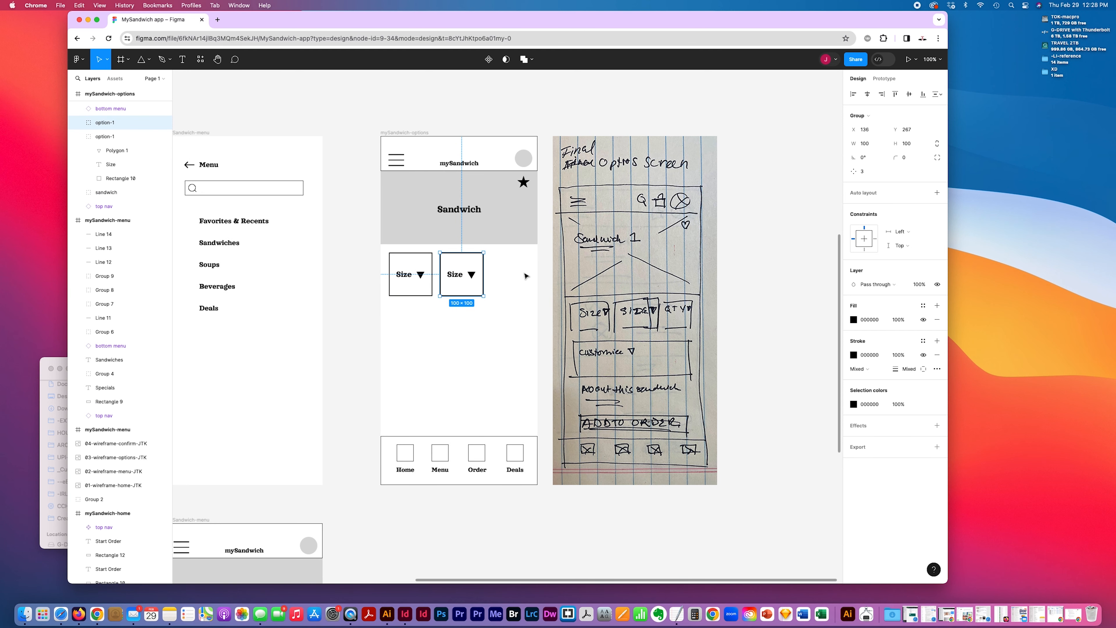
left_click_drag(473, 276, 523, 275)
left_click_drag(453, 275, 456, 277)
left_click(455, 348)
- Rename the middle option box's group in mySandwich-options as "option-side"
scroll(515, 311, "left", 5)
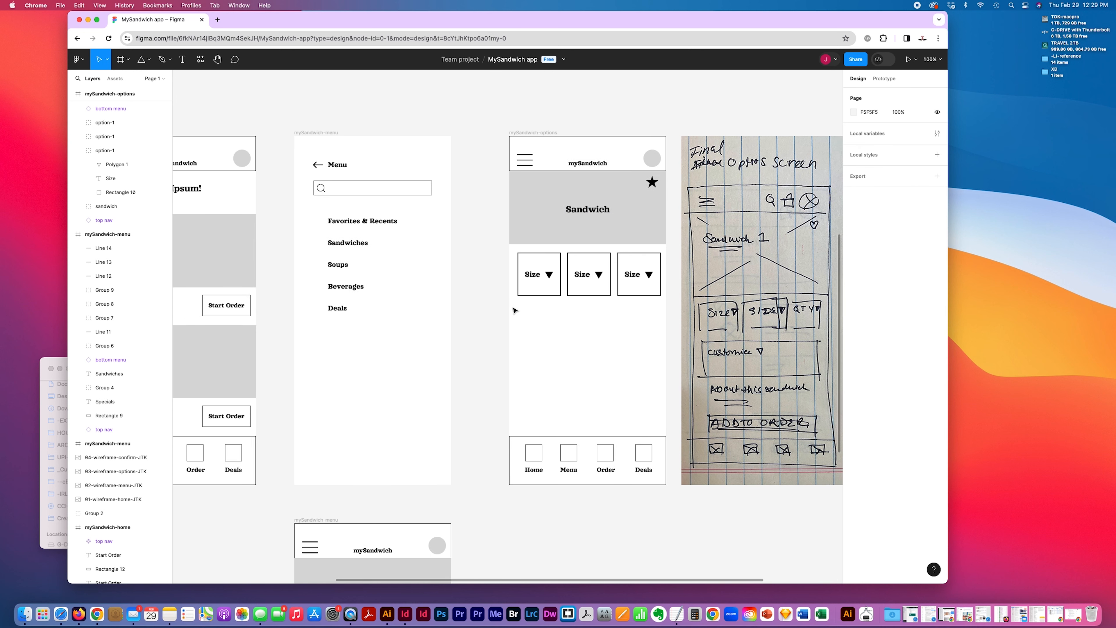
left_click(592, 284)
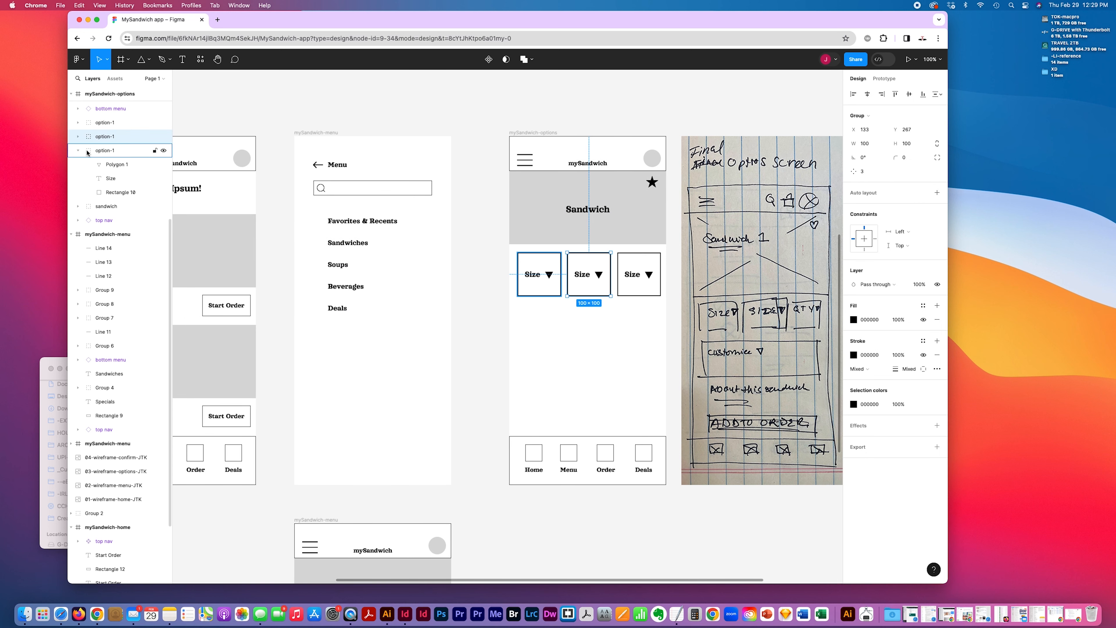
double_click(100, 137)
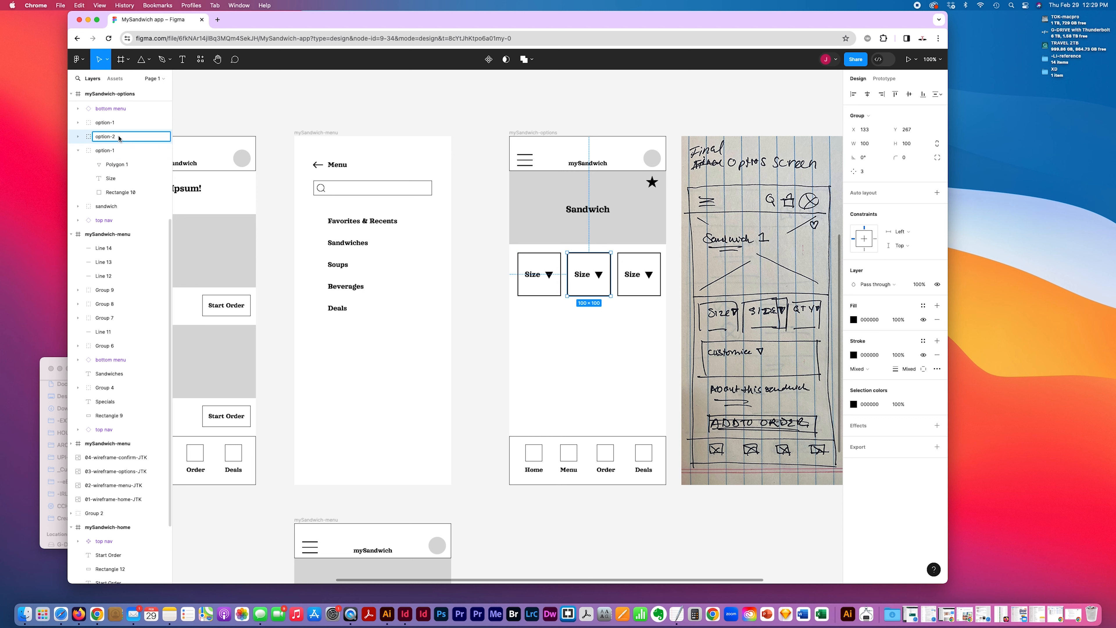
left_click_drag(119, 138, 78, 137)
type("side")
- Rename the rightmost option box's group as "option-size" and the leftmost one's group as "option-QTY"
left_click(106, 124)
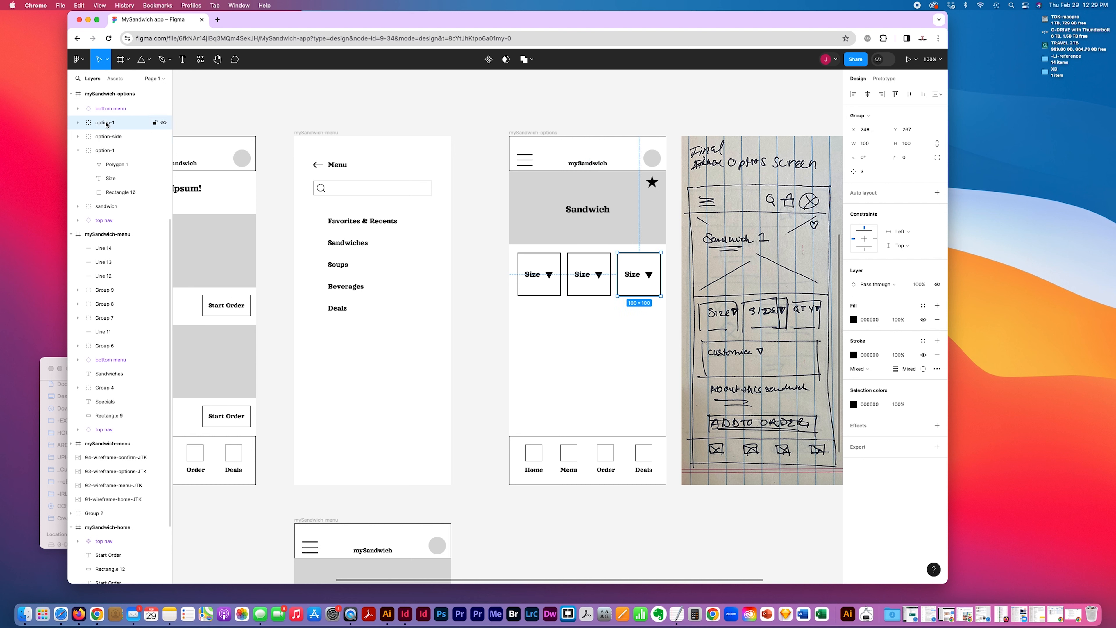
double_click(108, 124)
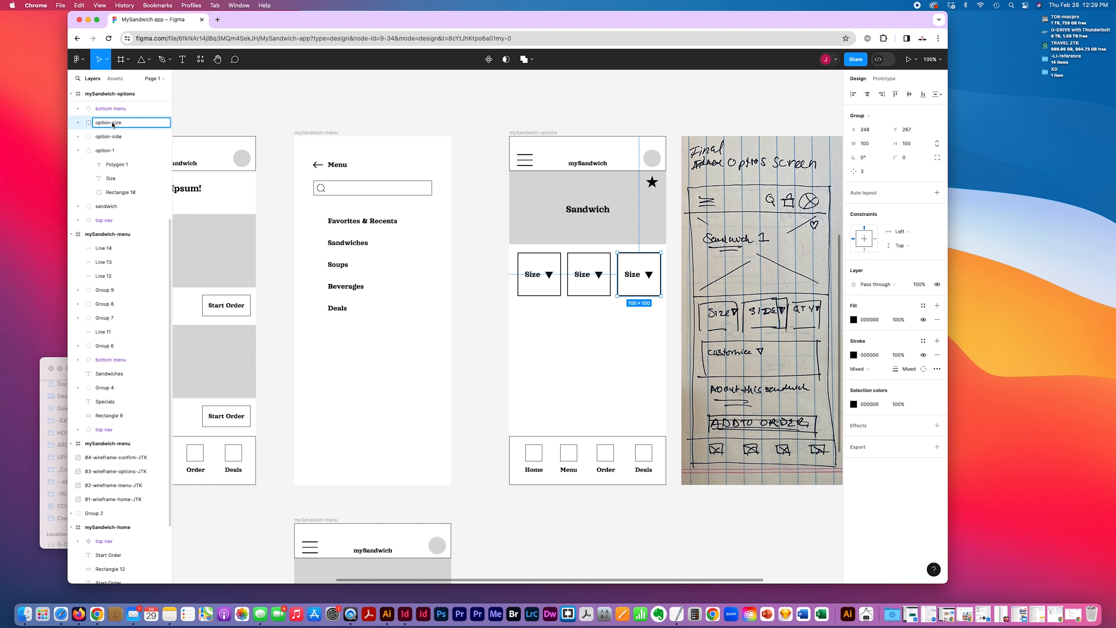
type("option-size")
left_click(125, 150)
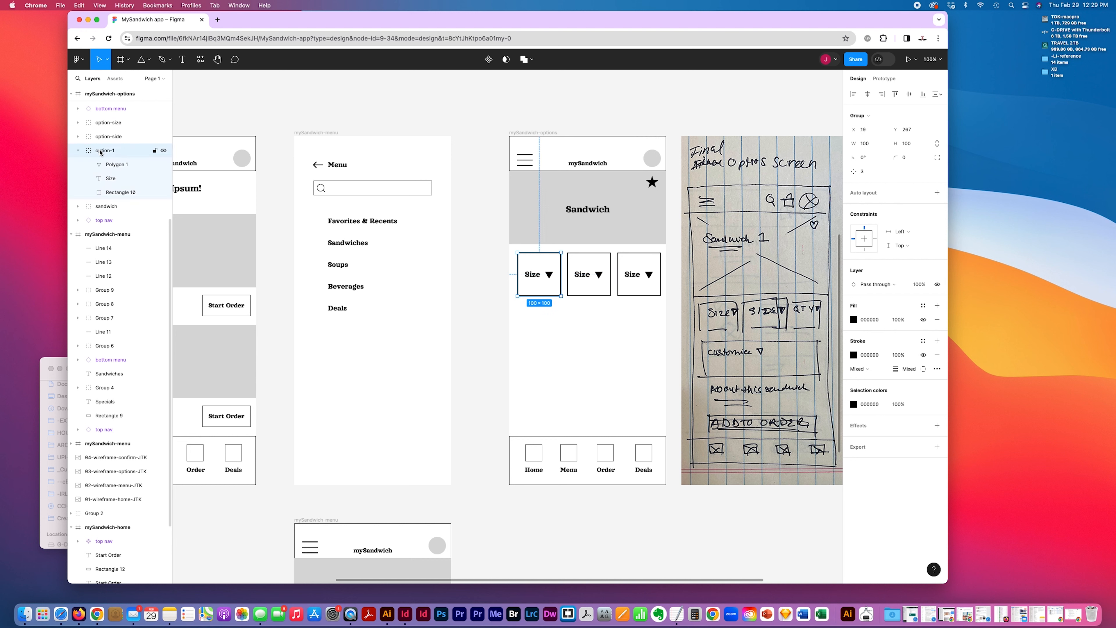
double_click(118, 150)
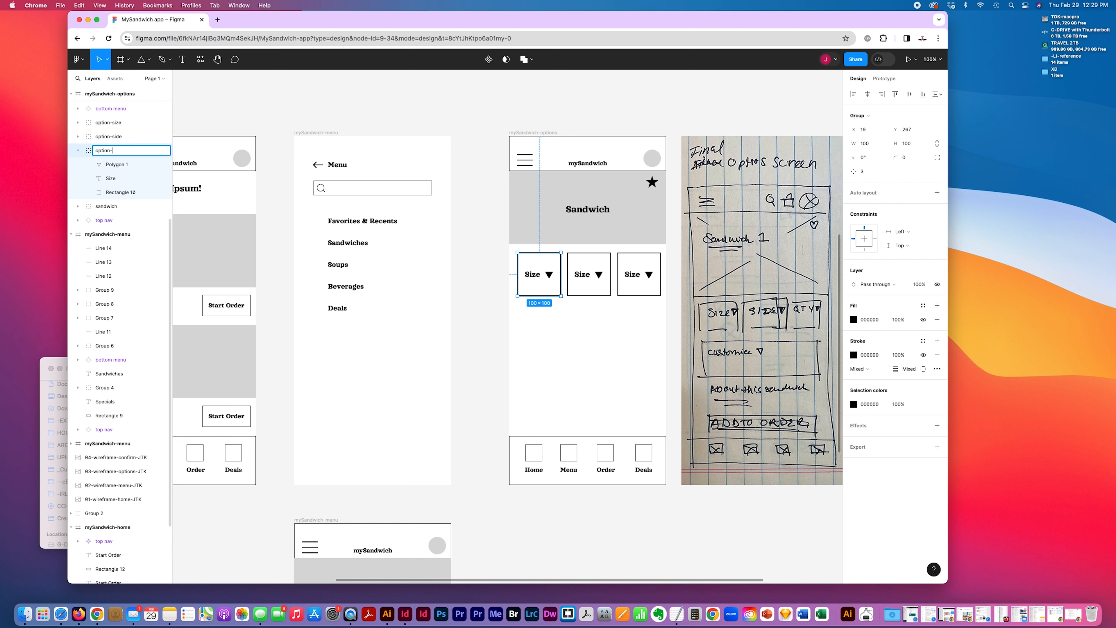
key("Return")
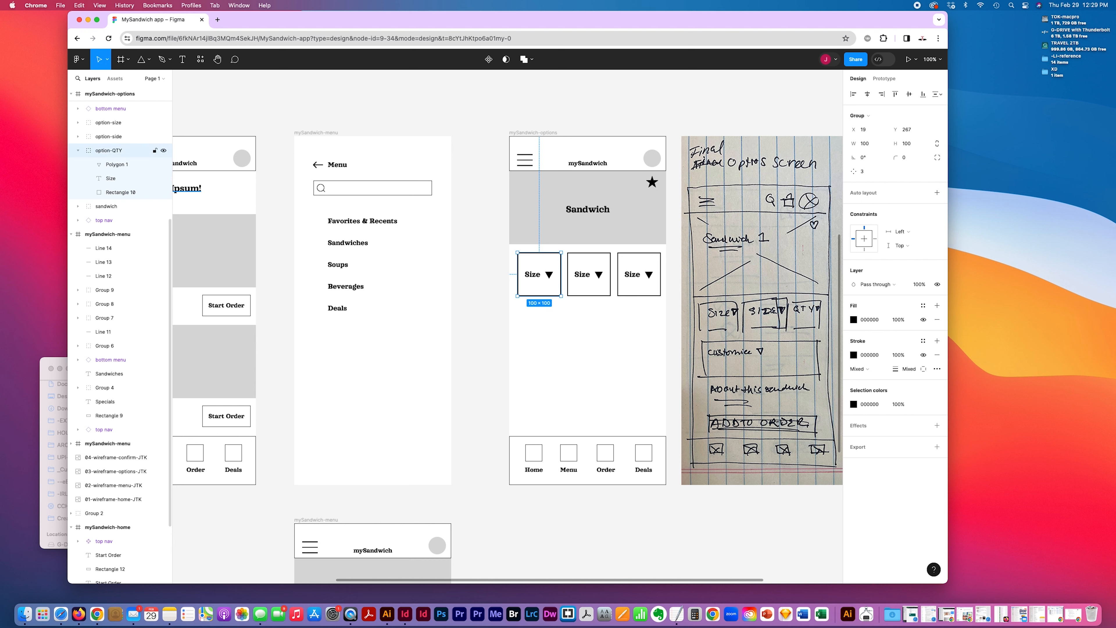
- Change the label text in the middle option box to "Side"
left_click(78, 138)
left_click(110, 164)
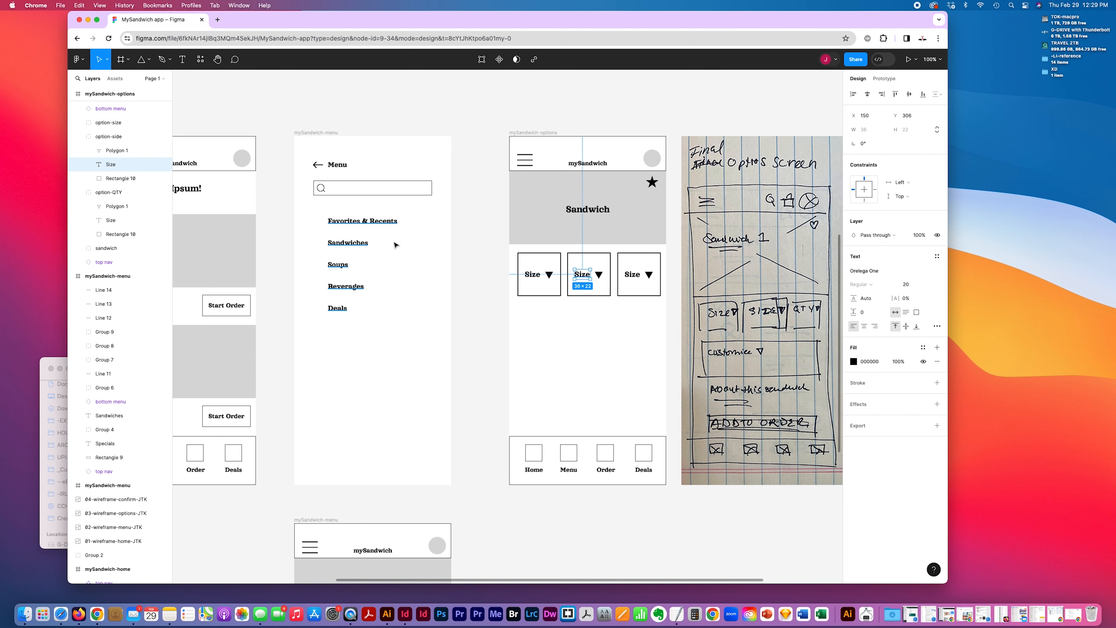
key("Return")
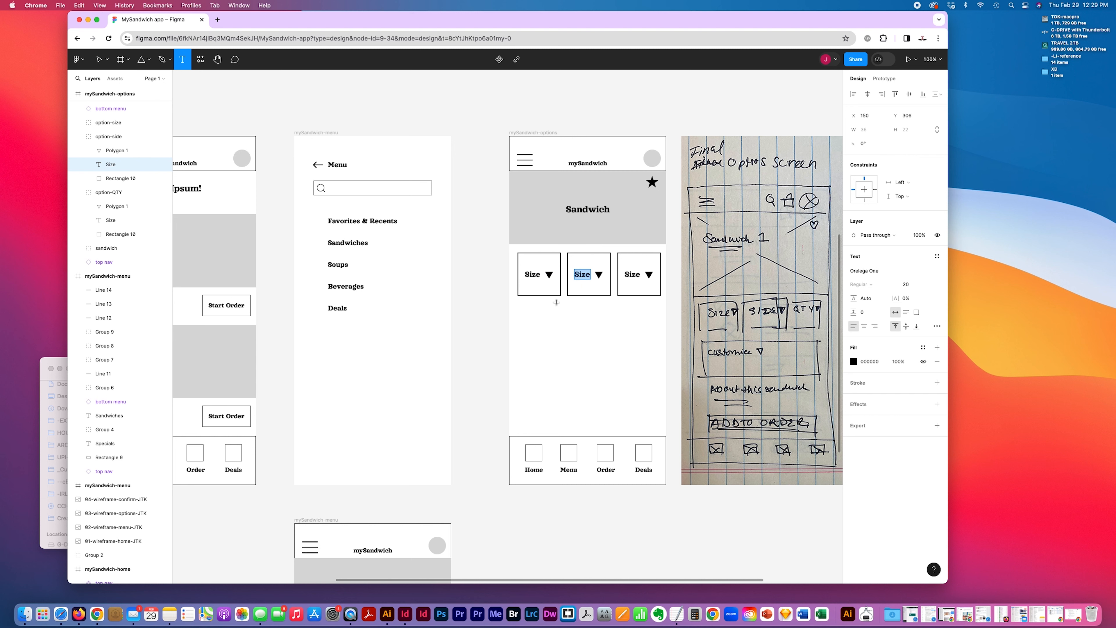
type("Side")
- Change the label text in the rightmost option box to "Qty"
left_click(632, 274)
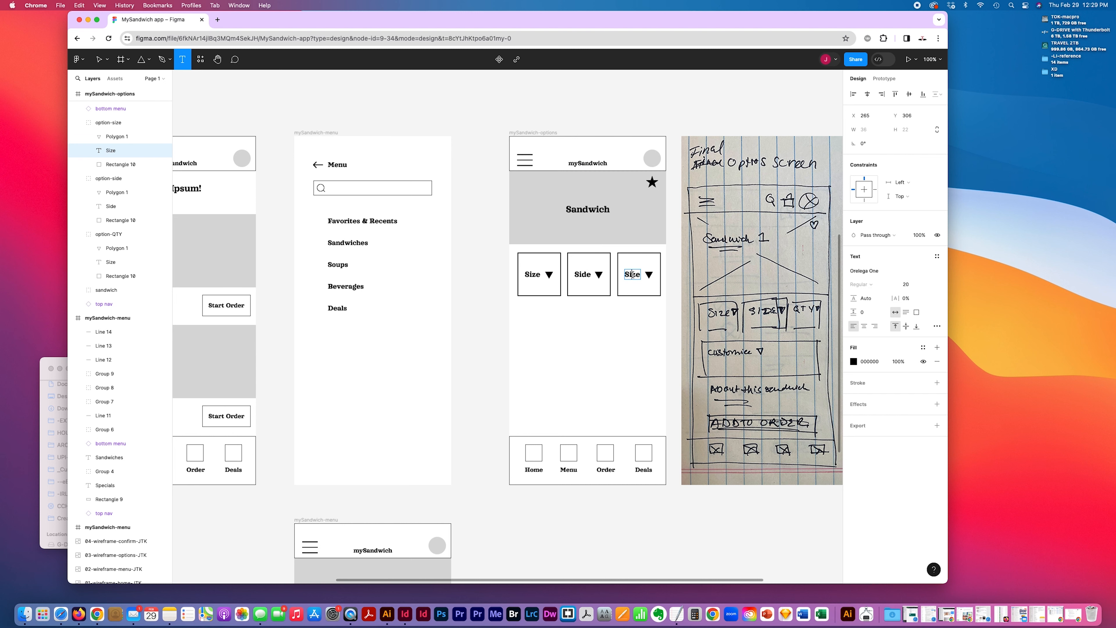
type("t")
key("super+a")
type("Qt")
scroll(577, 335, "up", 2)
scroll(576, 335, "right", 1)
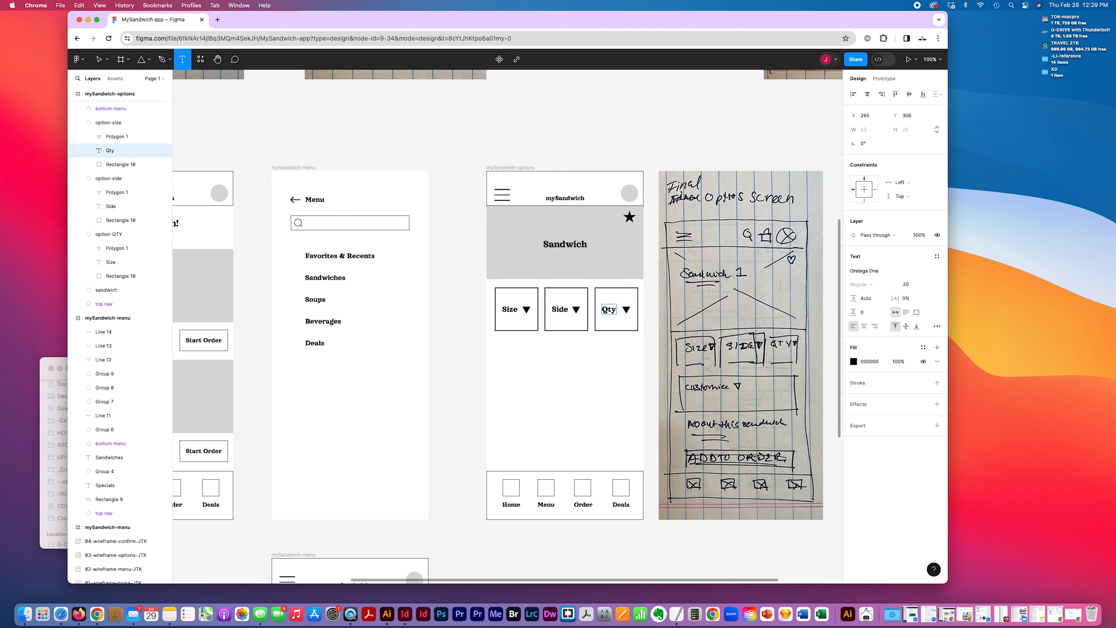
scroll(577, 335, "down", 2)
scroll(577, 335, "left", 2)
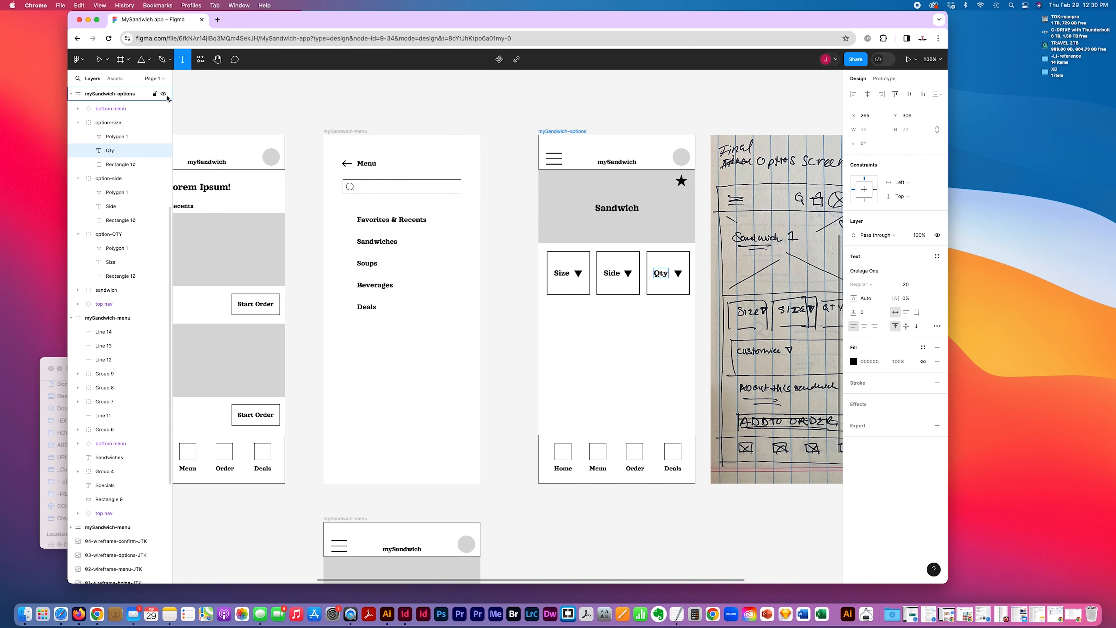
- Remove the stroke from the dropdown triangle in the Qty box on the options screen
left_click(107, 59)
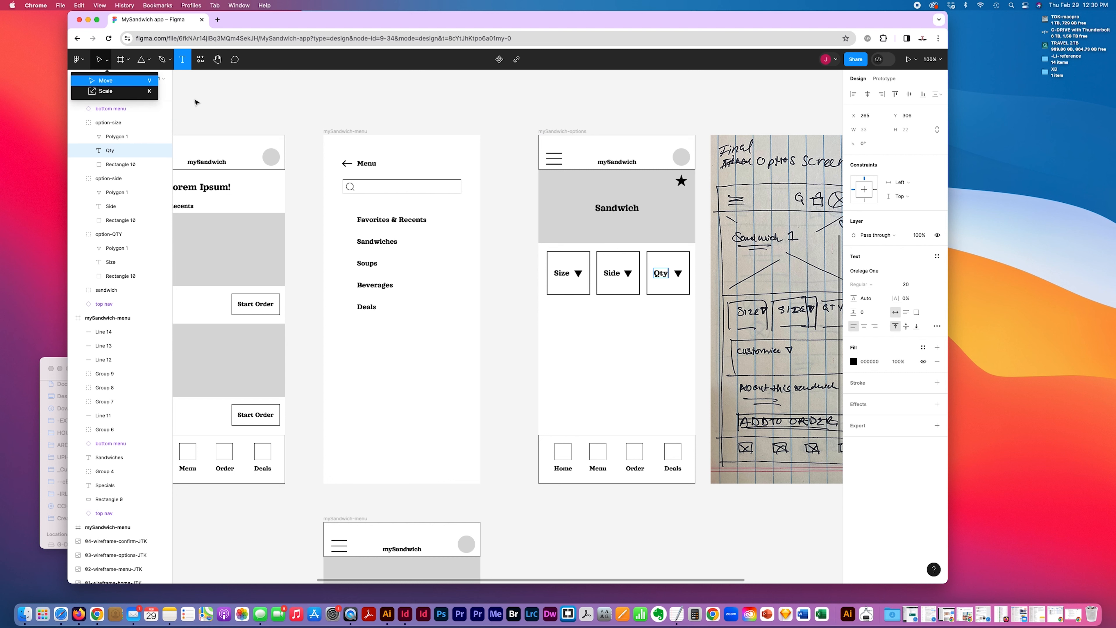
left_click(591, 307)
key("Escape")
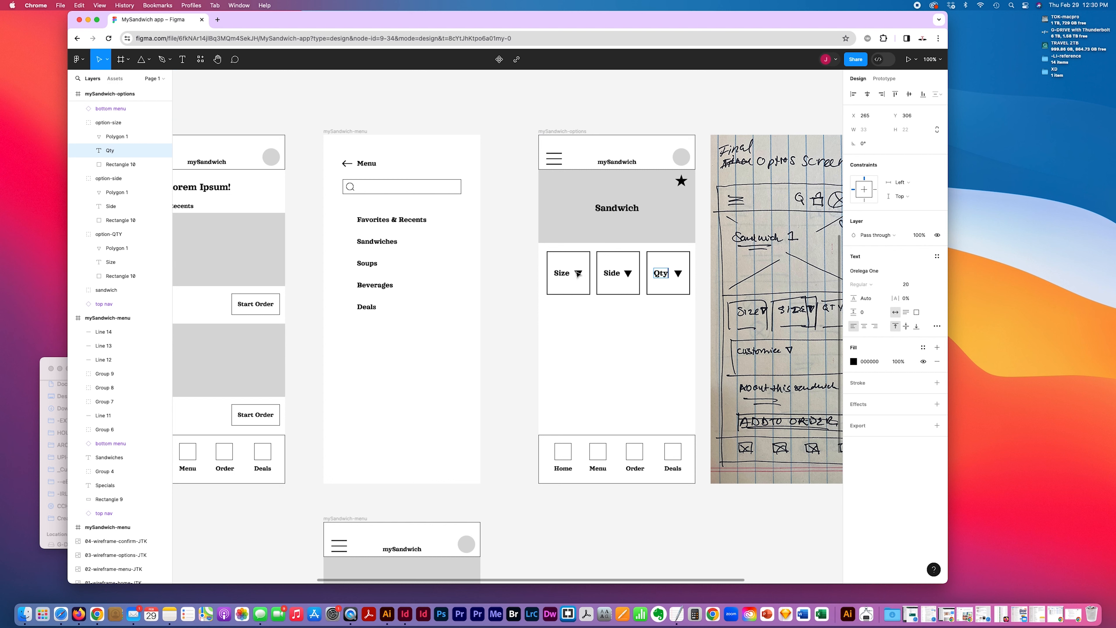
left_click(114, 137)
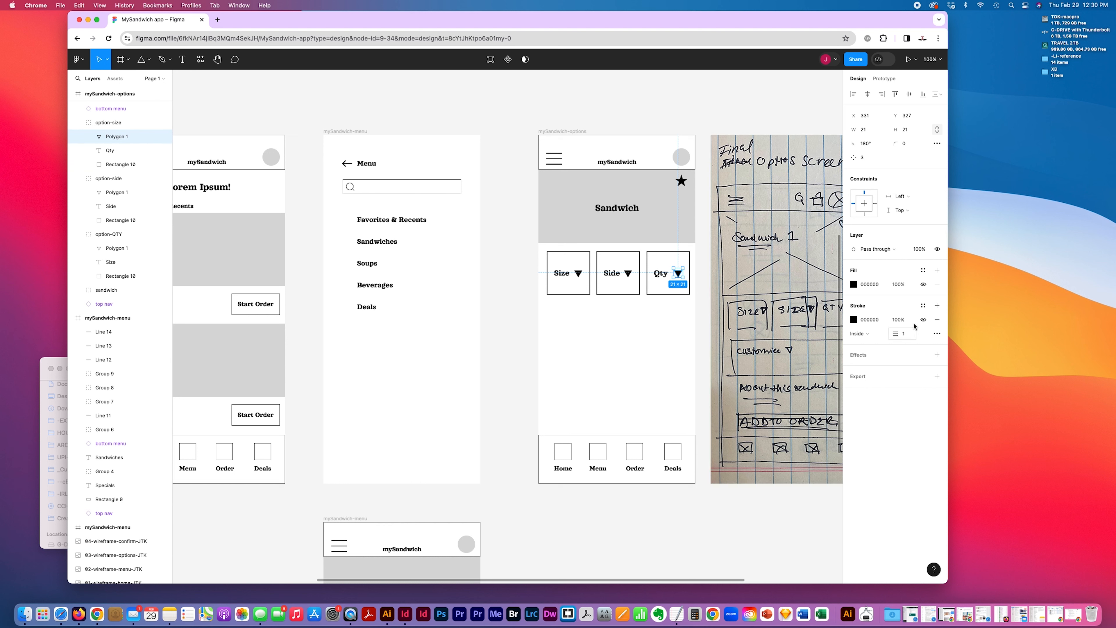
left_click(937, 320)
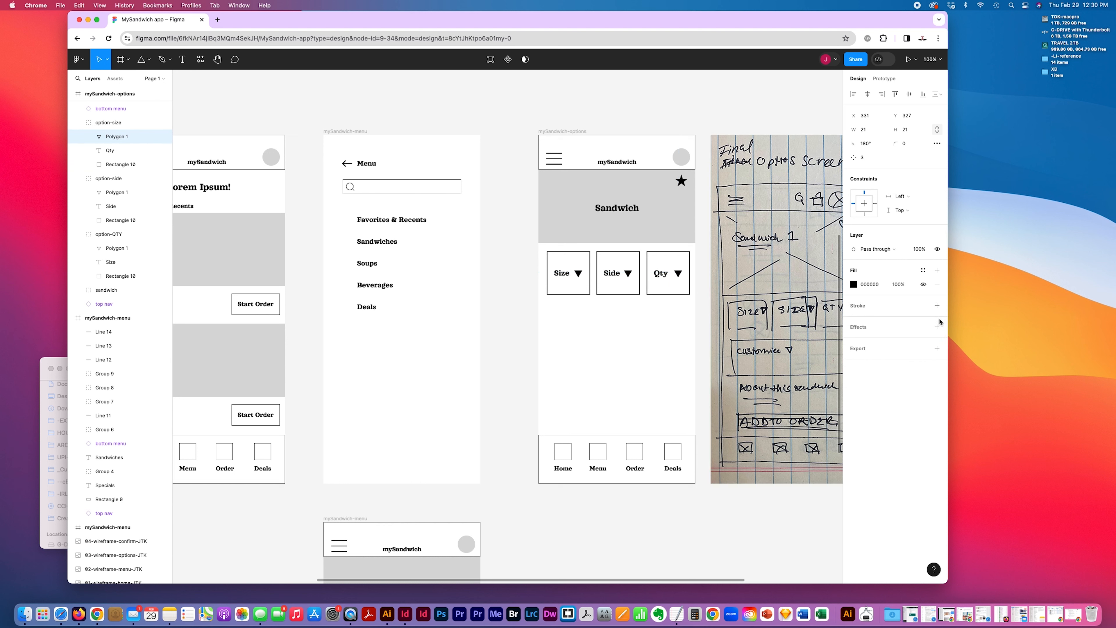
- Try the Qty box's triangle at sizes of 15 and 20
left_click(869, 132)
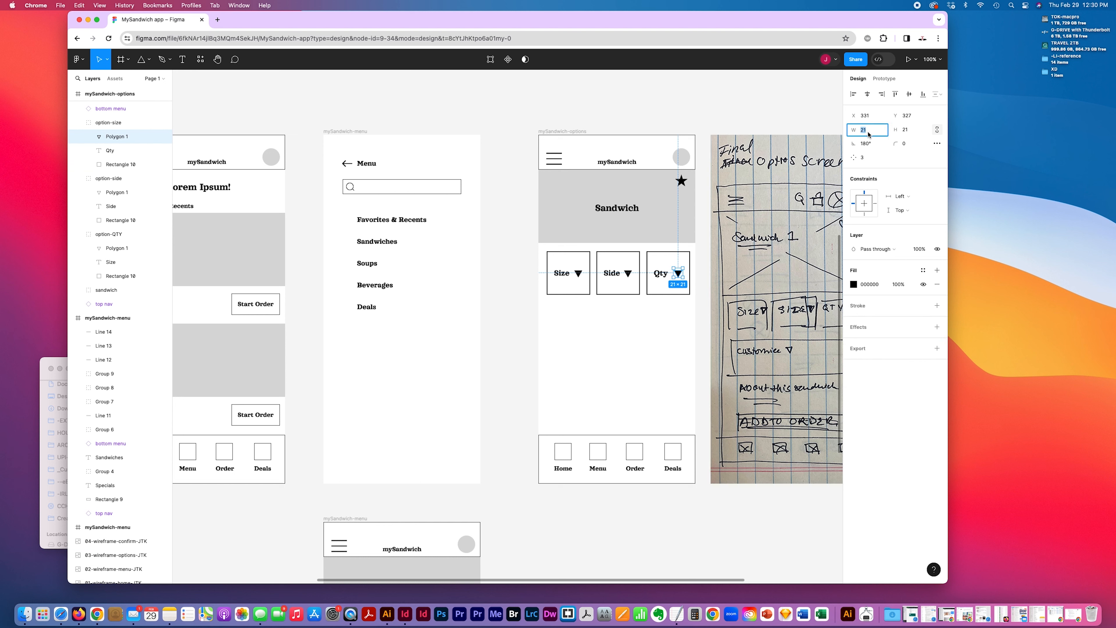
type("15")
key("Tab")
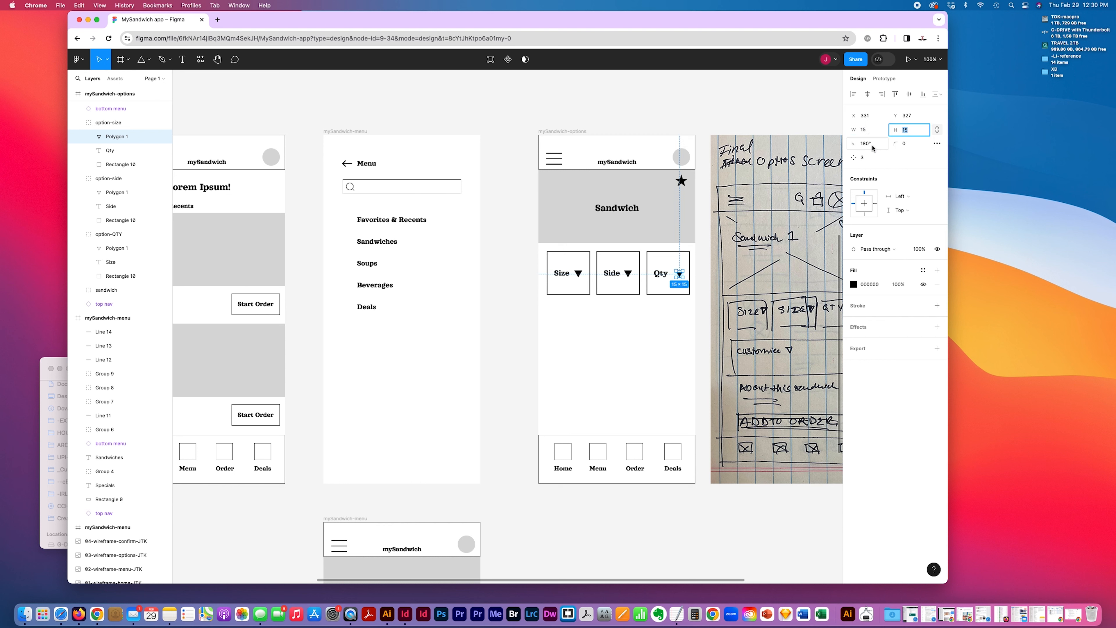
left_click(663, 317)
left_click(681, 275)
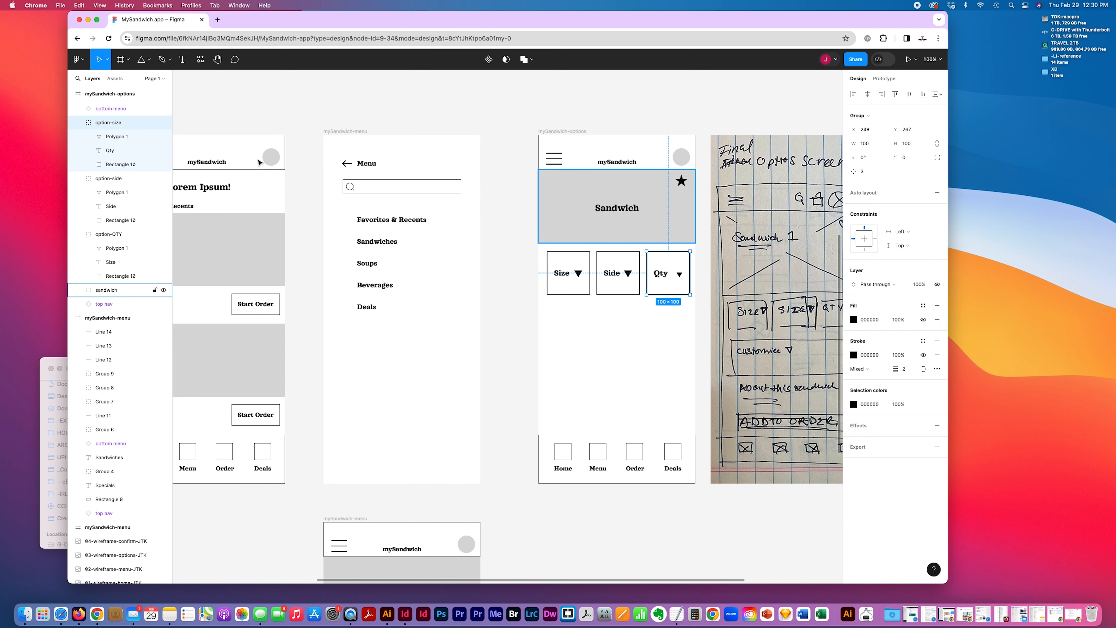
left_click(120, 137)
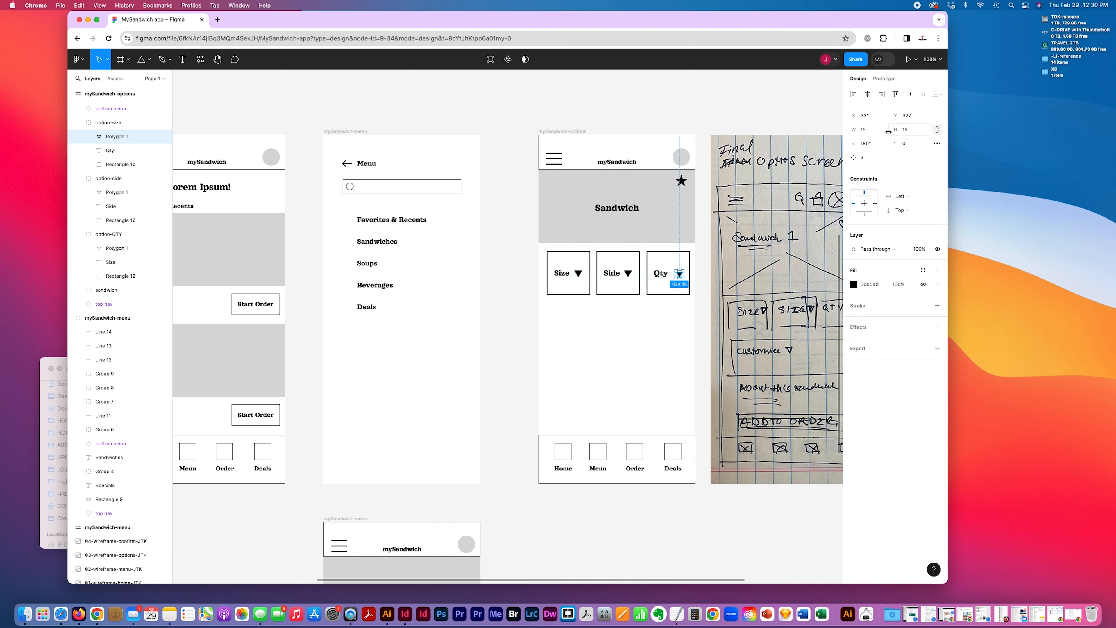
left_click(876, 132)
type("20")
key("Return")
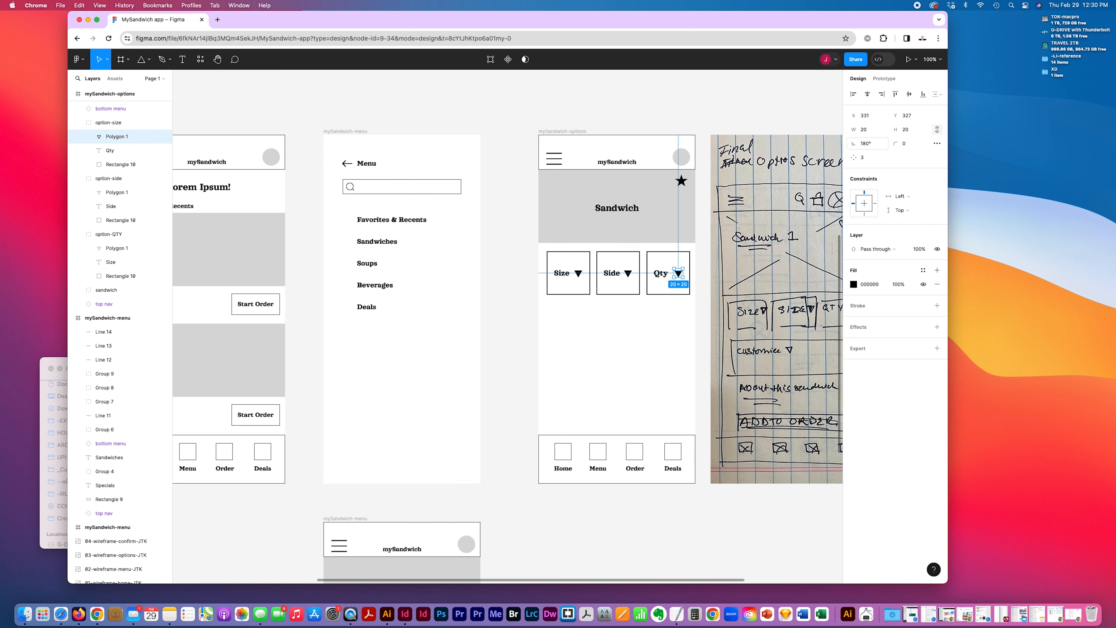
- Set the Qty box's triangle to 18 by 18 and nudge it up one pixel
left_click(868, 132)
type("18")
key("Return")
key("Up")
- Resize the Side box's triangle to 18 by 18 and nudge it to X 217, Y 326
left_click(628, 277)
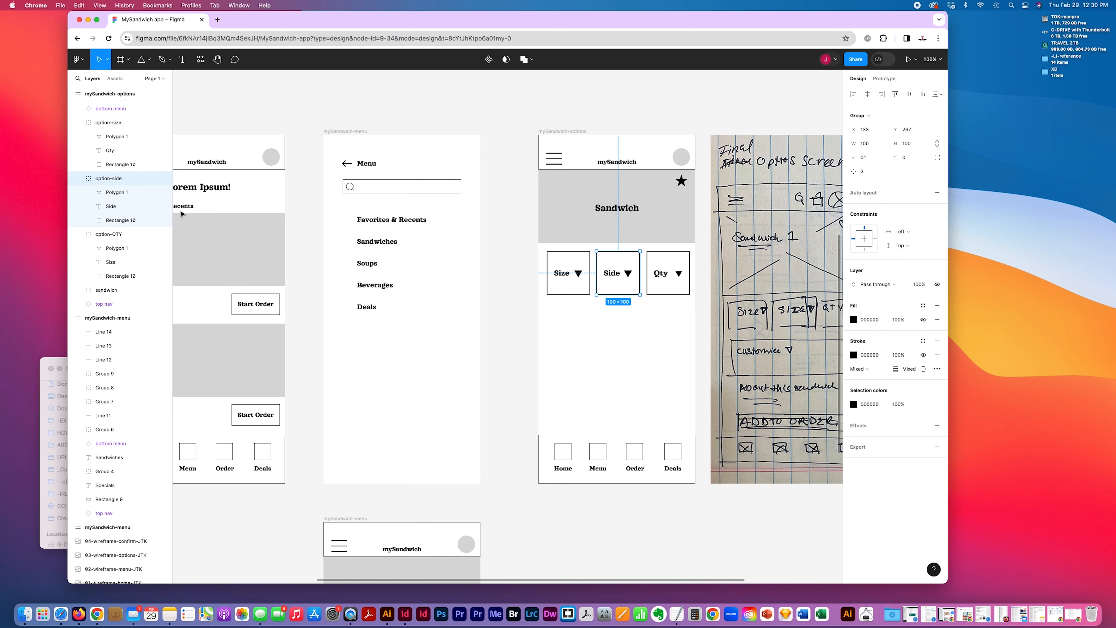
left_click(115, 192)
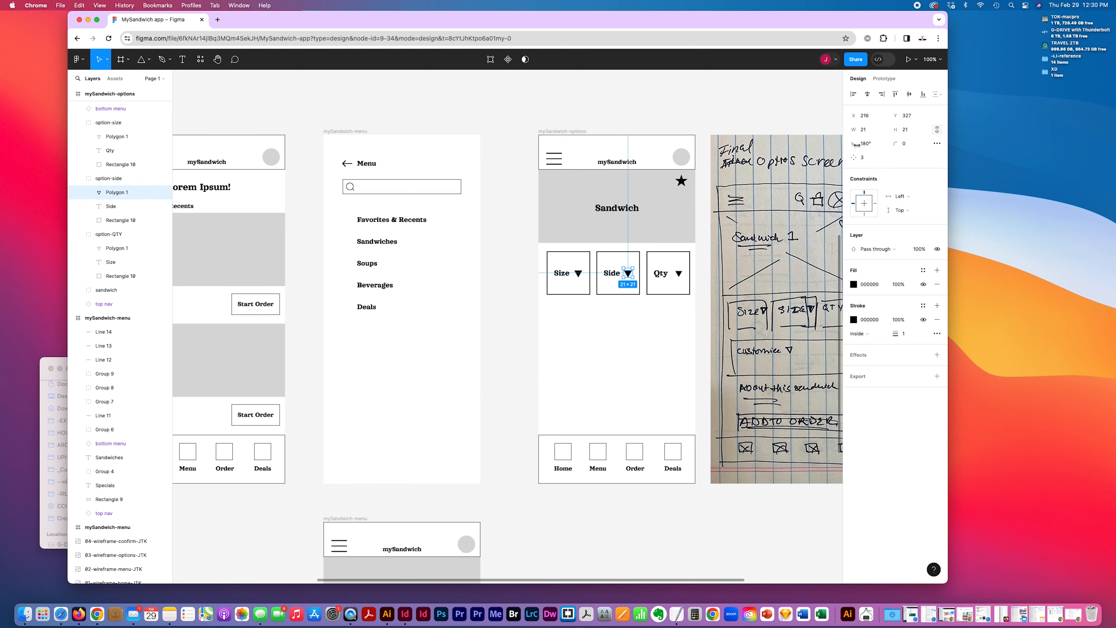
left_click(870, 129)
key("Return")
key("Right")
key("Right")
key("Up")
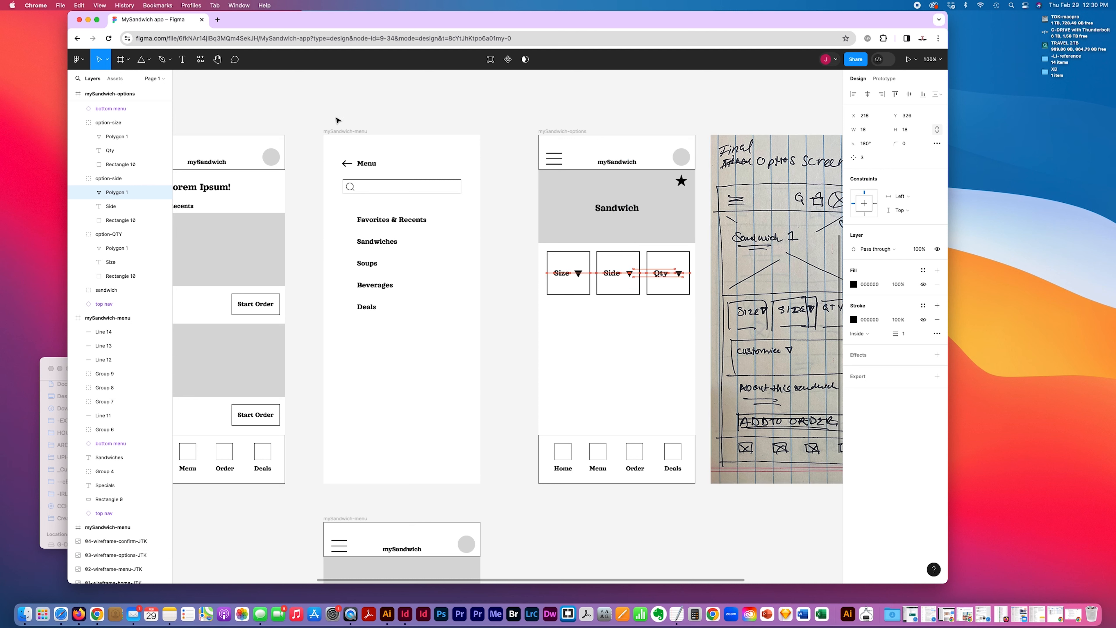
key("Left")
scroll(264, 106, "up", 1)
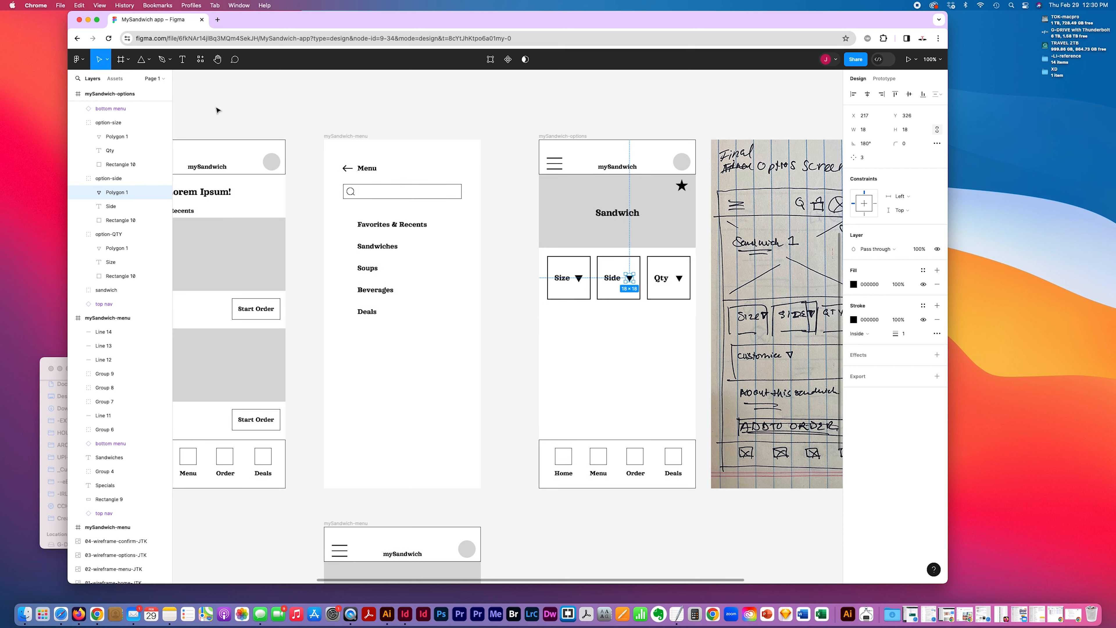
- Resize the Size box's triangle to 18 by 18 to match the other two and nudge it to X 104
left_click(117, 136)
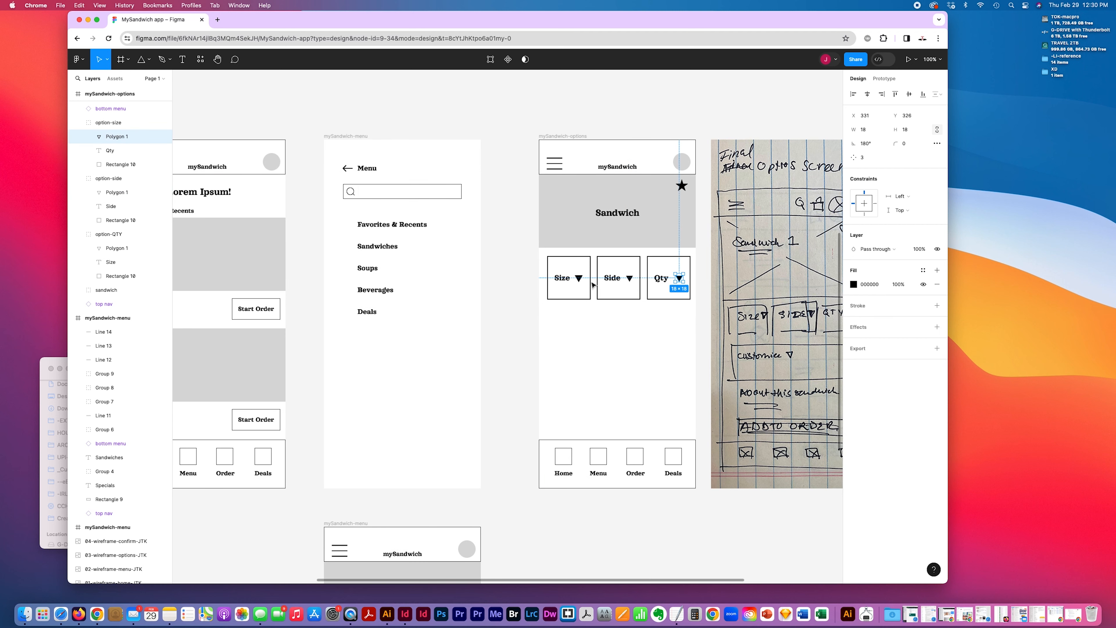
left_click(864, 129)
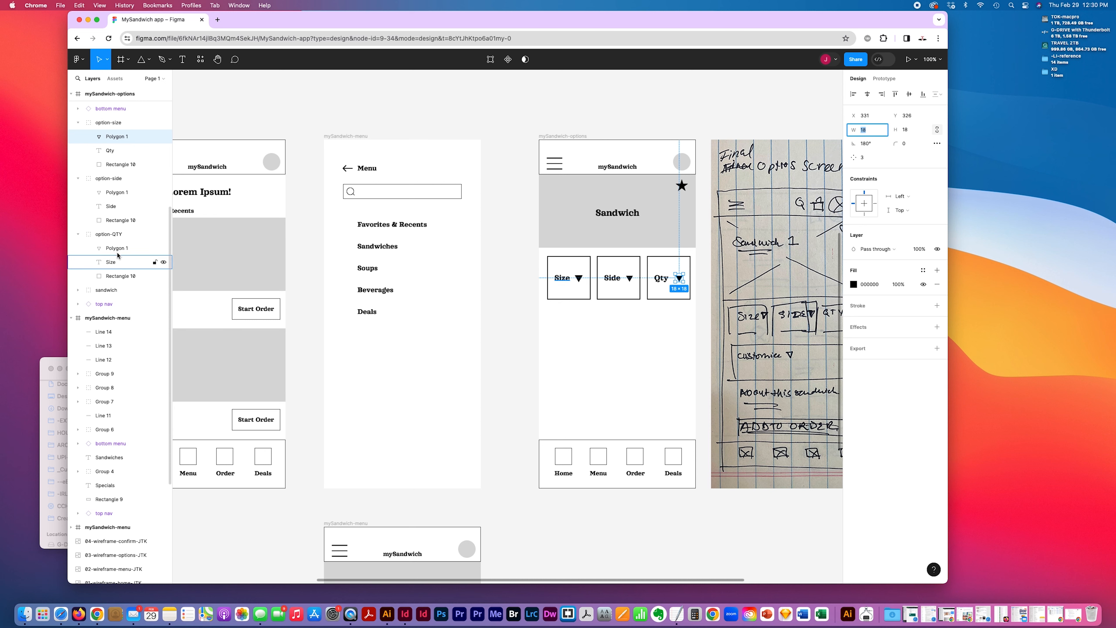
left_click(107, 248)
left_click(866, 131)
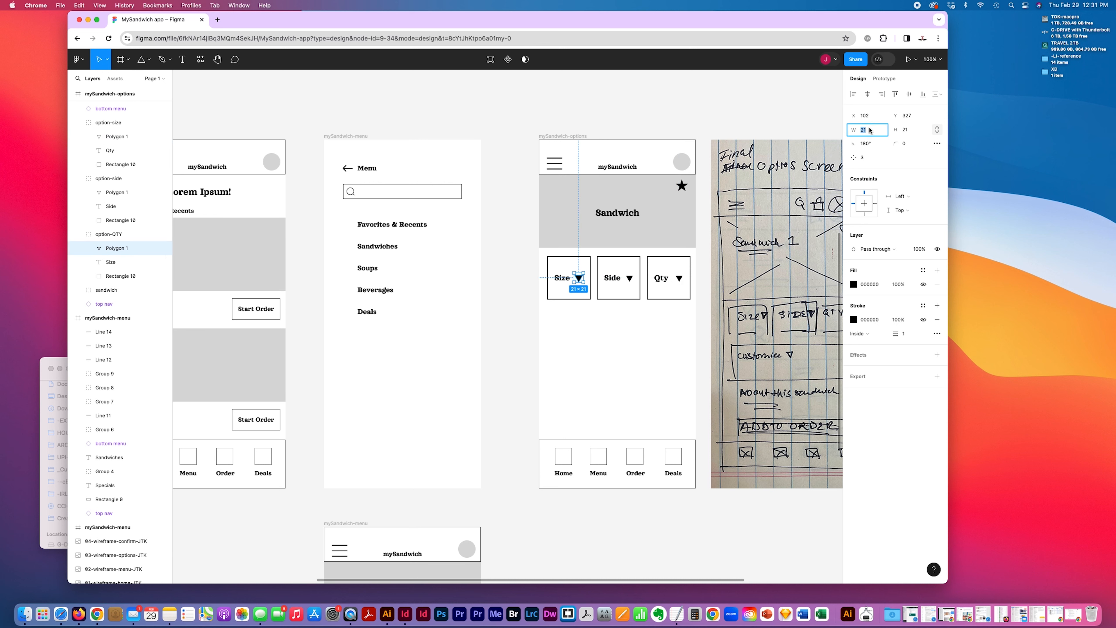
key("Tab")
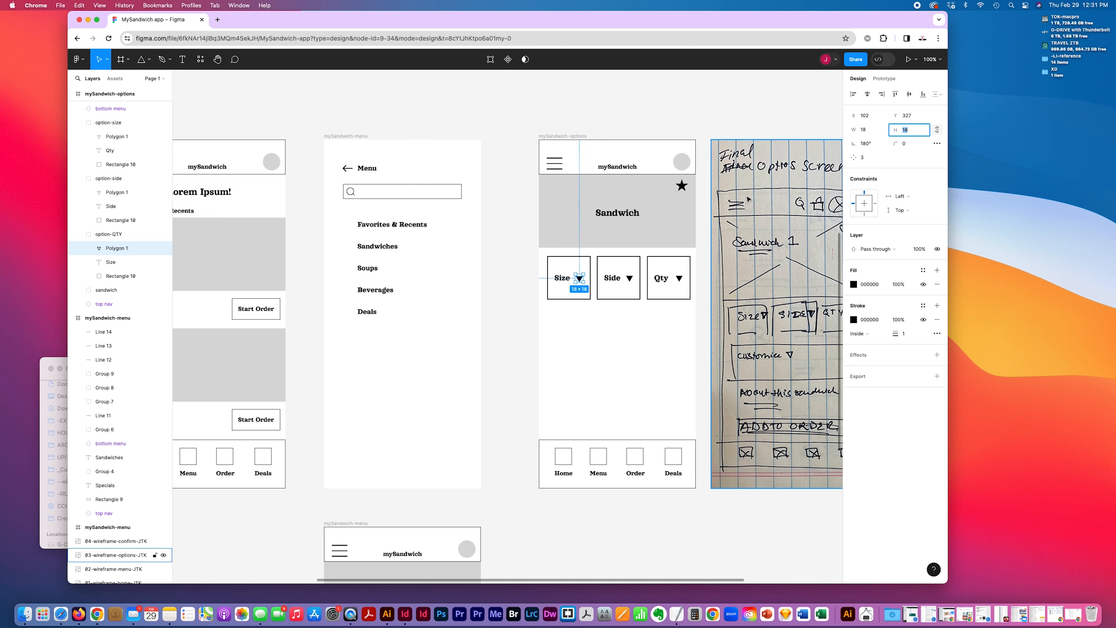
key("Up")
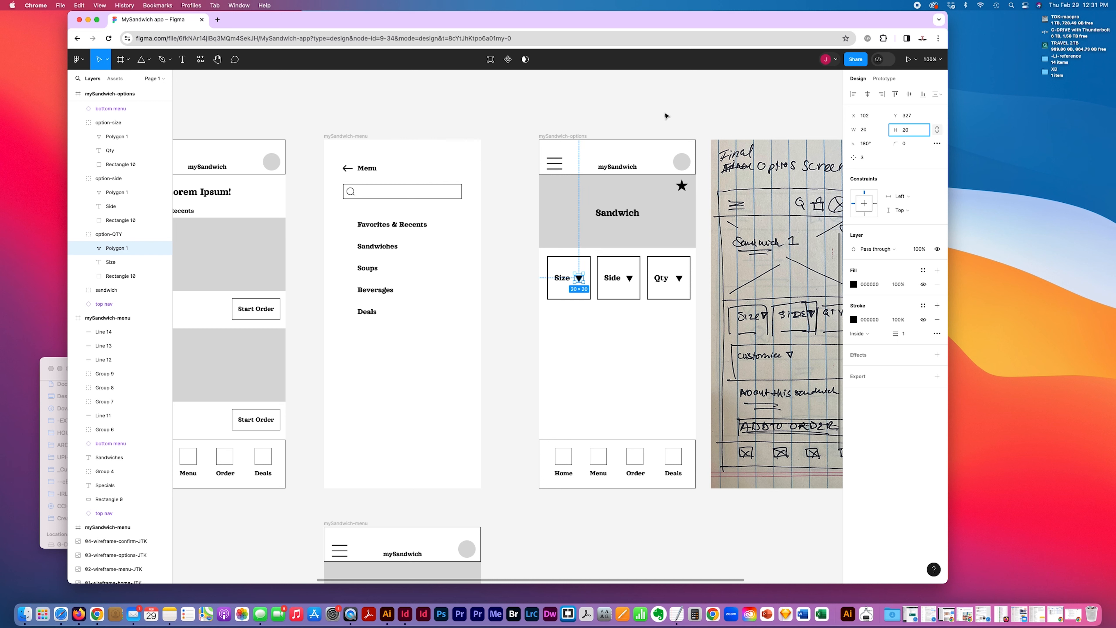
left_click(868, 132)
key("Return")
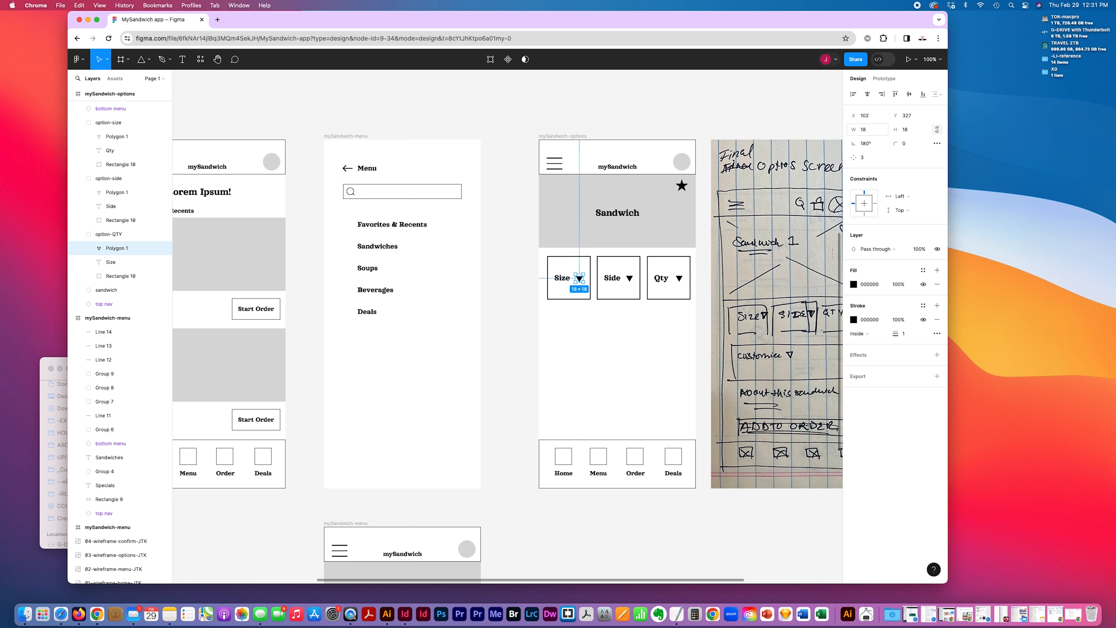
key("Right")
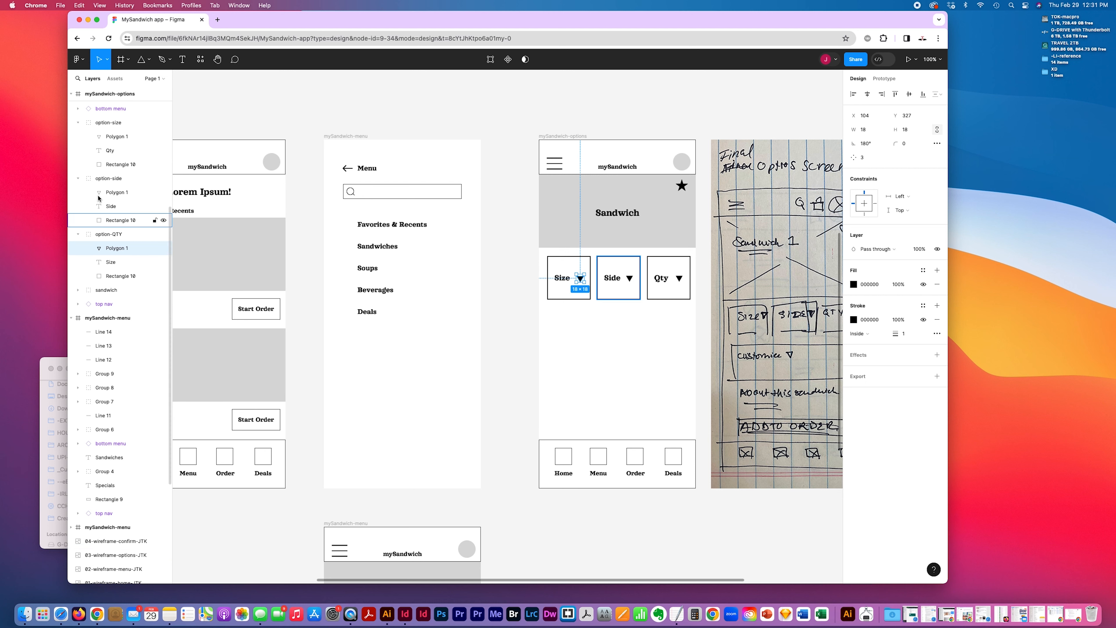
left_click(115, 193)
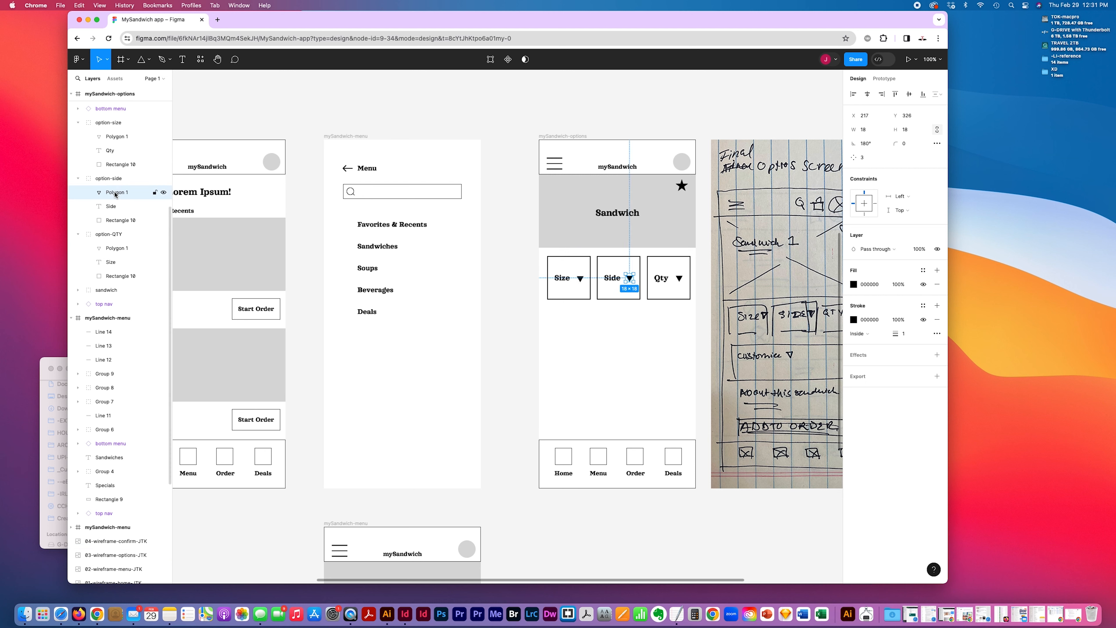
left_click(114, 137)
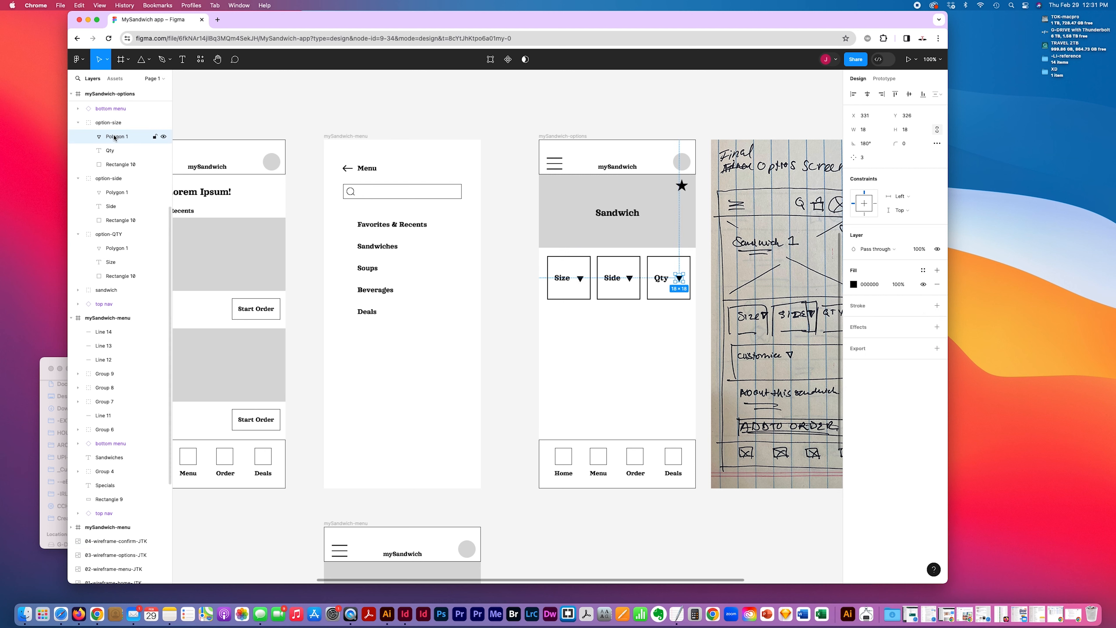
left_click(593, 406)
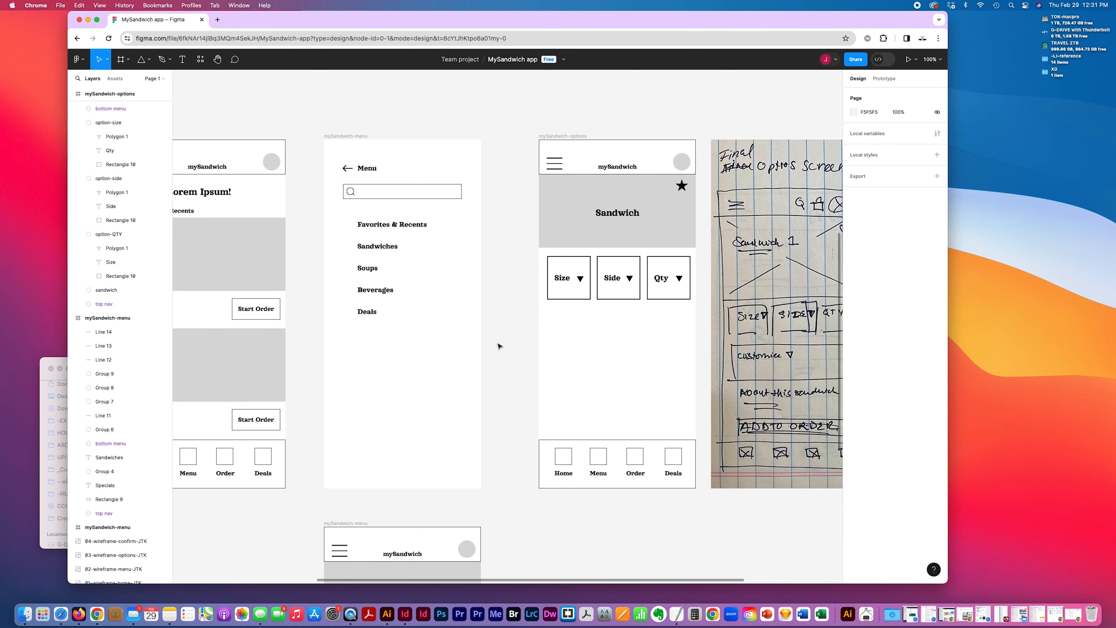
- Duplicate the Size option box directly below the original, at Y 386
scroll(637, 350, "right", 2)
scroll(638, 350, "right", 2)
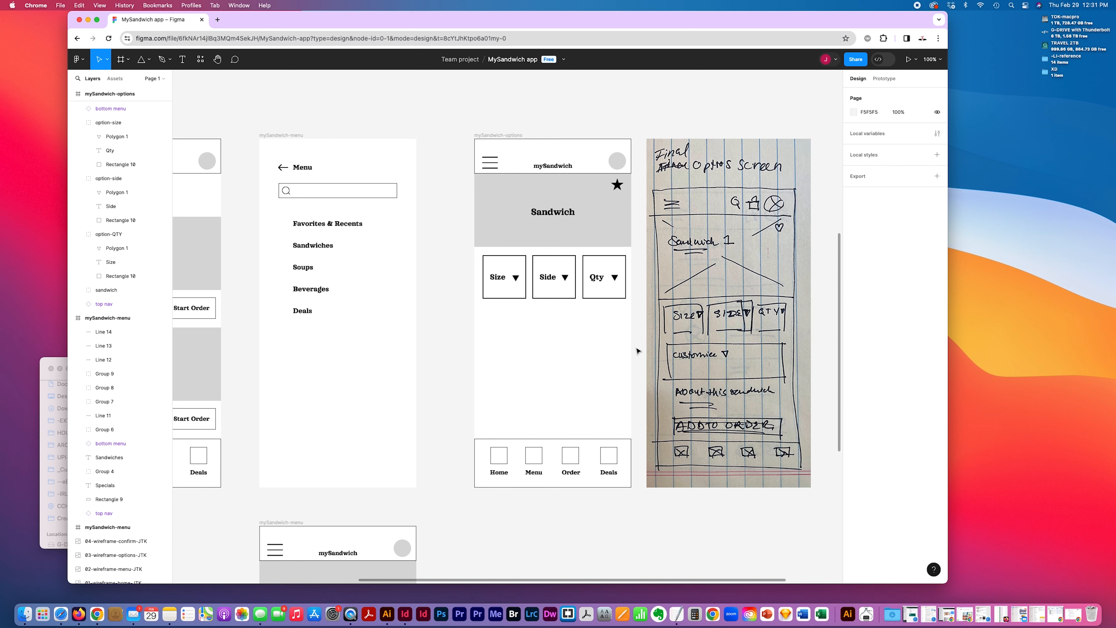
left_click(512, 274)
left_click_drag(515, 285, 517, 330, "alt")
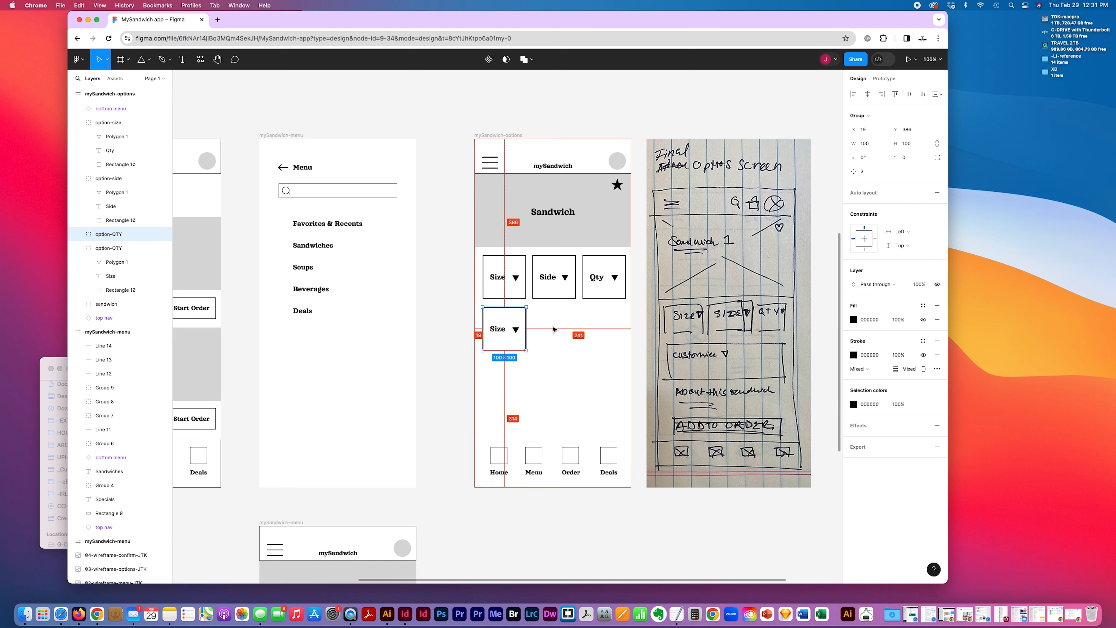
left_click(552, 340)
left_click(501, 337)
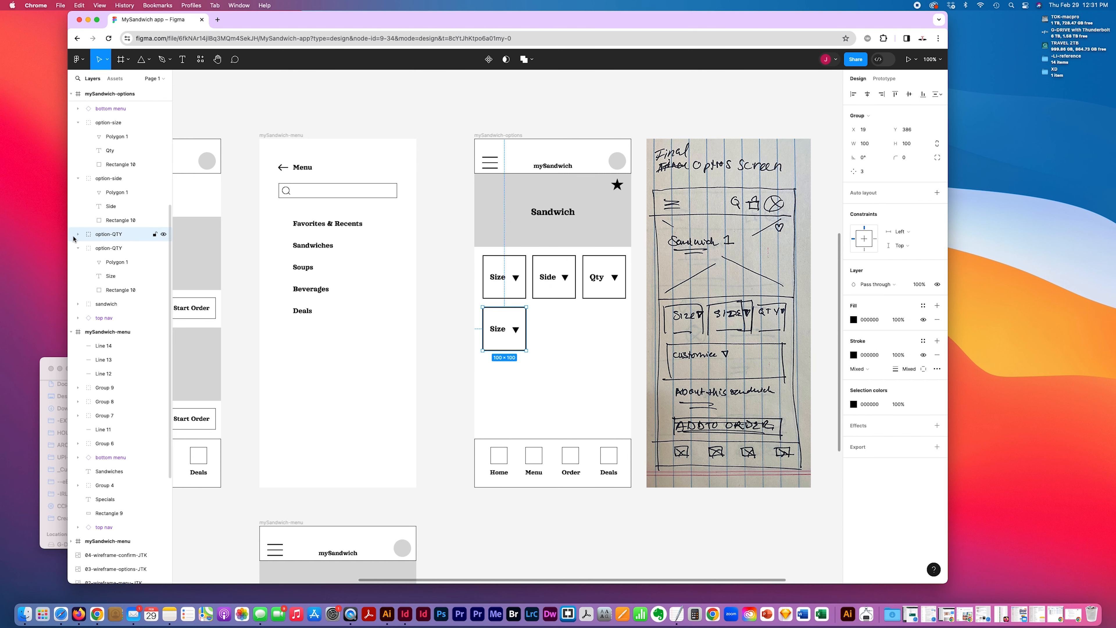
- Rename the duplicated box's group as "option-customize"
double_click(111, 234)
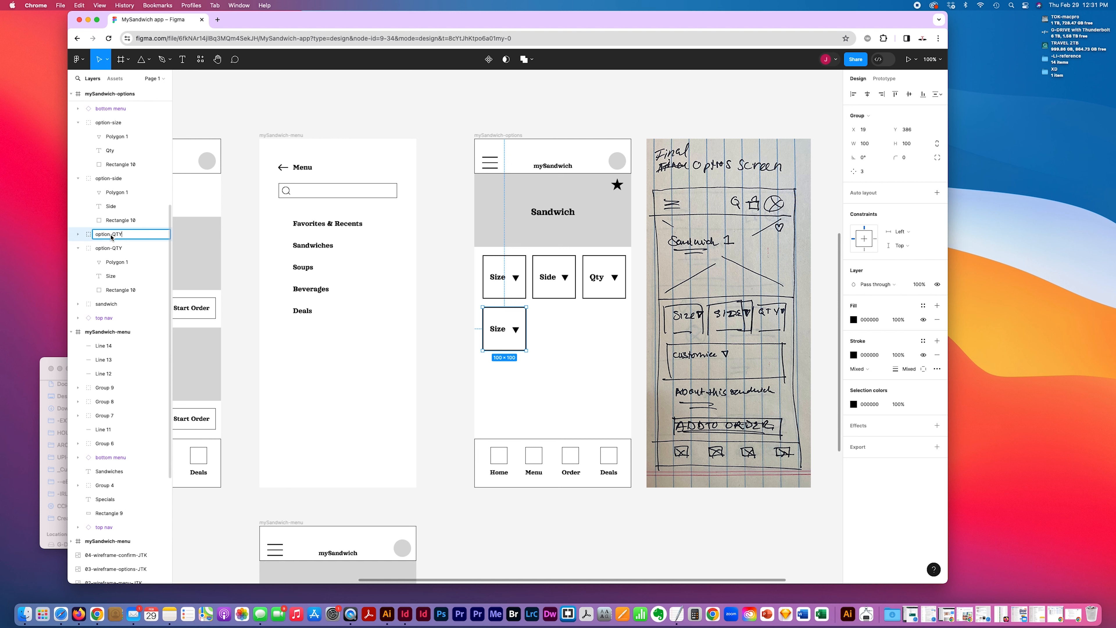
left_click_drag(112, 235, 148, 239)
left_click(505, 406)
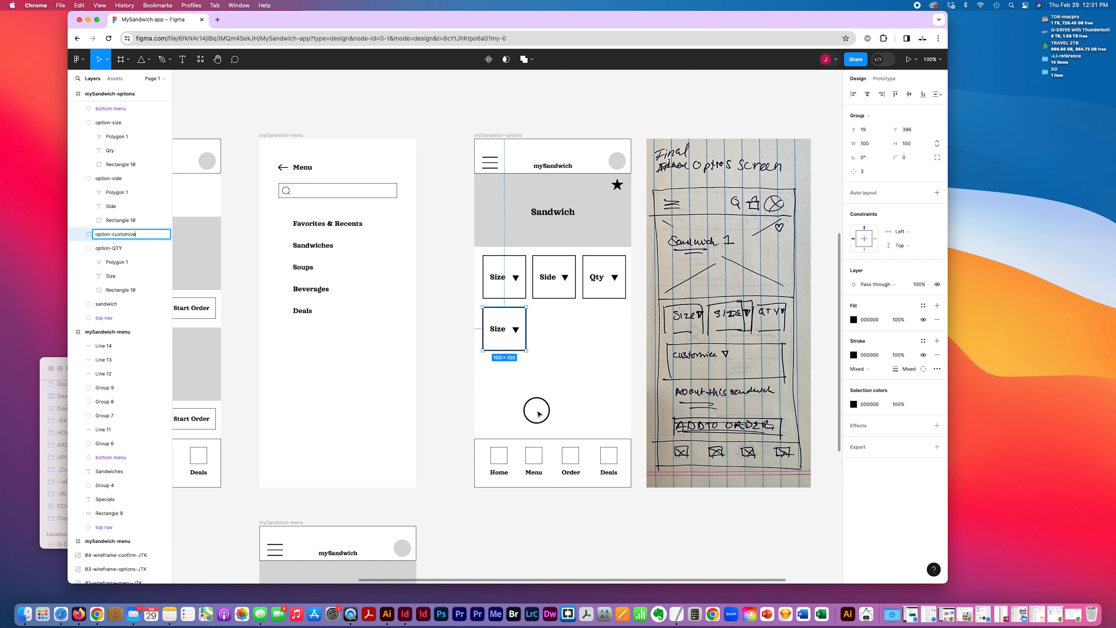
- Rename the group of the original Size box in the upper row as "option-size"
left_click(506, 281)
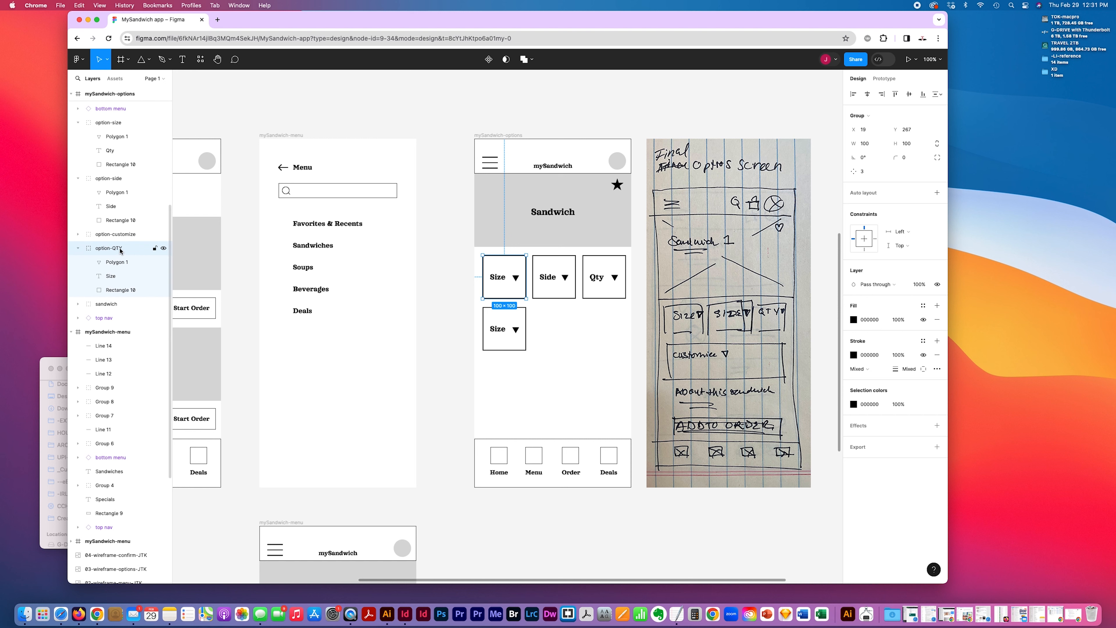
left_click(98, 248)
key("r")
double_click(116, 248)
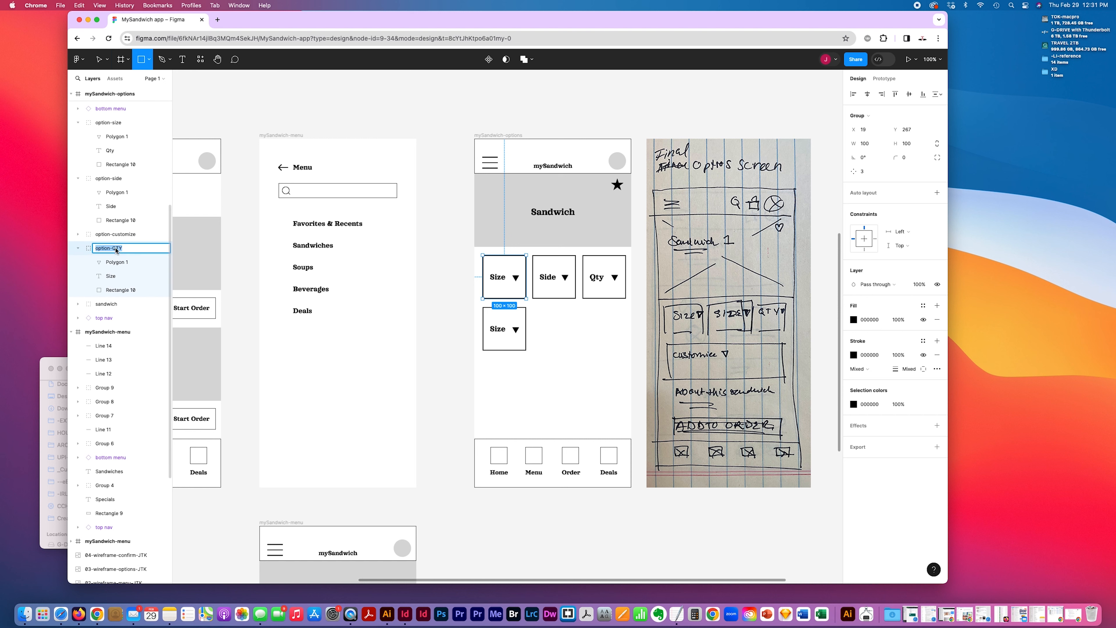
left_click(129, 252)
left_click(113, 179)
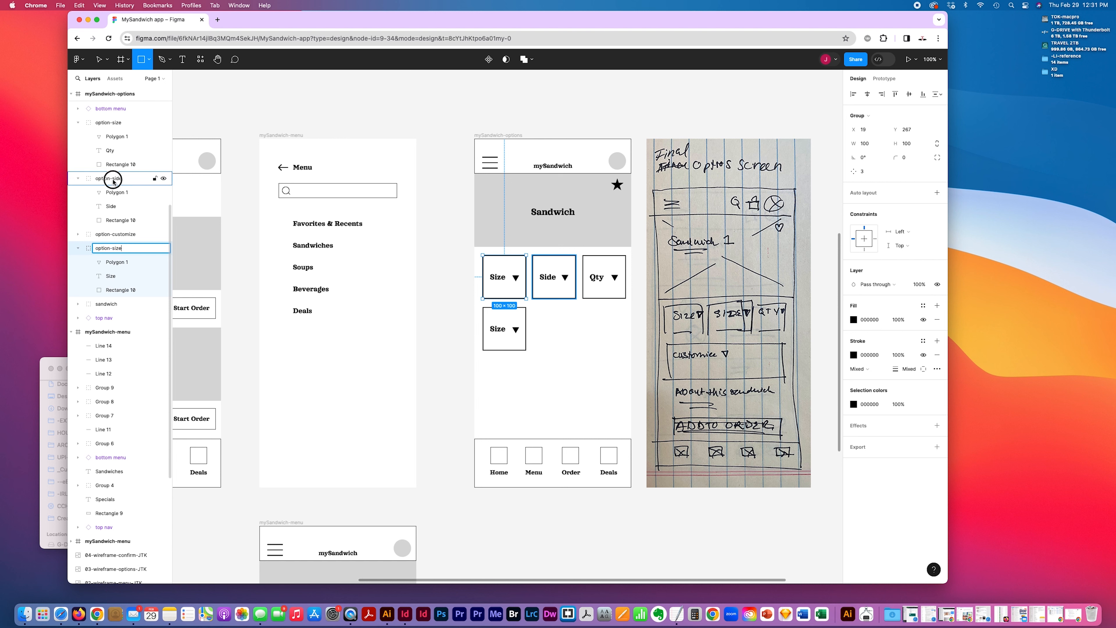
- Rename the Qty box's group as "option-QTY"
left_click(107, 127)
double_click(107, 127)
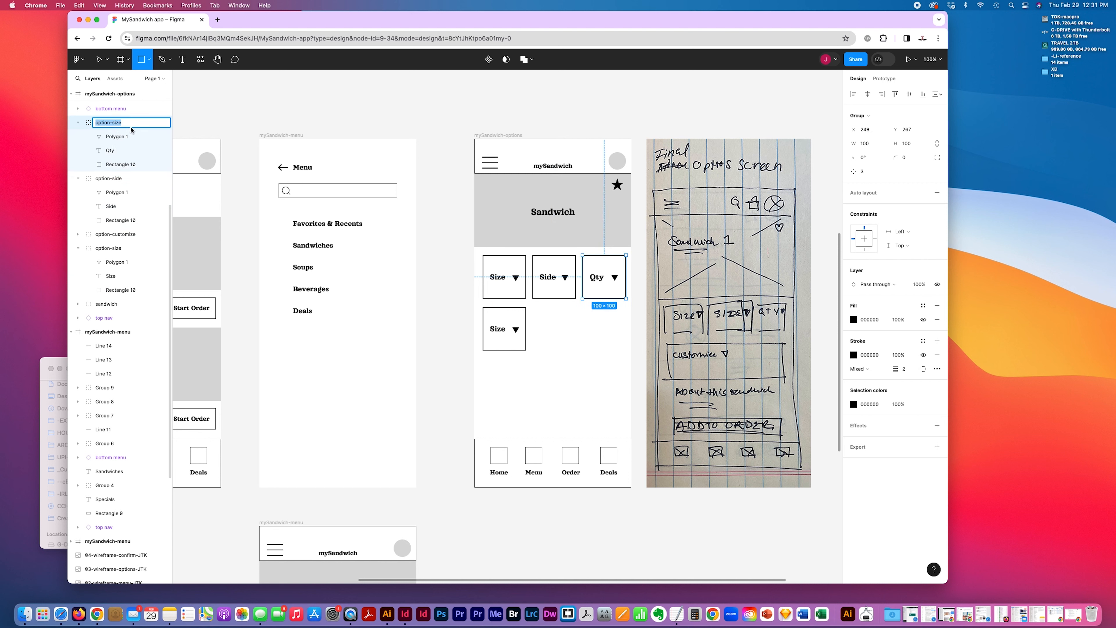
left_click(134, 125)
type("QTY")
key("Return")
left_click(569, 368)
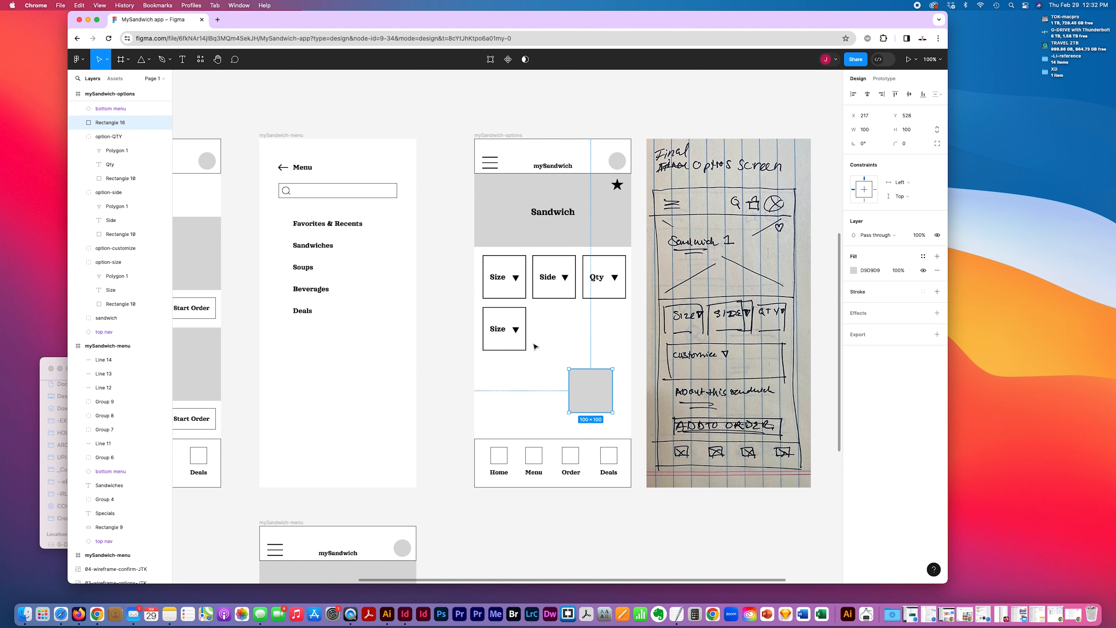
key("cmd+z")
- Try to stretch the whole option-customize group horizontally toward the Qty box's column
left_click(525, 341)
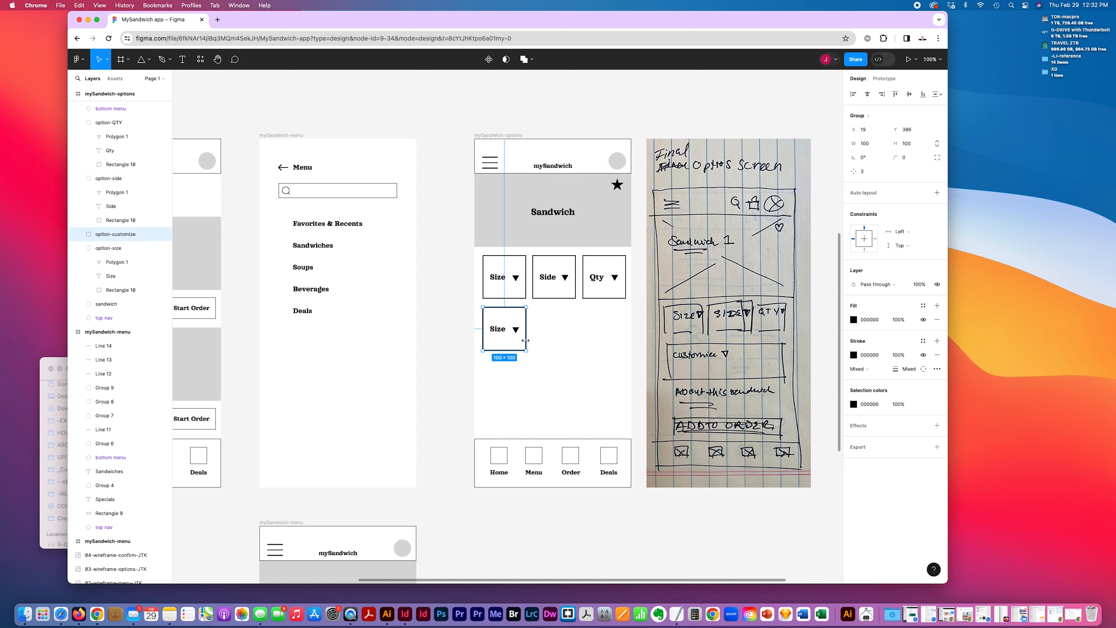
left_click_drag(527, 340, 613, 340)
key("cmd+z")
scroll(565, 382, "left", 5)
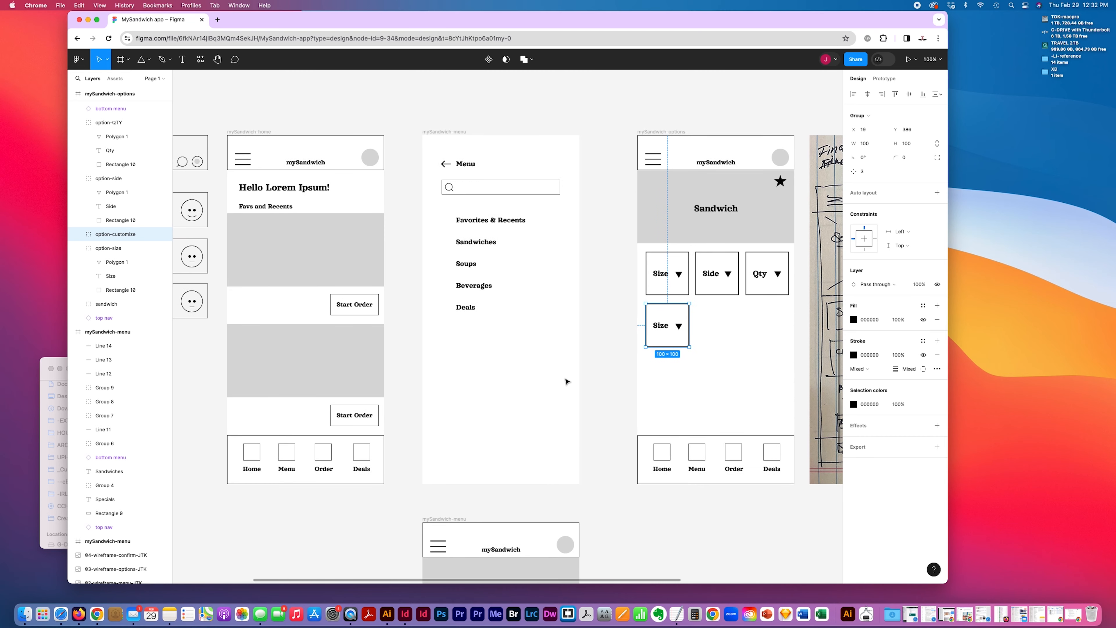
scroll(566, 382, "right", 5)
scroll(566, 382, "left", 5)
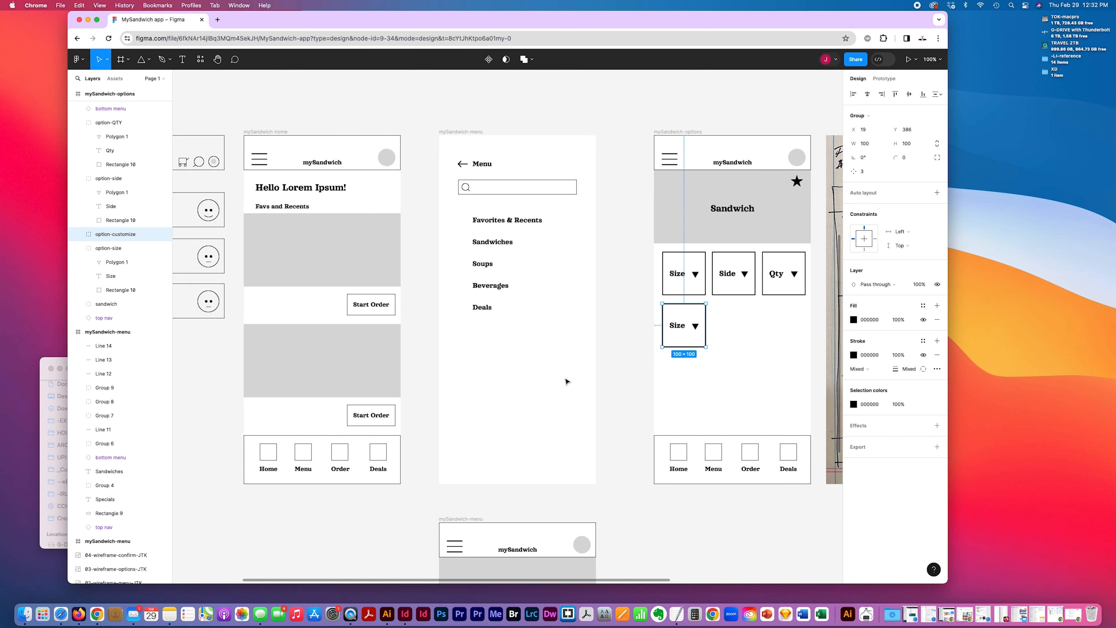
scroll(566, 382, "left", 5)
scroll(566, 381, "down", 3)
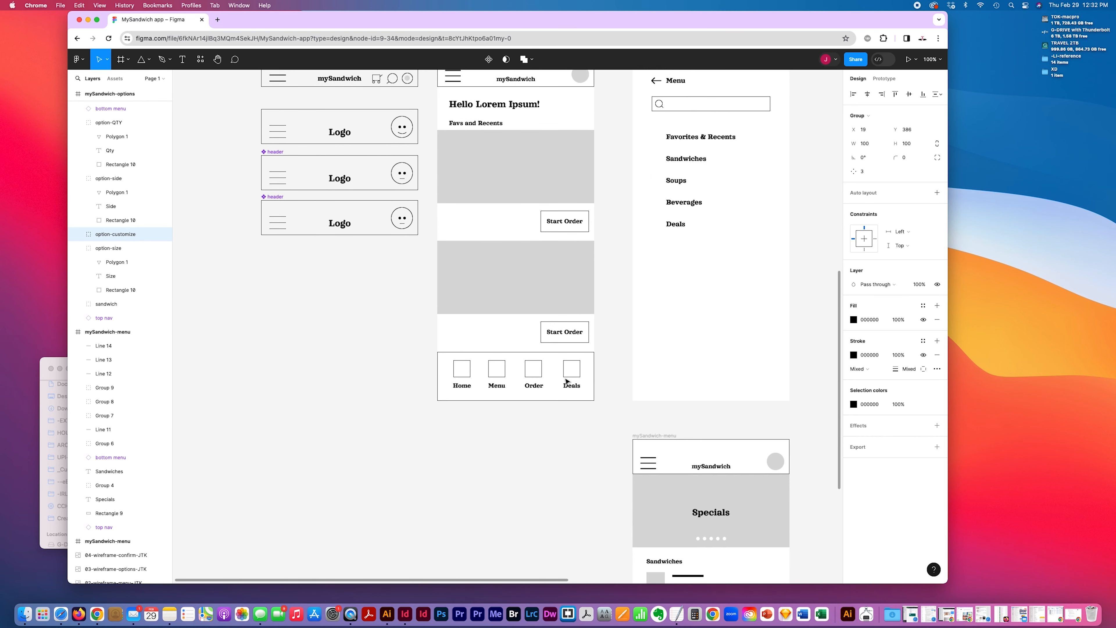
left_click(566, 382)
scroll(566, 386, "right", 5)
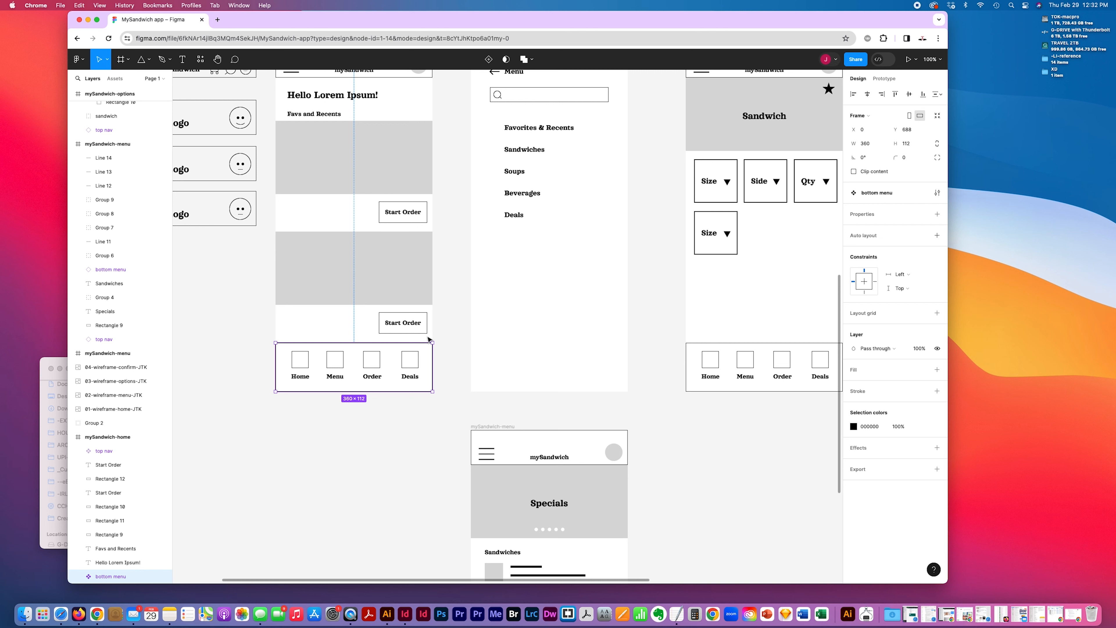
left_click(301, 319)
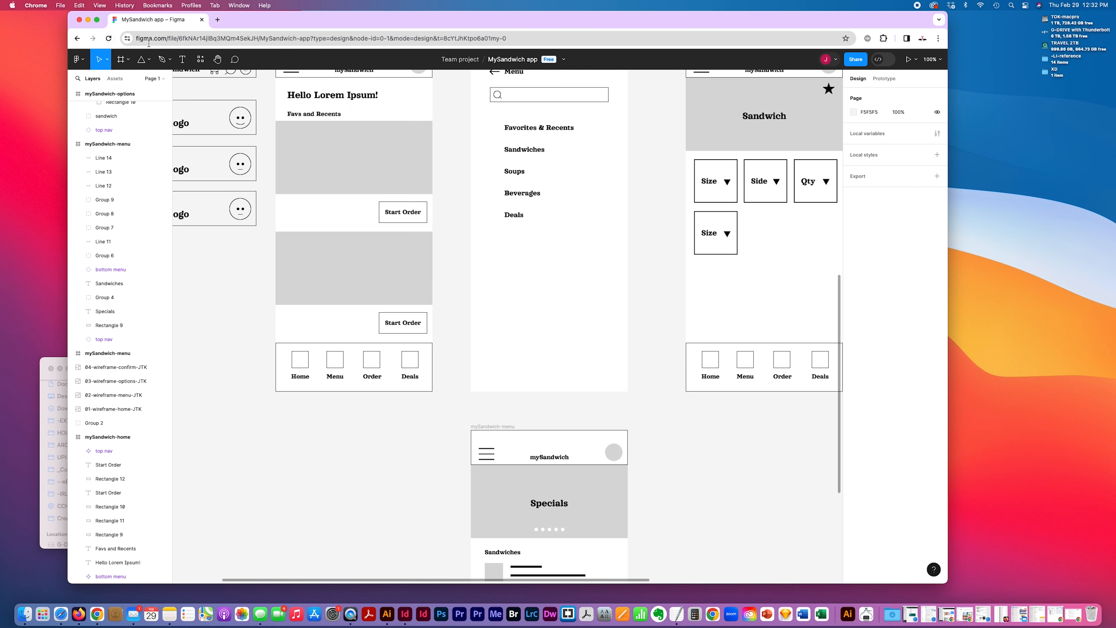
left_click(121, 60)
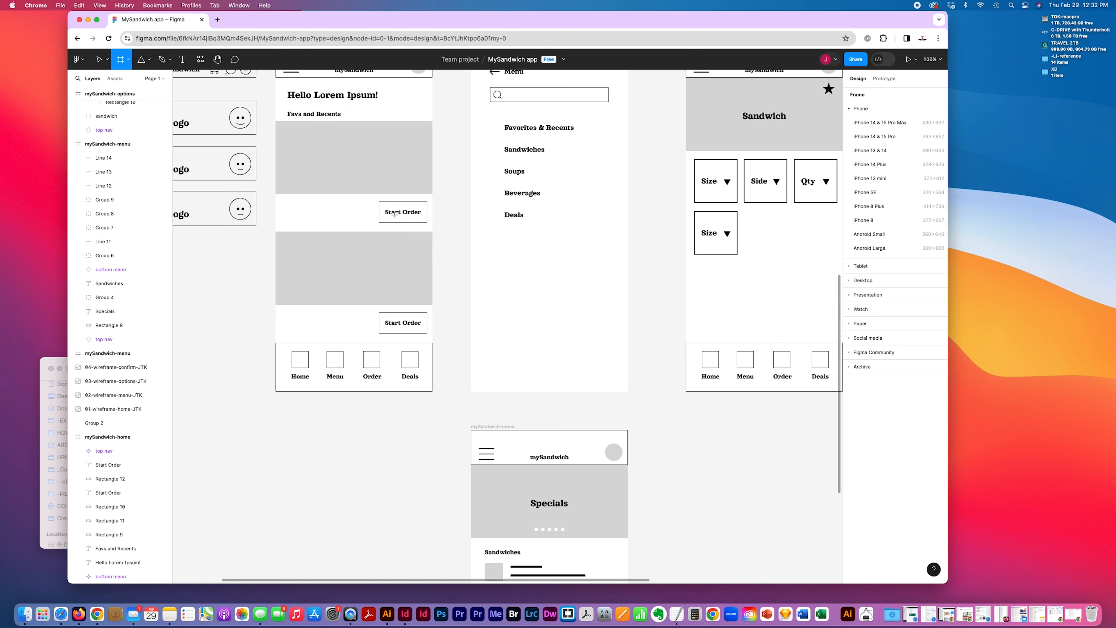
scroll(350, 210, "up", 1)
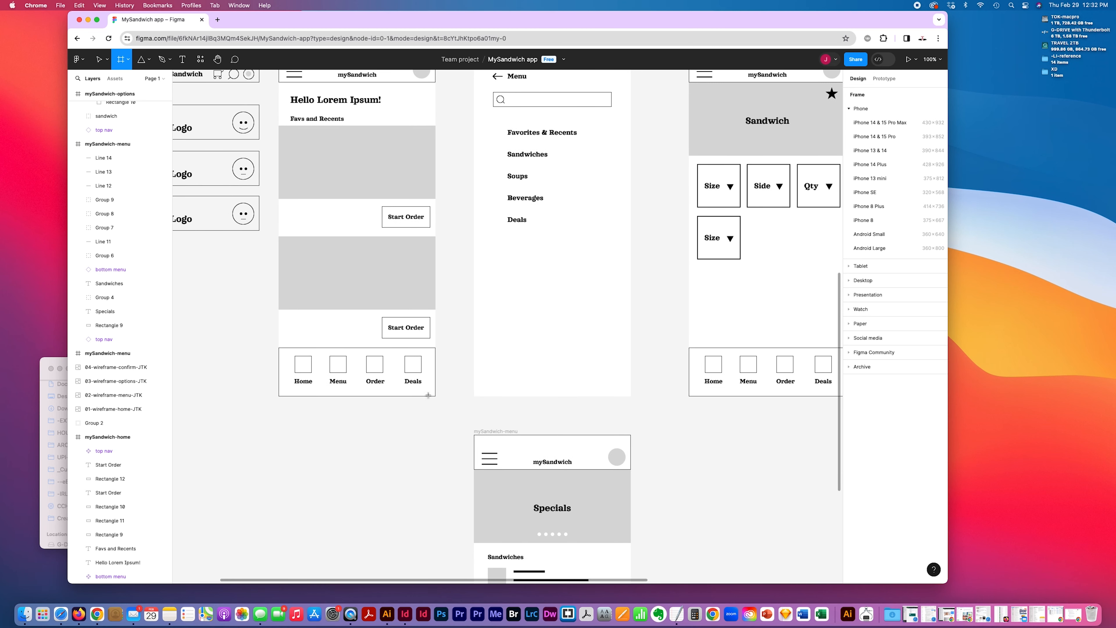
left_click(99, 59)
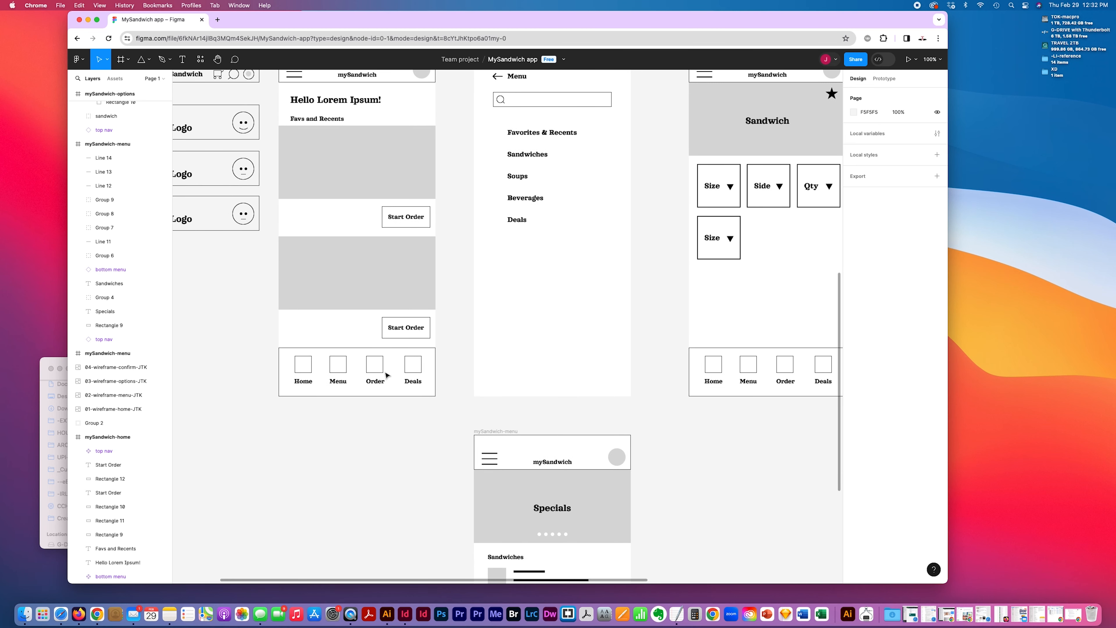
- Constrain the home screen's bottom menu component to left and right horizontally and to the bottom vertically
left_click(388, 380)
scroll(395, 308, "up", 4)
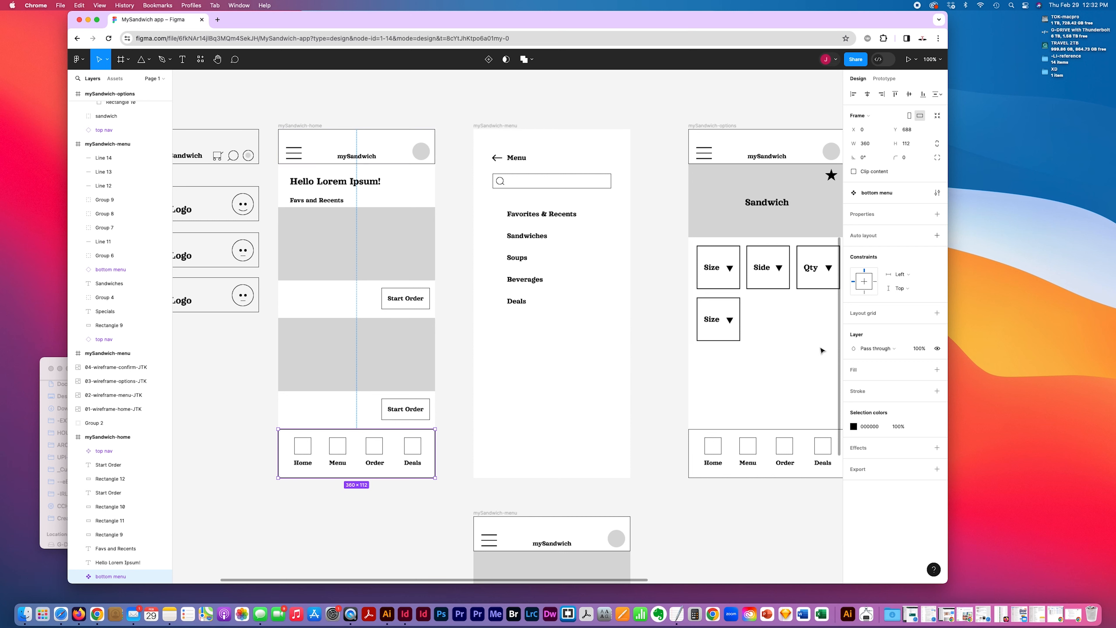
left_click(875, 281)
left_click(902, 275)
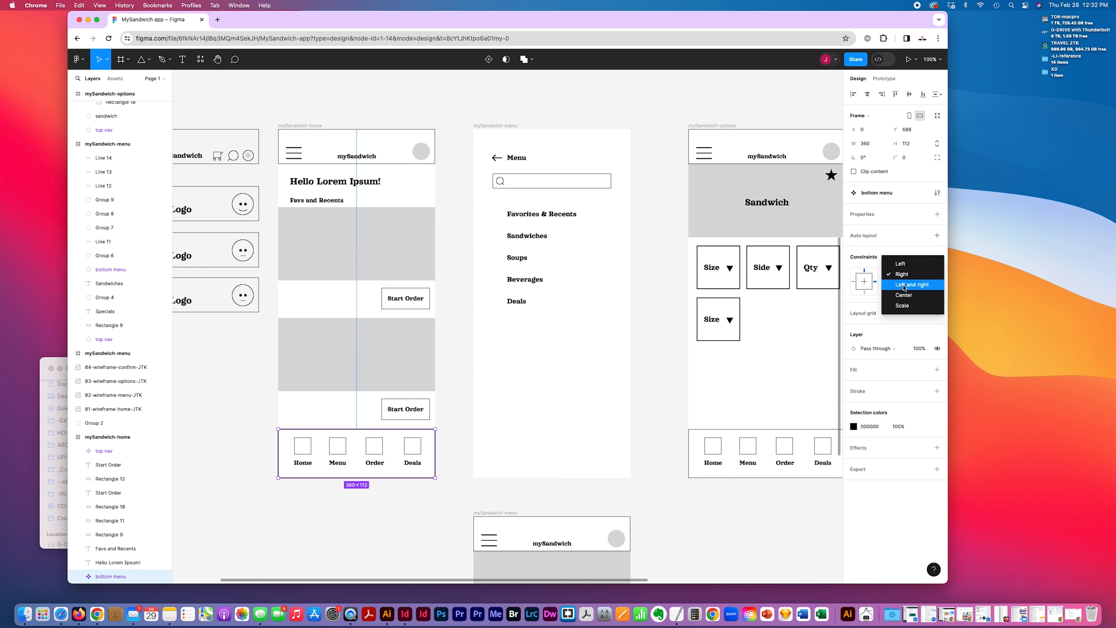
left_click(903, 284)
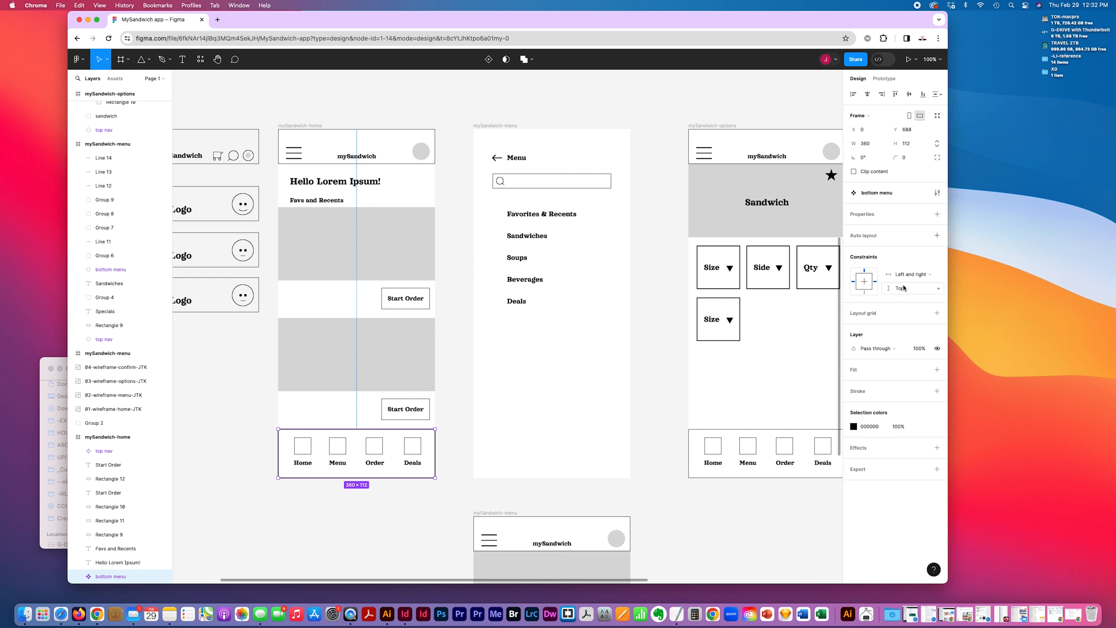
left_click(864, 292)
- Set the horizontal constraint of the home screen's top nav component to Left and right
left_click(395, 154)
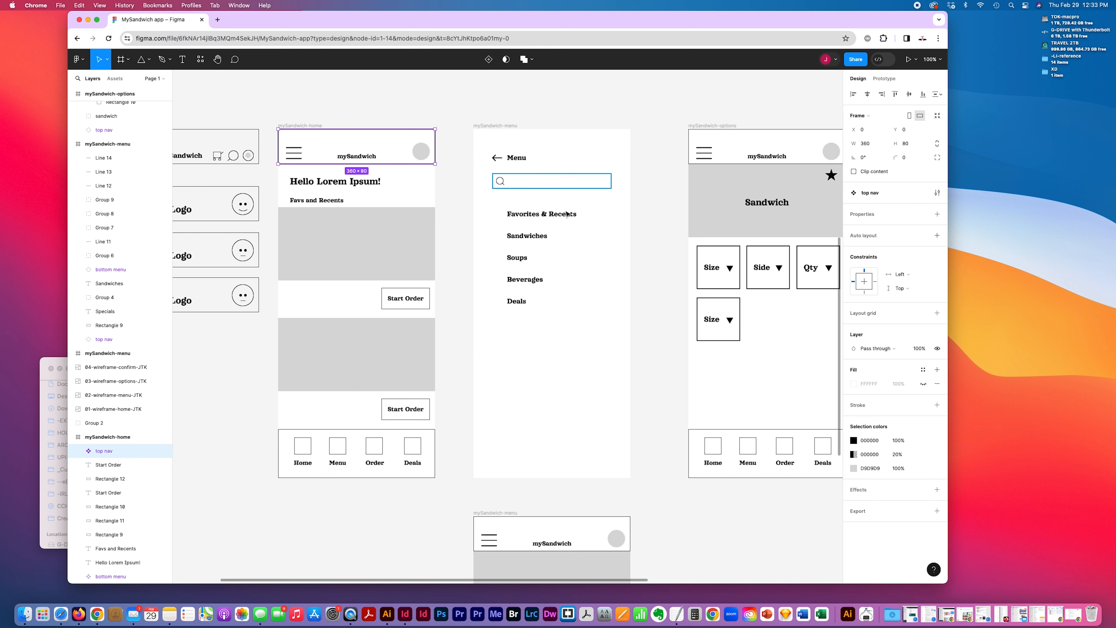
left_click(875, 282)
left_click(904, 276)
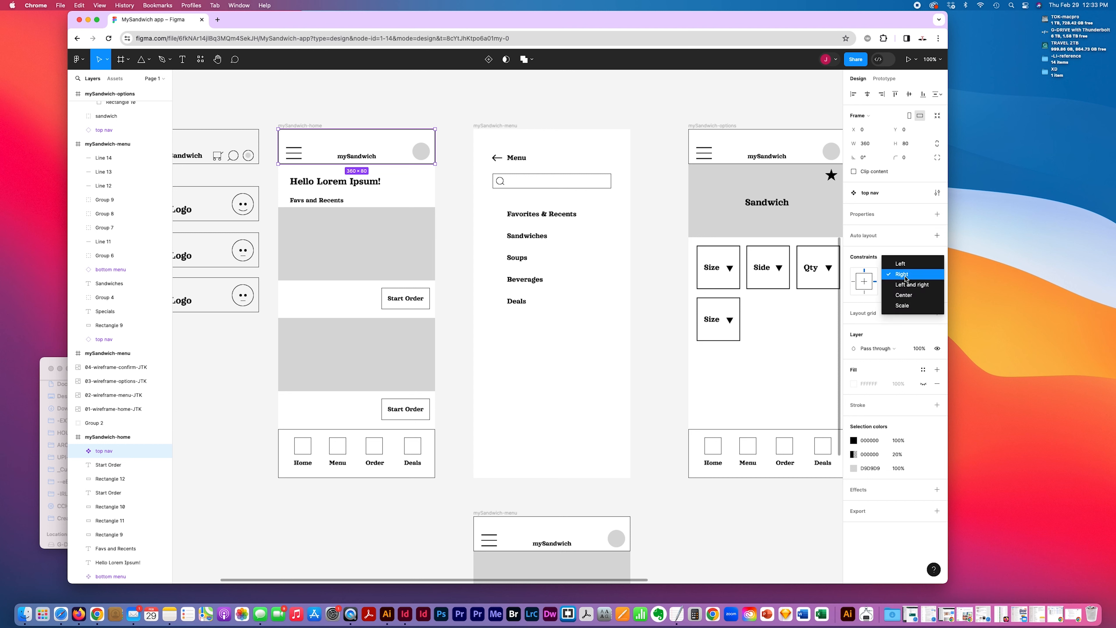
left_click(911, 285)
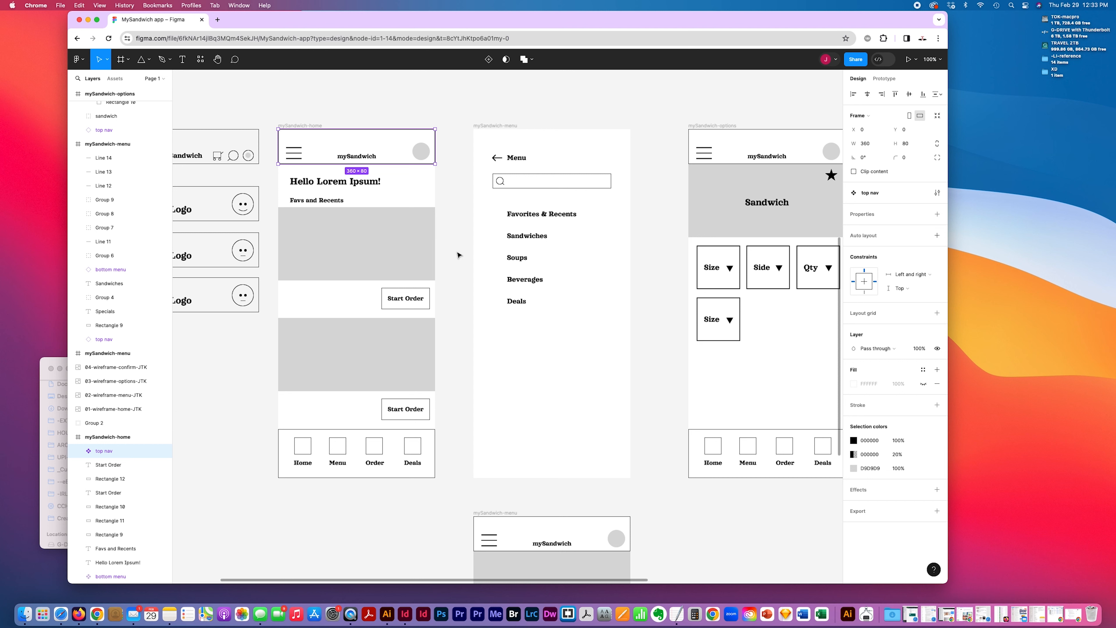
- Try shrinking the home screen's top nav to about 319 × 71 to test how its contents respond
mouse_move(434, 165)
left_mouse_down()
mouse_move(481, 199)
mouse_move(420, 164)
left_mouse_up()
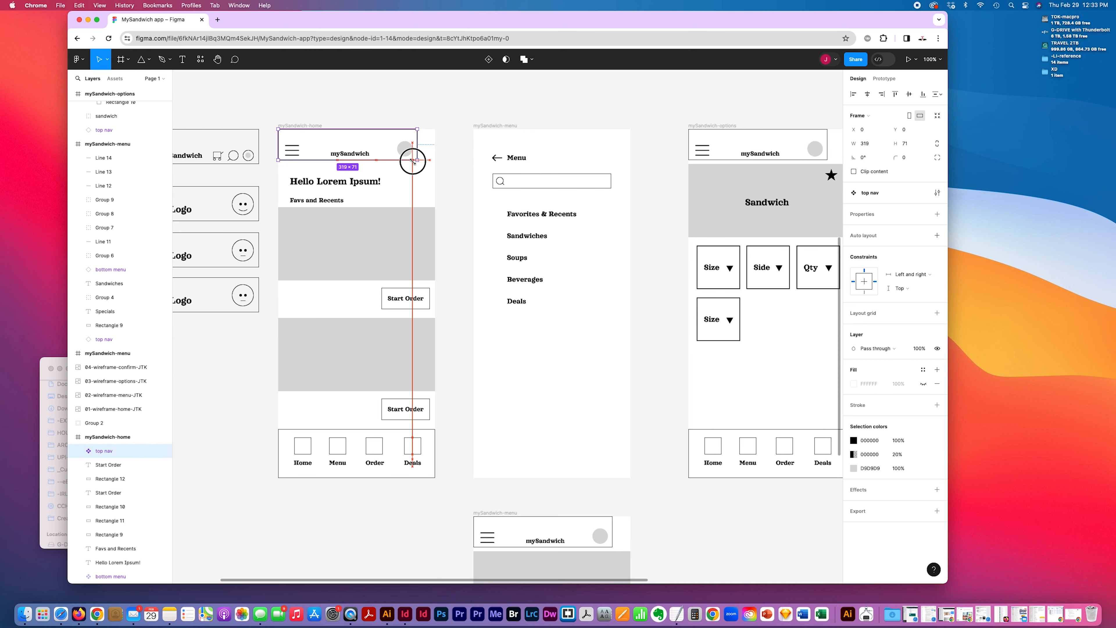
scroll(605, 325, "right", 6)
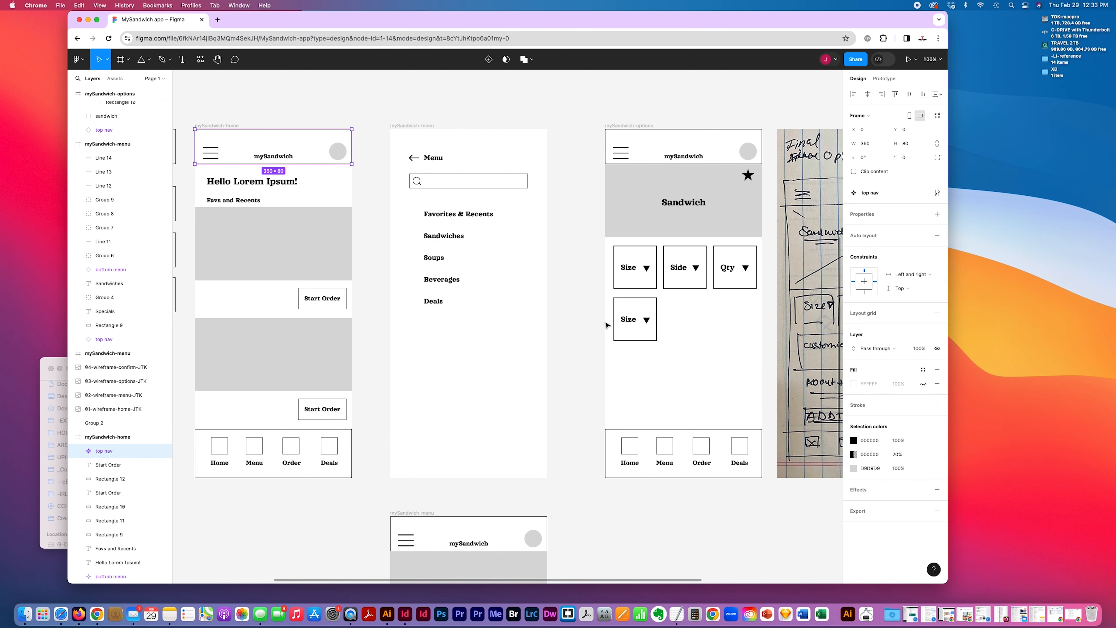
scroll(680, 363, "left", 6)
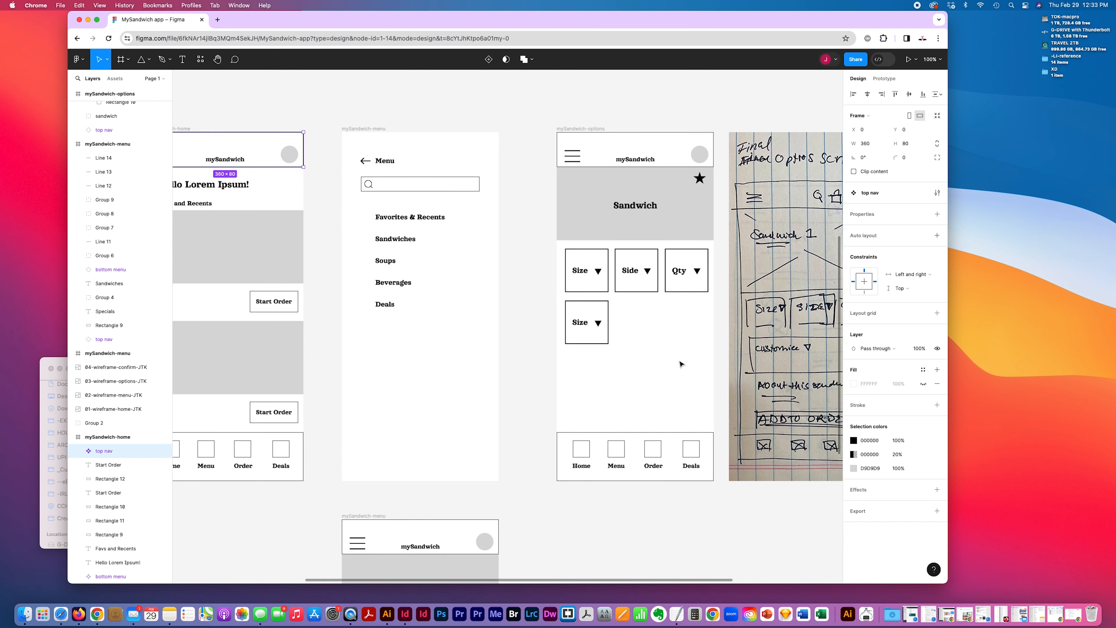
scroll(680, 364, "right", 5)
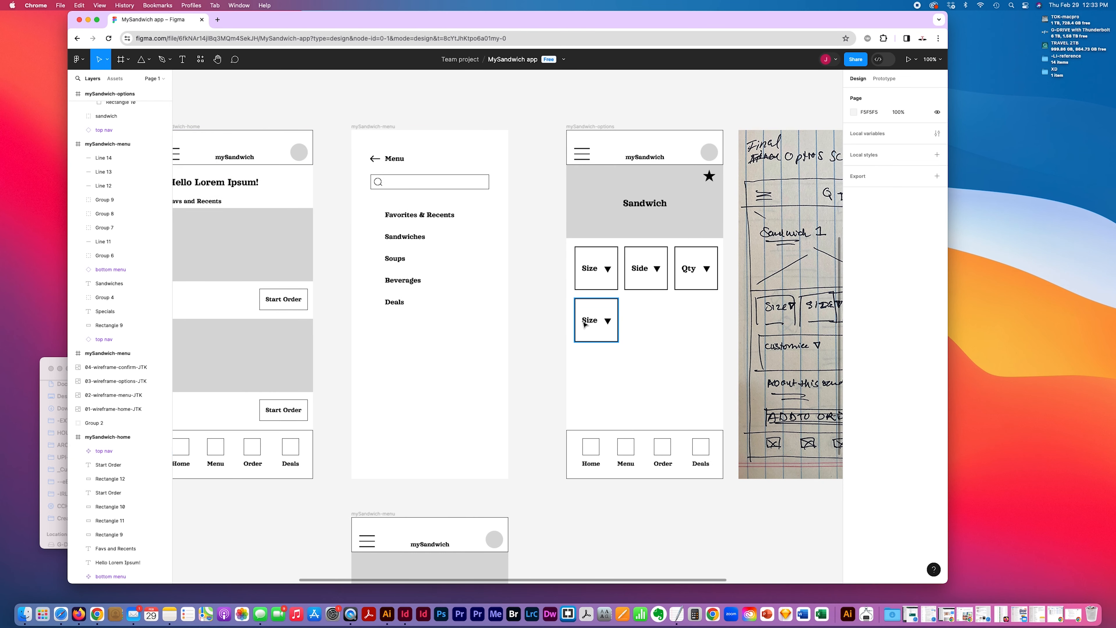
- Change the text label inside the option-customize group on the mySandwich-options screen to "Customize"
left_click(583, 325)
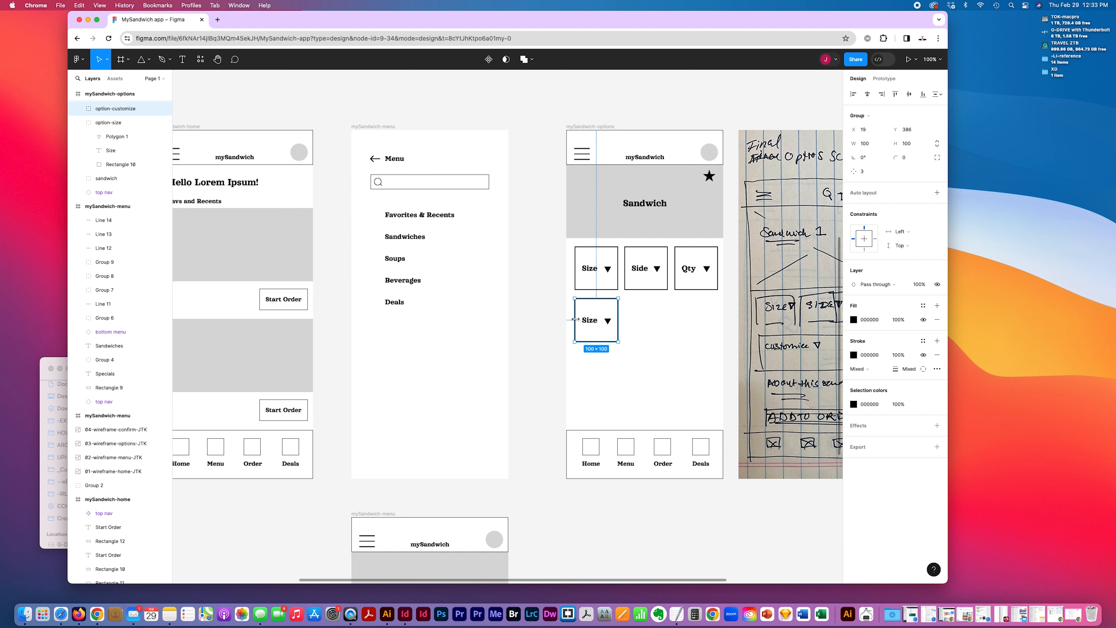
left_click(110, 150)
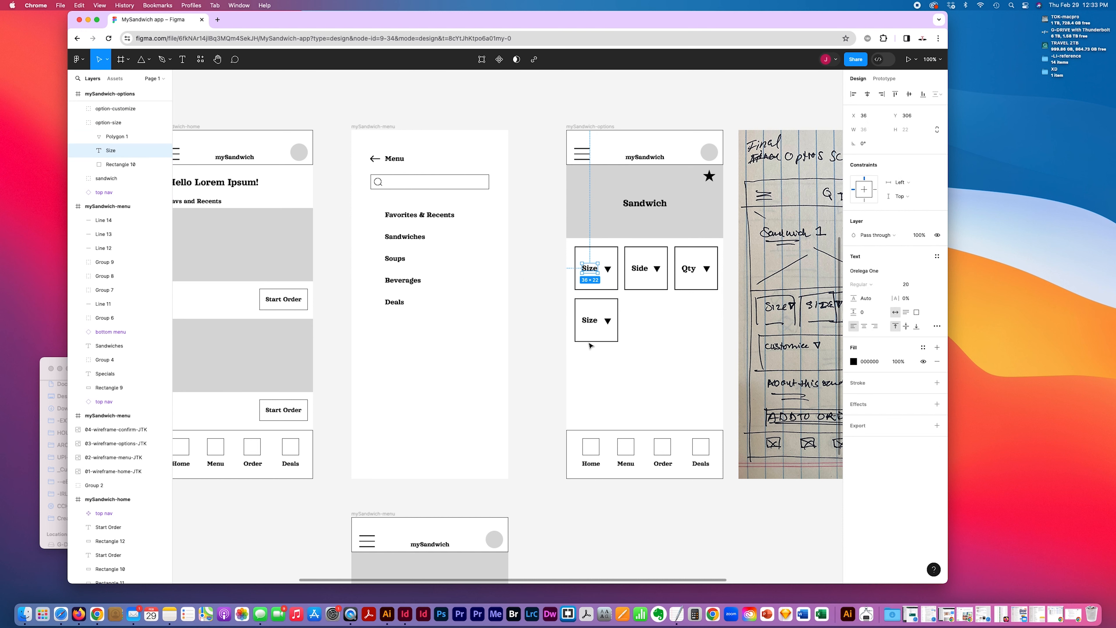
left_click(597, 310)
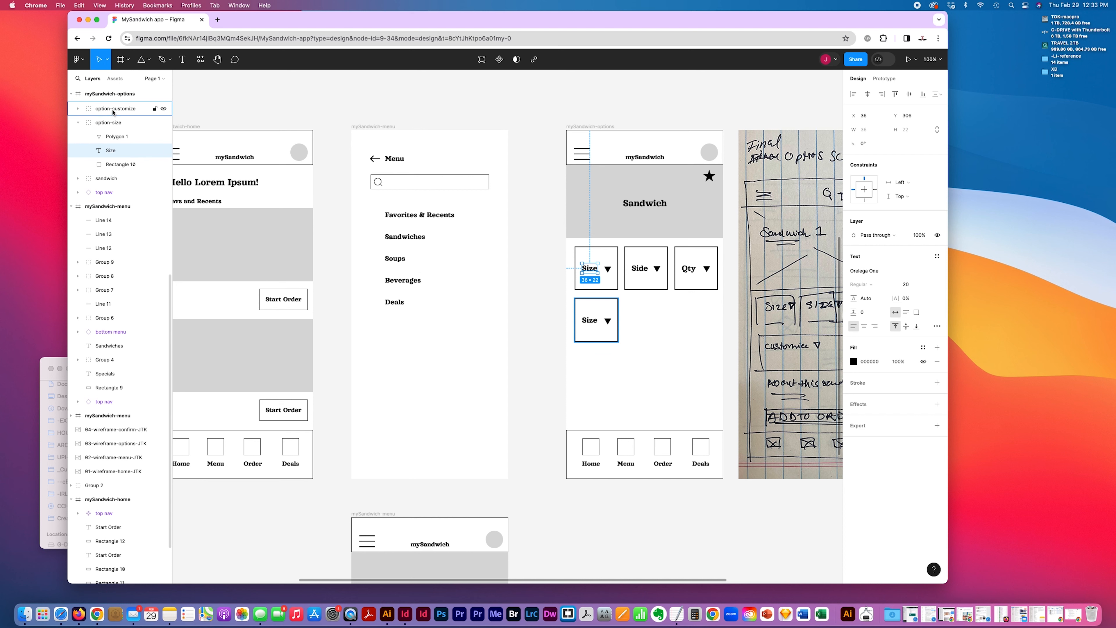
left_click(83, 110)
left_click(110, 137)
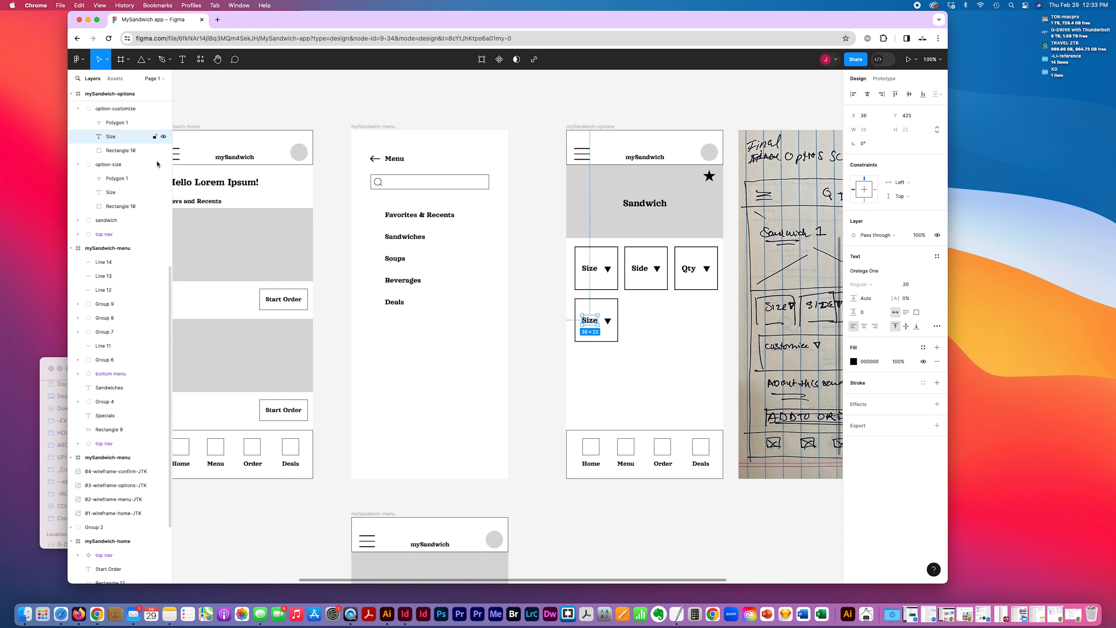
key("Return")
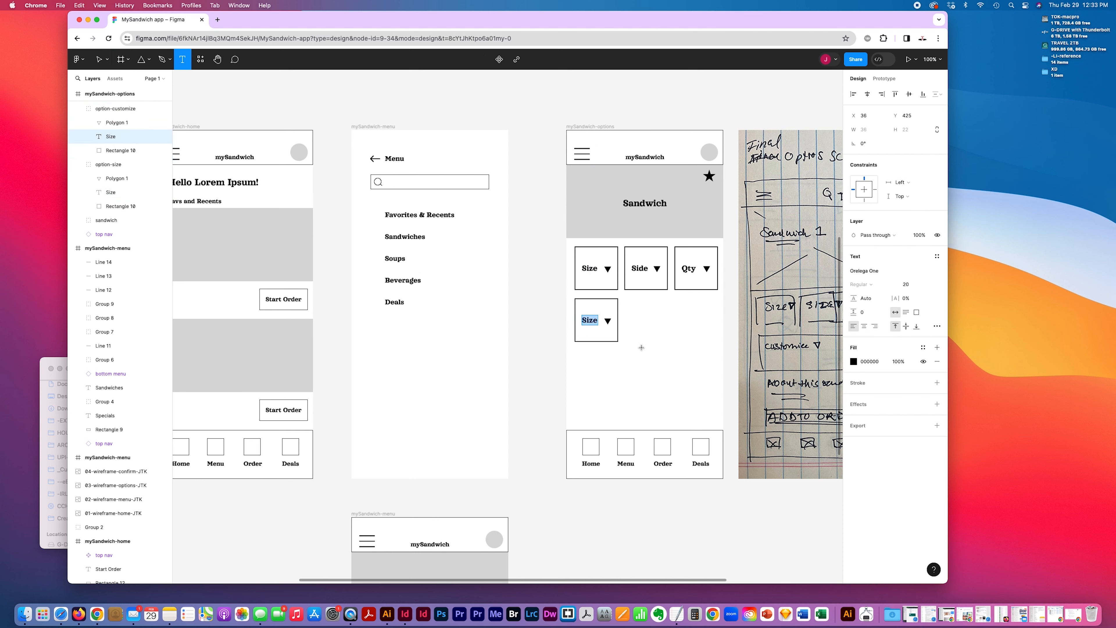
type("Custom")
type("miz")
- Widen the Customize box's rectangle to 329 so its far edge aligns with the Qty box above
left_click(132, 150)
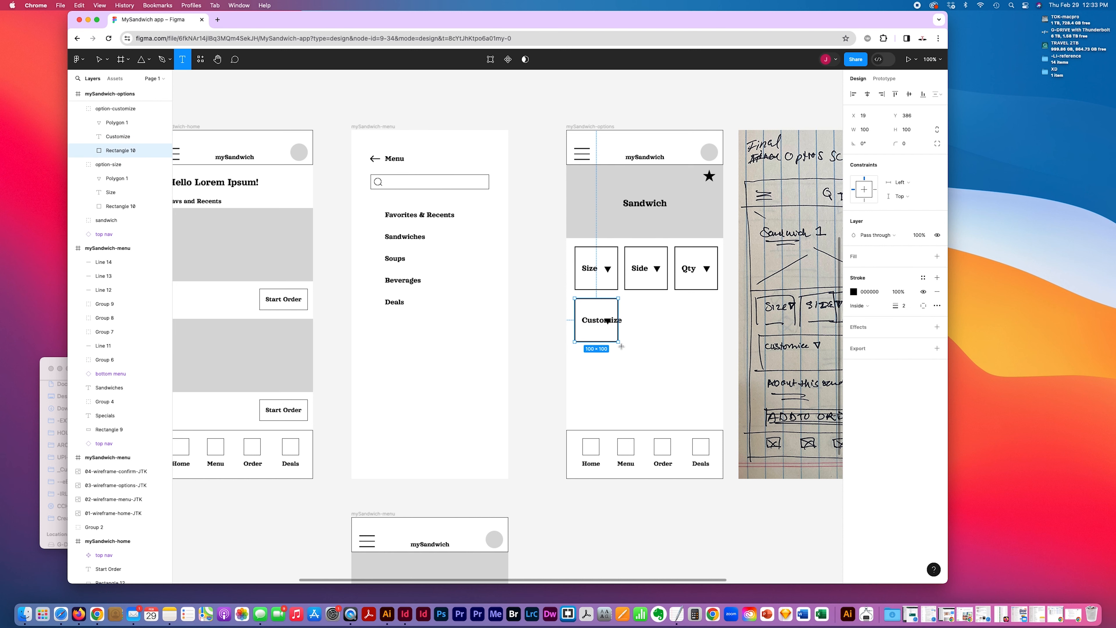
left_click_drag(619, 343, 718, 343)
left_click(617, 311)
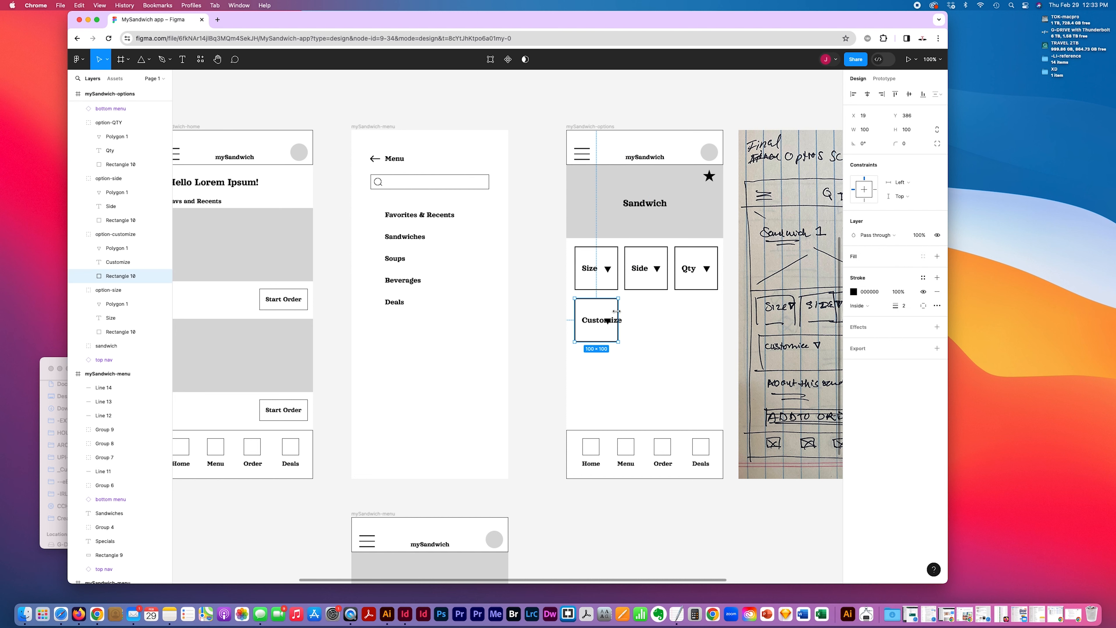
left_click_drag(618, 310, 718, 311)
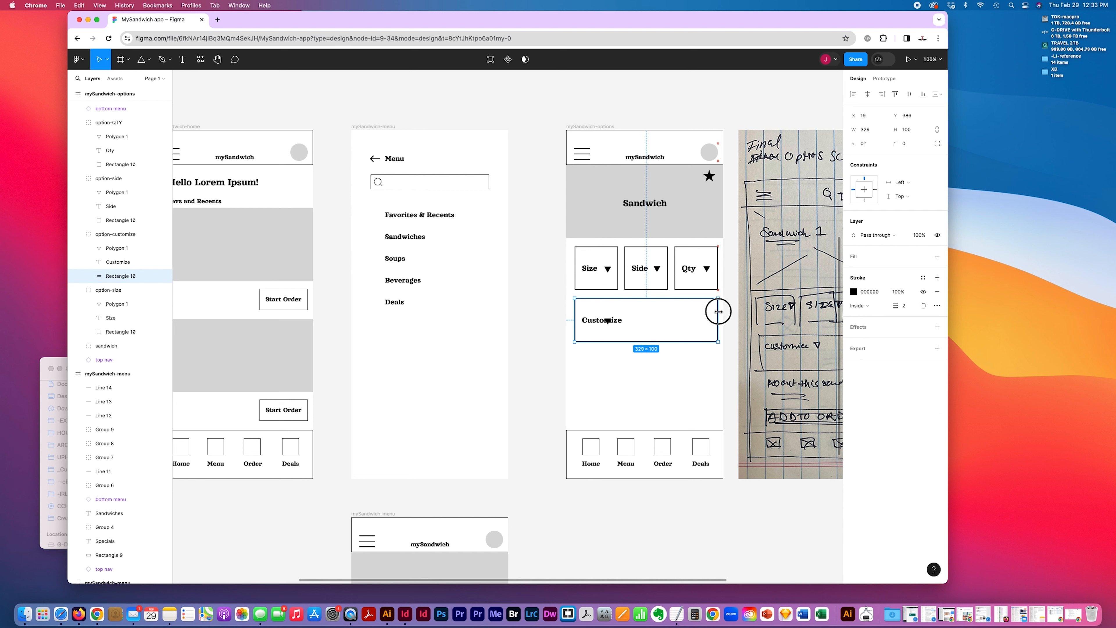
- Move the dropdown triangle in the Customize box to its far end, aligned beneath the Qty triangle
left_click(608, 321)
left_click_drag(608, 321, 710, 324)
left_click(710, 405)
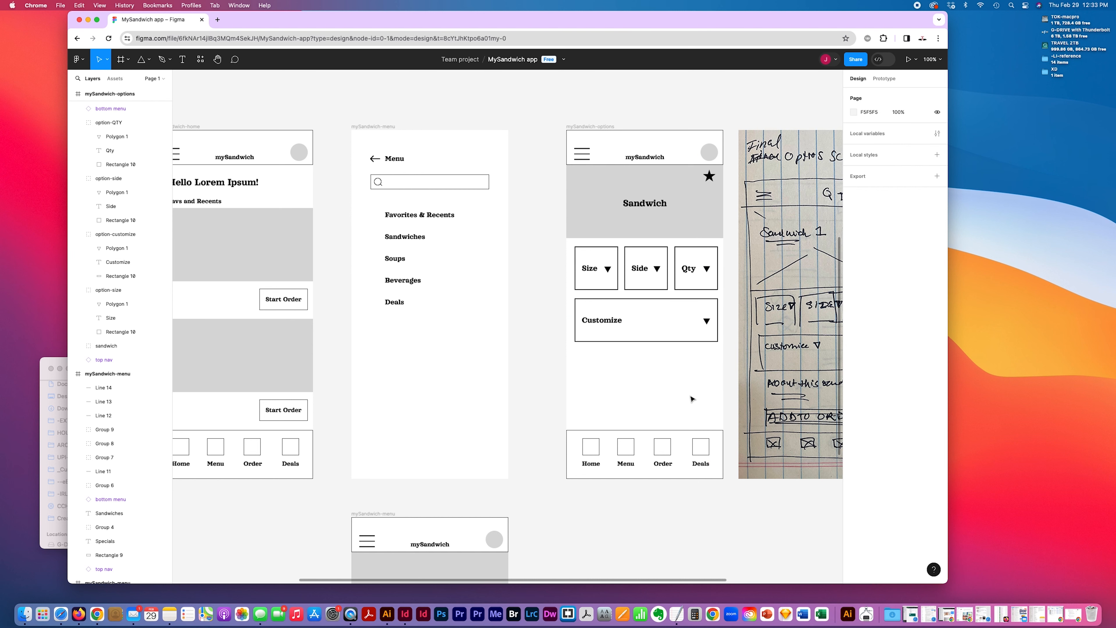
- Add the text "About this Sandwich" in the empty area below the Customize box, following the sketch
scroll(691, 399, "right", 4)
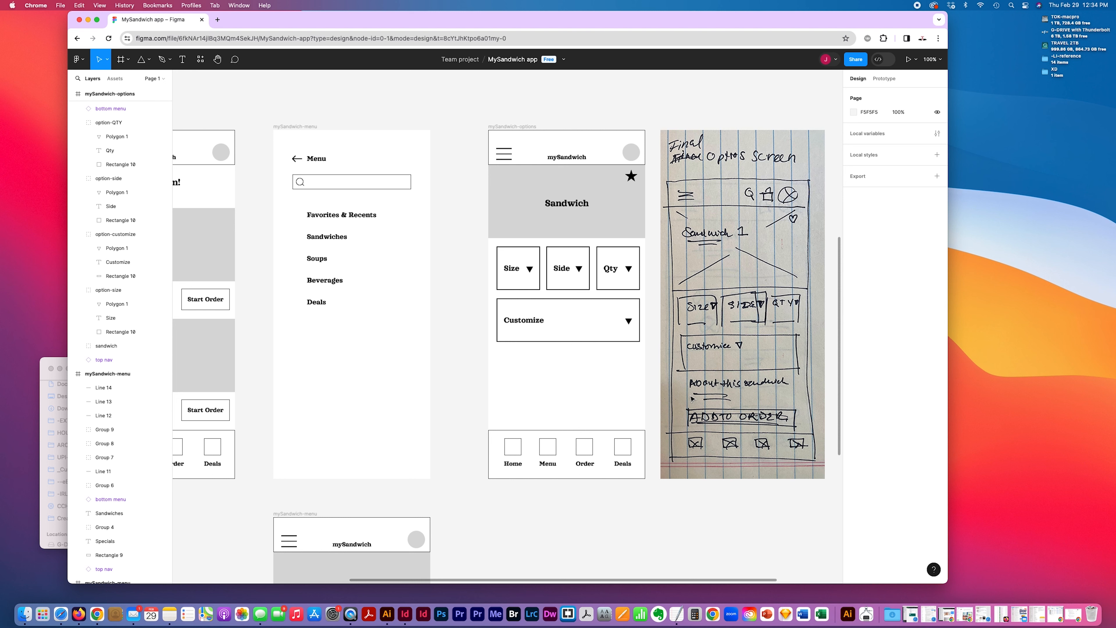
scroll(668, 368, "down", 3)
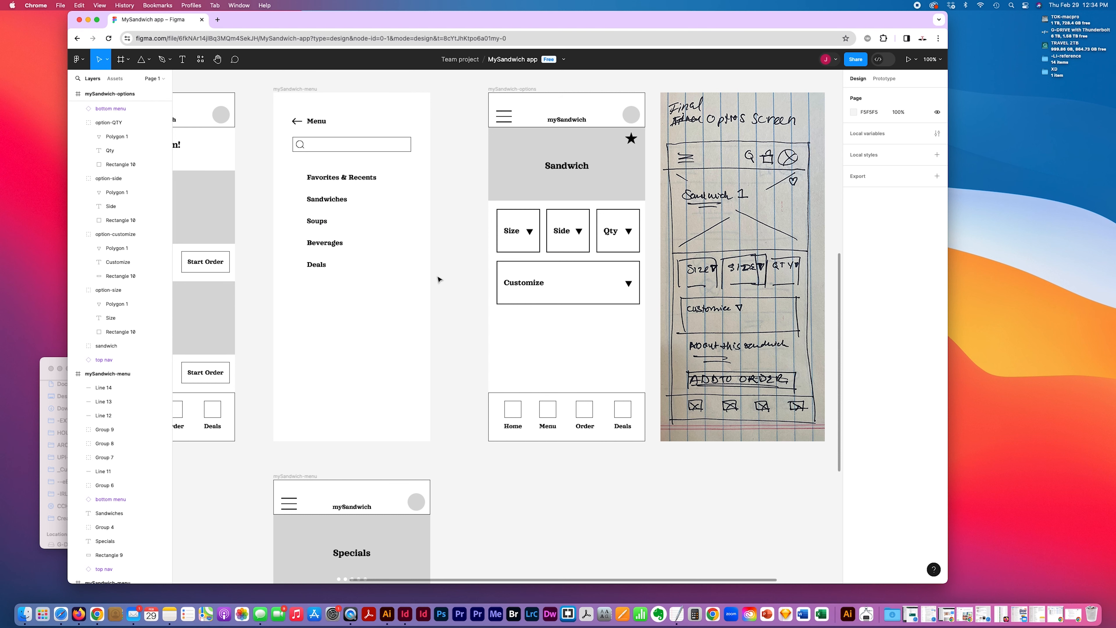
scroll(681, 448, "right", 3)
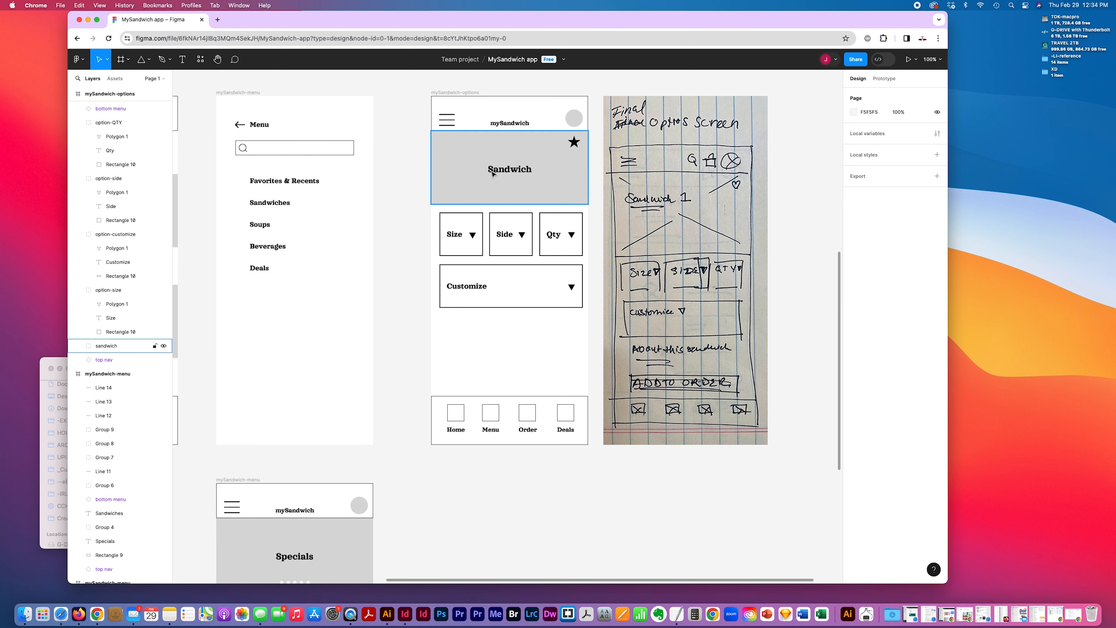
left_click(461, 240)
left_click(455, 324)
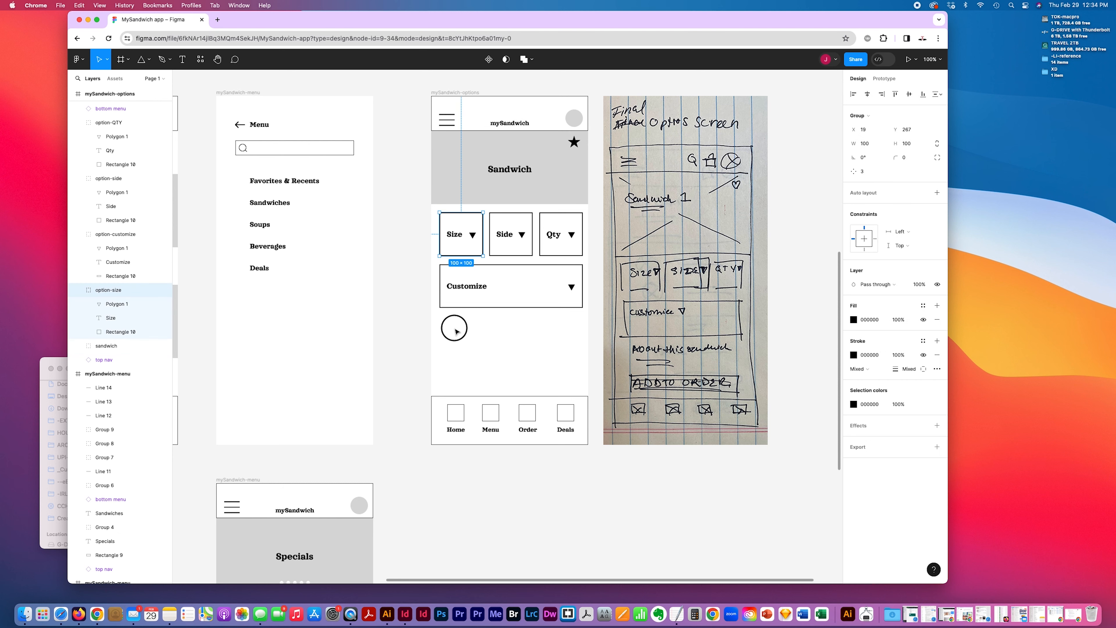
left_click(182, 60)
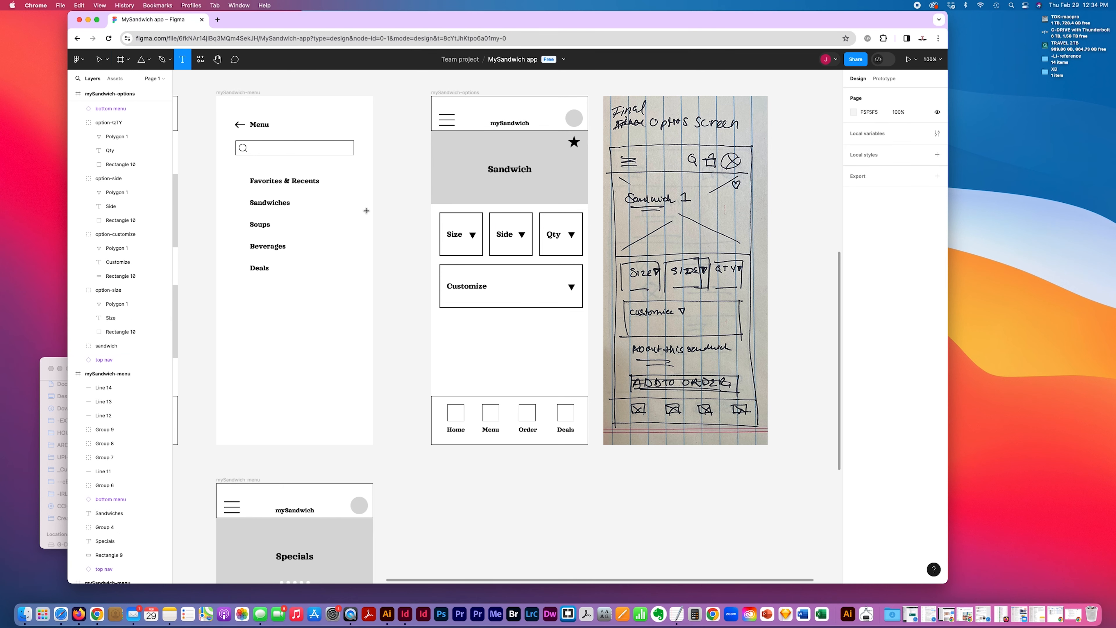
left_click(451, 331)
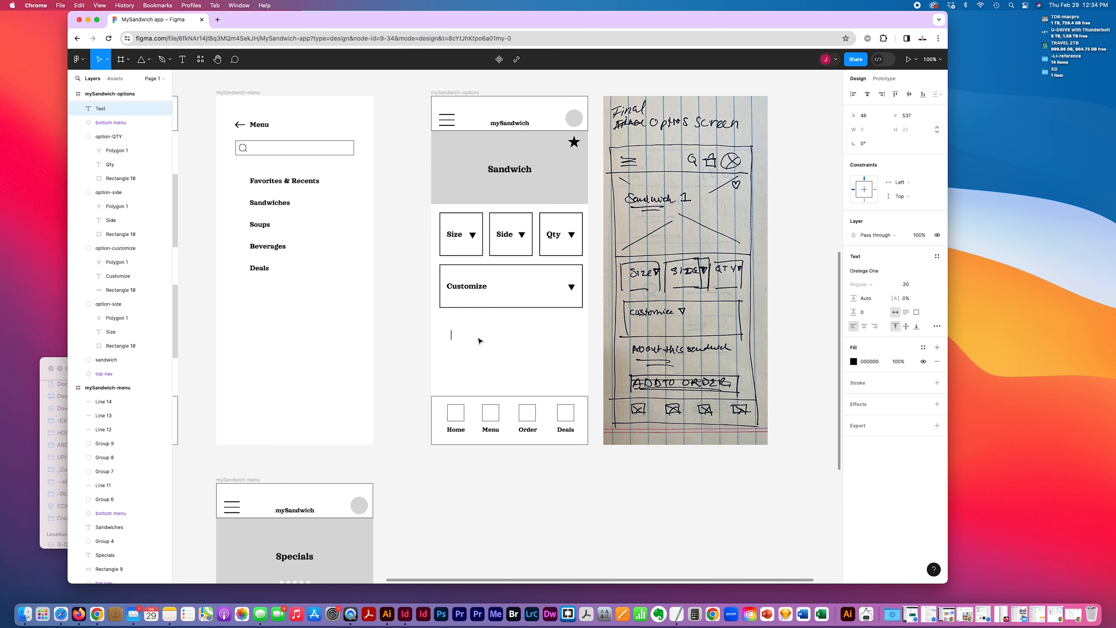
type("About this Sandwich")
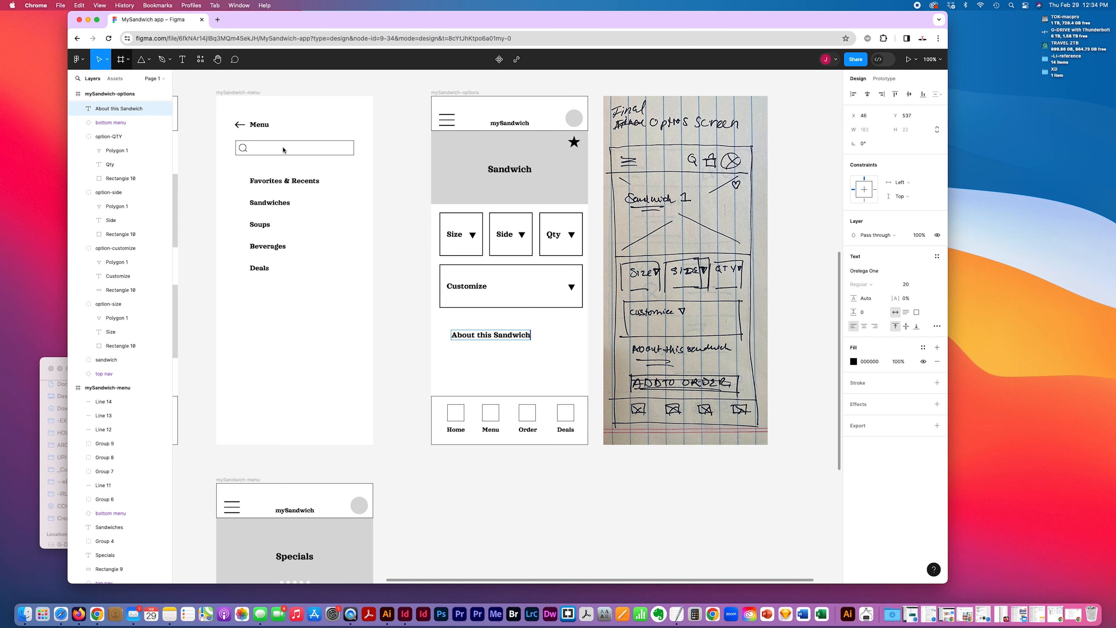
- Move the "About this Sandwich" heading just under the Customize box, aligned with the box's left edge
left_click(522, 337)
left_click_drag(522, 337, 508, 326)
left_click(402, 211)
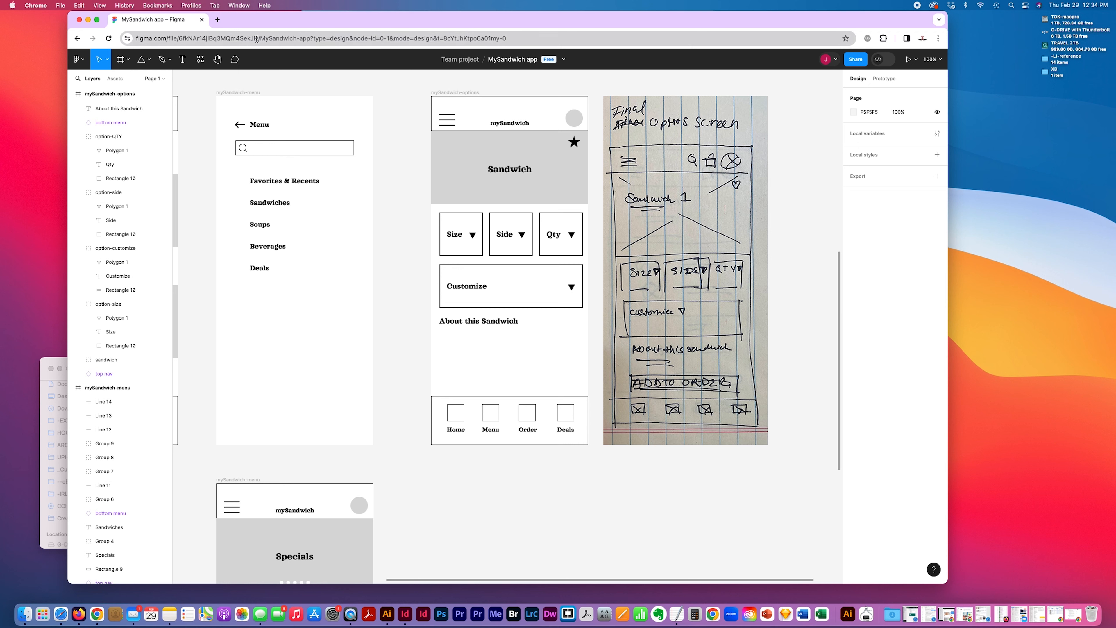
- Find "lorem ipsum" text on lipsum.com in a new browser tab and copy the first generated paragraph
left_click(218, 20)
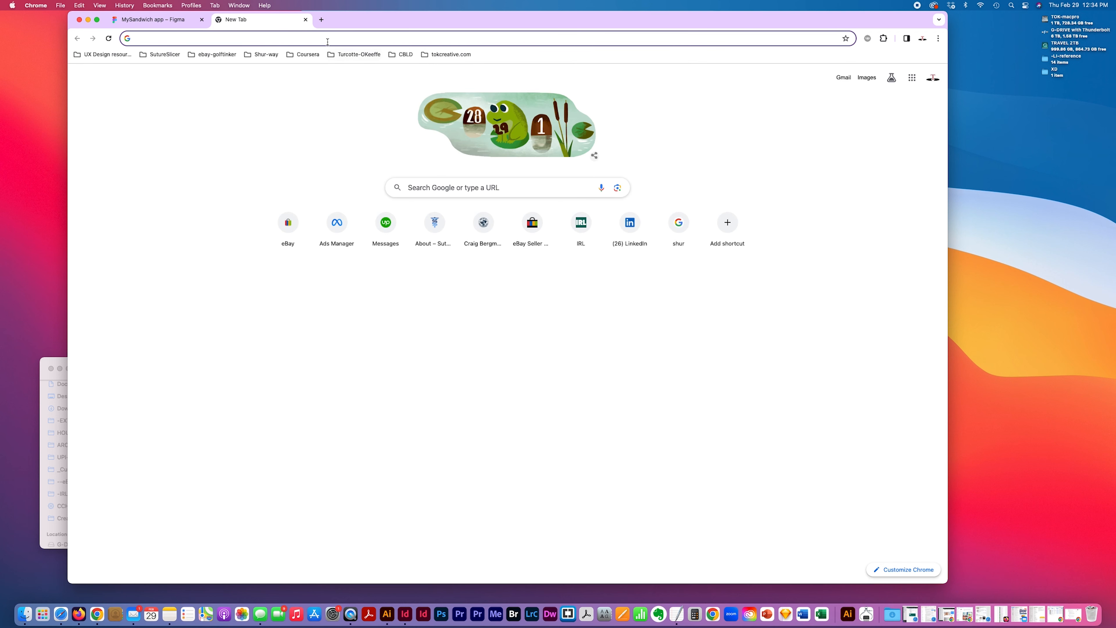
type("lore")
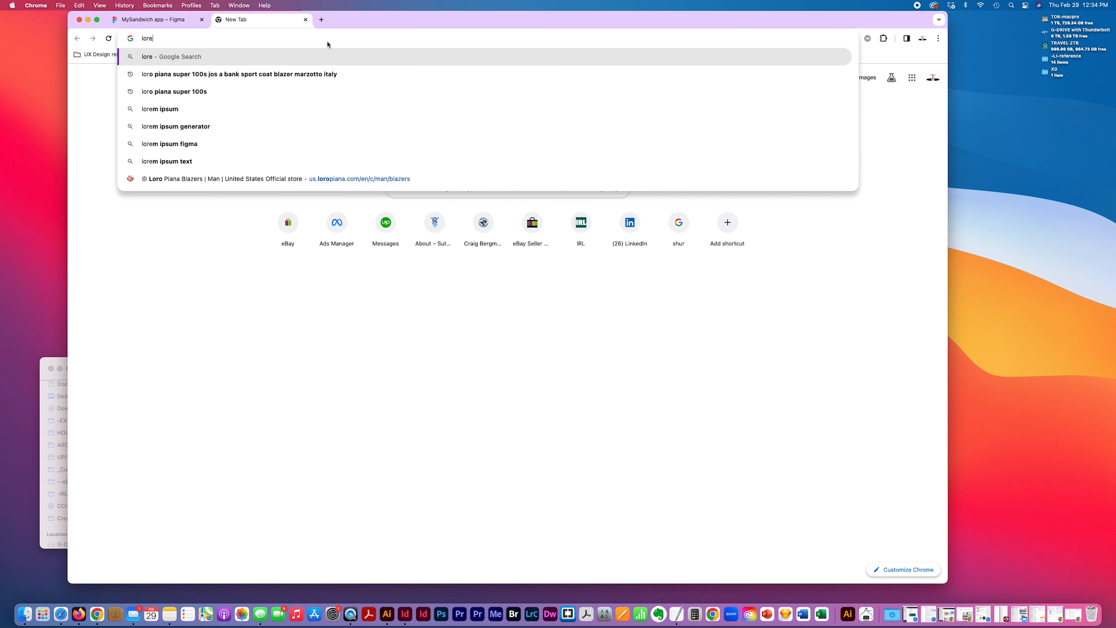
type("m ipsum")
key("Return")
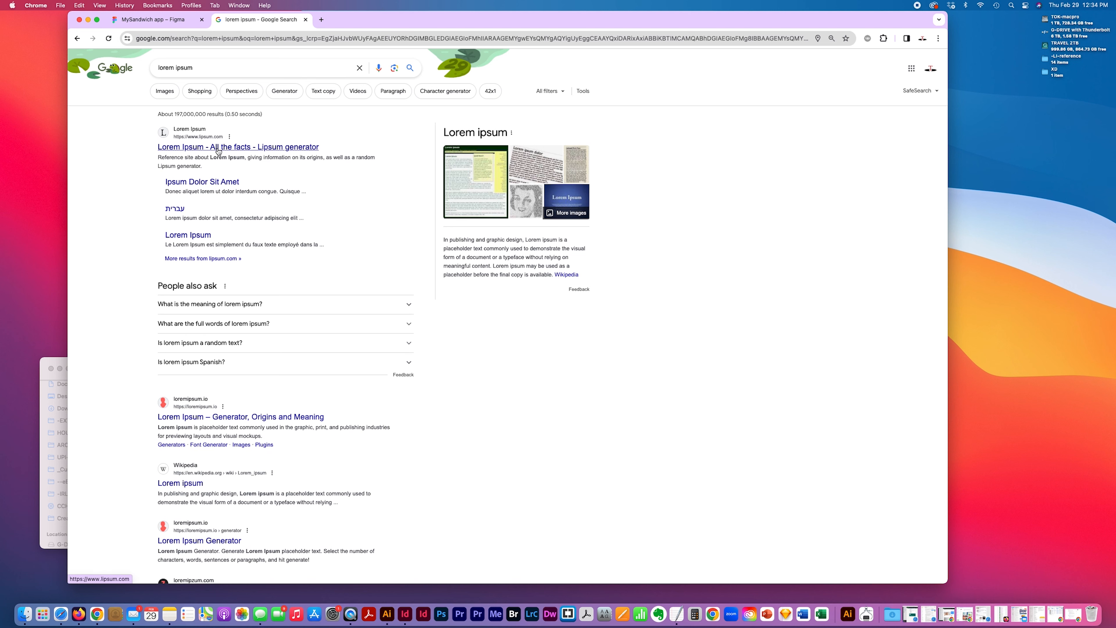
left_click(208, 186)
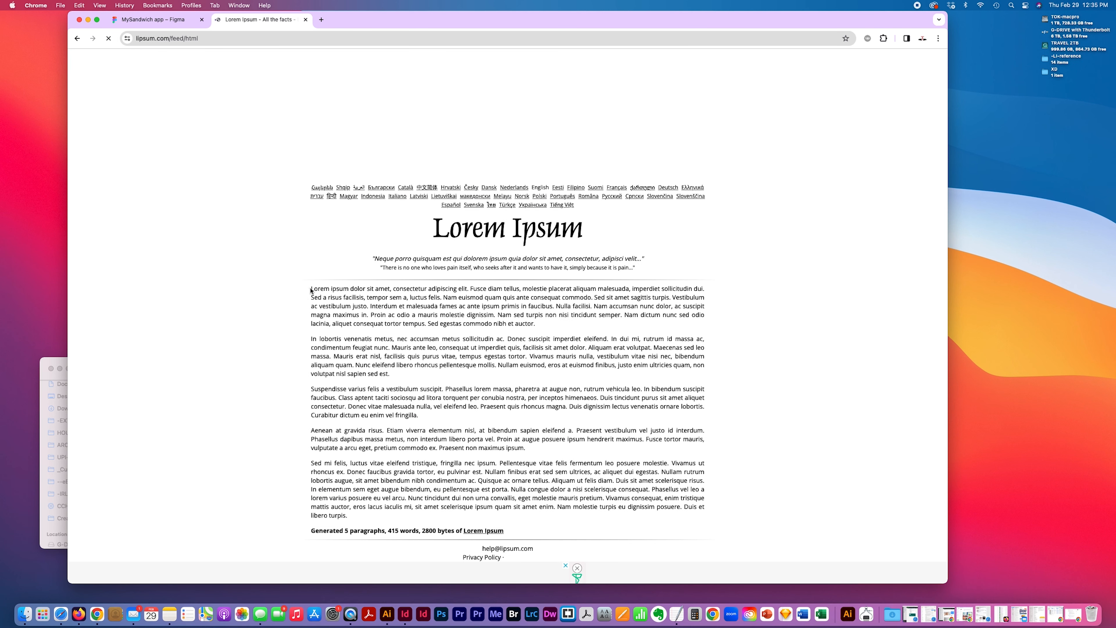
left_click_drag(310, 290, 569, 330)
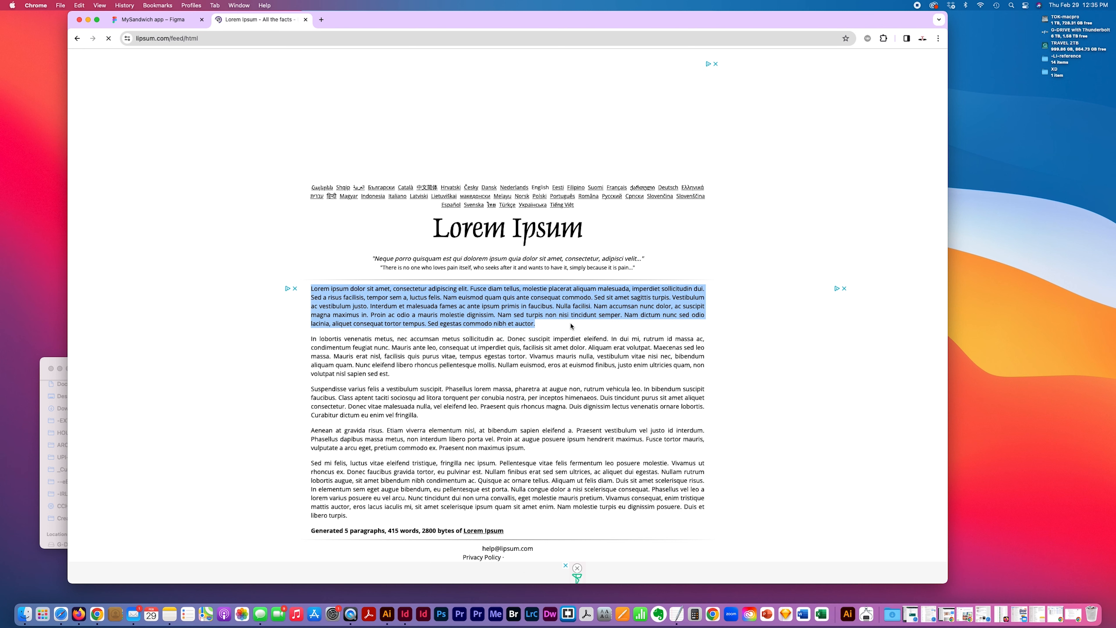
- Return to Figma and paste the copied paragraph into a new text box about 321 × 125 under "About this Sandwich"
left_click(145, 19)
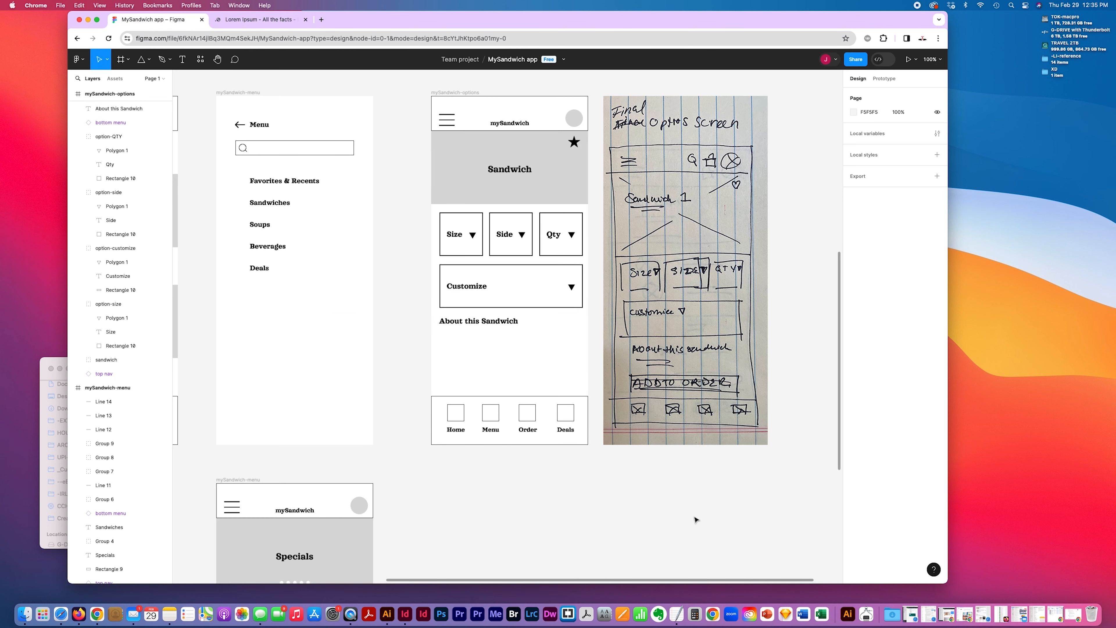
scroll(695, 519, "down", 2)
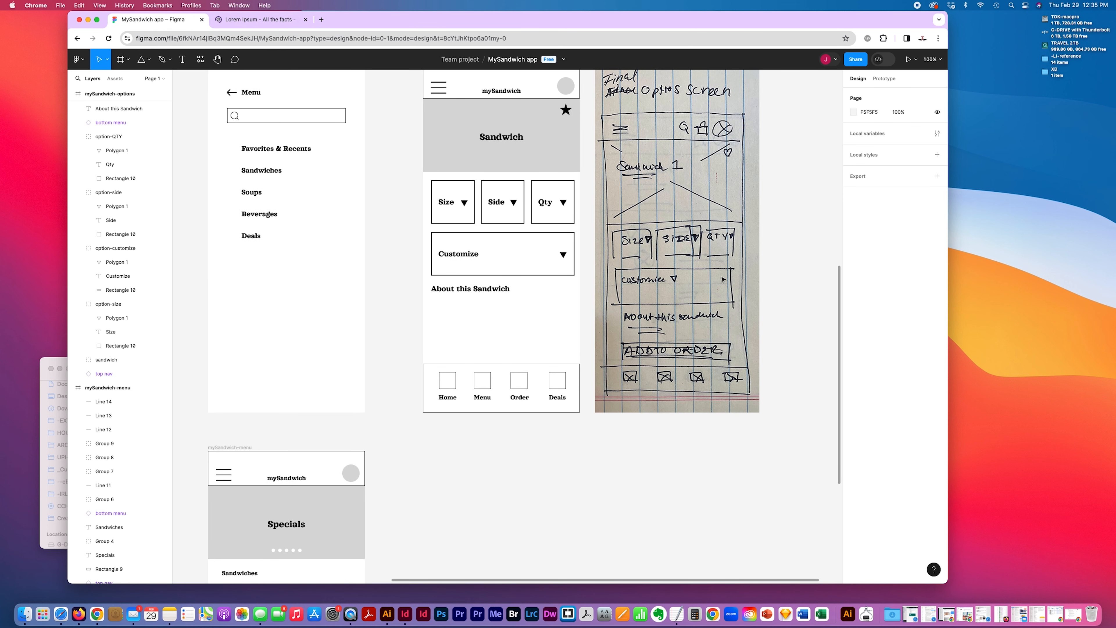
left_click(182, 59)
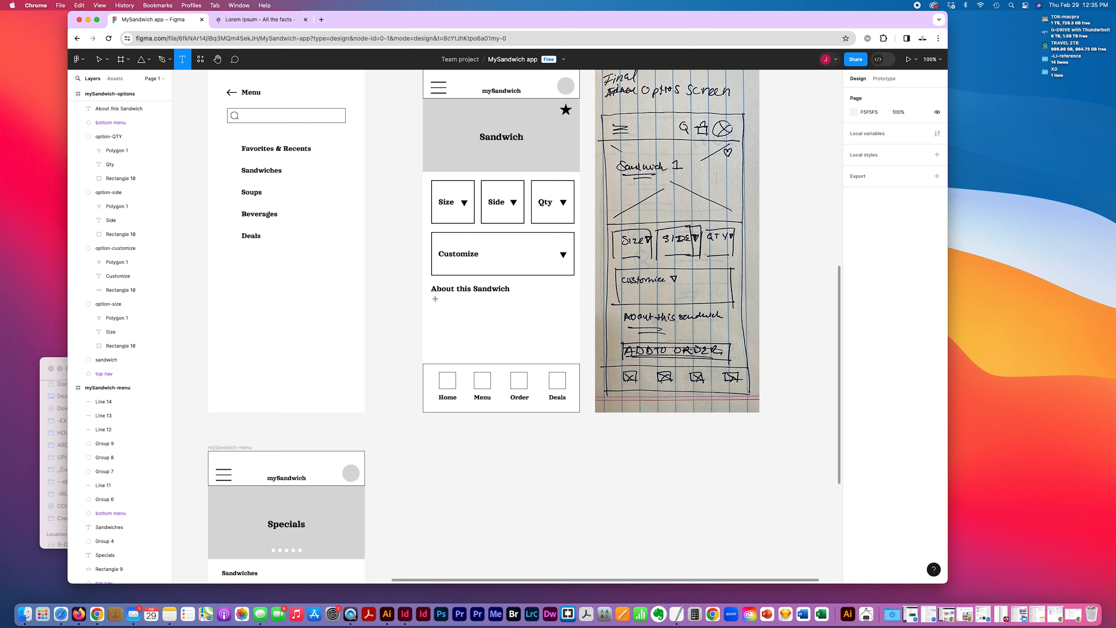
left_click_drag(433, 301, 571, 355)
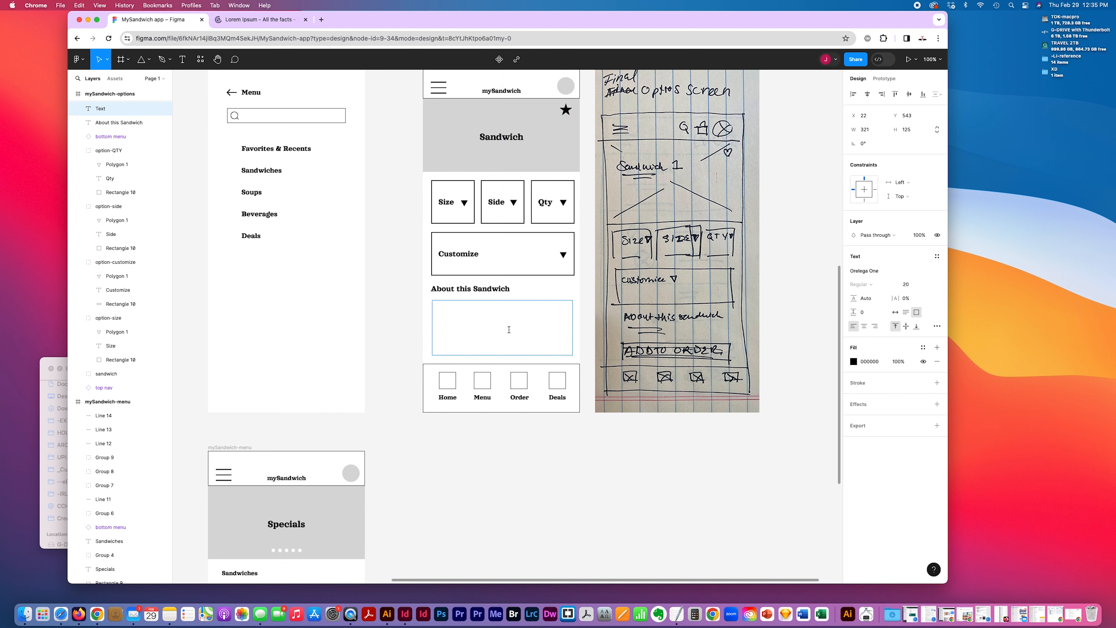
key("super+v")
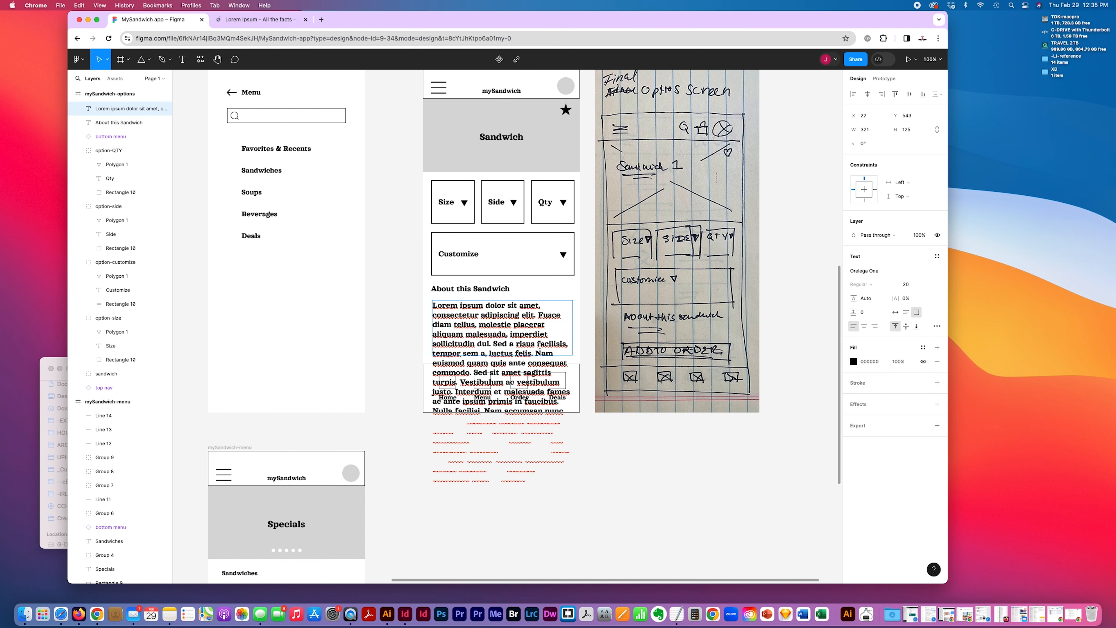
- Set the fill color of the entire lorem ipsum paragraph to the muted gray 866967
key("super+a")
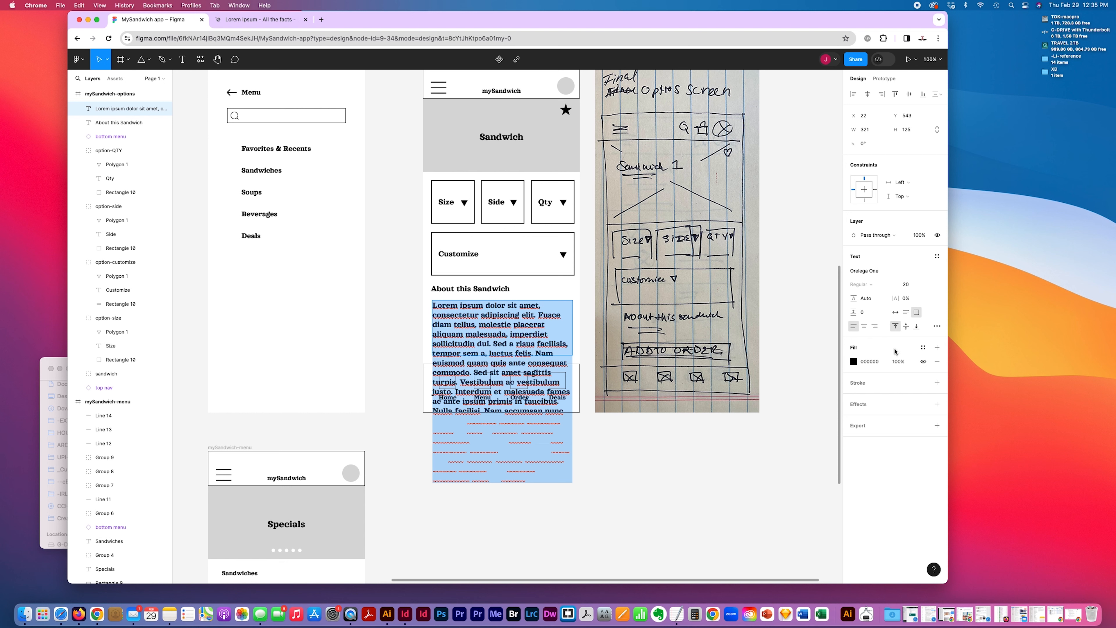
left_click(853, 361)
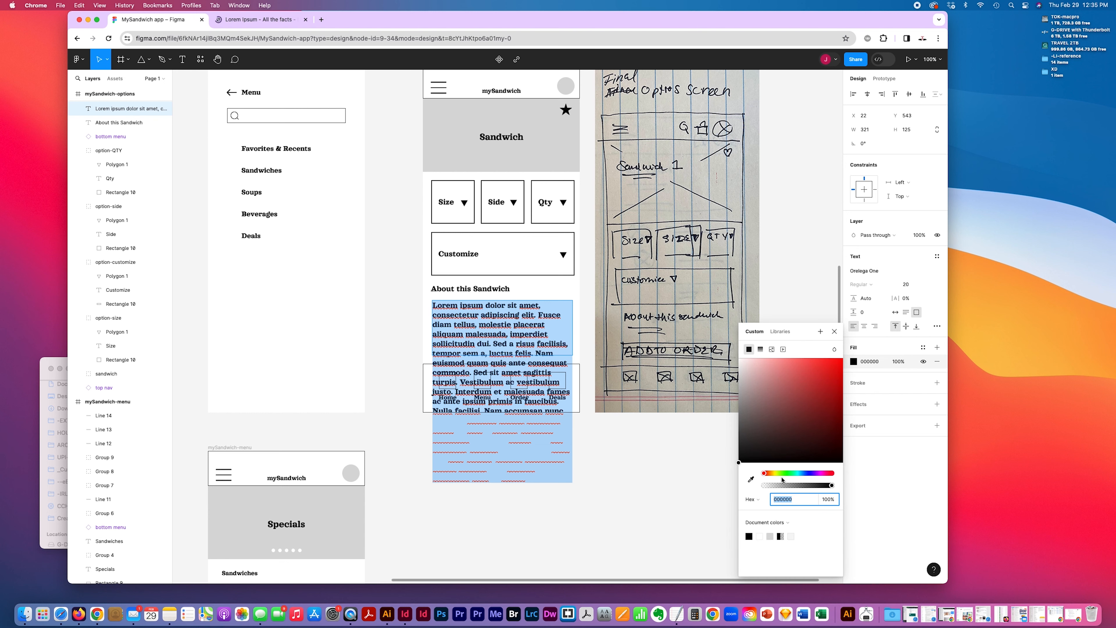
left_click(772, 536)
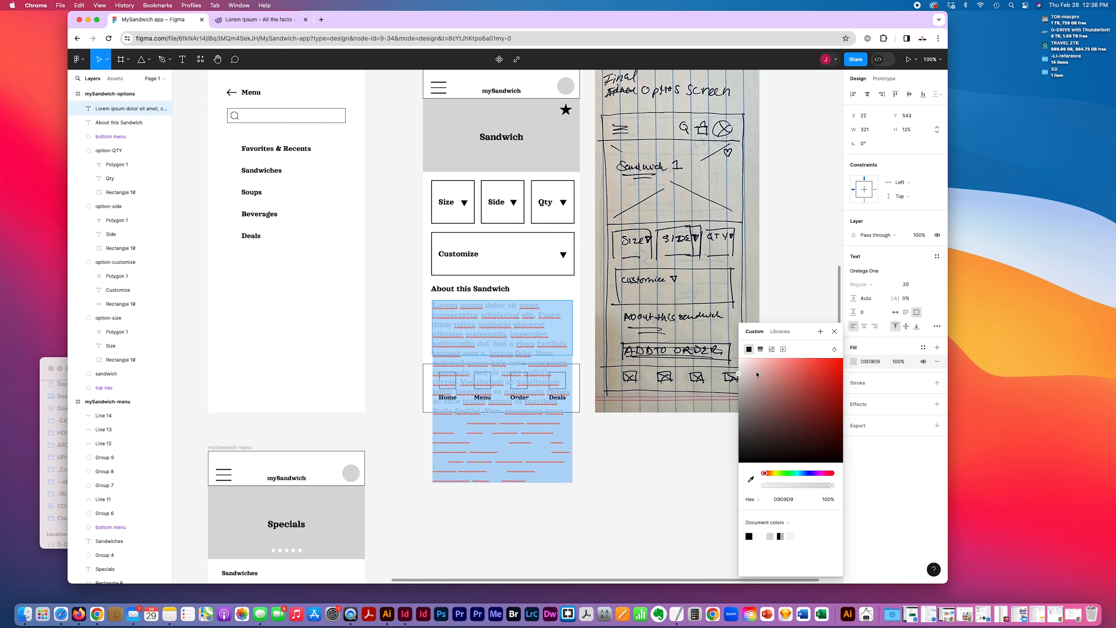
left_click(750, 536)
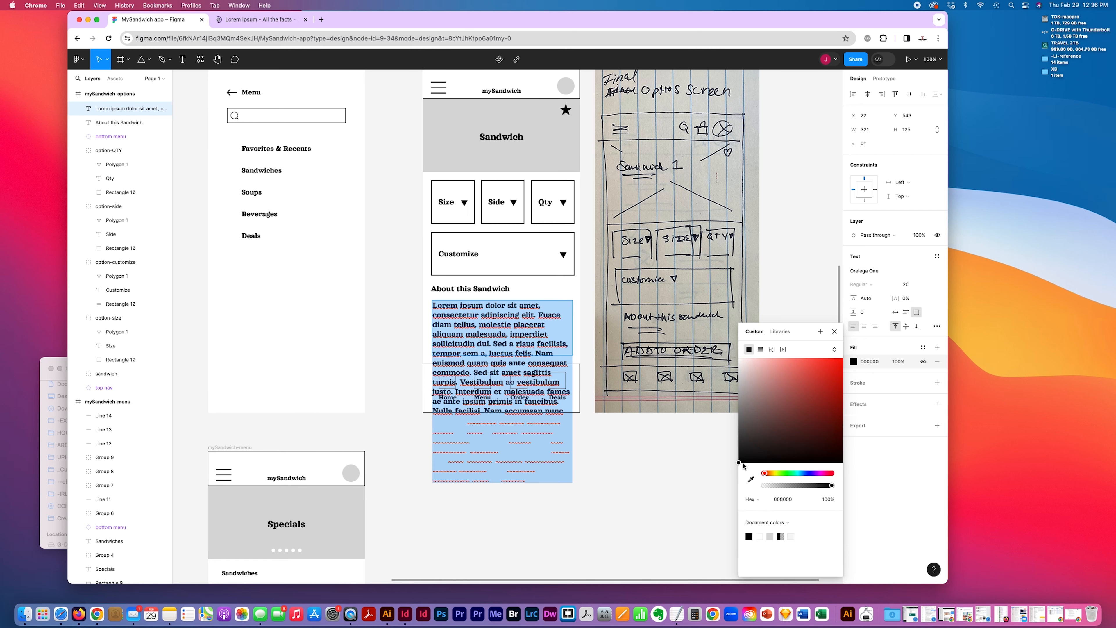
left_click_drag(745, 456, 762, 407)
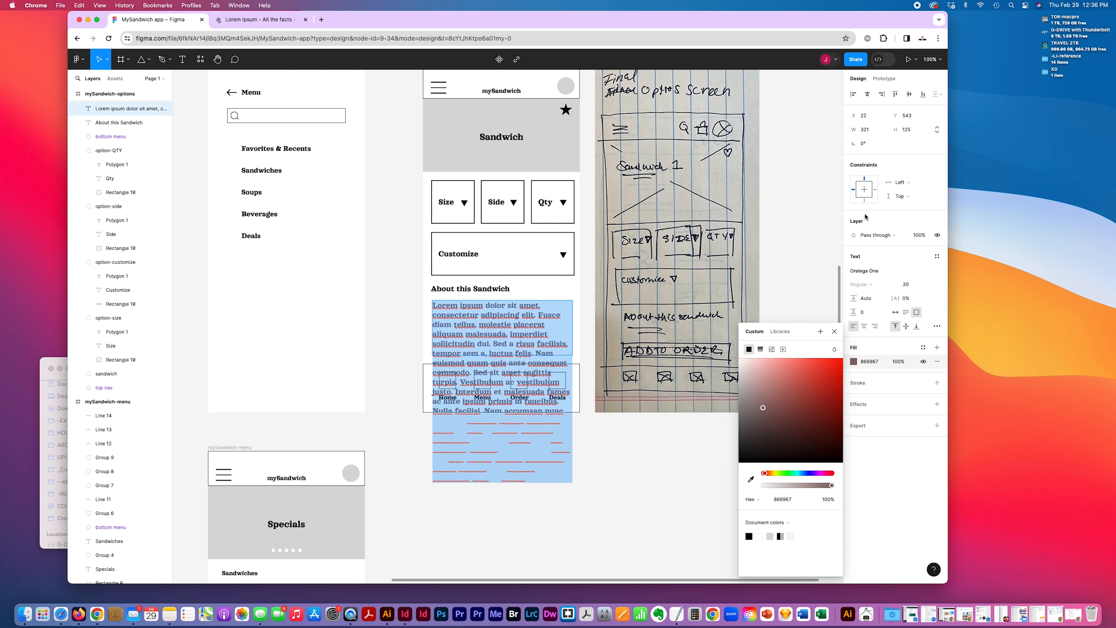
- Change the font of the lorem ipsum paragraph to Pontano Sans
left_click(875, 271)
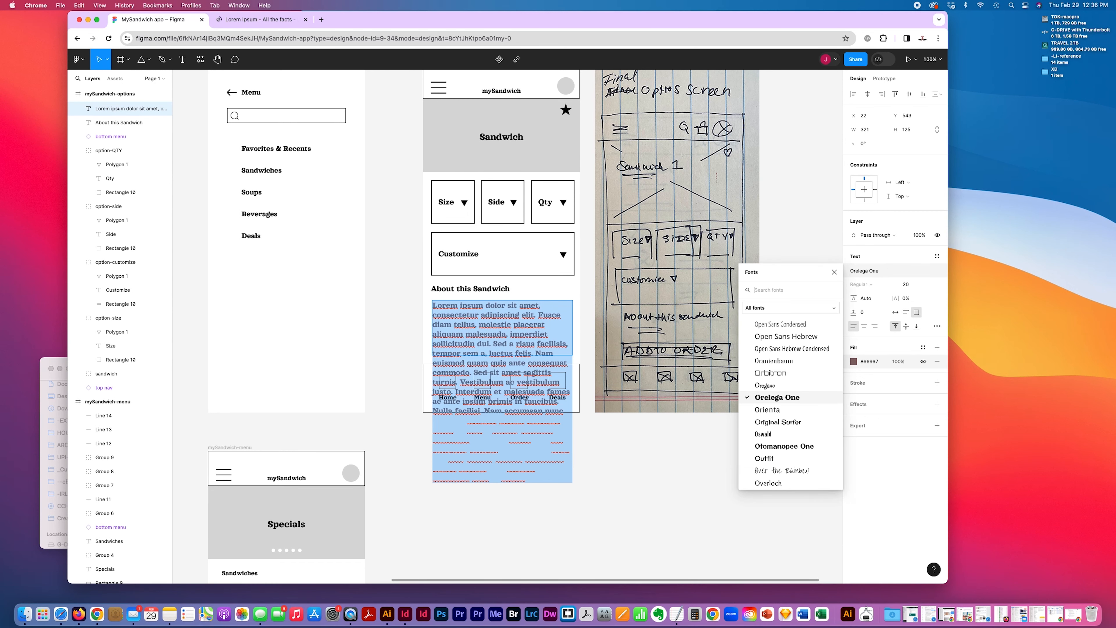
type("hel")
key("BackSpace")
key("BackSpace")
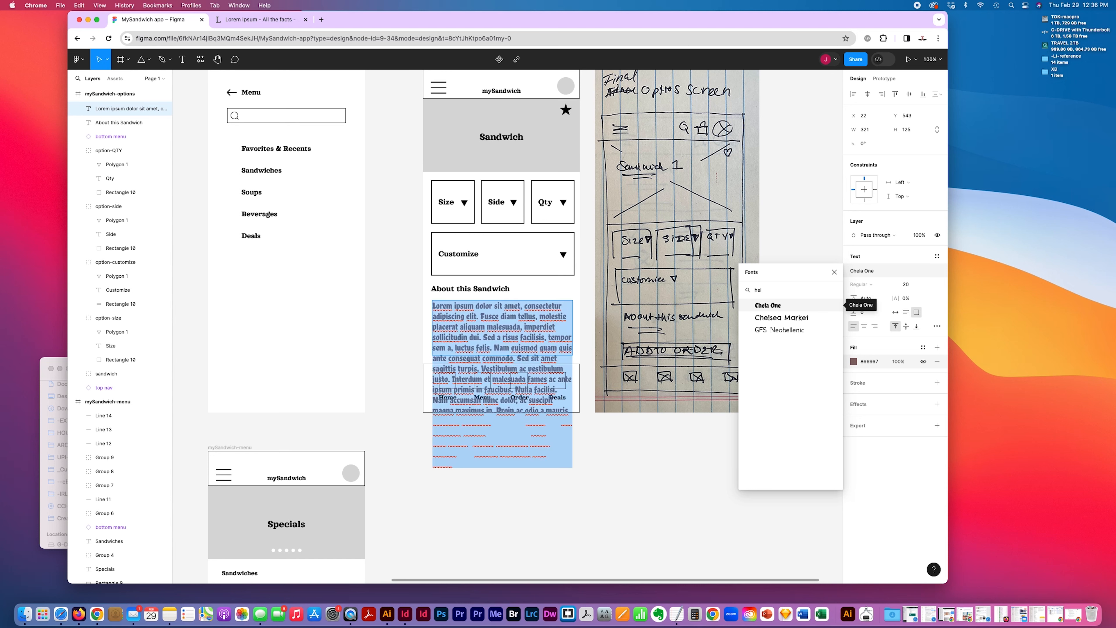
key("BackSpace")
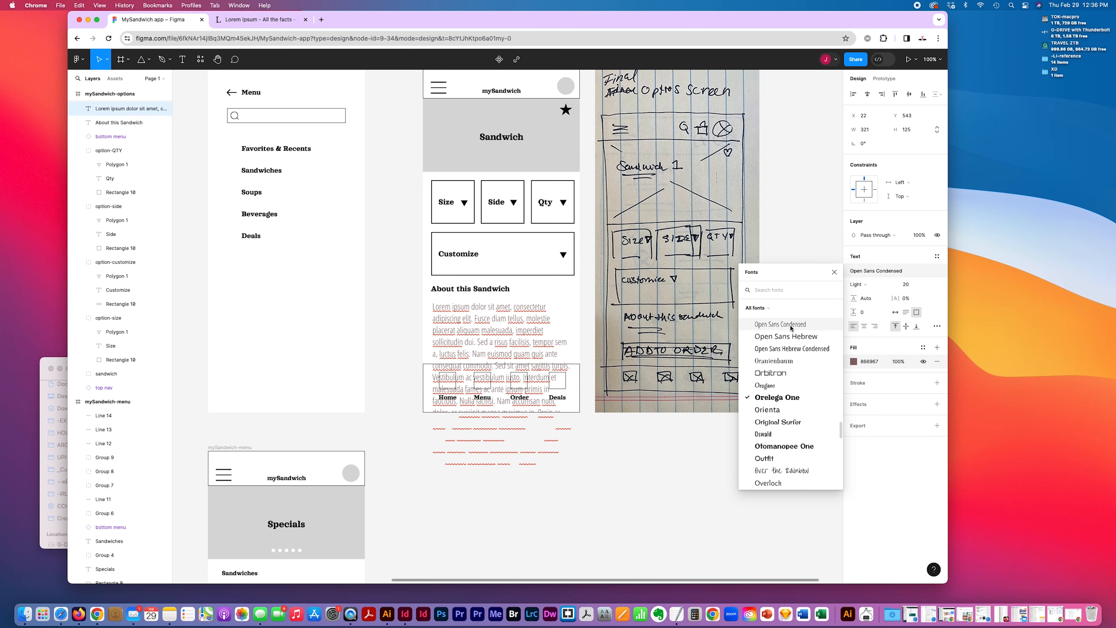
scroll(792, 360, "down", 5)
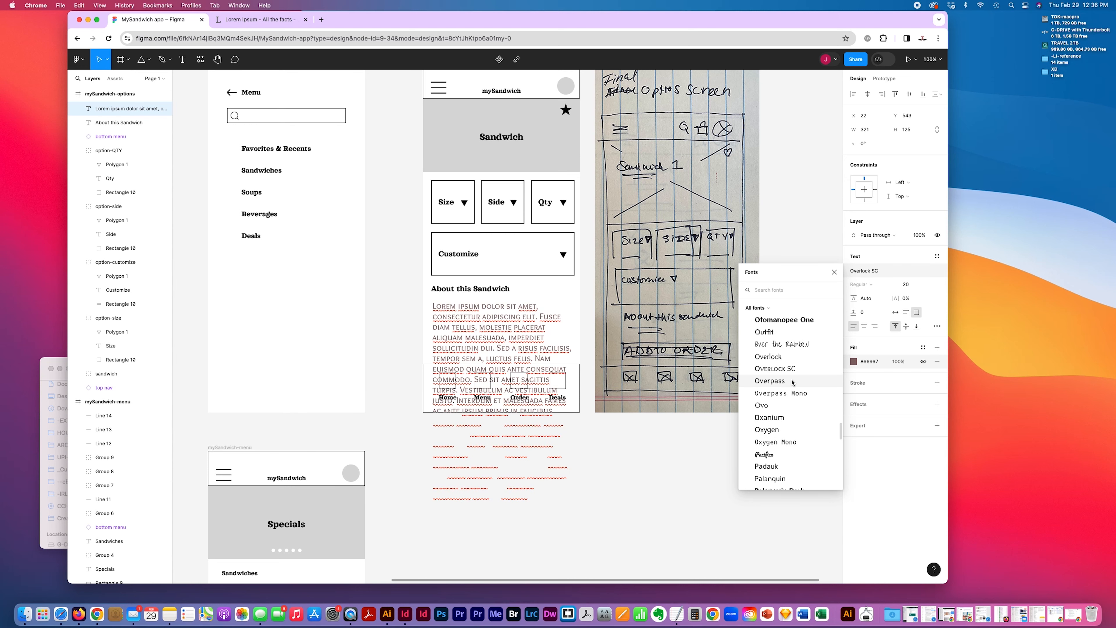
scroll(791, 383, "down", 7)
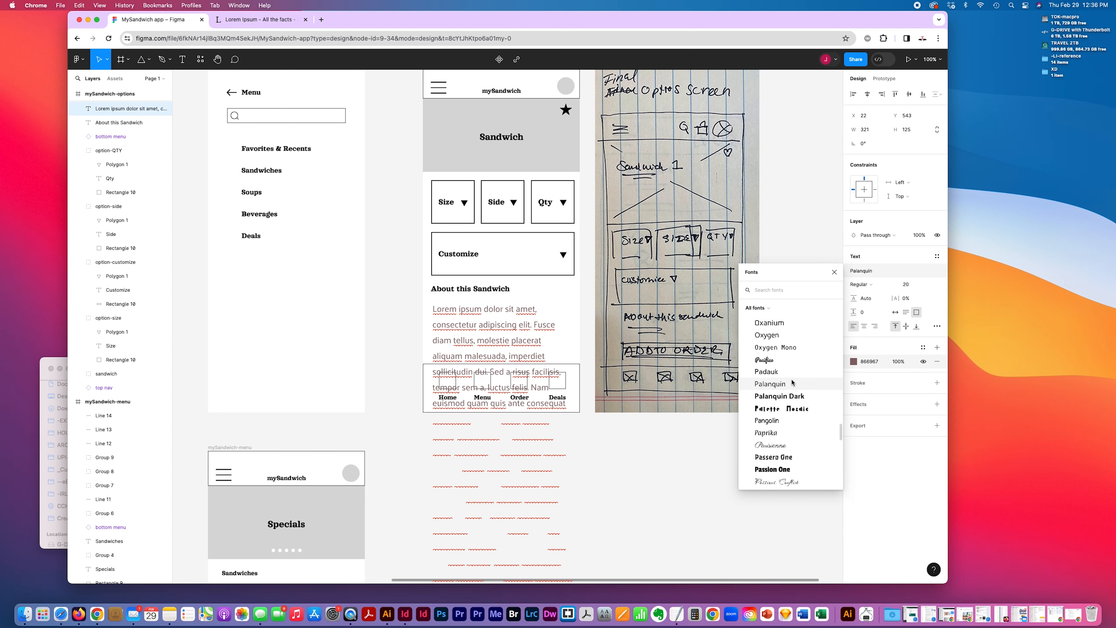
scroll(792, 383, "down", 6)
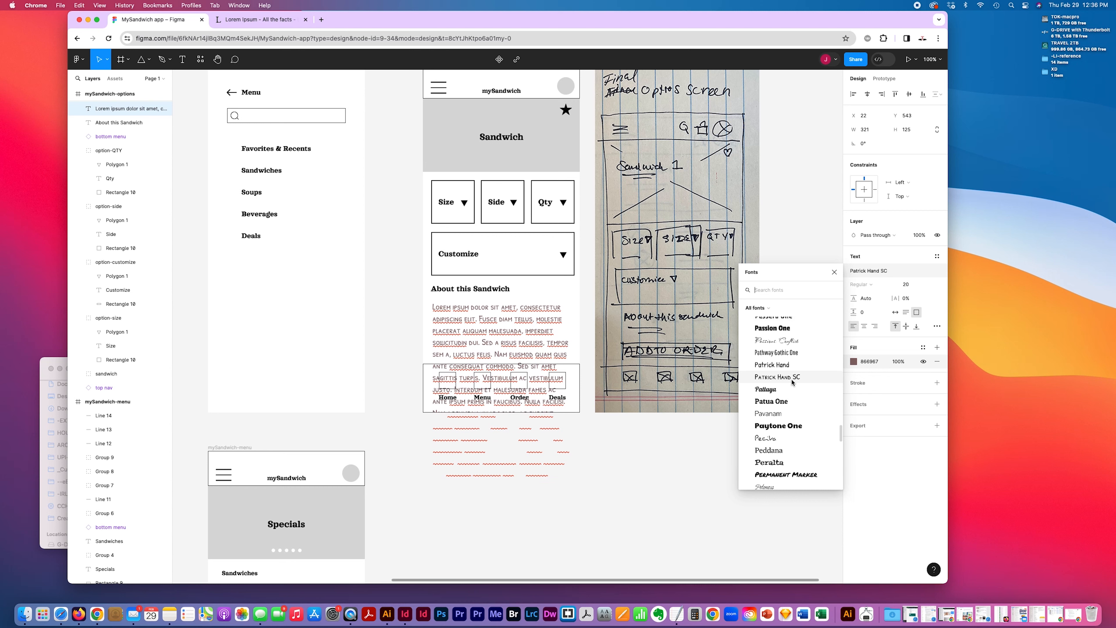
scroll(793, 382, "down", 9)
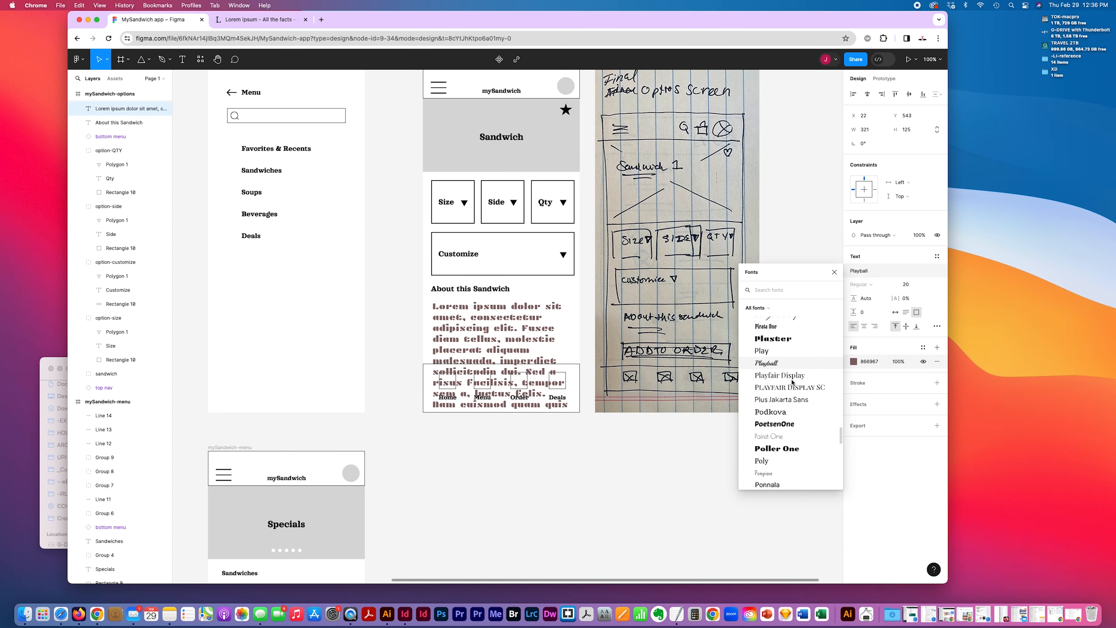
scroll(792, 382, "down", 3)
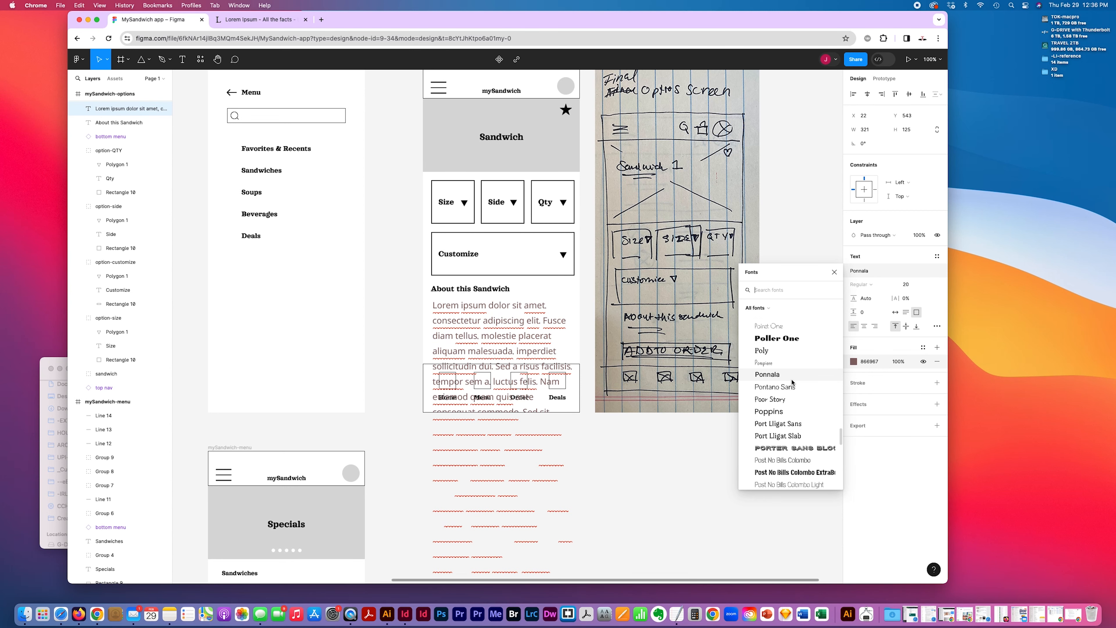
left_click(792, 382)
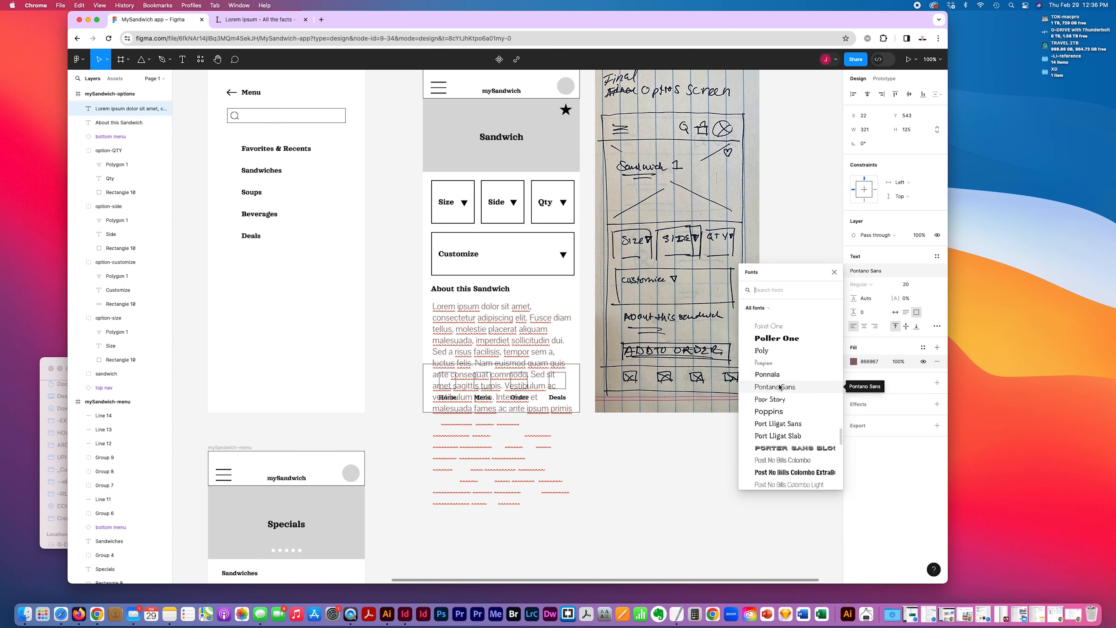
left_click(816, 387)
- Set the font size of the entire lorem ipsum paragraph to 12
double_click(515, 330)
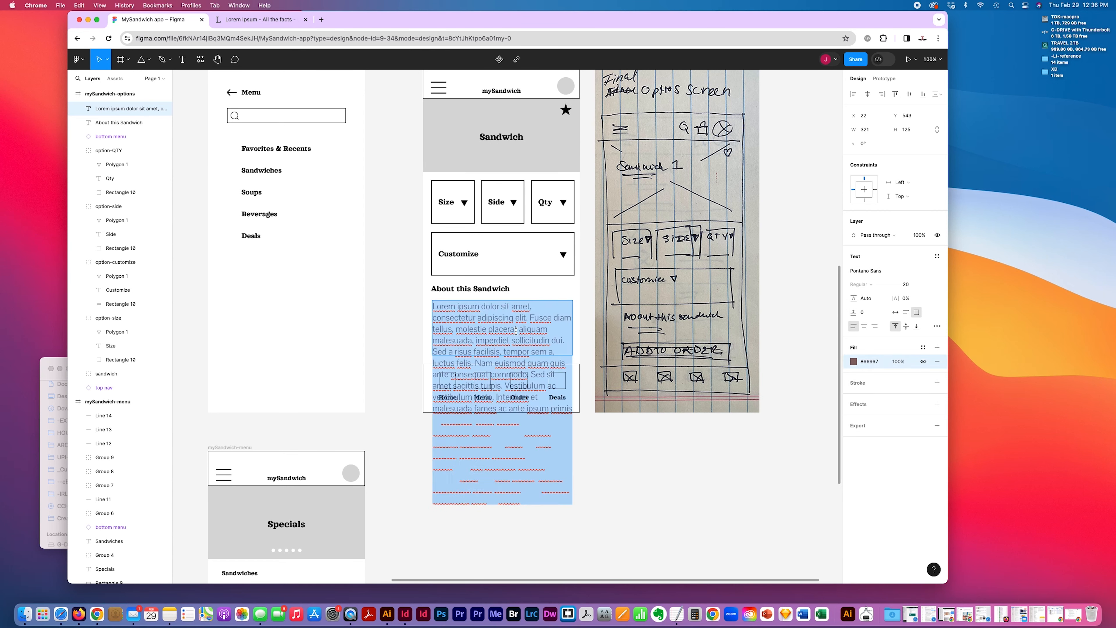
left_click(515, 329)
key("super+a")
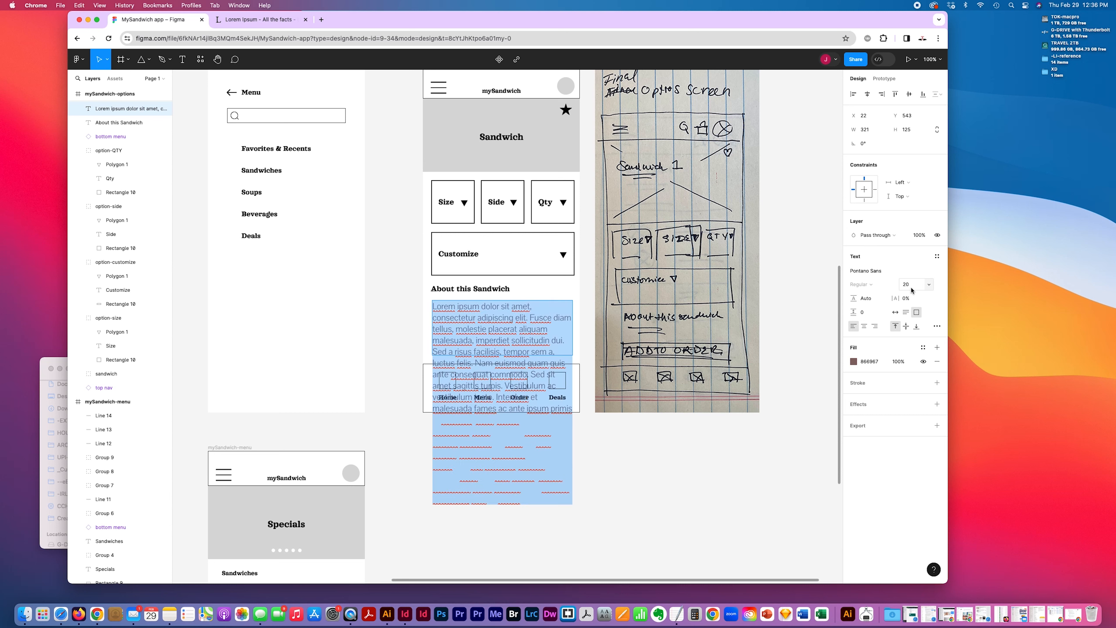
left_click(928, 285)
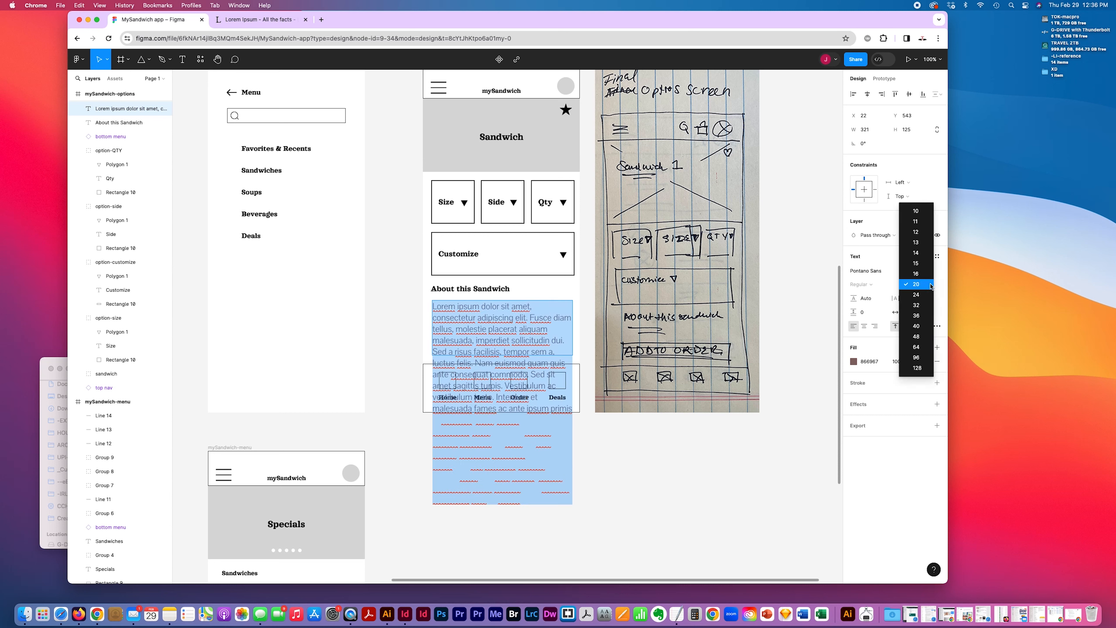
left_click(919, 232)
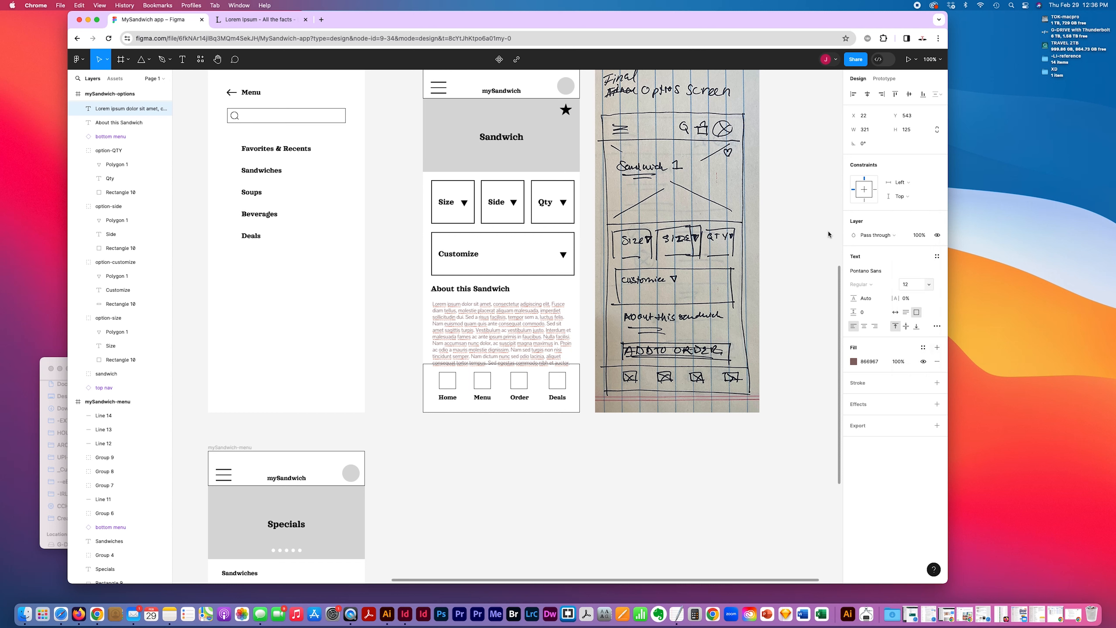
left_click(864, 299)
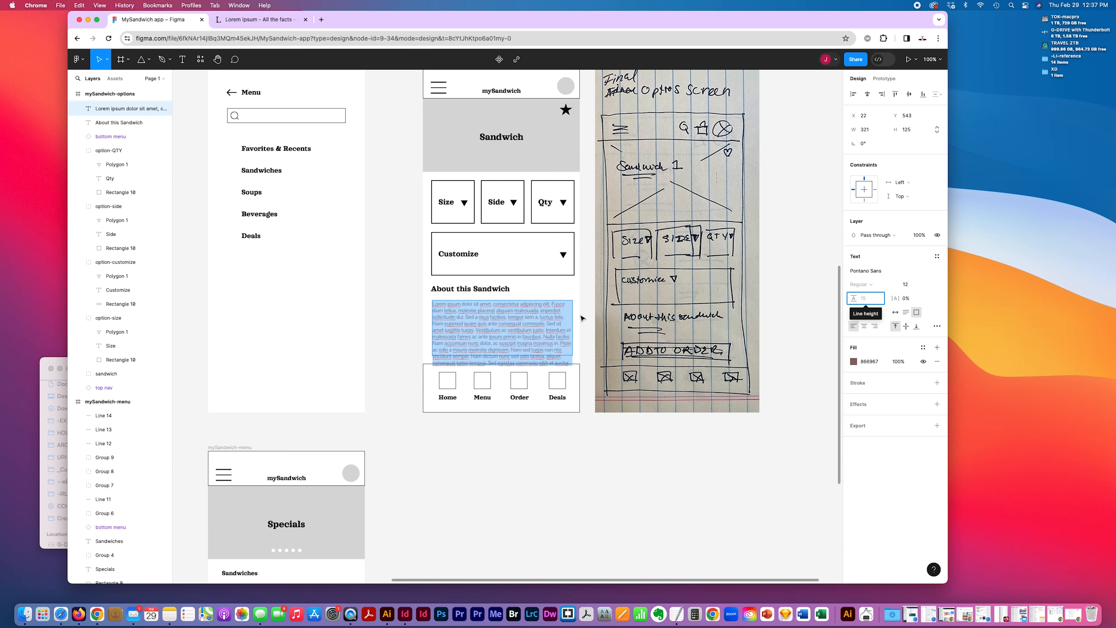
key("Escape")
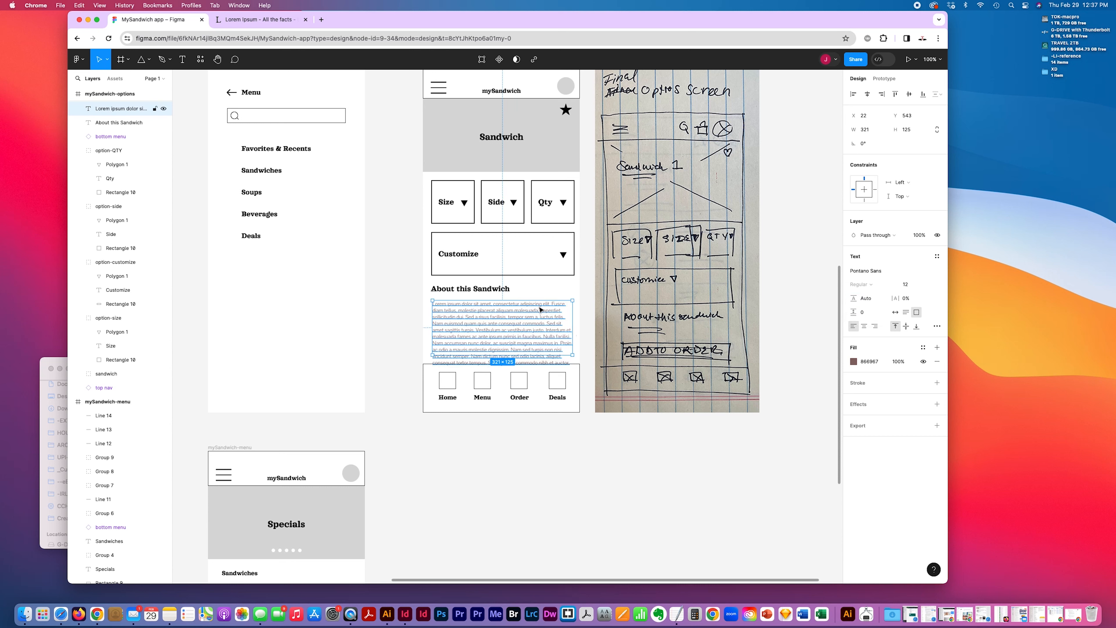
- Move the lorem ipsum text box up to Y 527, close beneath the "About this Sandwich" heading
mouse_move(540, 309)
left_mouse_down()
mouse_move(536, 338)
mouse_move(536, 322)
left_mouse_up()
left_click(576, 441)
left_click(539, 336)
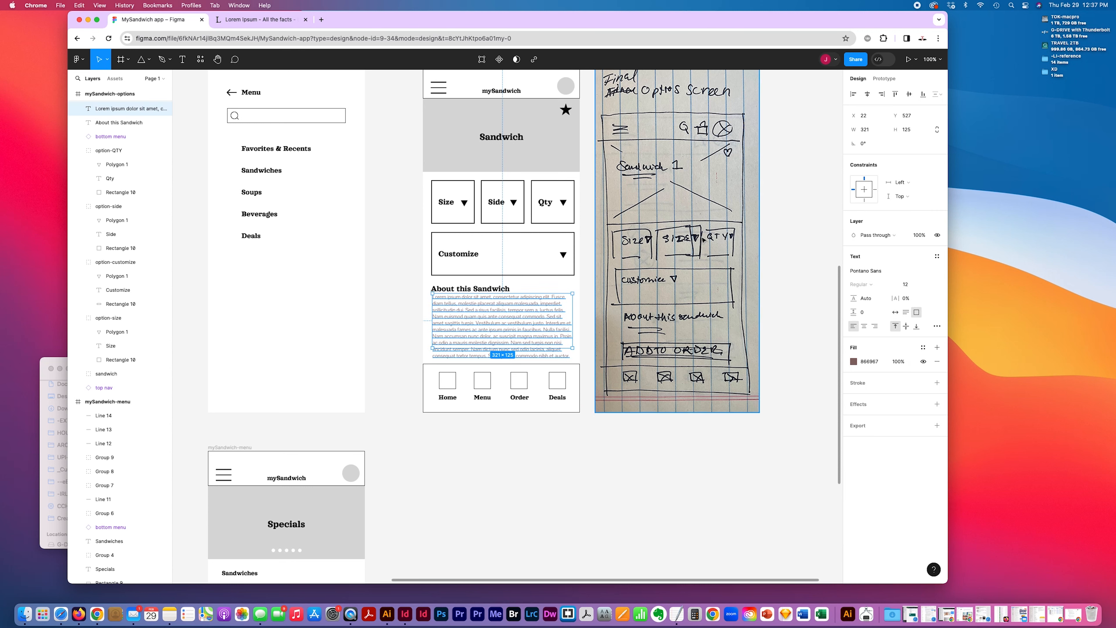
- Delete the overflowing end of the lorem ipsum paragraph, keeping the text up to "mauris molestie dignissim"
key("Return")
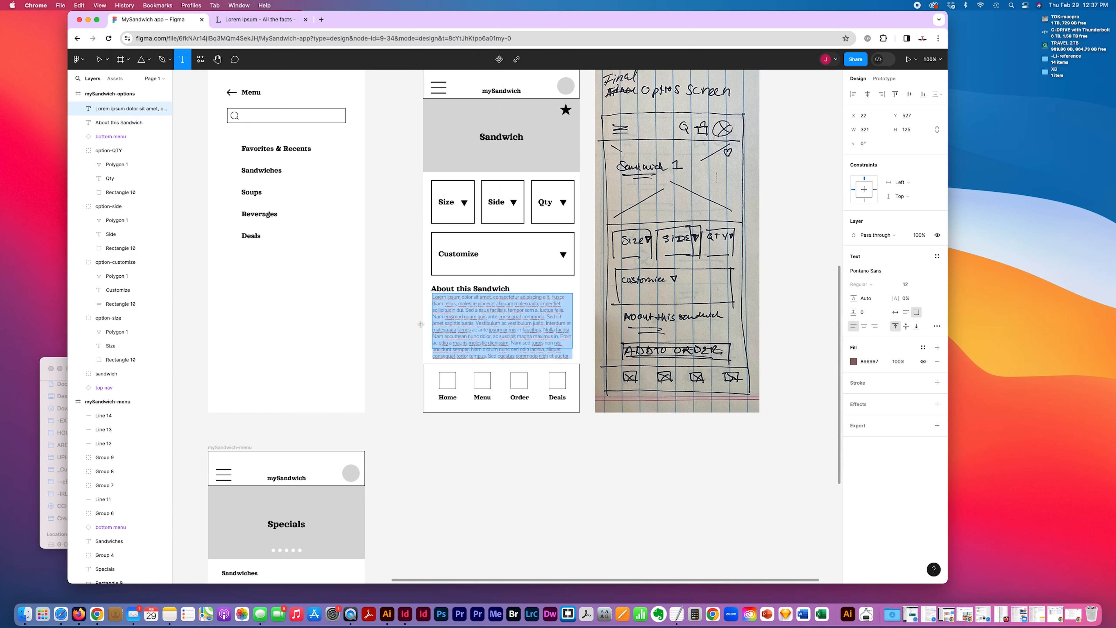
left_click(432, 361)
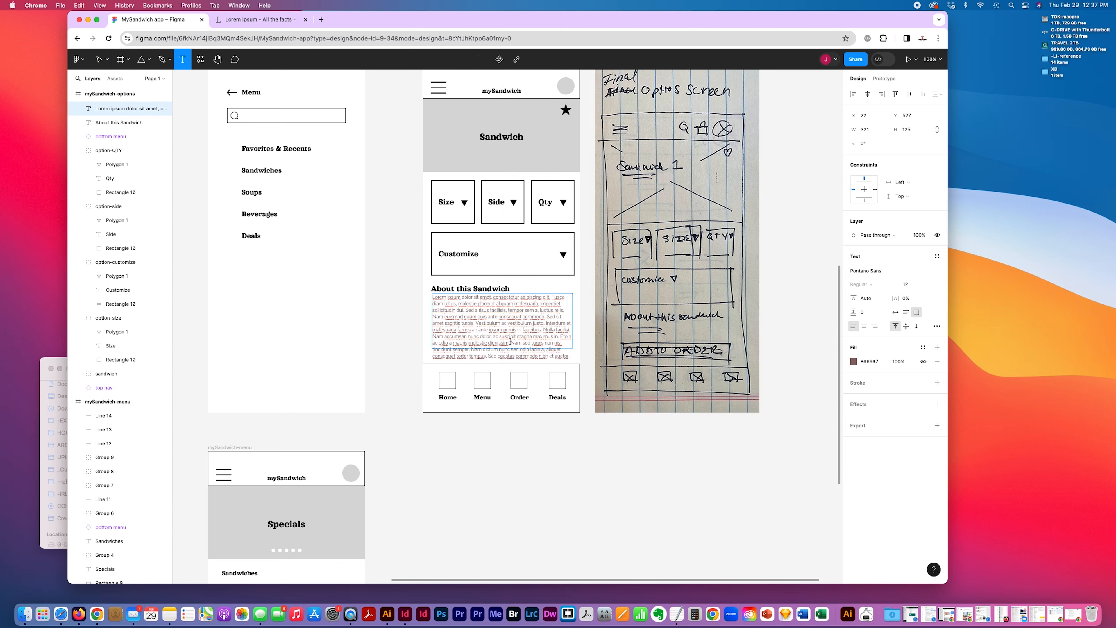
left_click_drag(510, 341, 610, 384)
key("BackSpace")
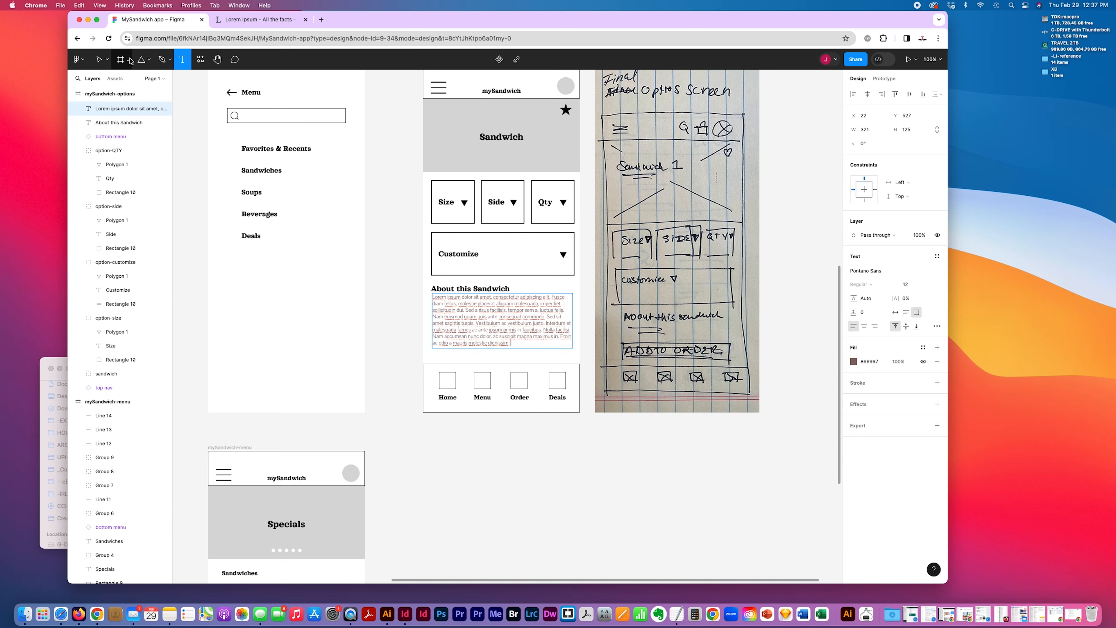
left_click(99, 59)
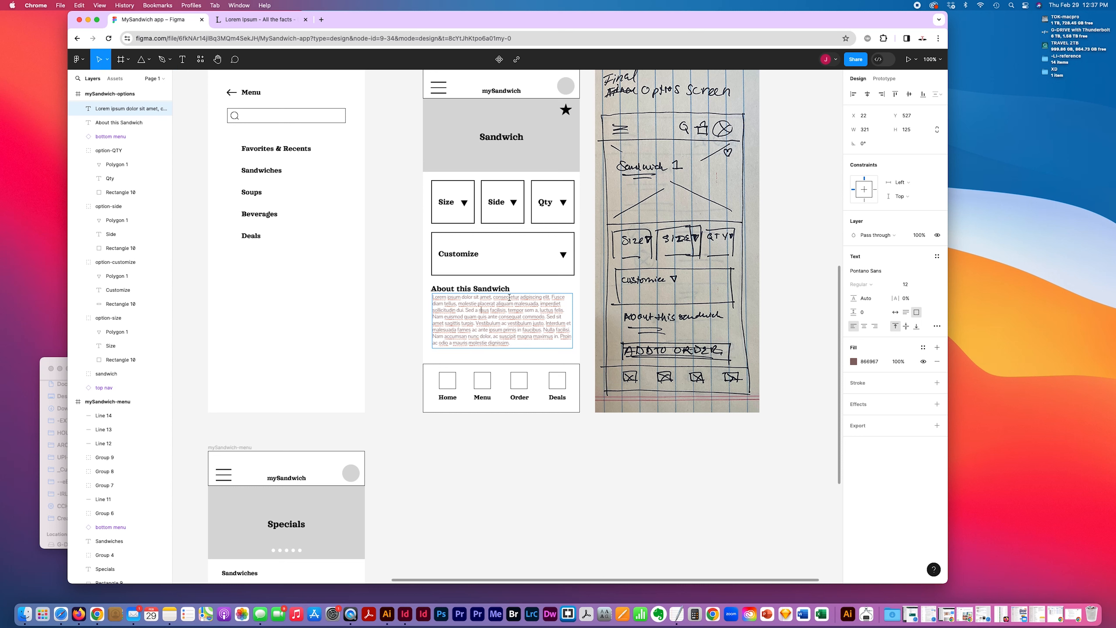
- Move the lorem ipsum text box to X 18, Y 532 so it lines up with the left edge of the "About this Sandwich" heading
mouse_move(571, 333)
left_mouse_down()
mouse_move(578, 319)
mouse_move(557, 324)
left_mouse_up()
key("Escape")
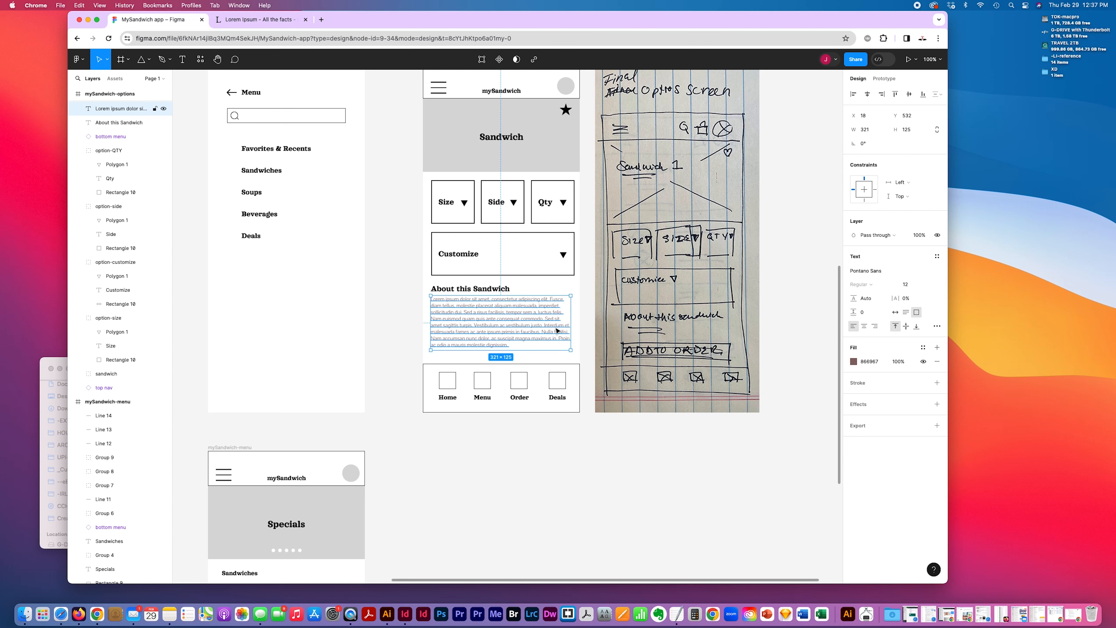
left_click(559, 443)
- Shorten the lorem ipsum paragraph by deleting everything after "Nam accumsan nunc"
scroll(664, 315, "right", 8)
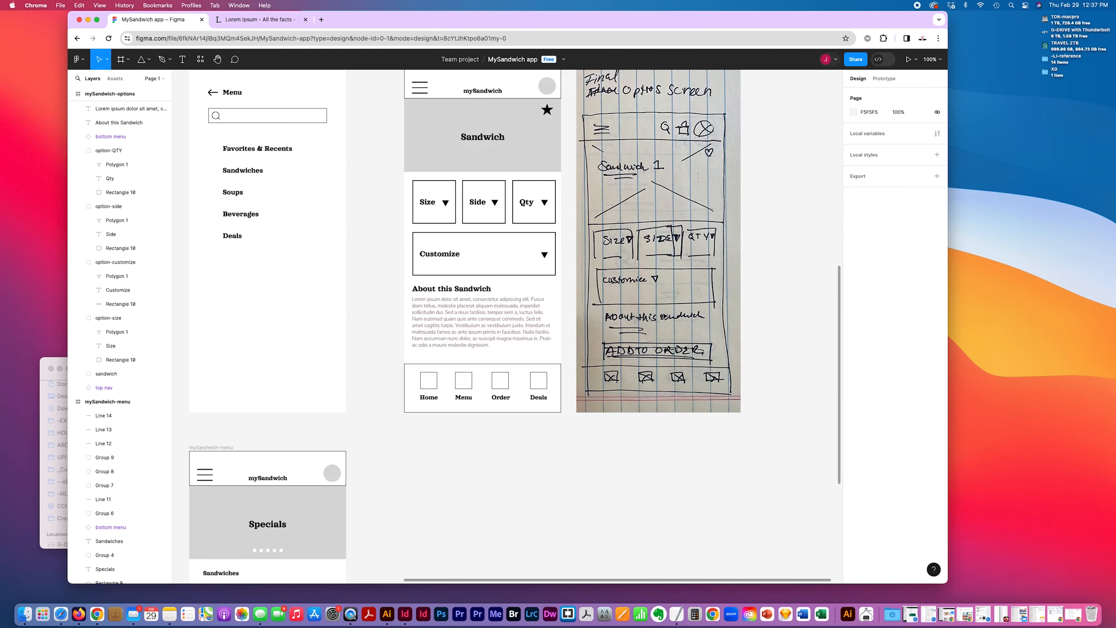
left_click(301, 320)
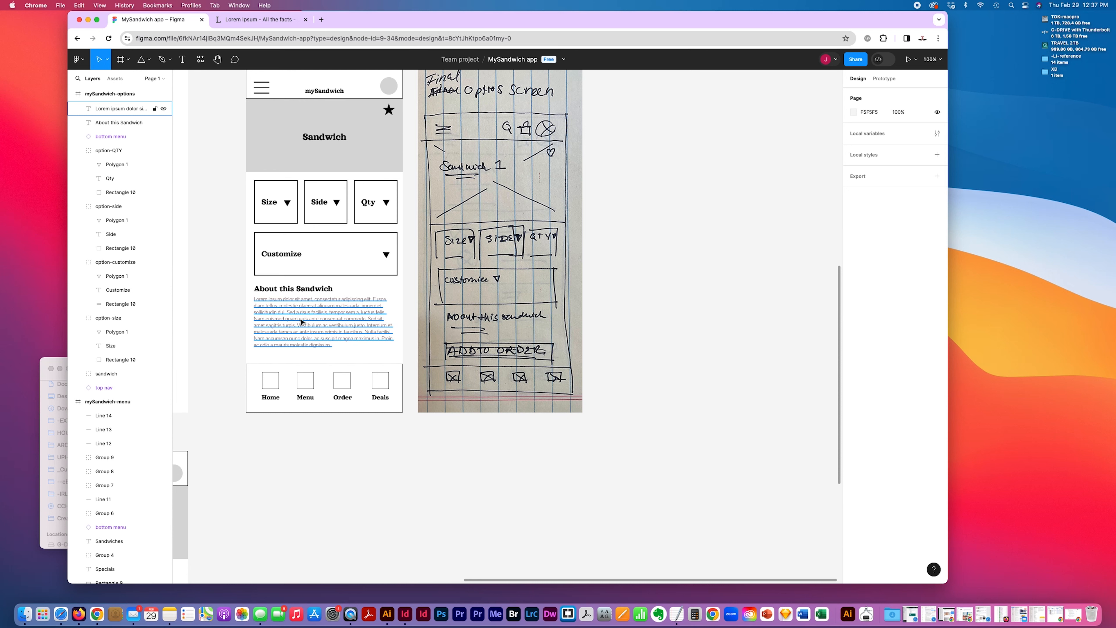
left_click(330, 336)
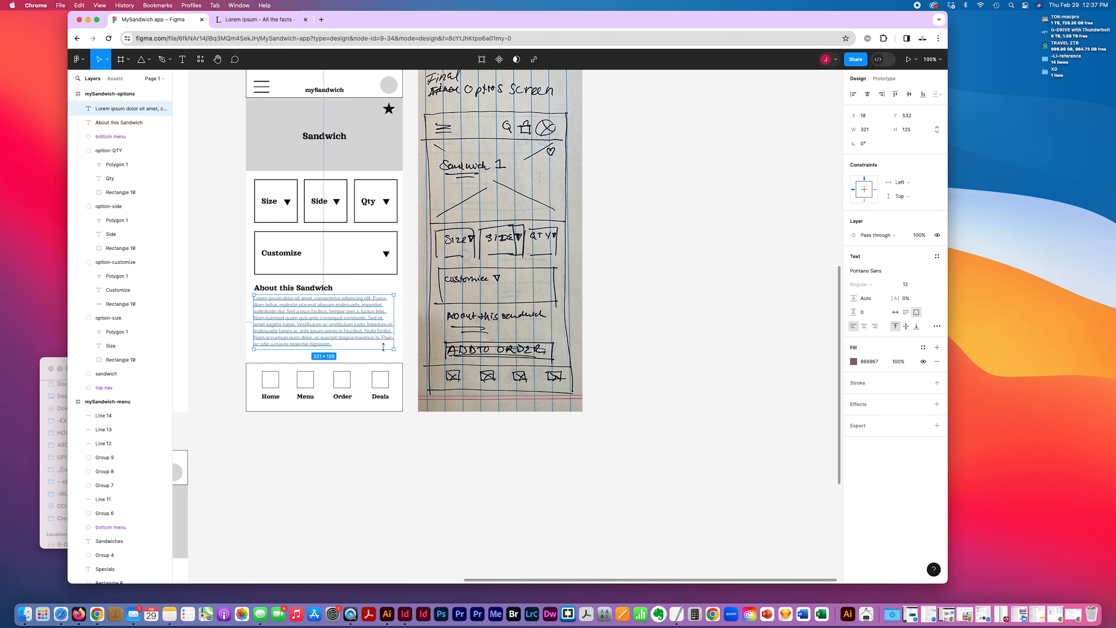
scroll(338, 347, "left", 5)
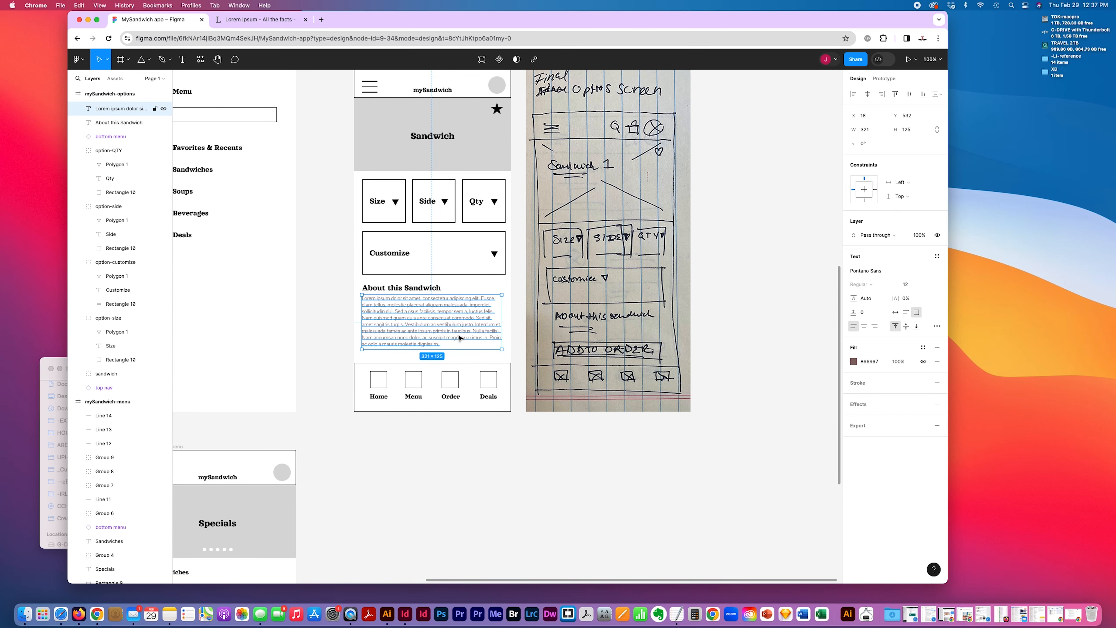
double_click(460, 337)
left_click(444, 343)
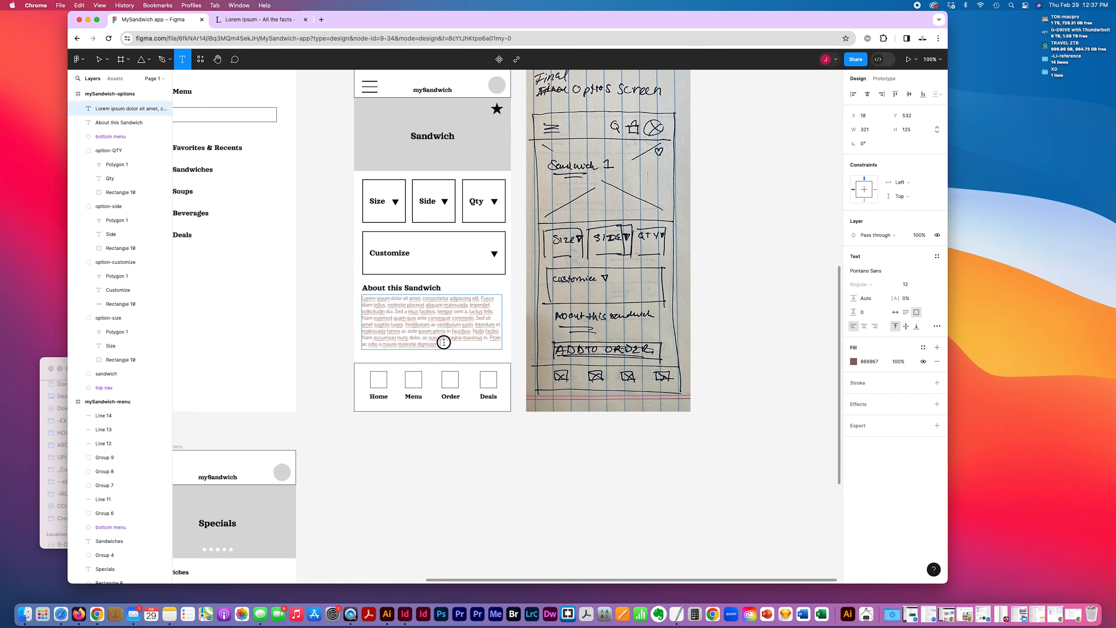
left_click_drag(408, 337, 471, 352)
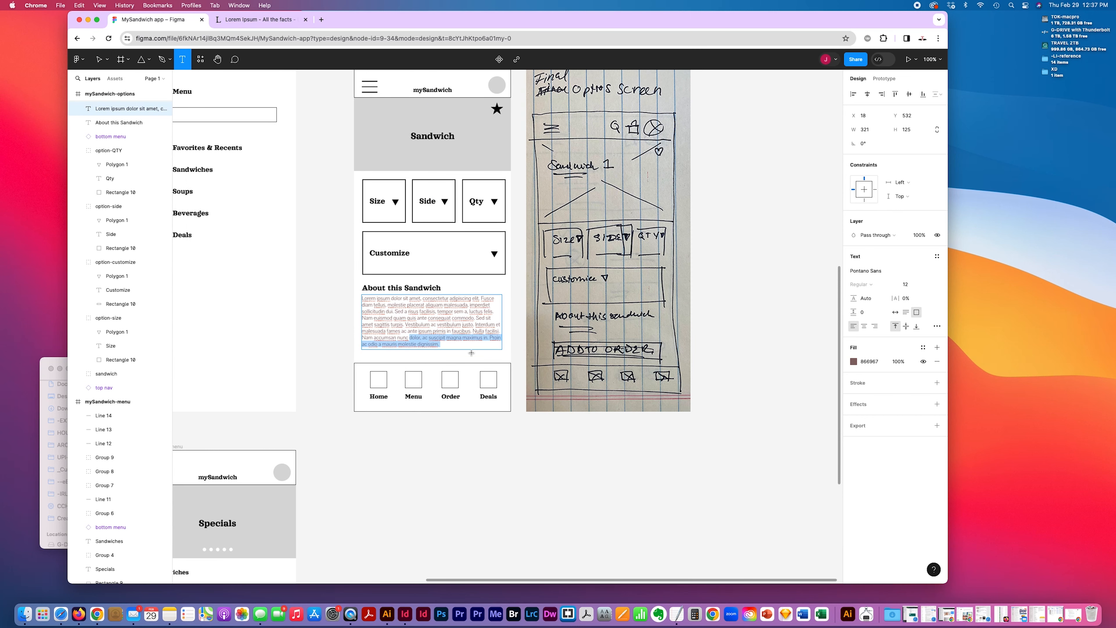
key("BackSpace")
key("Escape")
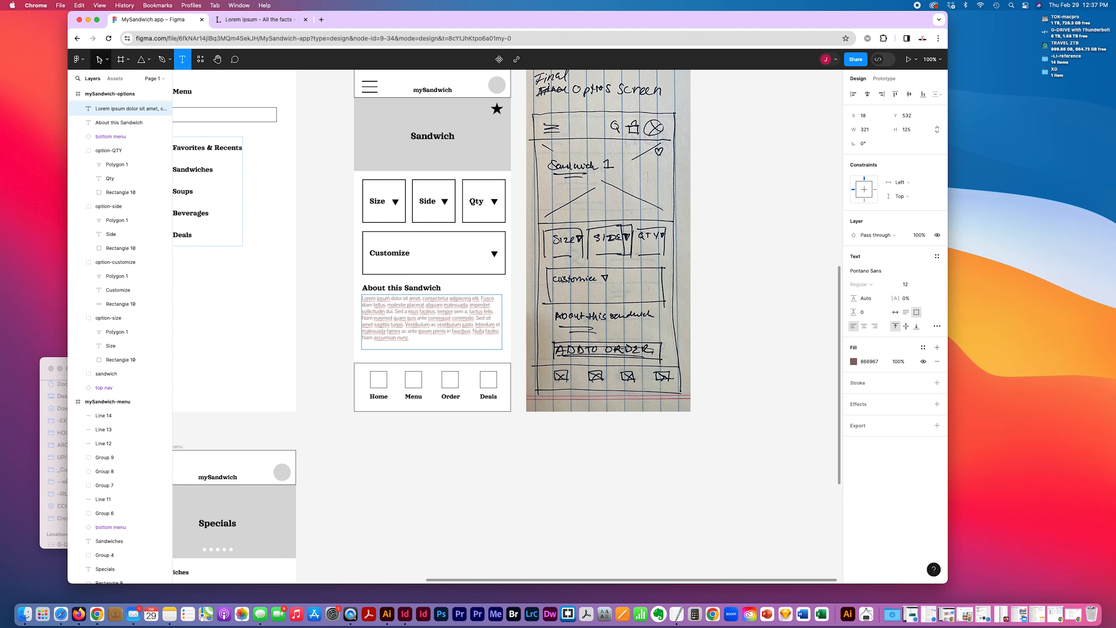
left_click(509, 465)
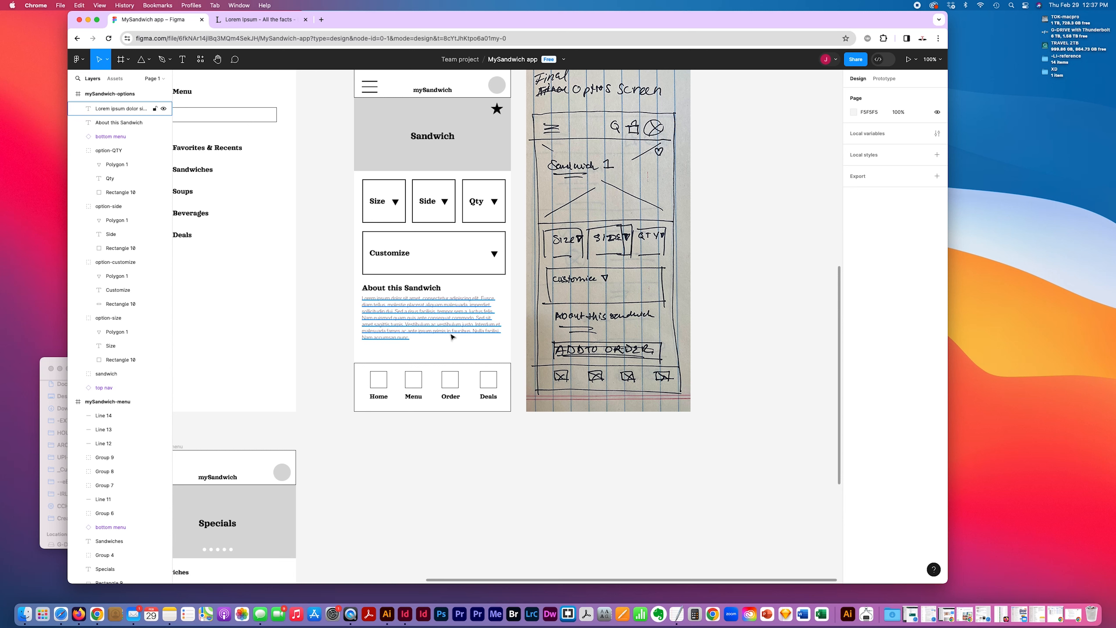
- Delete the lorem ipsum text from "Interdum" onward so the paragraph ends with "vestibulum justo", and leave text editing with the box selected
left_click(433, 321)
key("Return")
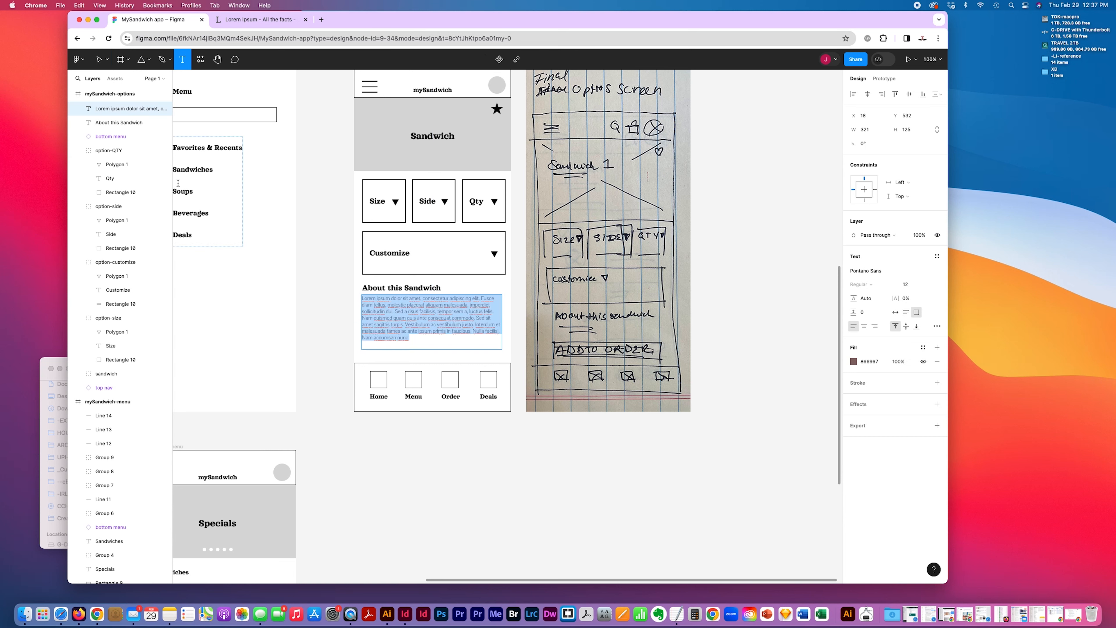
key("Right")
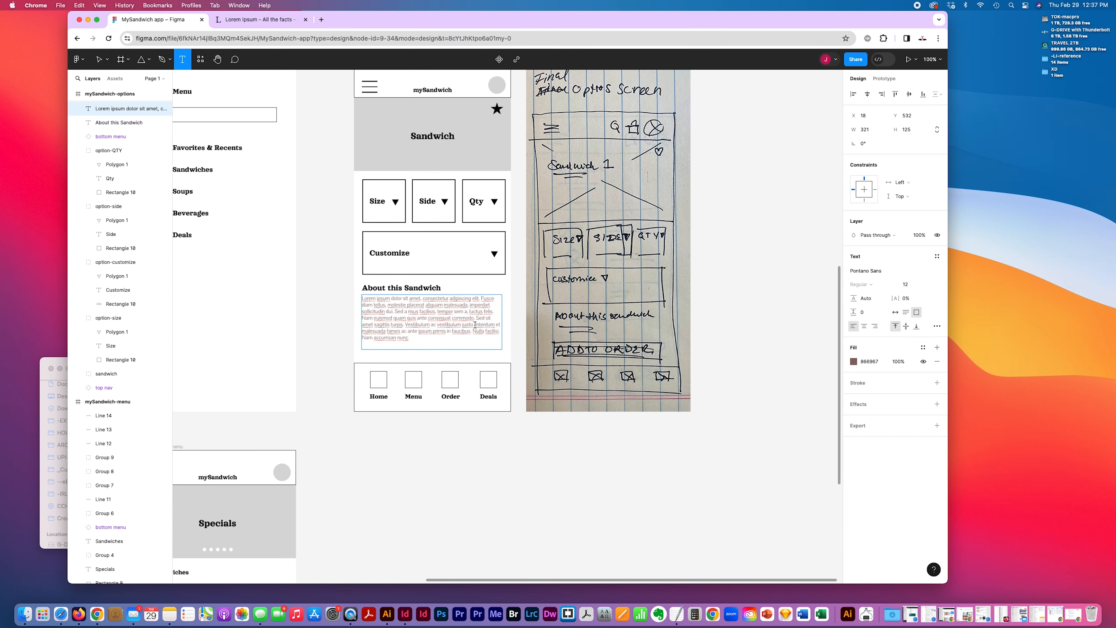
left_click(474, 324, "shift")
key("BackSpace")
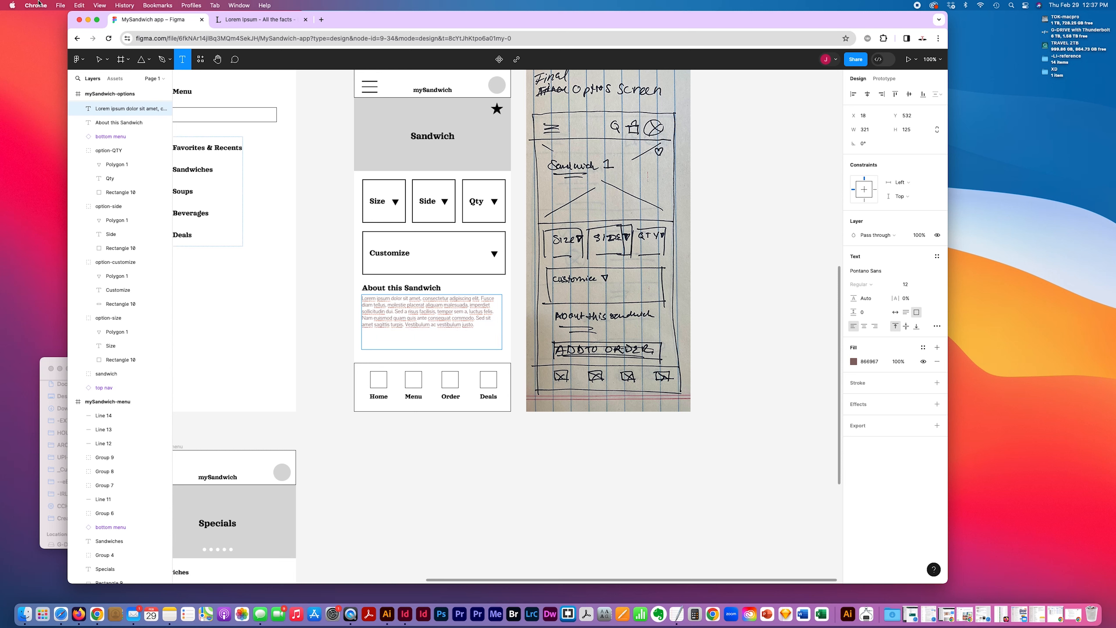
left_click(412, 488)
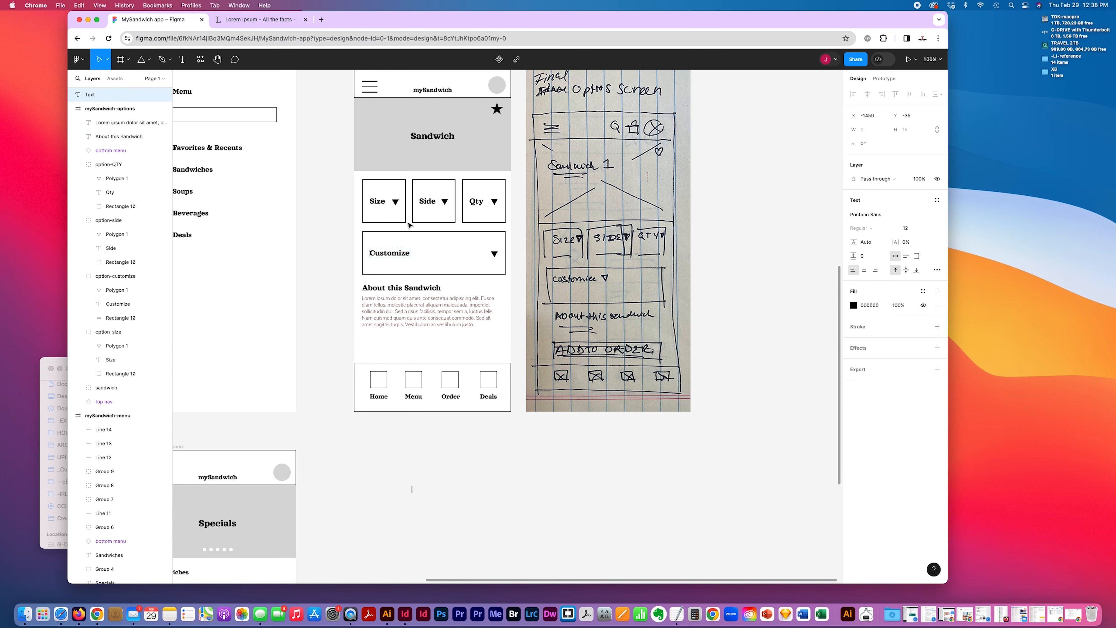
left_click(450, 325)
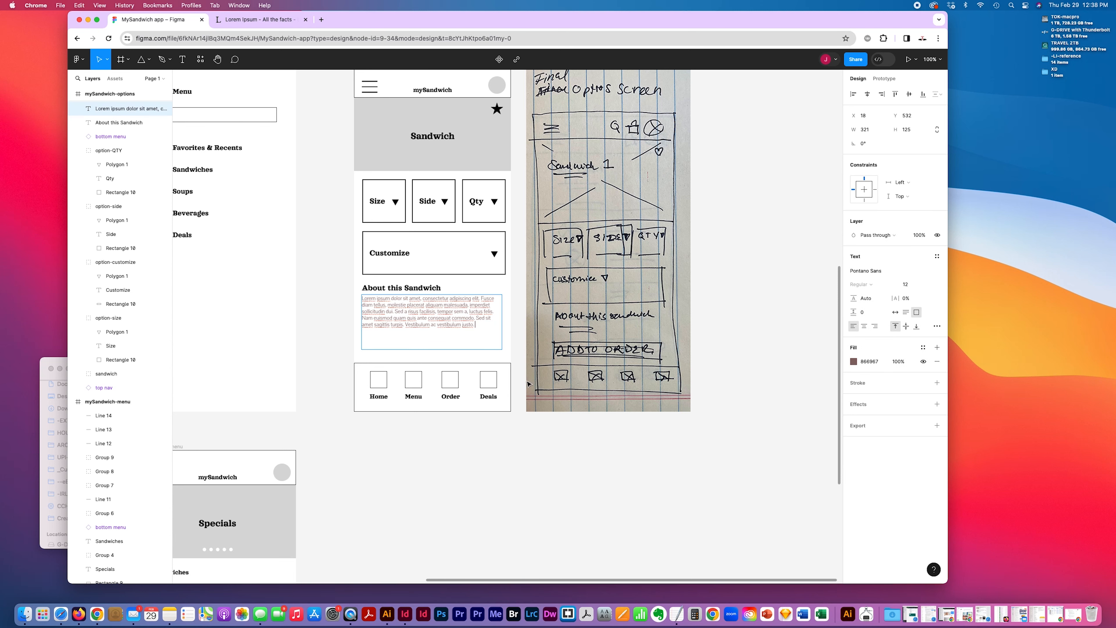
key("Escape")
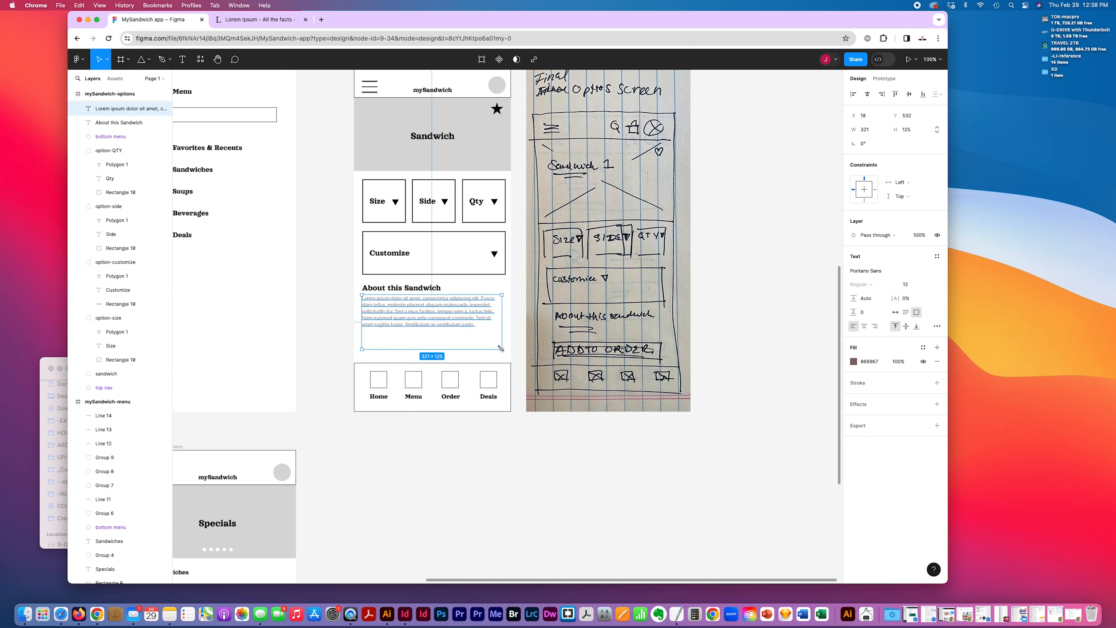
- Shrink the lorem ipsum text box to about 319 × 82 so it fits the paragraph, and deselect it
left_click_drag(500, 348, 501, 331)
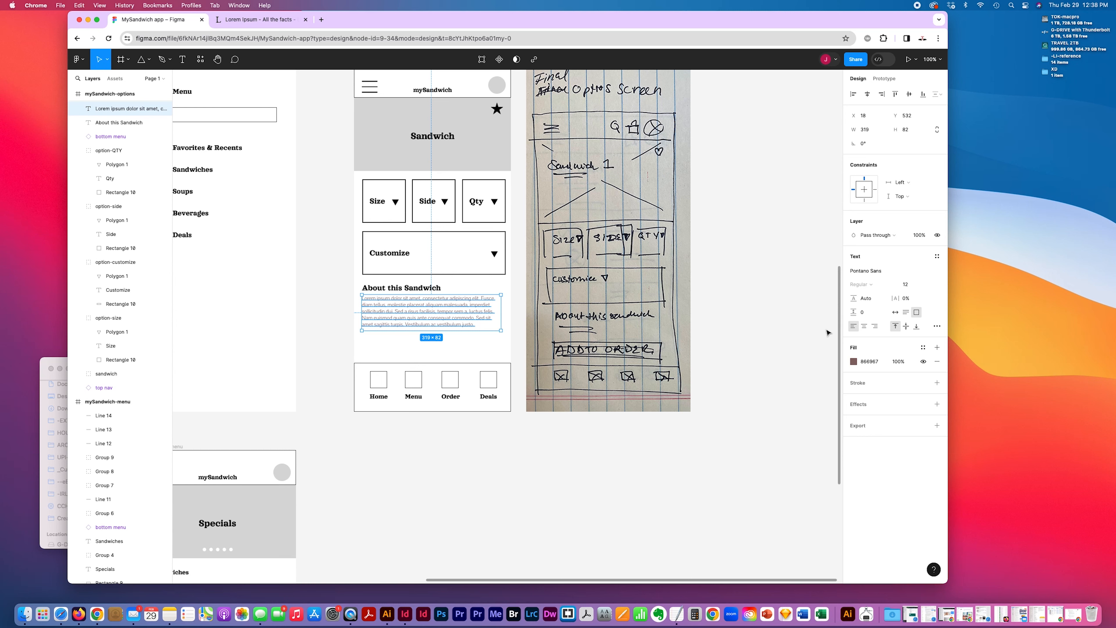
scroll(659, 396, "up", 3)
scroll(659, 395, "left", 3)
left_click(493, 506)
scroll(409, 371, "down", 1)
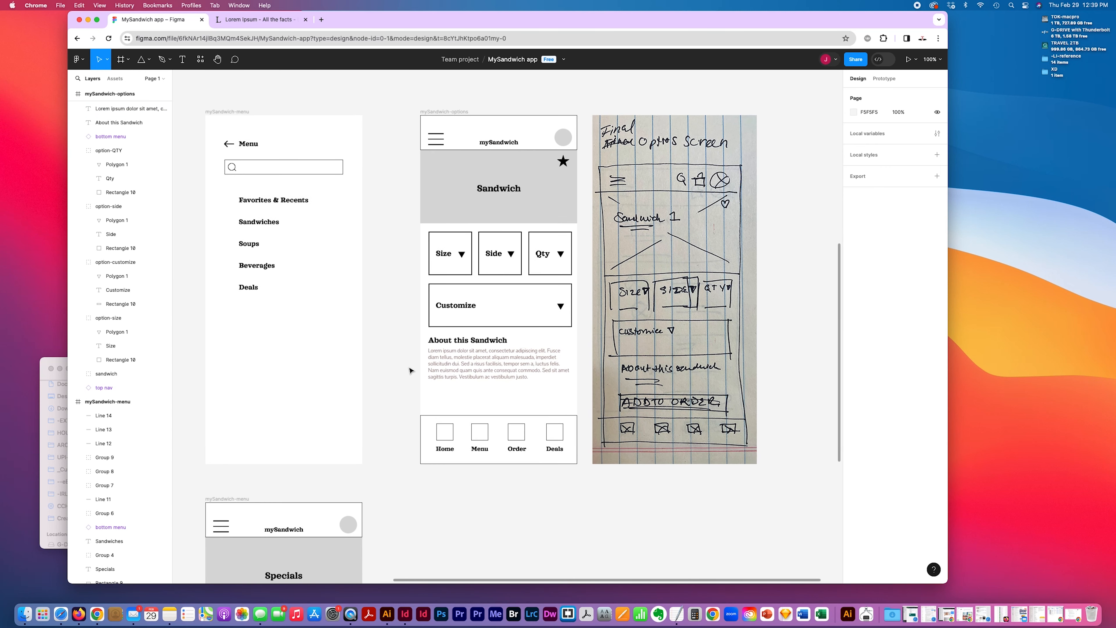
- Copy the lower Start Order button with its label from the home screen to below the options screen's paragraph, aligned with its left edge
scroll(409, 370, "down", 5)
scroll(409, 370, "left", 3)
scroll(232, 347, "up", 3)
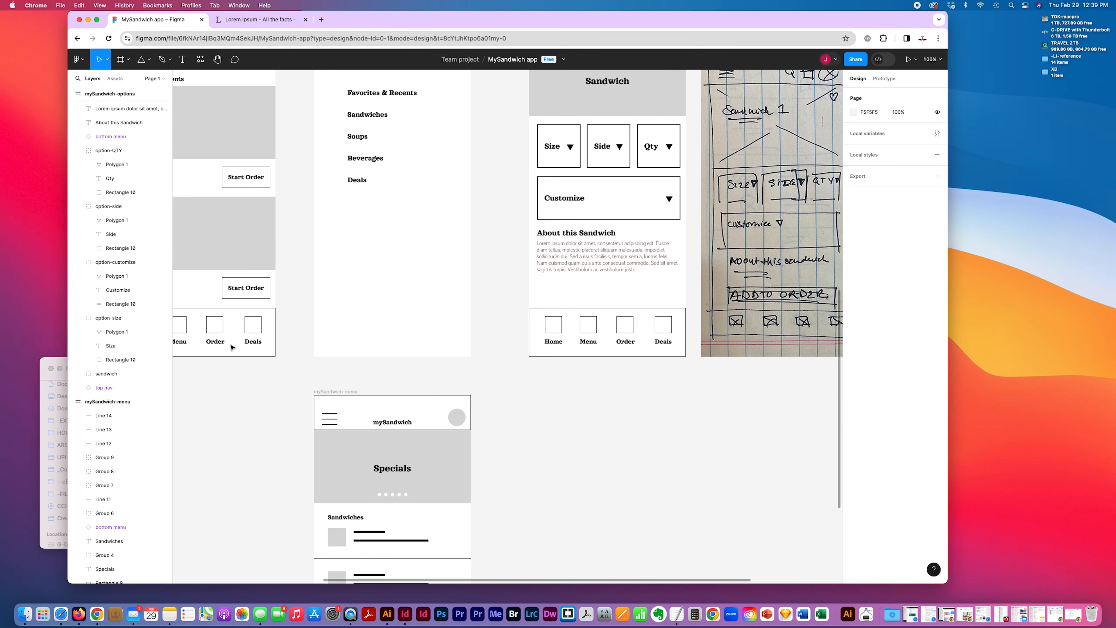
left_click(242, 284)
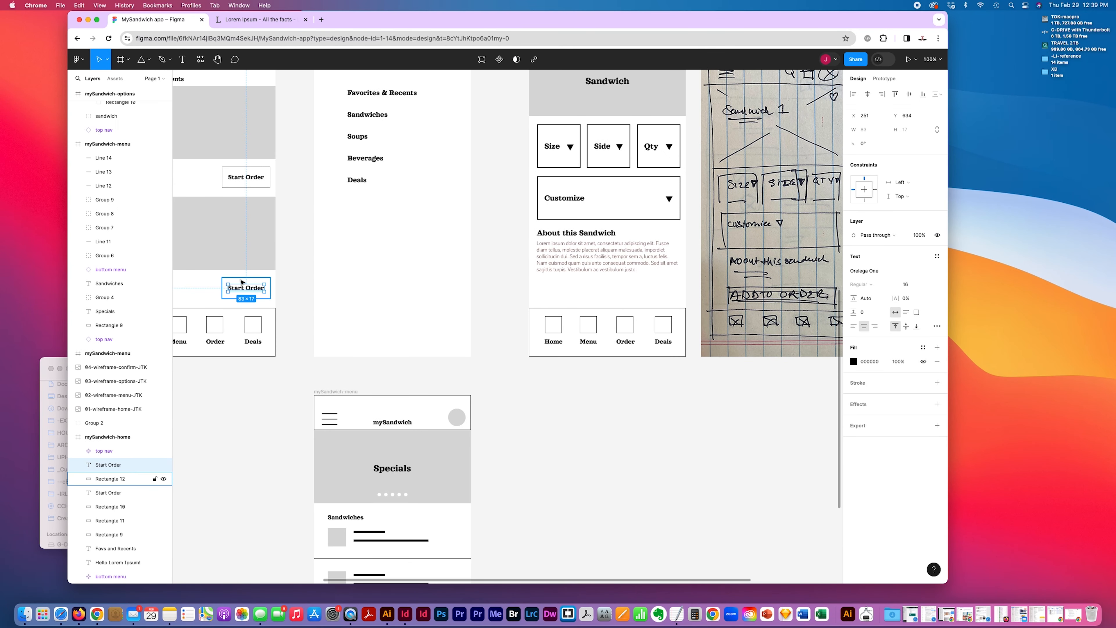
left_click(239, 278, "shift")
left_click_drag(242, 284, 555, 287)
left_click(623, 394)
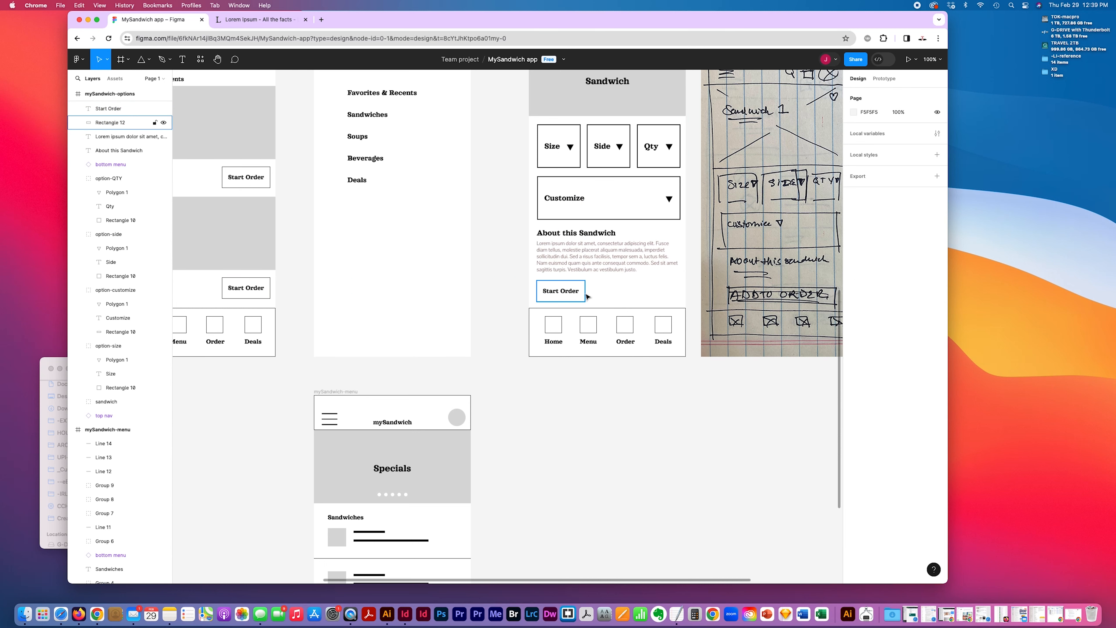
- Change the copied button's label text to "Add to Order" and return to the Move tool
scroll(576, 308, "up", 3)
scroll(567, 316, "right", 4)
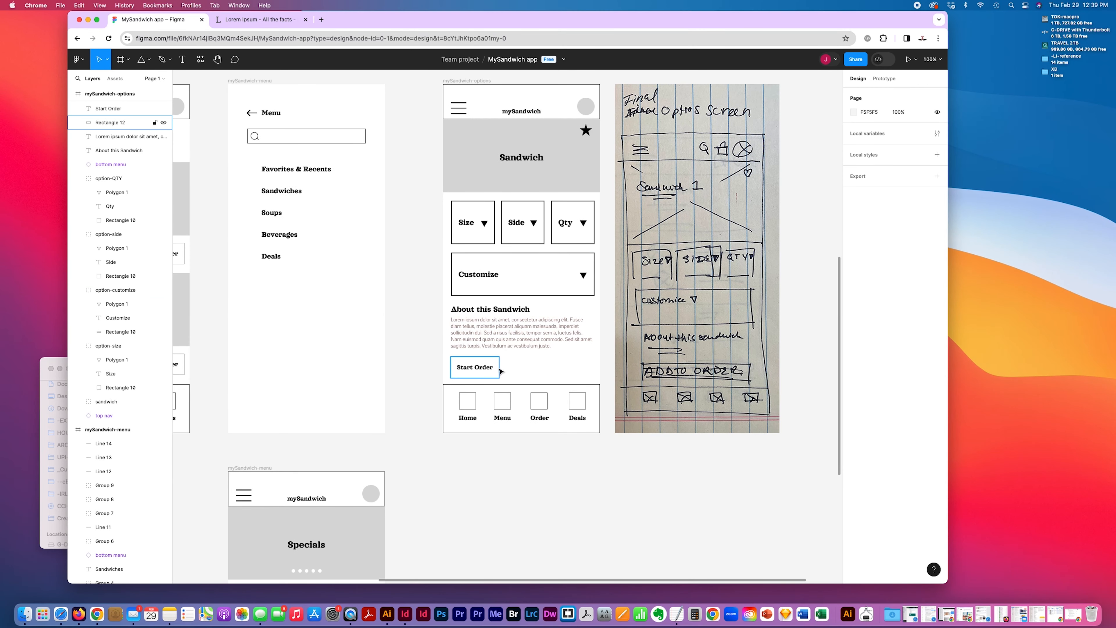
left_click(480, 366)
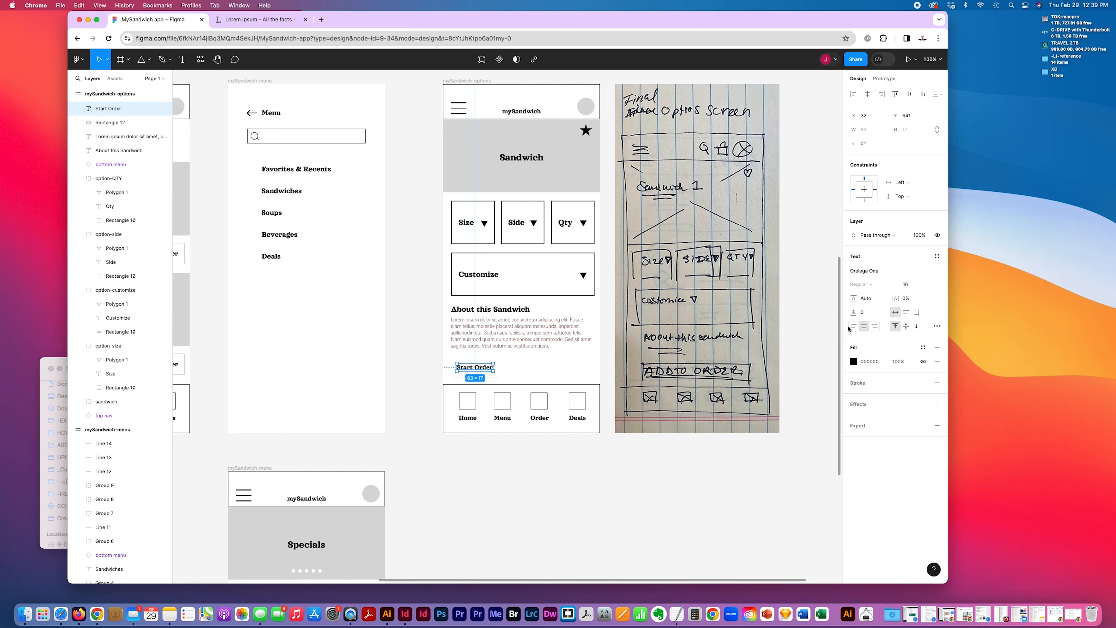
key("Return")
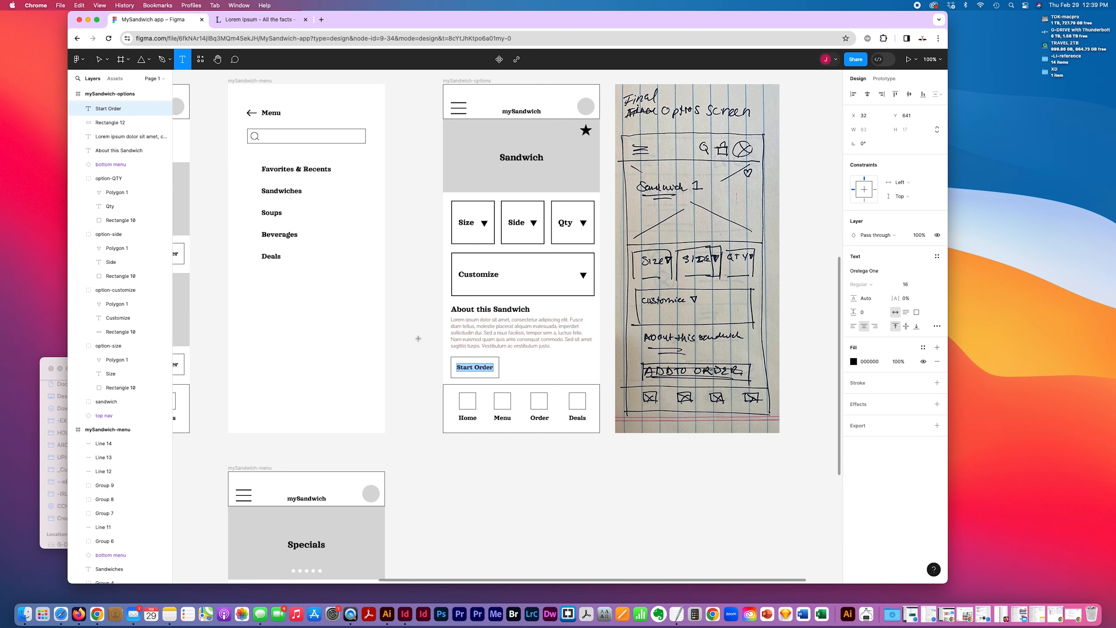
type("Add to Orger")
key("BackSpace")
key("BackSpace")
key("BackSpace")
type("dr")
key("BackSpace")
type("er")
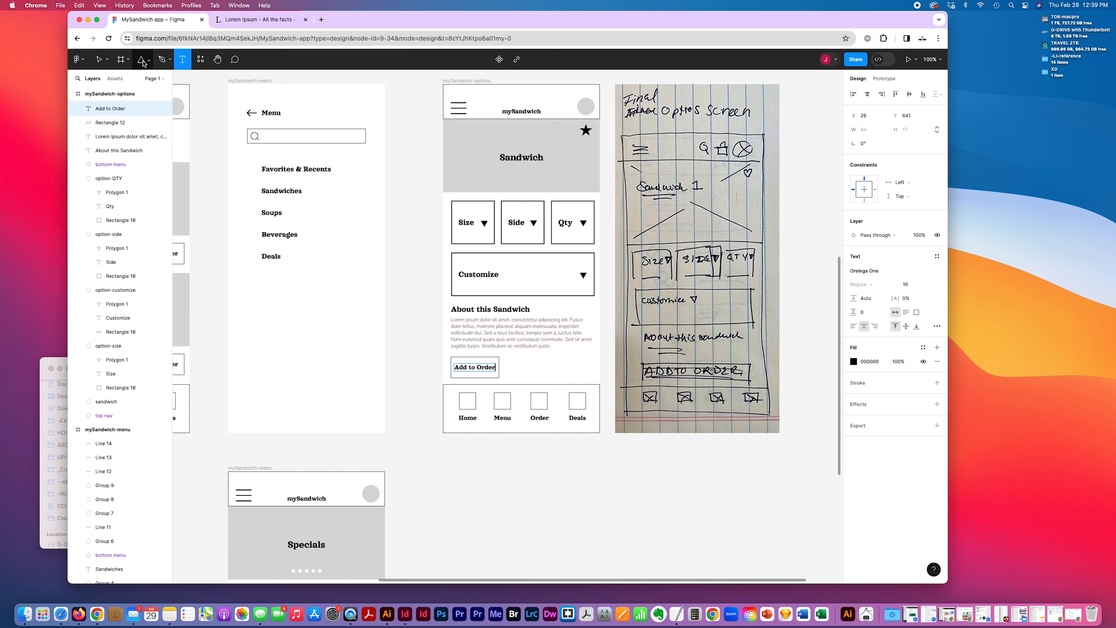
left_click(98, 59)
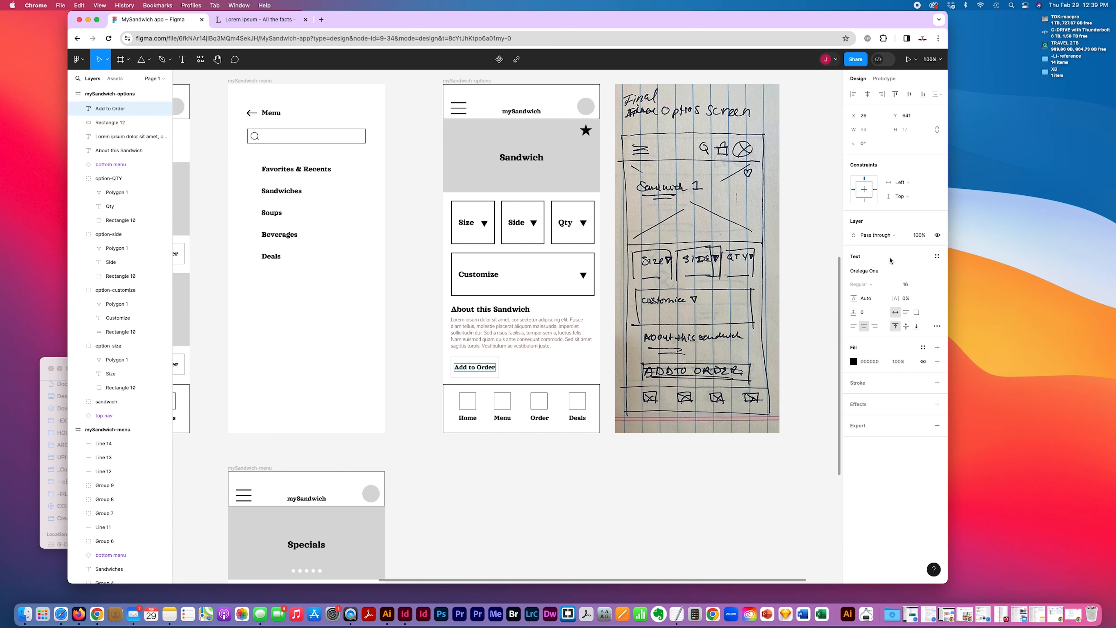
- Set the entire "Add to Order" label to uppercase in the type settings and leave text editing
left_click(936, 326)
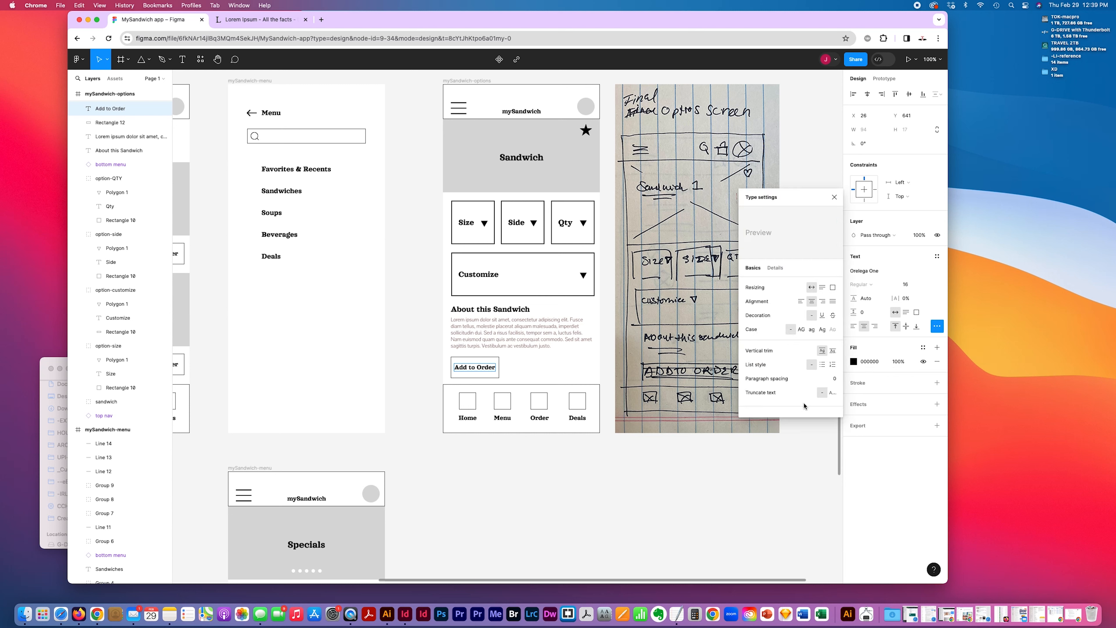
left_click(801, 329)
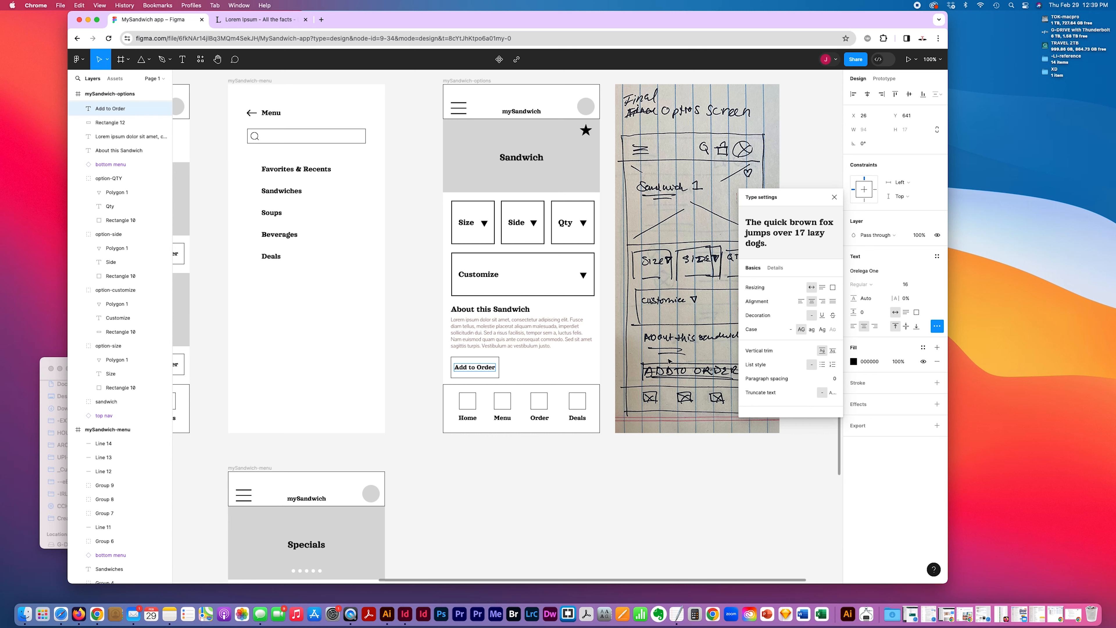
left_click(477, 370)
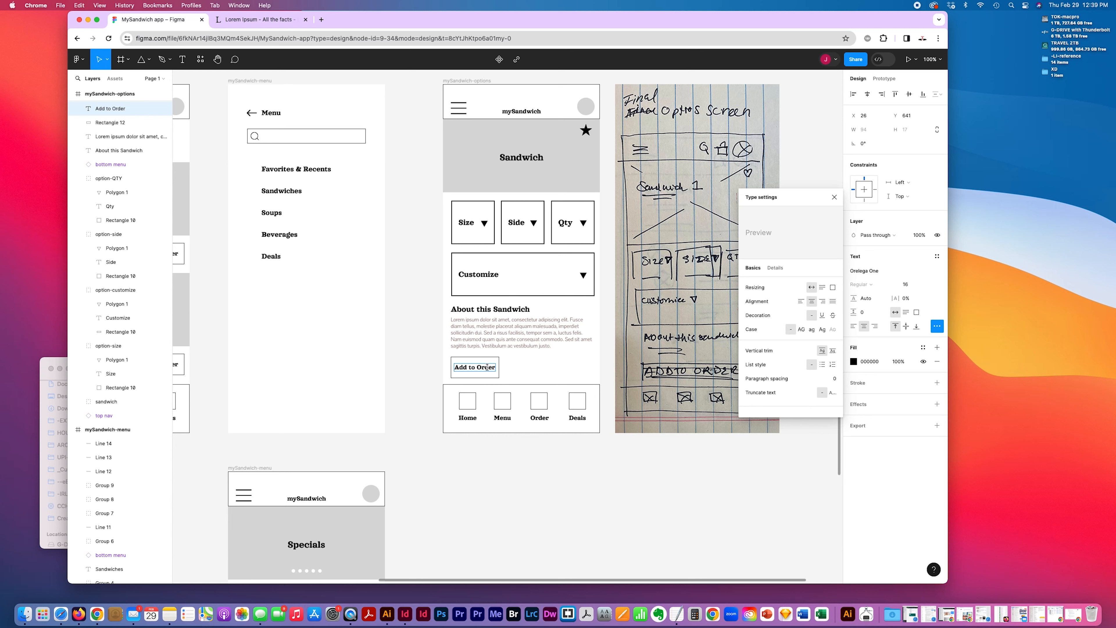
key("super+a")
left_click(801, 330)
key("Escape")
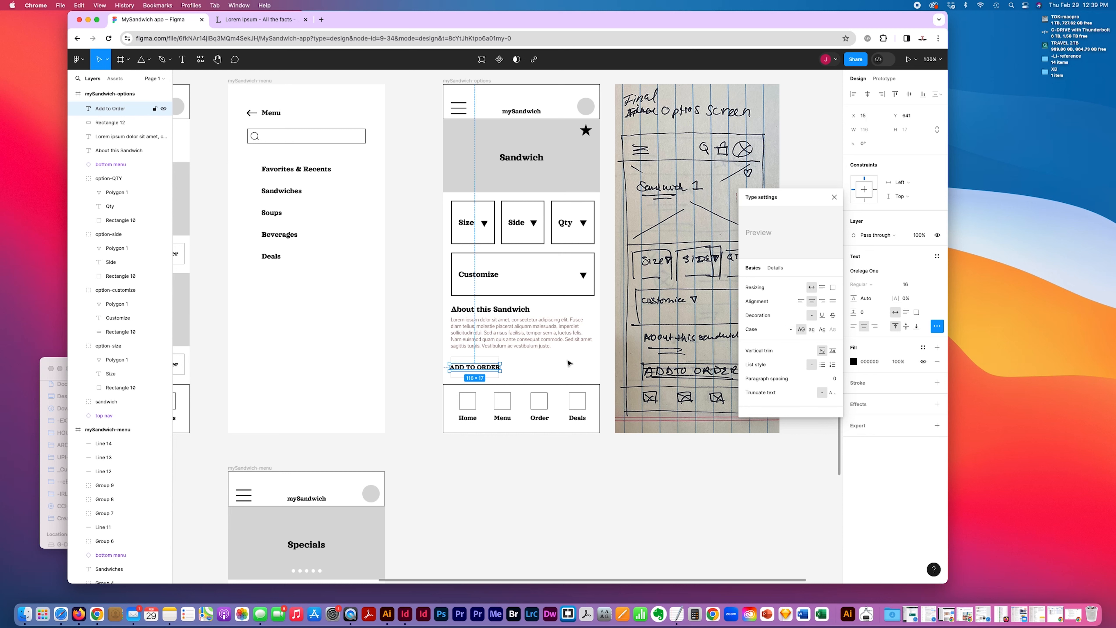
- Set the ADD TO ORDER label's font size to 24 and centre it horizontally in the options frame at about Y 636
left_click(911, 286)
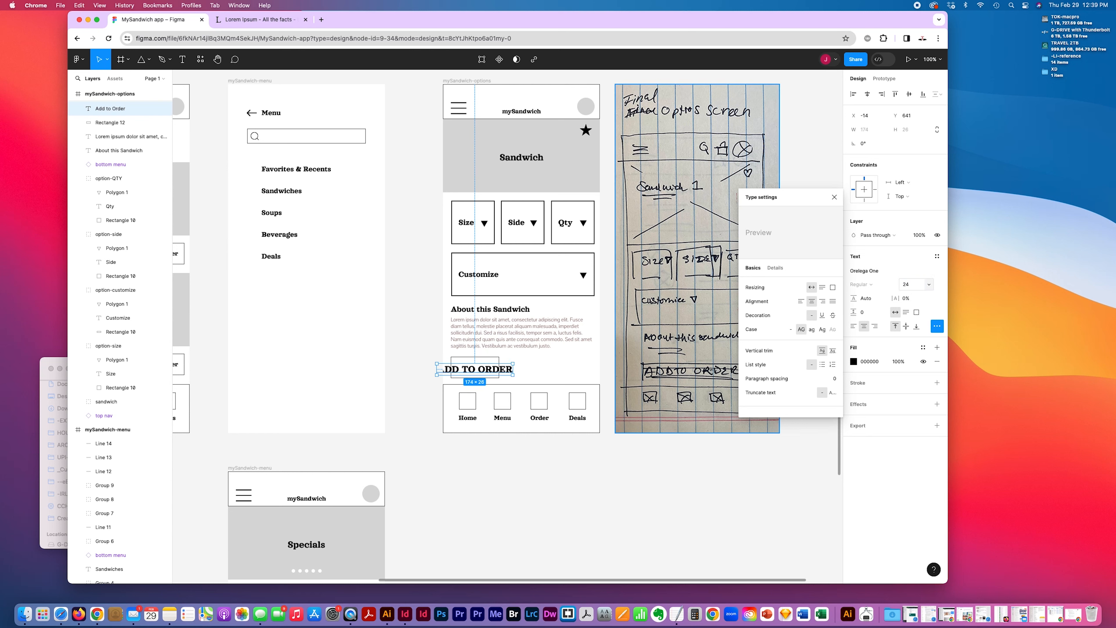
left_click(502, 369)
left_click_drag(502, 370, 537, 365)
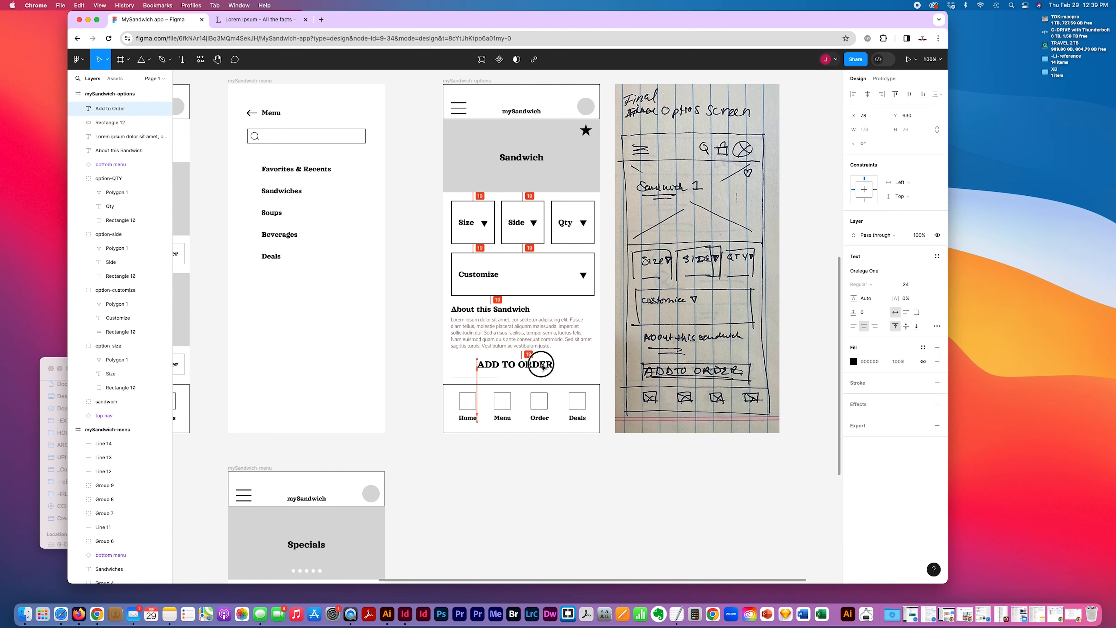
left_click(867, 94)
left_click(544, 370)
left_click_drag(544, 370, 516, 368)
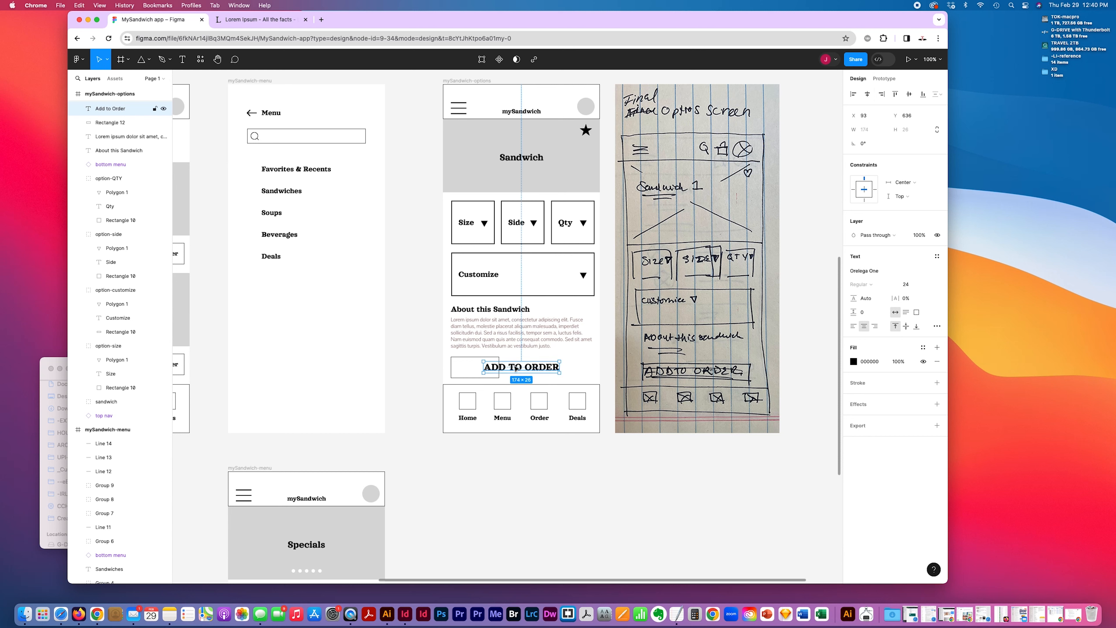
- Widen the rectangle behind the ADD TO ORDER label to about 325 × 49 so it spans the content width
left_click(467, 365)
left_click(499, 376)
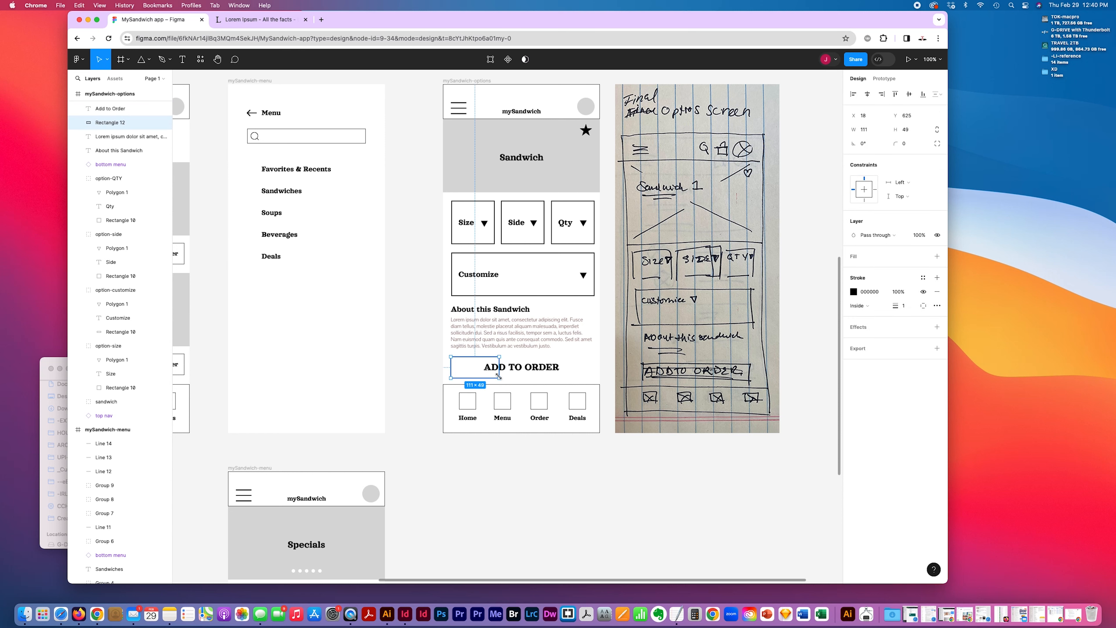
left_click_drag(499, 377, 592, 374)
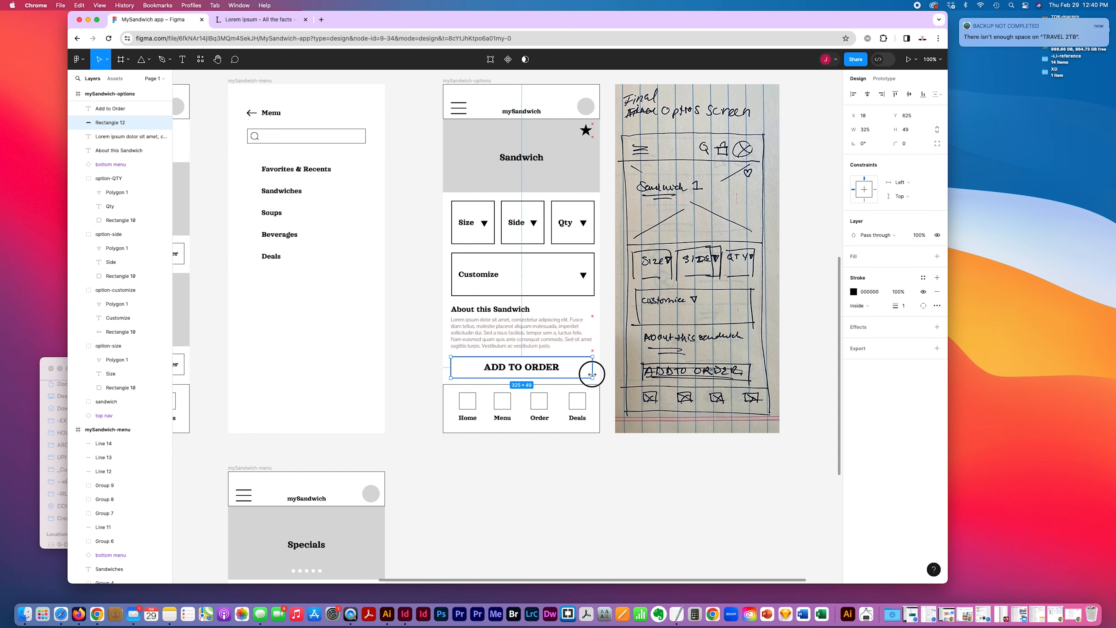
left_click(566, 496)
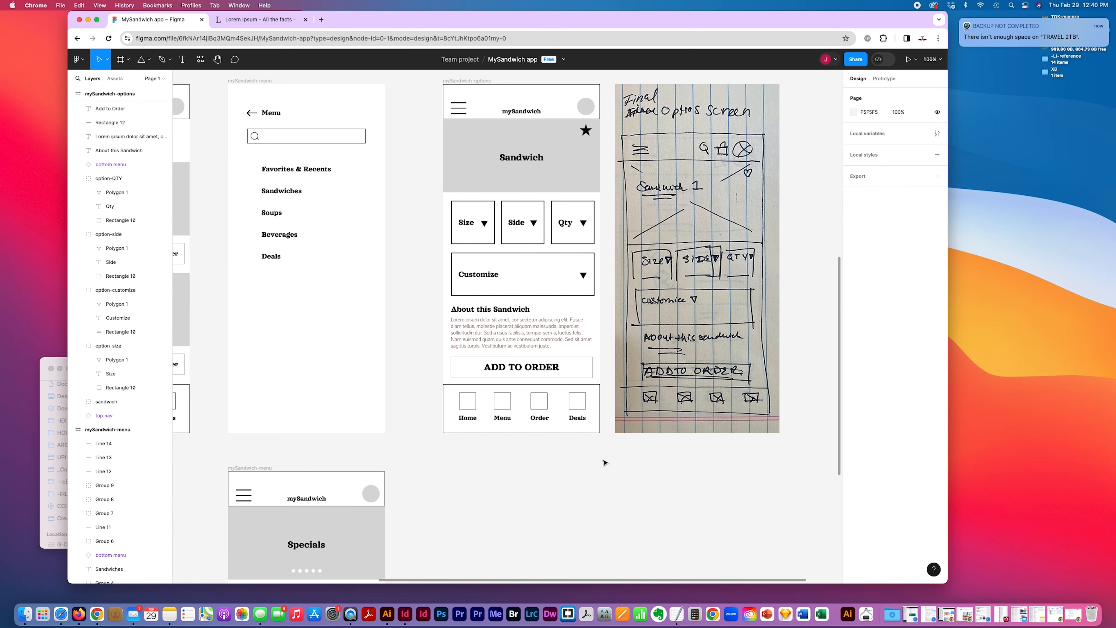
- Set the stroke weight of the Customize box's rectangle to 1
left_click(511, 294)
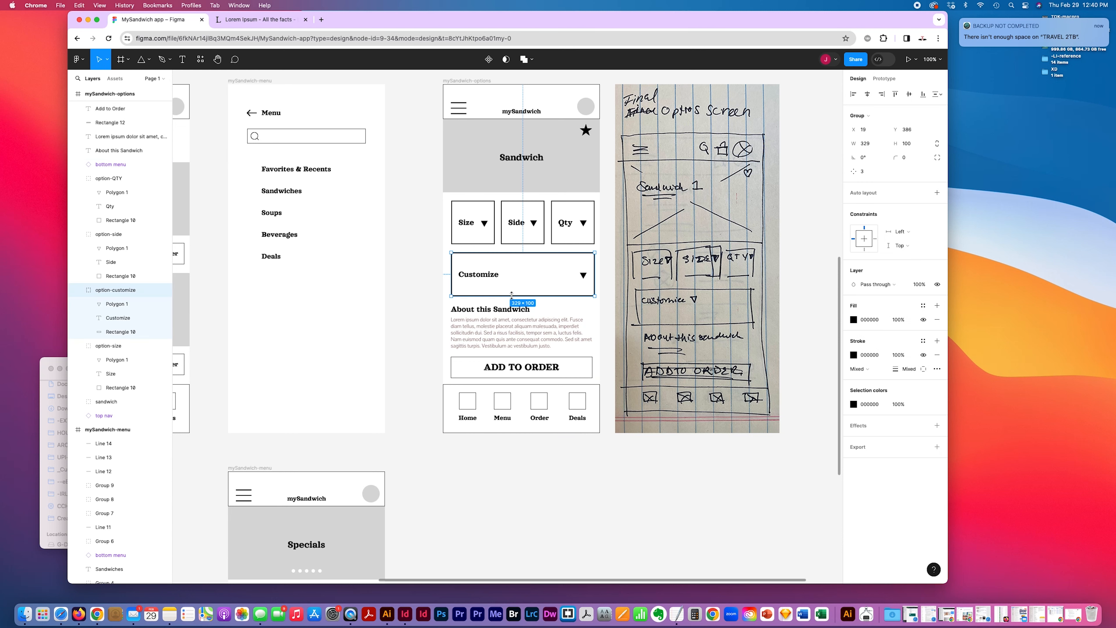
scroll(511, 294, "left", 3)
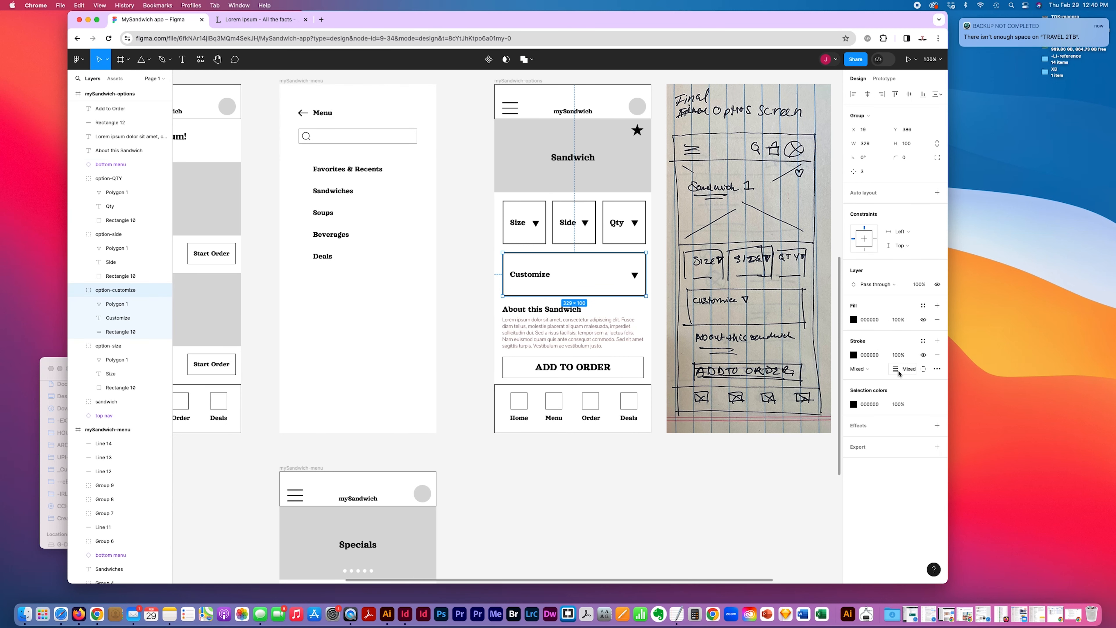
left_click(865, 372)
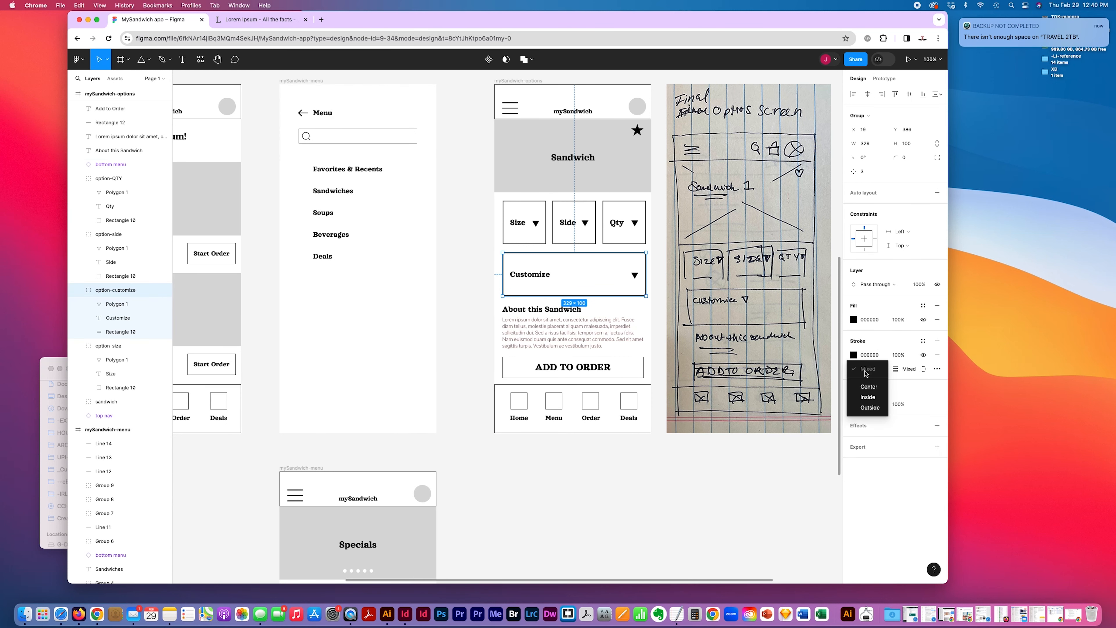
left_click(725, 570)
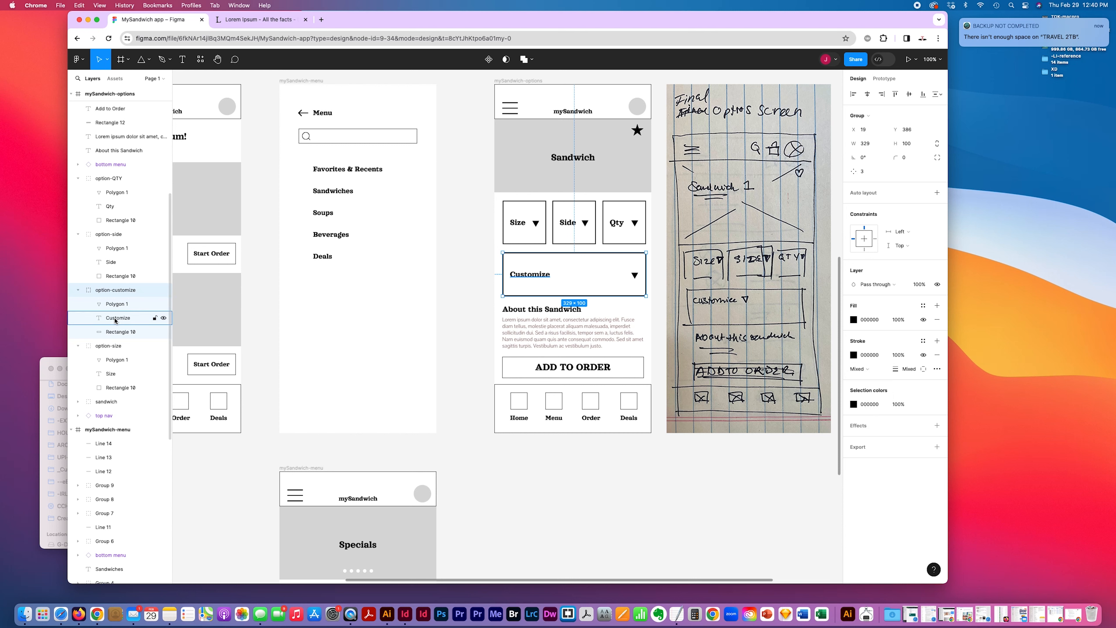
left_click(114, 333)
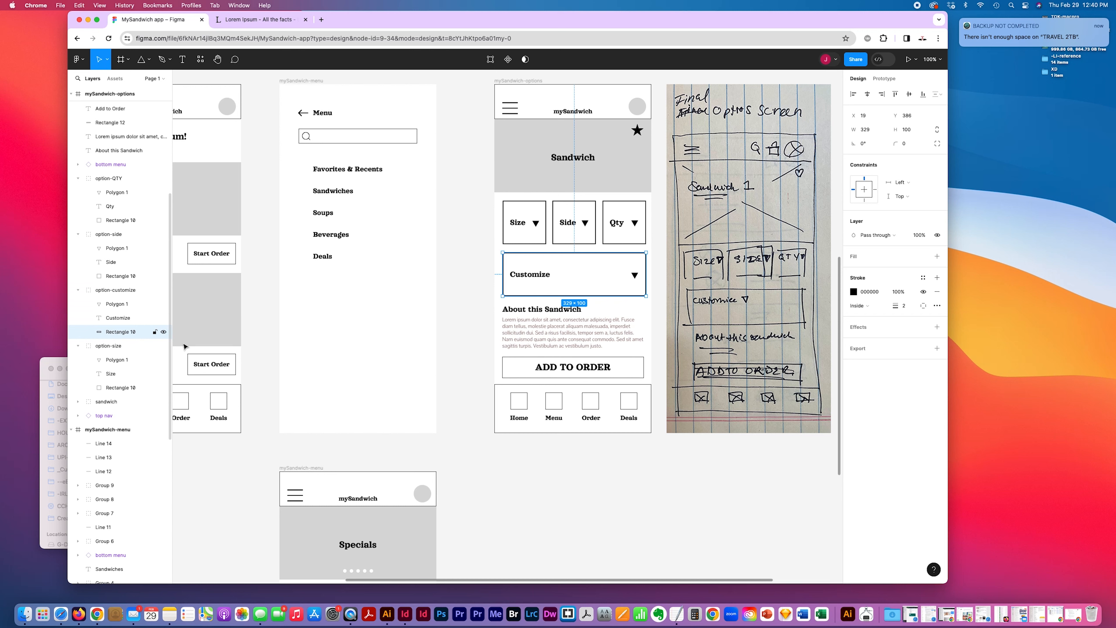
left_click(903, 310)
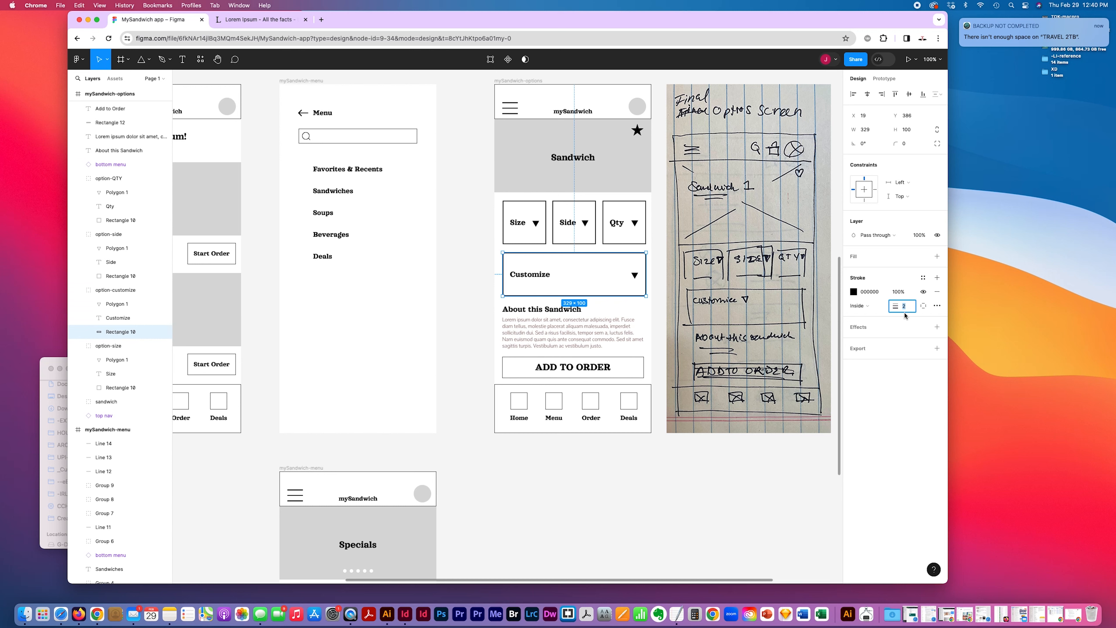
type("1")
key("Return")
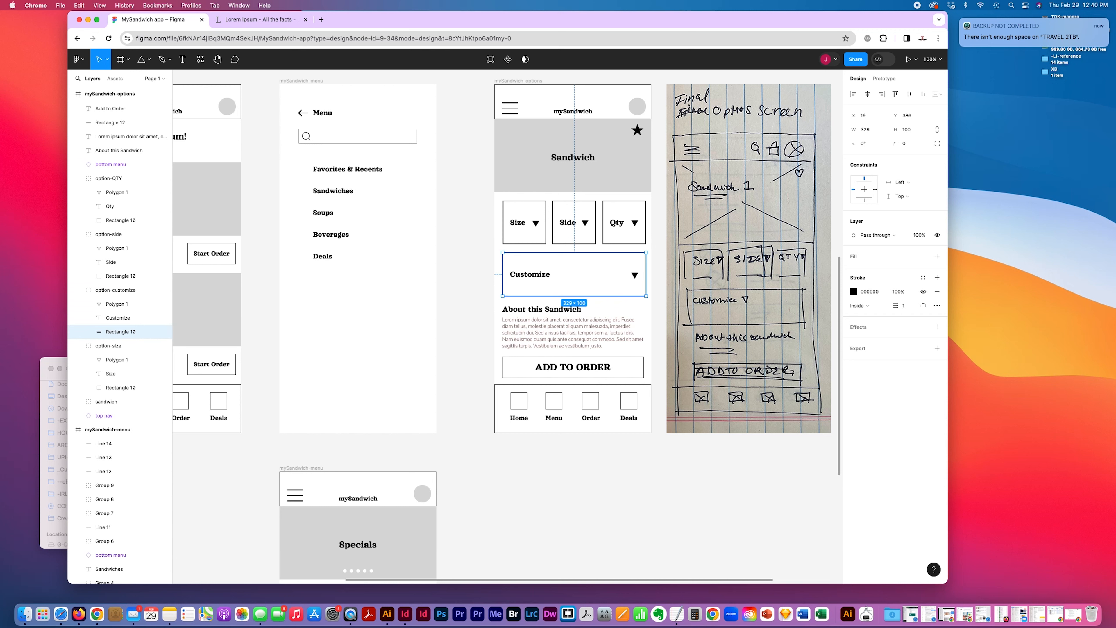
- Set the stroke weight to 1 on the Qty option group and on the Side box's rectangle
left_click(647, 226)
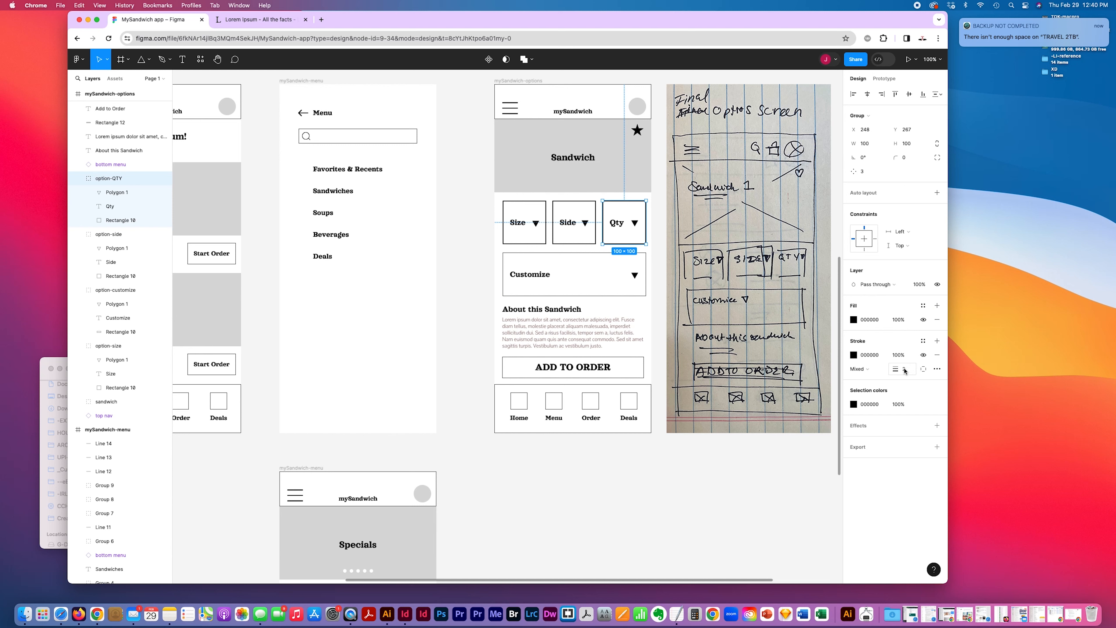
key("Return")
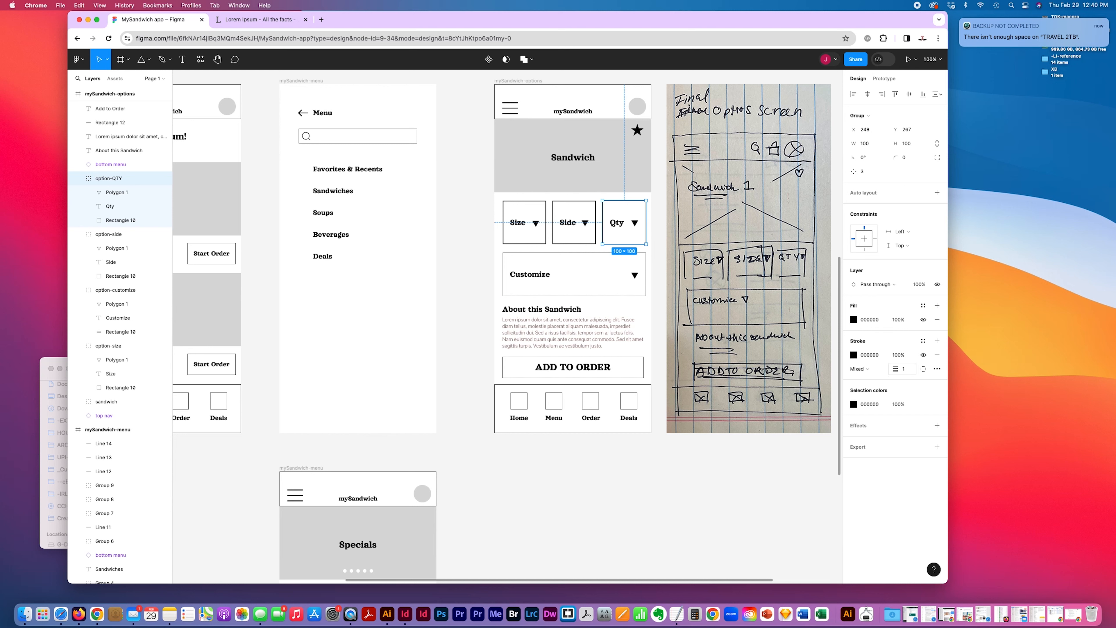
left_click(596, 216)
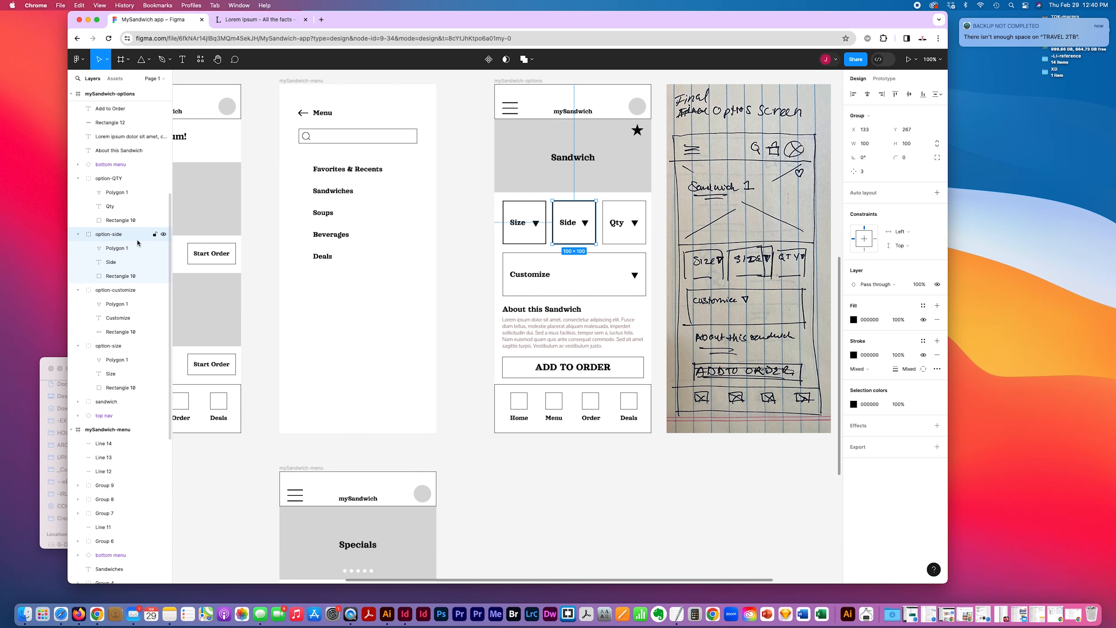
left_click(127, 276)
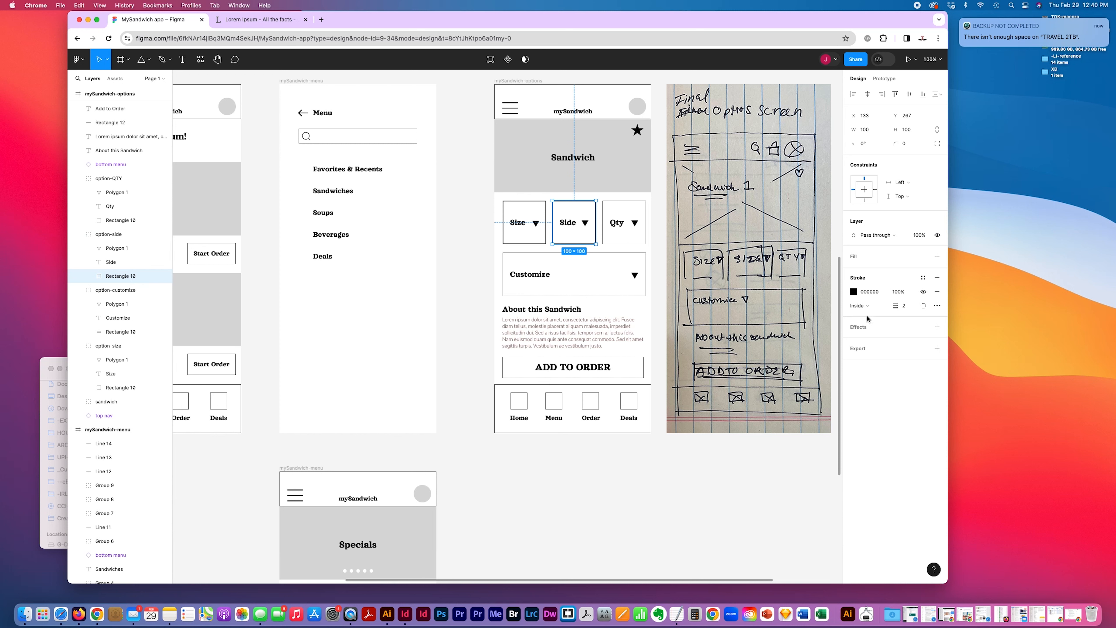
left_click(904, 308)
type("1")
key("Return")
- Check the stroke weights of the Qty and Side box rectangles
left_click(133, 220)
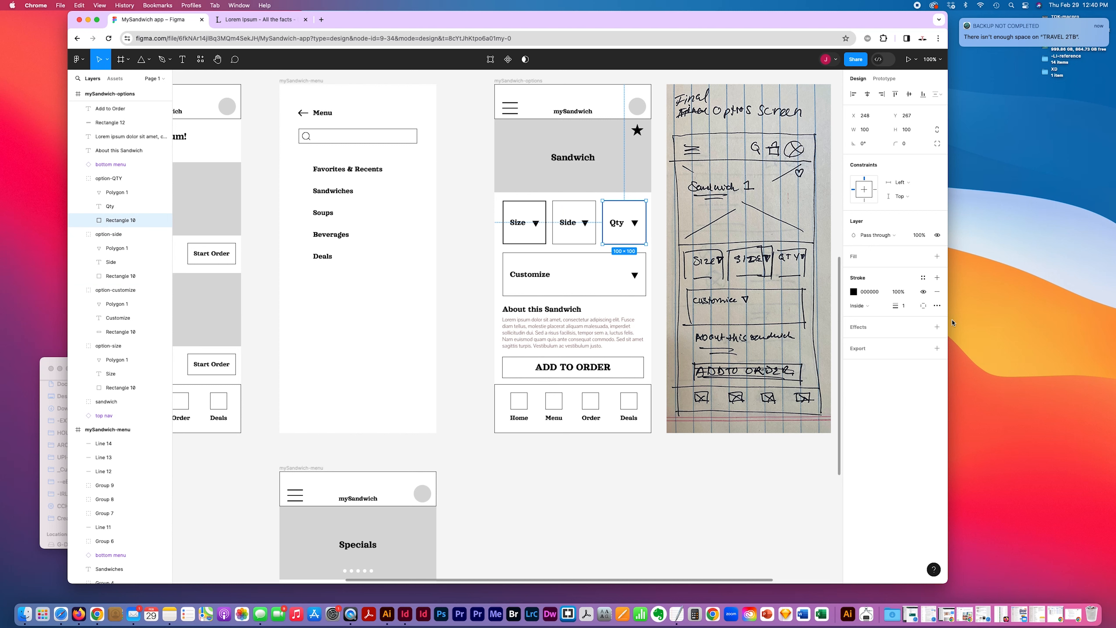
left_click(905, 307)
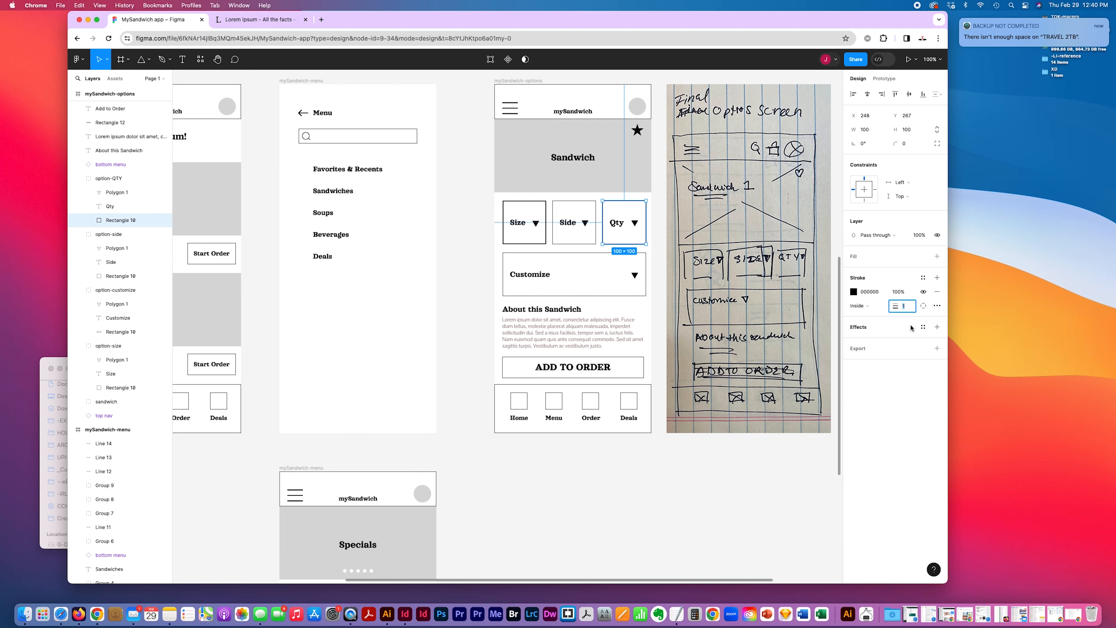
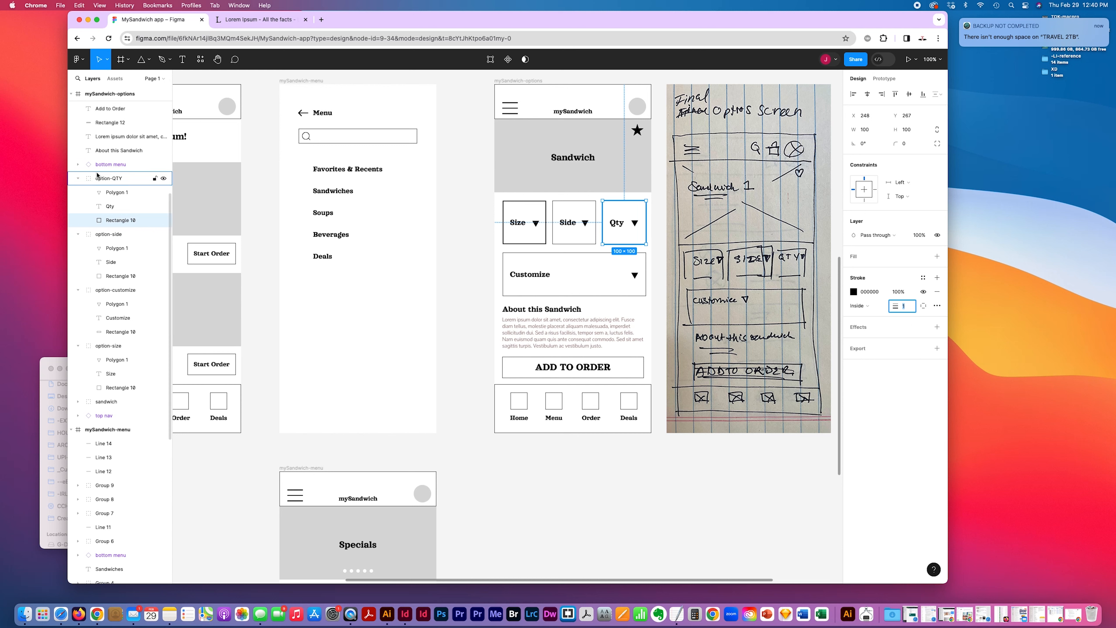
left_click(119, 276)
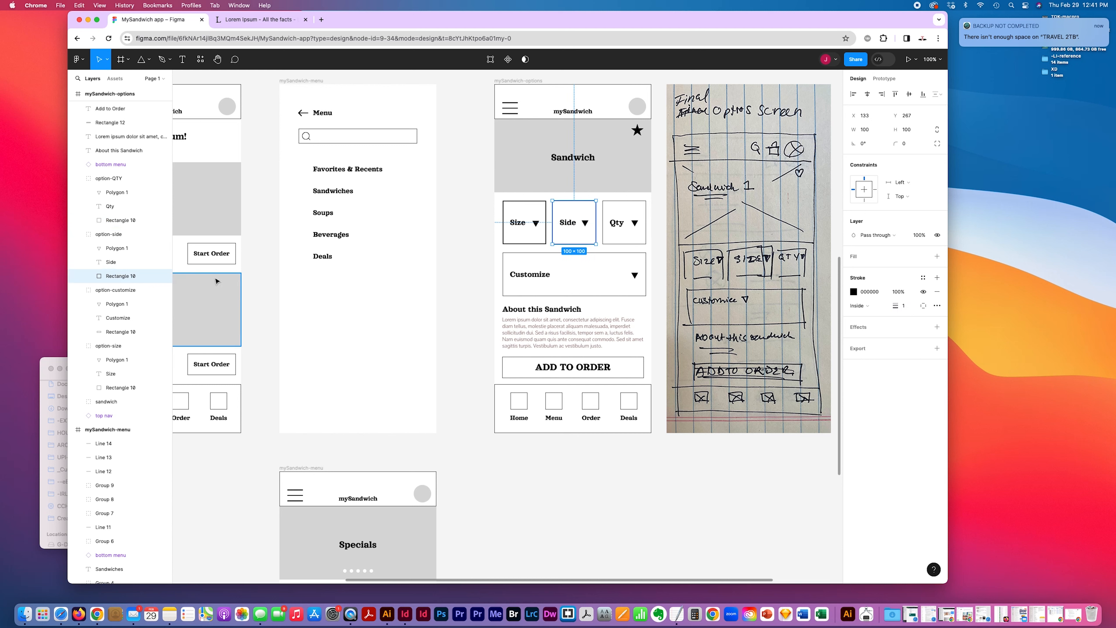
- Set the stroke weight of the Size box's rectangle to 1
left_click(126, 332)
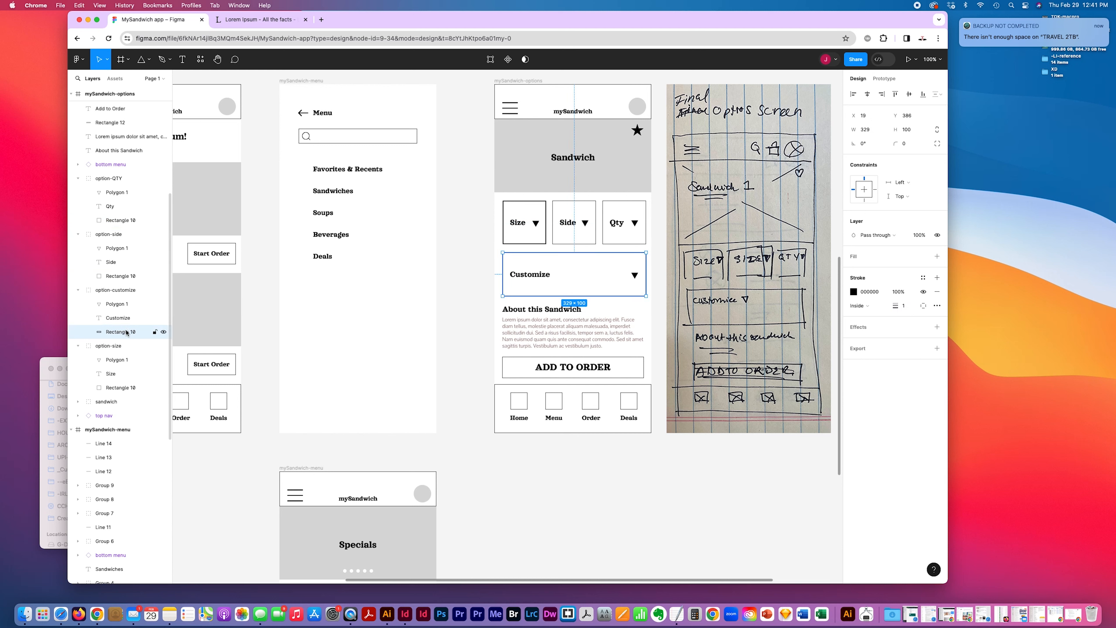
left_click(116, 389)
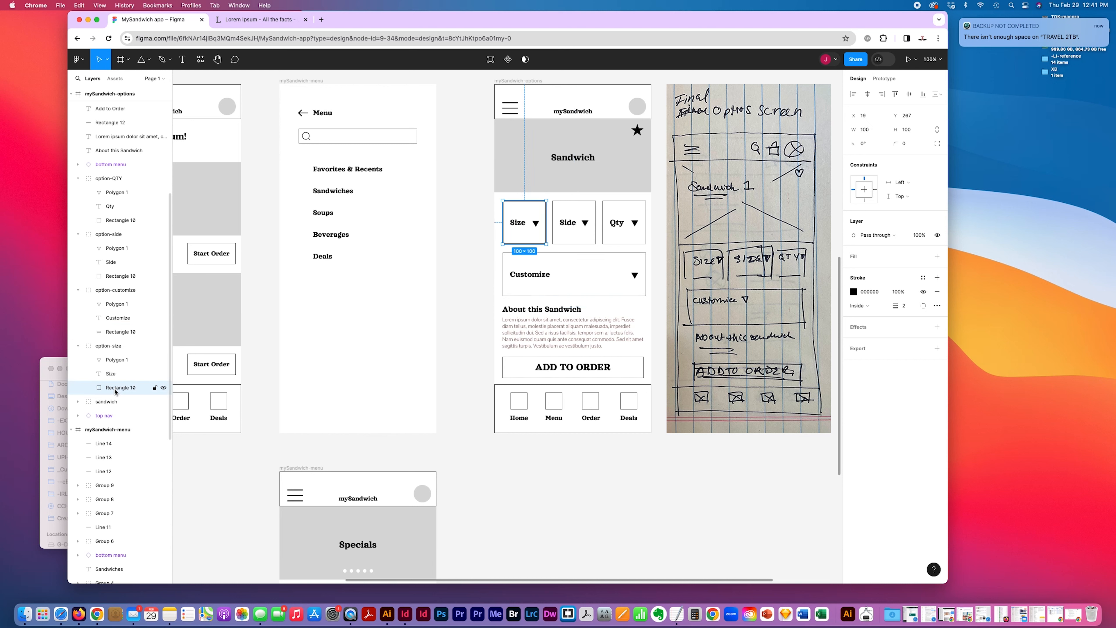
left_click(905, 306)
key("Return")
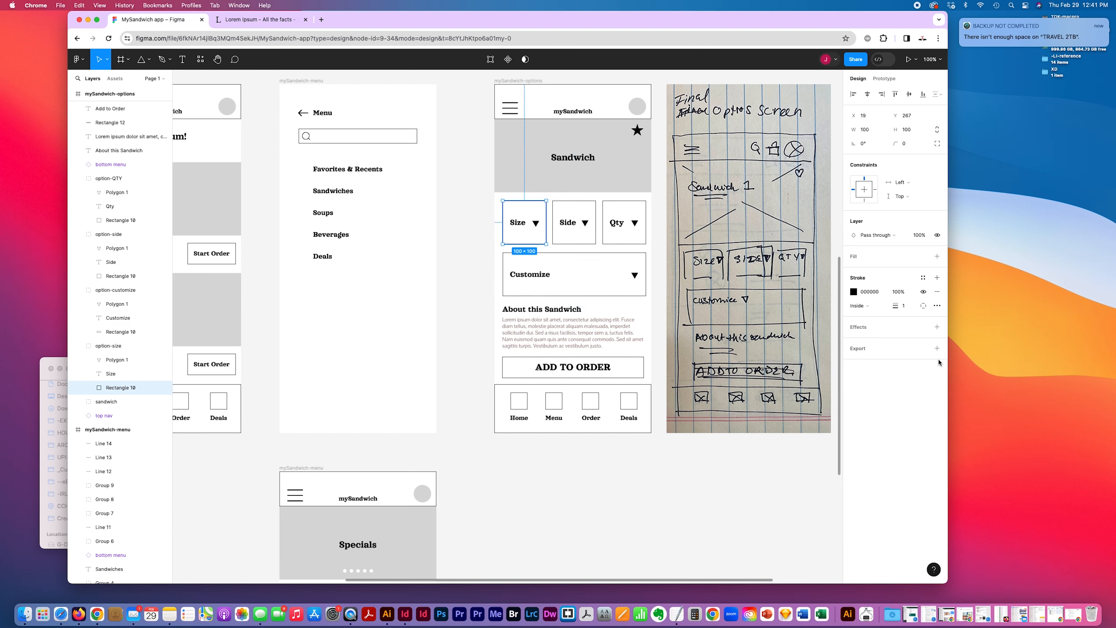
left_click(708, 492)
- Move the options screen sketch back up into the row of sketches, between the menu and order confirm sketches
scroll(711, 481, "right", 5)
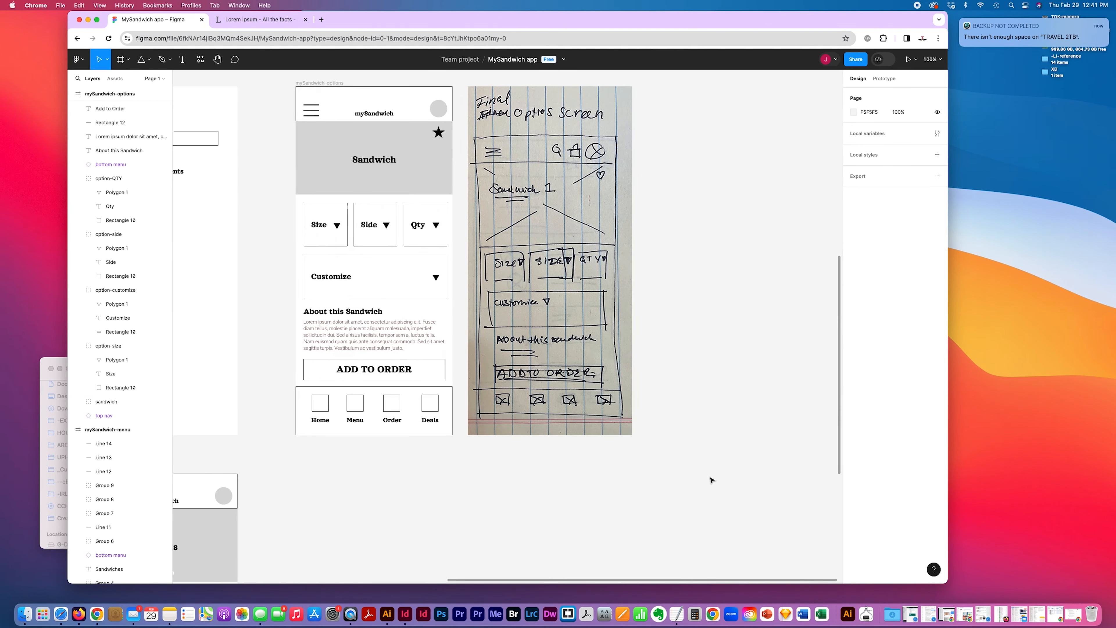
scroll(711, 480, "right", 1)
scroll(711, 479, "up", 3)
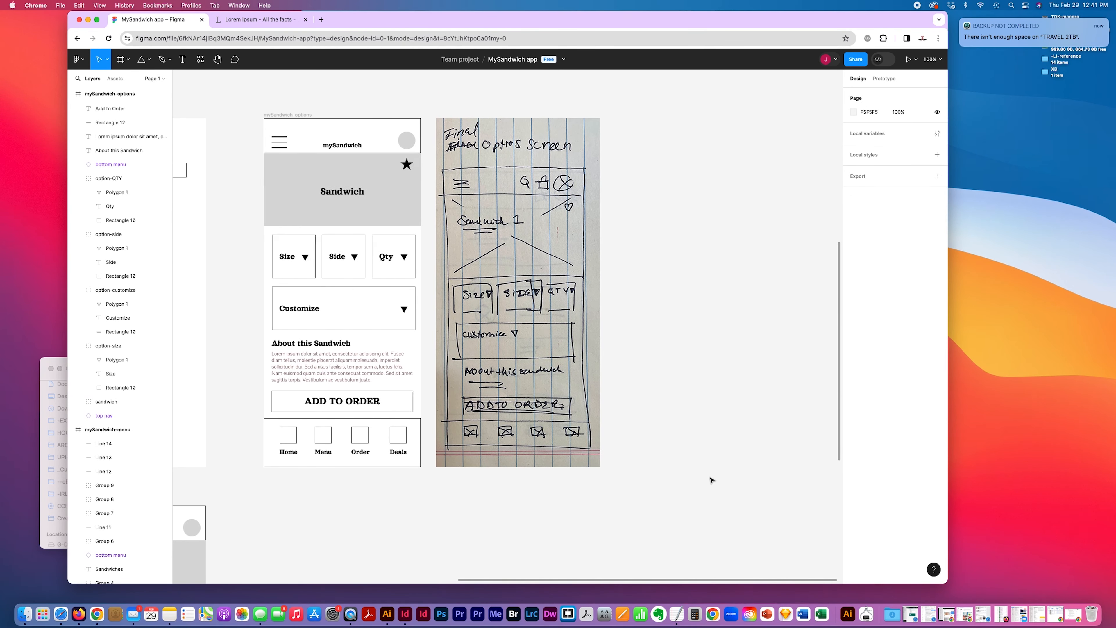
scroll(712, 479, "up", 10)
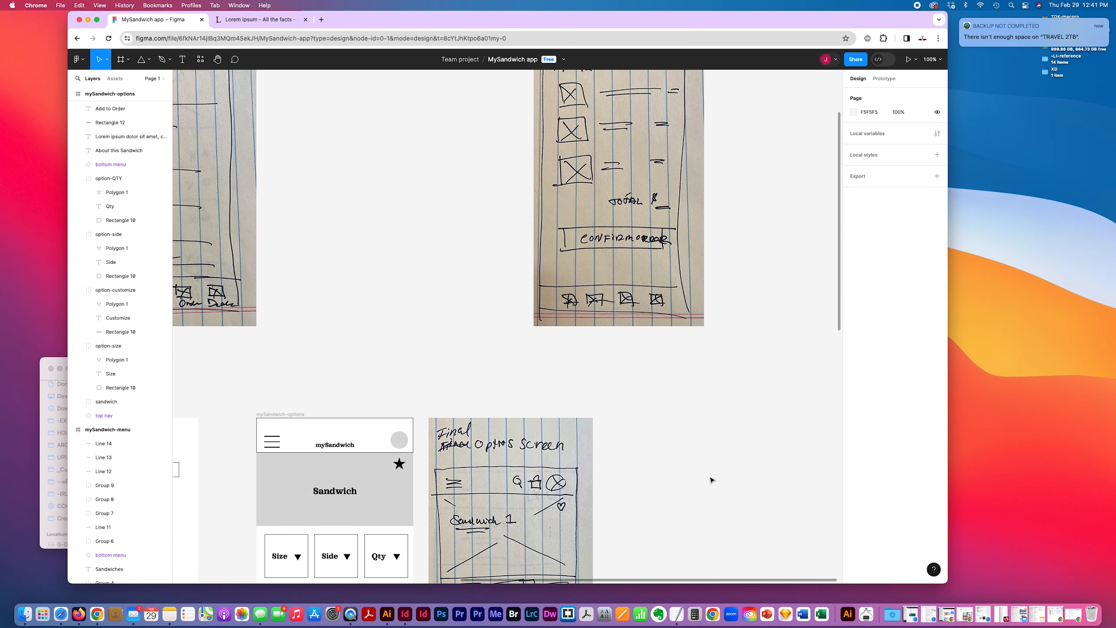
scroll(535, 475, "up", 2)
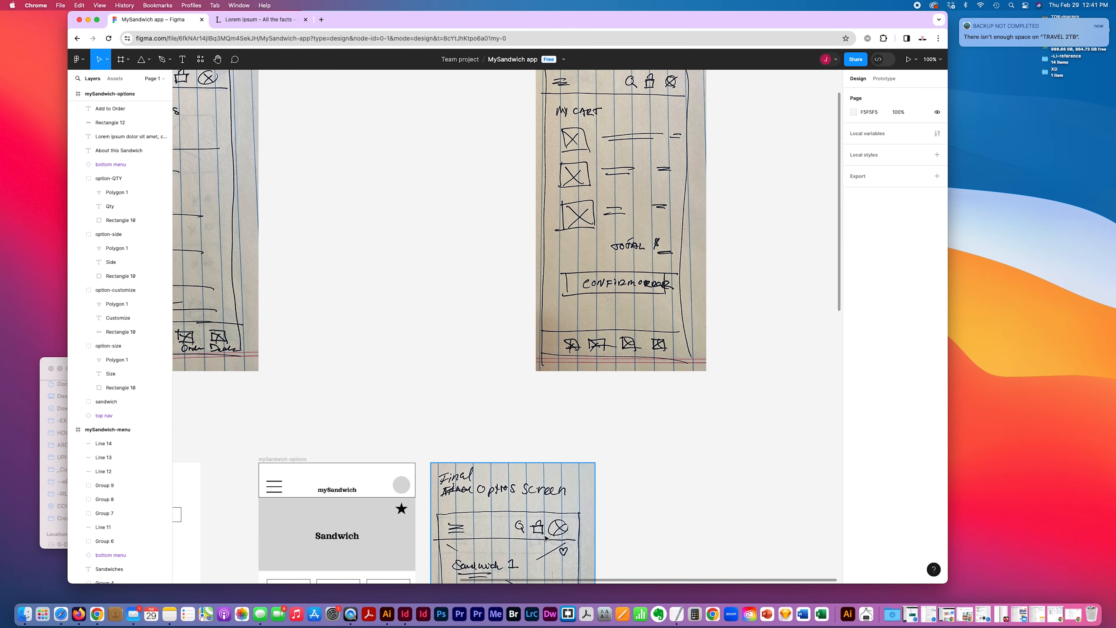
mouse_move(535, 475)
left_mouse_down()
mouse_move(436, 25)
mouse_move(430, 187)
left_mouse_up()
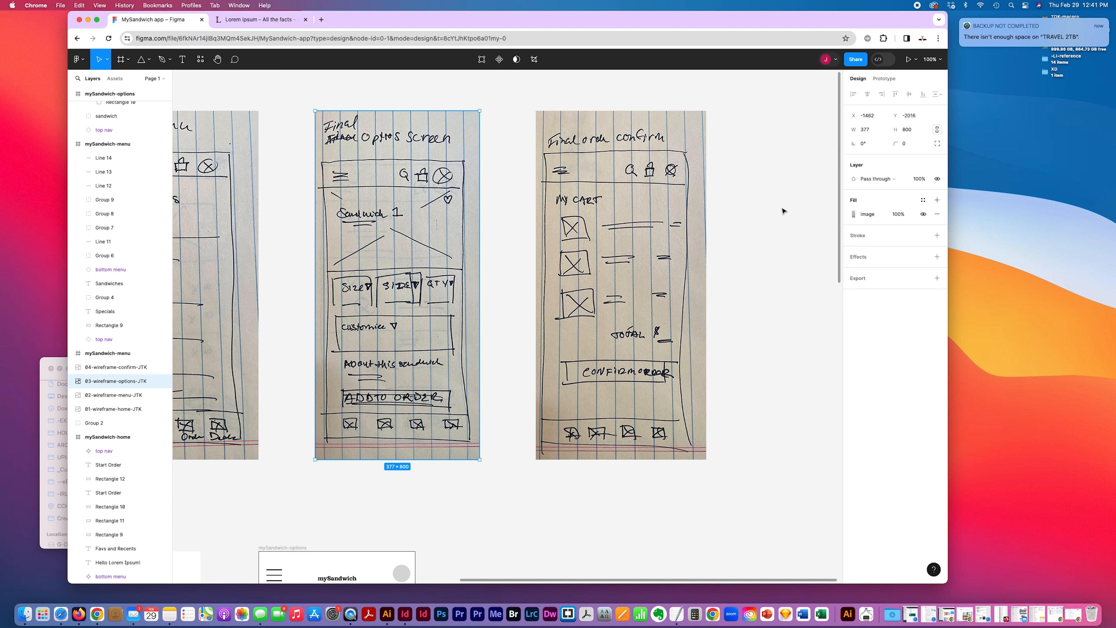
- Duplicate the order confirm sketch and place the copy beside the mySandwich-options frame, at X -696, Y -1006
scroll(784, 210, "down", 1)
scroll(783, 212, "left", 1)
scroll(783, 211, "down", 1)
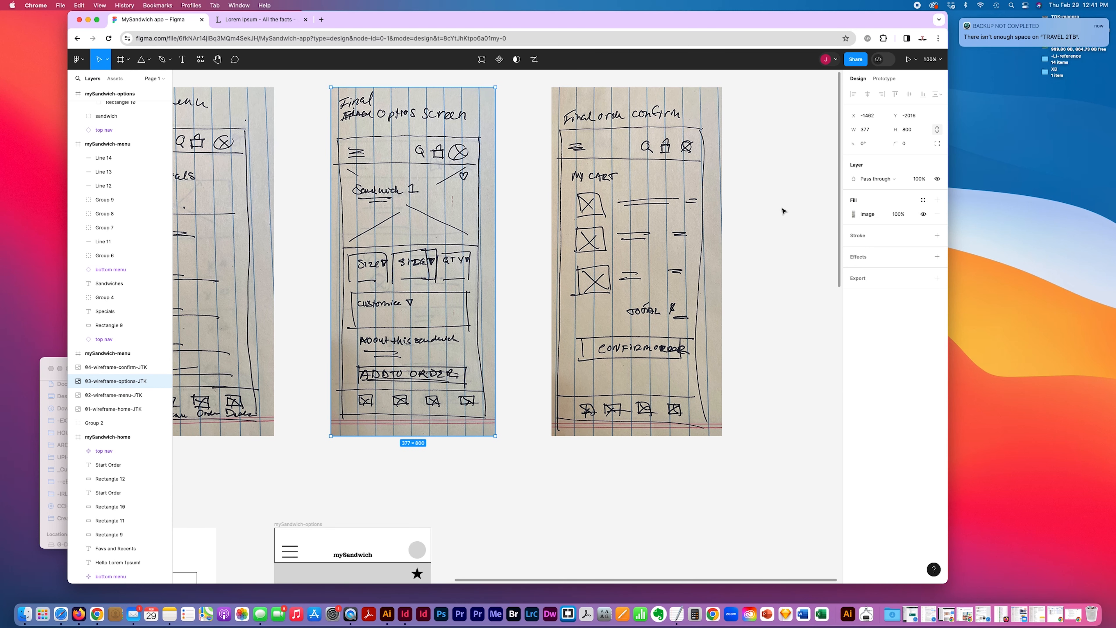
scroll(783, 211, "down", 10)
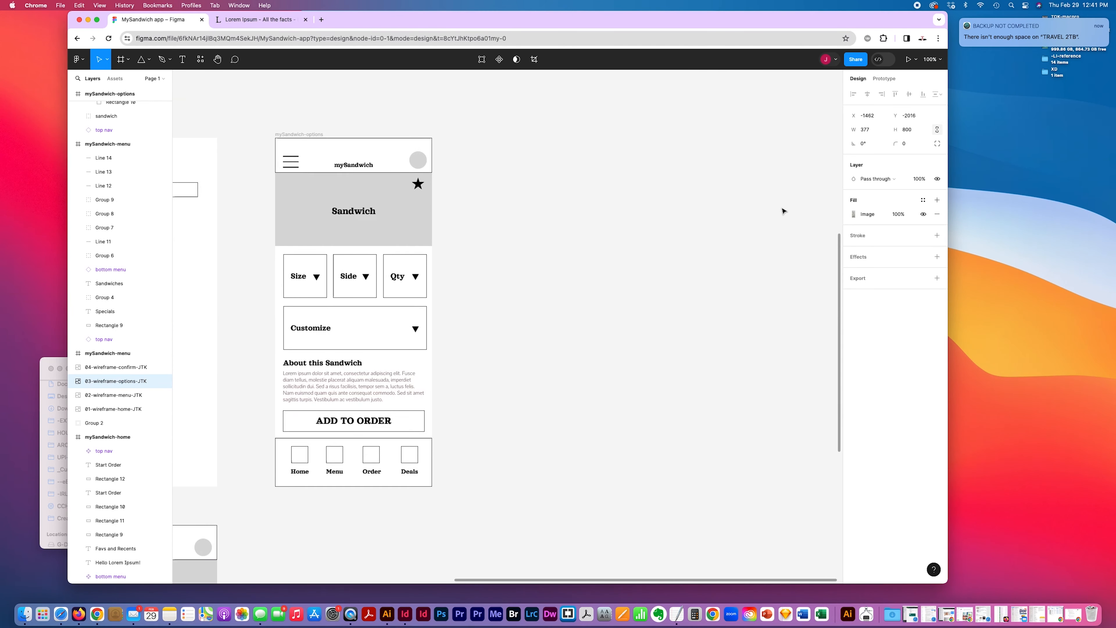
scroll(785, 209, "up", 2)
scroll(784, 209, "down", 6)
scroll(785, 210, "up", 5)
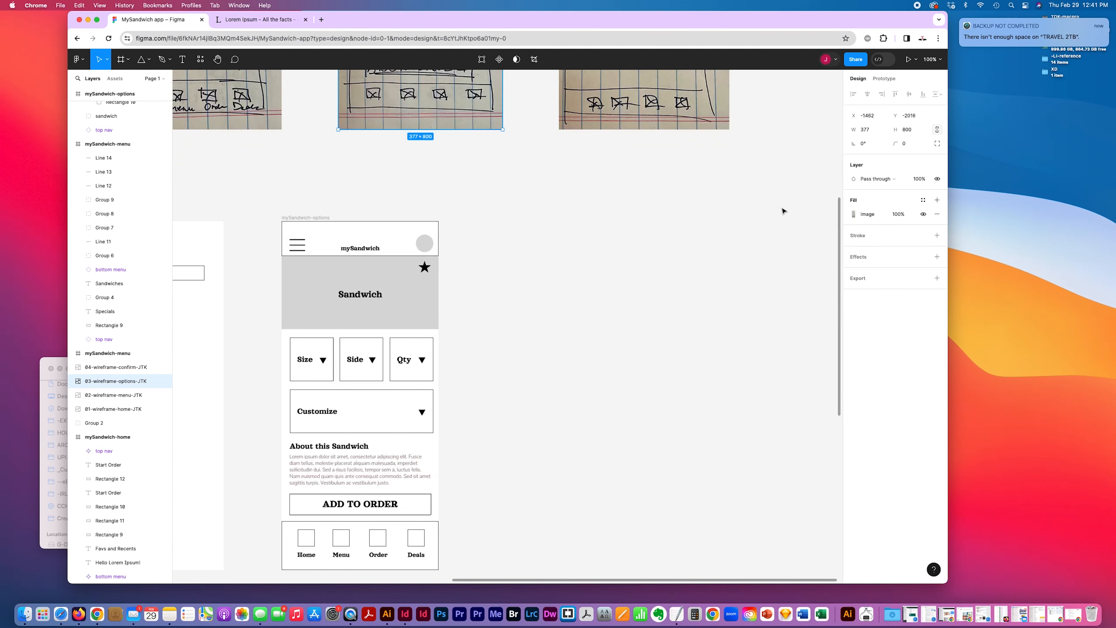
scroll(654, 131, "down", 3)
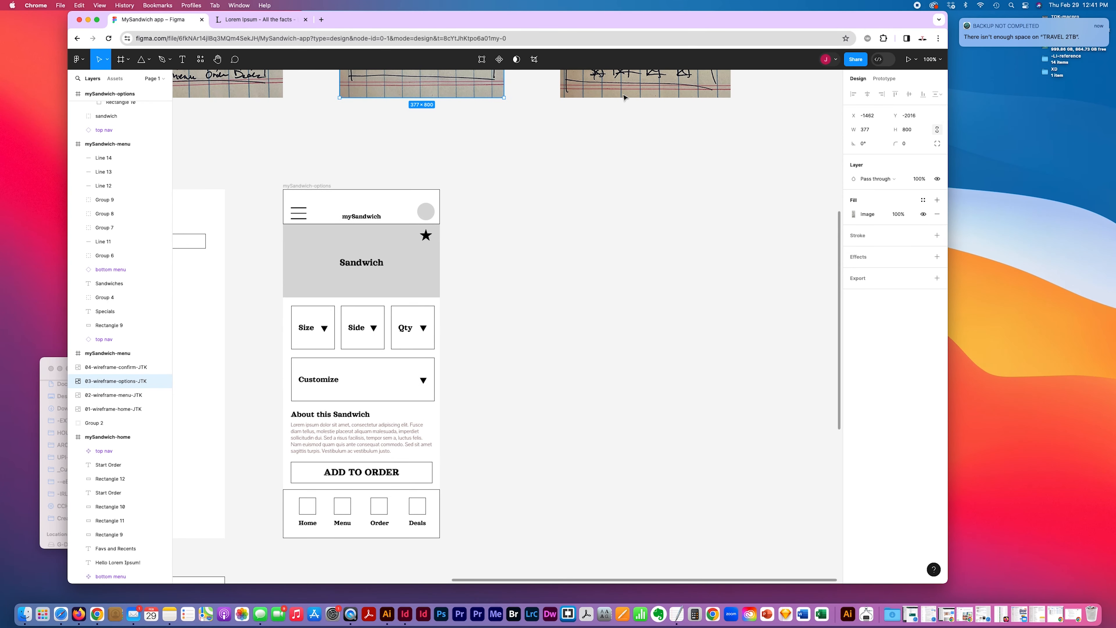
mouse_move(645, 124)
left_mouse_down()
mouse_move(751, 491)
mouse_move(737, 529)
left_mouse_up()
scroll(636, 382, "left", 5)
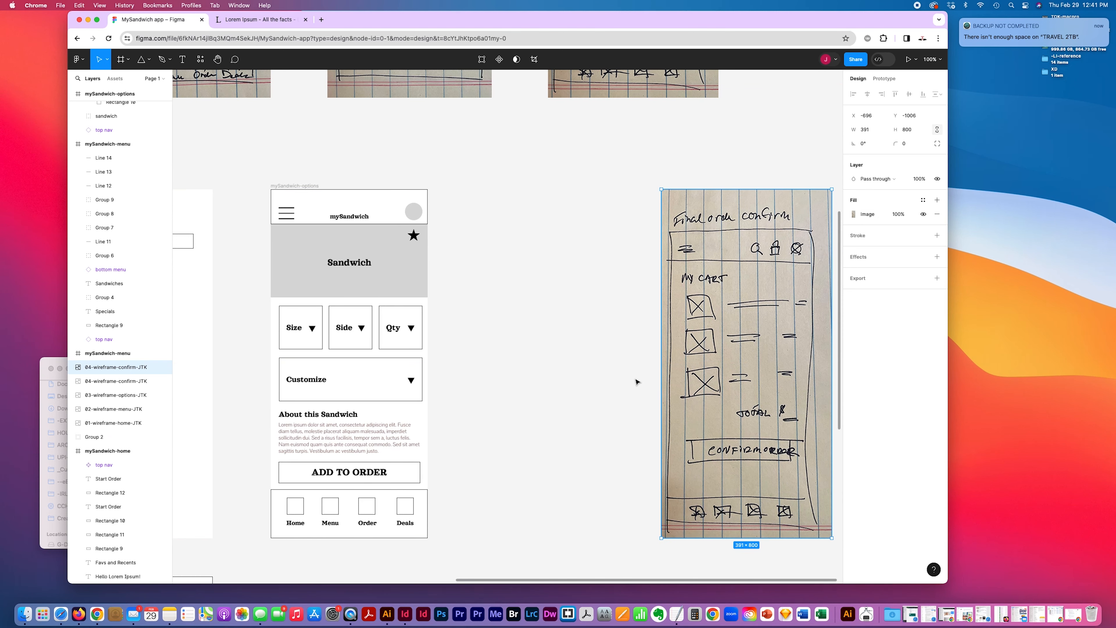
- Move the mySandwich-options frame closer to the mySandwich-menu frame, to X -1637, Y -1006
scroll(636, 382, "left", 10)
scroll(635, 382, "up", 3)
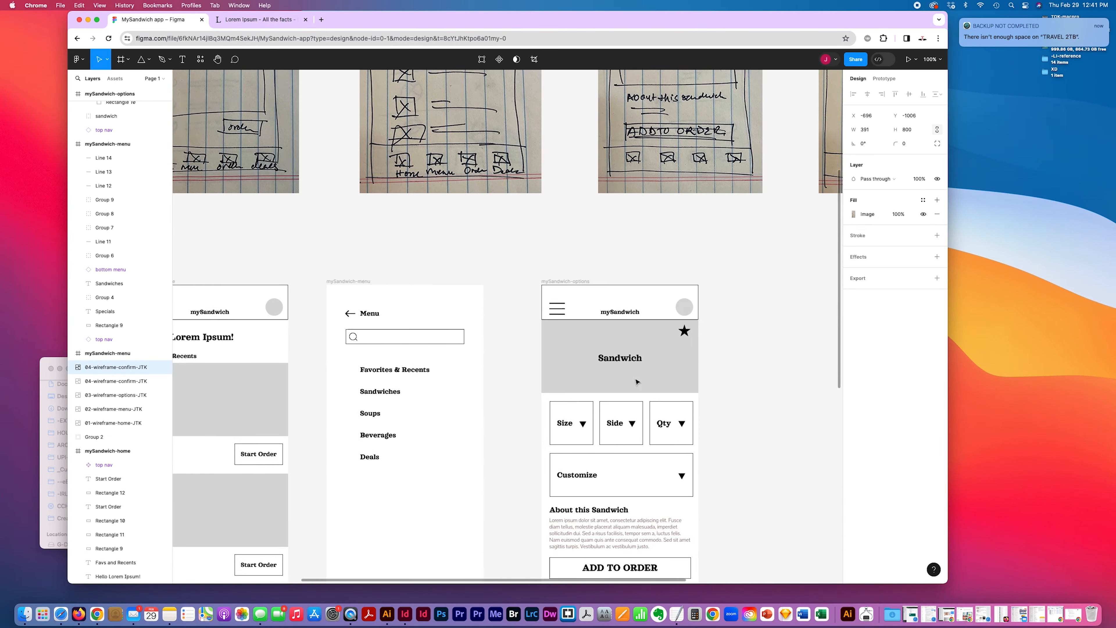
scroll(637, 381, "right", 6)
scroll(637, 382, "down", 2)
left_click(590, 231)
left_click_drag(573, 232, 565, 231)
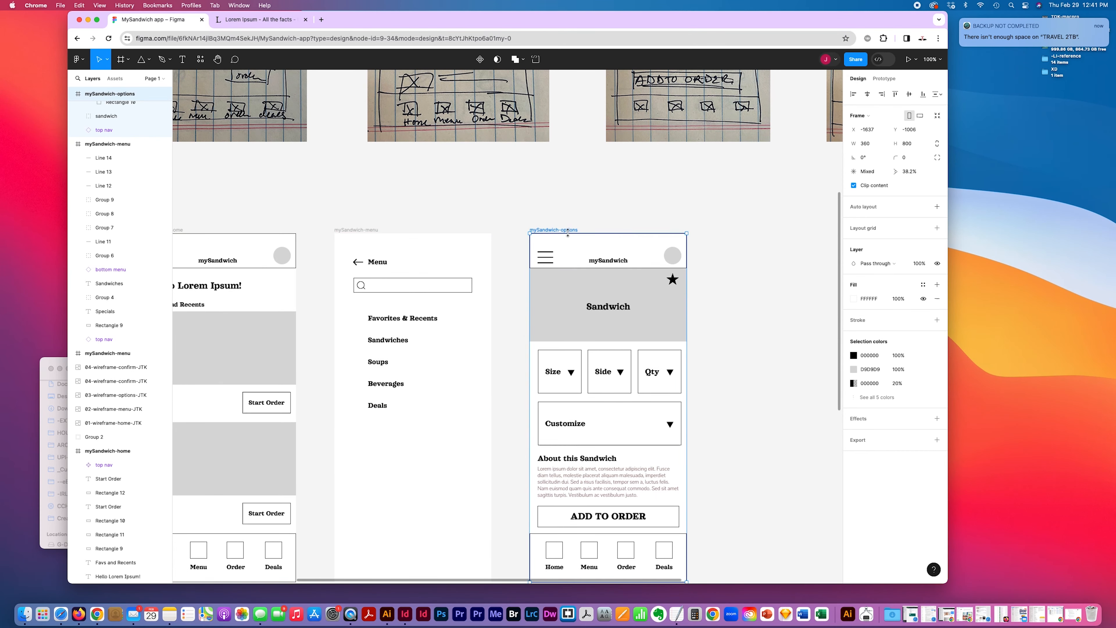
- Examine the layer list and the space between the mySandwich-options frame and the order confirm sketch
scroll(570, 237, "right", 5)
scroll(571, 237, "down", 2)
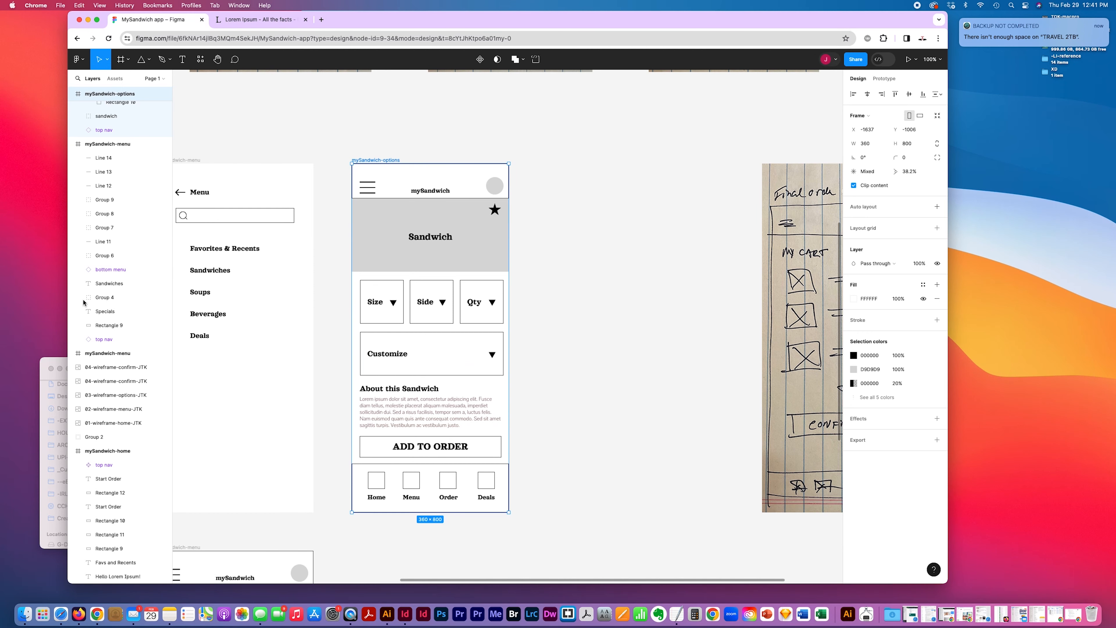
scroll(134, 374, "down", 1)
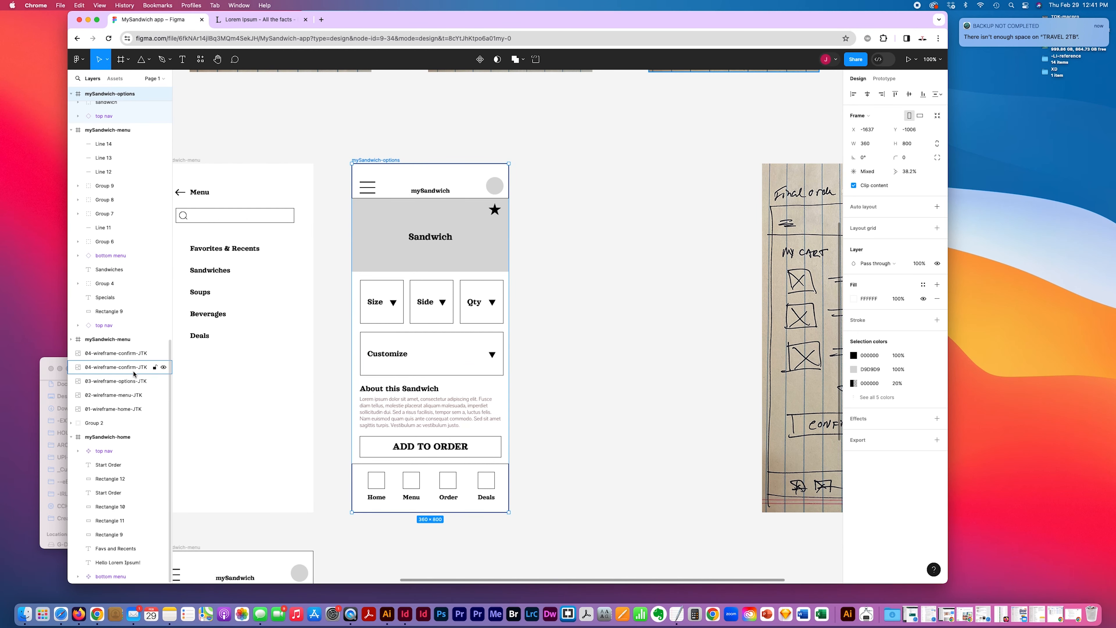
scroll(134, 373, "up", 2)
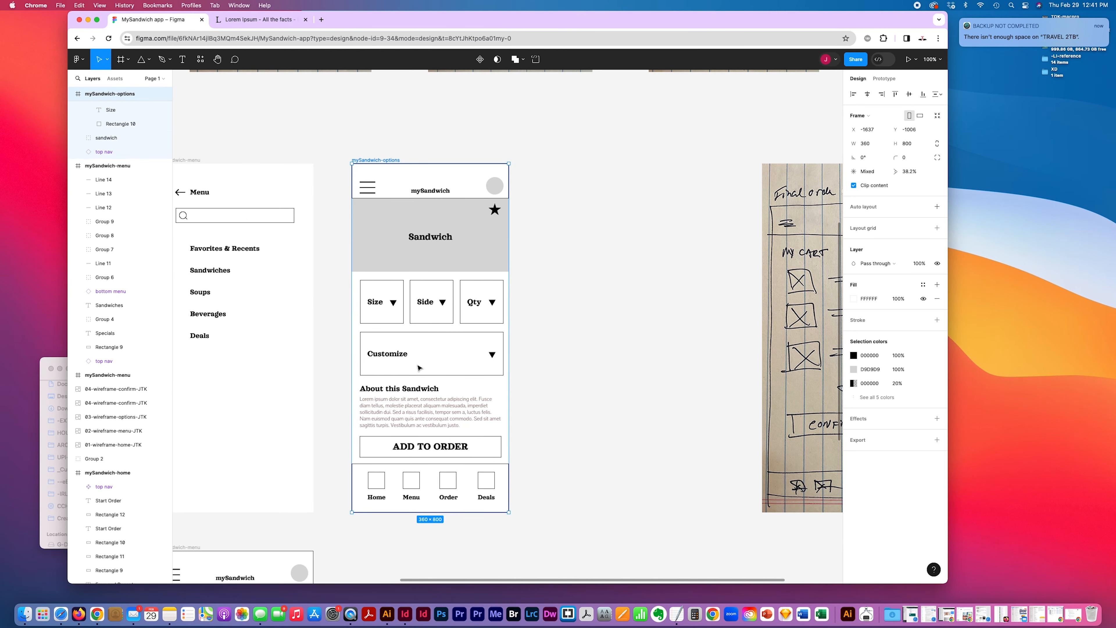
scroll(551, 351, "right", 1)
scroll(552, 352, "up", 1)
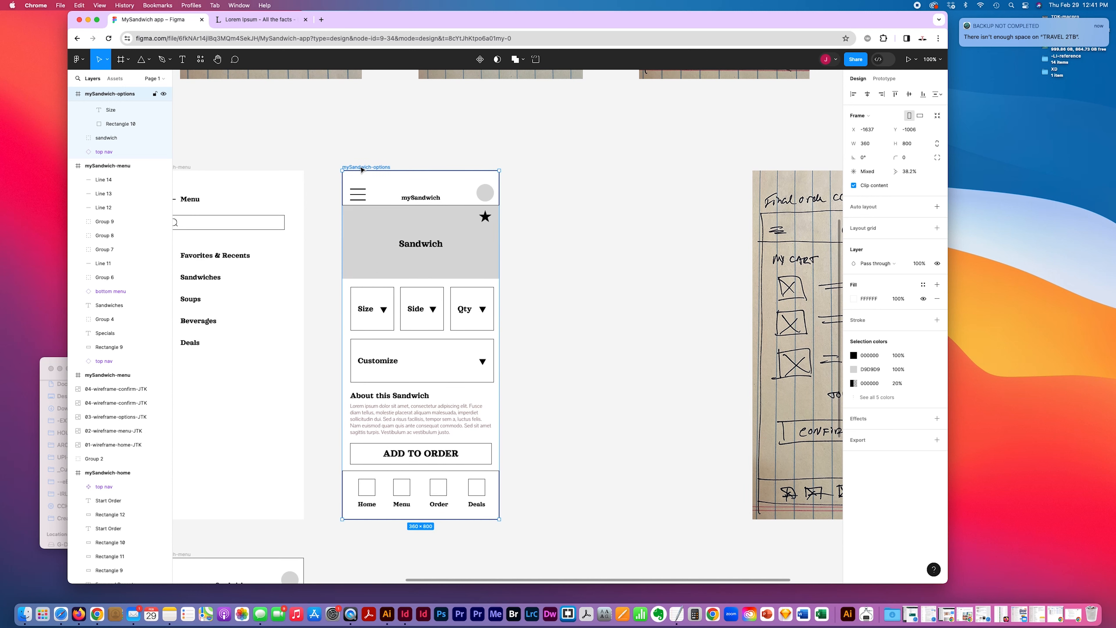
scroll(362, 170, "right", 5)
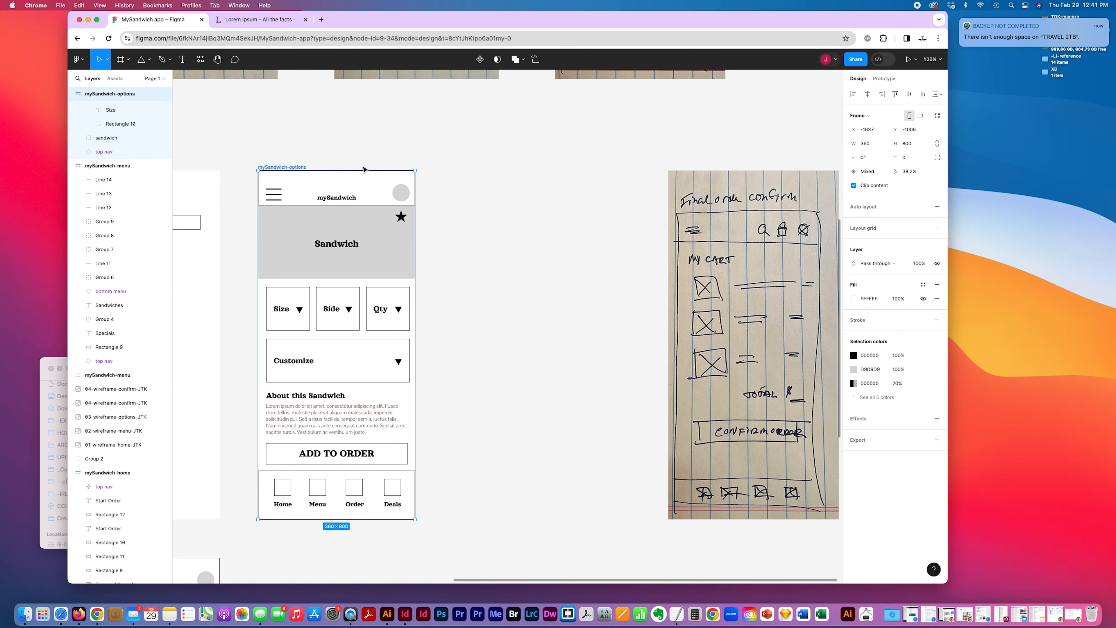
- Compare the Specials menu screen, the mySandwich-options frame and the order confirm sketch for elements the confirm screen can share
scroll(363, 170, "left", 12)
scroll(363, 170, "down", 10)
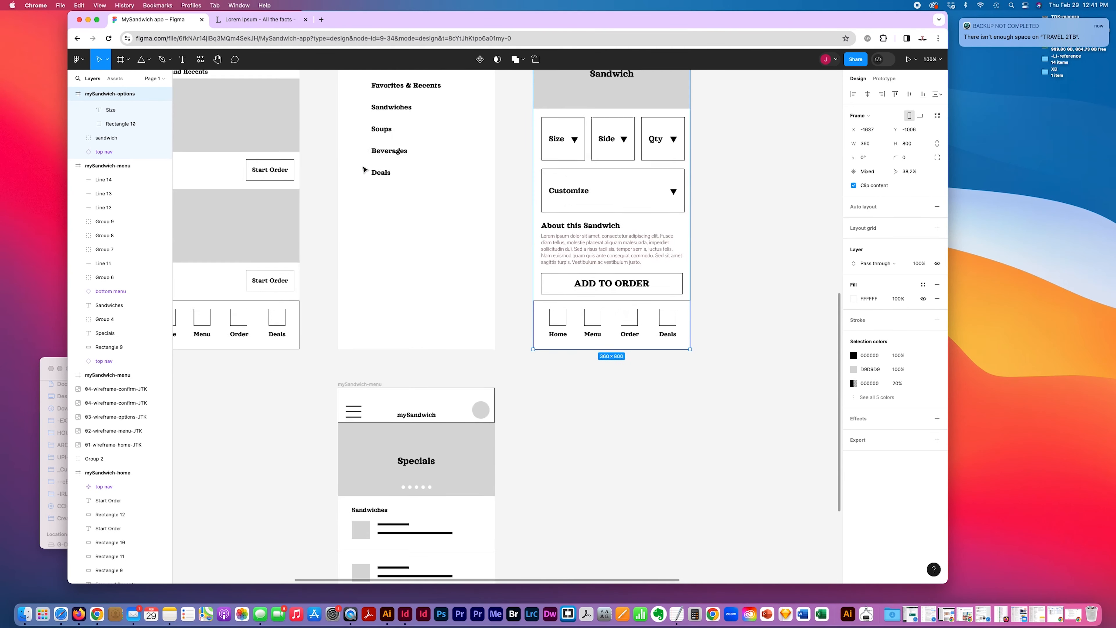
scroll(363, 170, "down", 7)
scroll(363, 169, "right", 13)
scroll(363, 170, "up", 12)
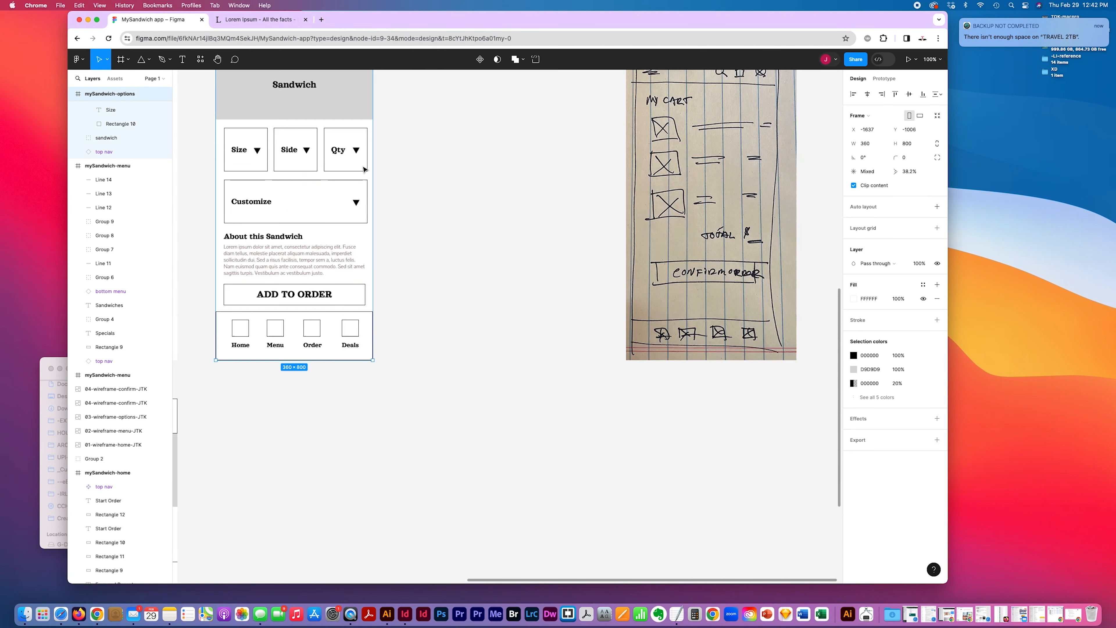
scroll(363, 170, "left", 10)
scroll(363, 170, "down", 9)
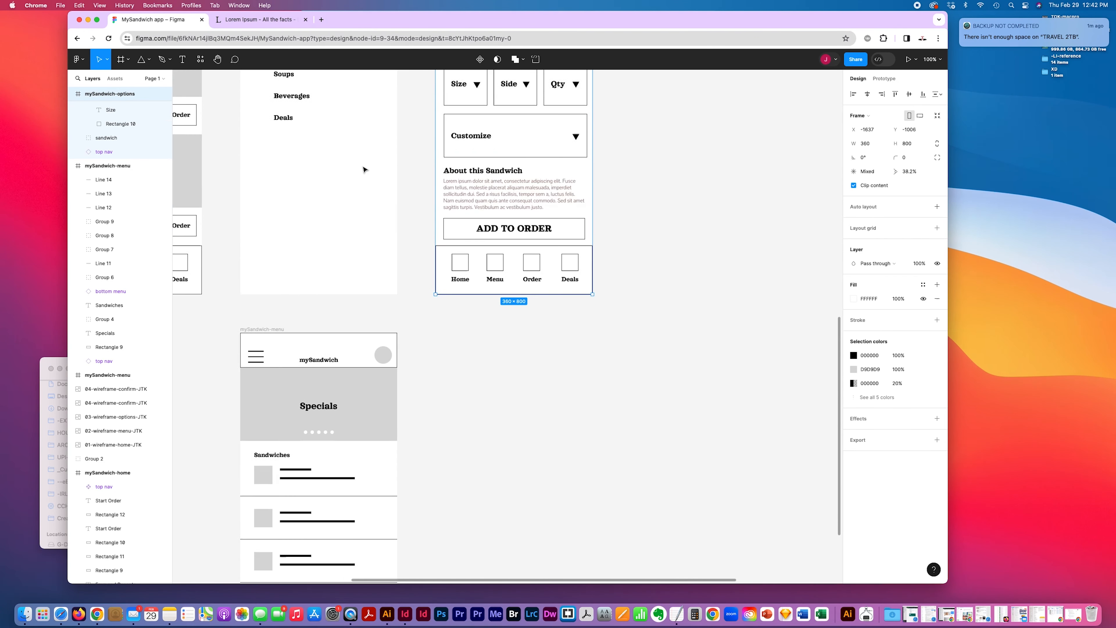
scroll(363, 170, "down", 6)
scroll(363, 169, "up", 4)
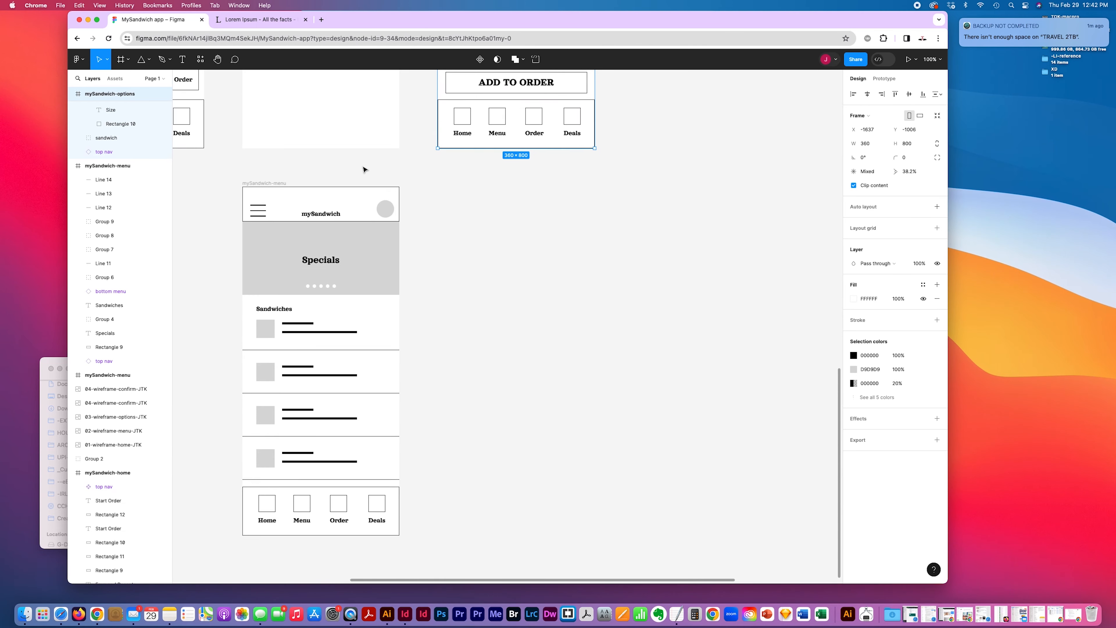
scroll(363, 170, "down", 2)
scroll(363, 169, "left", 1)
scroll(365, 170, "down", 4)
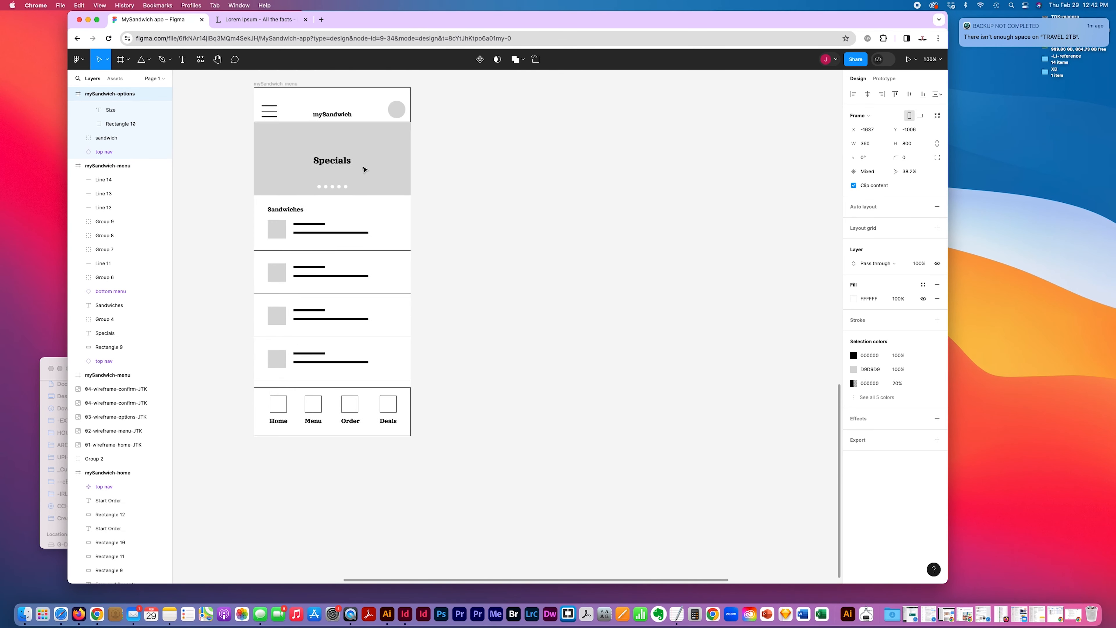
scroll(366, 167, "left", 1)
scroll(413, 295, "up", 15)
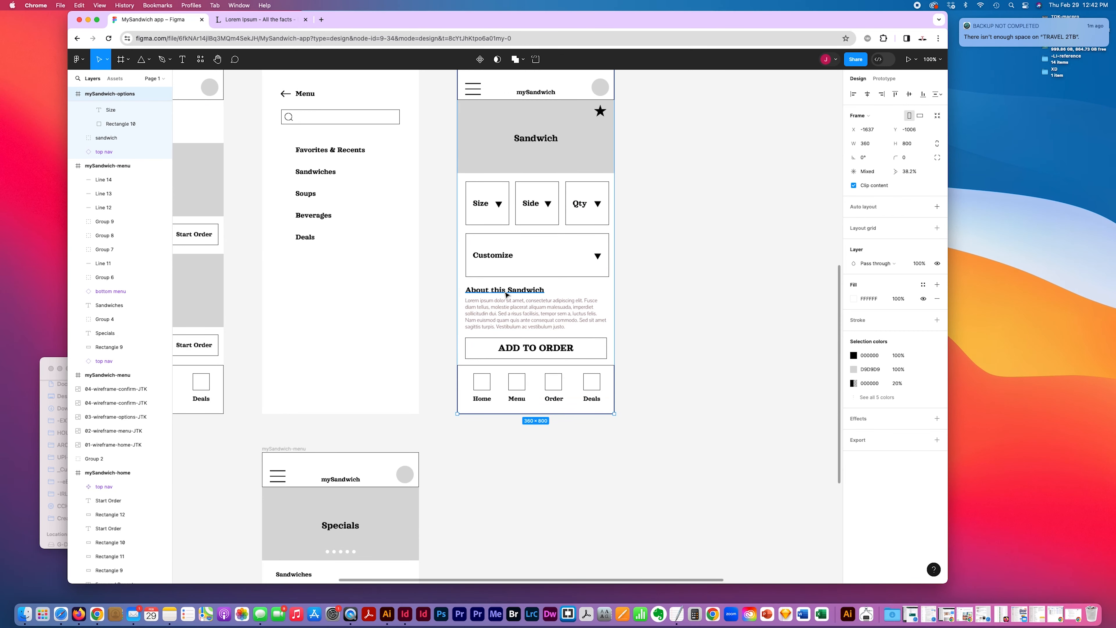
scroll(507, 295, "up", 3)
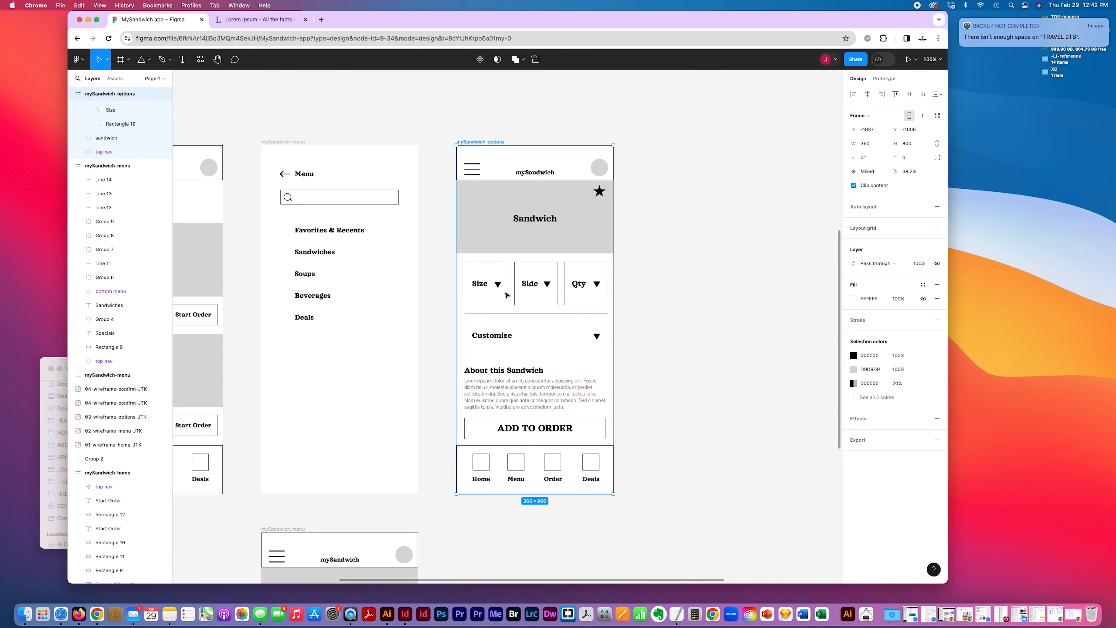
scroll(507, 295, "left", 3)
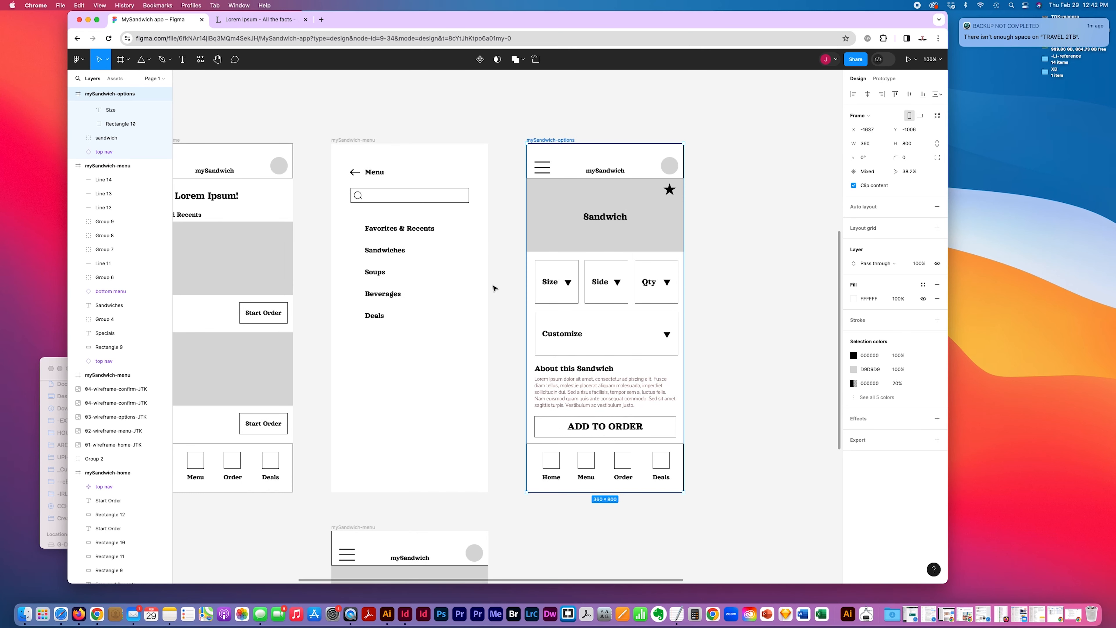
scroll(494, 288, "down", 10)
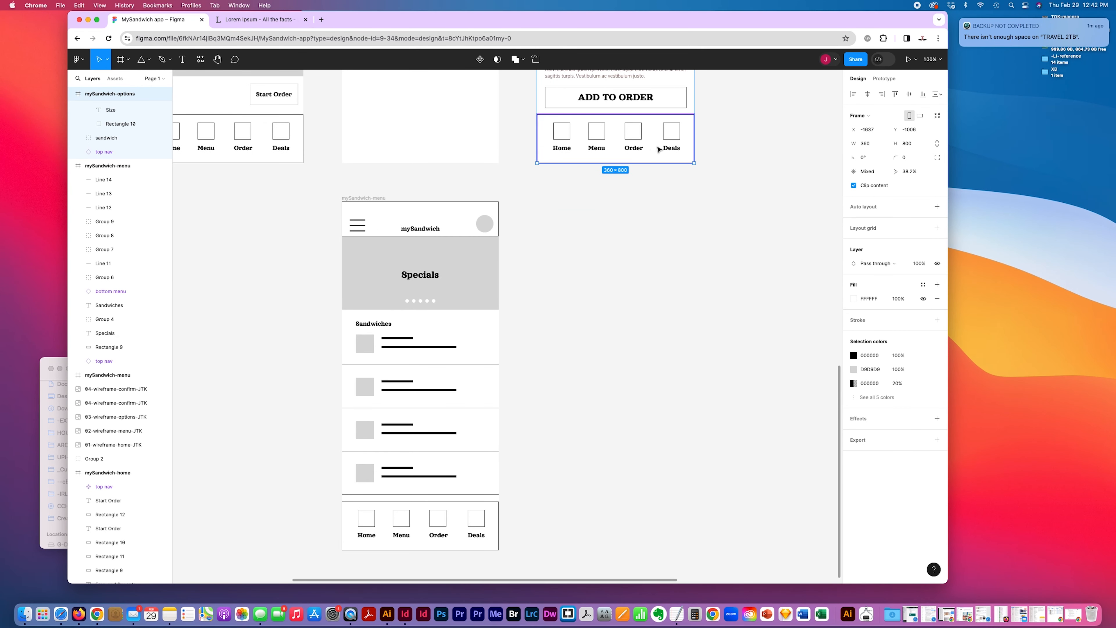
scroll(576, 234, "down", 3)
scroll(575, 234, "up", 2)
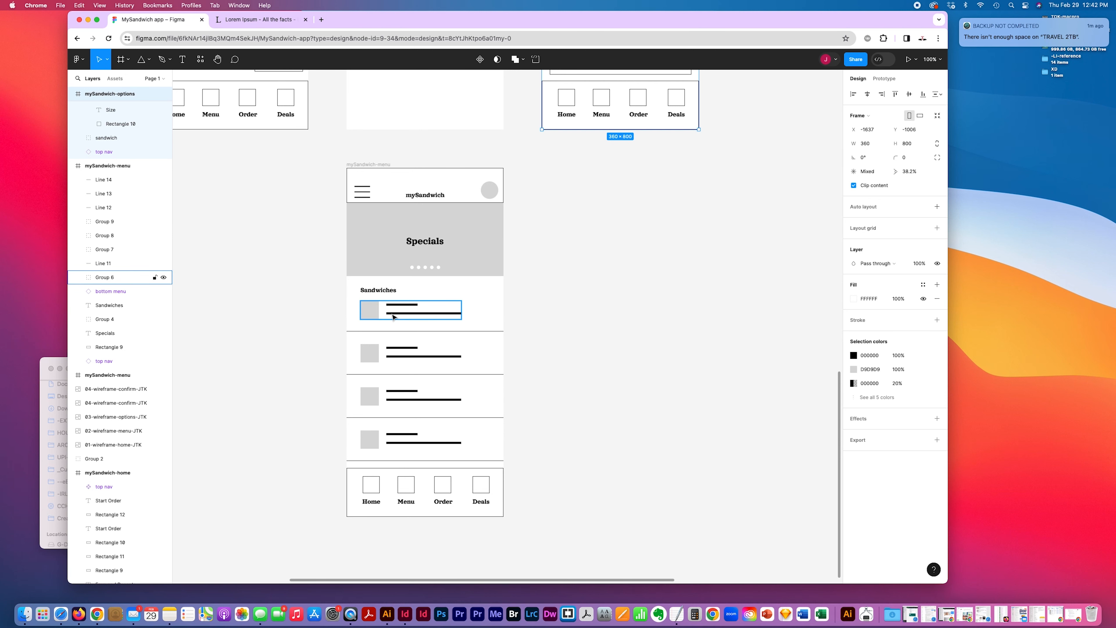
scroll(438, 334, "up", 5)
scroll(439, 335, "right", 3)
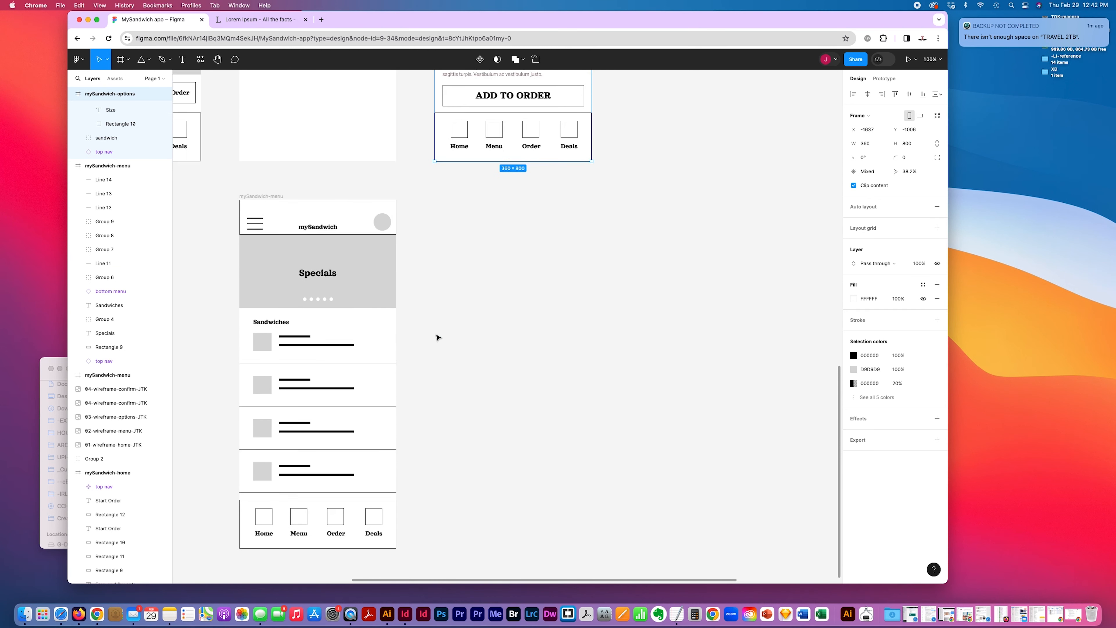
scroll(437, 337, "down", 5)
scroll(437, 337, "left", 1)
scroll(438, 337, "up", 3)
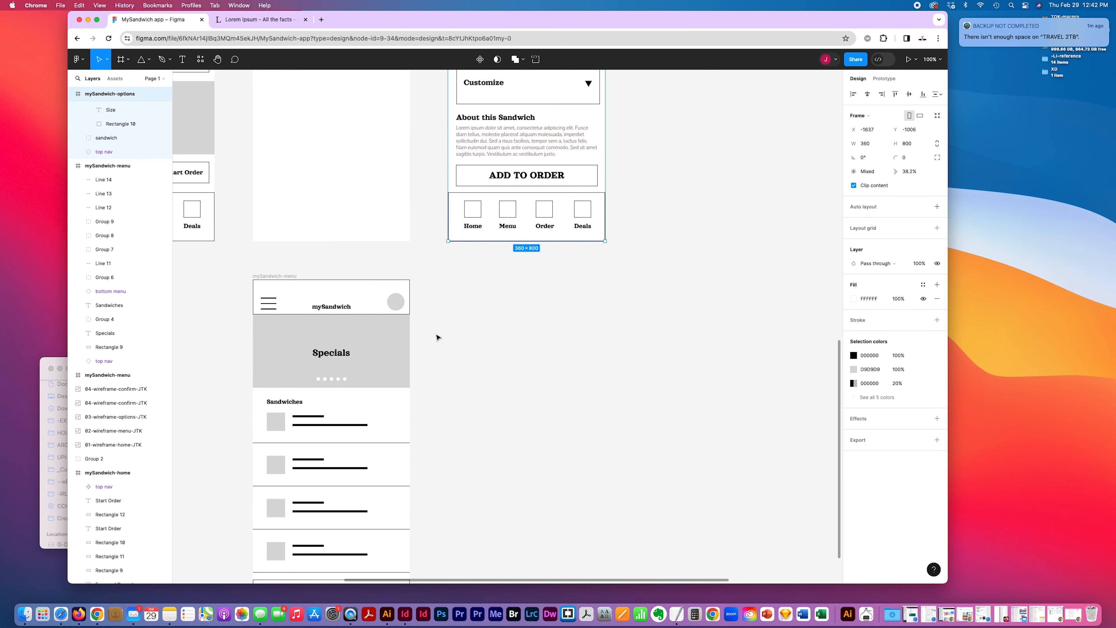
scroll(468, 311, "right", 10)
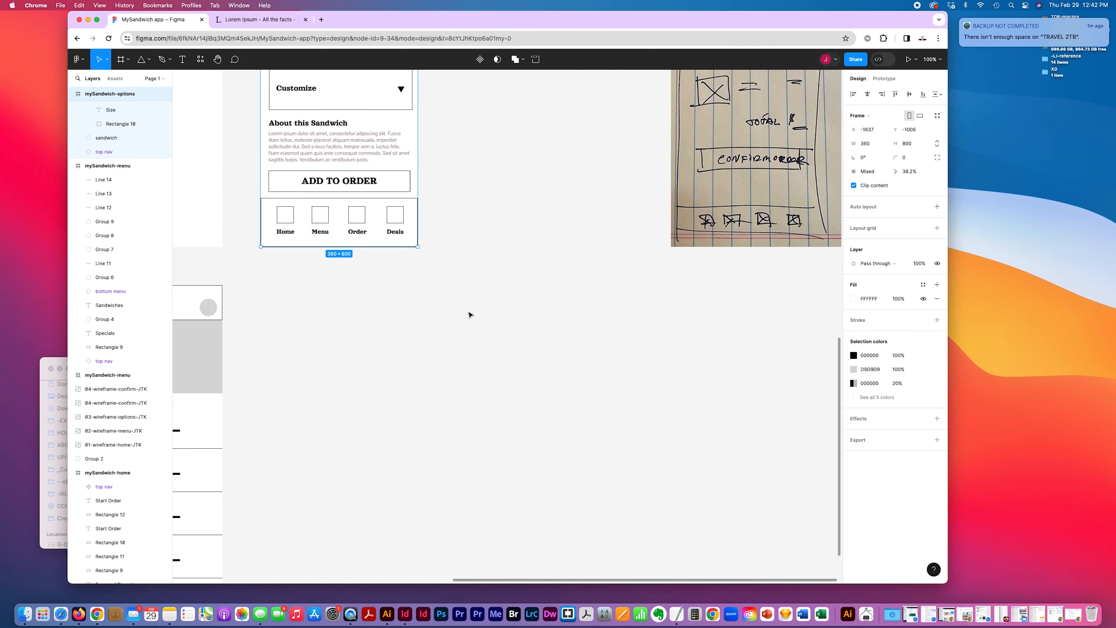
scroll(469, 312, "up", 5)
scroll(470, 314, "left", 10)
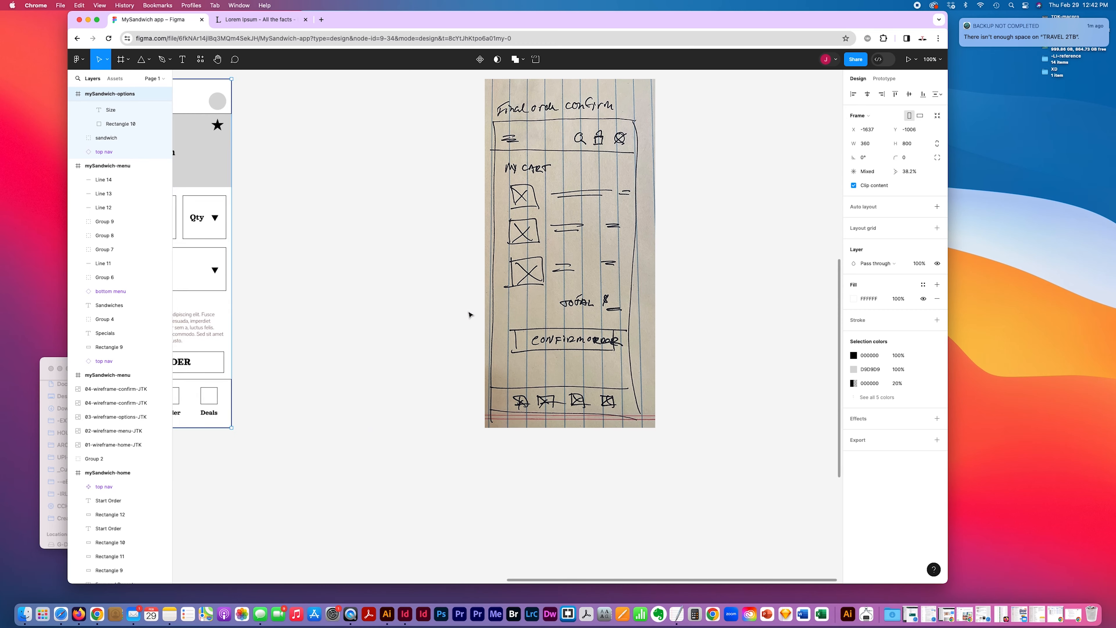
scroll(470, 315, "down", 5)
scroll(470, 315, "left", 8)
scroll(469, 315, "up", 5)
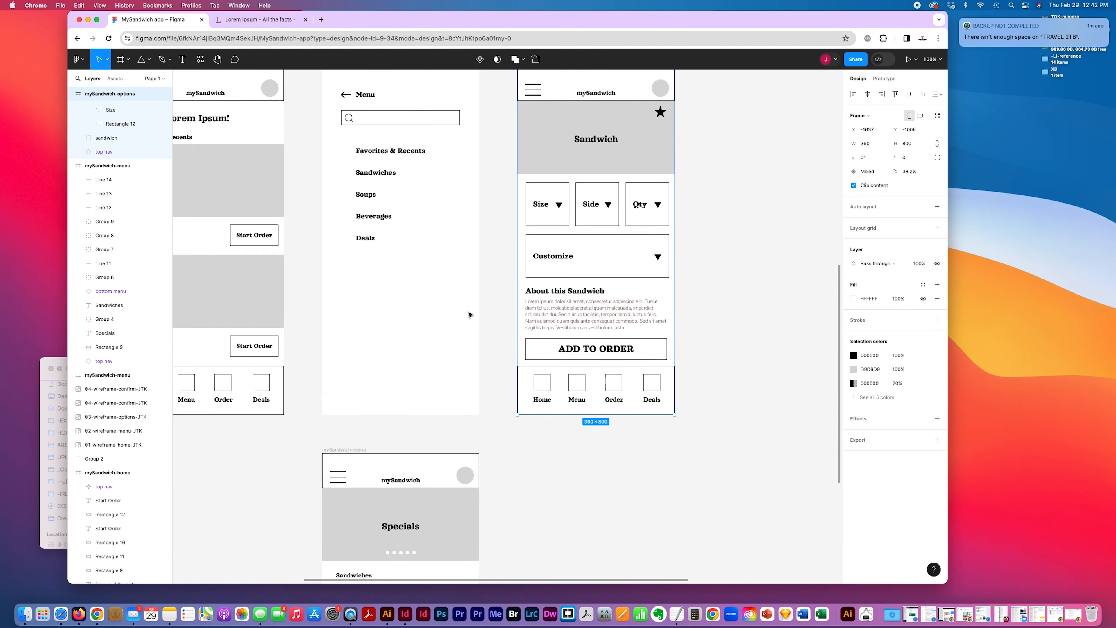
- Duplicate the mySandwich-menu frame that holds the Specials banner and sandwich list
scroll(470, 315, "down", 6)
left_click(343, 291)
left_click_drag(343, 292, 344, 288)
key("super+c")
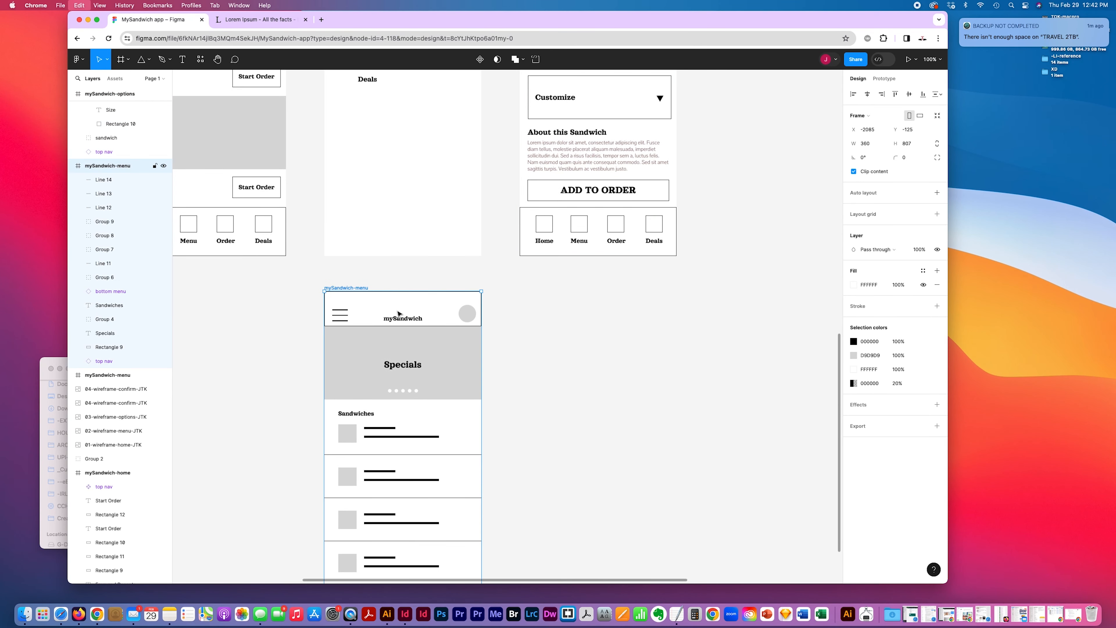
key("super+v")
scroll(622, 288, "right", 2)
scroll(621, 288, "right", 5)
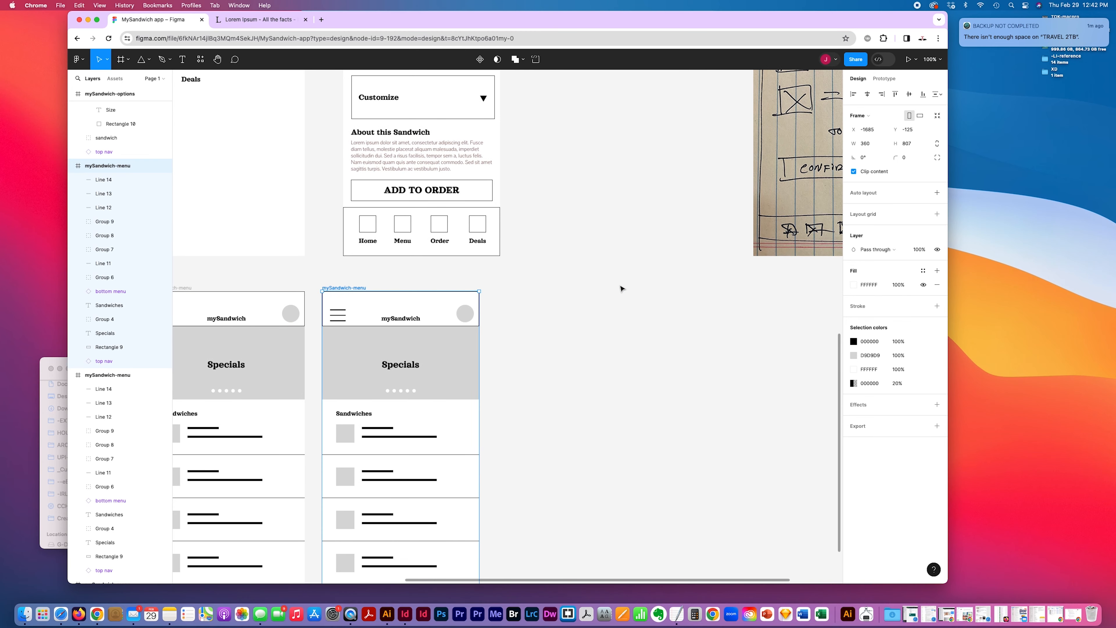
- Move the duplicated Specials frame between the mySandwich-options frame and the order confirm sketch, to X -1187, Y -1006
scroll(620, 289, "up", 1)
left_click_drag(297, 307, 522, 92)
scroll(654, 356, "up", 3)
scroll(654, 356, "up", 5)
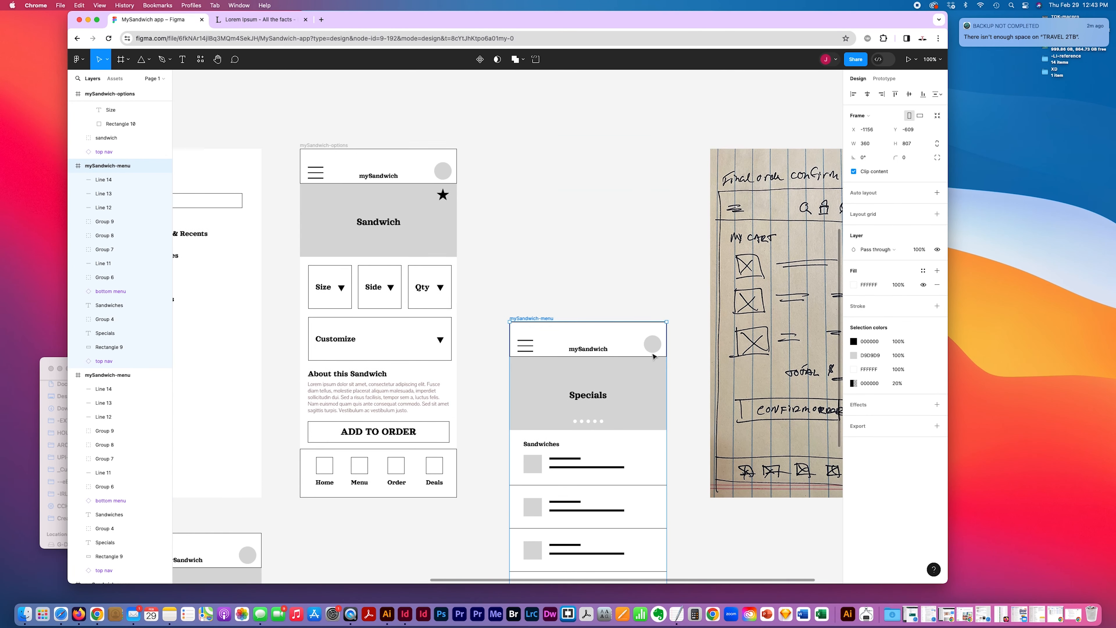
left_click_drag(534, 330, 531, 159)
scroll(432, 159, "left", 1)
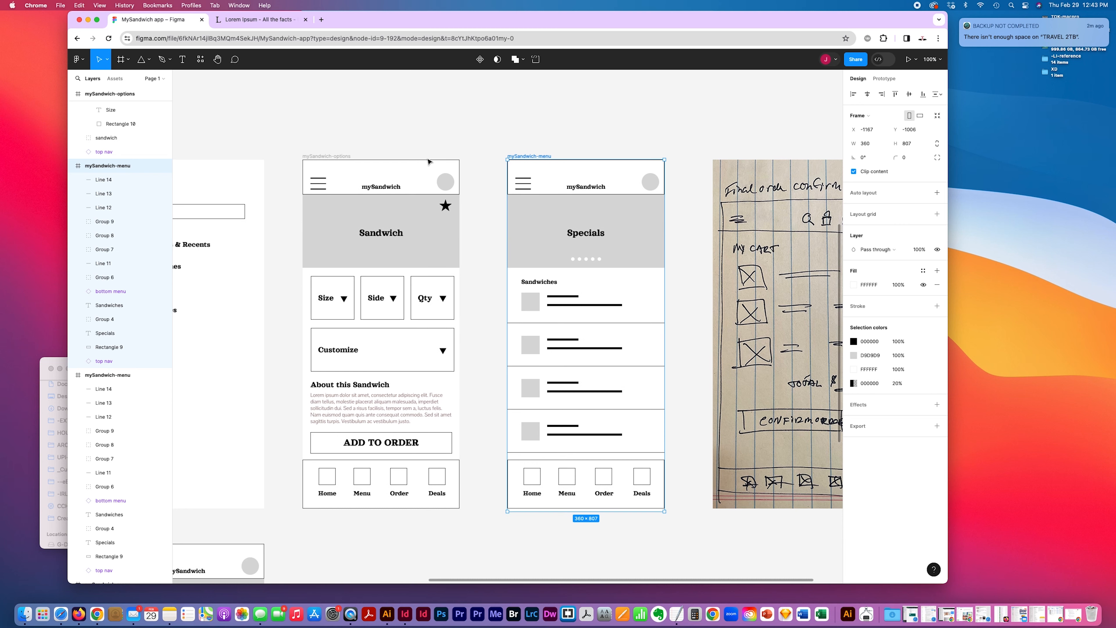
- Rename the duplicated menu frame as mySandwich-confirm
double_click(96, 168)
left_click_drag(117, 165, 173, 169)
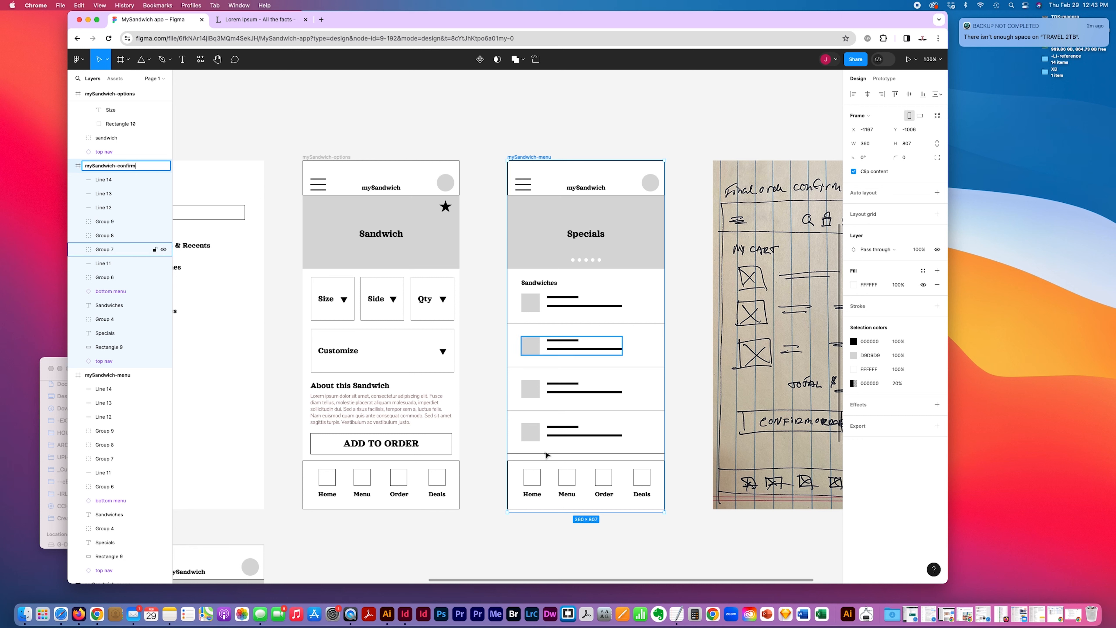
left_click(224, 145)
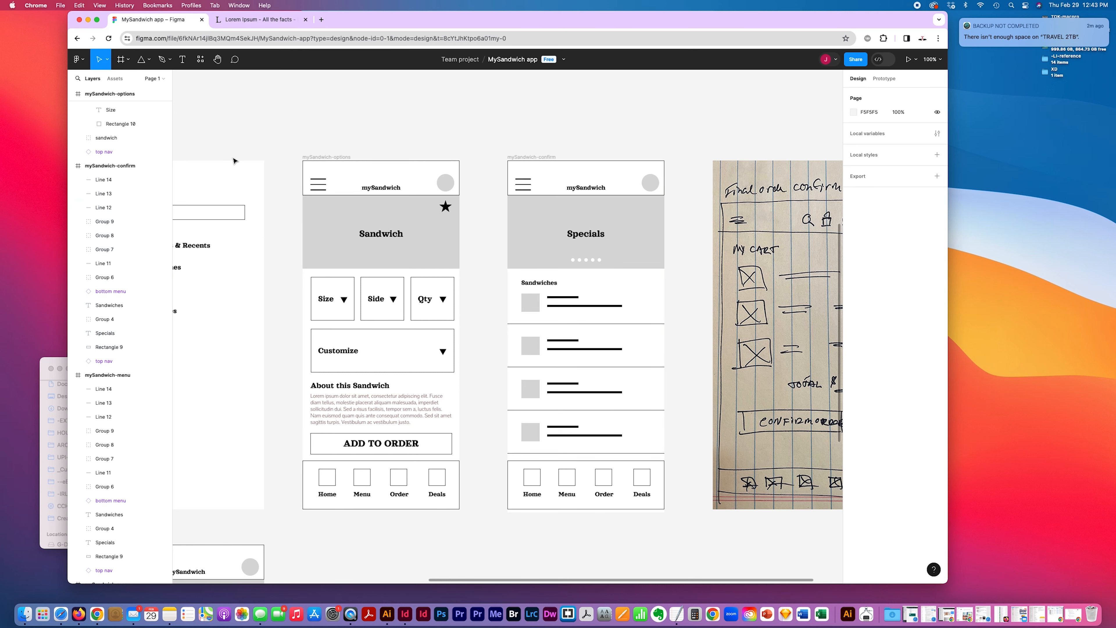
- Compare the header and layout of the finished wireframe screens and the mySandwich-confirm frame with the order confirm sketch
scroll(595, 320, "left", 15)
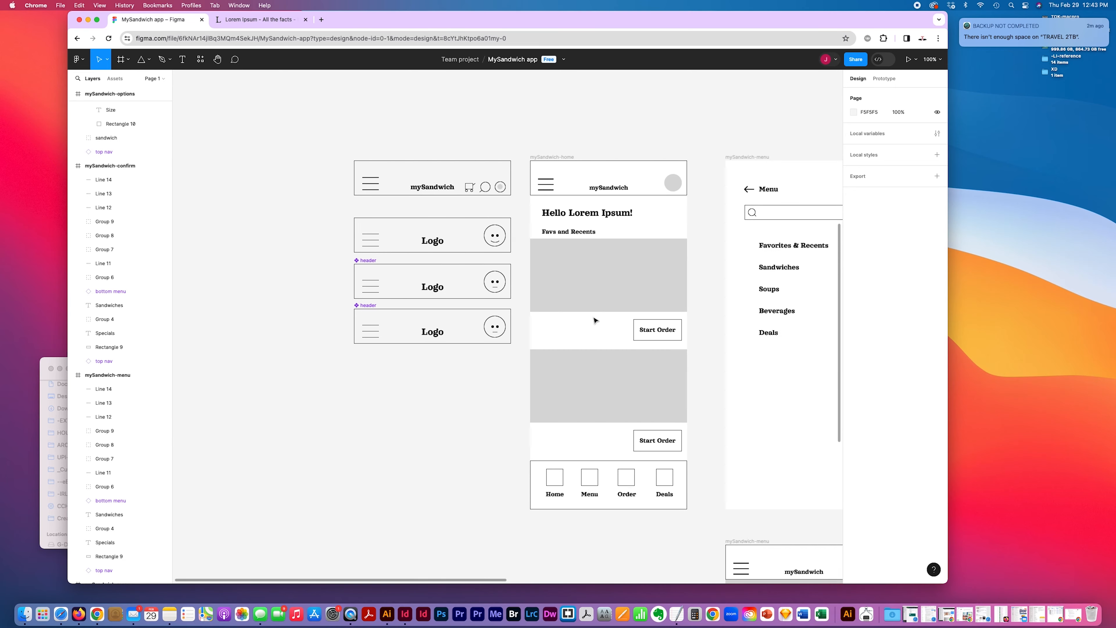
scroll(594, 320, "right", 20)
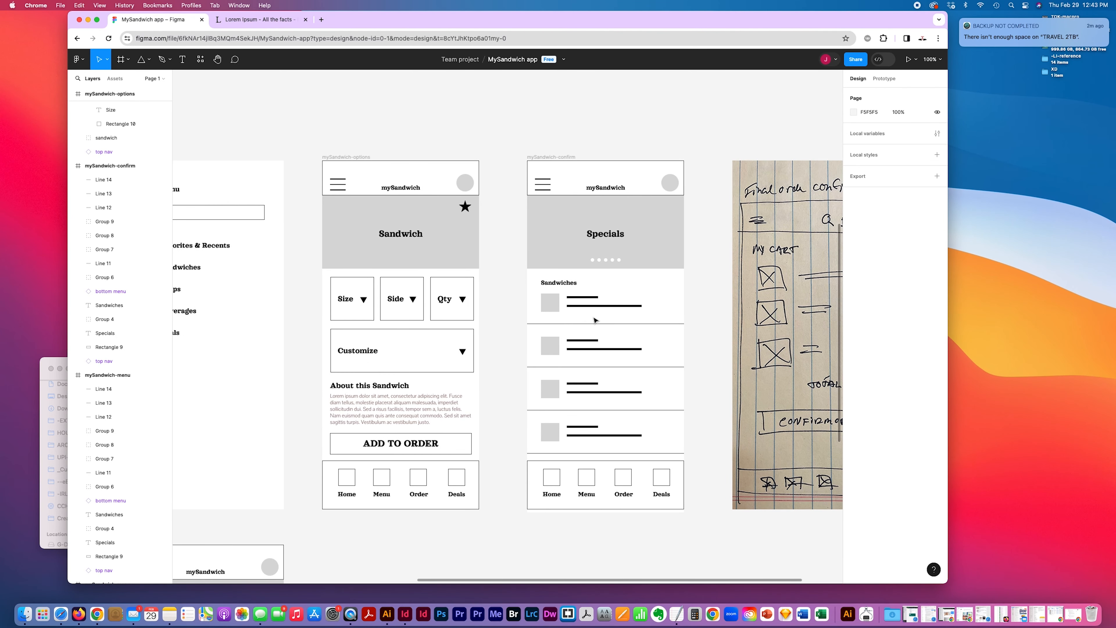
scroll(595, 320, "right", 5)
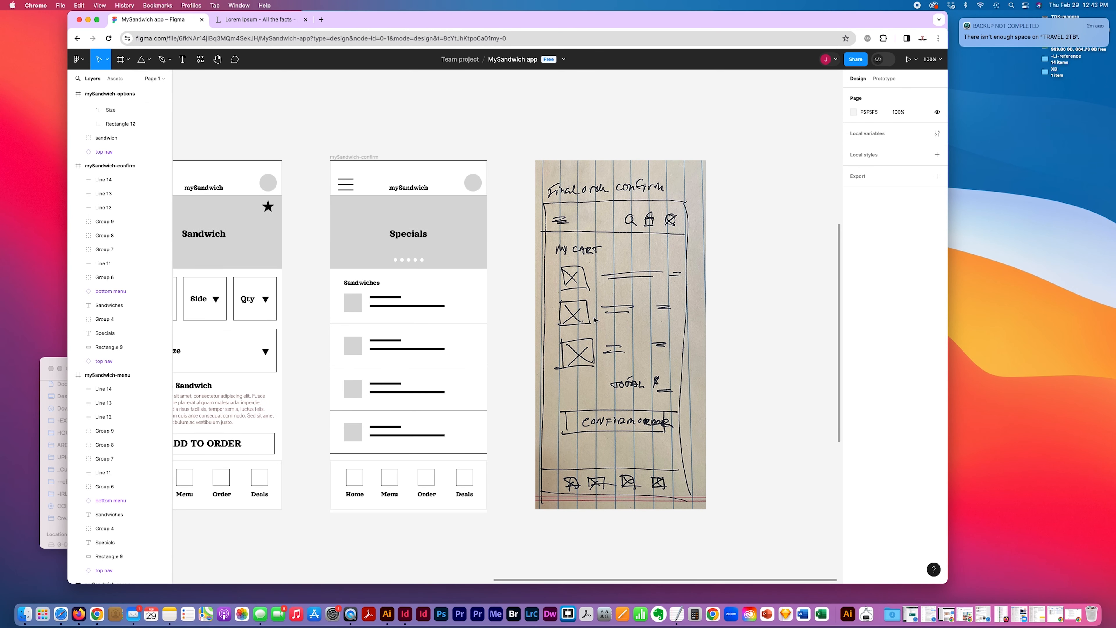
scroll(595, 320, "left", 3)
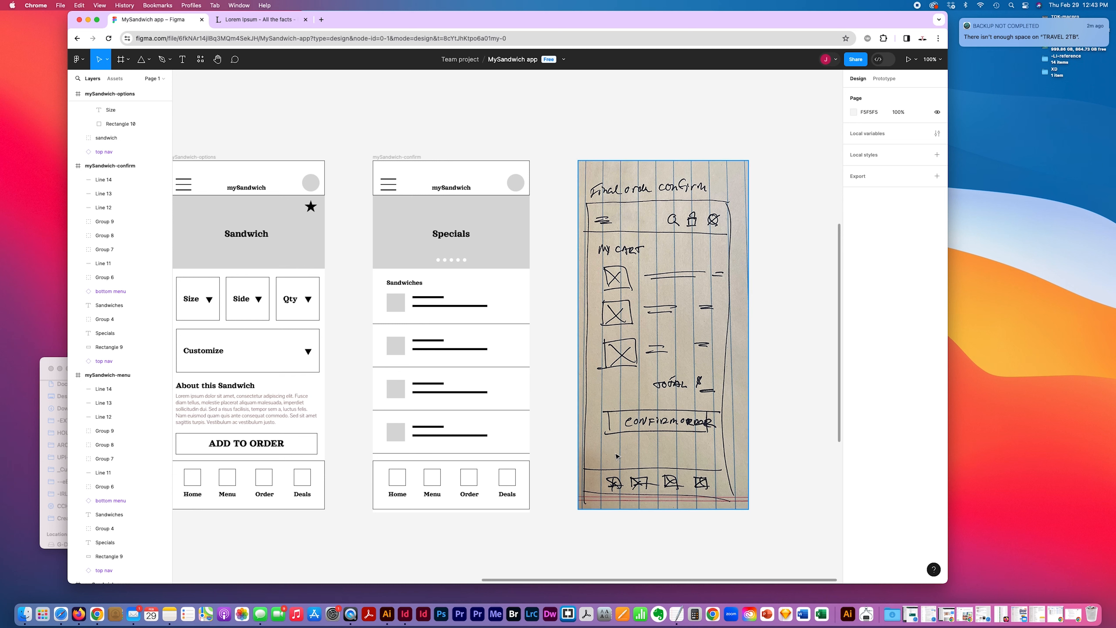
scroll(510, 283, "right", 3)
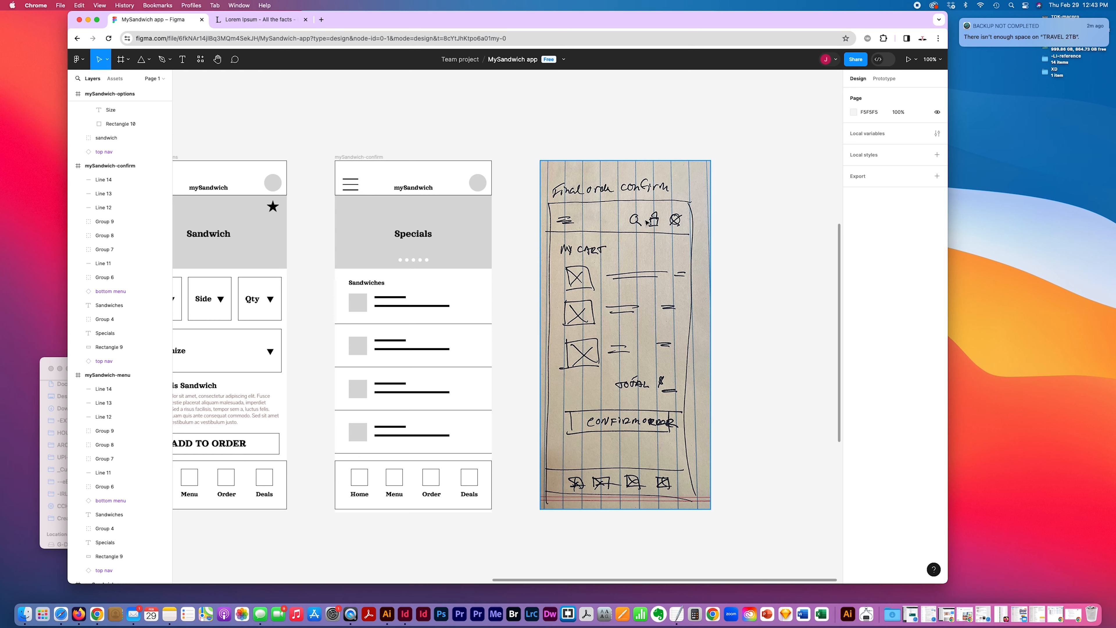
scroll(523, 237, "left", 10)
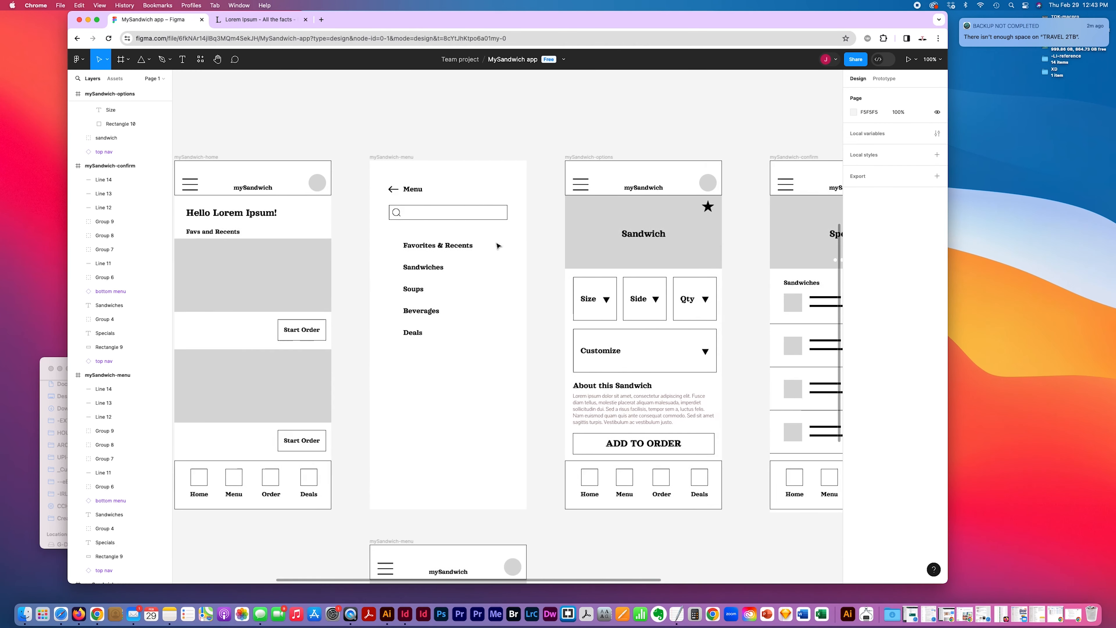
scroll(497, 246, "right", 7)
scroll(498, 246, "right", 10)
scroll(498, 246, "left", 6)
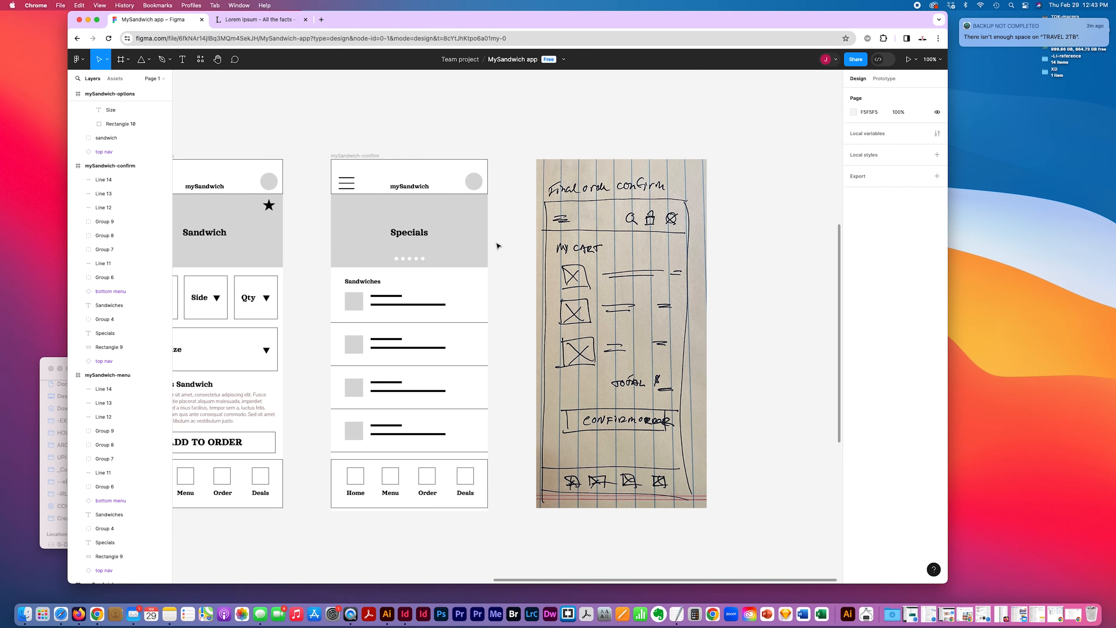
scroll(498, 247, "left", 3)
scroll(498, 247, "down", 1)
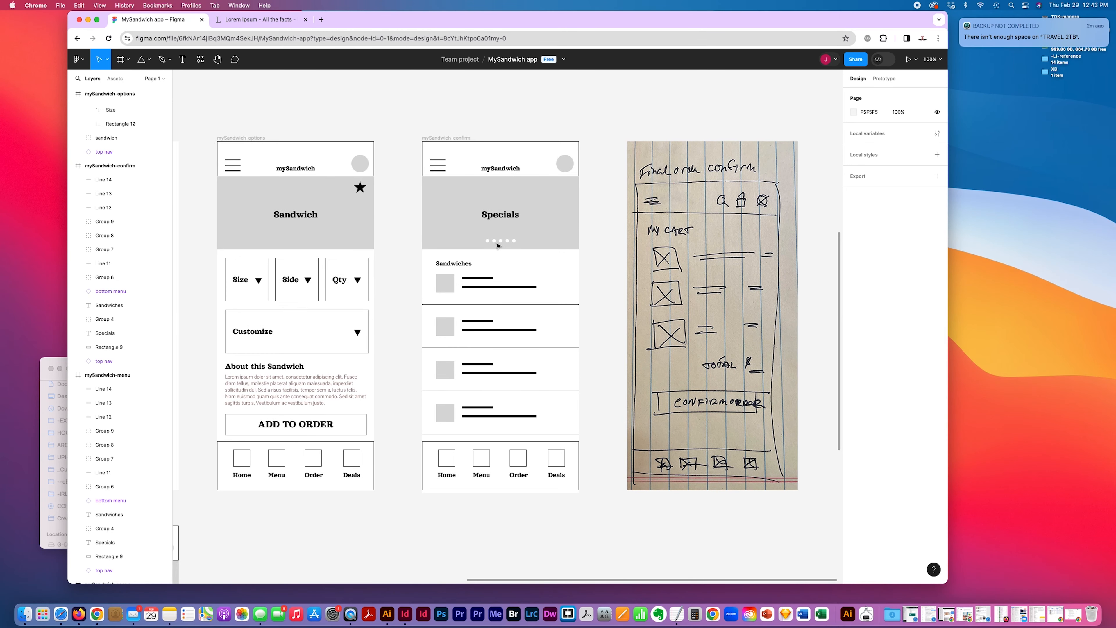
scroll(554, 374, "up", 5)
scroll(528, 308, "down", 3)
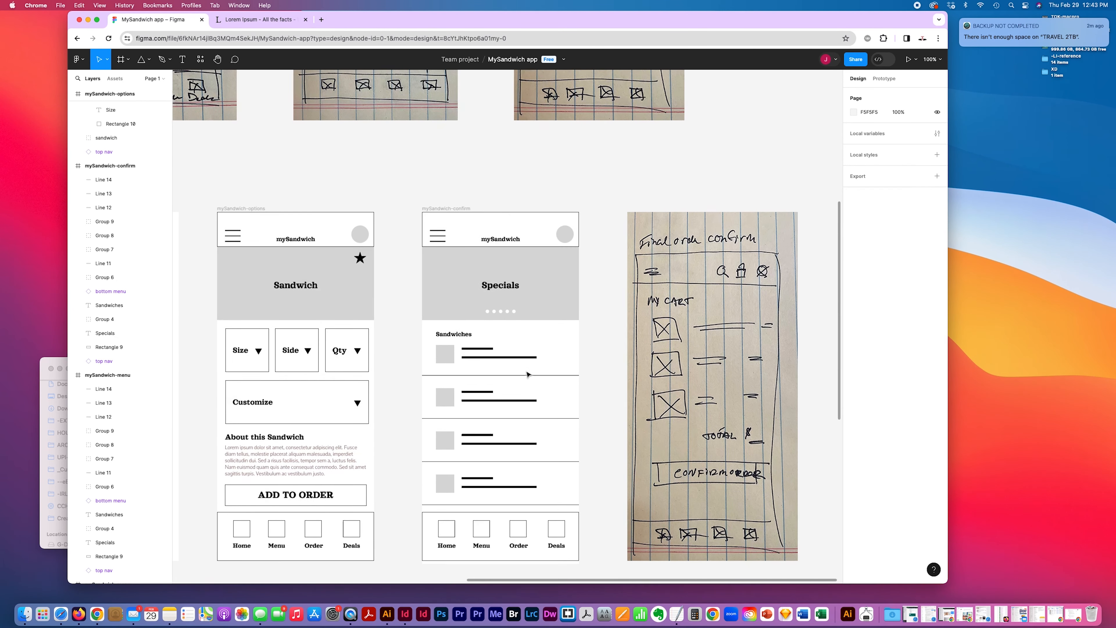
- Delete the Specials title, its carousel dots and the grey banner rectangle from the mySandwich-confirm frame
left_click(505, 262)
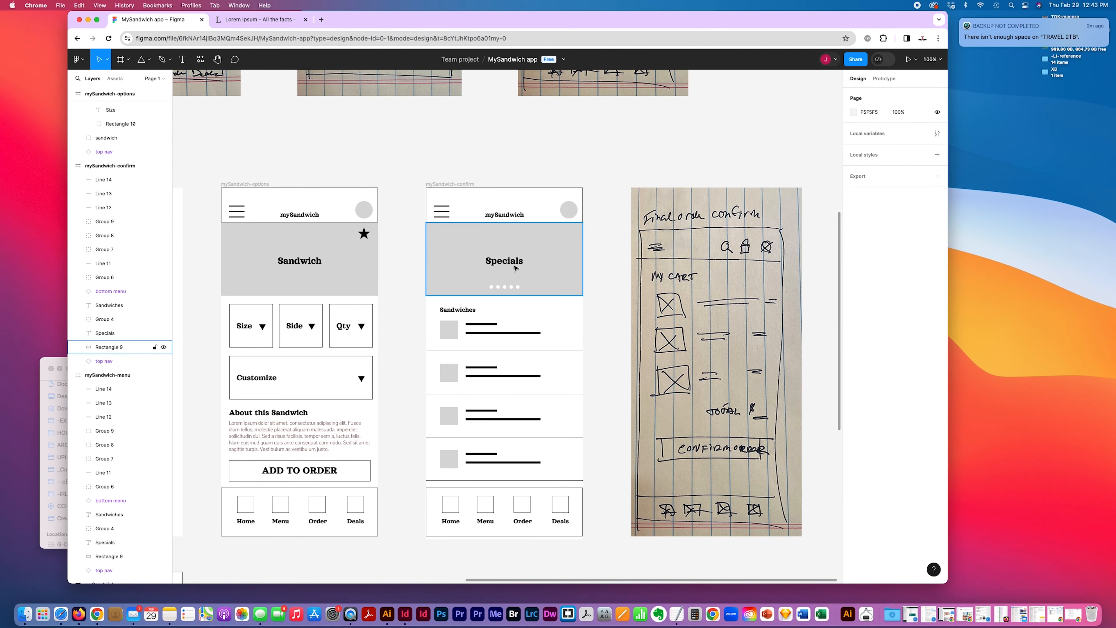
left_click(502, 289, "shift")
left_click(555, 280, "shift")
key("Delete")
scroll(556, 281, "left", 1)
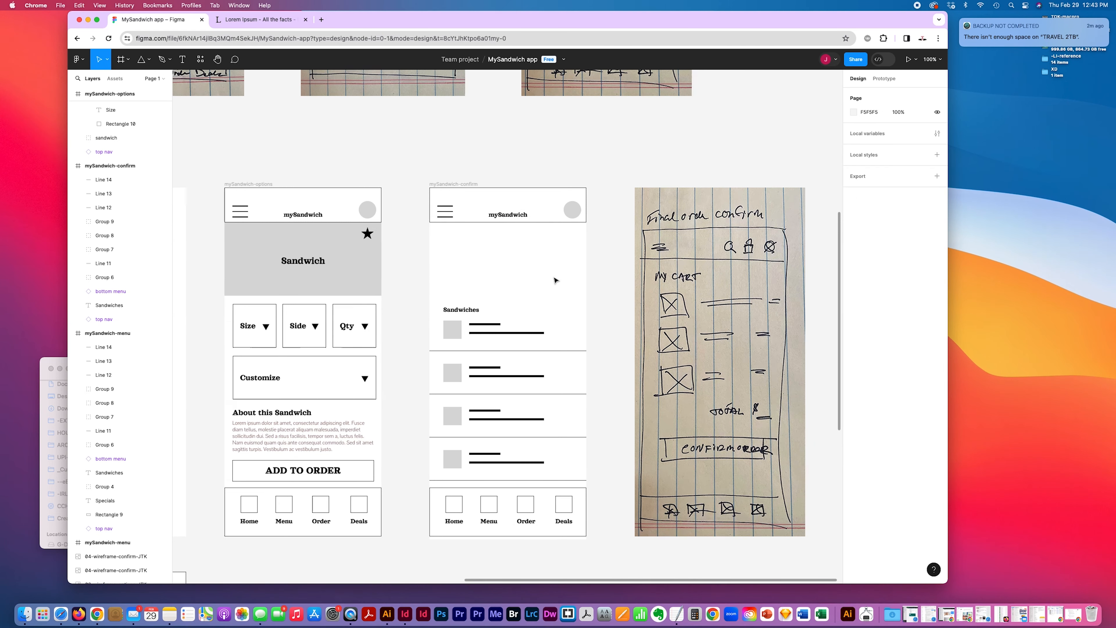
- Examine the order confirm sketch and the home, menu and options frames for a heading text to reuse
scroll(555, 280, "down", 5)
scroll(555, 280, "right", 5)
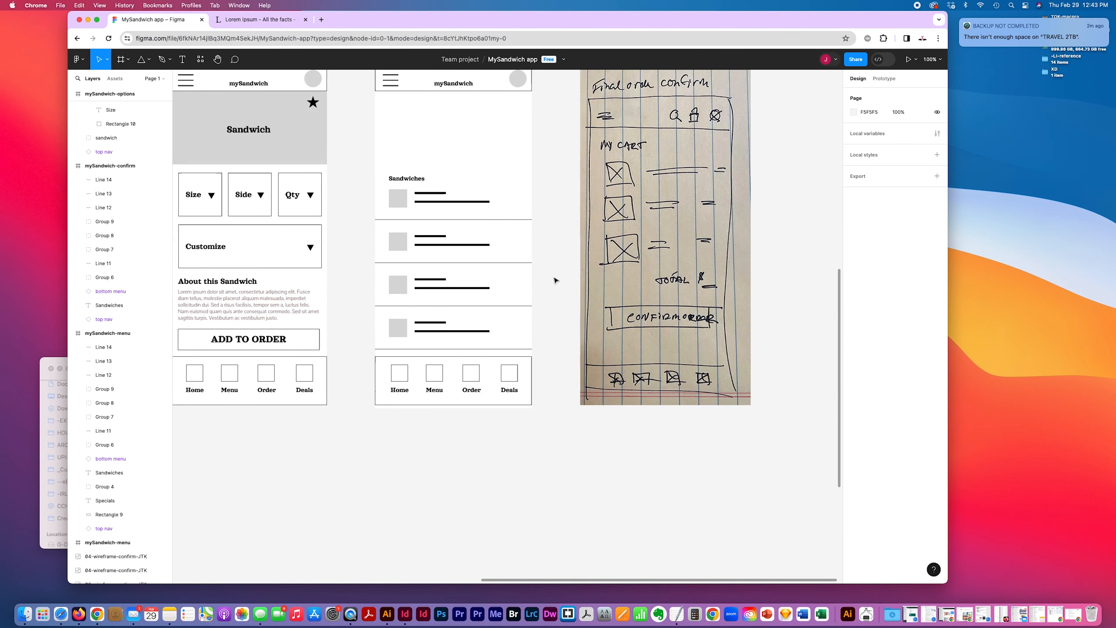
scroll(555, 281, "up", 5)
scroll(554, 280, "right", 3)
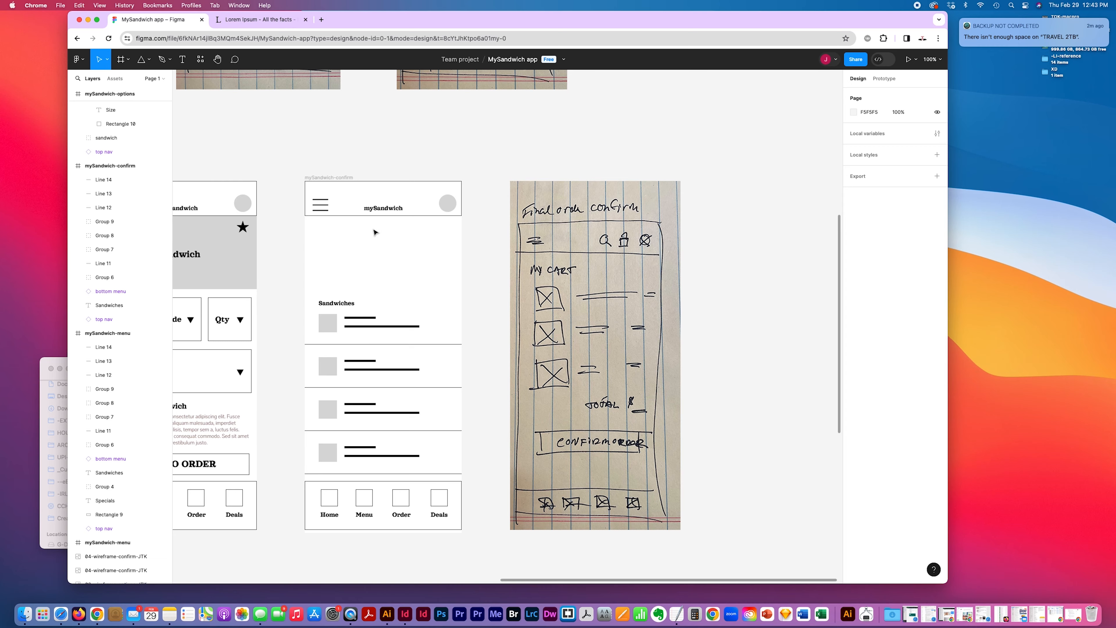
scroll(373, 232, "left", 10)
scroll(376, 254, "right", 8)
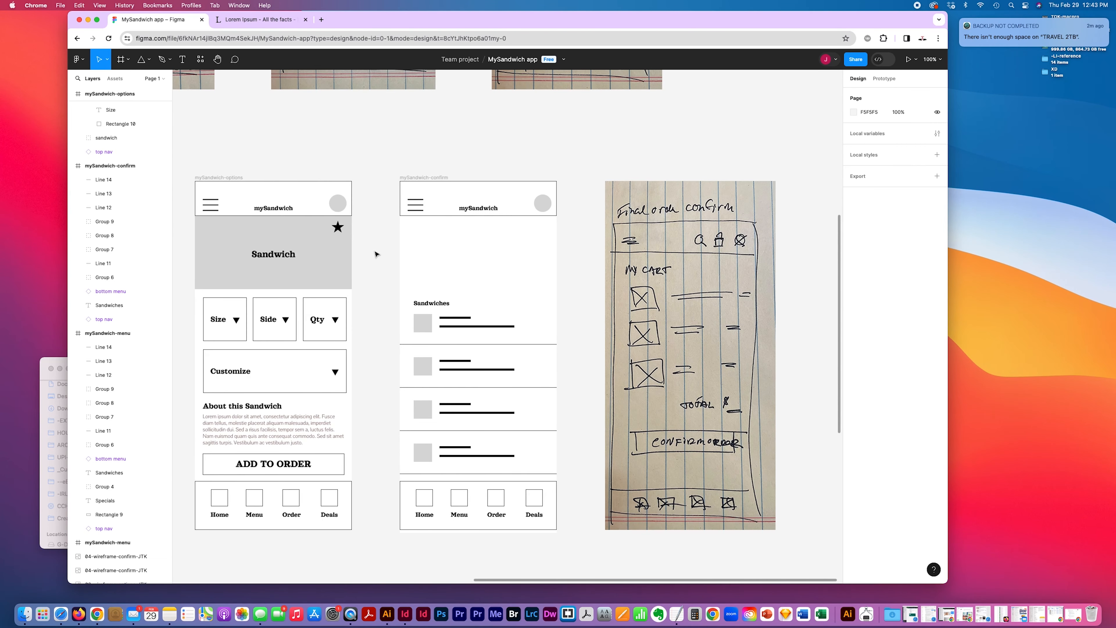
scroll(375, 254, "left", 15)
scroll(376, 254, "right", 6)
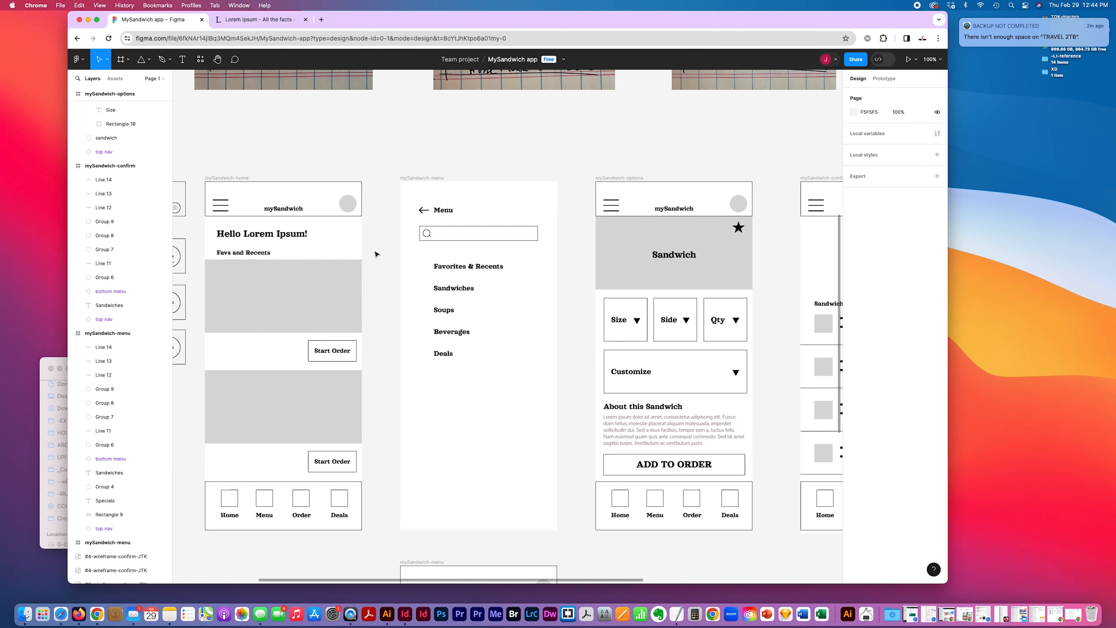
scroll(374, 255, "right", 2)
scroll(237, 244, "left", 2)
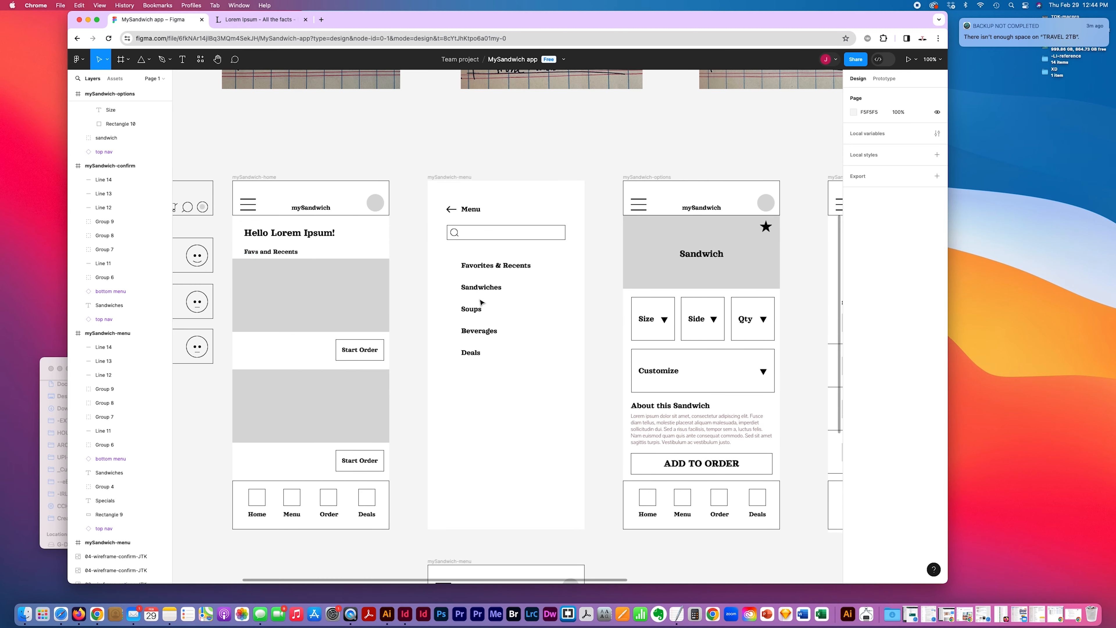
scroll(481, 302, "right", 15)
scroll(481, 302, "left", 20)
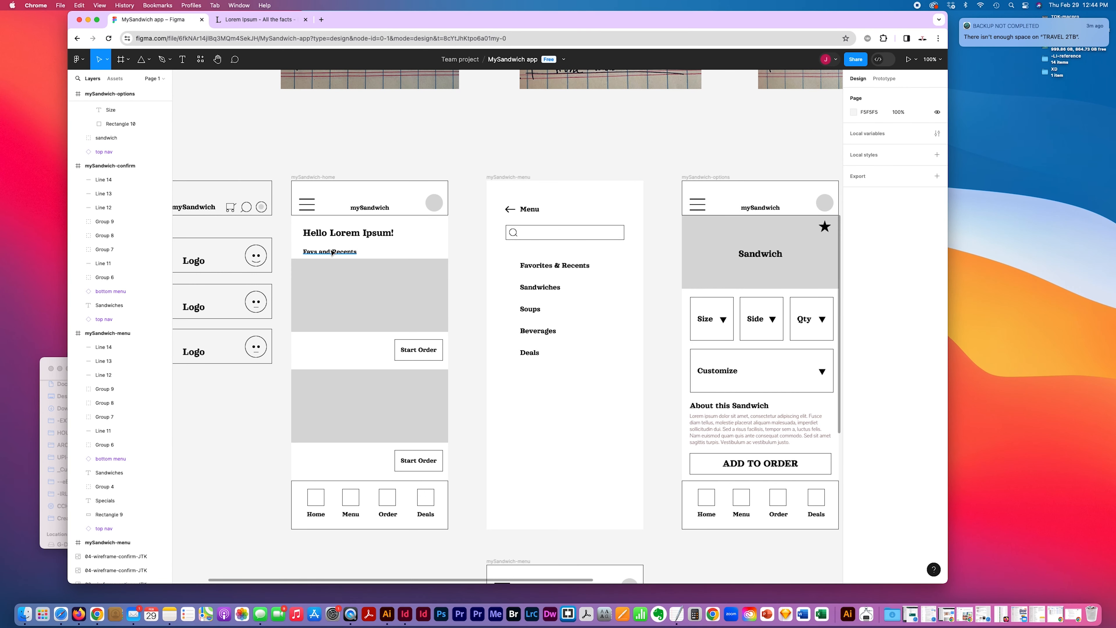
- Copy the category list text from the mySandwich-menu frame into the mySandwich-confirm frame below the header, at X 30, Y 102
scroll(362, 245, "right", 6)
scroll(362, 246, "down", 2)
scroll(362, 245, "right", 5)
scroll(362, 246, "down", 1)
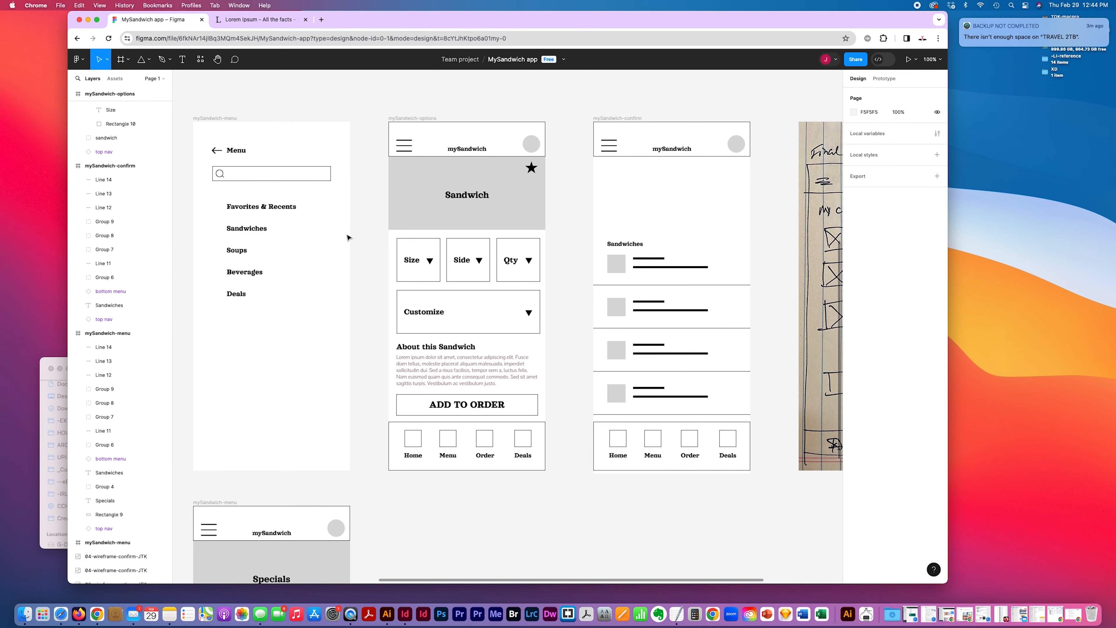
left_click(285, 208)
left_click_drag(284, 205, 658, 176)
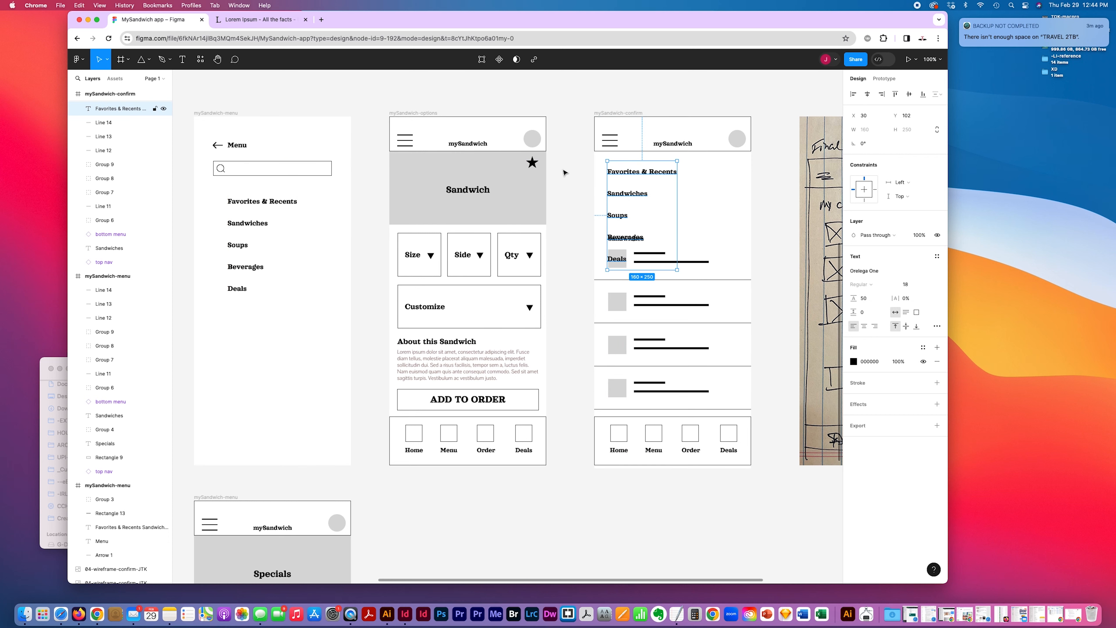
- Replace the copied category list text in the mySandwich-confirm frame with the heading "My Cart"
double_click(618, 229)
scroll(629, 232, "right", 5)
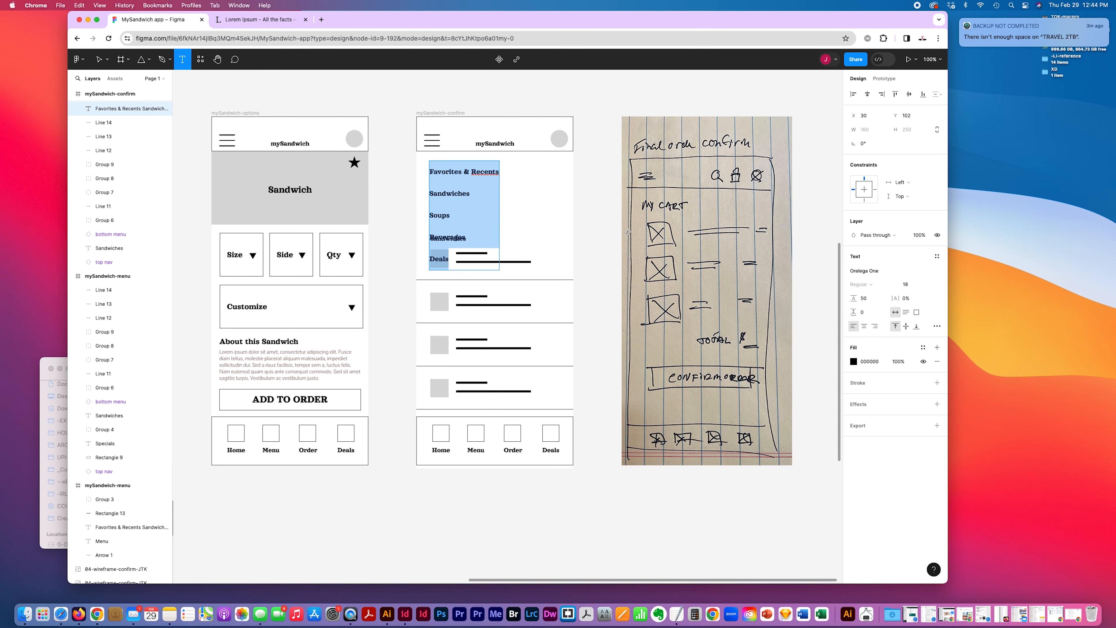
type("My Cart")
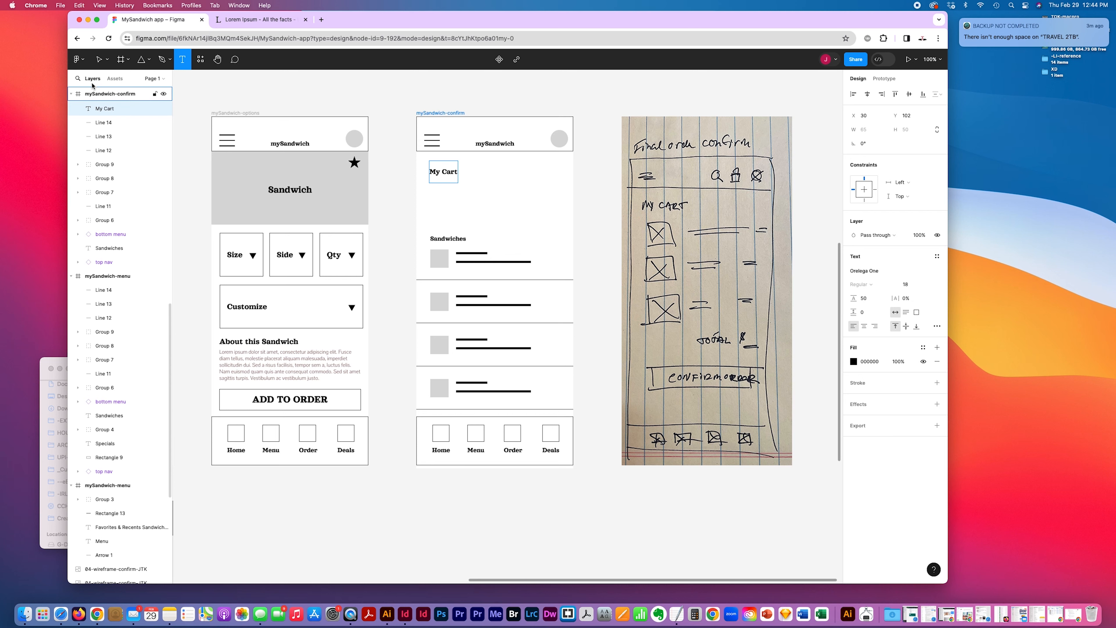
key("Escape")
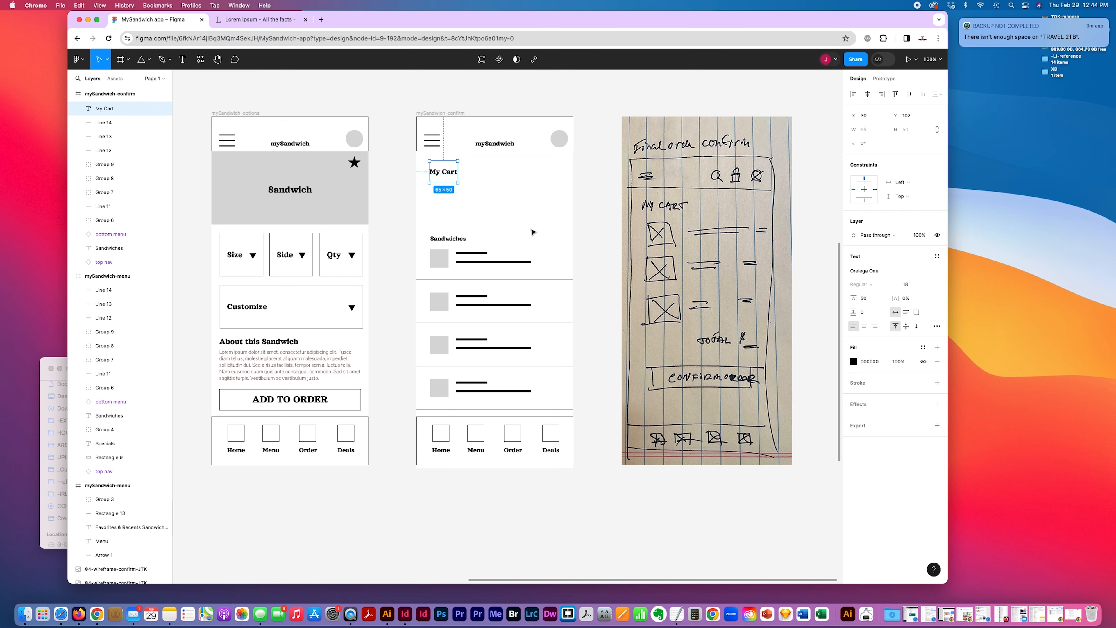
left_click(517, 208)
- Delete the Sandwiches heading above the item list in the mySandwich-confirm frame
scroll(517, 208, "left", 5)
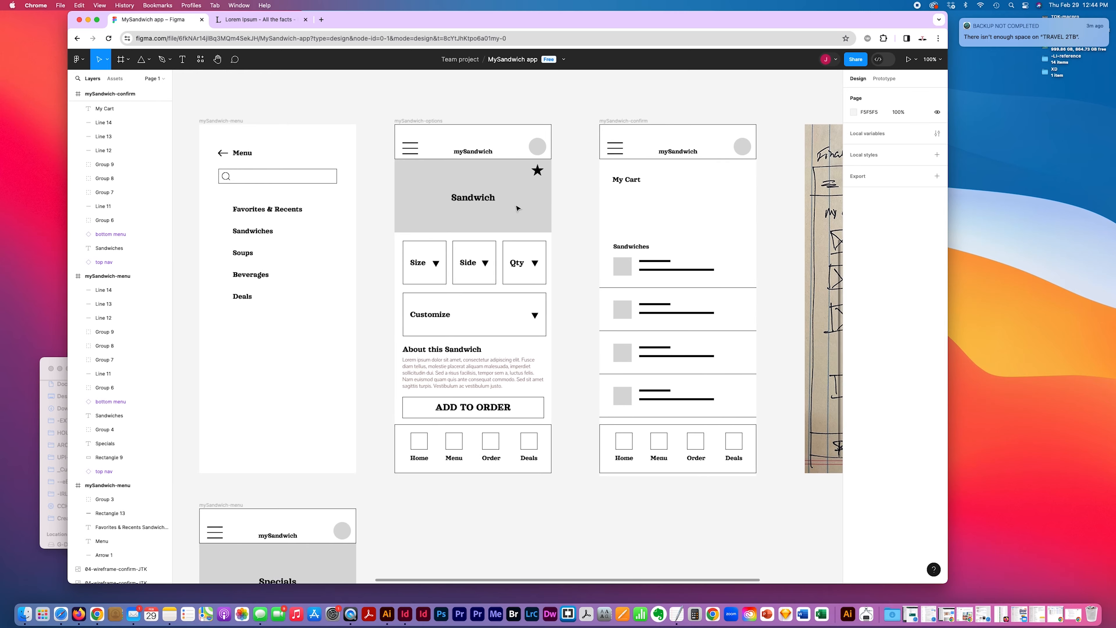
scroll(517, 208, "right", 5)
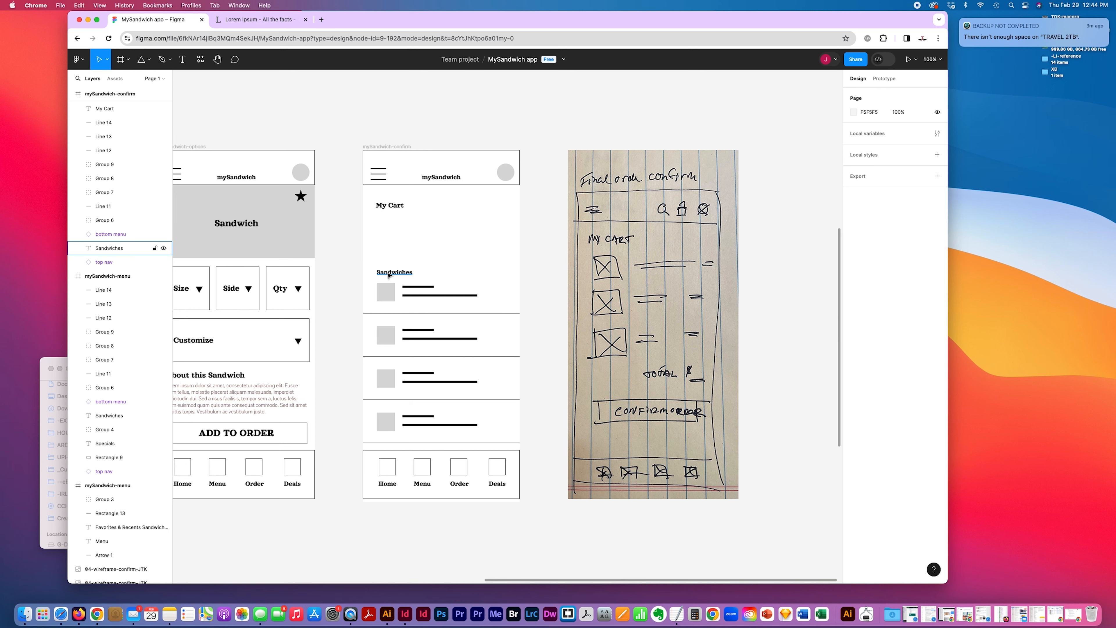
left_click(388, 273)
key("Delete")
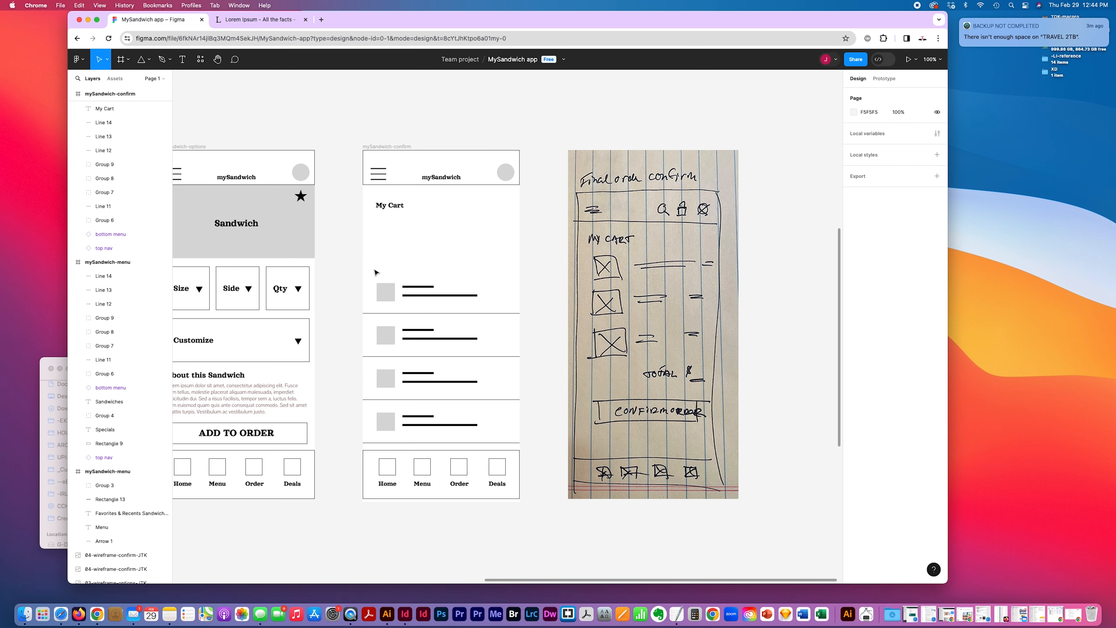
- Compare the item list in the mySandwich-confirm frame with the neighbouring frames and the order confirm sketch
left_click(386, 288)
scroll(532, 311, "down", 1)
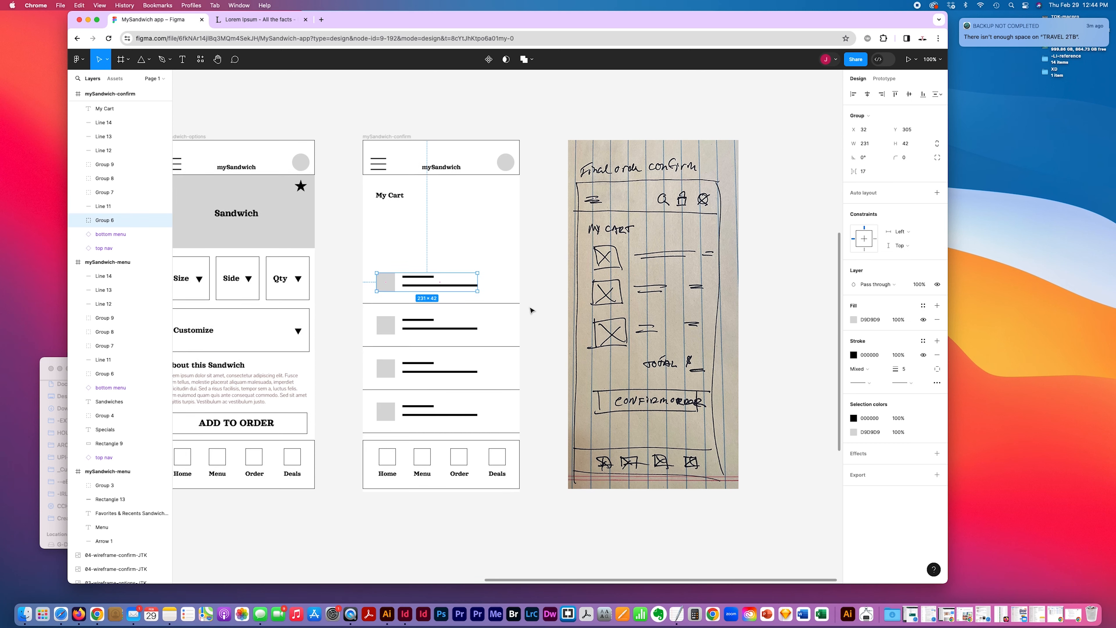
scroll(531, 310, "down", 2)
mouse_move(352, 215)
left_mouse_down()
mouse_move(391, 242)
mouse_move(535, 275)
left_mouse_up()
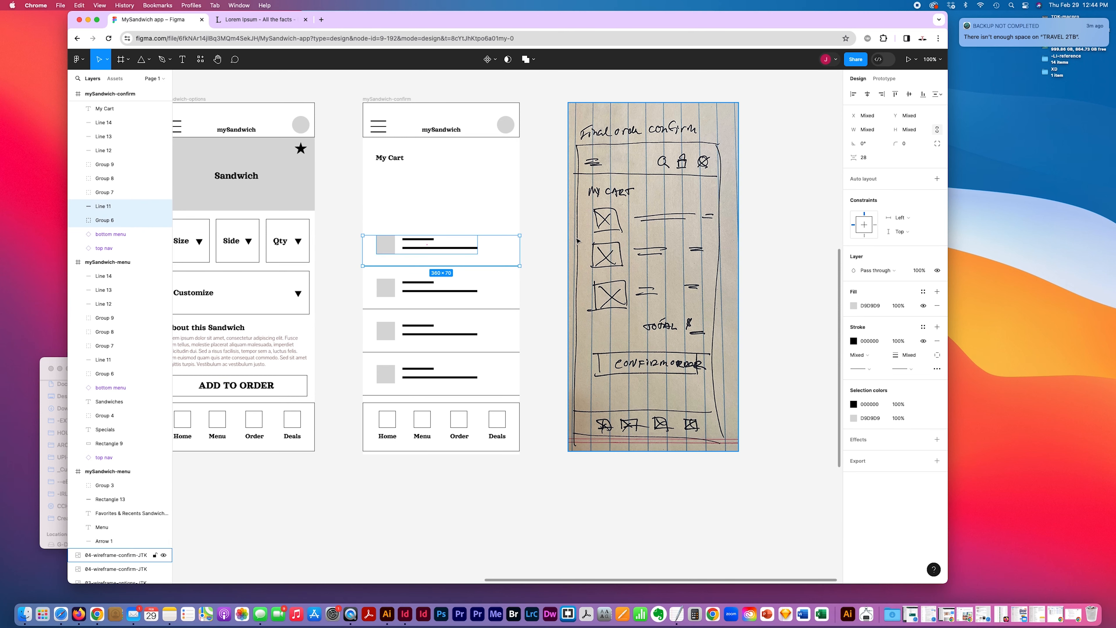
scroll(360, 319, "left", 5)
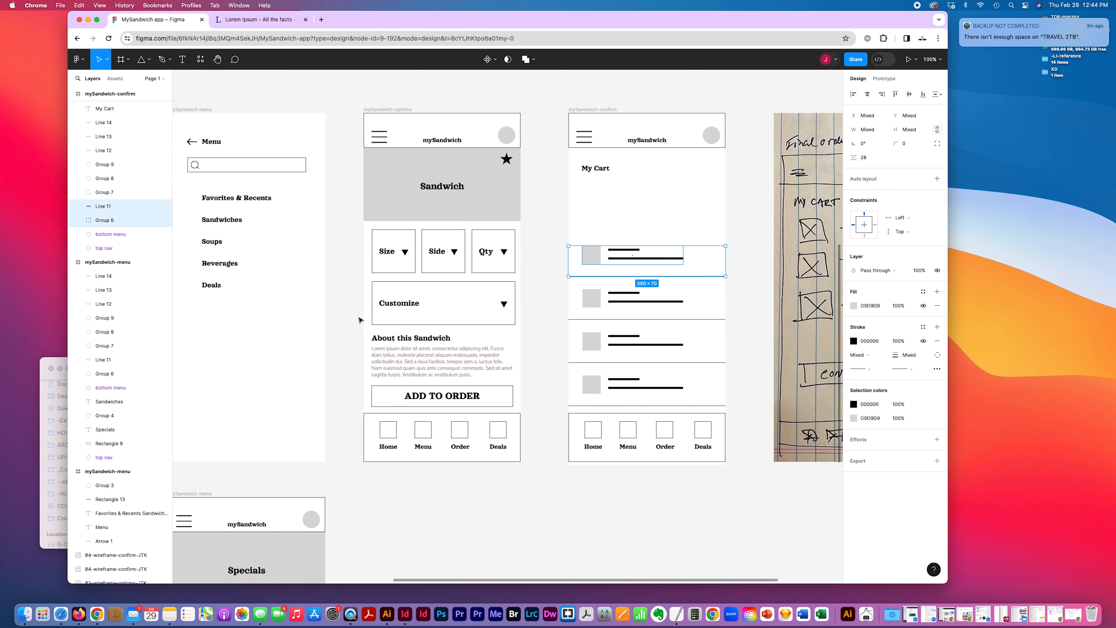
scroll(360, 320, "left", 5)
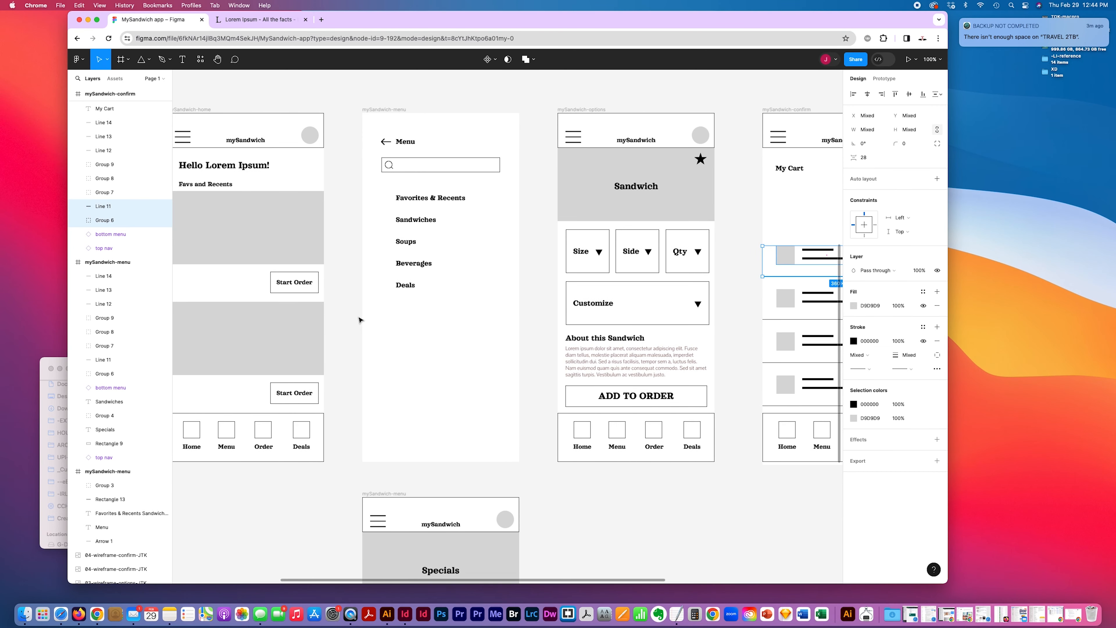
scroll(374, 320, "right", 7)
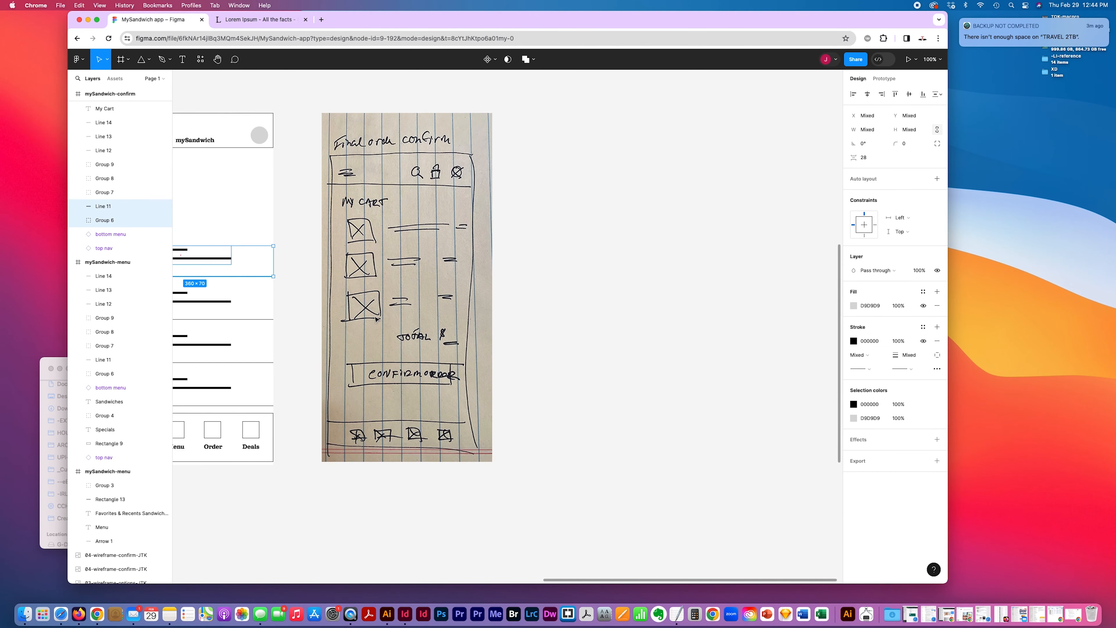
scroll(376, 319, "right", 5)
scroll(396, 264, "up", 3)
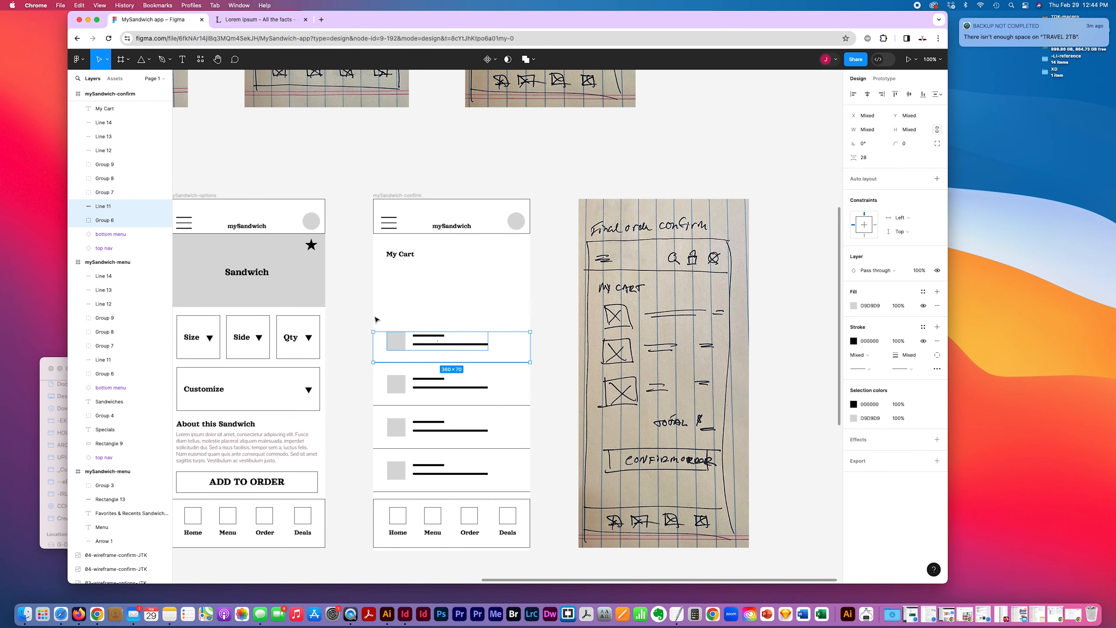
scroll(439, 198, "down", 5)
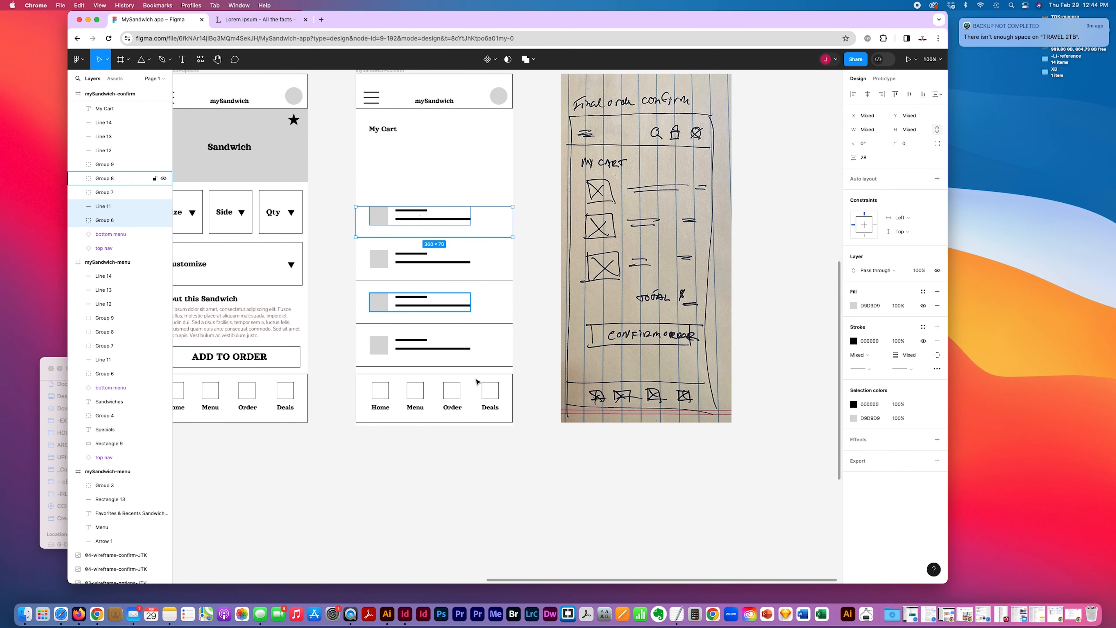
- Move the four item rows and their divider lines up to just below the My Cart heading in the mySandwich-confirm frame
left_click_drag(345, 198, 530, 372)
left_click_drag(421, 341, 417, 275)
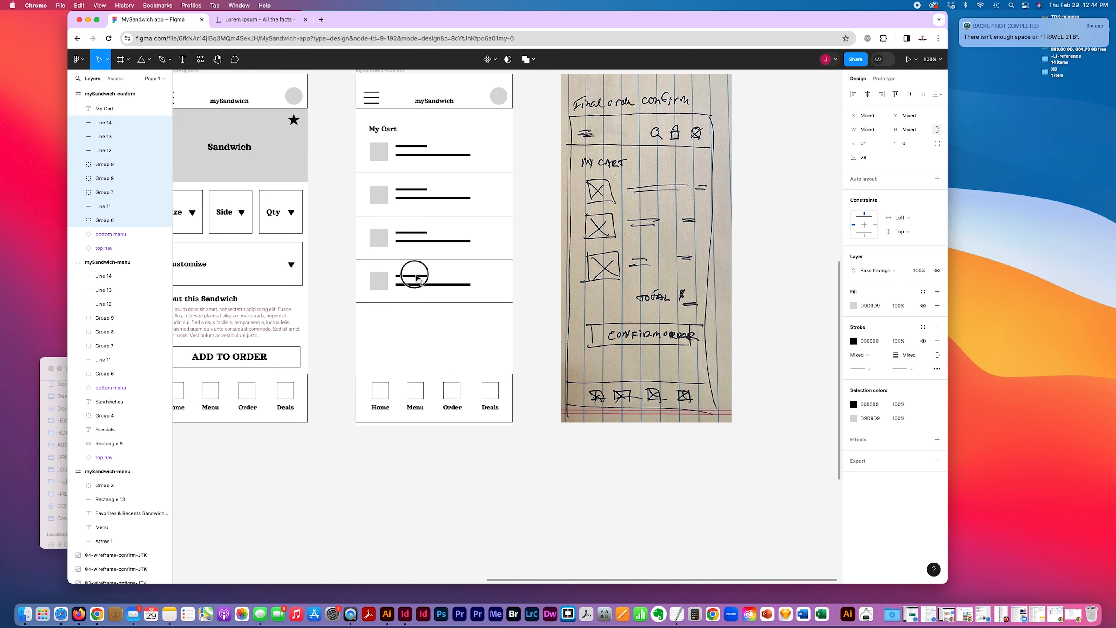
left_click(467, 334)
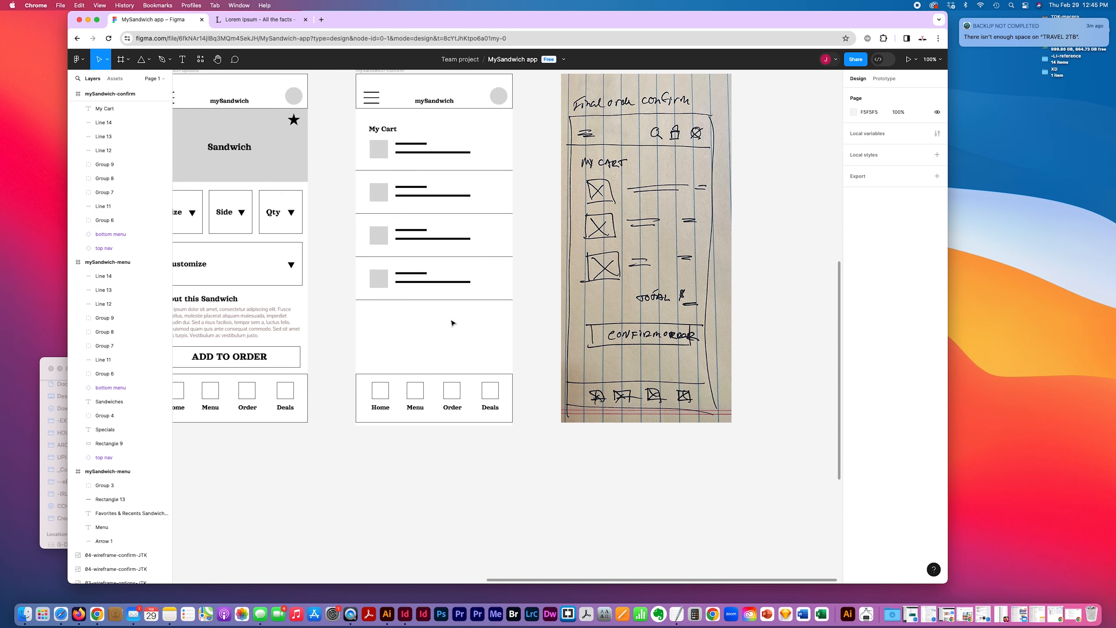
left_click_drag(344, 269, 485, 303)
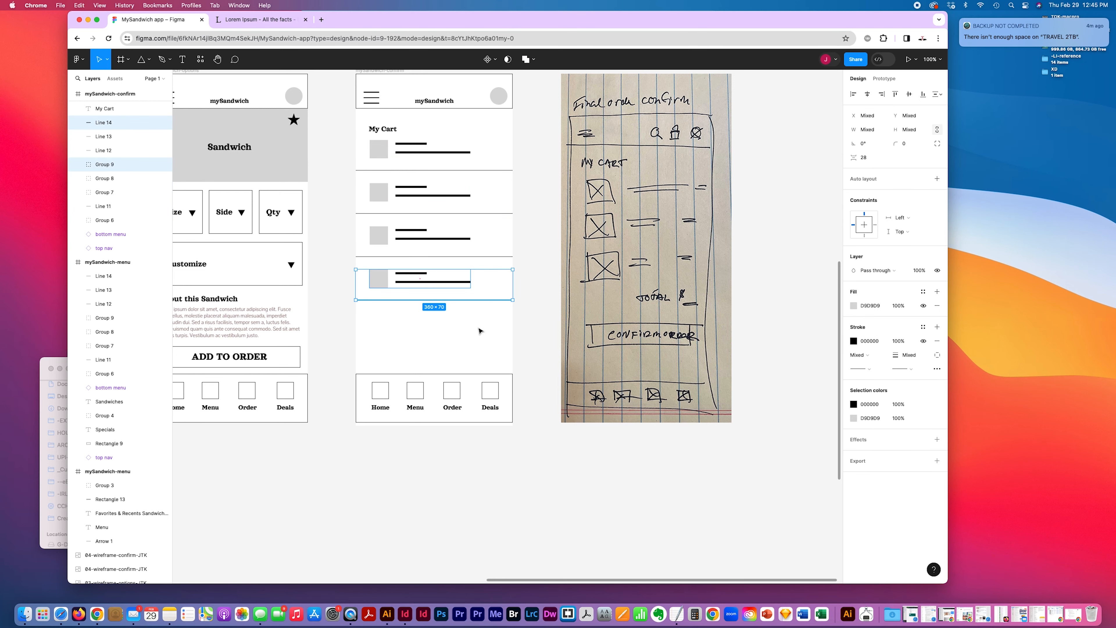
left_click(519, 336)
- Shift all four cart item rows and their divider lines slightly down, placing the first item group at X 32, Y 163
scroll(541, 335, "up", 4)
scroll(541, 334, "left", 3)
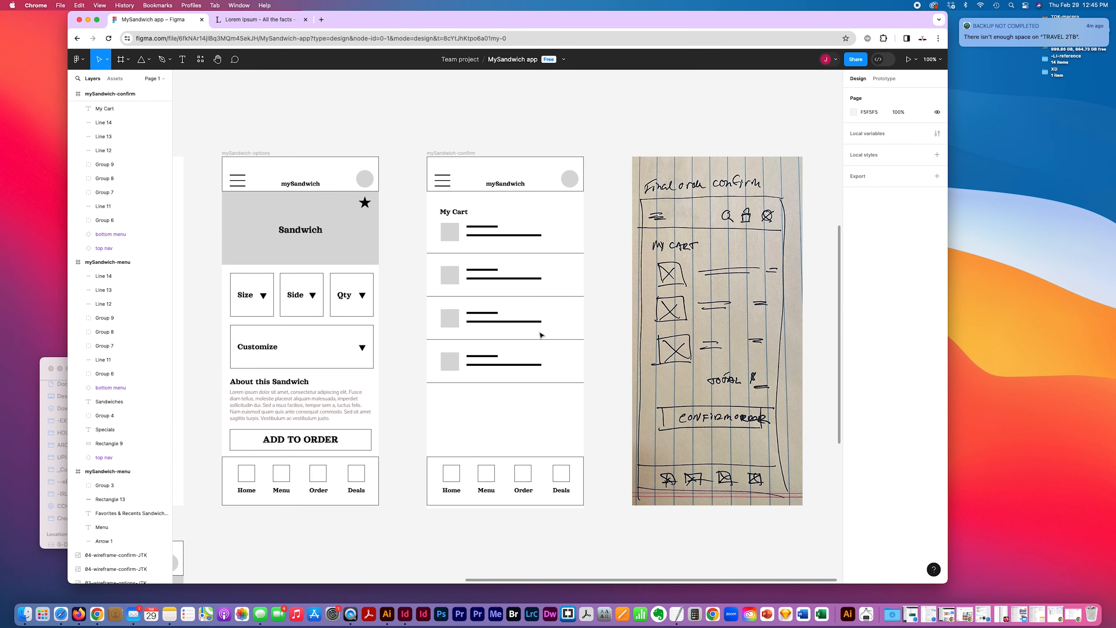
left_click_drag(425, 228, 558, 389)
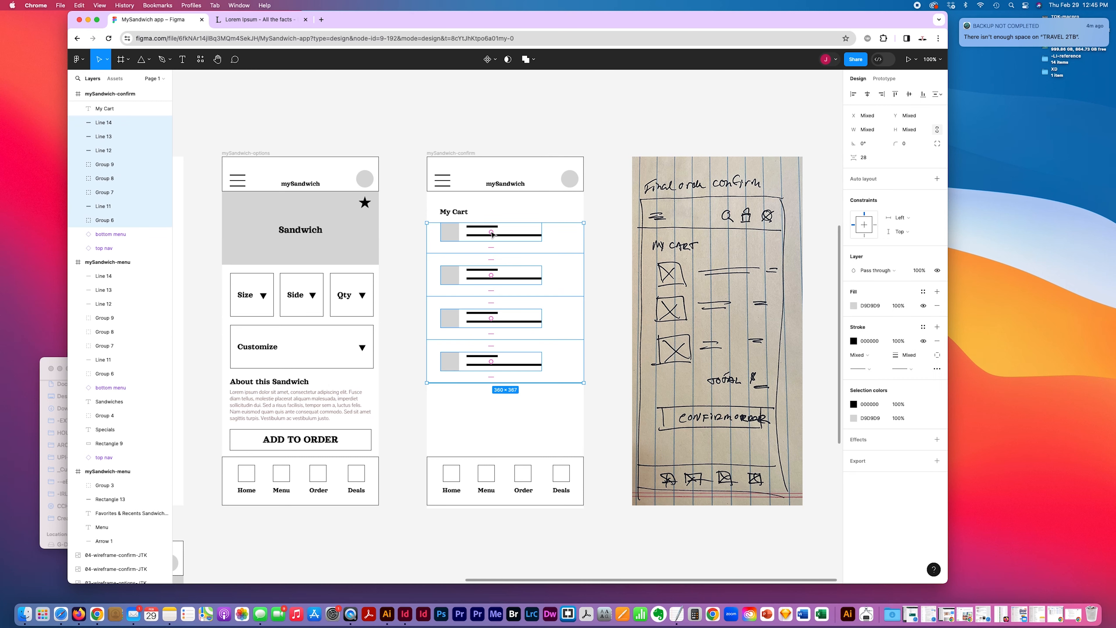
left_click_drag(470, 231, 457, 237)
left_click(514, 423)
scroll(514, 422, "right", 3)
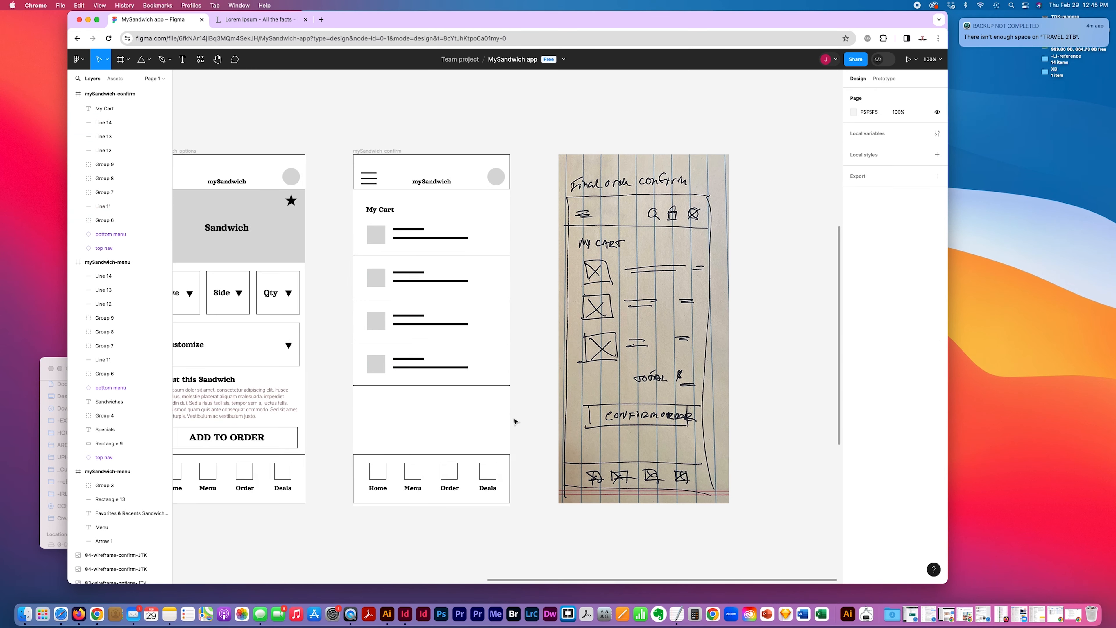
scroll(514, 422, "down", 2)
scroll(515, 421, "up", 1)
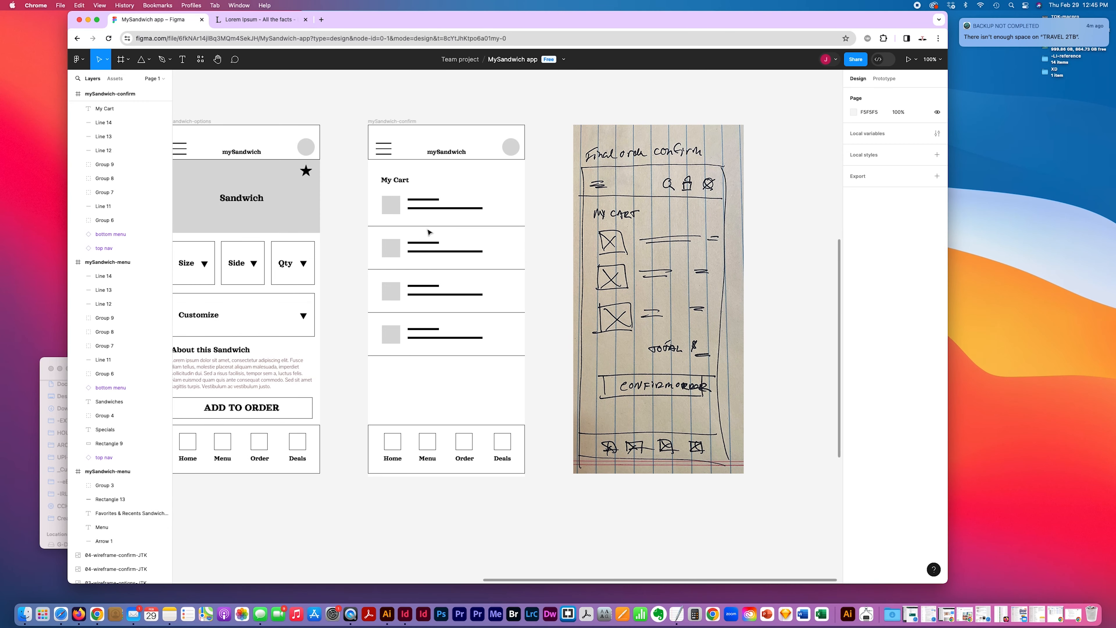
- Check how the item groups and divider lines of the mySandwich-confirm and mySandwich-menu frames are named in the layer list
left_click(437, 211)
scroll(437, 211, "right", 1)
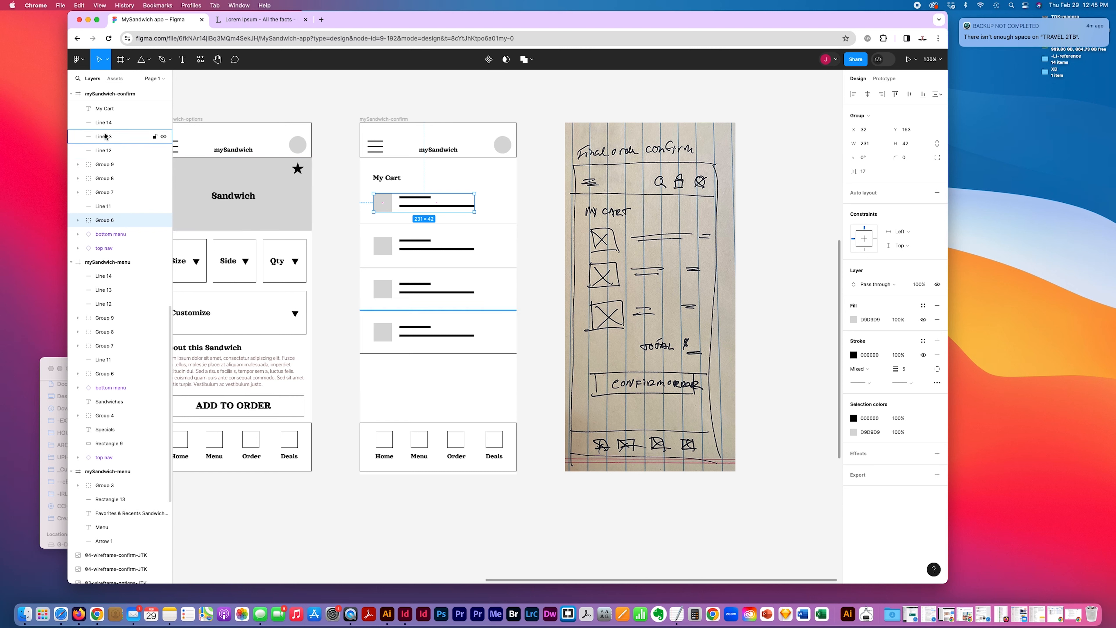
left_click(106, 124)
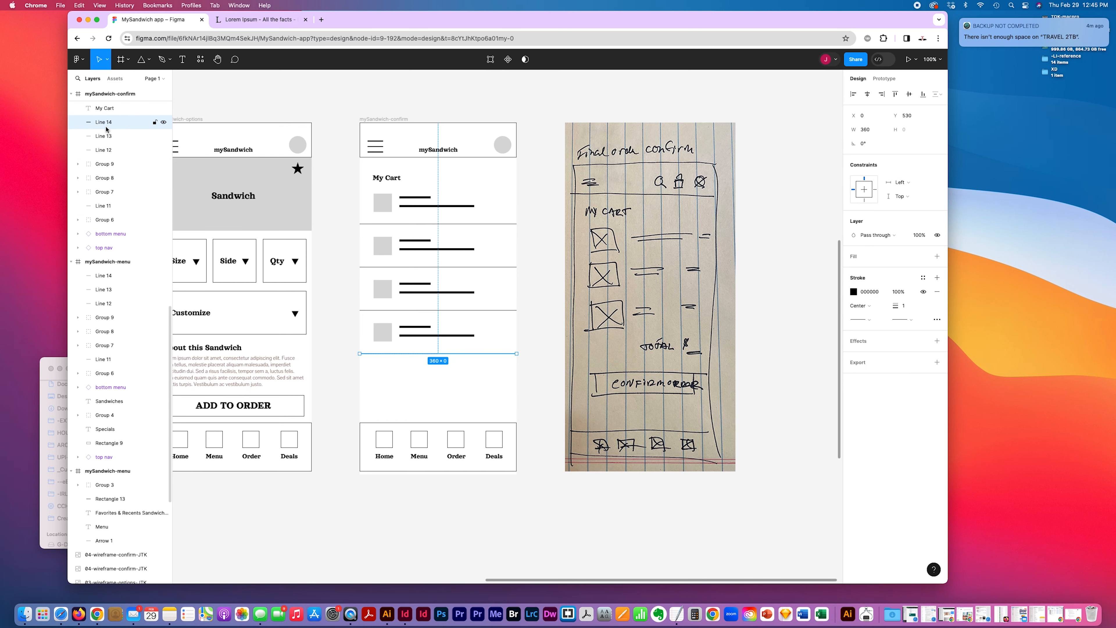
scroll(118, 176, "down", 10)
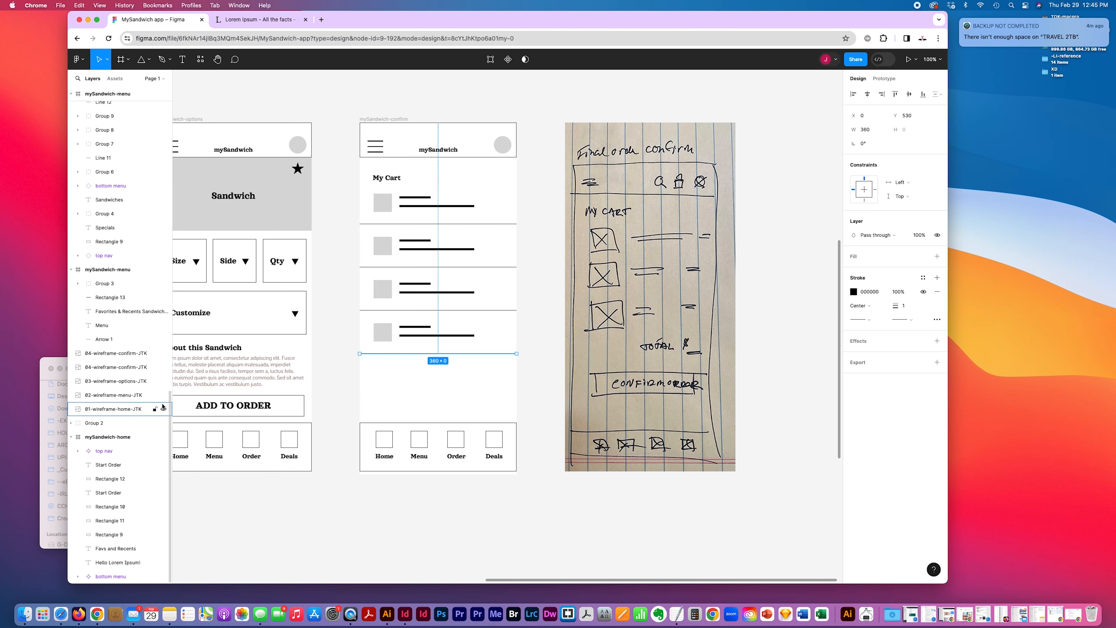
scroll(173, 407, "up", 2)
scroll(141, 398, "up", 3)
scroll(361, 386, "down", 9)
scroll(362, 386, "left", 15)
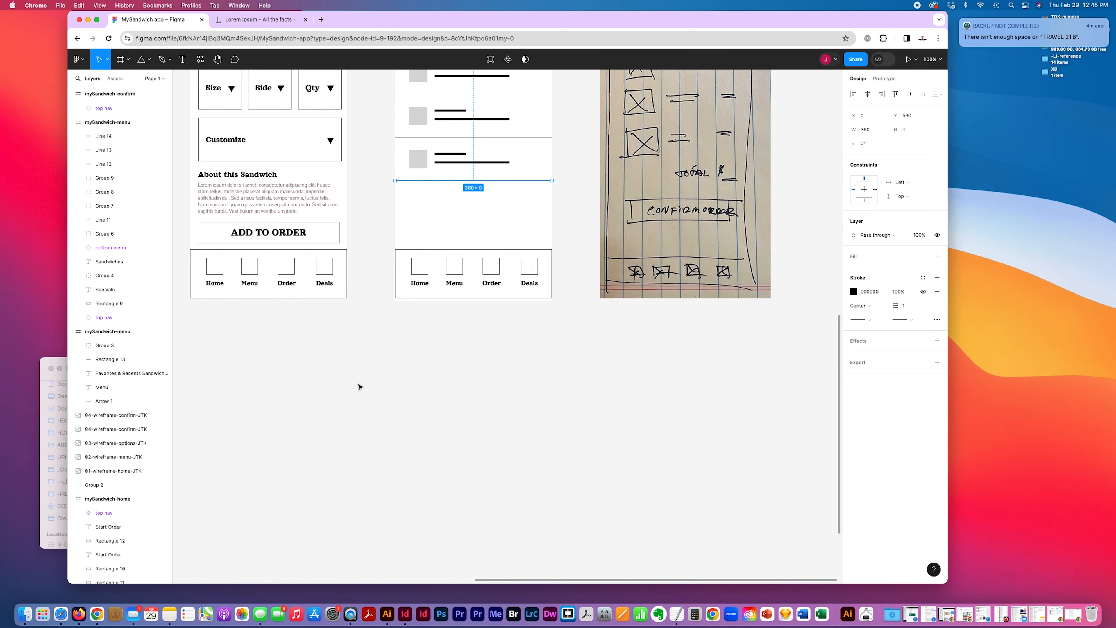
scroll(360, 387, "down", 7)
scroll(360, 387, "left", 2)
- Rename the first item group under Sandwiches in the mySandwich-menu frame as "line item-1" and copy that name
left_click(430, 308)
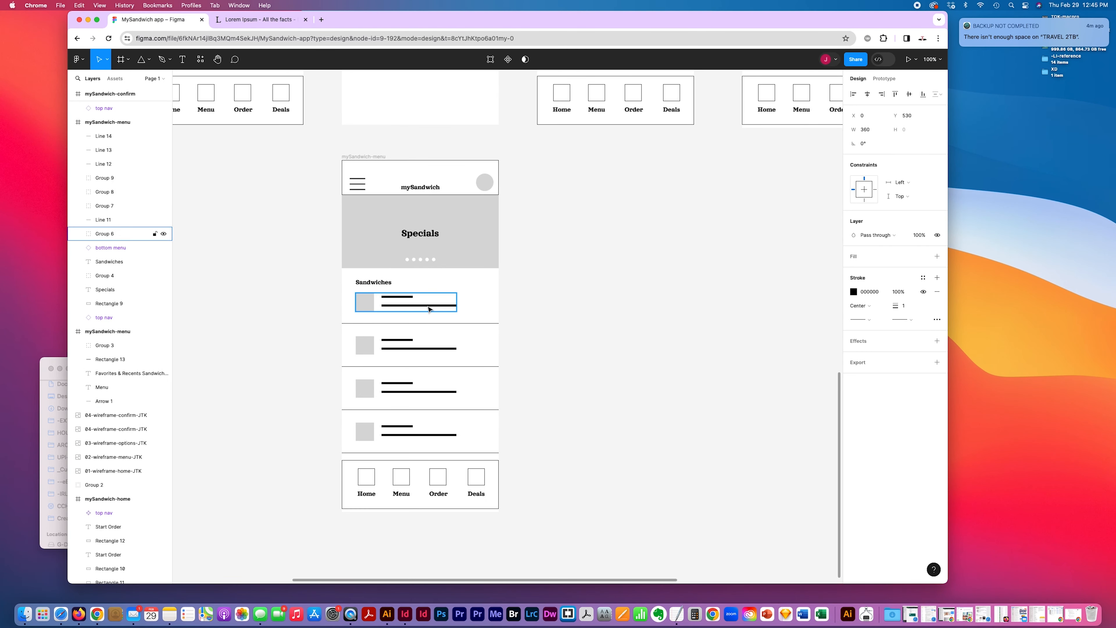
double_click(115, 237)
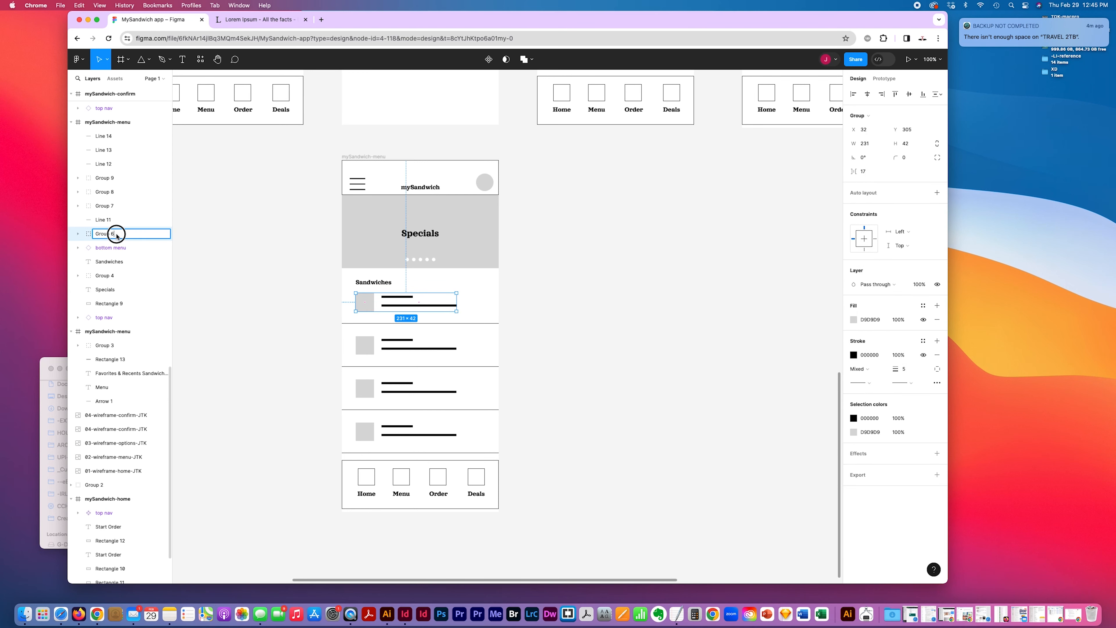
left_click_drag(116, 238, 90, 236)
type("line item-1")
key("super+a")
key("super+c")
- Rename the second item group in the mySandwich-menu frame as "line item-2", reusing the copied name
left_click(419, 350)
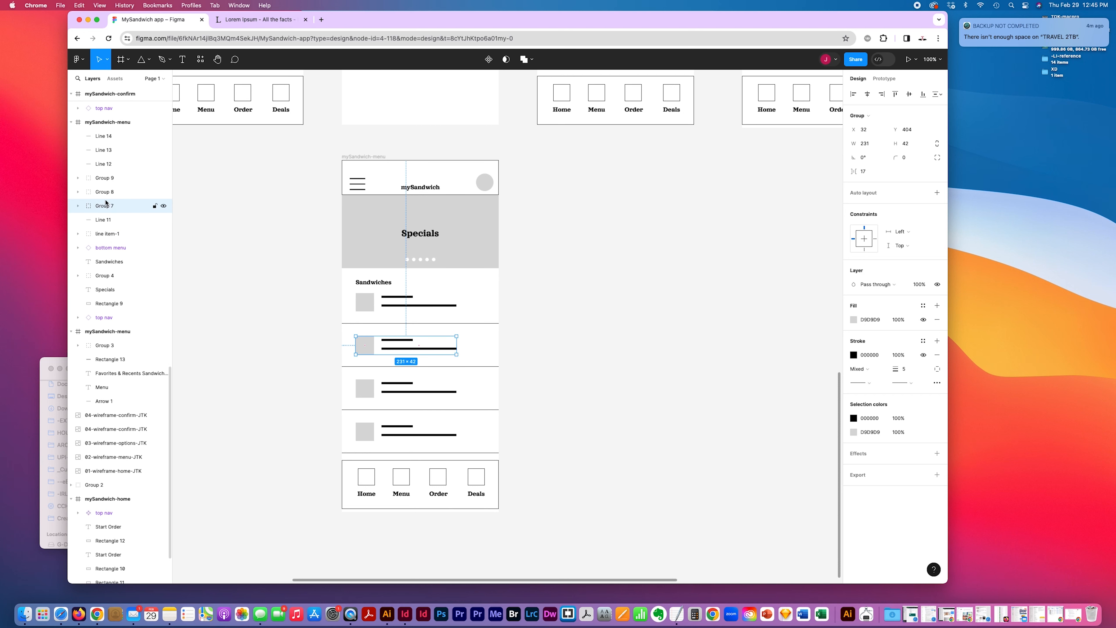
double_click(105, 206)
key("super+v")
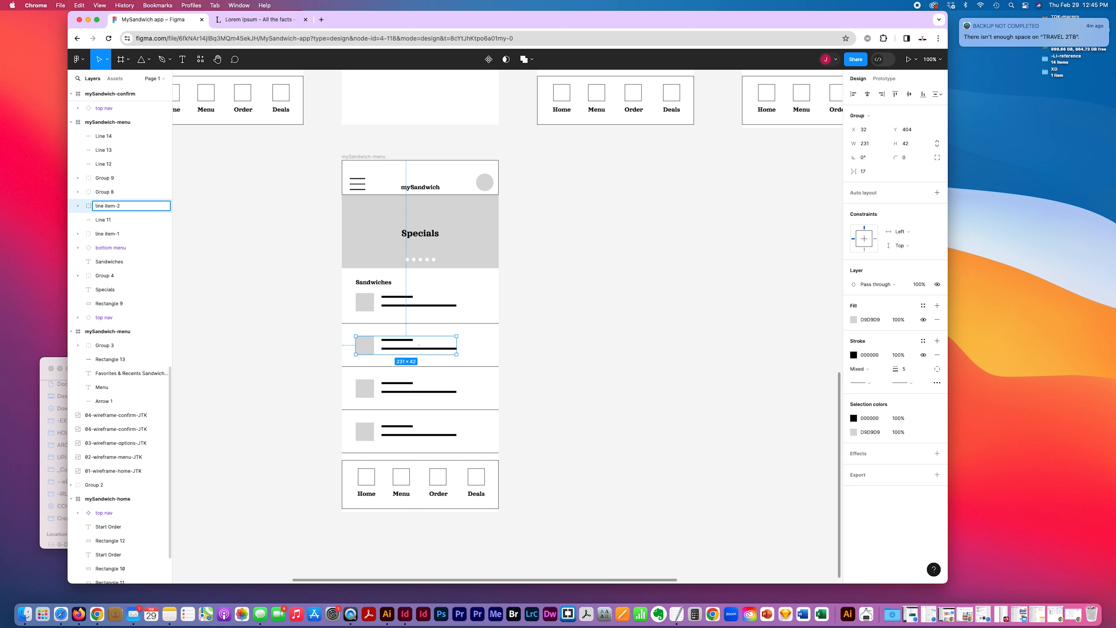
key("Return")
- Rename the third item group in the mySandwich-menu frame as "line item-3", reusing the copied name
left_click(406, 396)
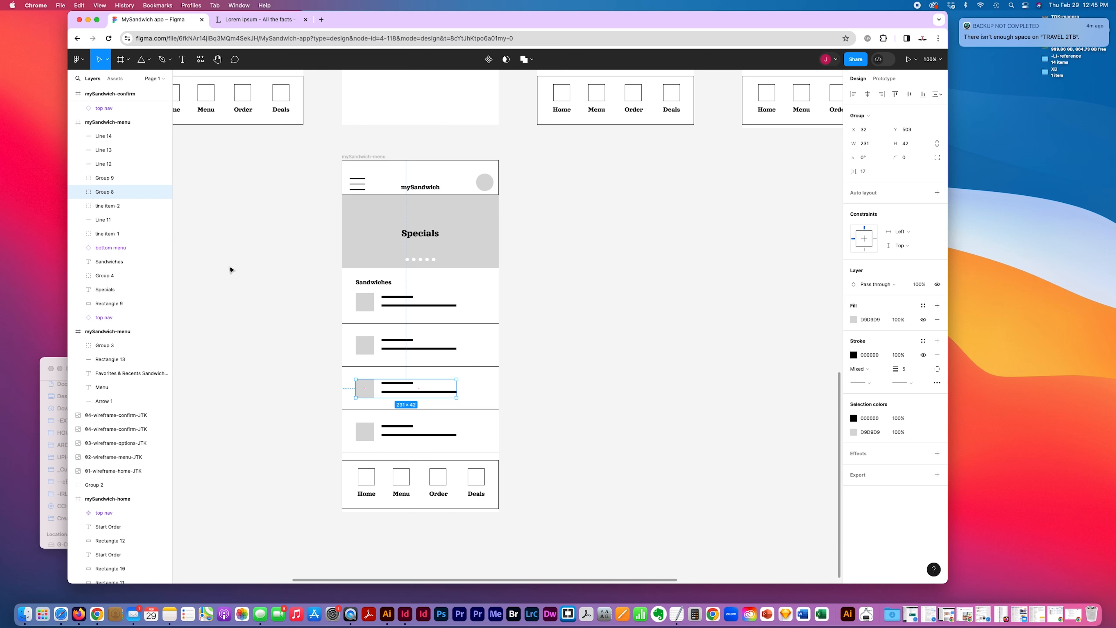
key("super+r")
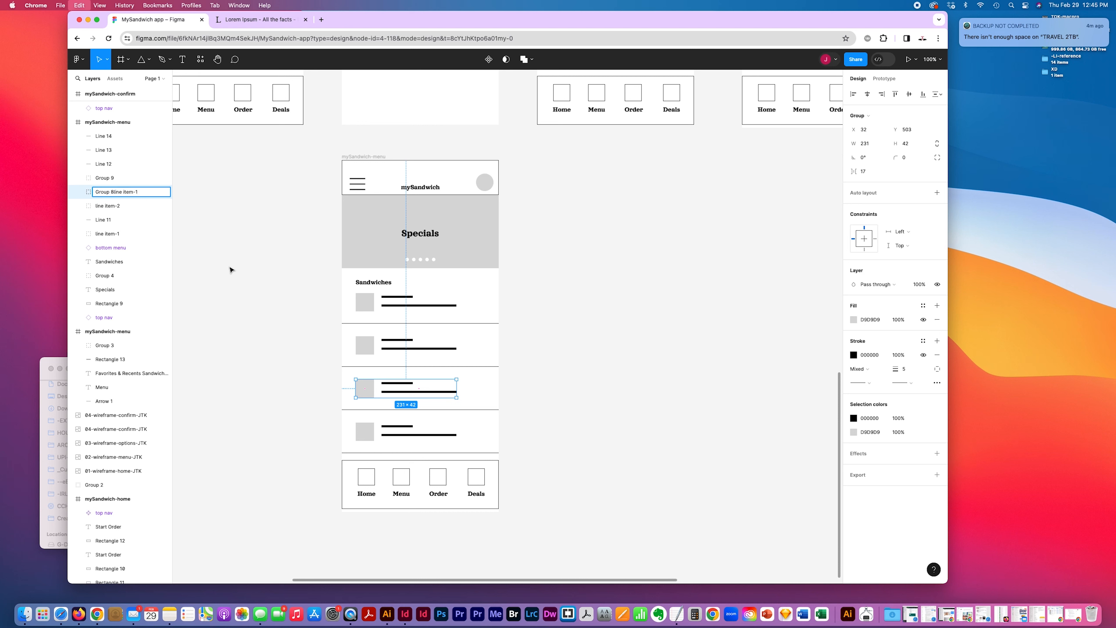
key("super+a")
key("super+v")
type("3")
key("Return")
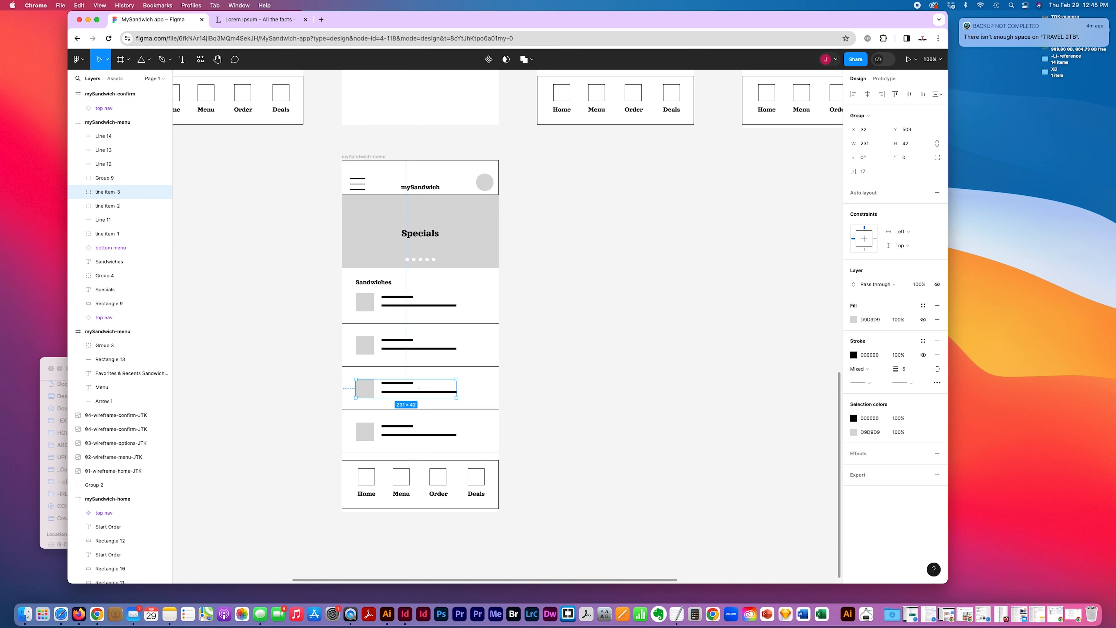
key("Escape")
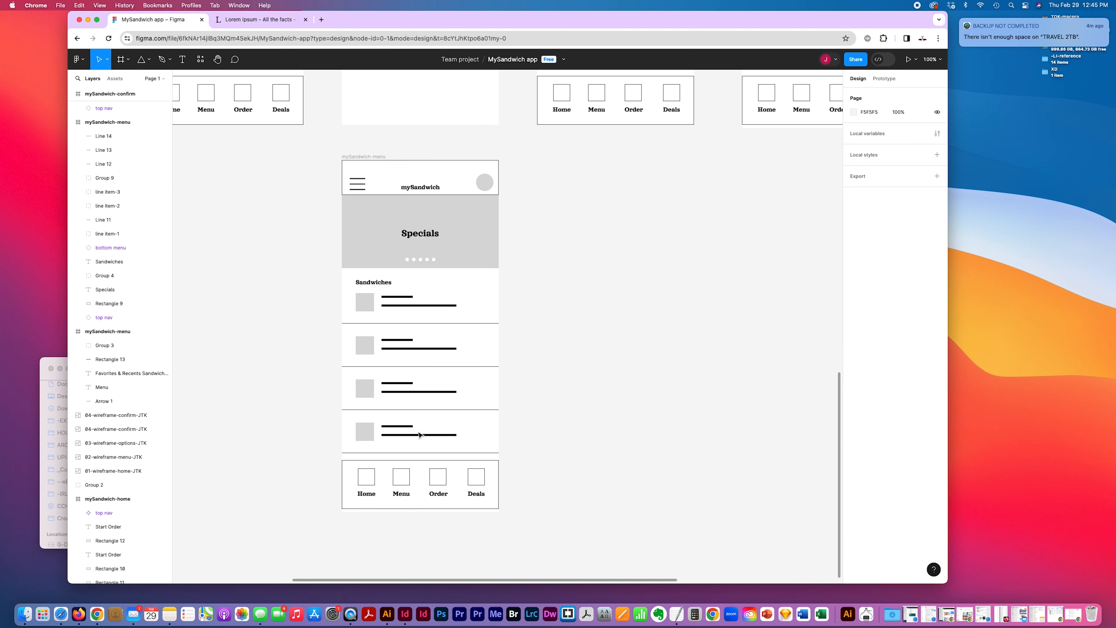
- Rename the fourth item group in the mySandwich-menu frame as "line item-4"
left_click(397, 429)
key("super+r")
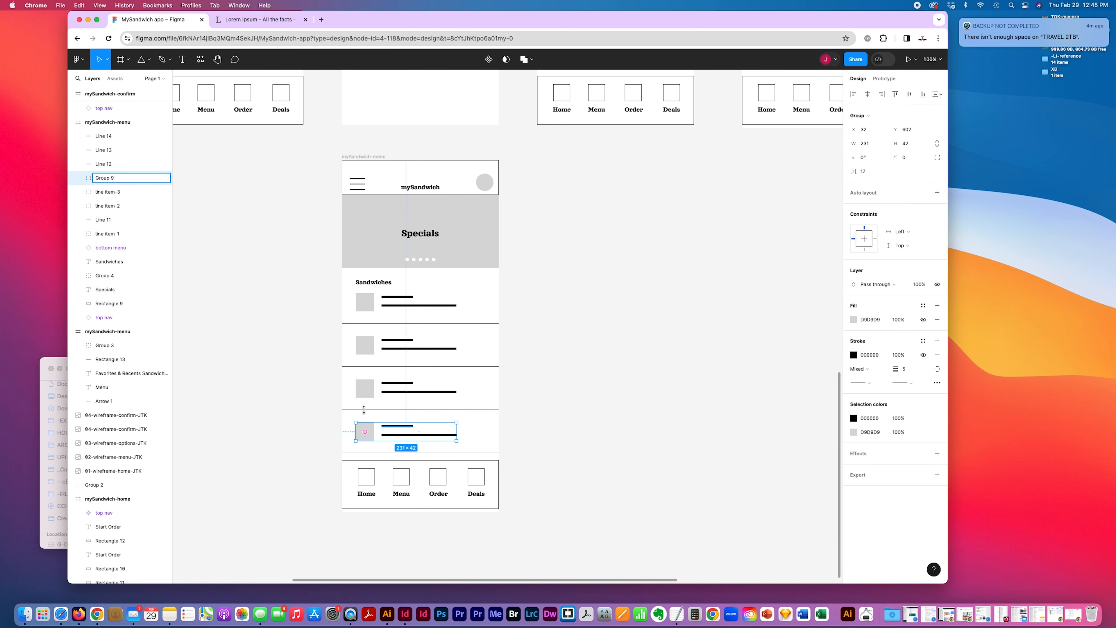
type("line item-1")
key("Return")
scroll(508, 326, "left", 5)
scroll(508, 326, "up", 3)
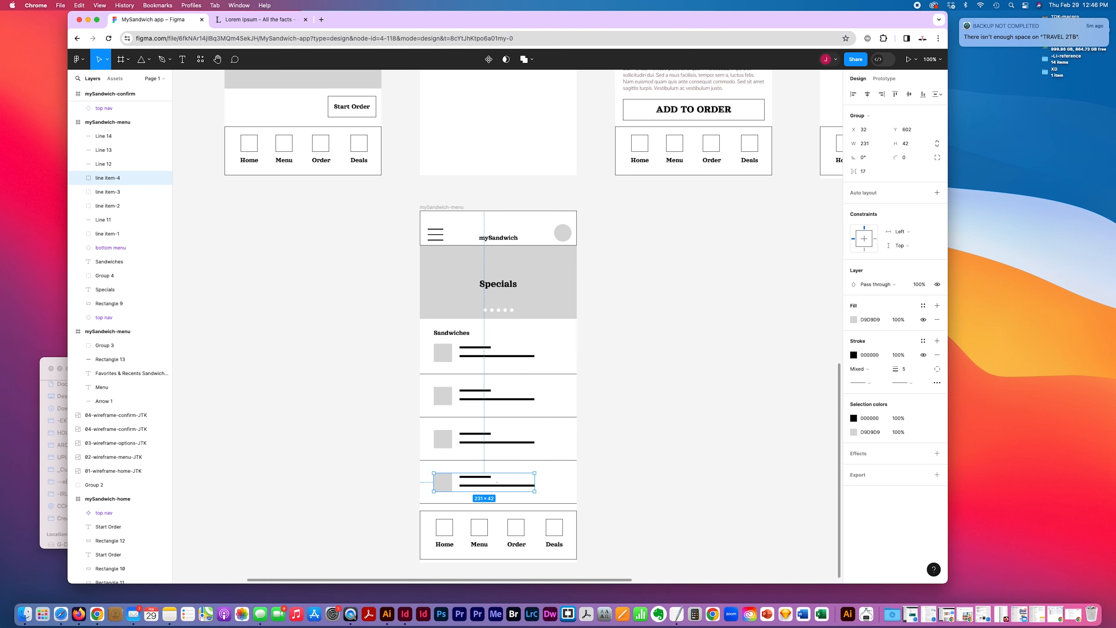
- Rename the first item group below My Cart in the mySandwich-confirm frame as "line item-1"
left_click(416, 428)
scroll(416, 428, "right", 8)
scroll(417, 428, "down", 2)
scroll(416, 428, "up", 7)
scroll(416, 428, "right", 5)
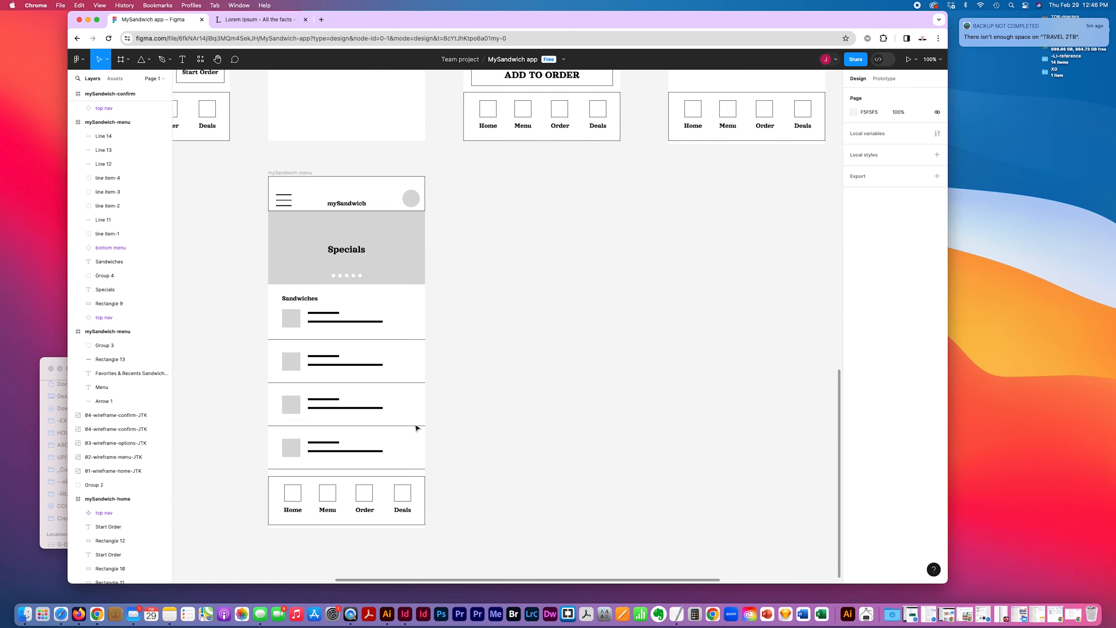
scroll(417, 428, "up", 4)
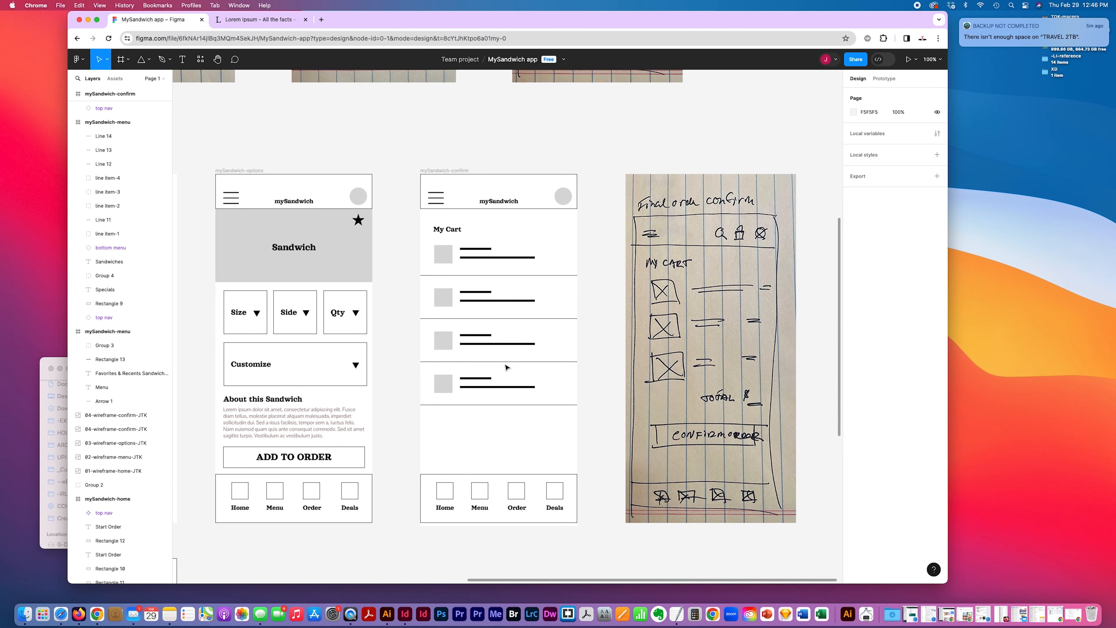
scroll(416, 428, "left", 1)
left_click(494, 263)
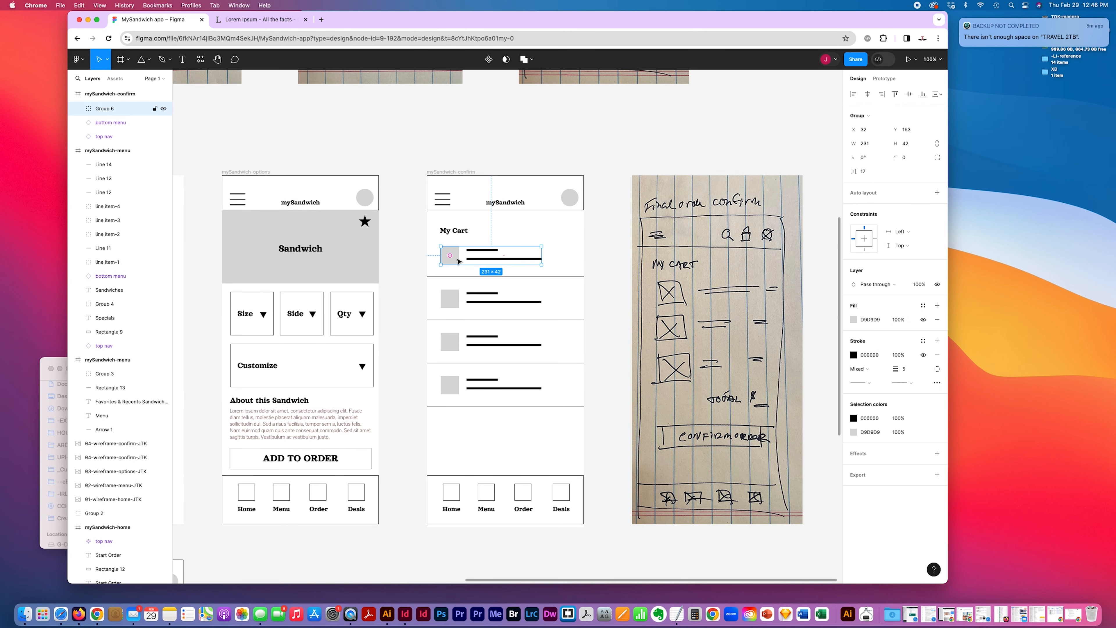
scroll(272, 301, "left", 3)
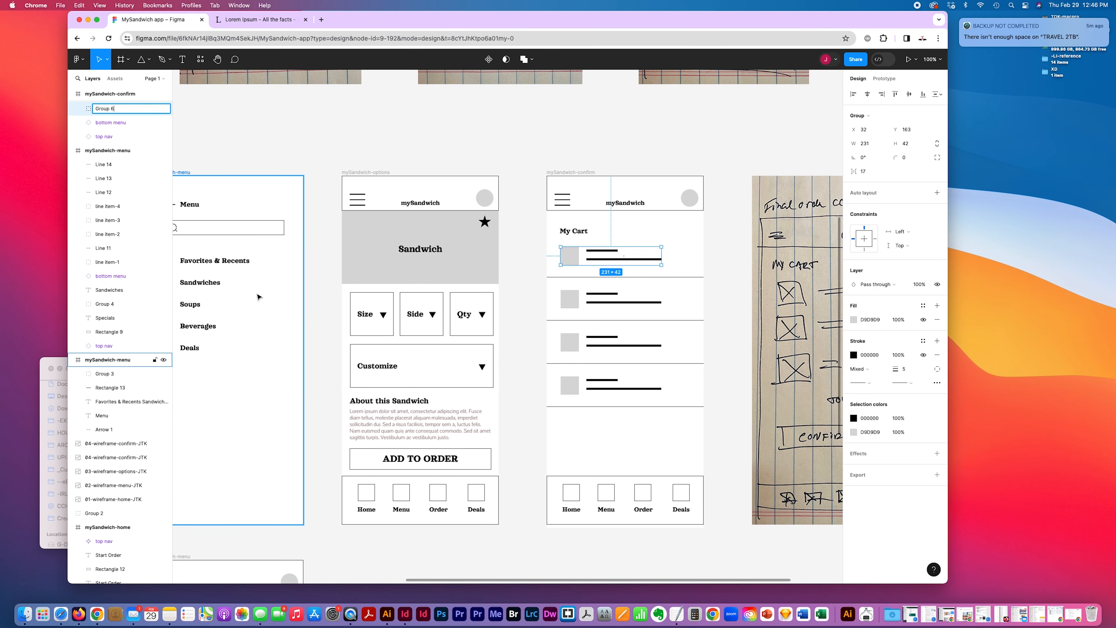
key("Return")
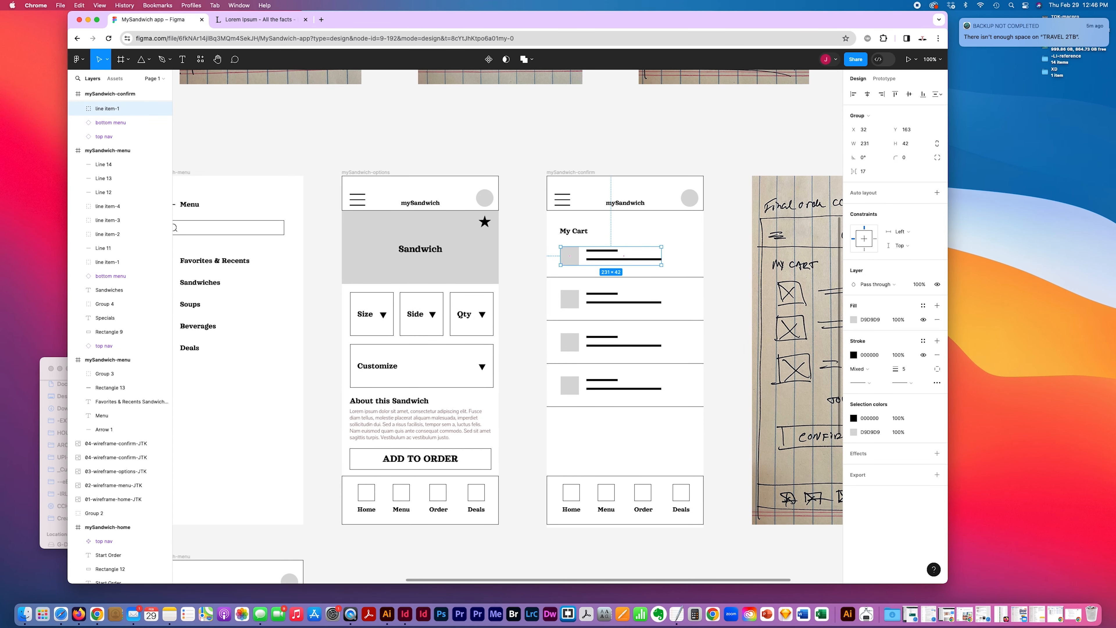
- Rename the second item group below My Cart in the mySandwich-confirm frame as "line item-2", reusing the copied name
left_click(611, 305)
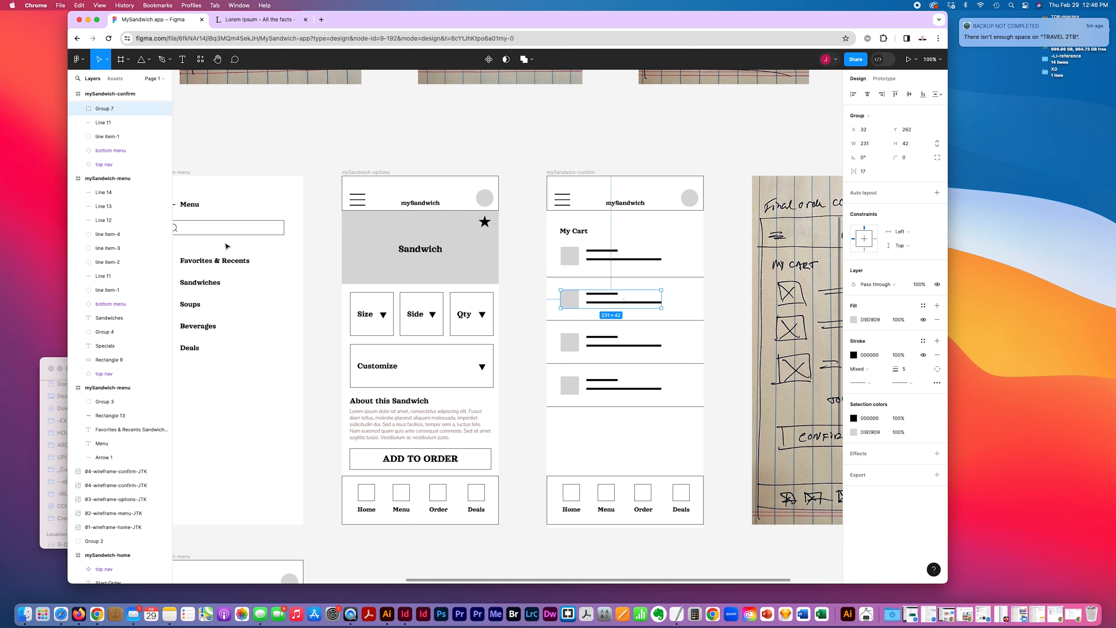
key("super+r")
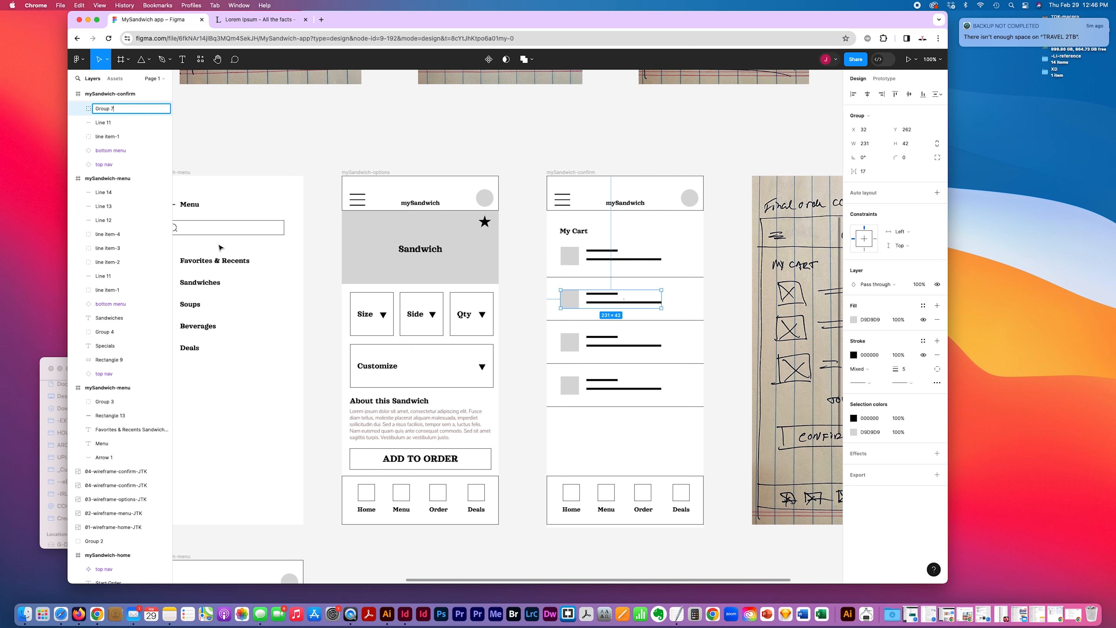
key("super+v")
key("Return")
- Rename the third item group below My Cart in the mySandwich-confirm frame as "line item-3"
left_click(610, 342)
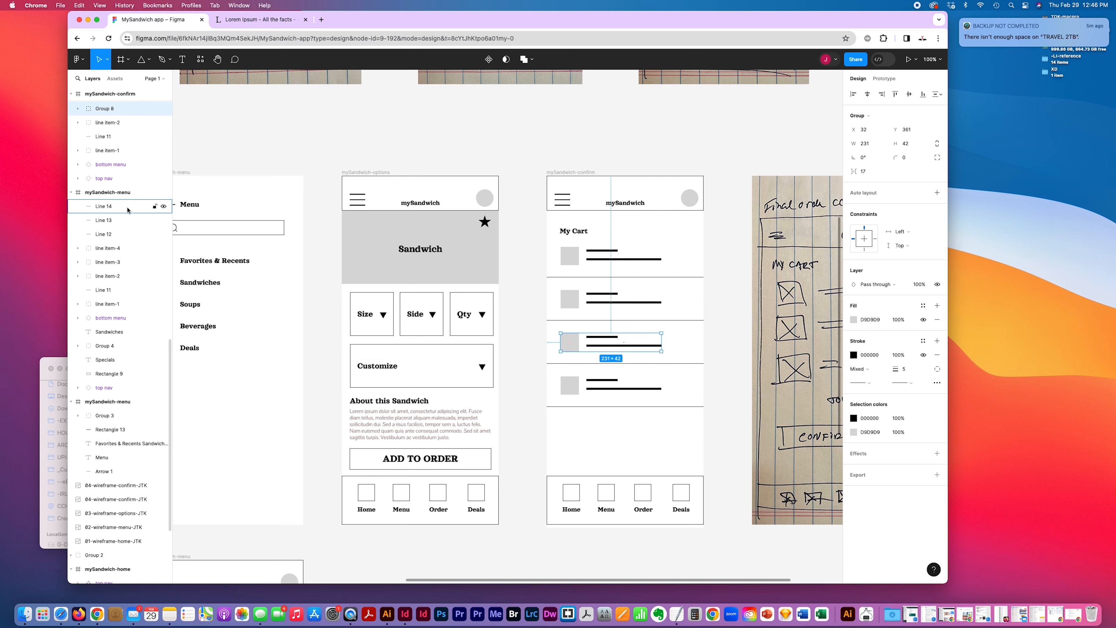
key("super+r")
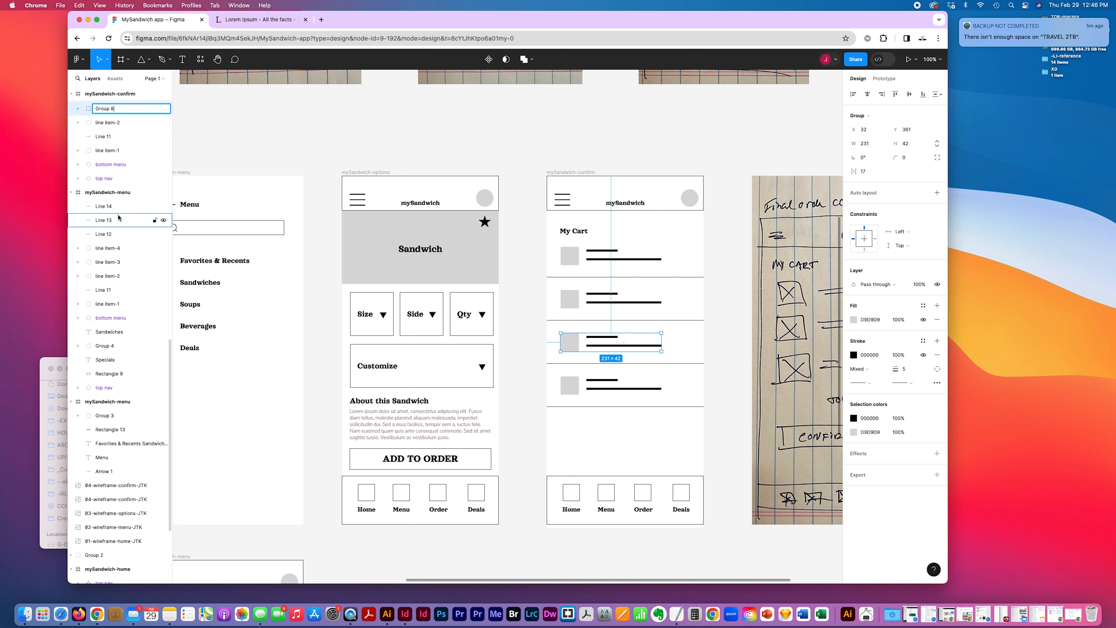
type("line item-1")
key("Return")
left_click(542, 374)
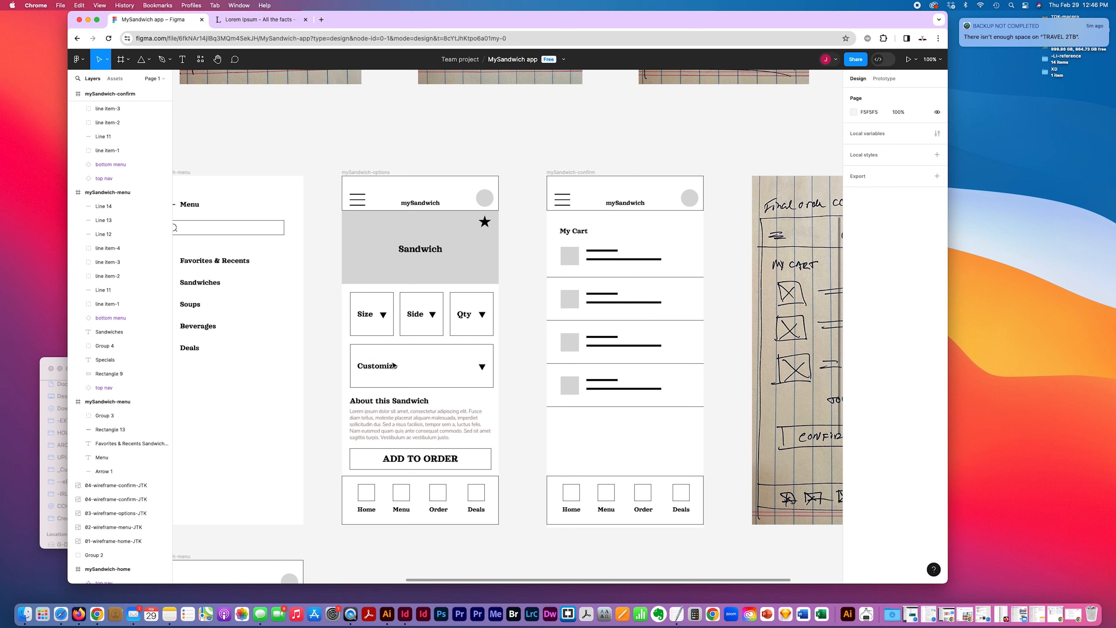
- Rename the fourth item group below My Cart in the mySandwich-confirm frame as "line item-4"
left_click(581, 382)
key("super+g")
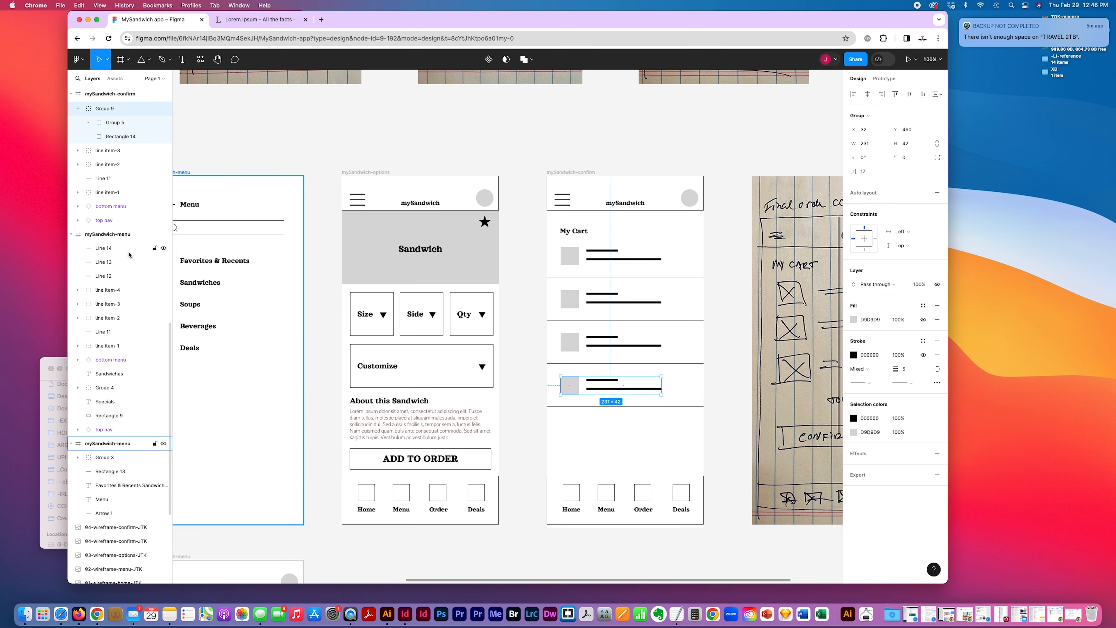
key("super+r")
type("line item-4")
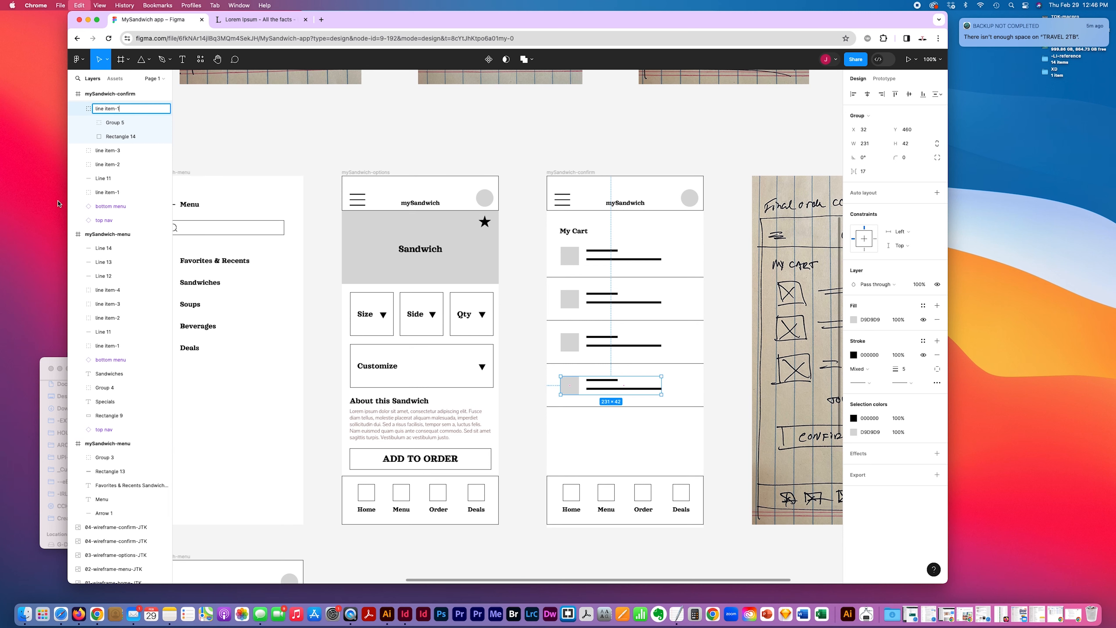
key("Return")
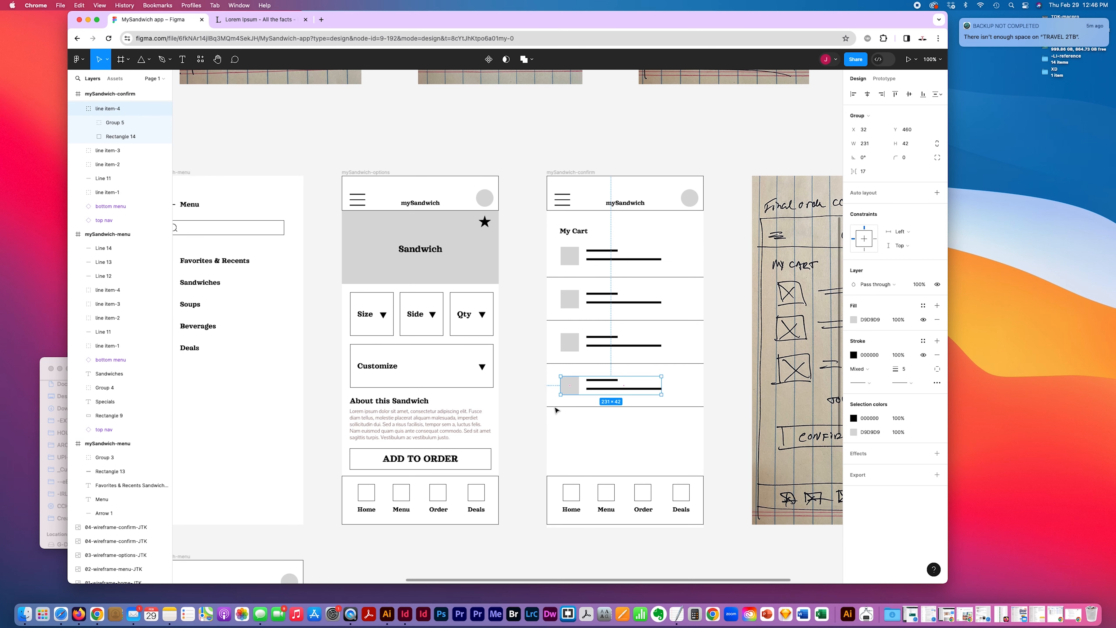
left_click(595, 437)
- Expand the line item-2, line item-3 and line item-4 layers of mySandwich-confirm, including the nested groups that hold their lines
scroll(597, 440, "right", 5)
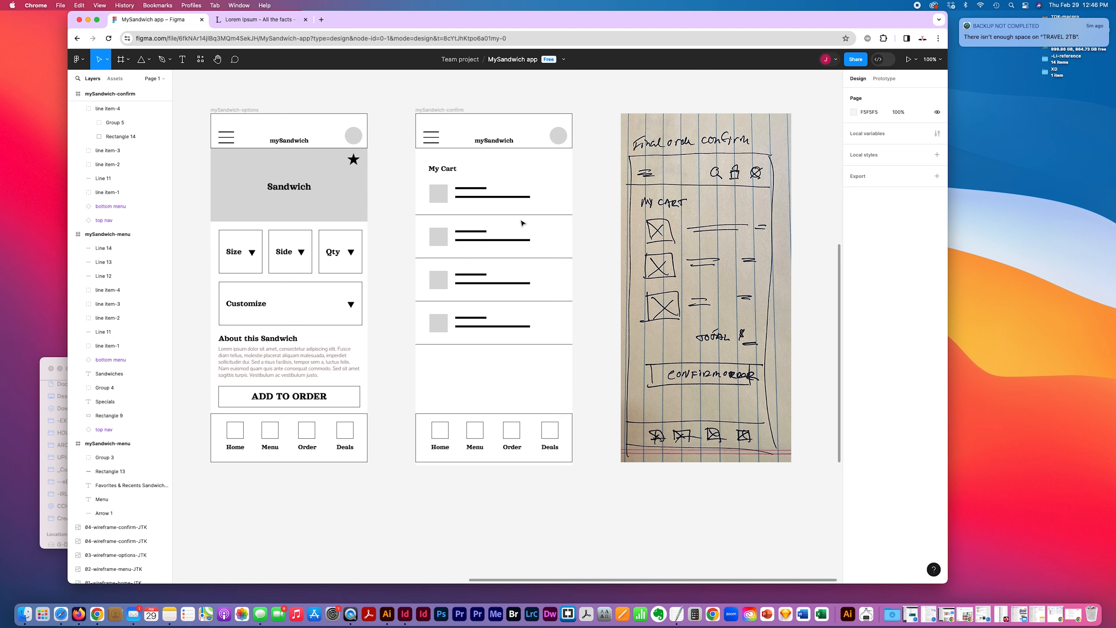
left_click(519, 242)
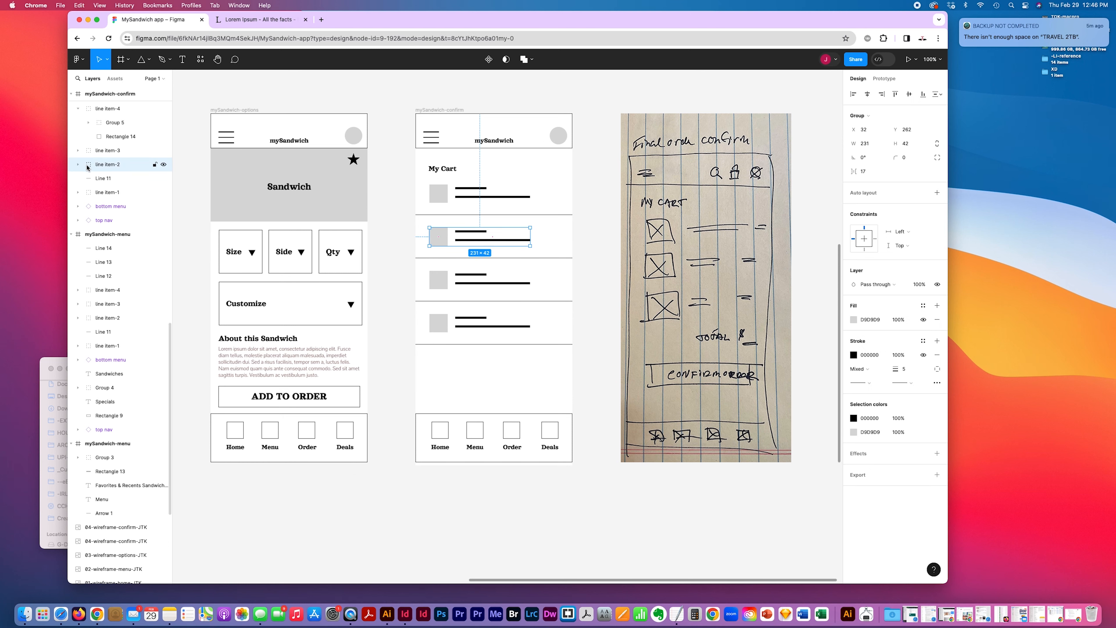
left_click(78, 164)
left_click(78, 150)
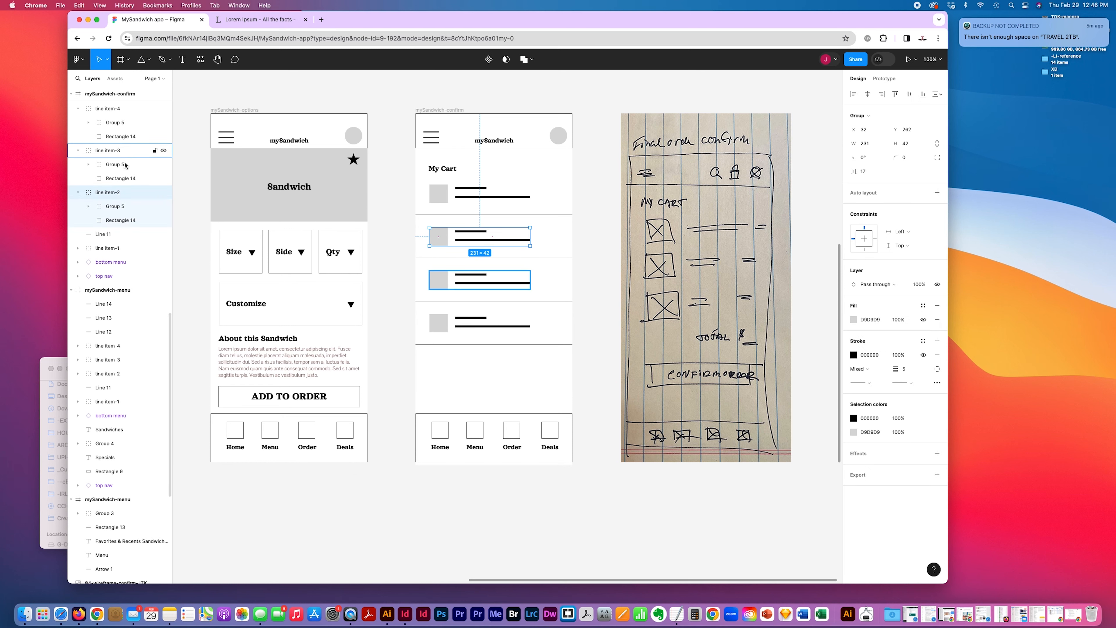
left_click(115, 219)
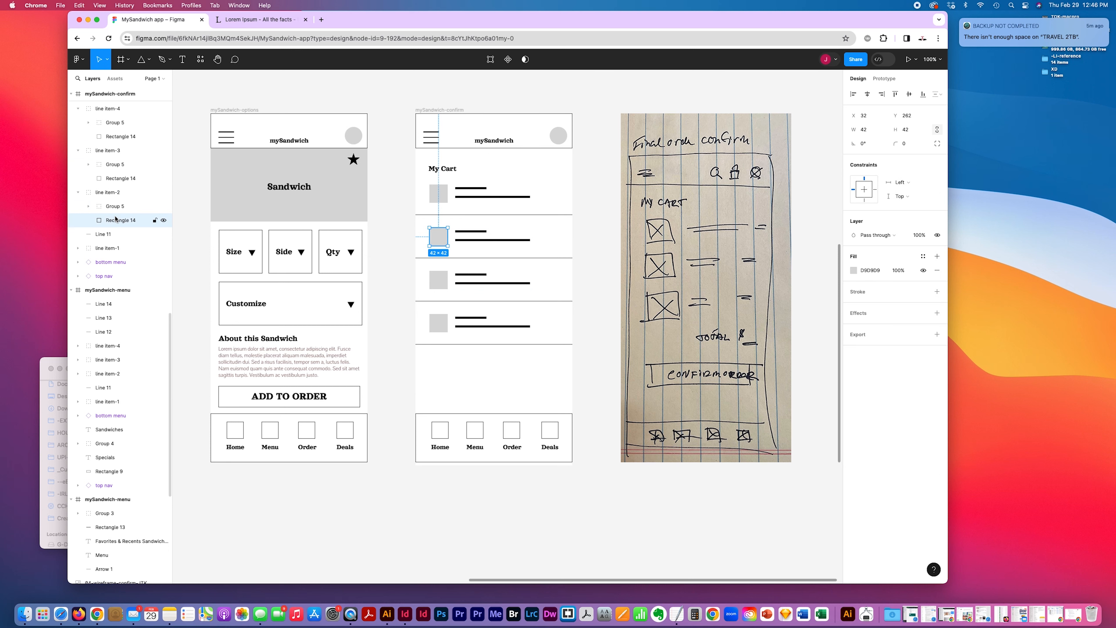
left_click(114, 207)
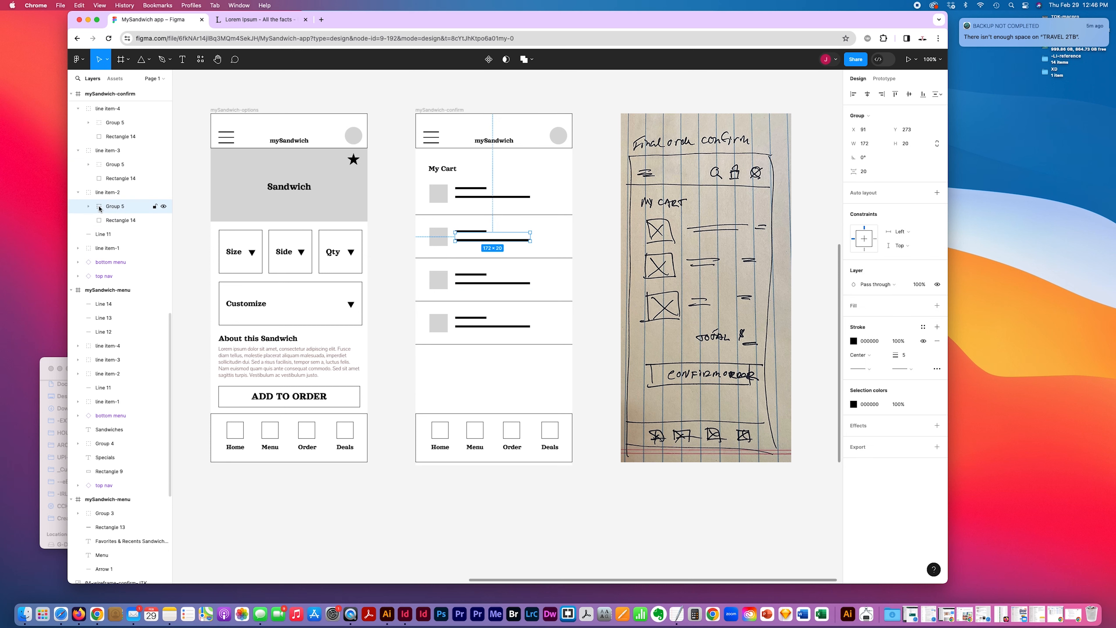
left_click(88, 164)
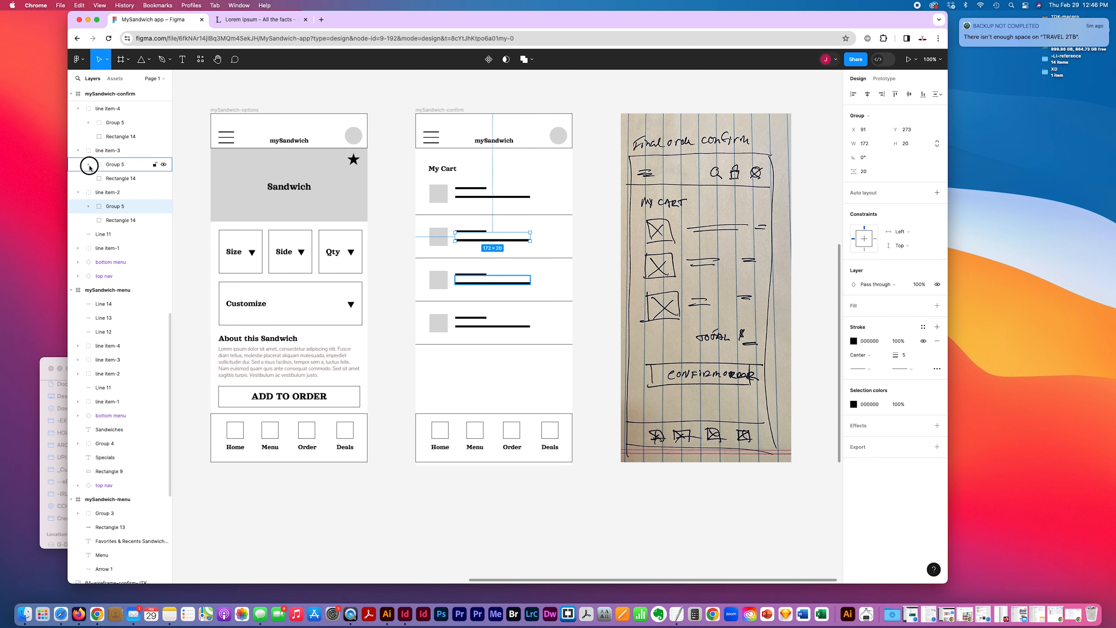
left_click(88, 123)
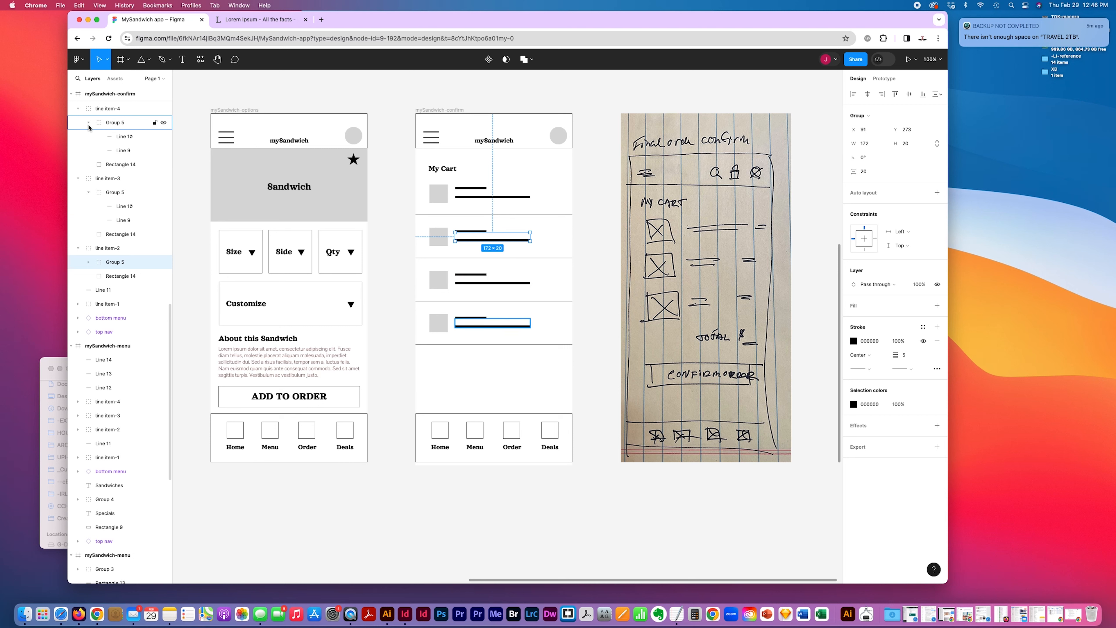
left_click(88, 262)
- Set the width of the lower, longer line in all four mySandwich-confirm line items to 100
left_click(128, 277)
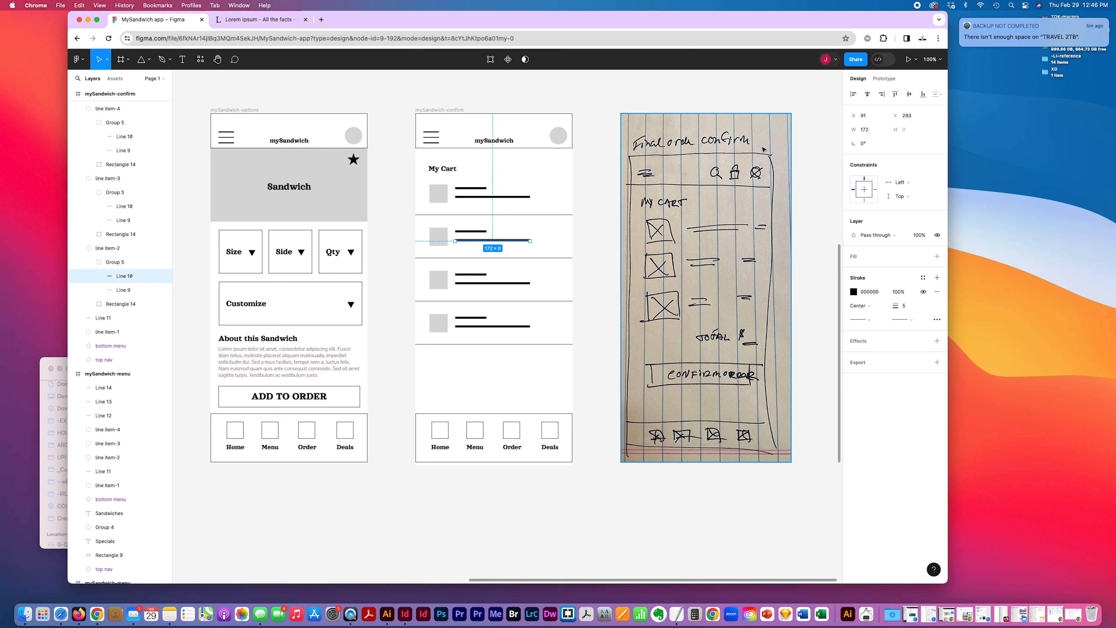
left_click(132, 137, "shift")
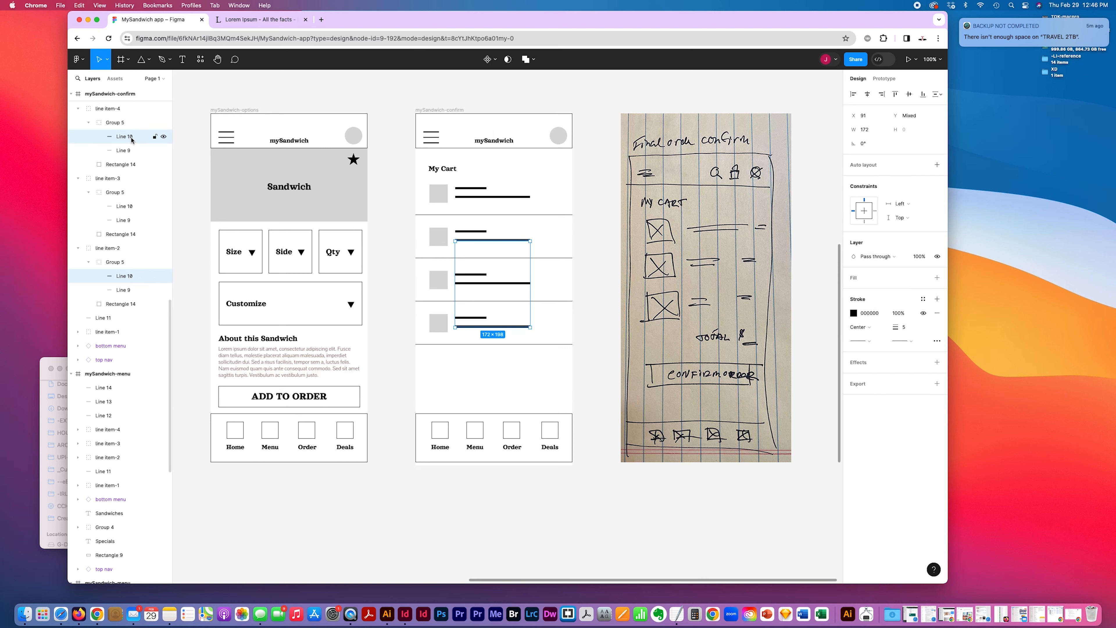
left_click(124, 206, "shift")
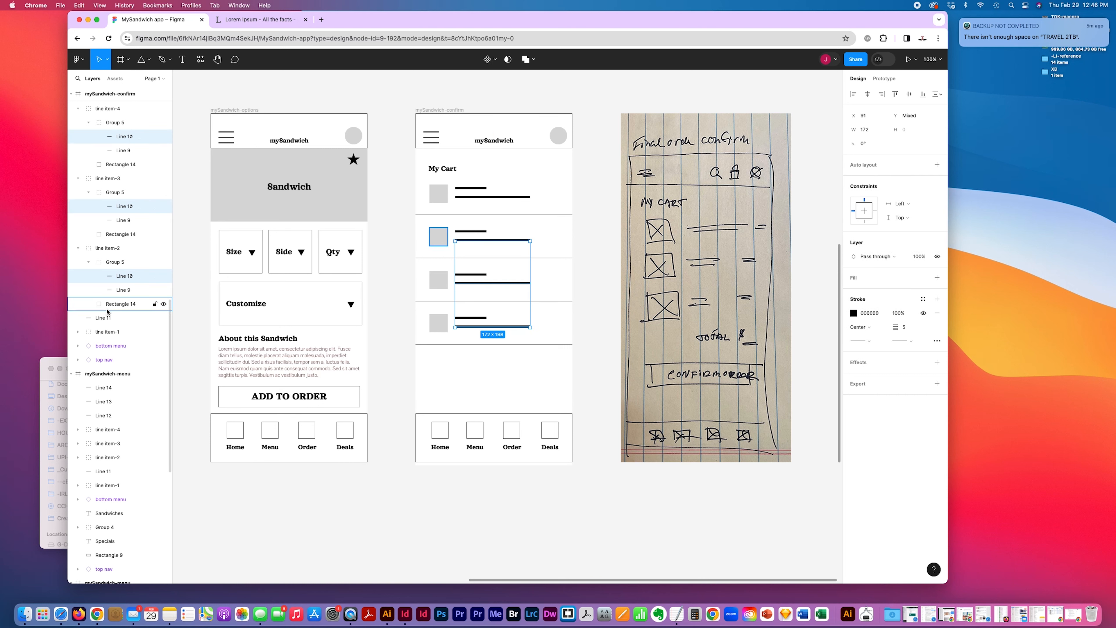
left_click(78, 331)
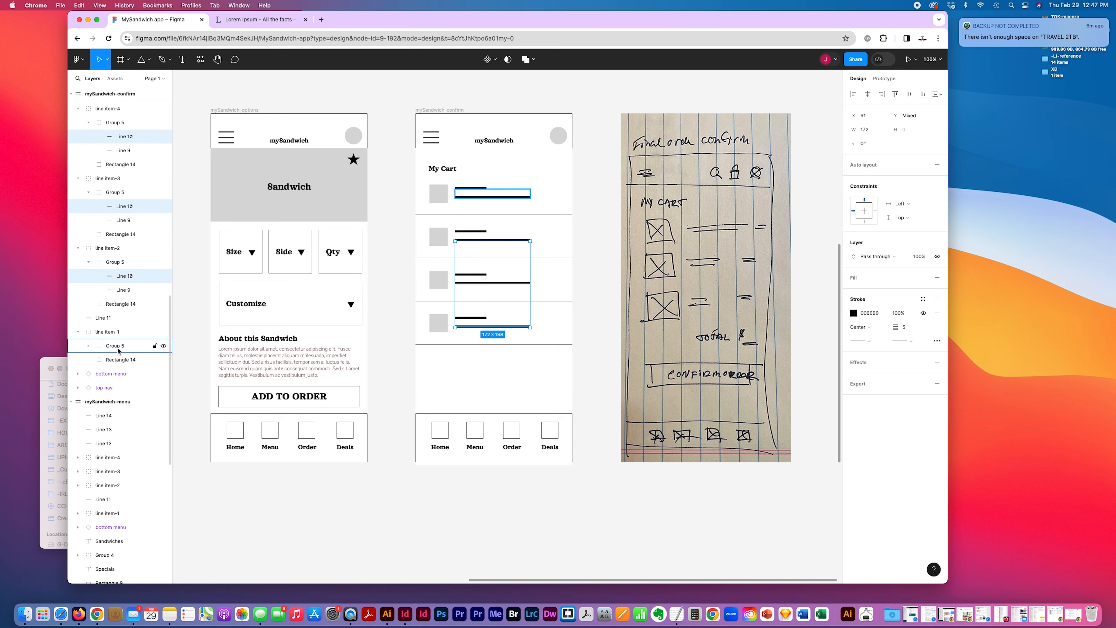
left_click(88, 346)
left_click(122, 360, "shift")
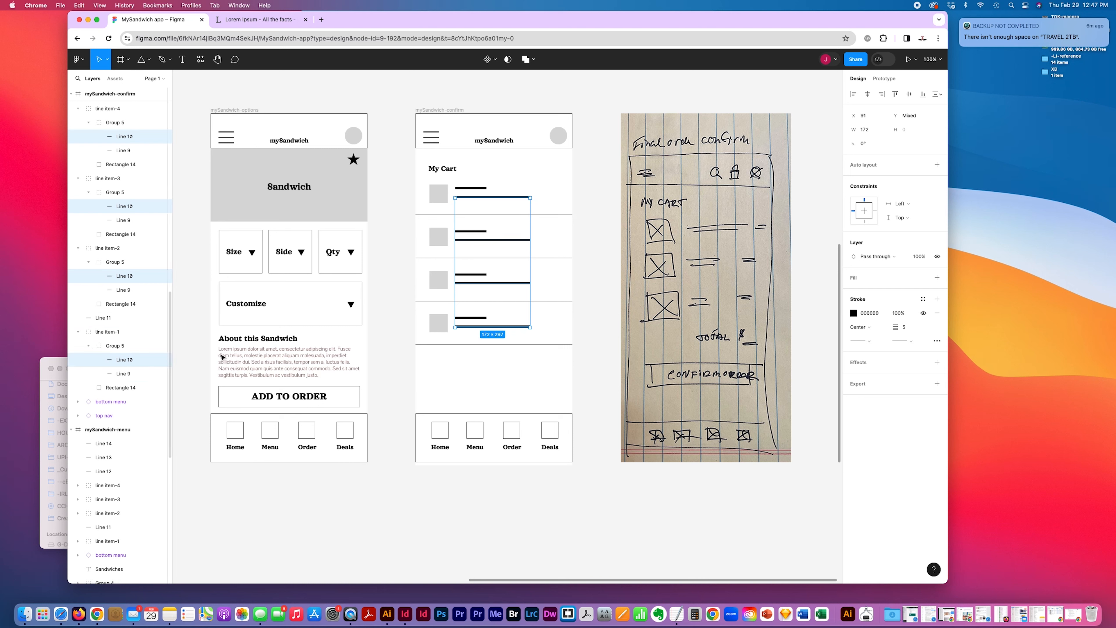
left_click(874, 131)
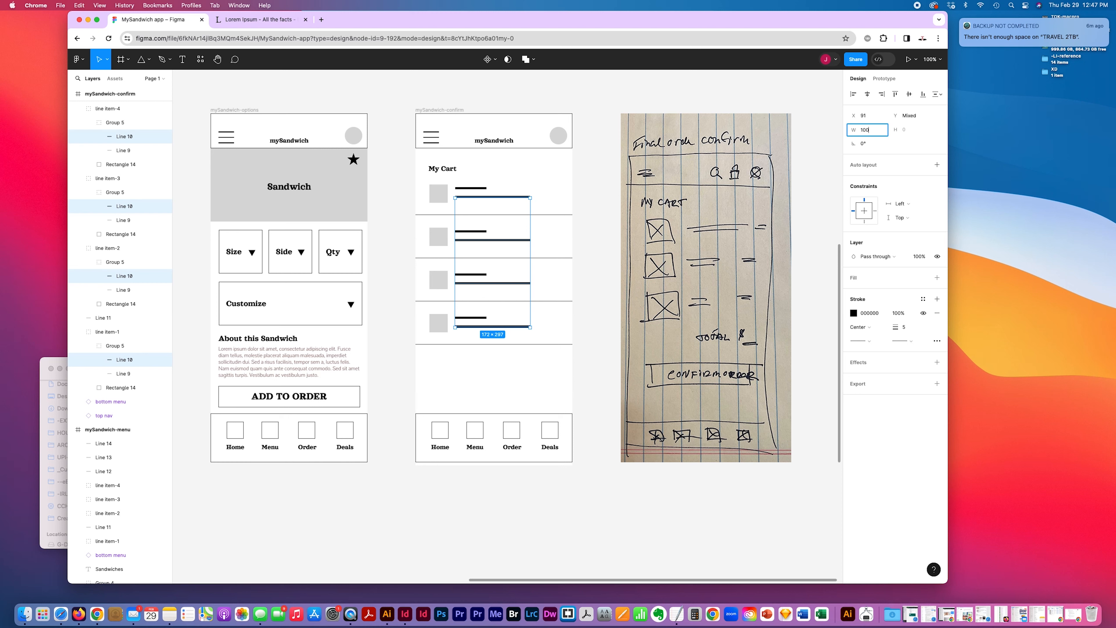
key("Return")
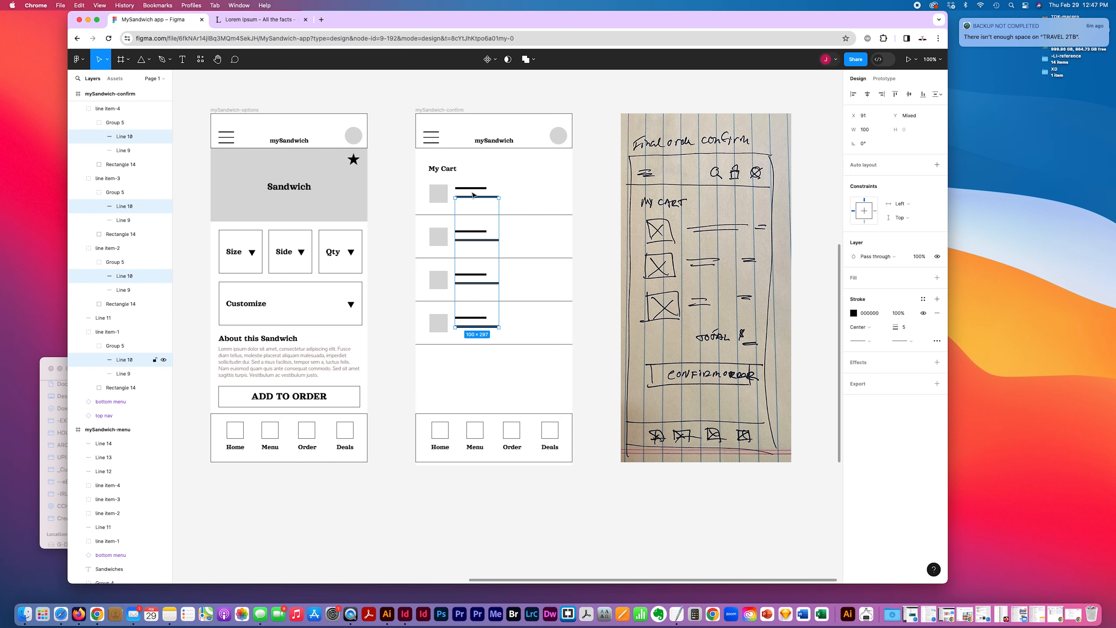
left_click(529, 201)
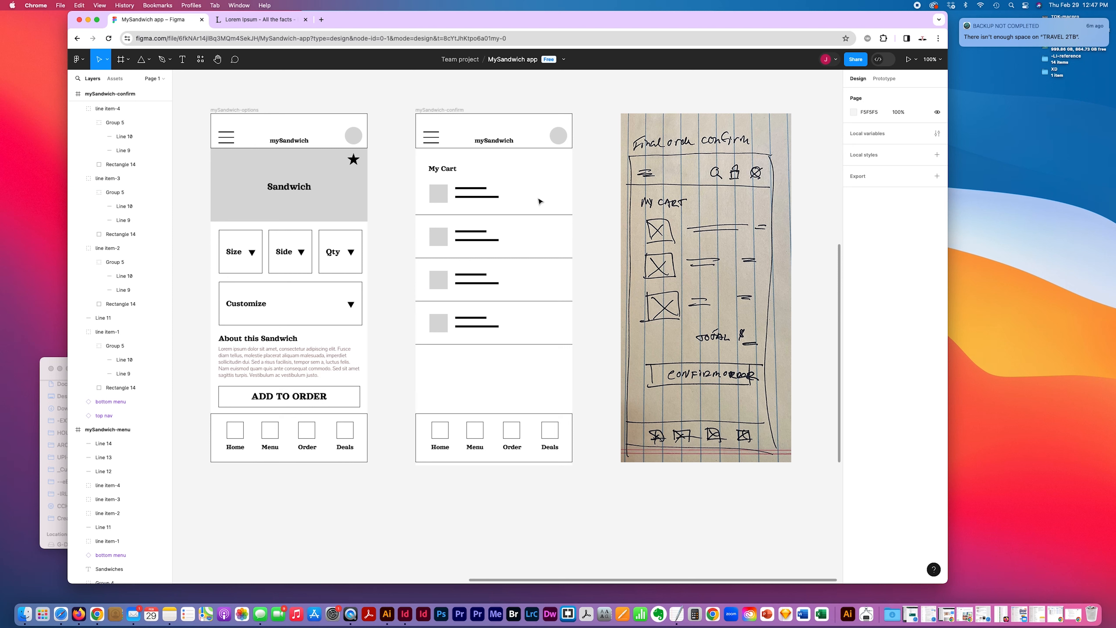
- Duplicate the lower line of all four line items in the mySandwich-confirm frame by copying and pasting them together
left_click(479, 198)
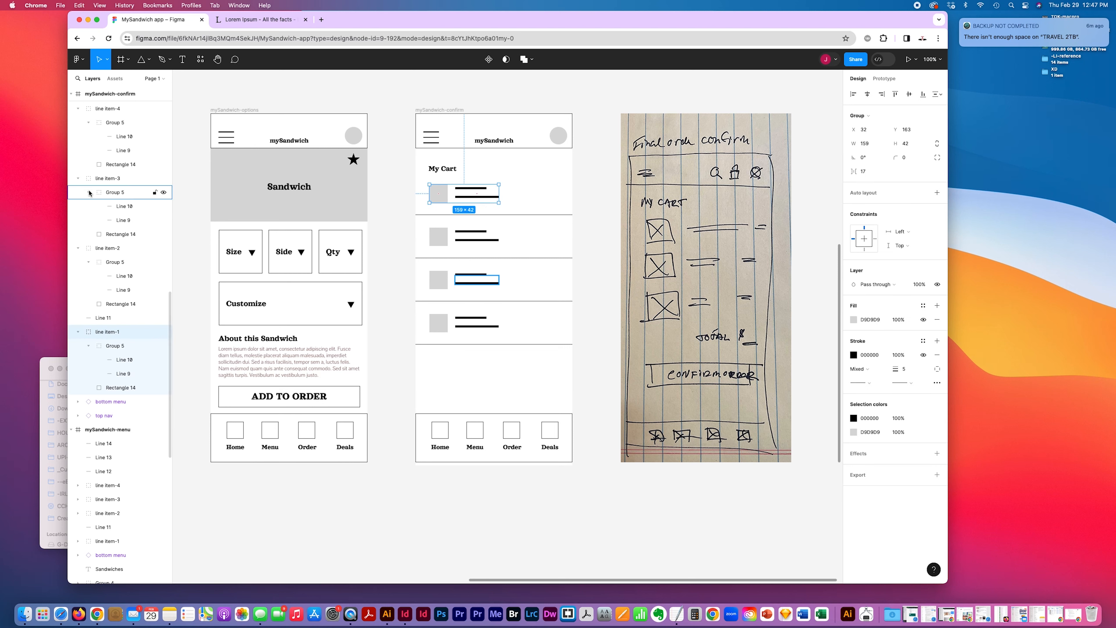
left_click(124, 136)
left_click(124, 206, "shift")
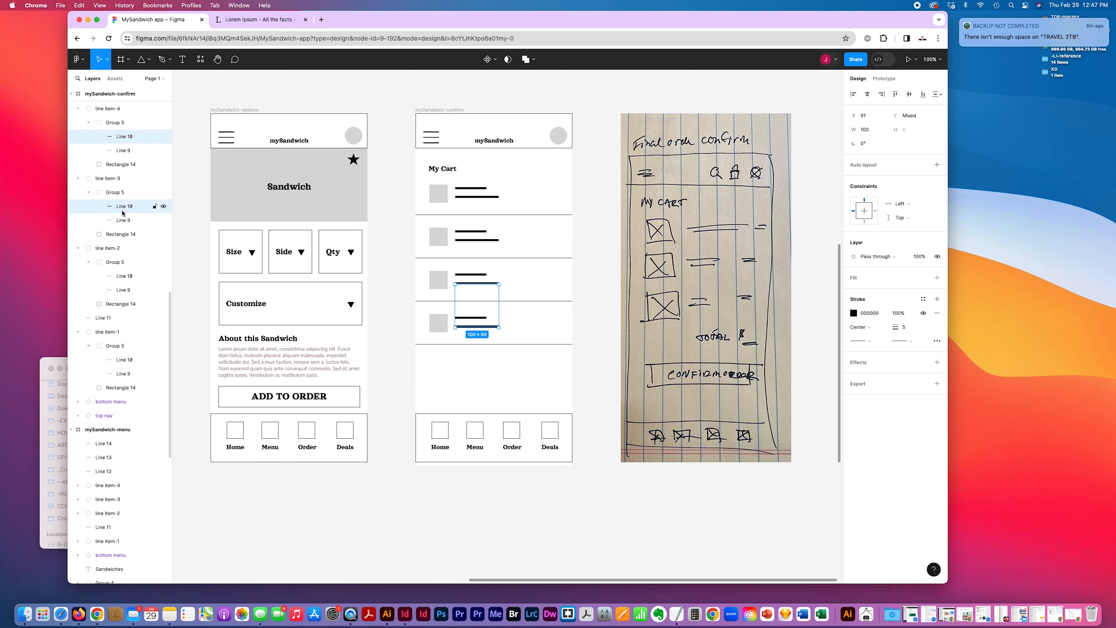
left_click(119, 276, "shift")
left_click(132, 359, "shift")
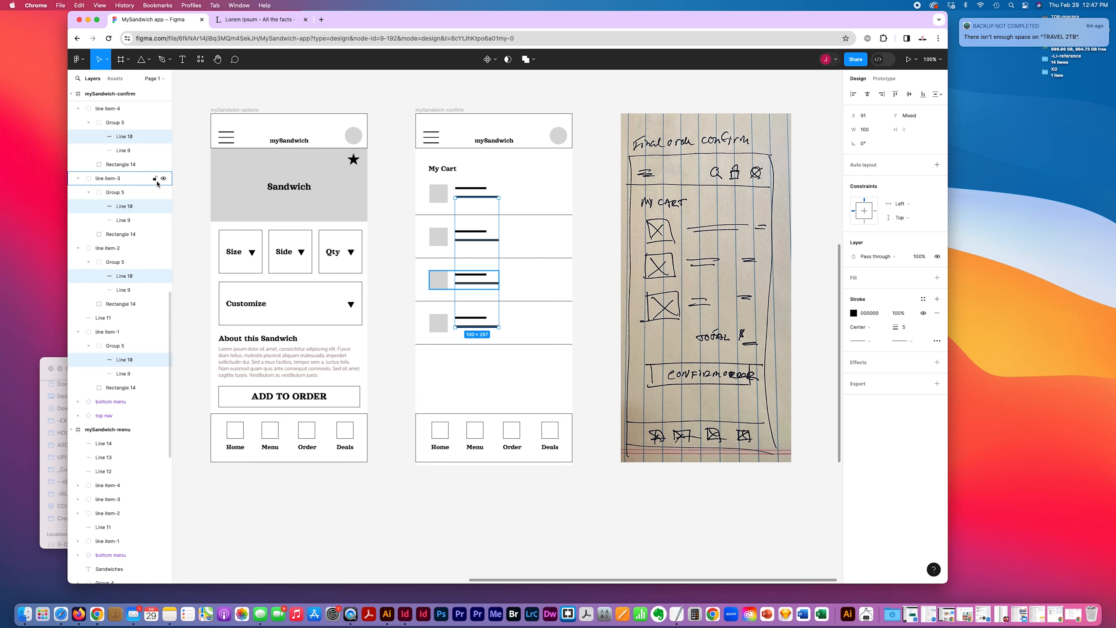
key("super+v")
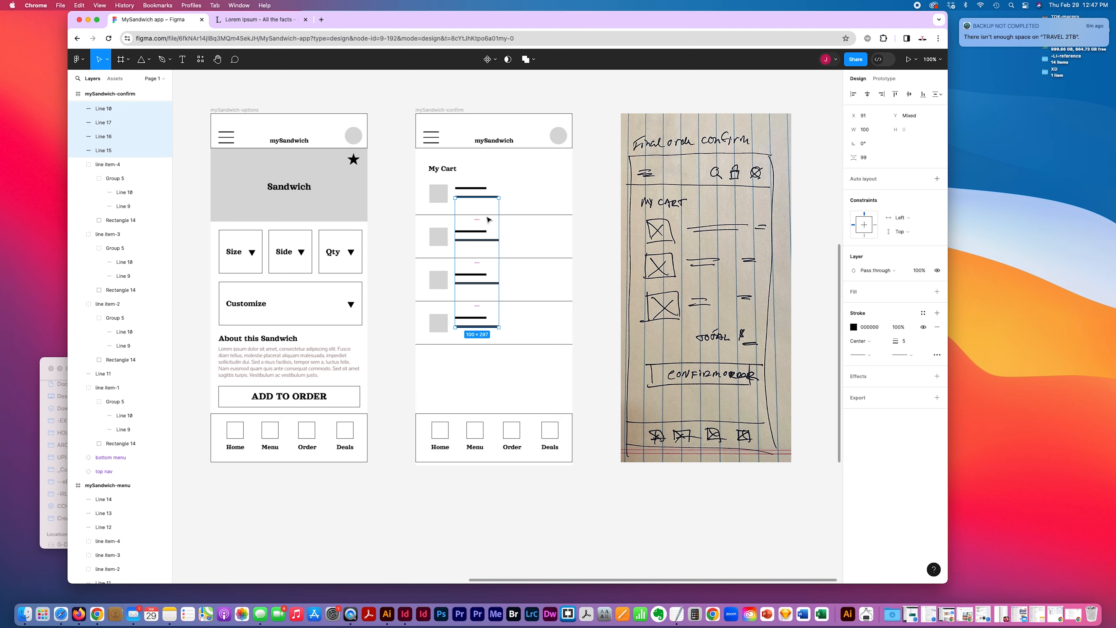
- Nudge the four duplicated lines horizontally to X 240, clear of the original item lines
key("Right")
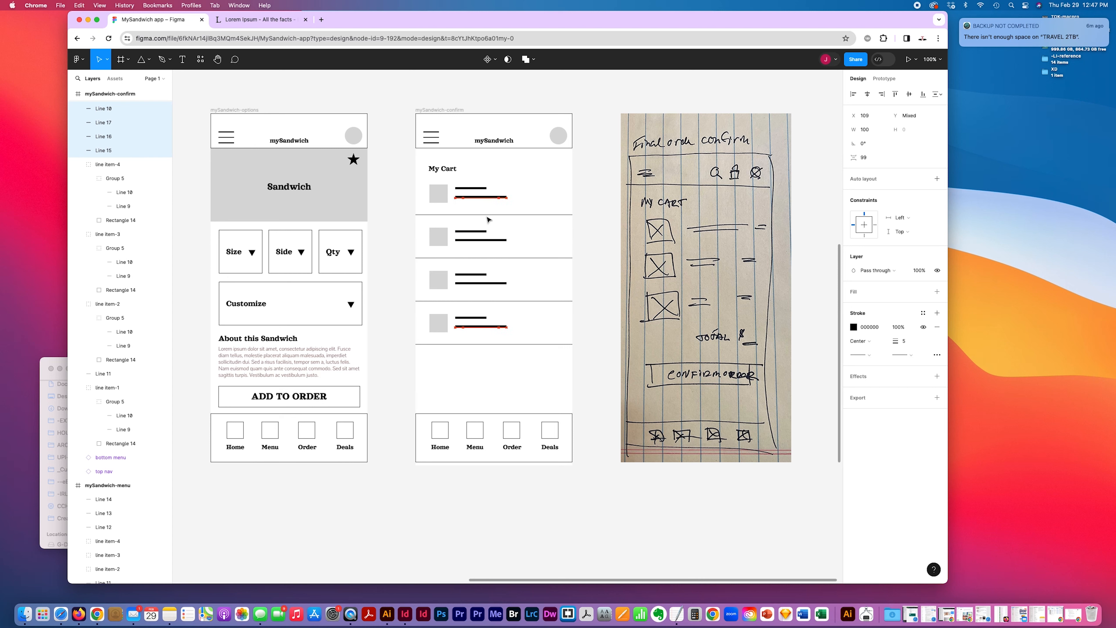
key("shift+Right")
key("Right")
key("Right")
key("shift+Right")
key("Right")
key("Right")
key("Right")
key("Right")
key("shift+Right")
key("Right")
key("Right")
key("Right")
key("Right")
key("Right")
key("Right")
key("Right")
key("Right")
key("shift+Right")
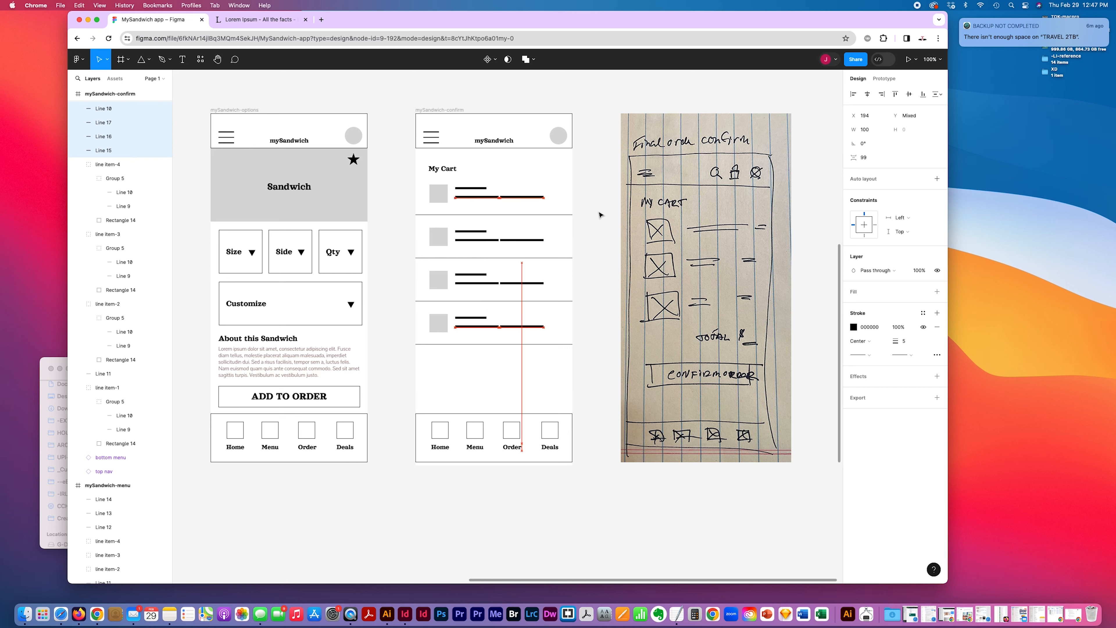
key("Right")
key("Right")
key("Right")
key("Right")
key("Right")
key("Right")
key("Right")
key("Right")
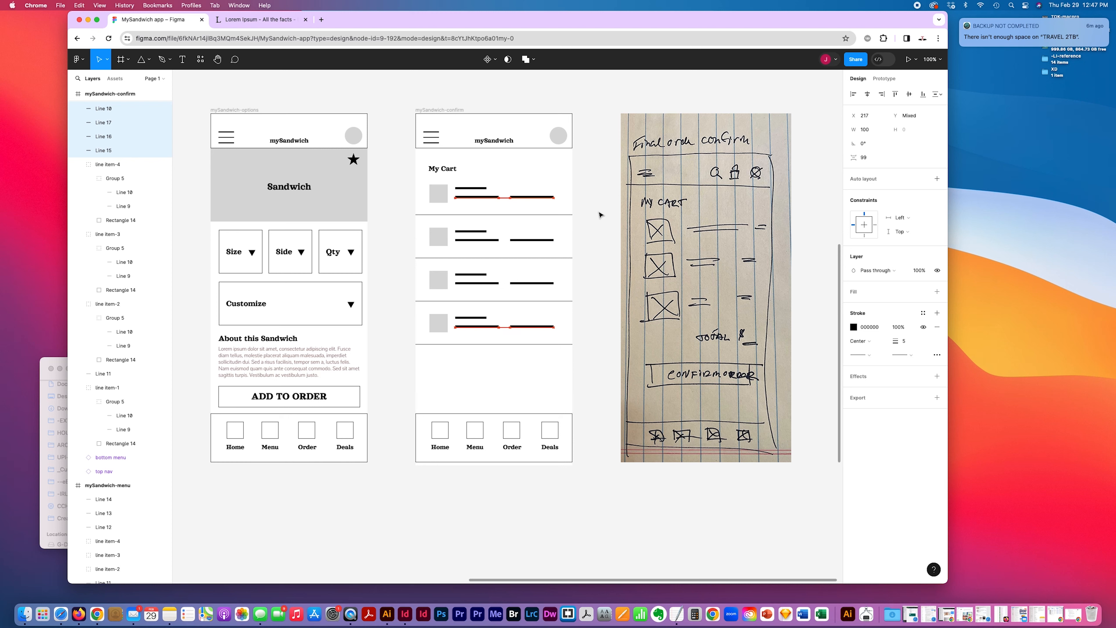
key("Right")
key("Right")
key("Right")
key("Right")
key("Right")
key("Right")
key("Left")
key("Right")
key("Right")
key("Right")
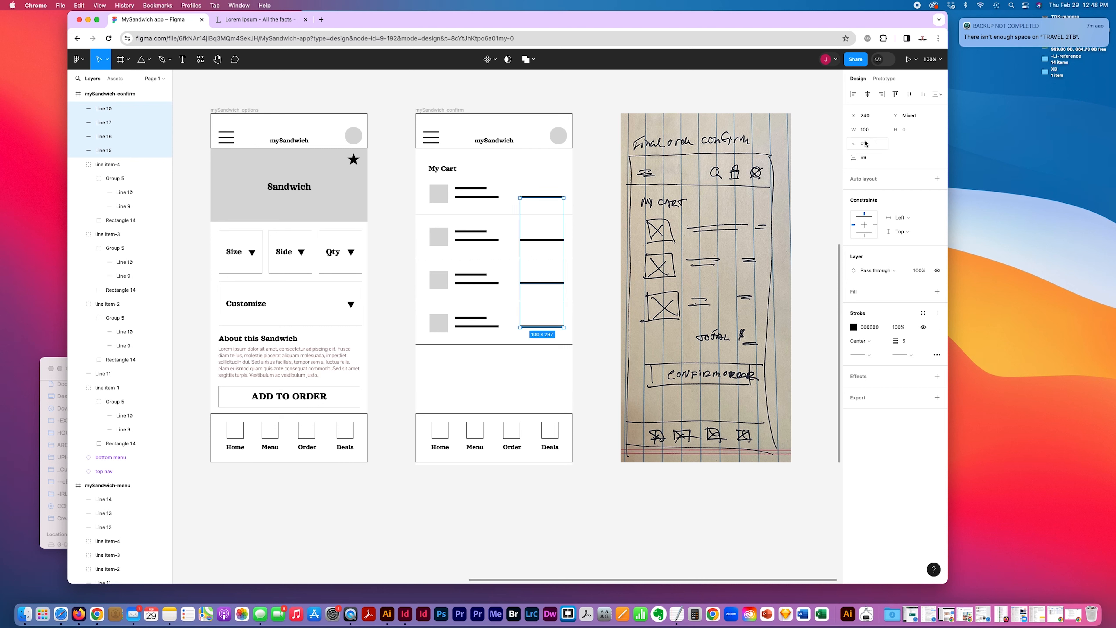
- Set the width of the four duplicated lines to 50
left_click(868, 129)
type("50")
key("Return")
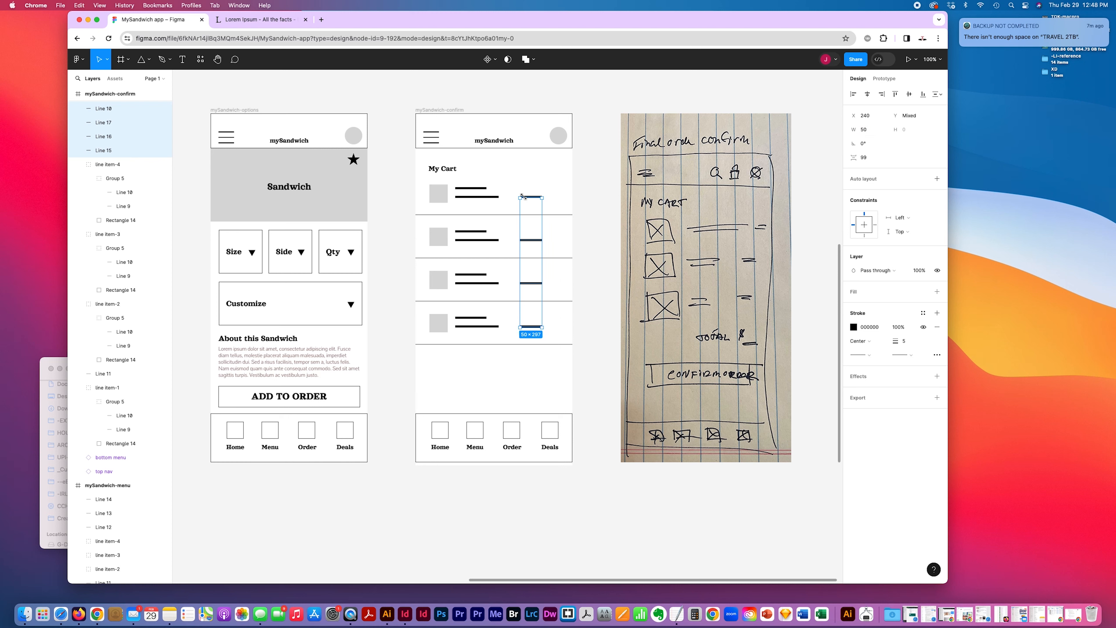
- Shorten the four duplicated lines in the mySandwich-confirm frame to a width of 25
left_click(855, 129)
type("25")
key("Return")
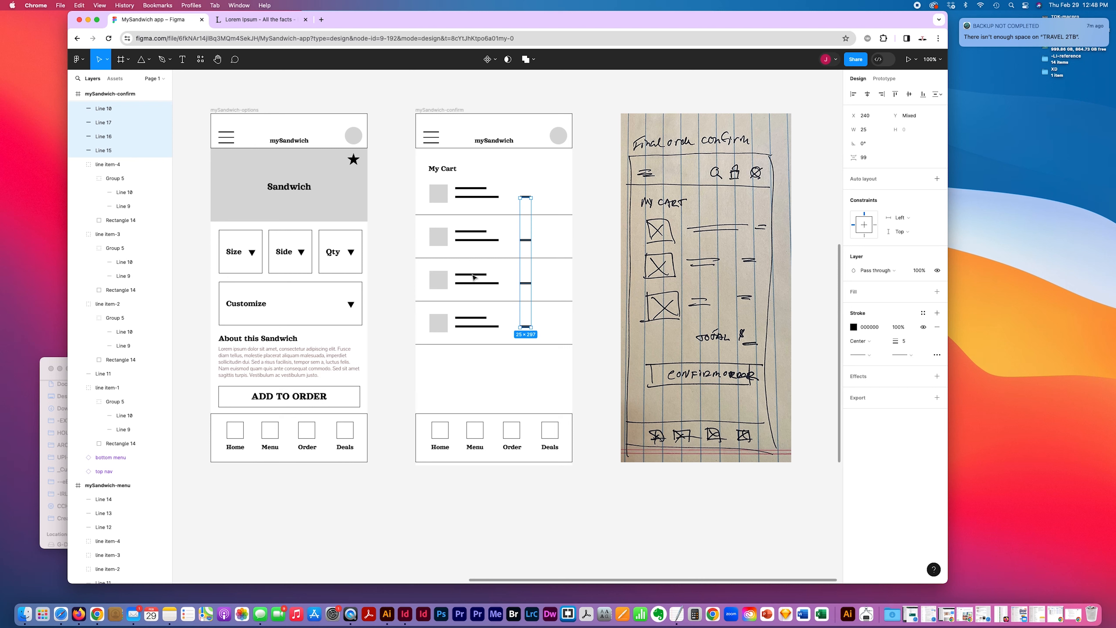
- Move the four short lines together horizontally until they sit near the right edge of the mySandwich-confirm frame
left_click(528, 287)
left_click_drag(528, 287, 555, 285)
left_click(577, 354)
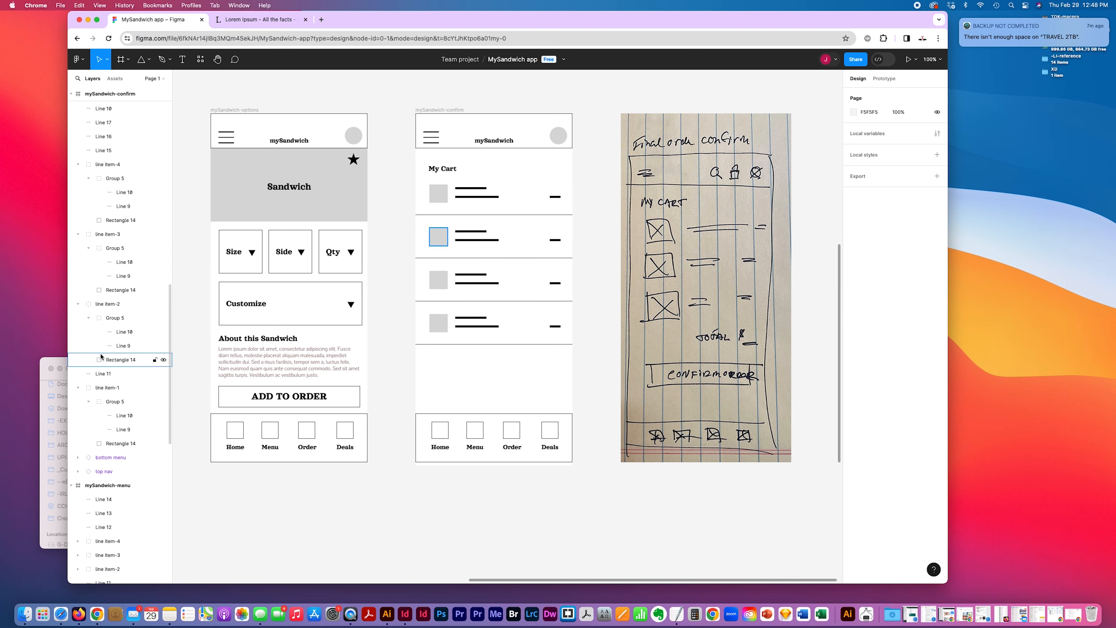
- Add a "$" text in the mySandwich-confirm frame and place a copy in front of each of the four short price lines
left_click(188, 64)
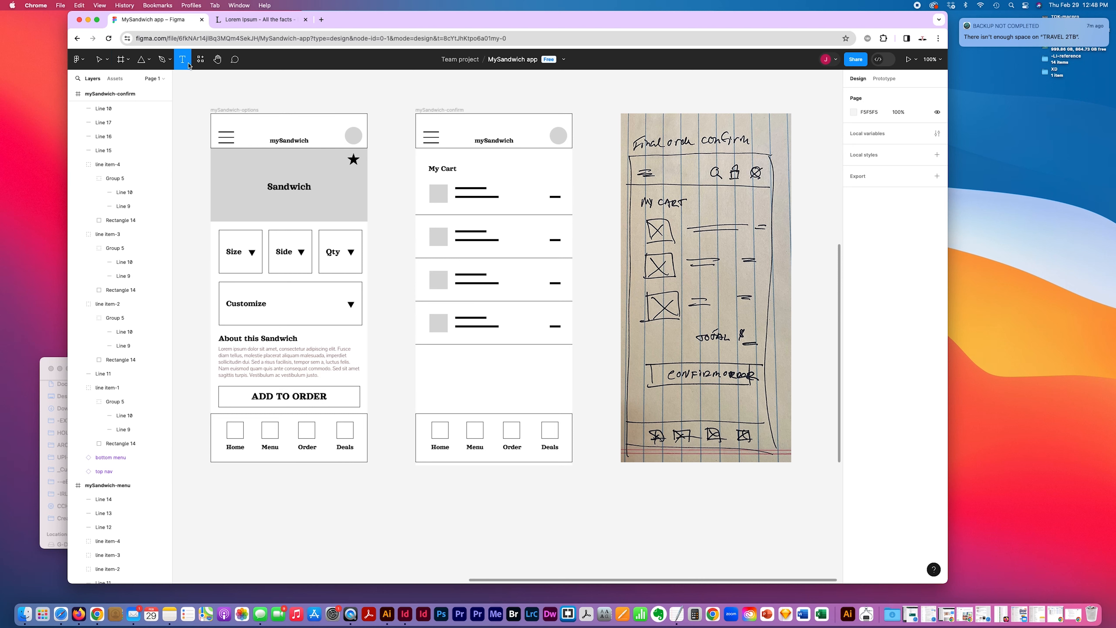
left_click(528, 197)
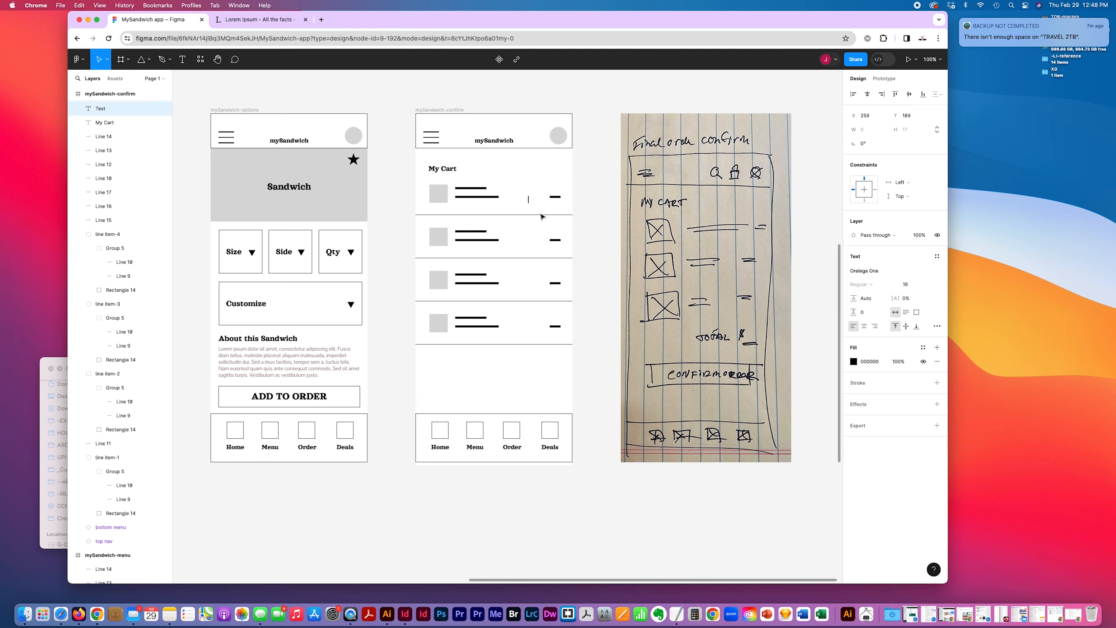
type("$")
key("Escape")
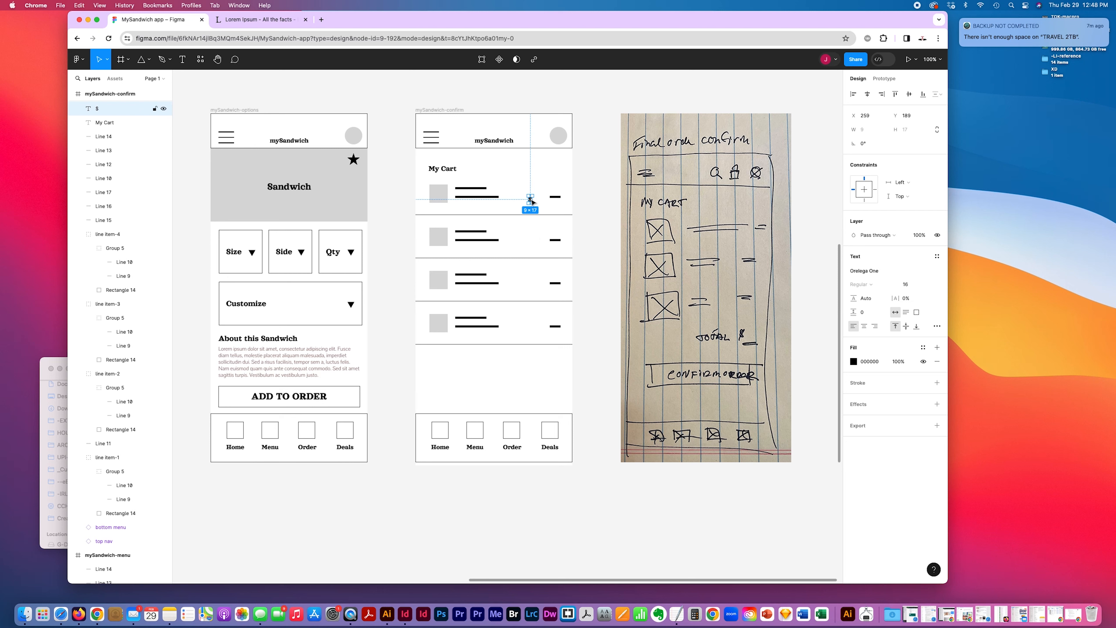
mouse_move(530, 200)
left_mouse_down()
mouse_move(548, 193)
mouse_move(537, 326)
left_mouse_up()
scroll(629, 328, "left", 3)
left_click(575, 394)
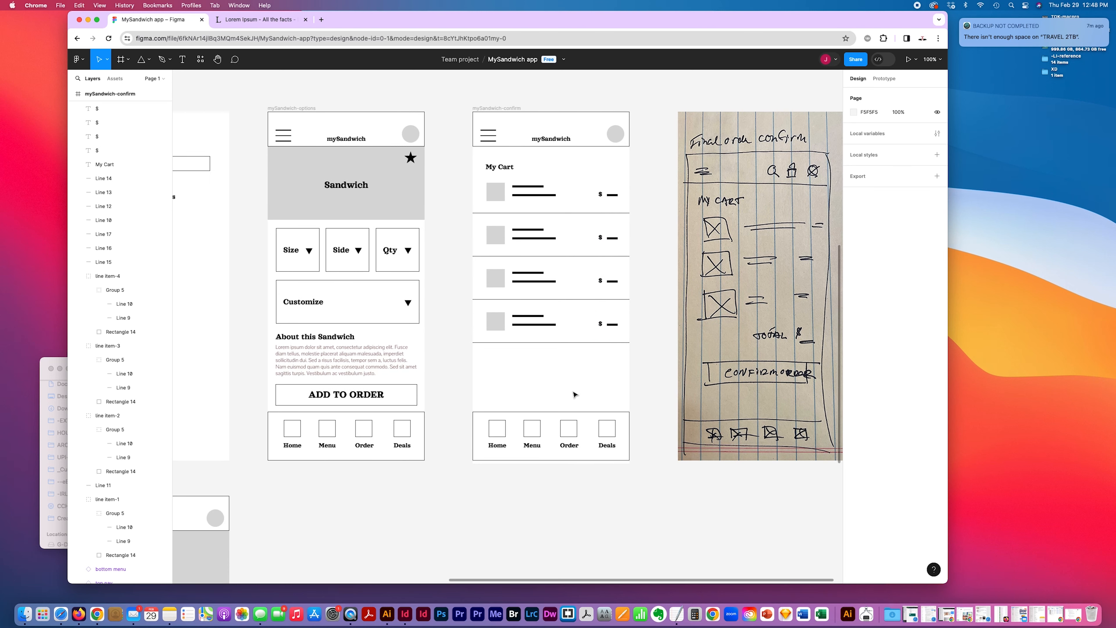
scroll(642, 248, "right", 4)
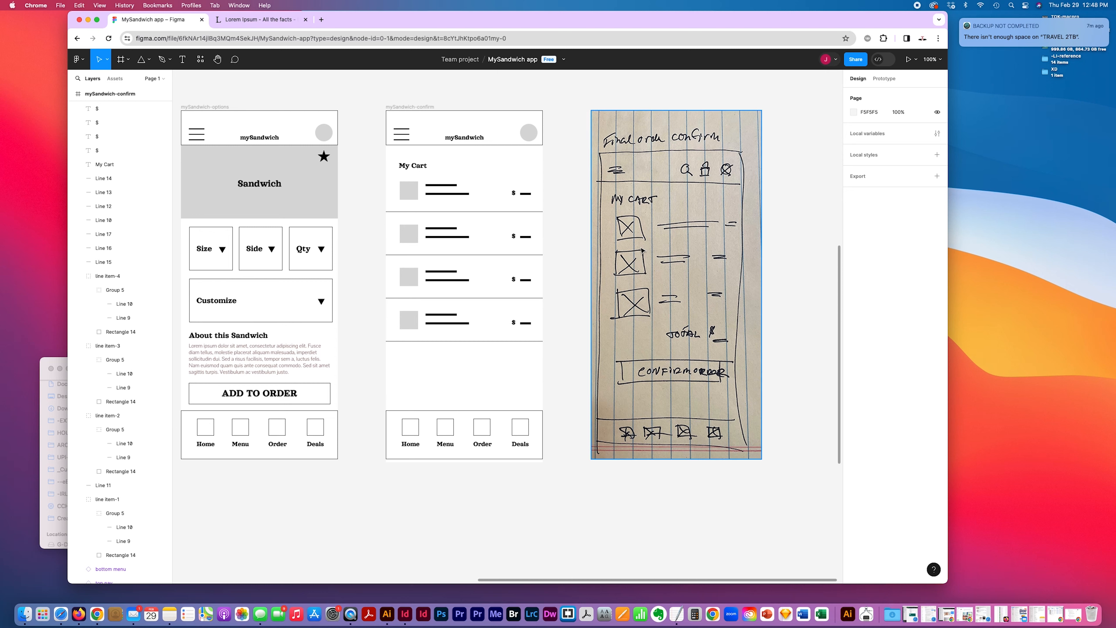
- Duplicate the last item's dollar sign and price line into the space below the final divider for the order total
left_click(514, 324)
left_click(525, 323, "shift")
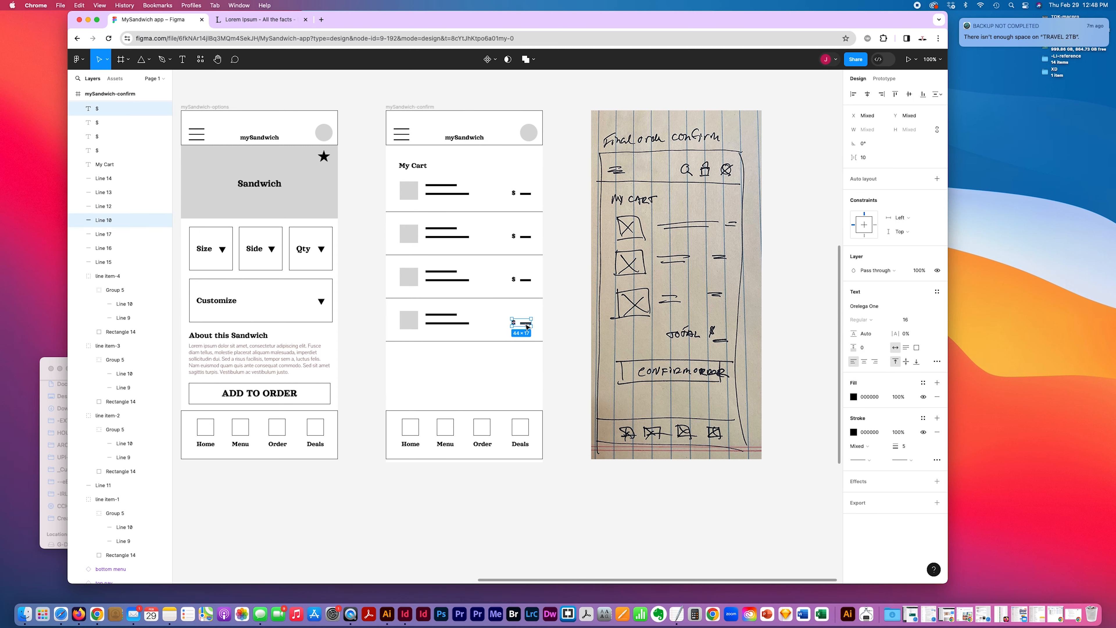
left_click_drag(525, 324, 525, 364)
left_click(483, 360)
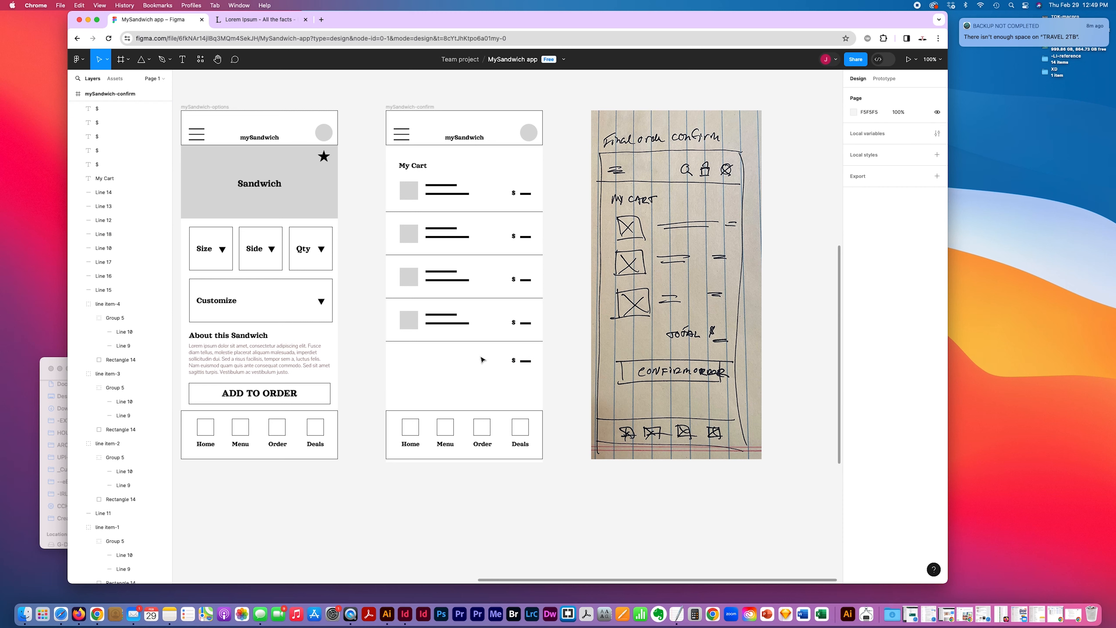
- Duplicate the My Cart heading beside the lowest dollar sign and change the copy's text to "Total"
left_click(413, 165)
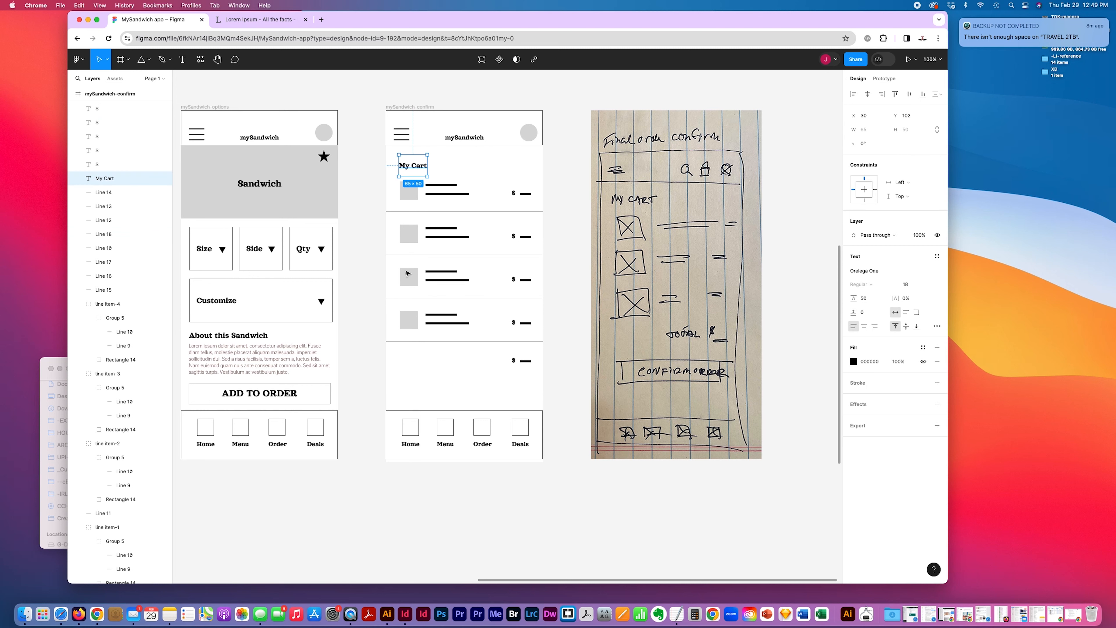
left_click_drag(413, 166, 493, 363)
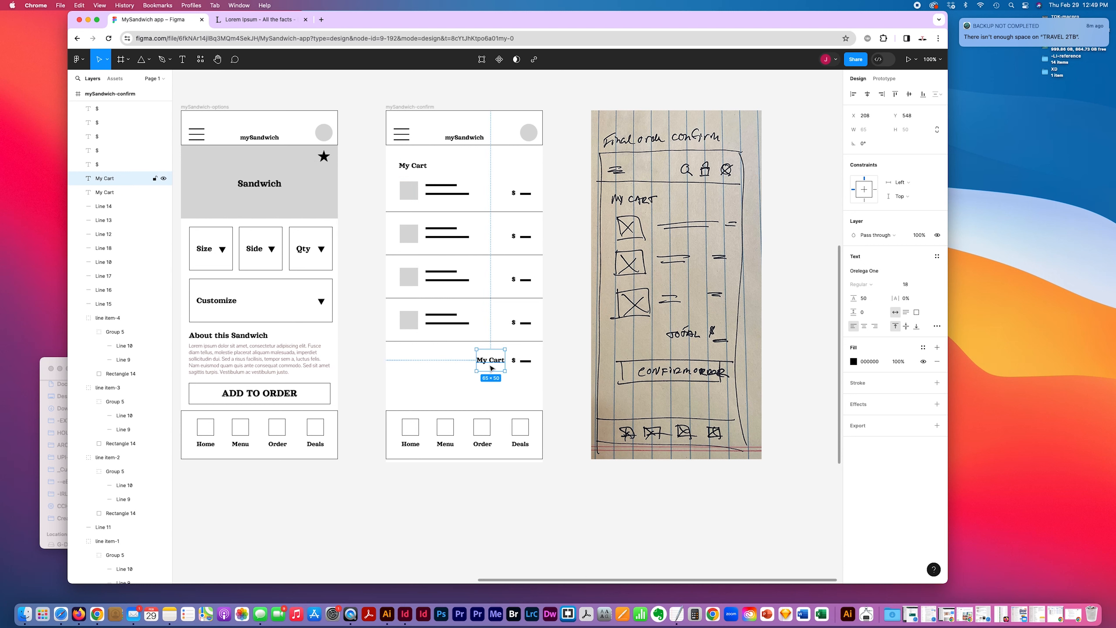
double_click(489, 364)
type("Total")
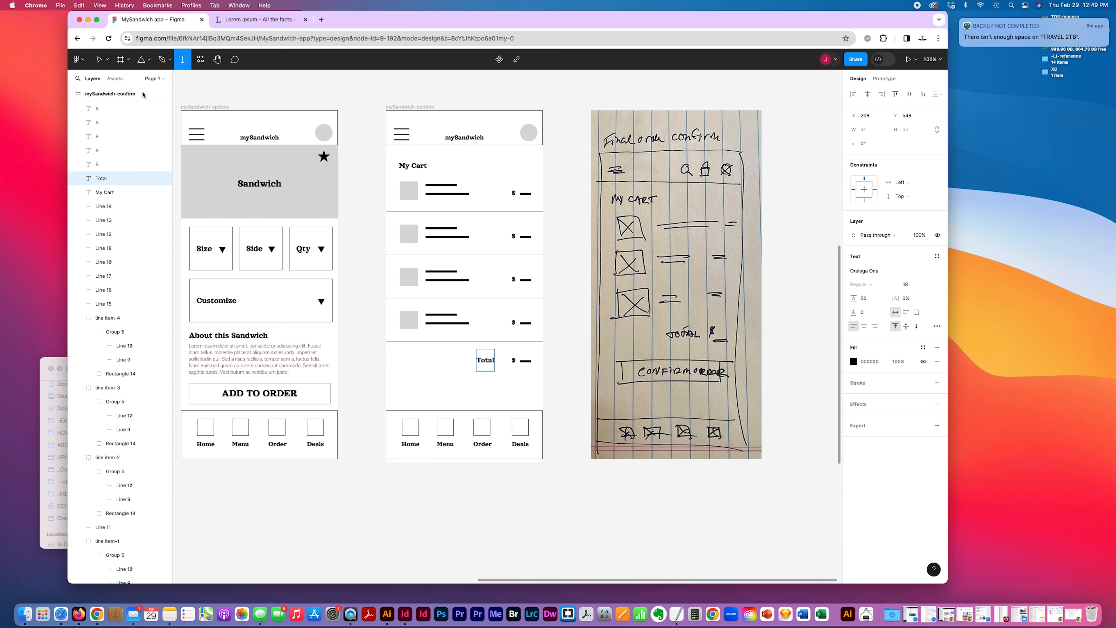
- Finish editing the Total label and move it horizontally closer to its dollar sign
left_click(109, 66)
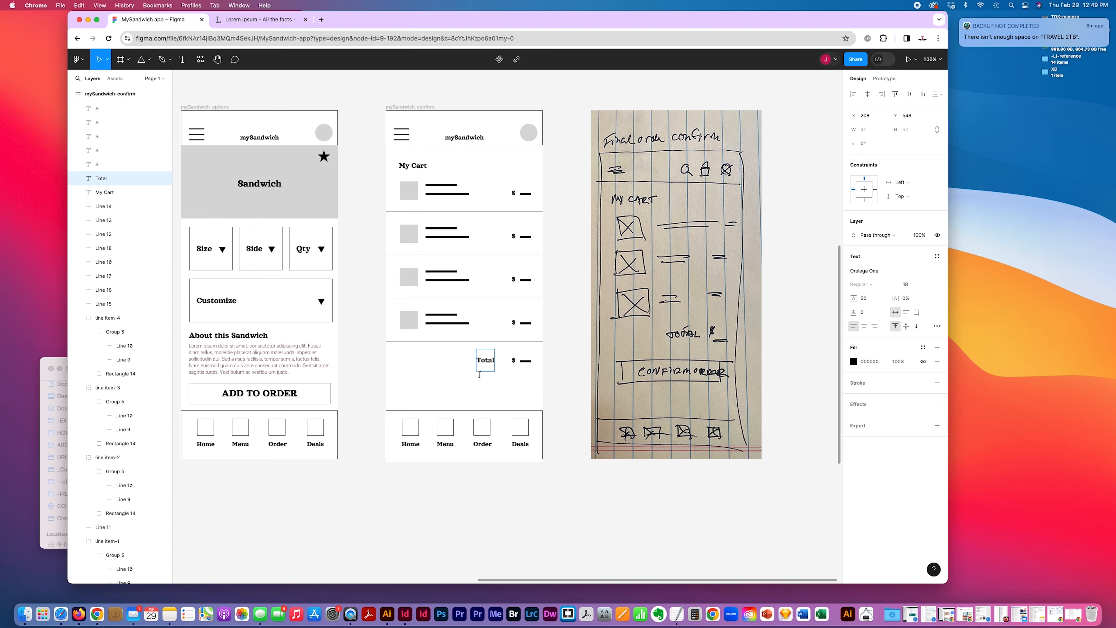
key("Return")
key("BackSpace")
key("Escape")
left_click_drag(487, 363, 498, 364)
left_click(524, 395)
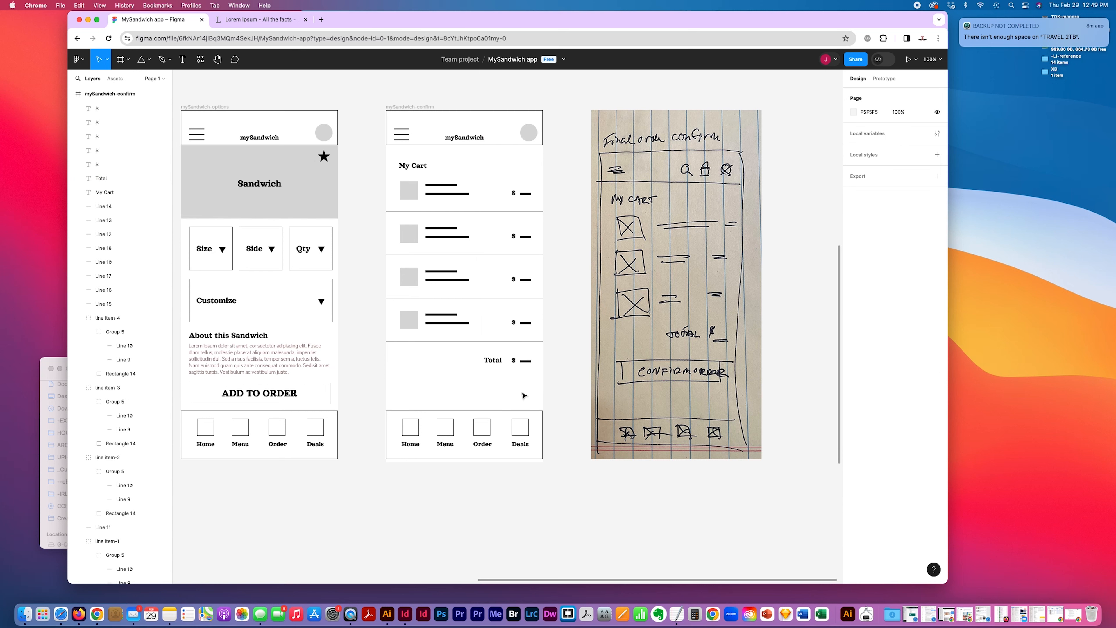
- Copy the ADD TO ORDER text and its rectangle from mySandwich-options to just above the bottom menu in mySandwich-confirm
scroll(546, 391, "left", 5)
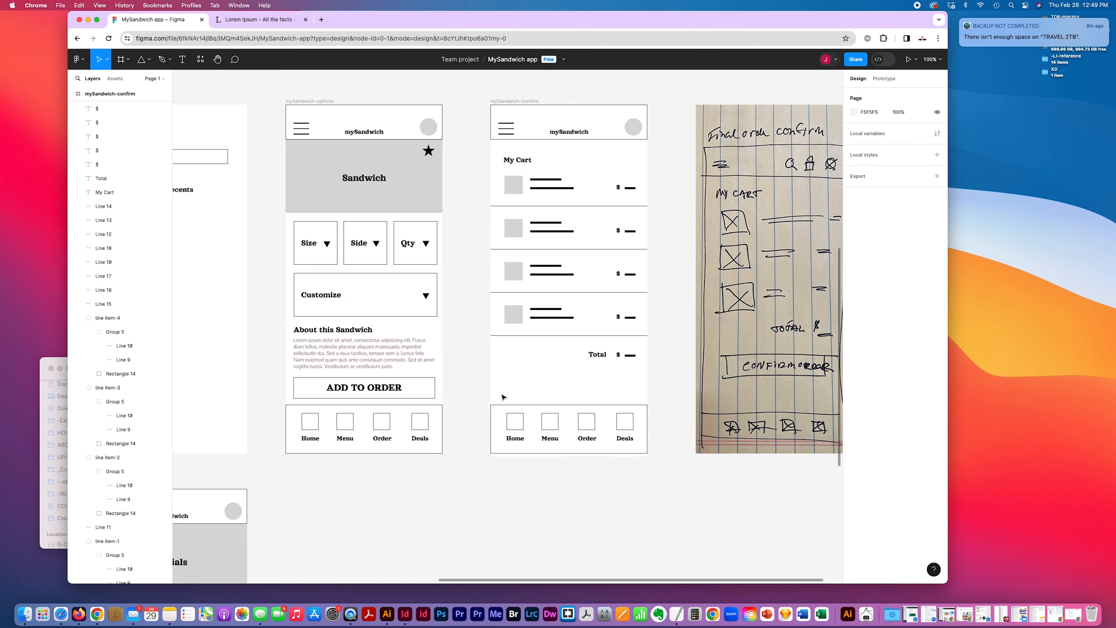
left_click(401, 386)
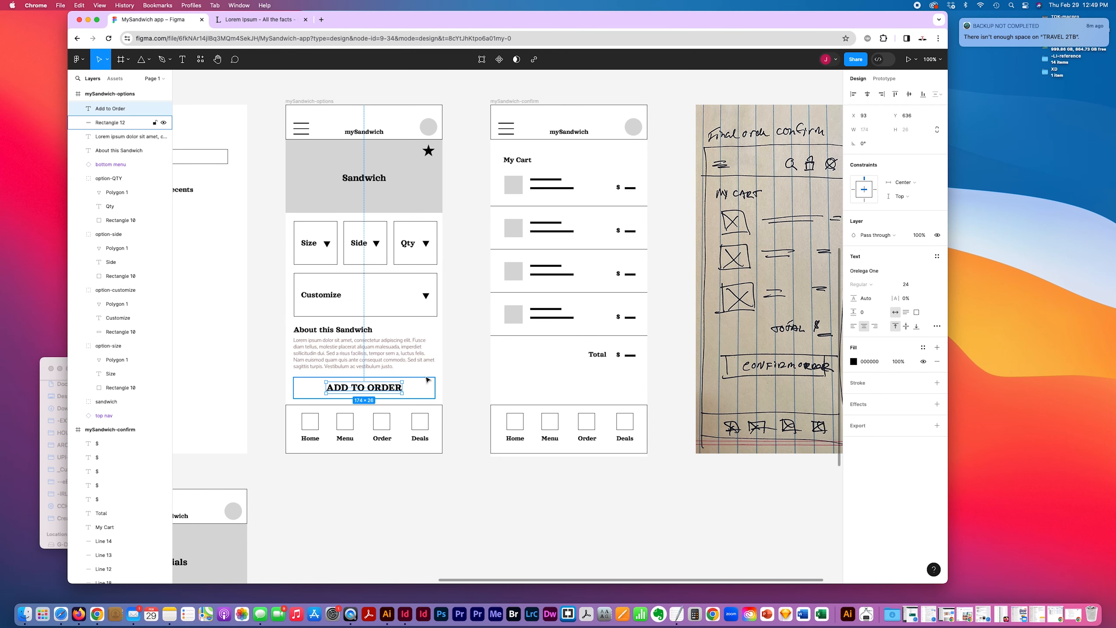
left_click(294, 395, "shift")
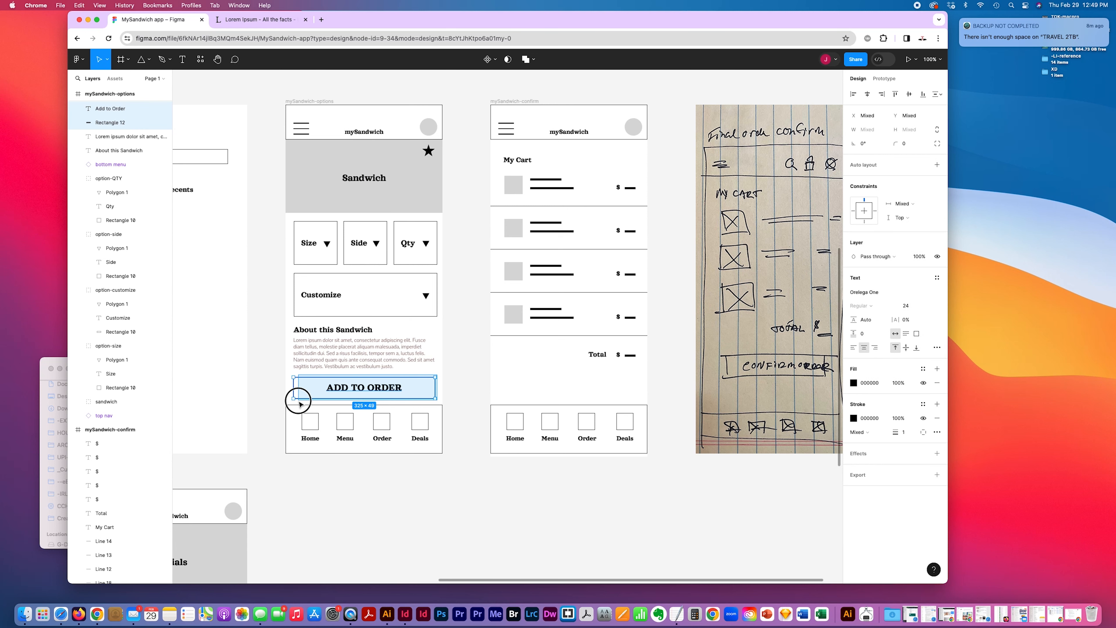
left_click_drag(413, 386, 563, 387)
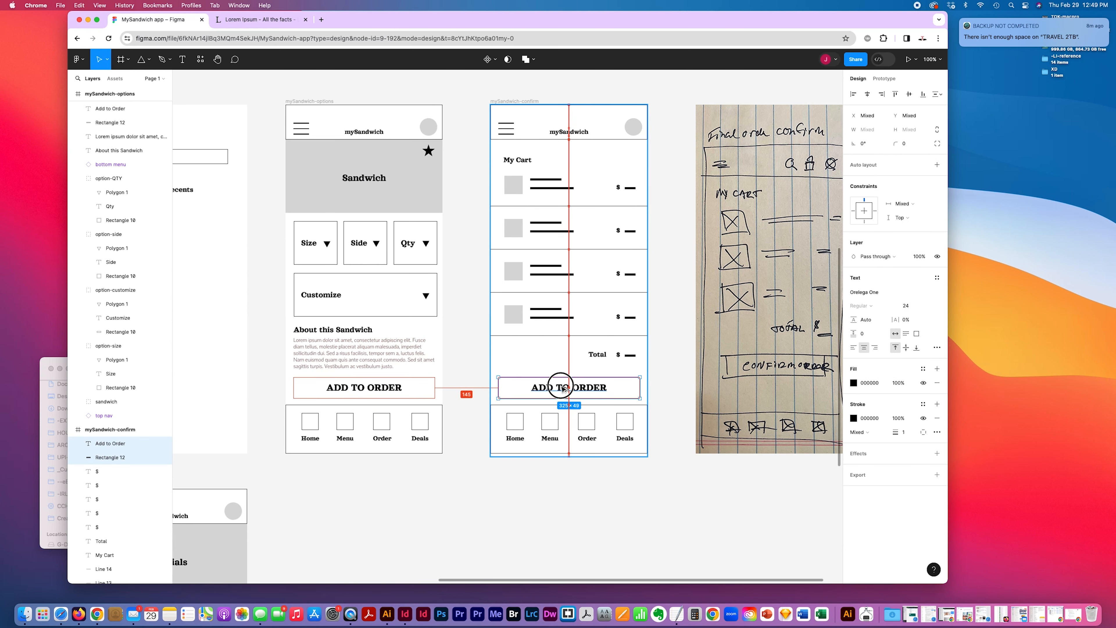
scroll(615, 404, "right", 4)
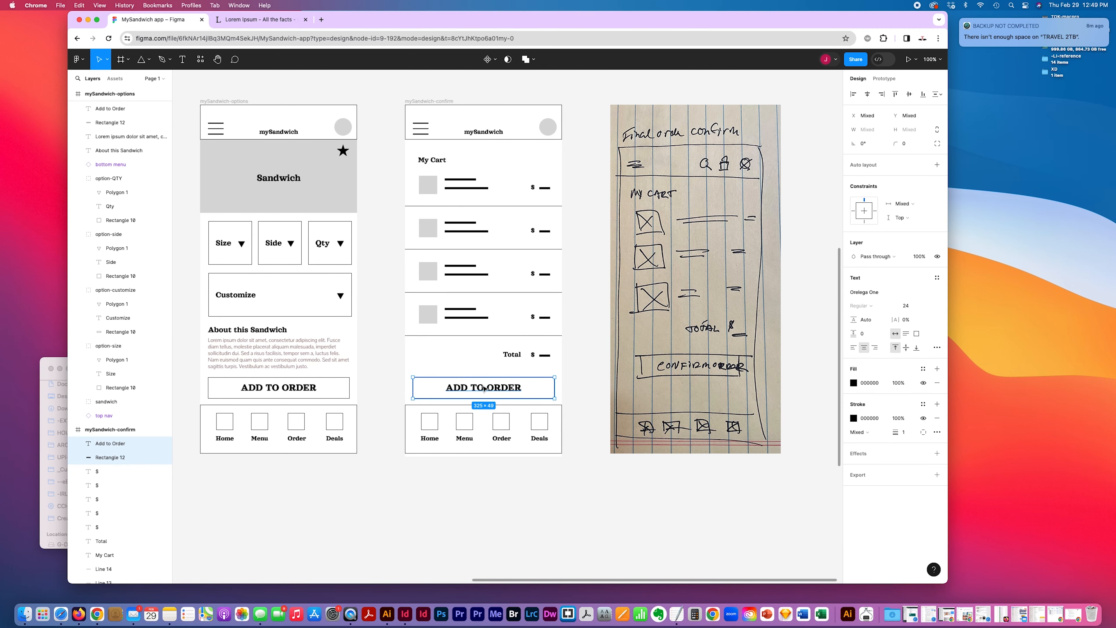
left_click(591, 383)
- Change the copied button's label in the mySandwich-confirm frame to "Confirm Order"
left_click(493, 391)
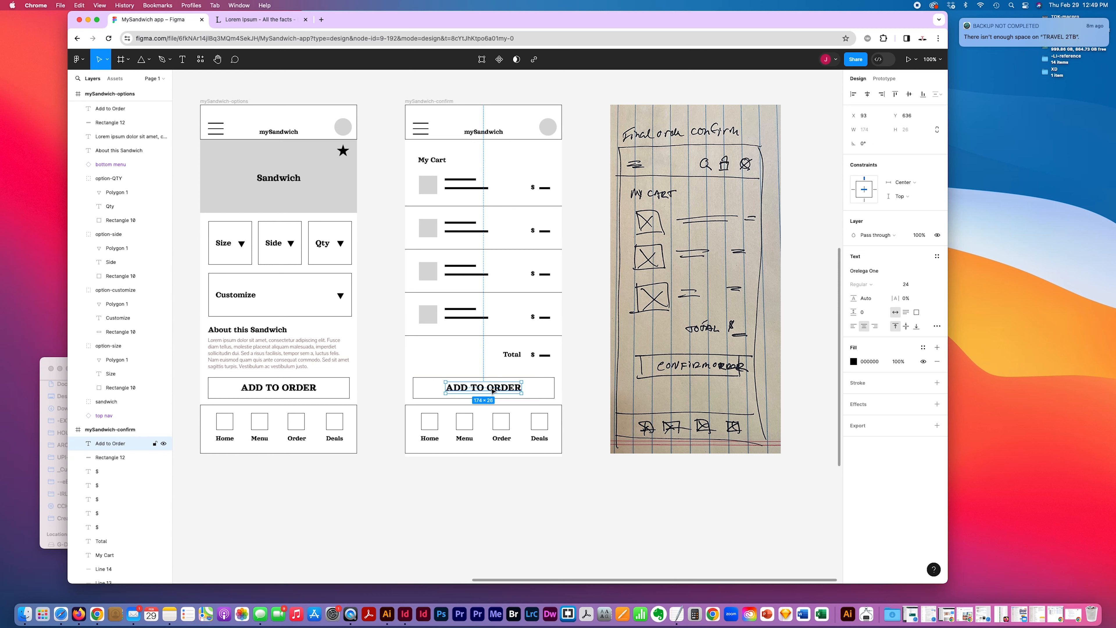
double_click(492, 391)
left_click_drag(487, 388, 414, 386)
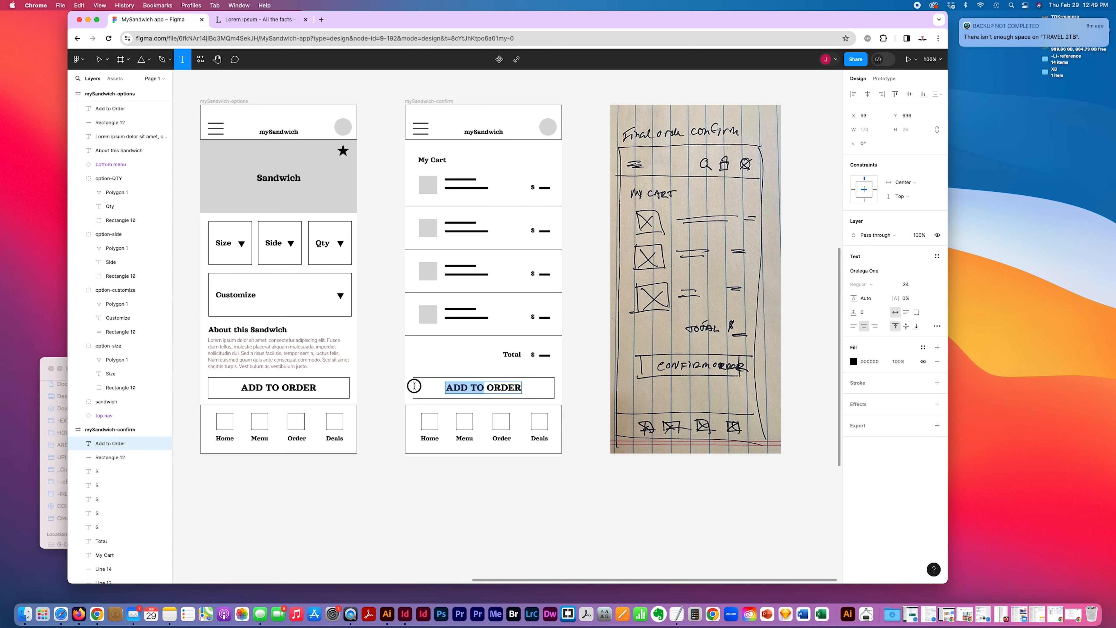
type("confirm")
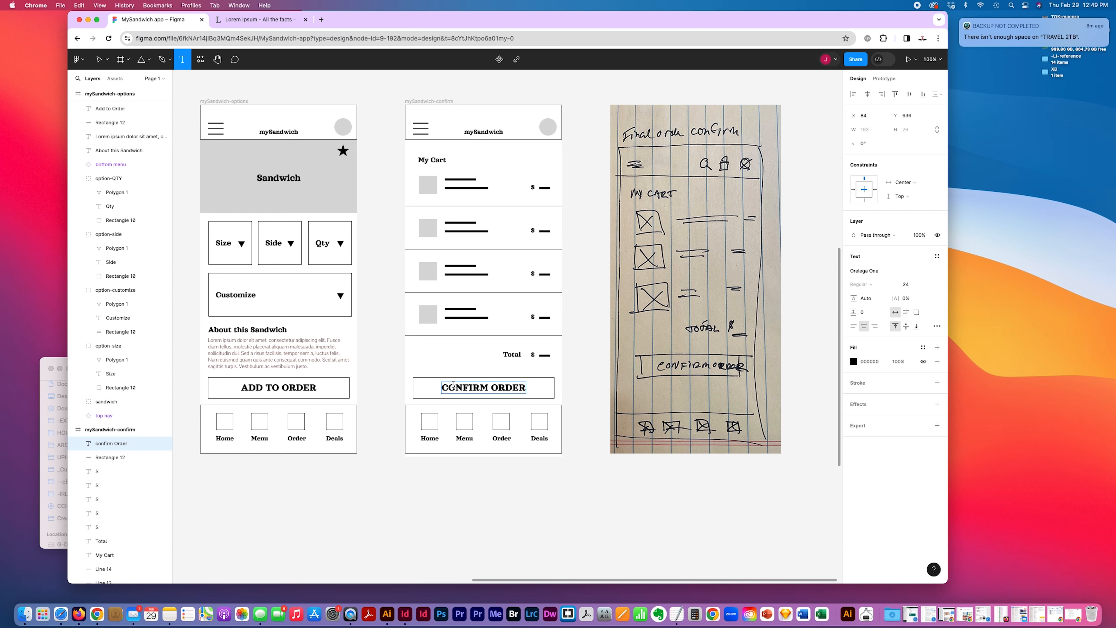
left_click_drag(453, 388, 439, 388)
type("C")
key("Escape")
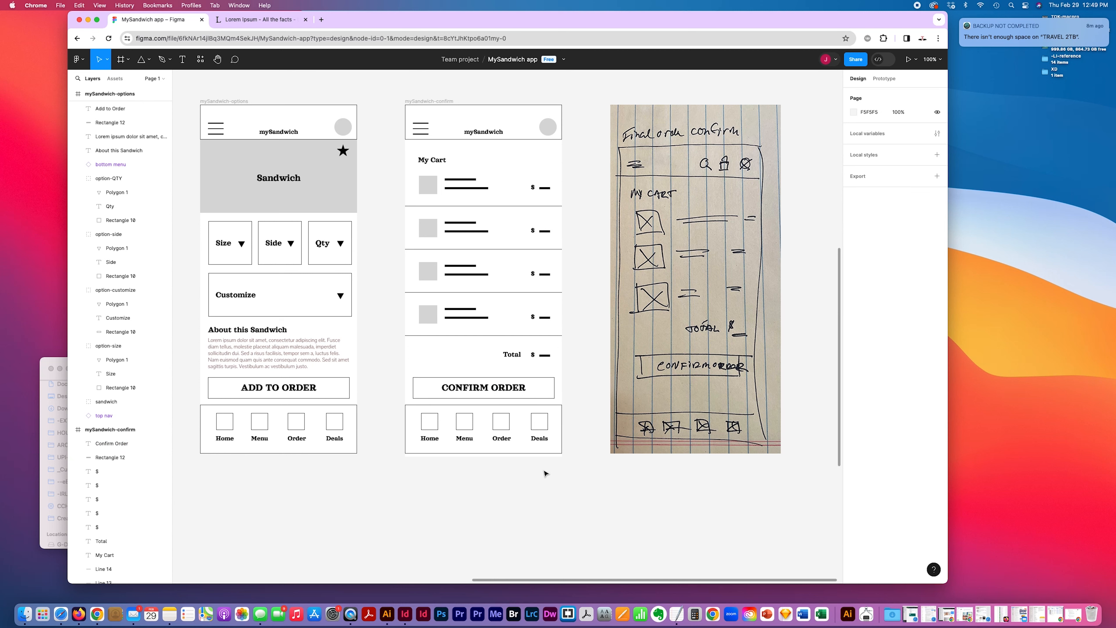
- Move the bottom menu in the mySandwich-confirm frame slightly down to the frame's lower edge
left_click(544, 441)
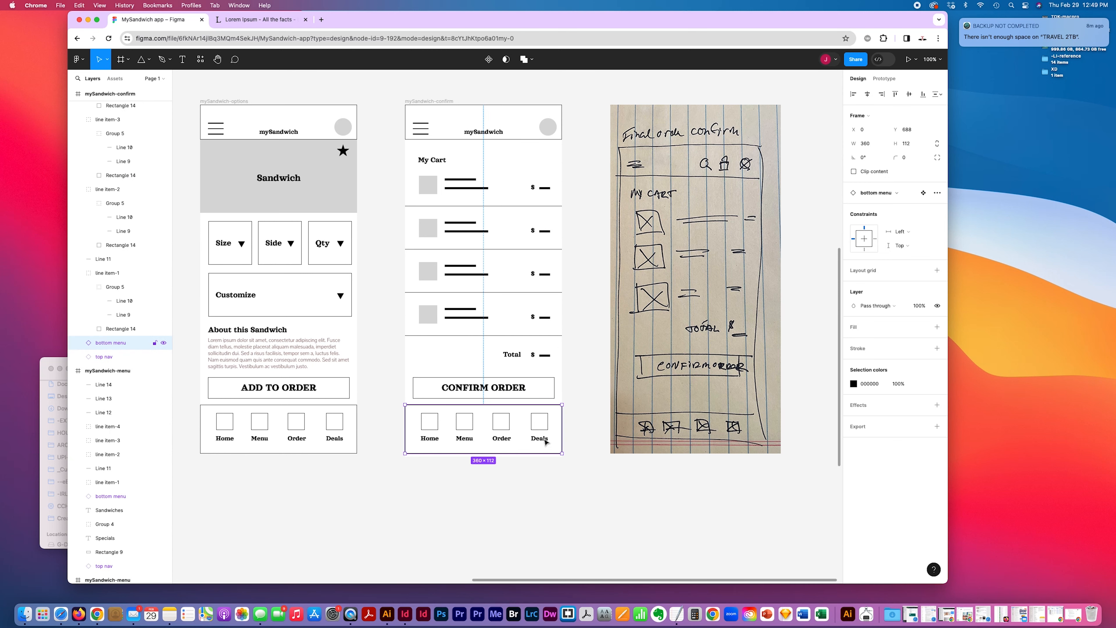
left_click_drag(545, 441, 544, 445)
left_click(523, 505)
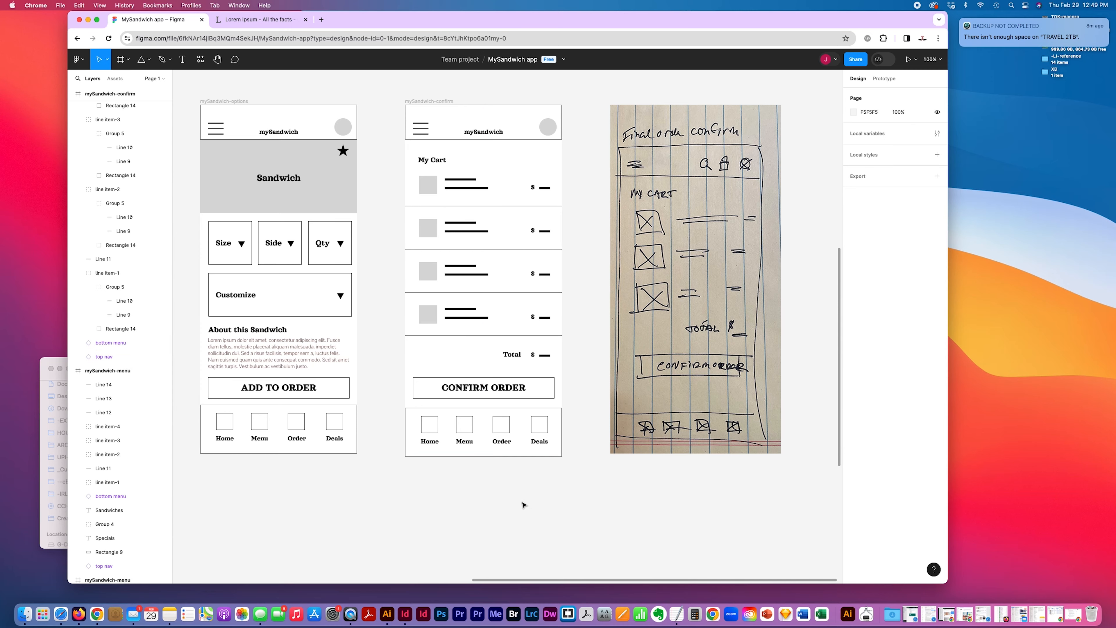
- Align the bottom menu of the mySandwich-menu frame with the Specials banner to the frame's bottom edge
scroll(523, 505, "left", 4)
scroll(525, 501, "down", 10)
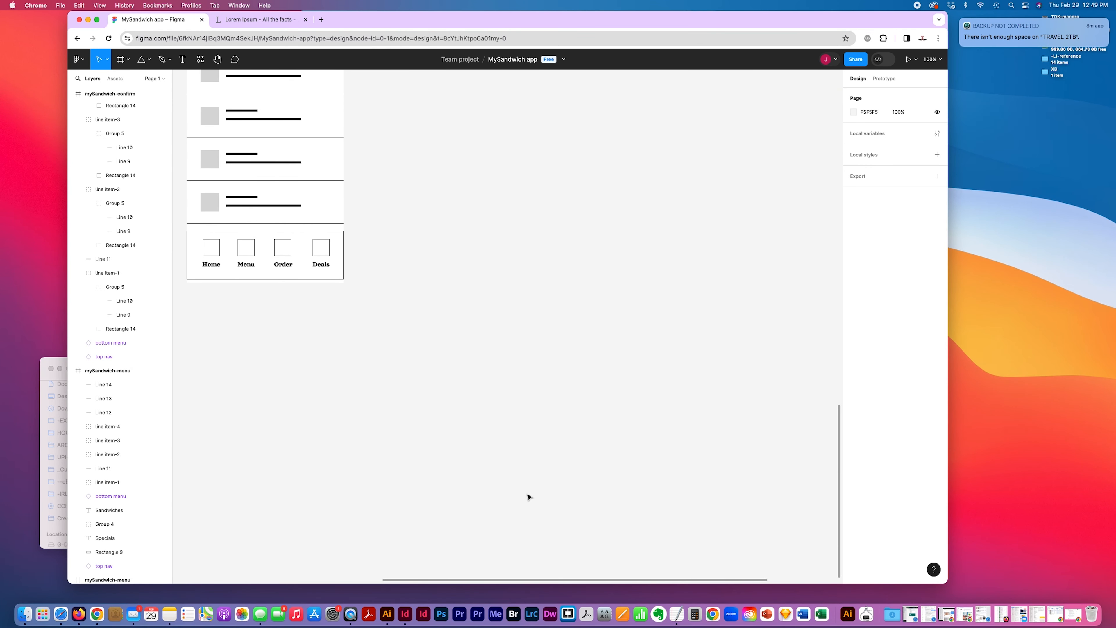
left_click_drag(317, 267, 312, 270)
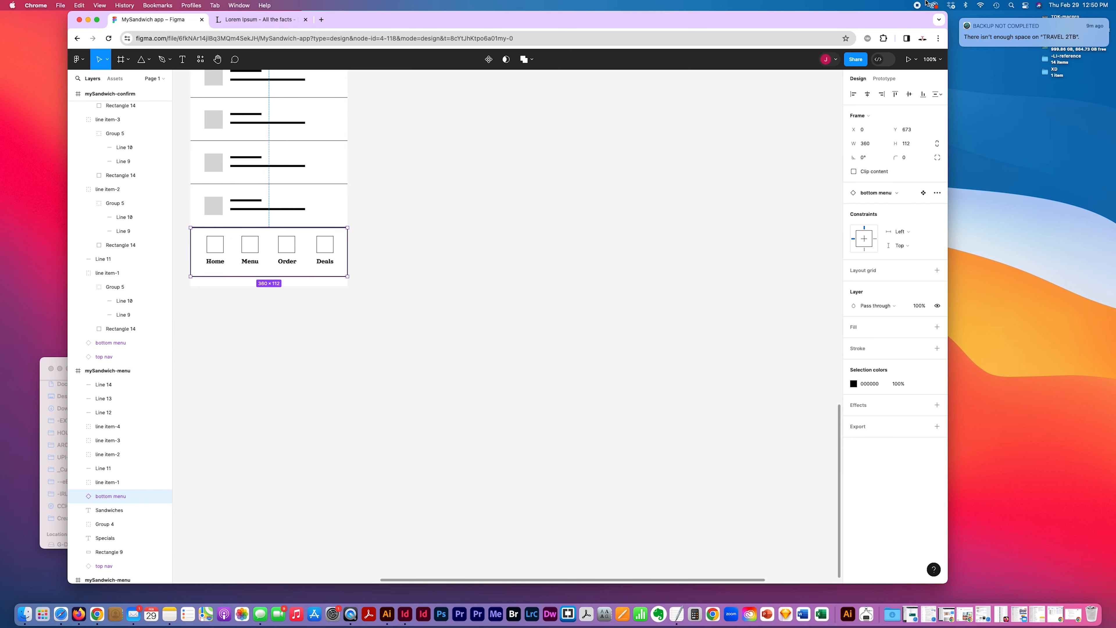
scroll(380, 397, "up", 3)
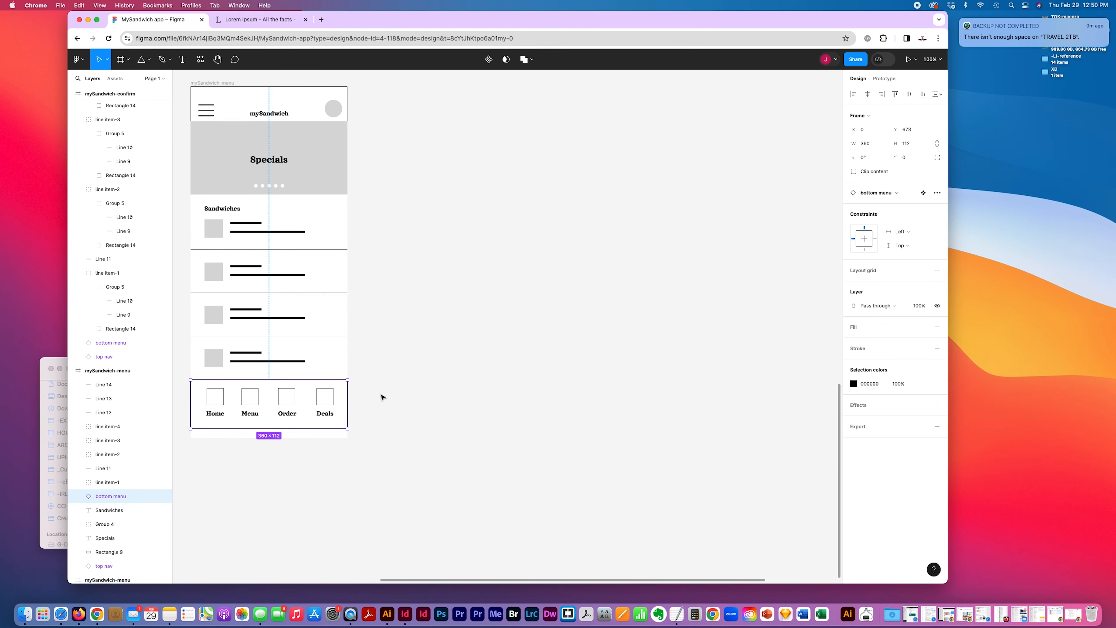
scroll(381, 394, "left", 3)
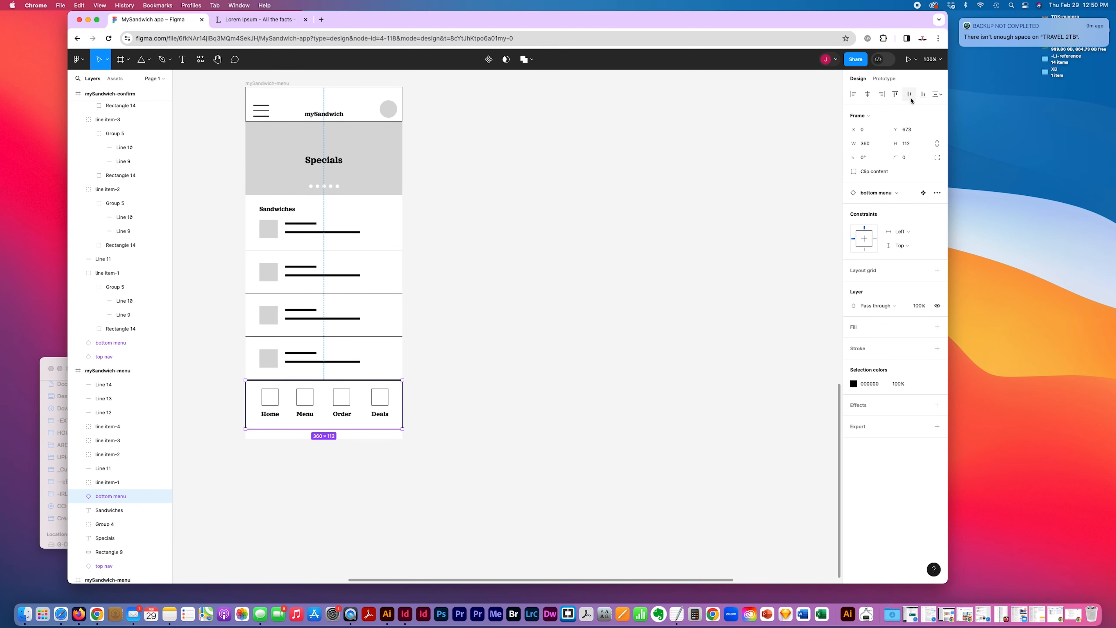
left_click(923, 94)
left_click(513, 412)
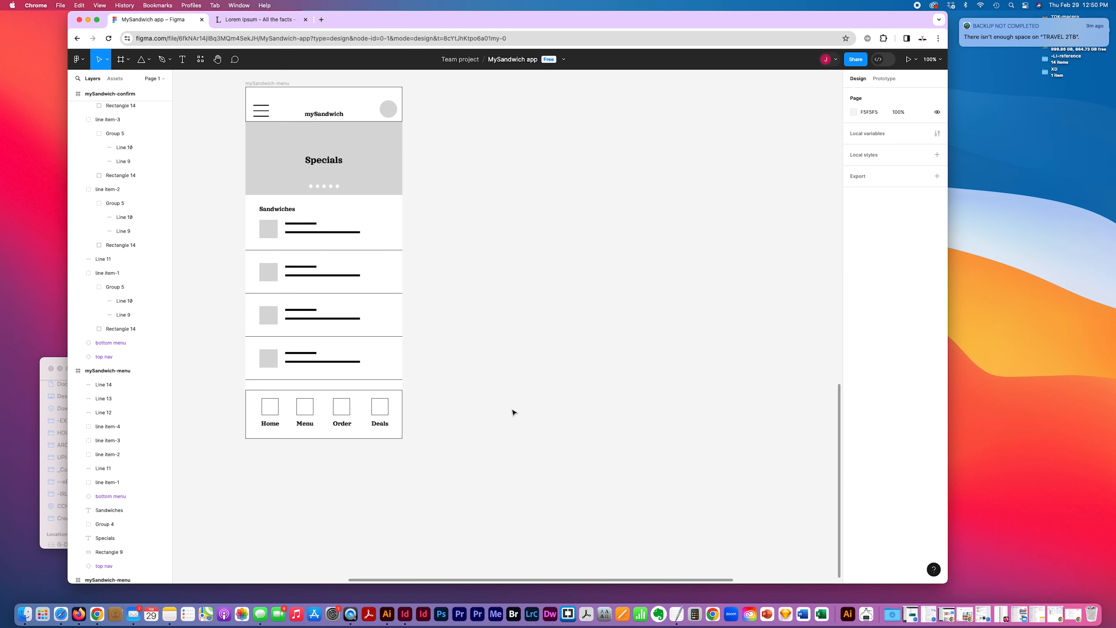
left_click(152, 496)
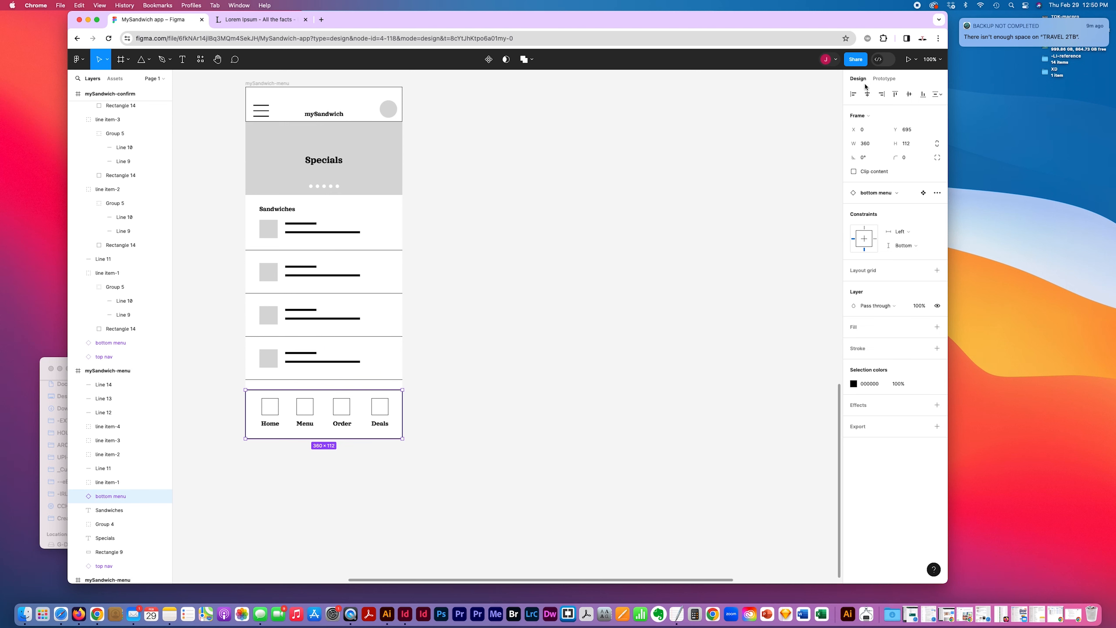
left_click(941, 95)
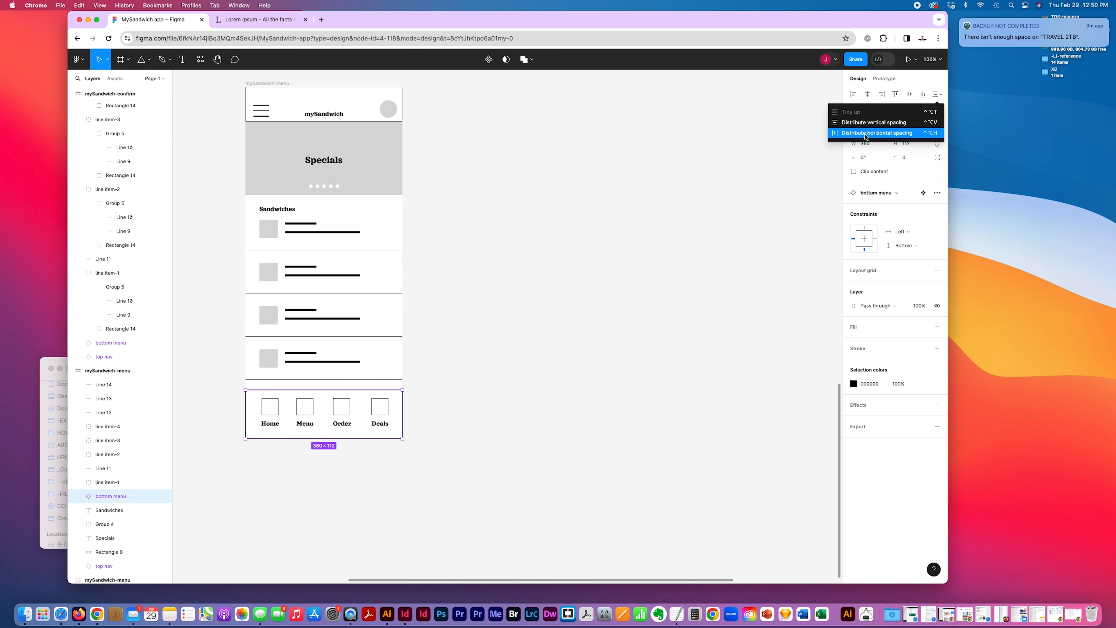
left_click(755, 194)
- Move the order-confirm sketch image up into the row of sketches above the wireframes, beside the other confirm sketch
scroll(756, 195, "up", 5)
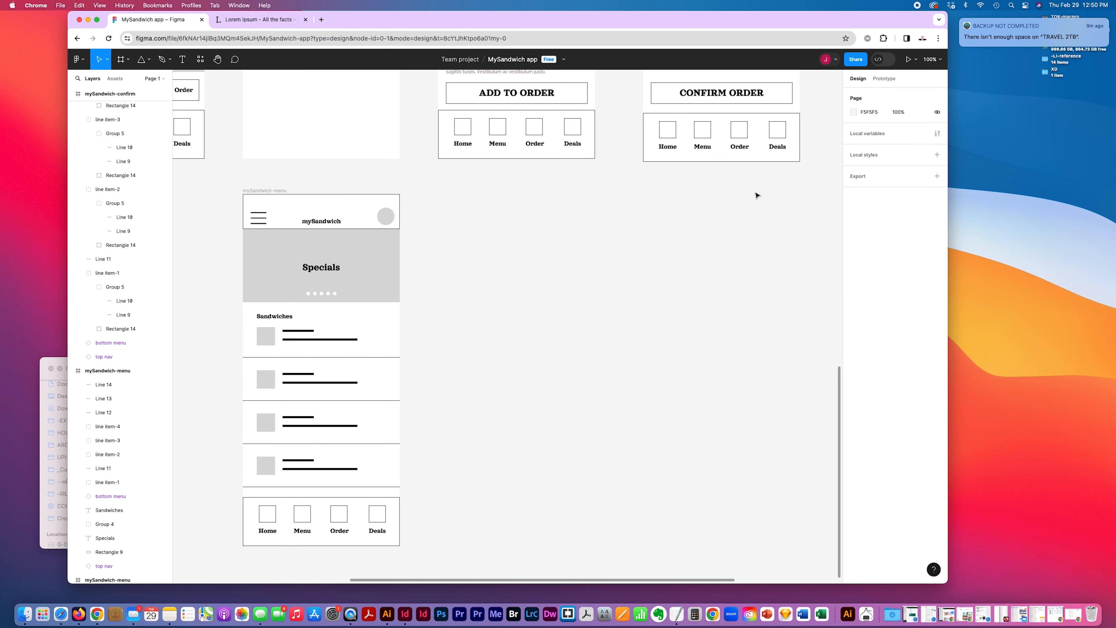
scroll(756, 195, "right", 8)
scroll(756, 195, "up", 10)
scroll(756, 194, "right", 3)
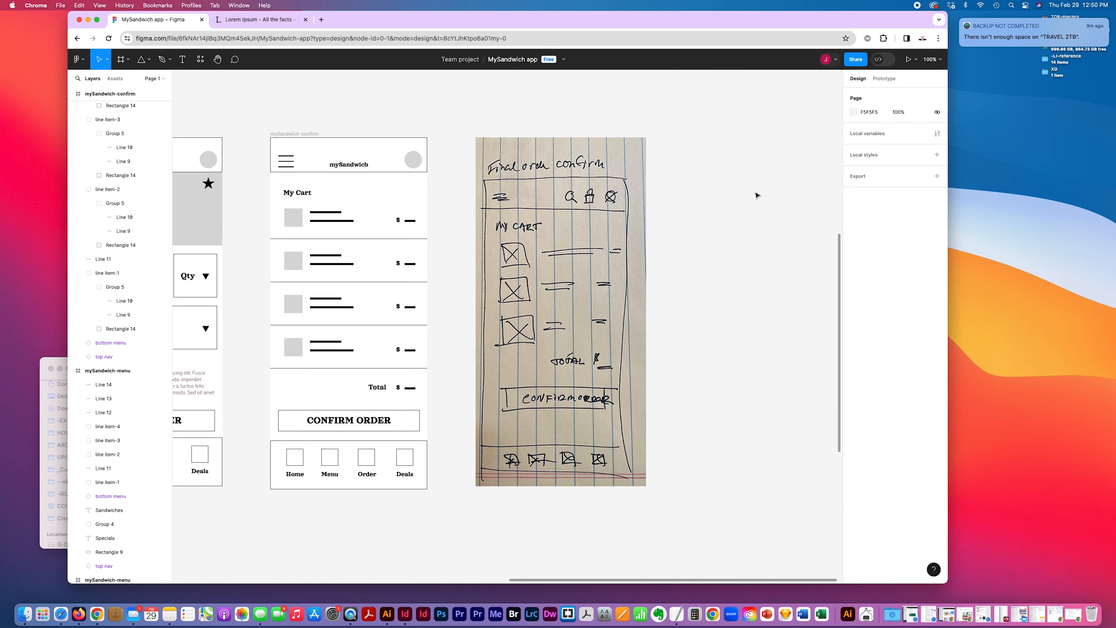
scroll(756, 195, "up", 3)
mouse_move(558, 504)
left_mouse_down()
mouse_move(712, 70)
mouse_move(652, 191)
mouse_move(654, 128)
mouse_move(672, 129)
left_mouse_up()
scroll(659, 220, "left", 10)
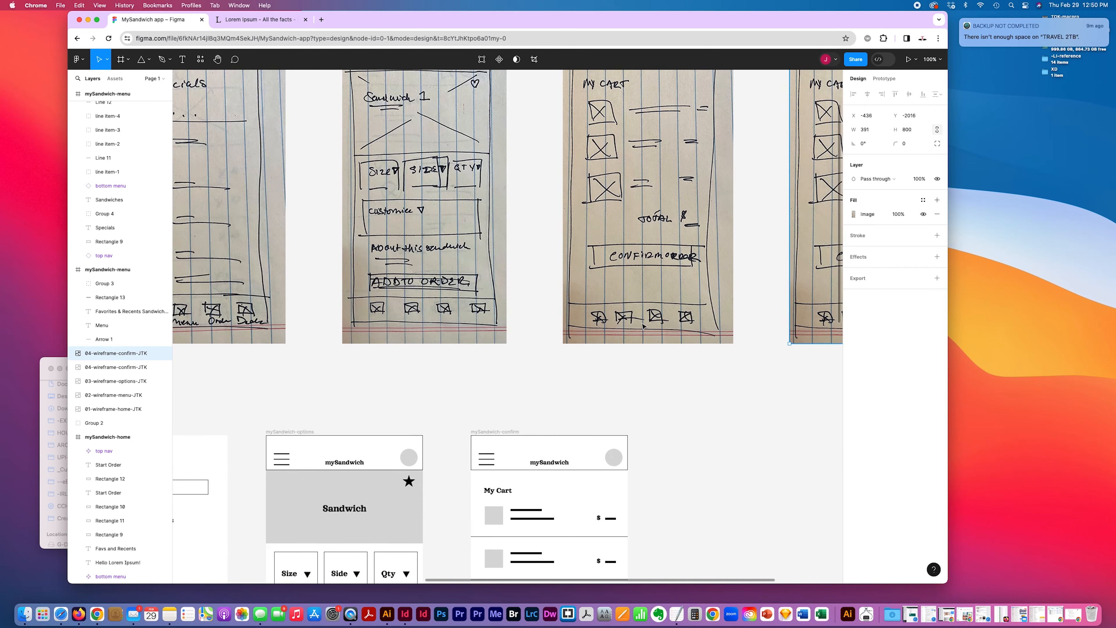
scroll(643, 326, "down", 4)
scroll(643, 325, "left", 10)
scroll(643, 325, "down", 4)
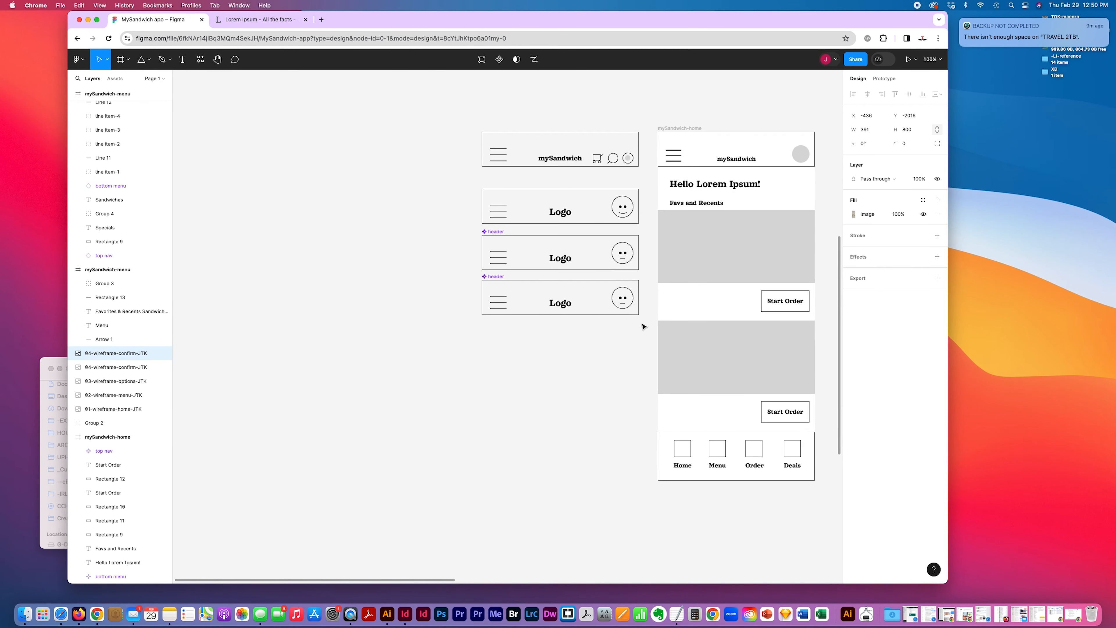
scroll(643, 326, "right", 5)
scroll(643, 326, "right", 10)
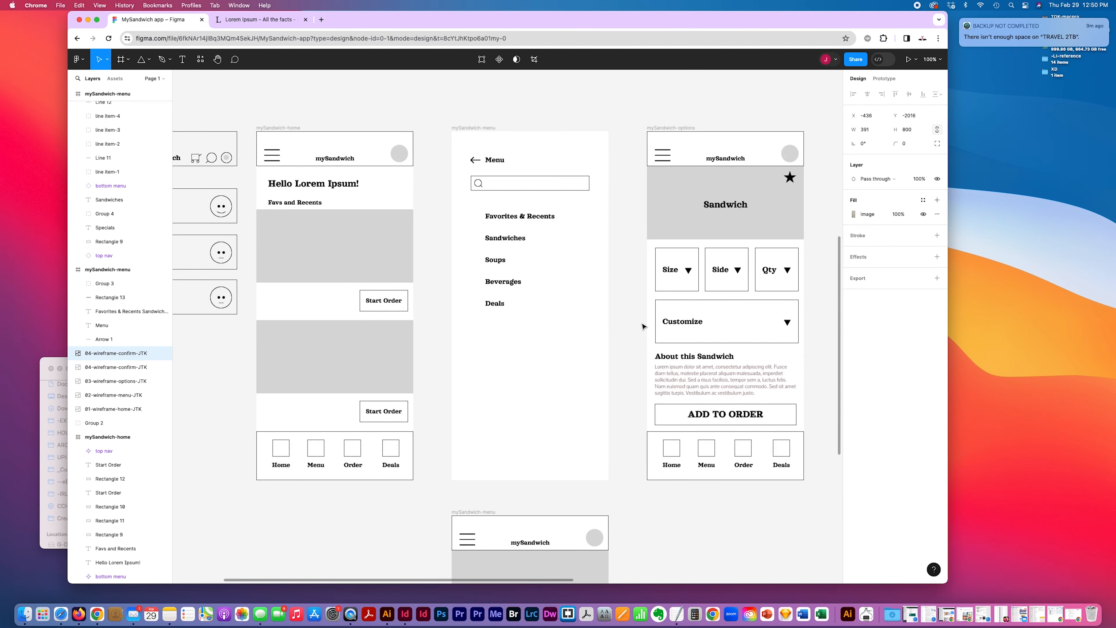
- Copy the top nav from the mySandwich-home frame to the empty canvas below the header examples
scroll(643, 326, "left", 10)
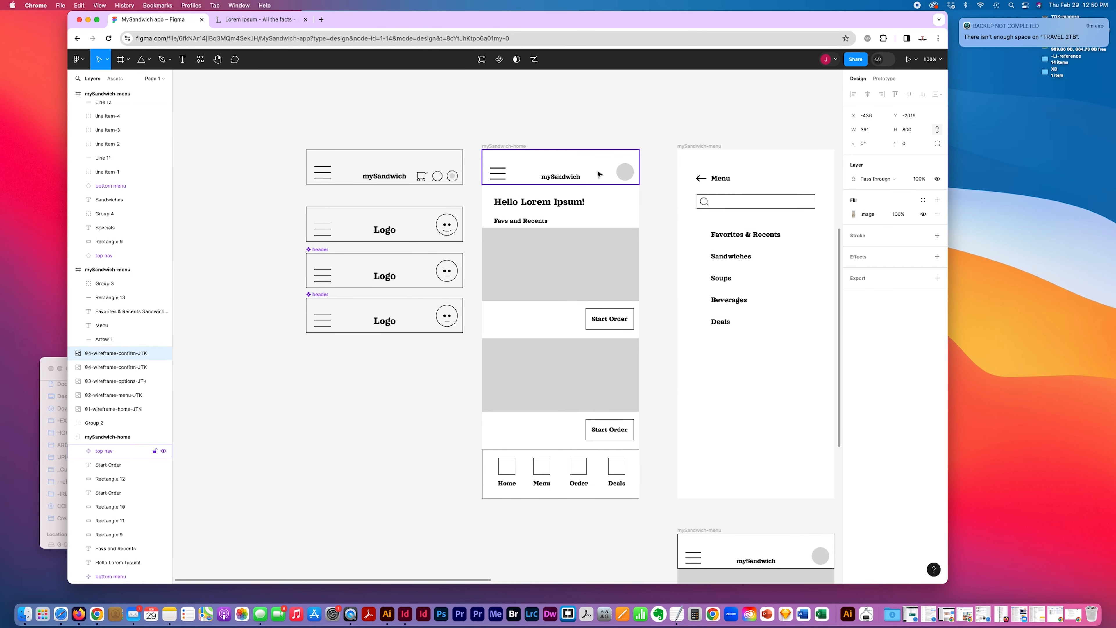
left_click_drag(563, 174, 431, 376)
left_click(393, 478)
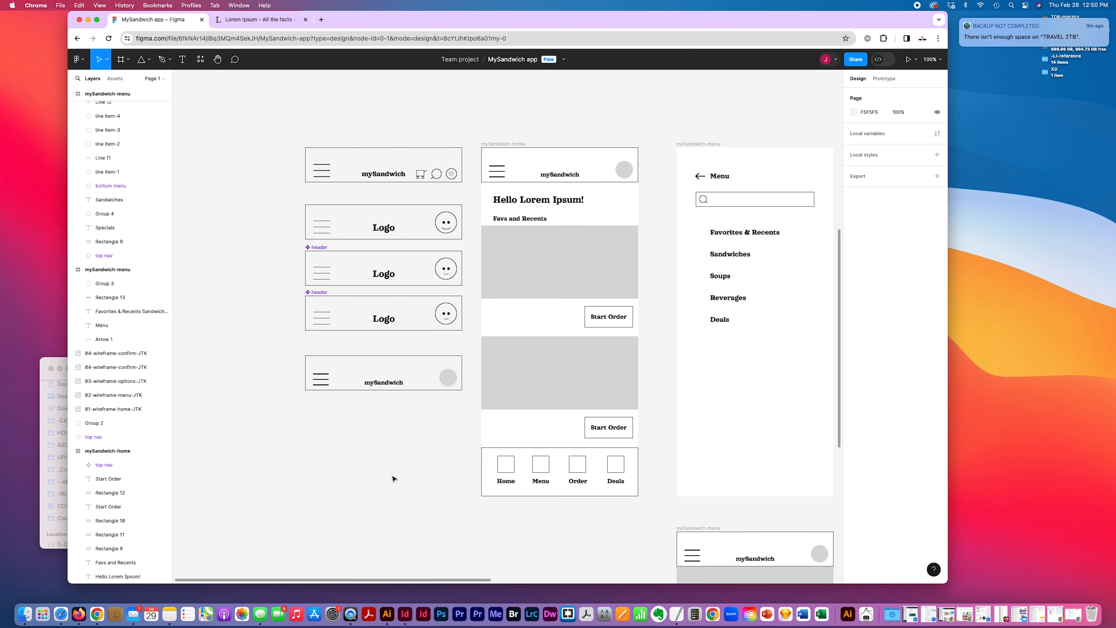
- Replace the gray fill of the profile icon in the copied top nav with a 1 px black inside stroke
scroll(461, 421, "up", 4)
scroll(461, 421, "right", 2)
scroll(423, 468, "down", 5)
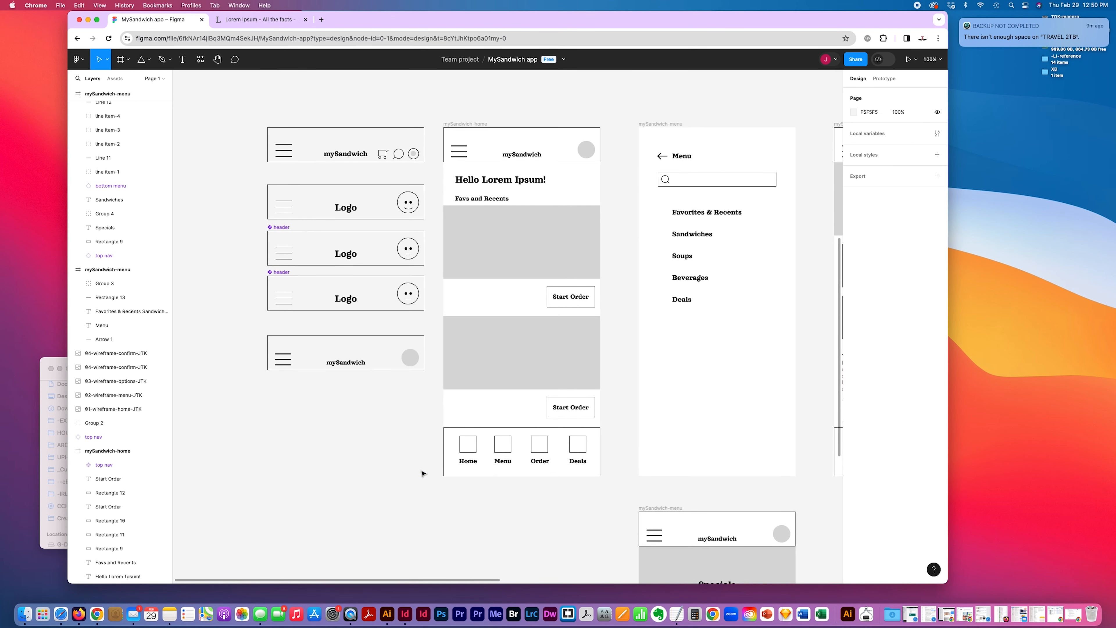
left_click(365, 334)
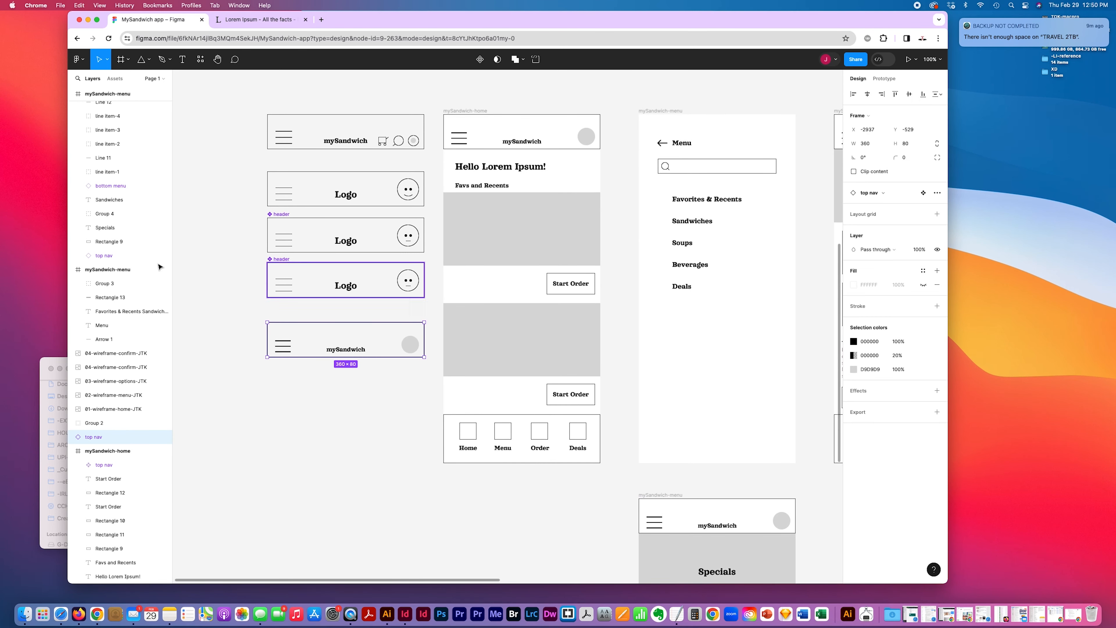
left_click(72, 436)
left_click(78, 451)
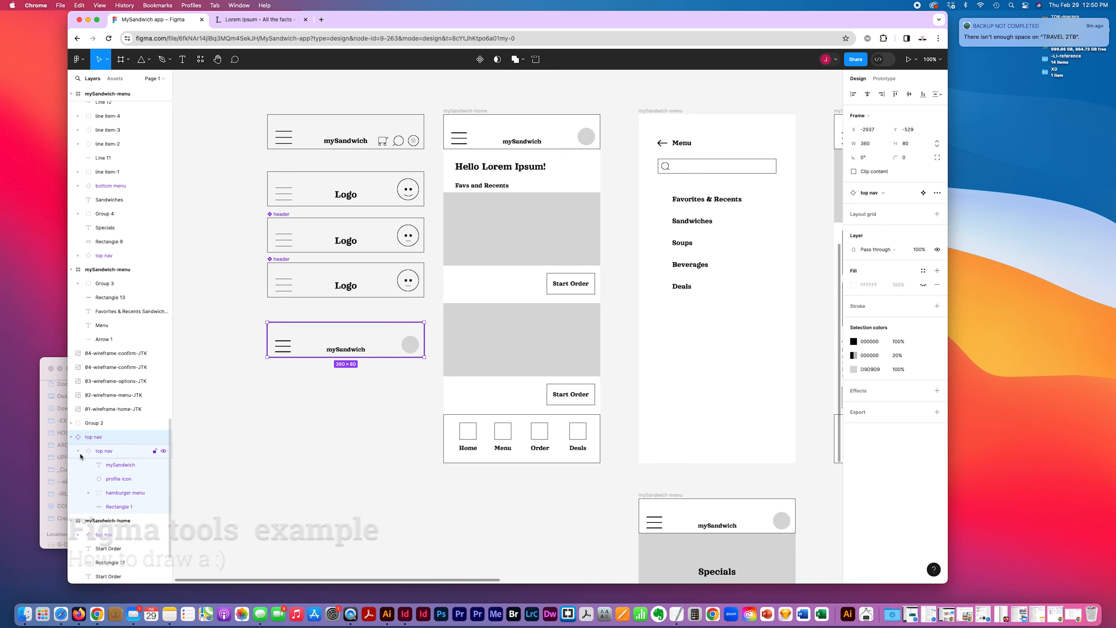
scroll(153, 484, "down", 3)
left_click(145, 395)
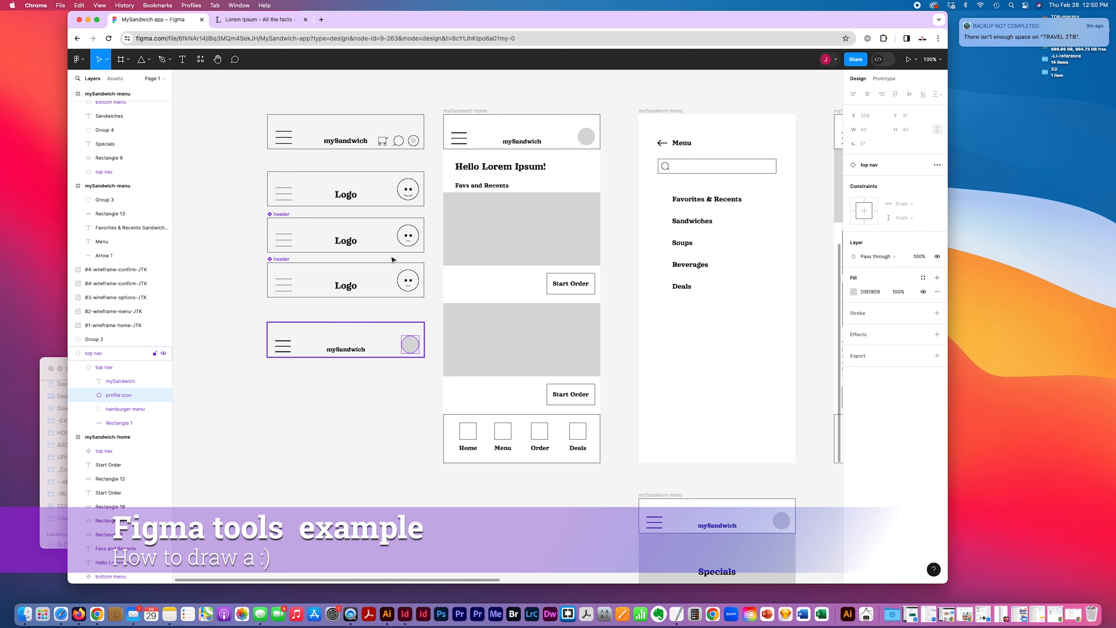
scroll(613, 364, "left", 2)
scroll(635, 365, "right", 1)
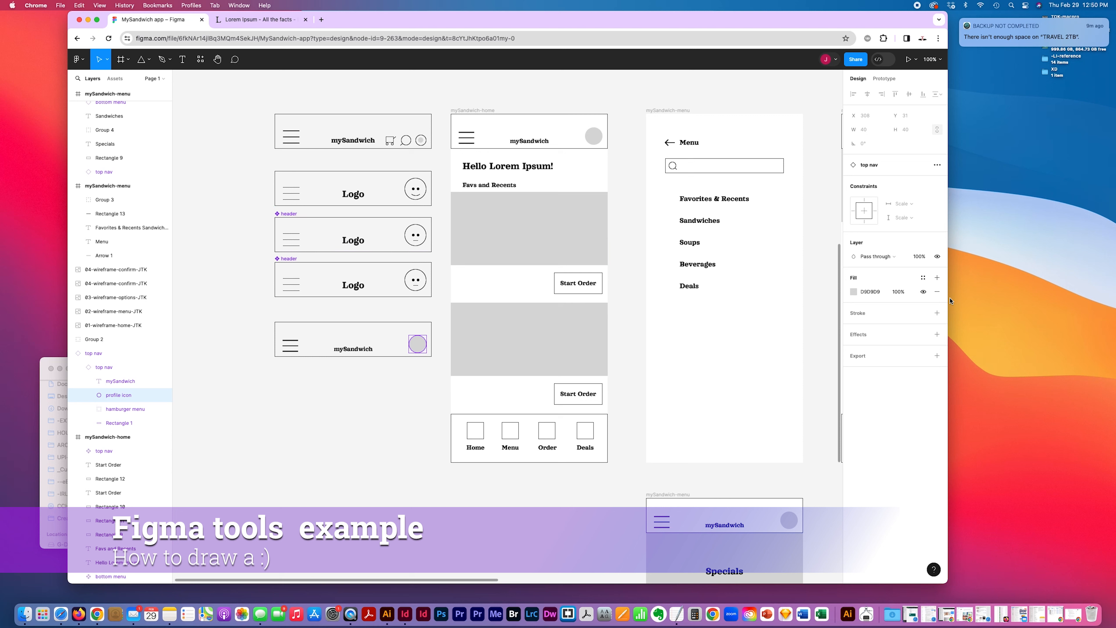
left_click(937, 292)
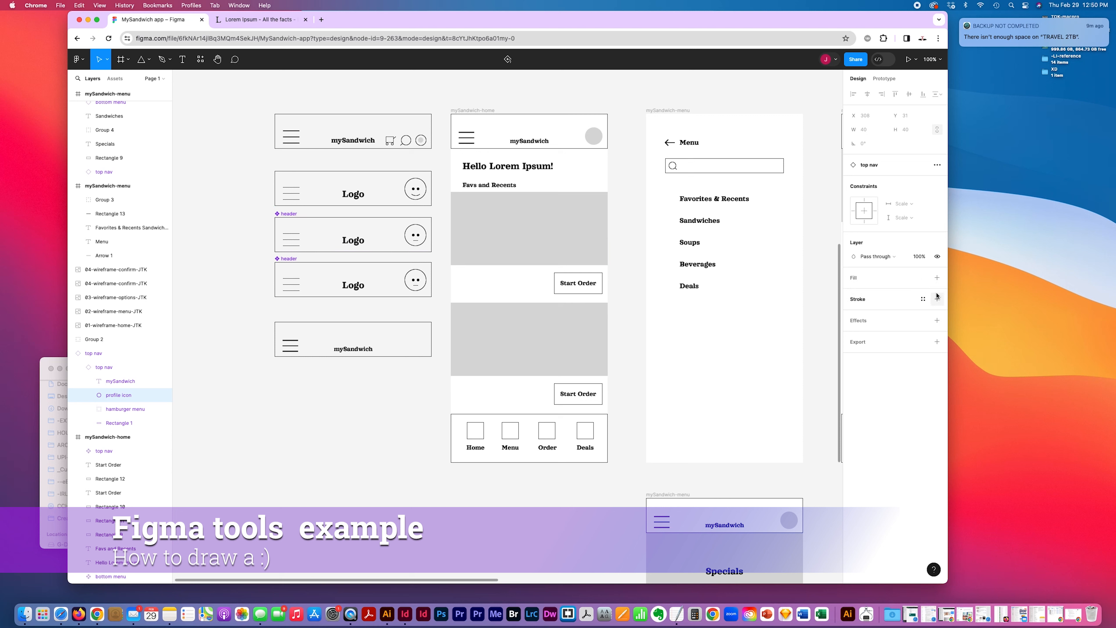
left_click(937, 299)
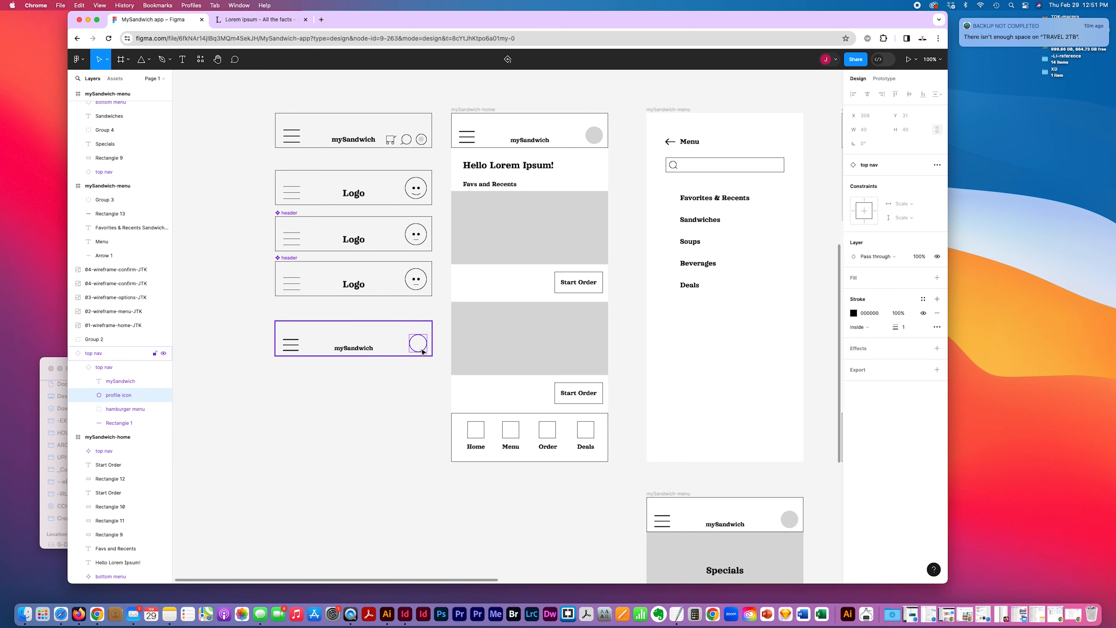
- Draw a black eye circle about 5 × 5 inside the profile icon and copy it beside the first as the second eye
key("super+equal")
key("super+equal")
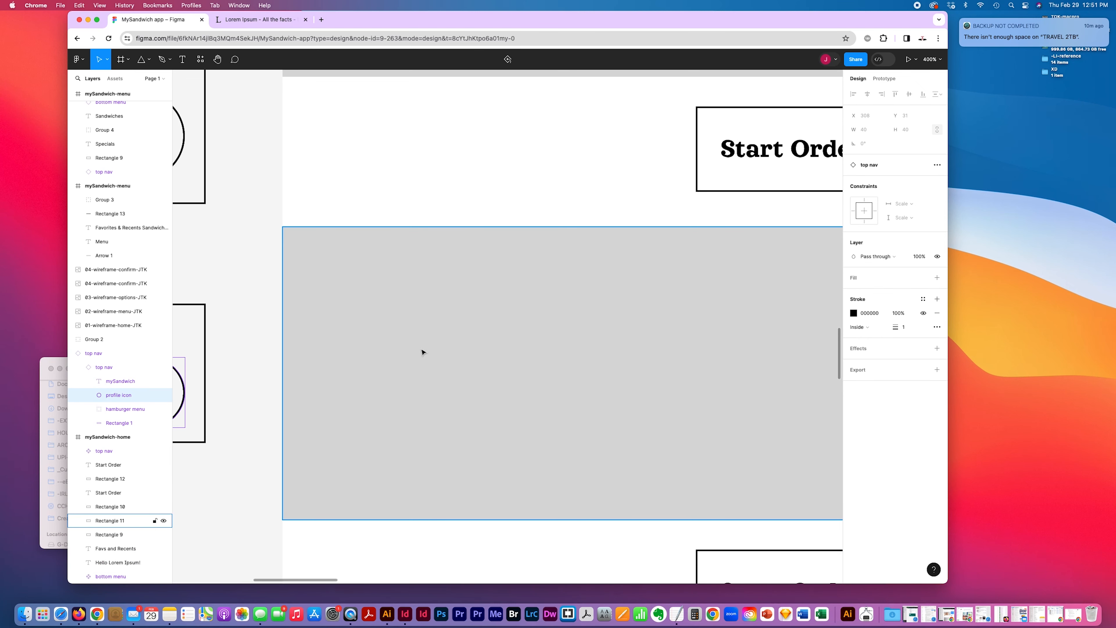
scroll(526, 327, "left", 10)
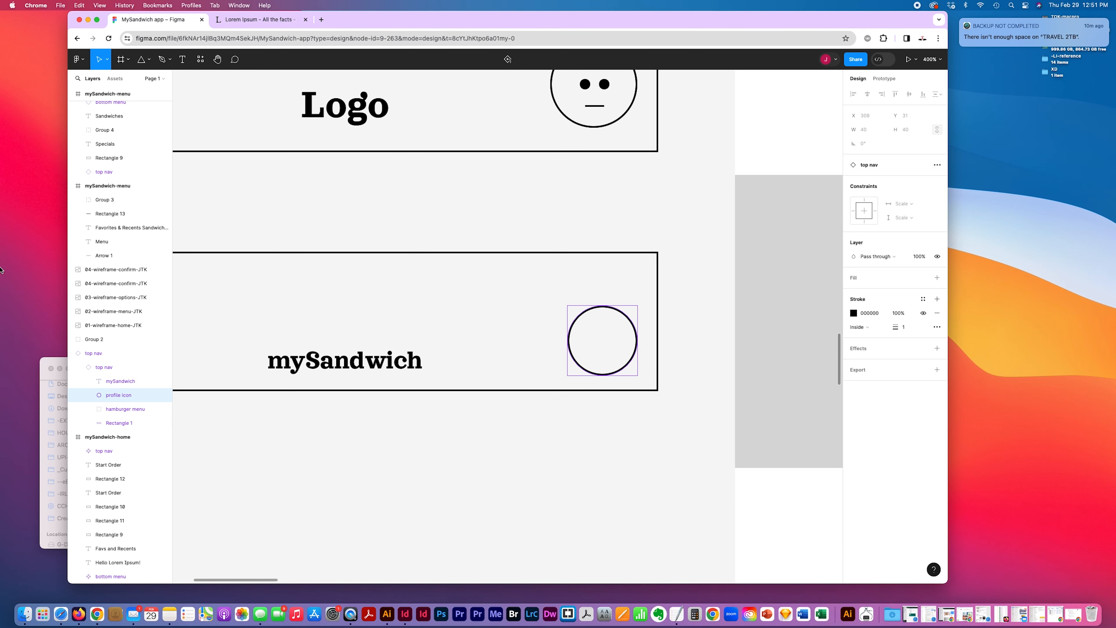
left_click(146, 61)
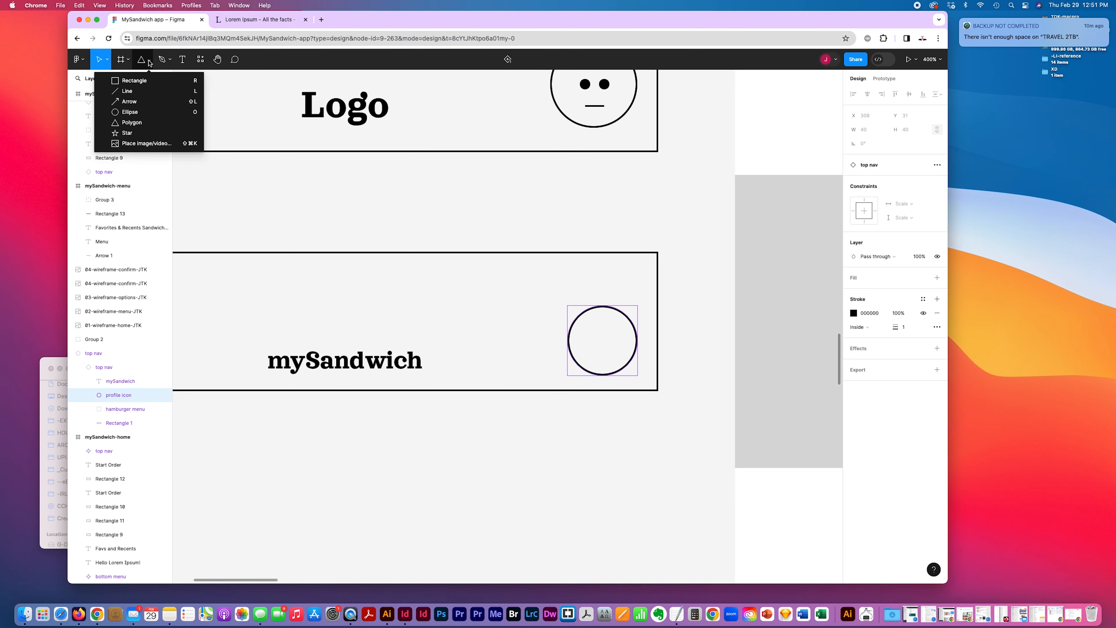
left_click(128, 113)
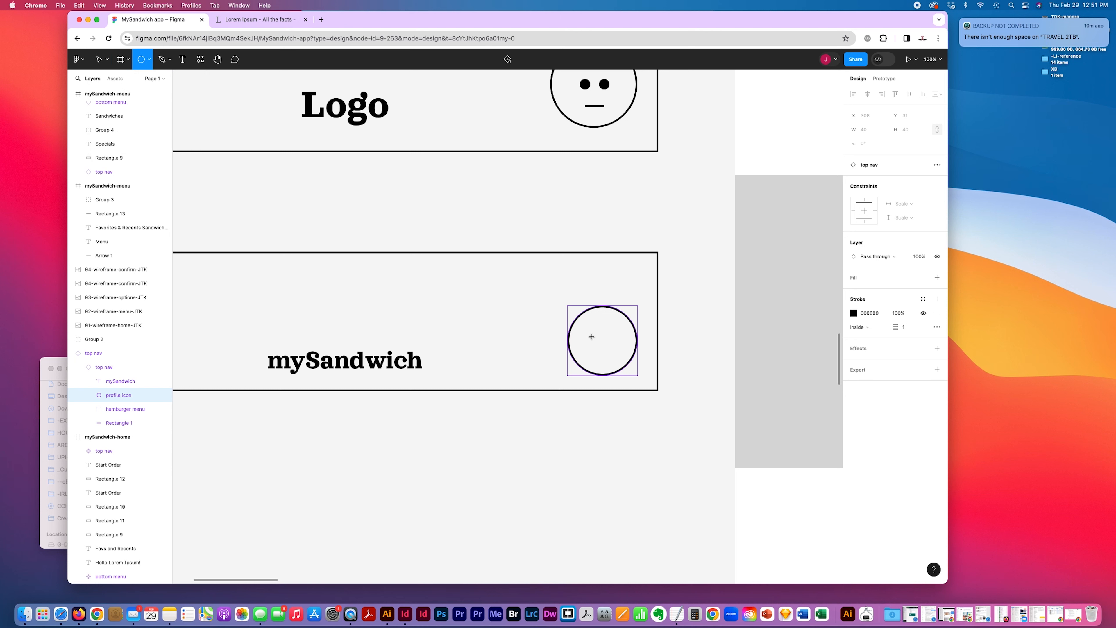
left_click_drag(591, 337, 597, 343)
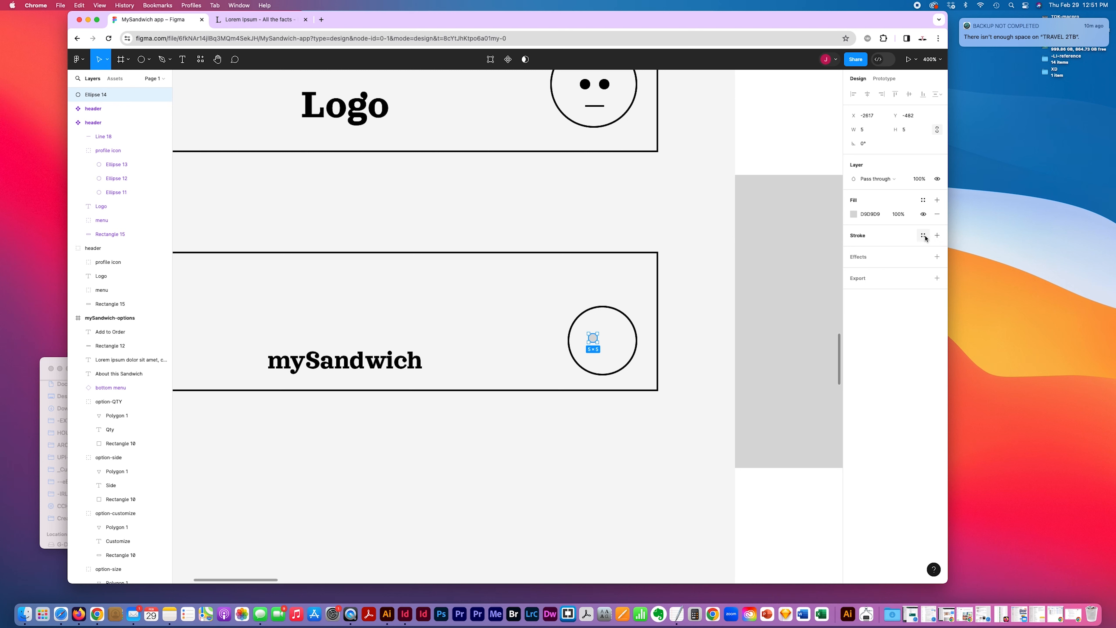
left_click(855, 215)
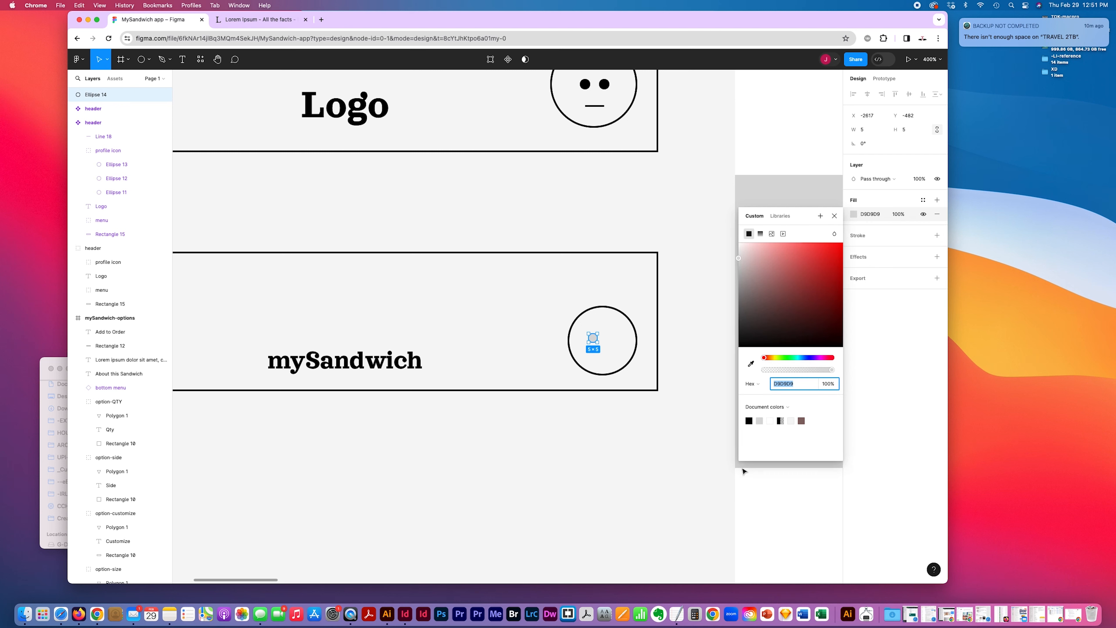
left_click(749, 420)
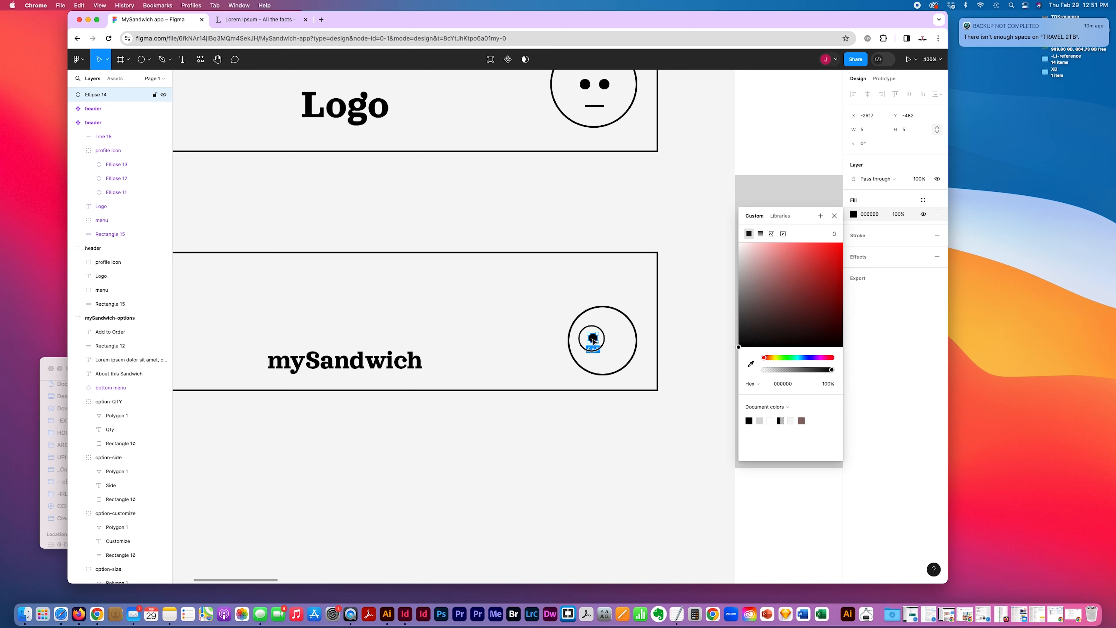
left_click_drag(593, 339, 613, 340)
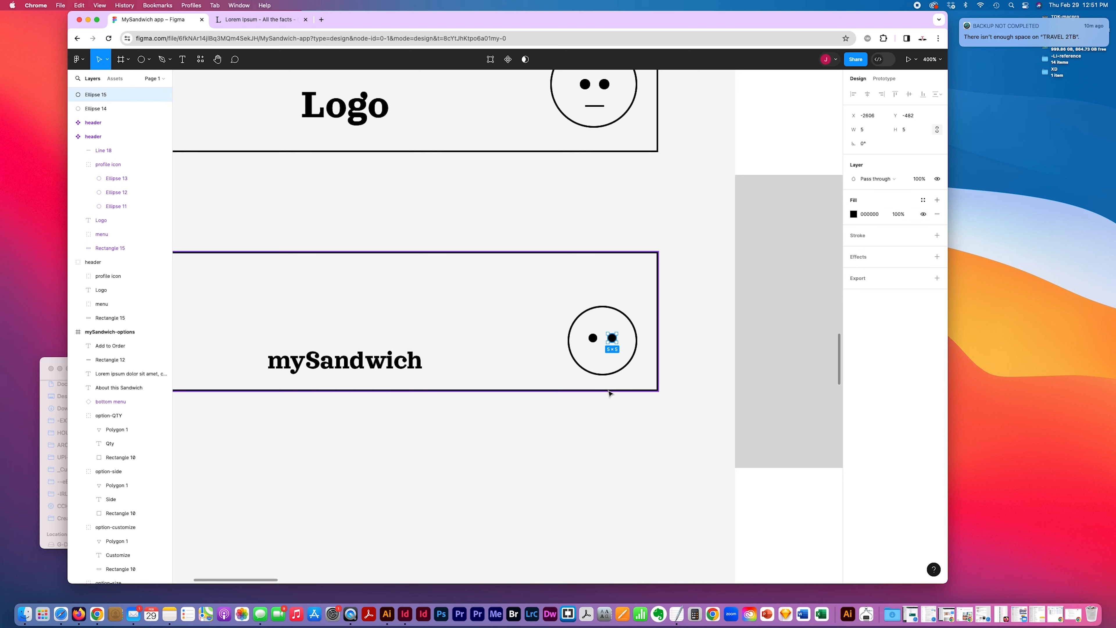
- Draw a curved smile about 14.5 × 2 below the eyes with the Pen tool
left_click(166, 60)
left_click(169, 64)
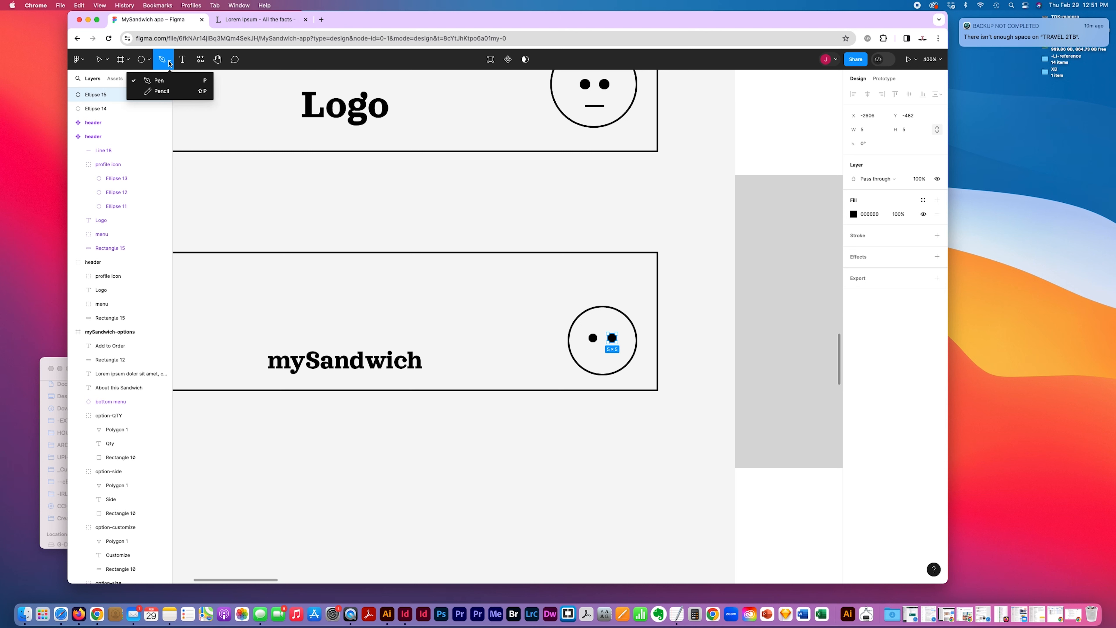
left_click(163, 81)
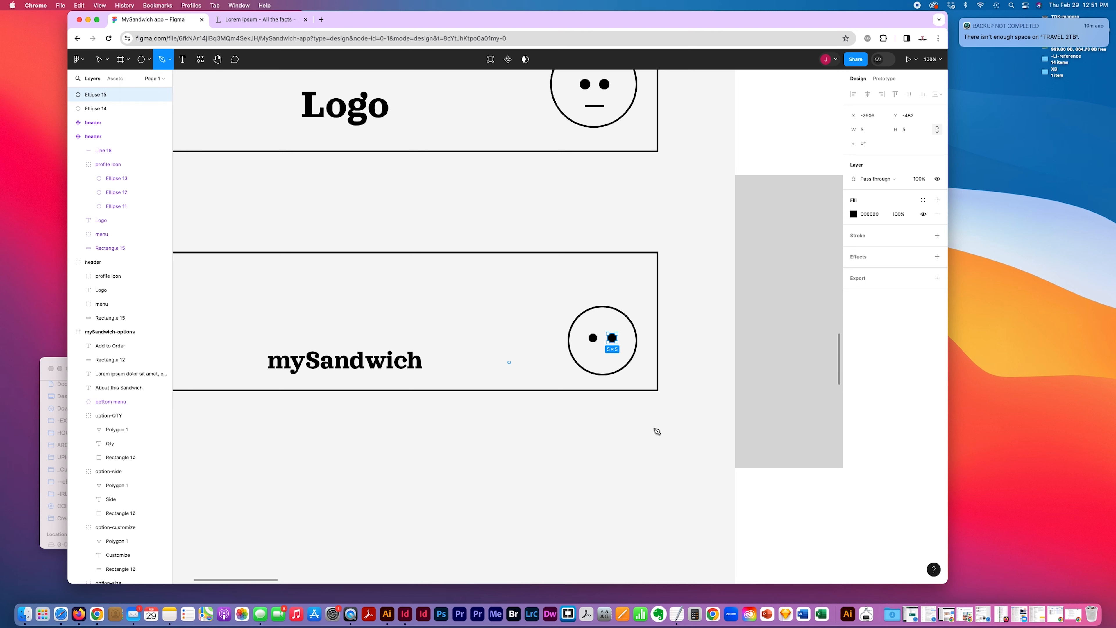
left_click(590, 358)
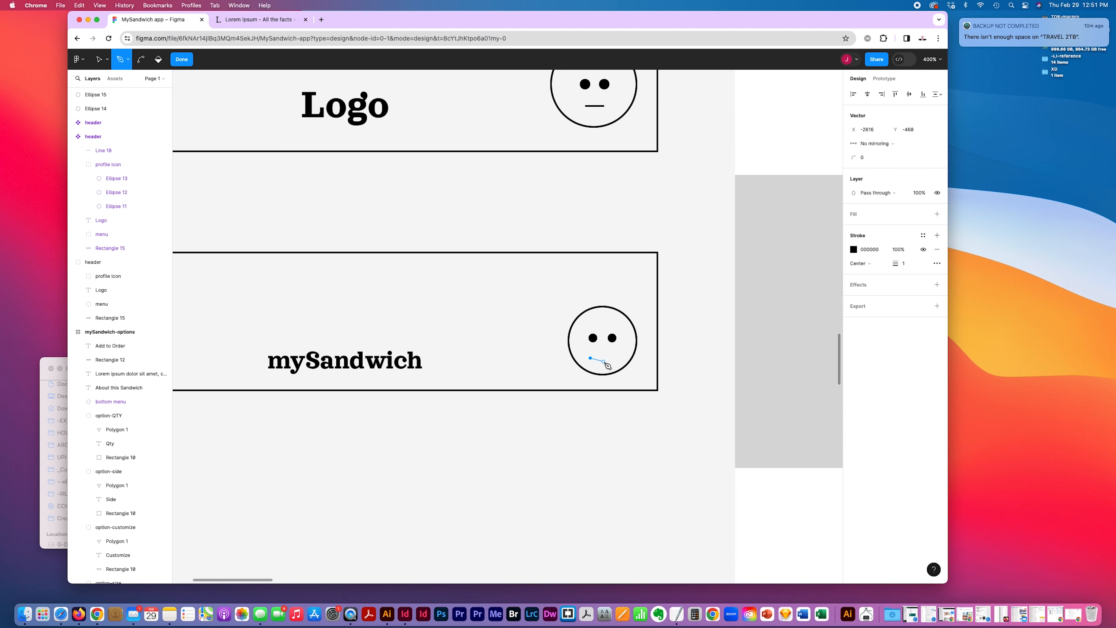
left_click_drag(604, 361, 613, 361)
left_click(617, 358)
key("Escape")
key("Escape")
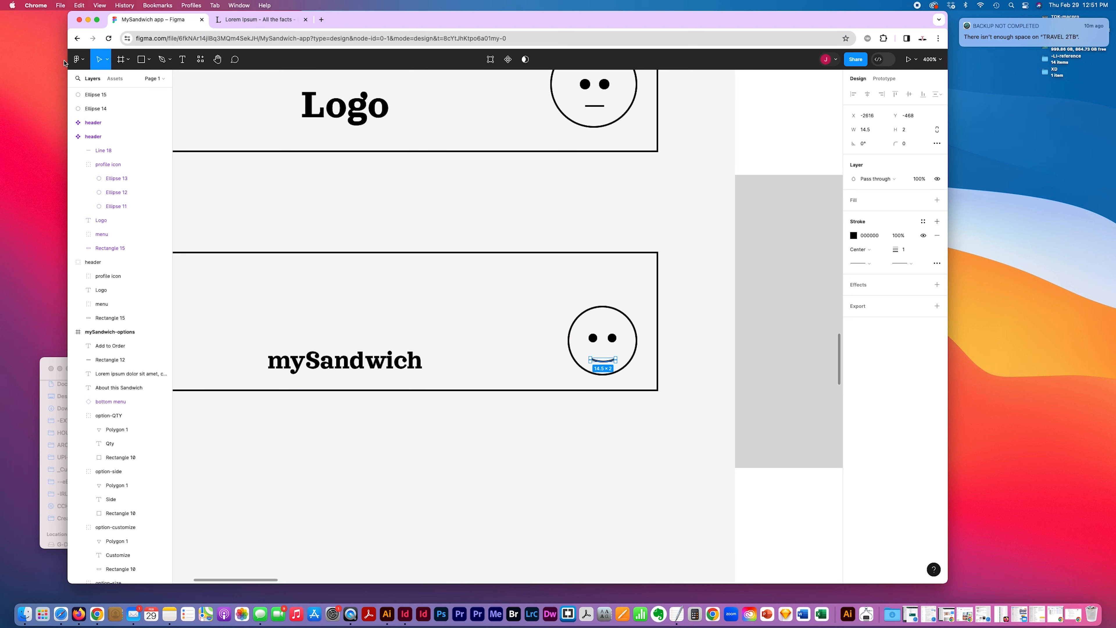
left_click(589, 405)
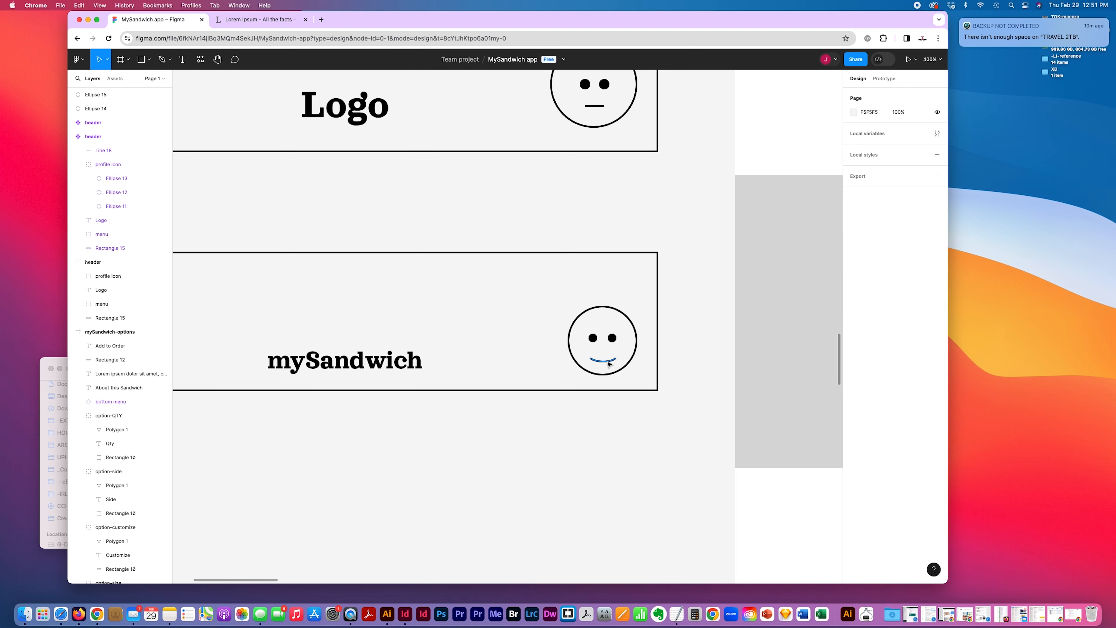
left_click(606, 361)
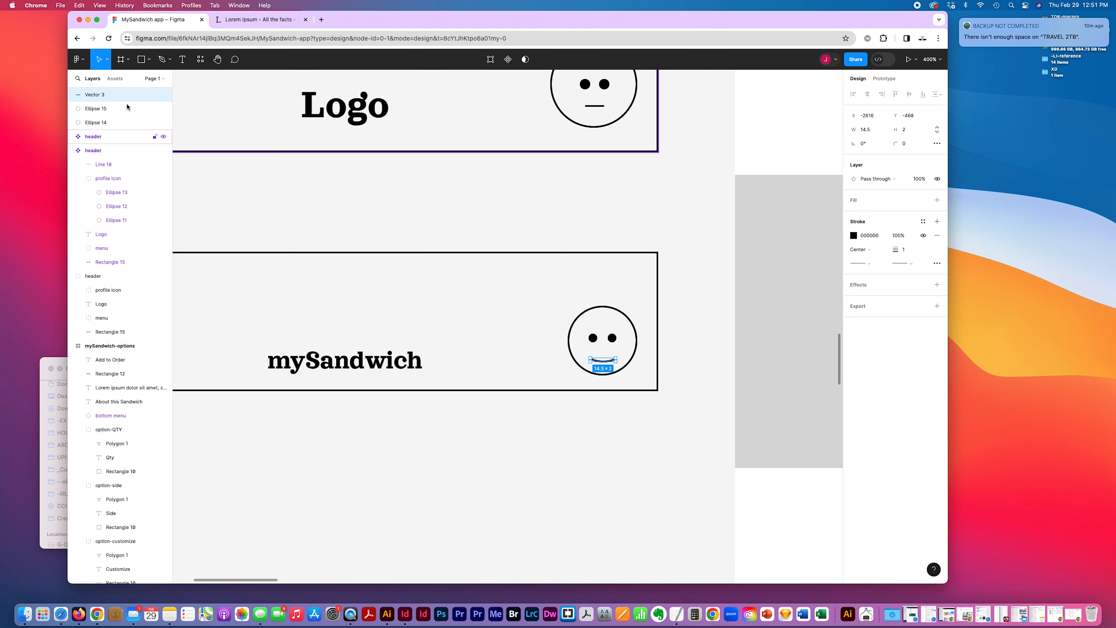
left_click(162, 59)
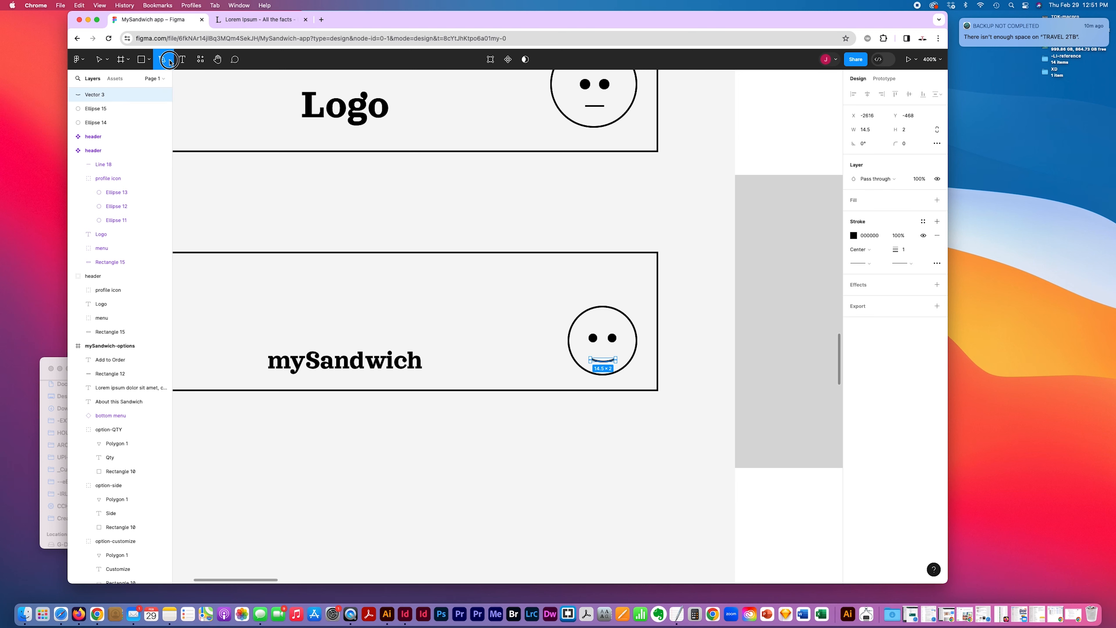
left_click(170, 62)
left_click(171, 81)
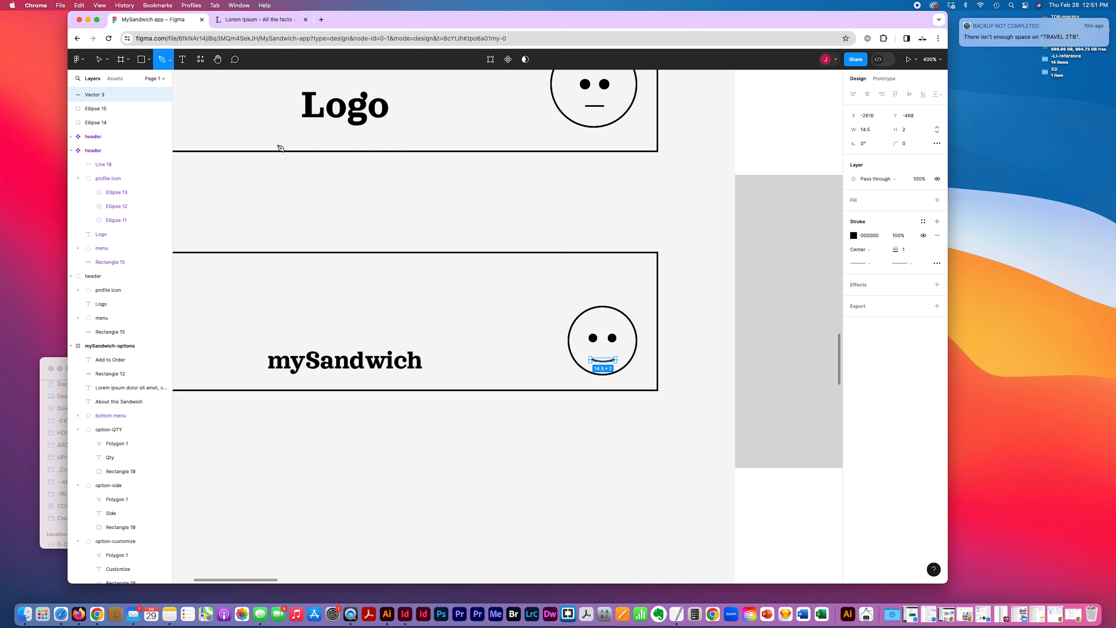
left_click(604, 362)
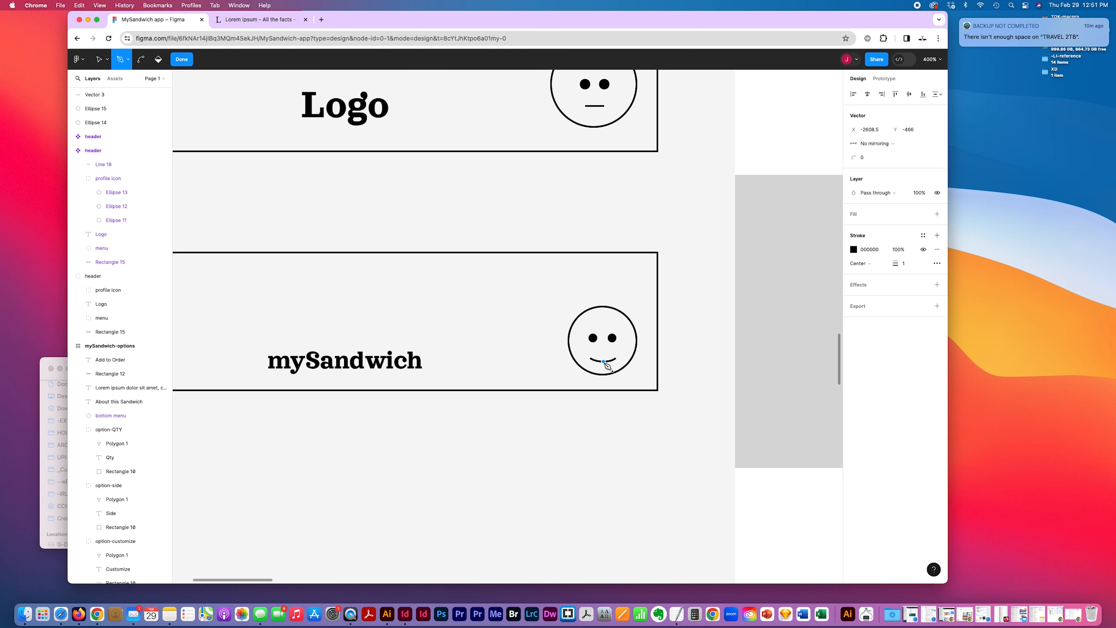
key("Escape")
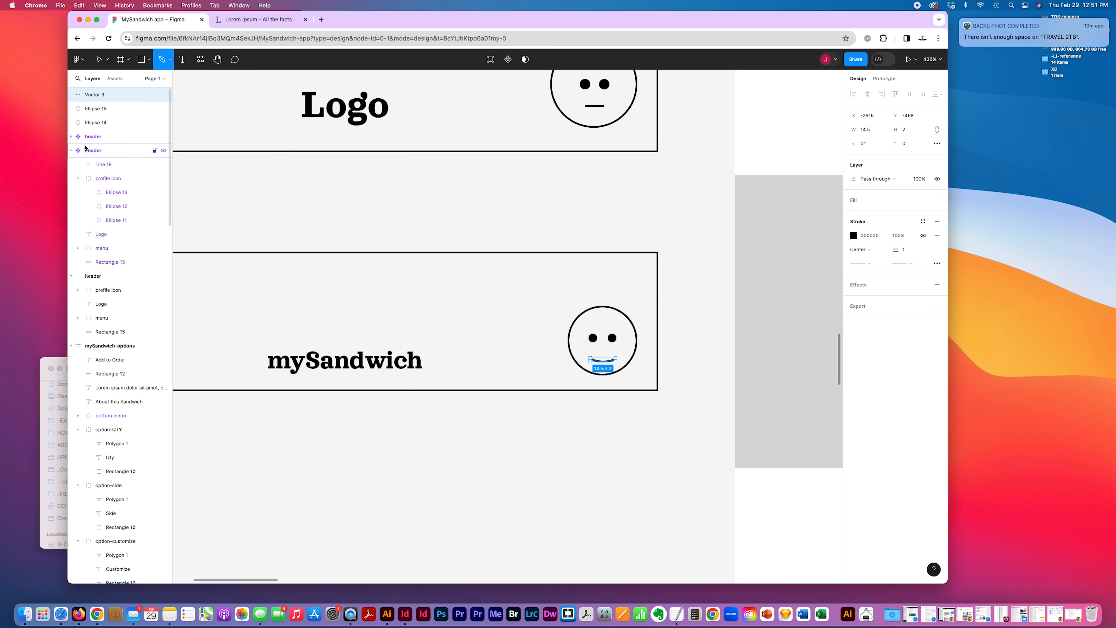
left_click(99, 59)
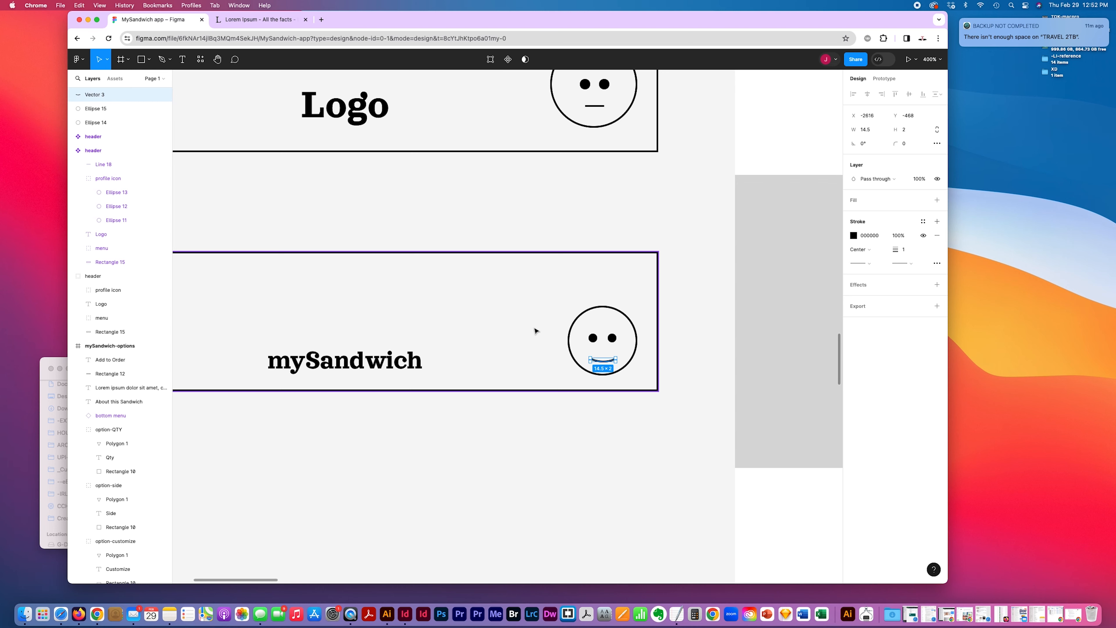
- Reshape the smile into a deeper curve about 14 × 4, undoing any accidental shift of the top nav
key("super+equal")
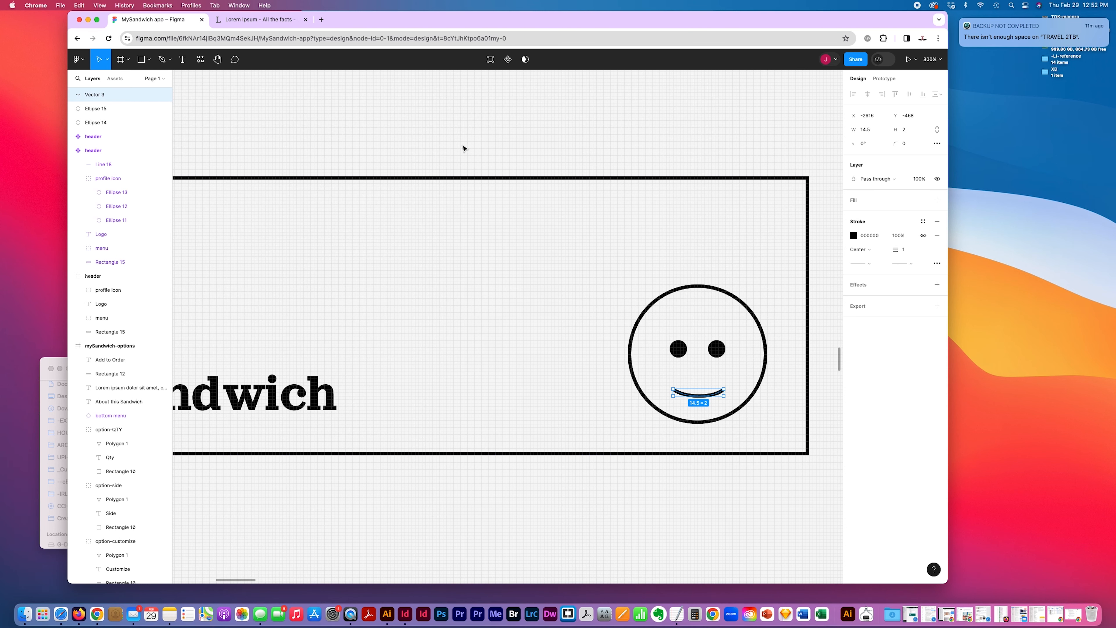
scroll(516, 259, "right", 3)
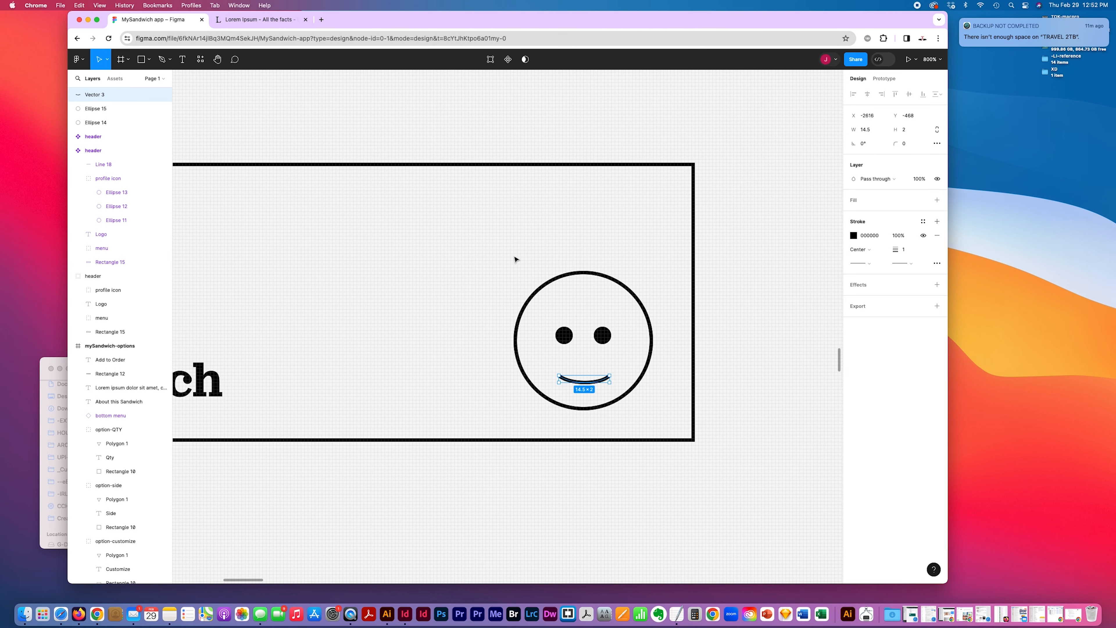
scroll(516, 259, "right", 2)
left_click_drag(543, 355, 536, 348)
left_click(609, 352)
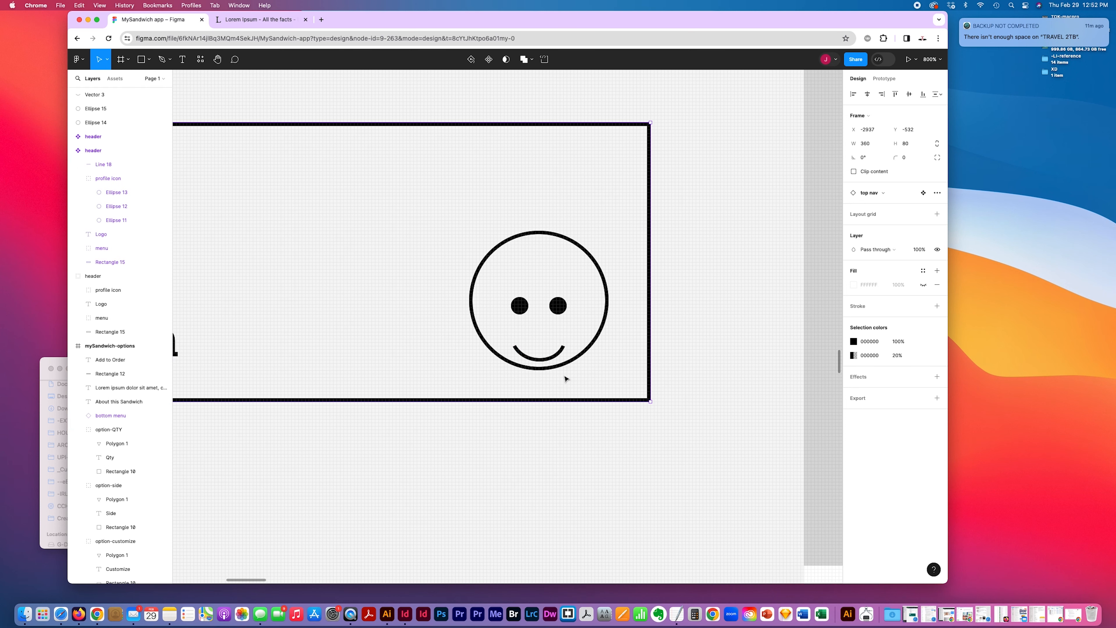
key("super+z")
- Give both ends of the smile Round caps and move it slightly up toward the eyes
left_click(544, 362)
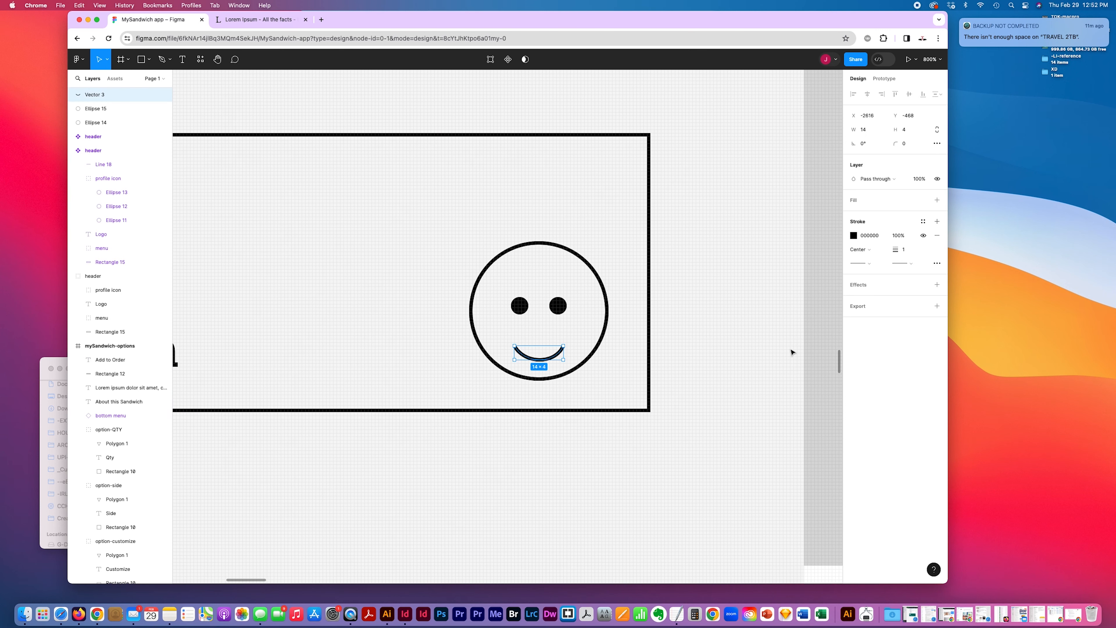
left_click(869, 264)
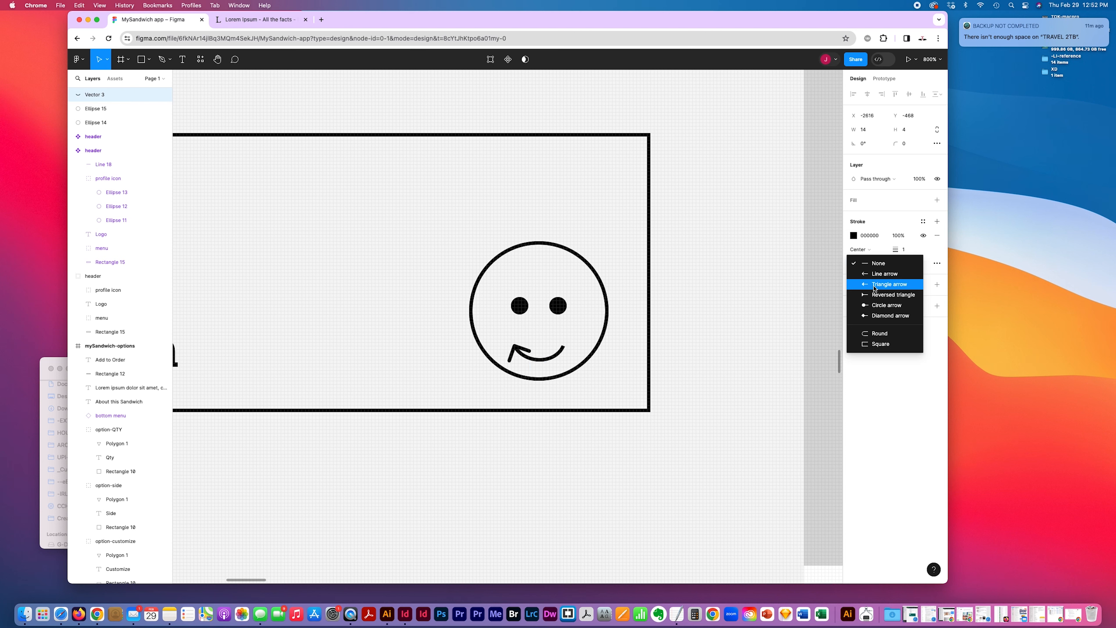
left_click(875, 334)
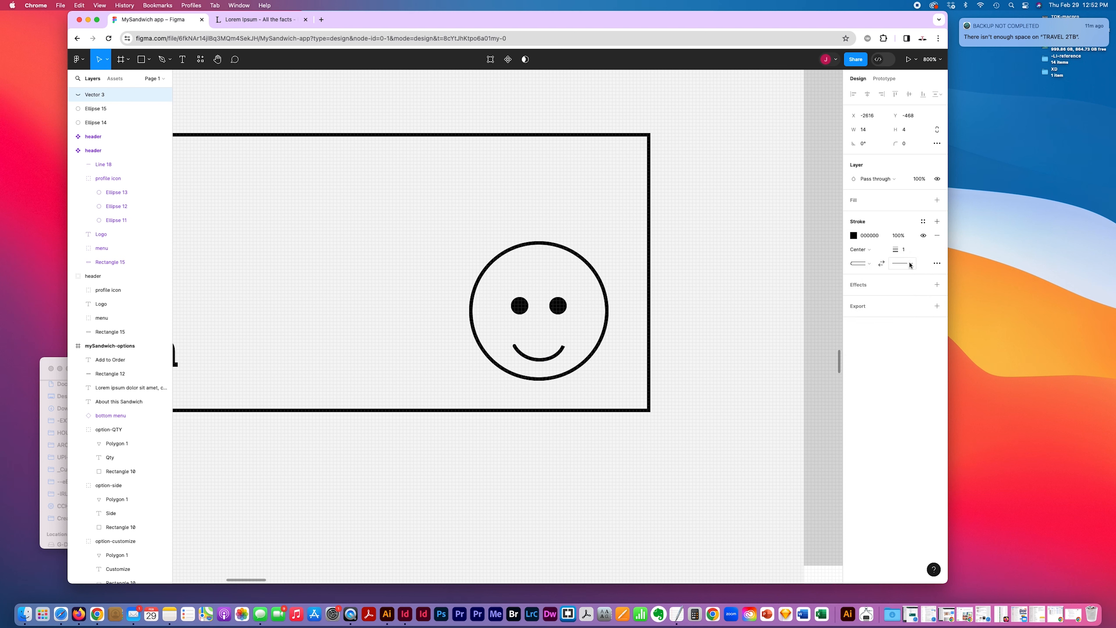
left_click(910, 264)
left_click(892, 335)
mouse_move(545, 359)
left_mouse_down()
mouse_move(552, 366)
mouse_move(545, 352)
left_mouse_up()
- Move both eyes of the profile icon slightly up and group them with the smile
left_click(521, 306)
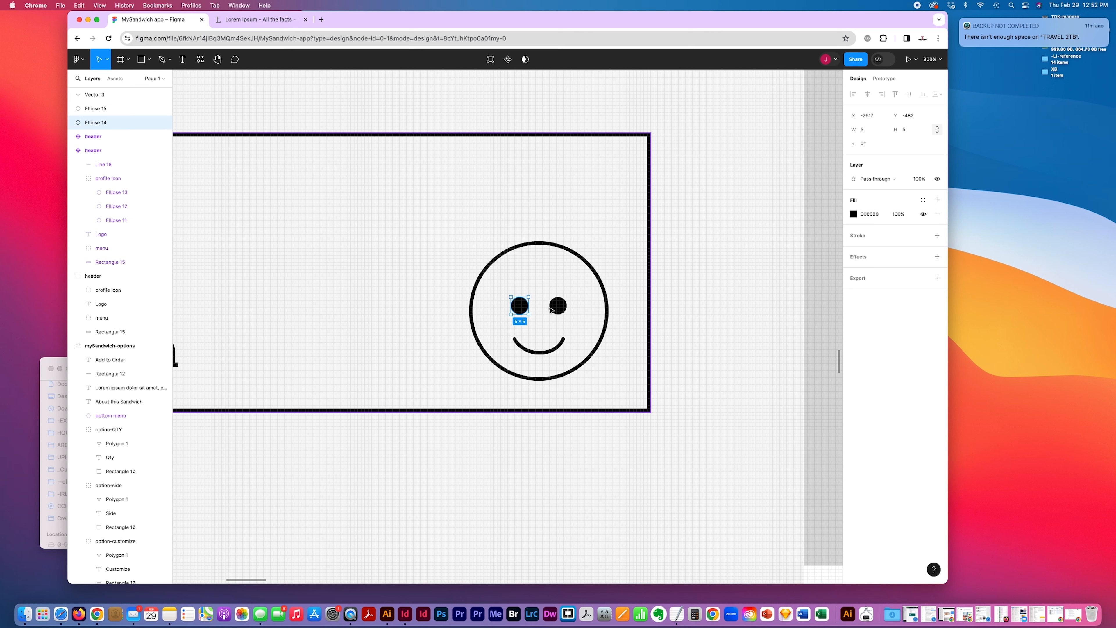
left_click(558, 305, "shift")
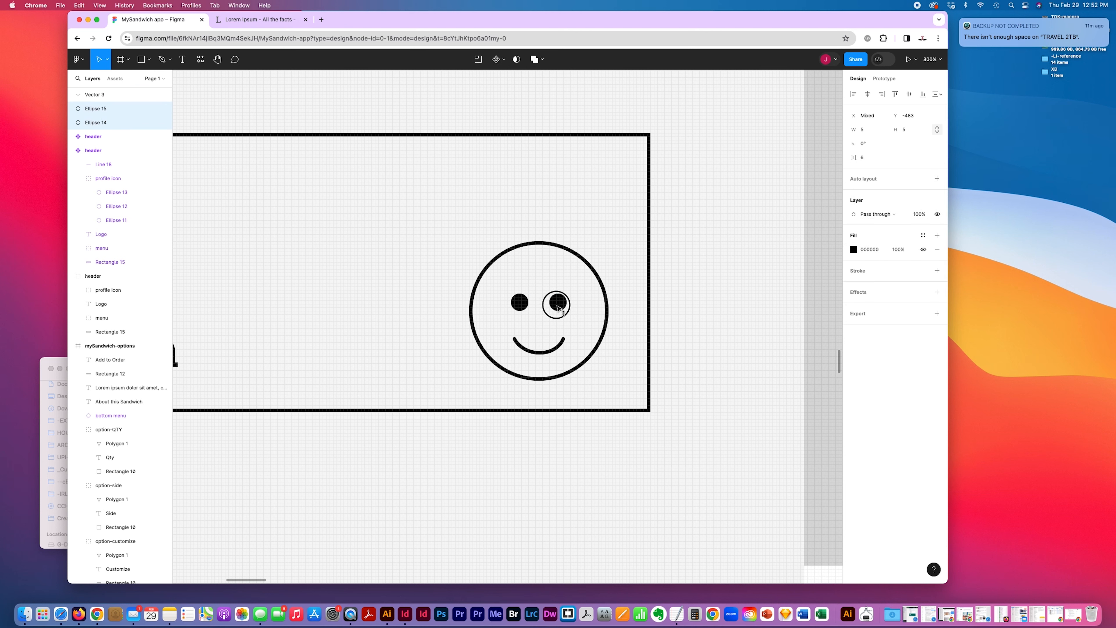
left_click(556, 349, "shift")
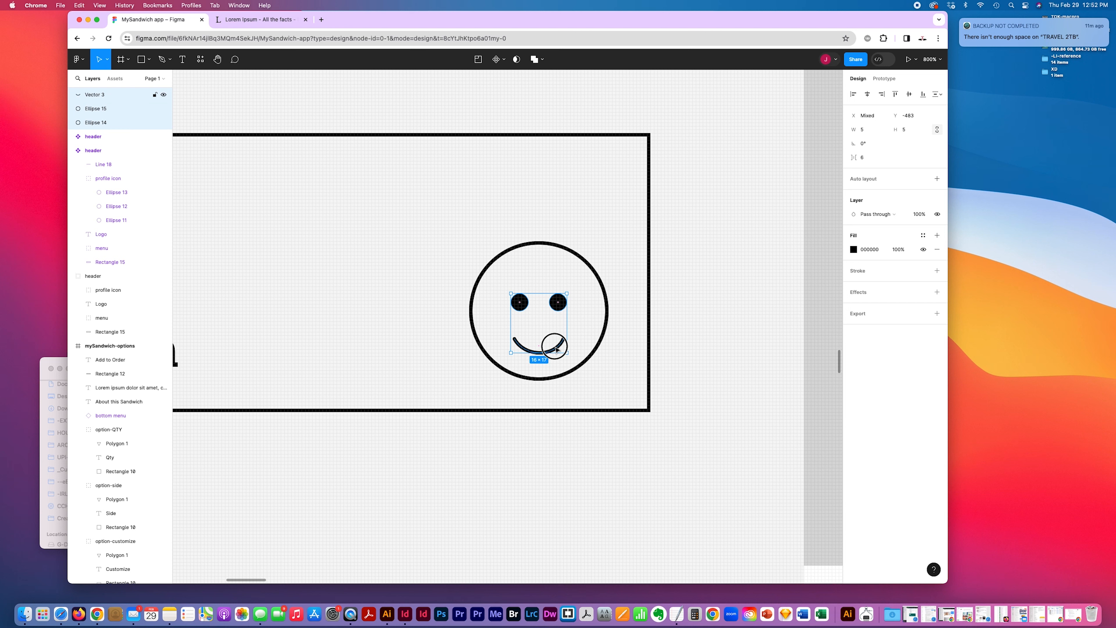
left_click(602, 335, "shift")
left_click(603, 337, "shift")
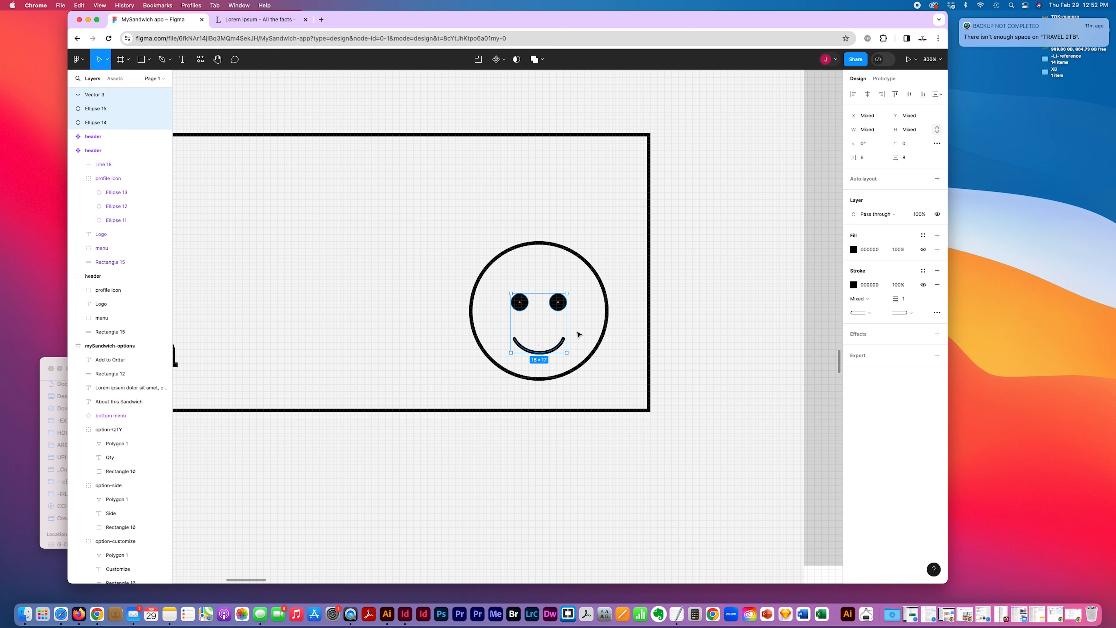
key("super+g")
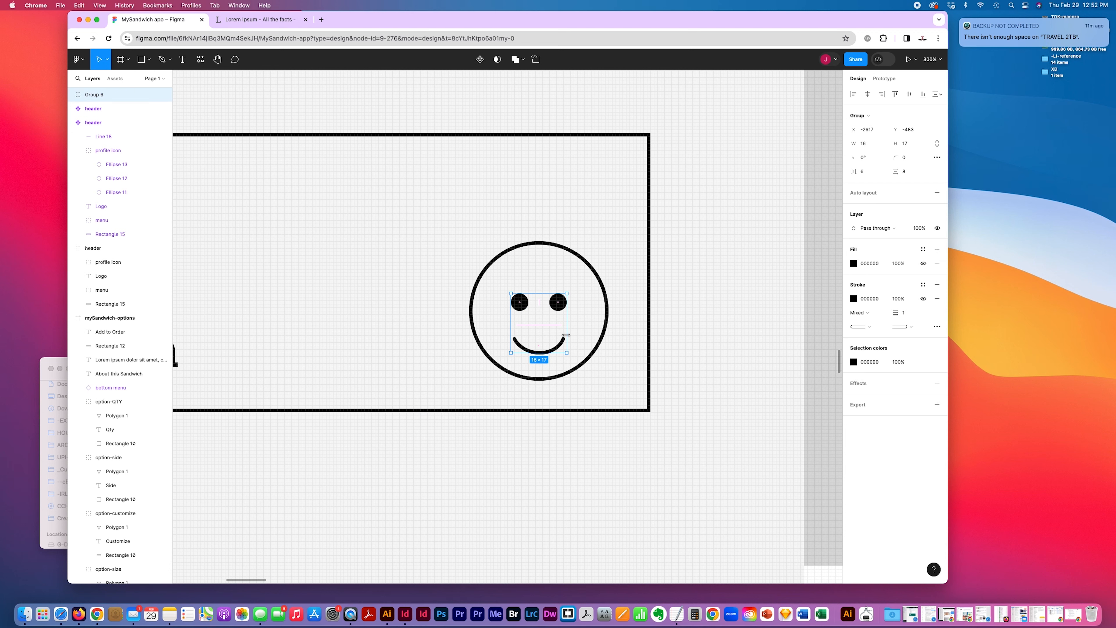
key("shift+0")
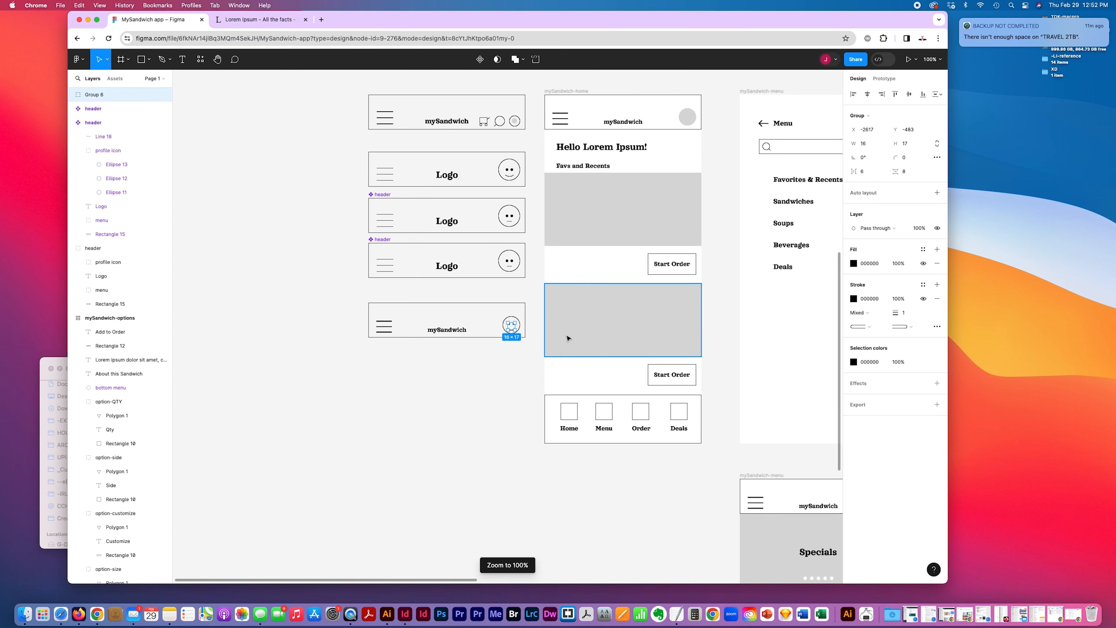
- Move the top nav-b frame with the smiley icon down to Y -420
left_click(455, 389)
left_click_drag(359, 294, 538, 357)
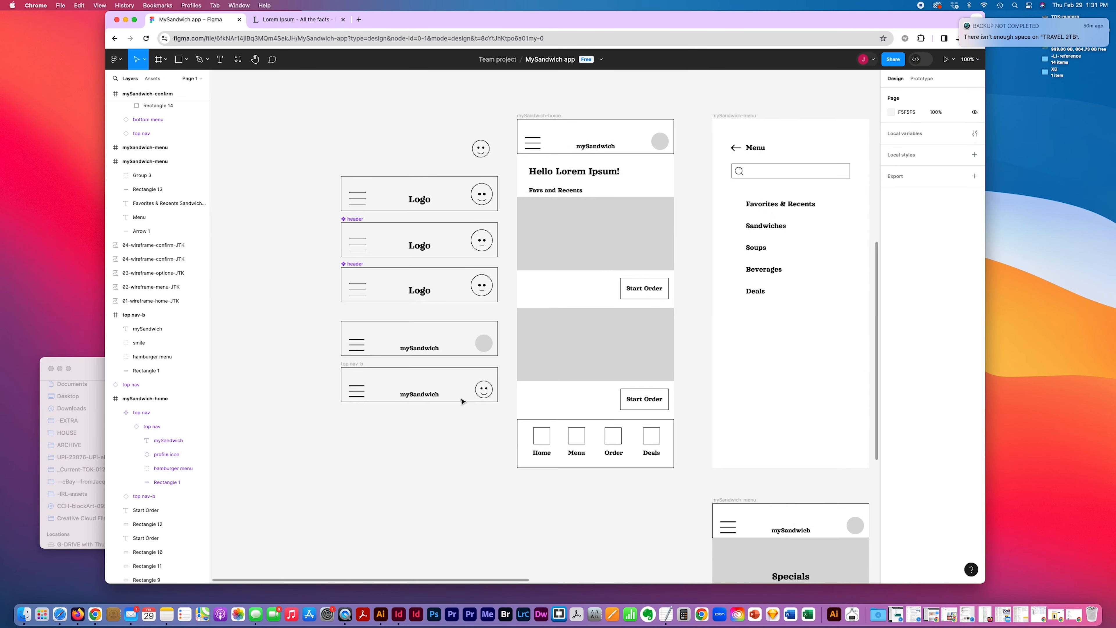
scroll(462, 399, "up", 1)
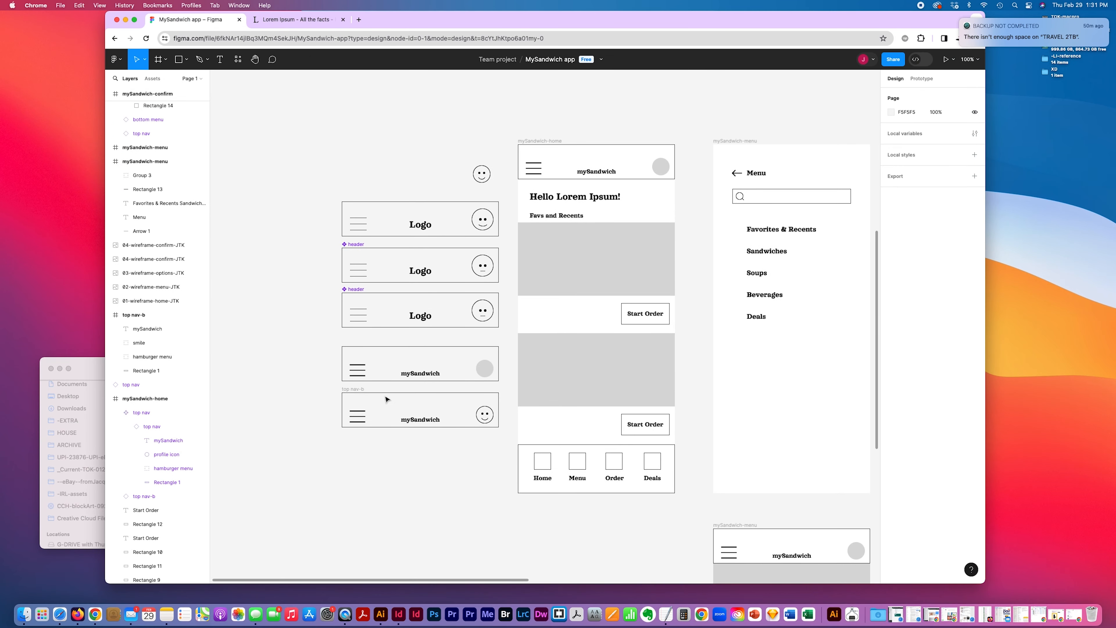
left_click_drag(333, 385, 506, 445)
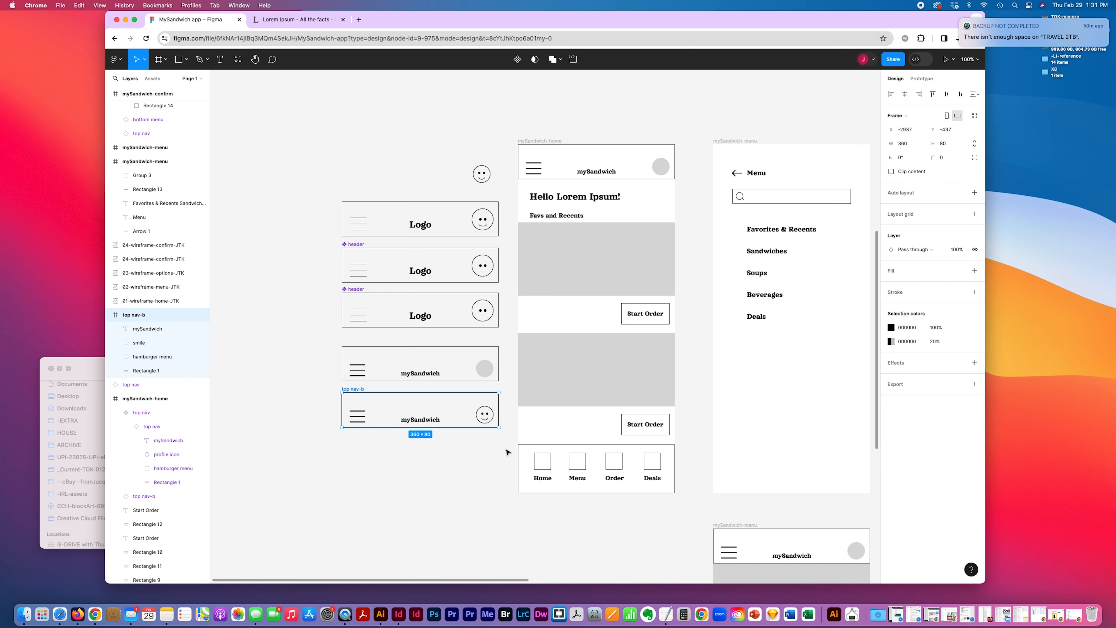
scroll(505, 445, "down", 5)
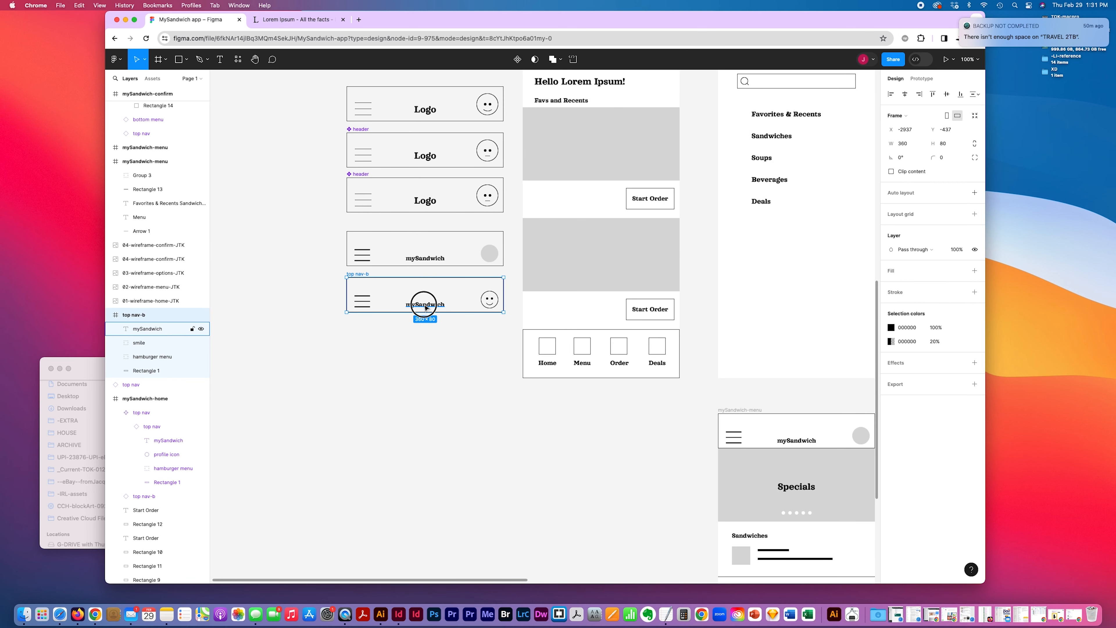
left_click_drag(424, 304, 424, 312)
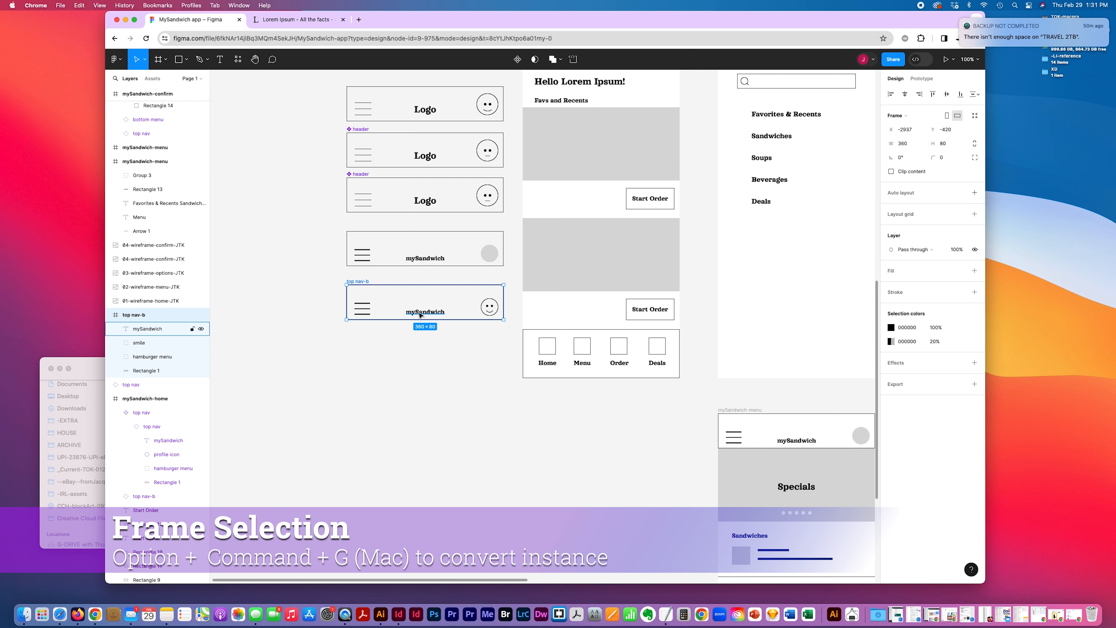
- Duplicate the top nav-b frame below the original at Y -297 and make the copy a component
key("super+d")
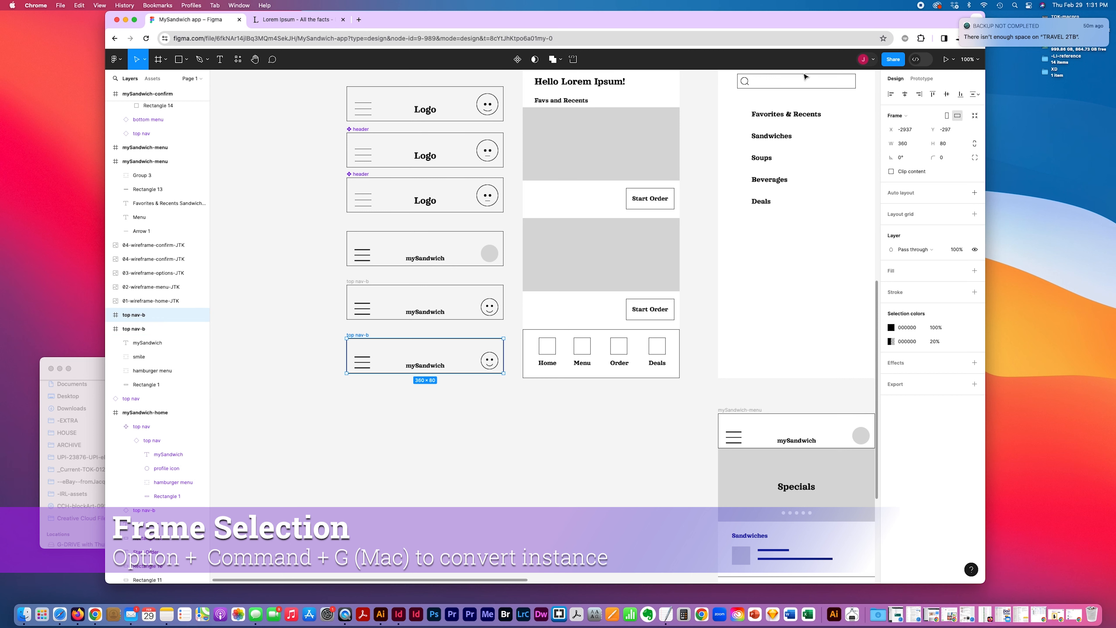
scroll(440, 198, "up", 3)
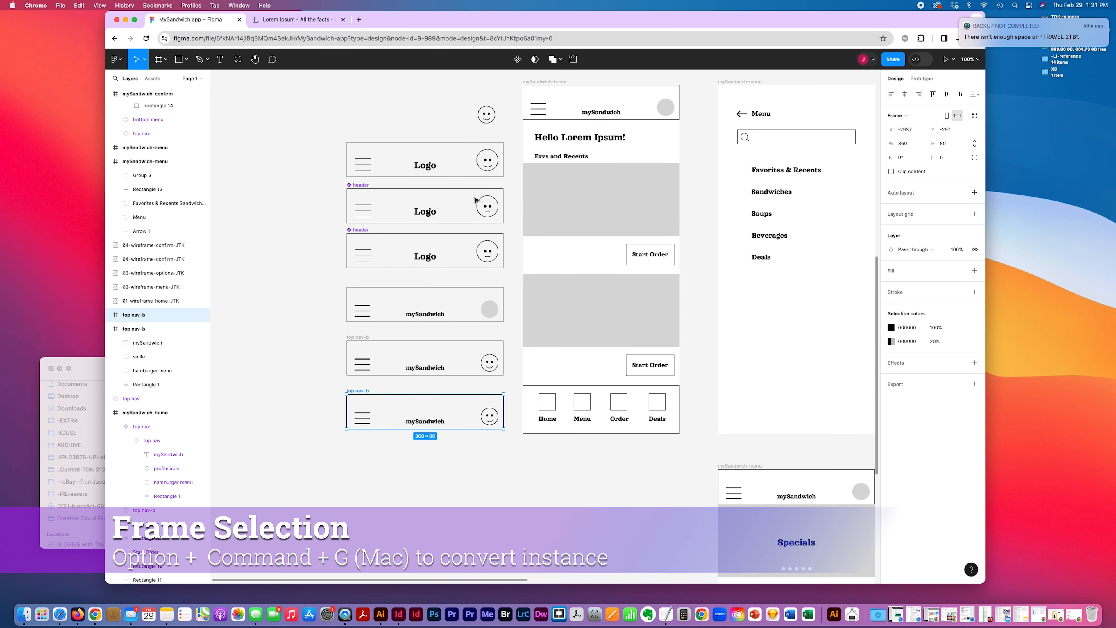
left_click(517, 59)
- Swap the top nav instance on the mySandwich-options screen for the top nav-b component
scroll(337, 477, "right", 4)
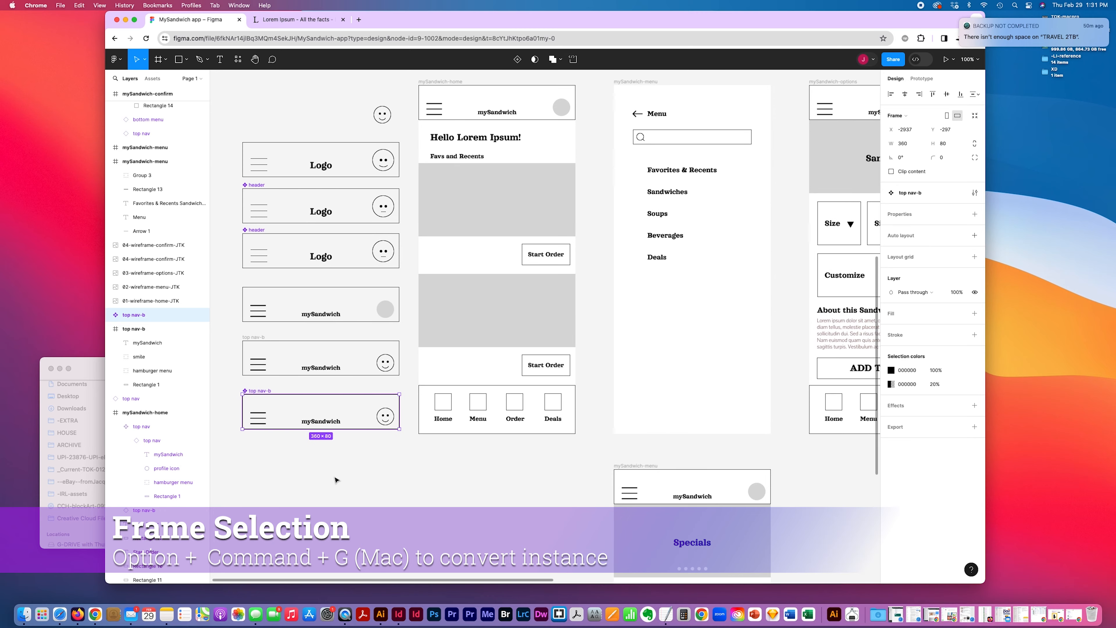
scroll(703, 176, "right", 5)
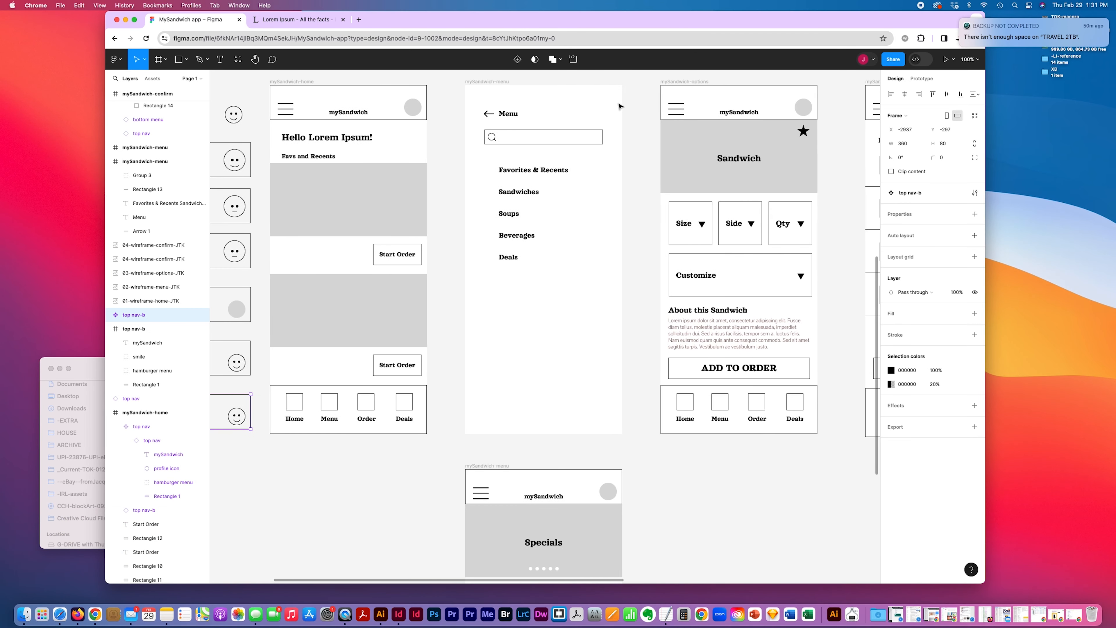
left_click(740, 109)
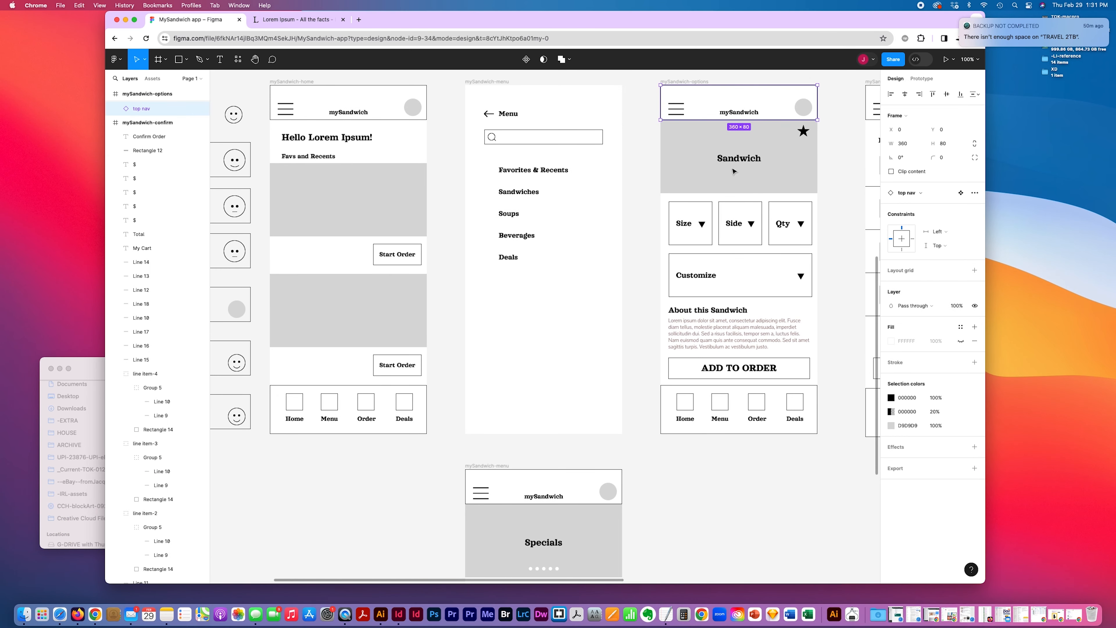
scroll(769, 185, "right", 2)
scroll(834, 206, "up", 2)
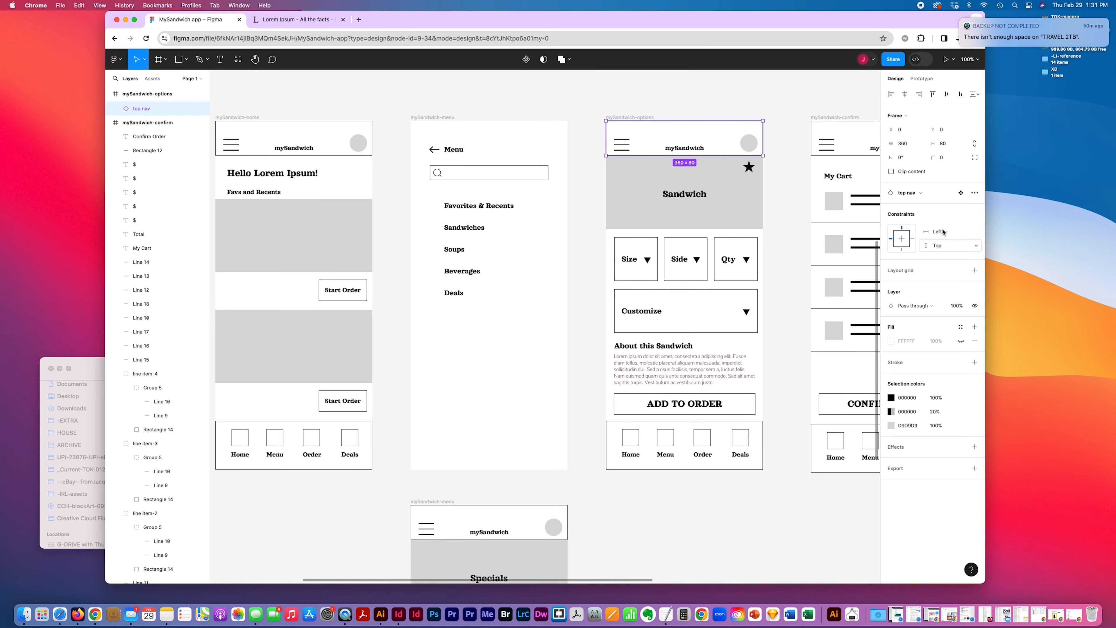
left_click(922, 194)
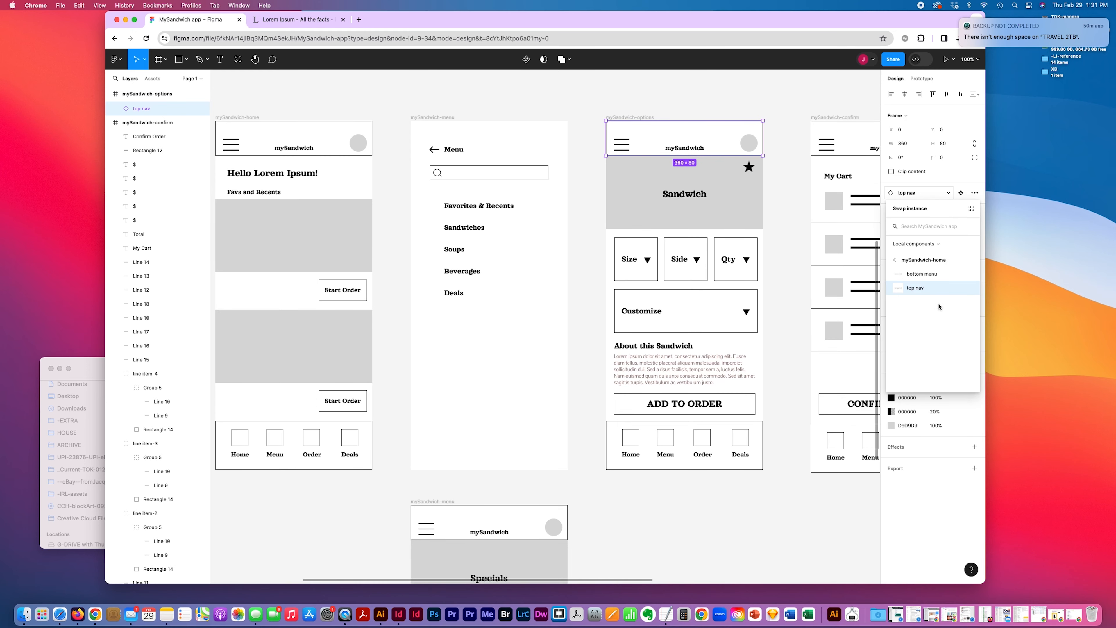
type("top")
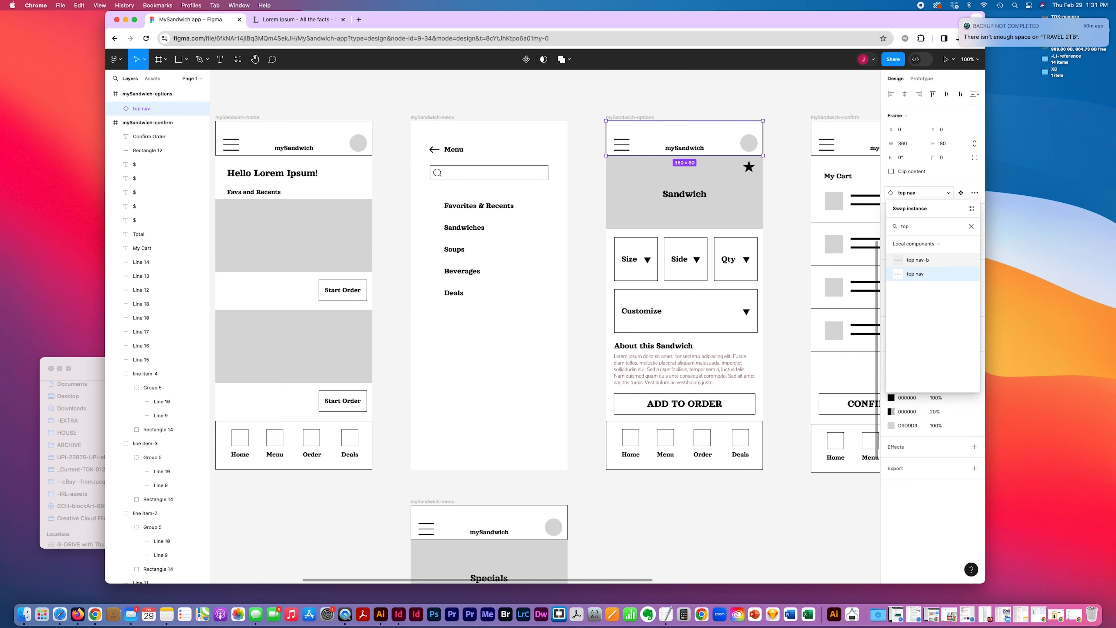
left_click(925, 261)
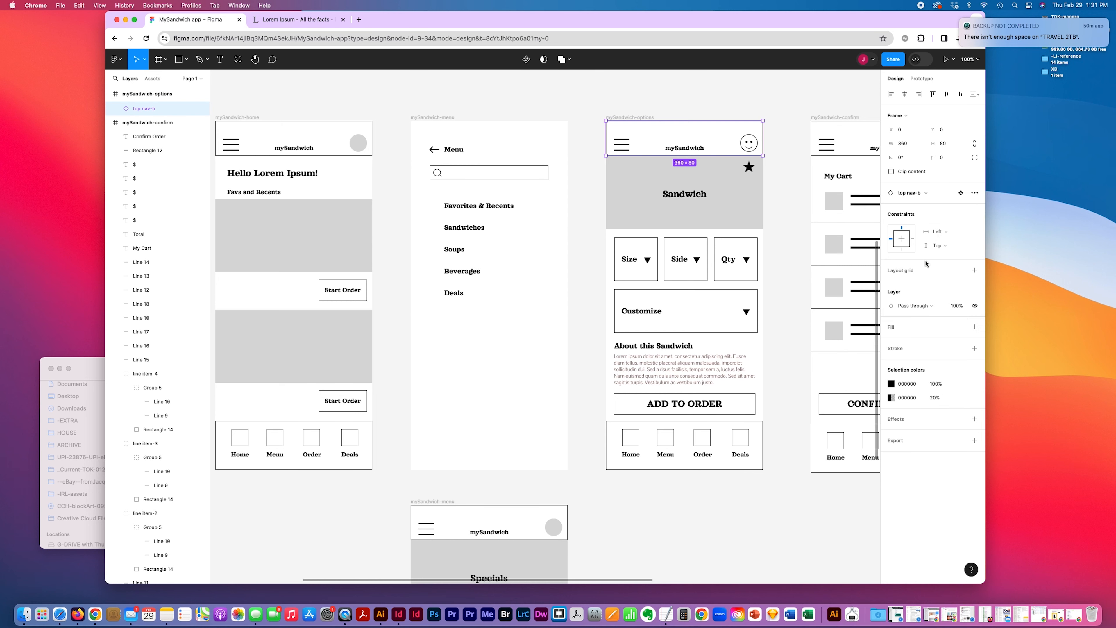
- Swap the top nav instance on the mySandwich-confirm screen for the top nav-b component
left_click(778, 145)
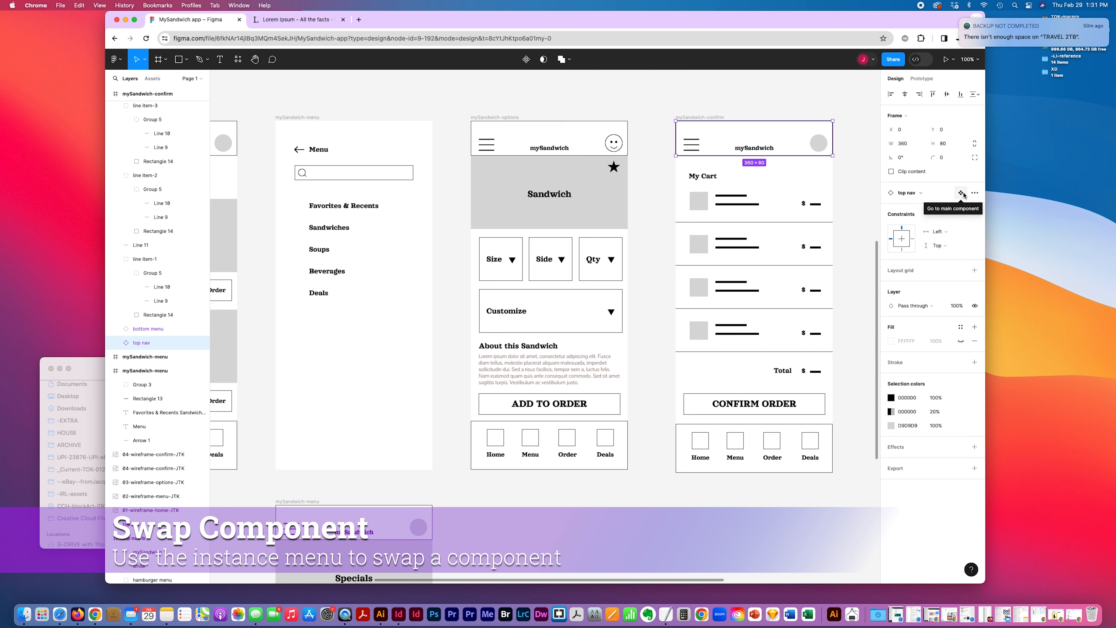
left_click(975, 194)
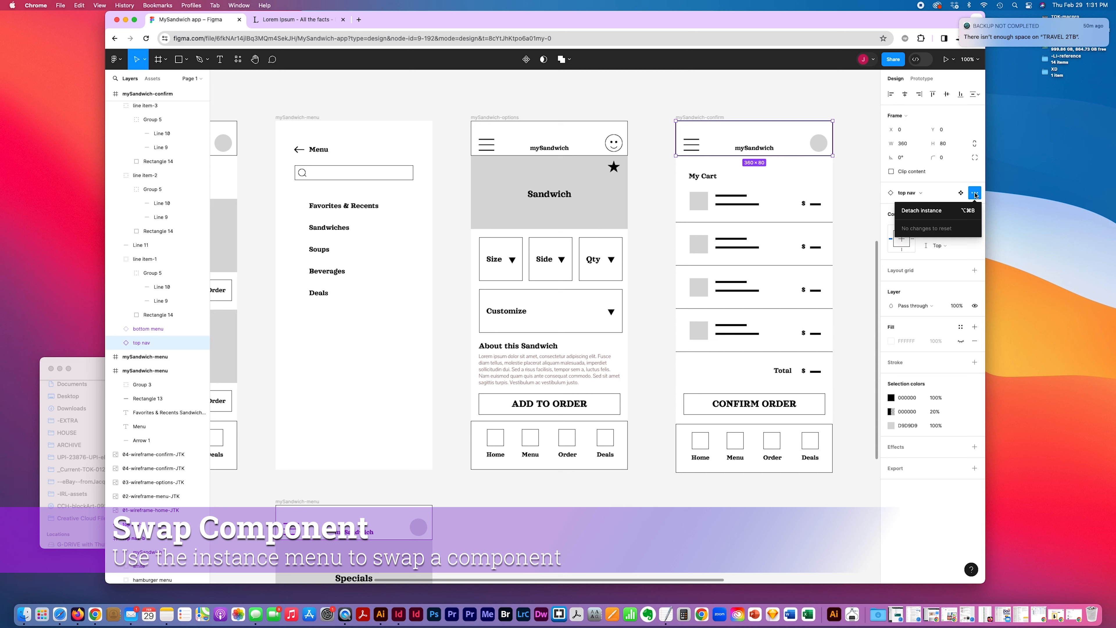
left_click(804, 91)
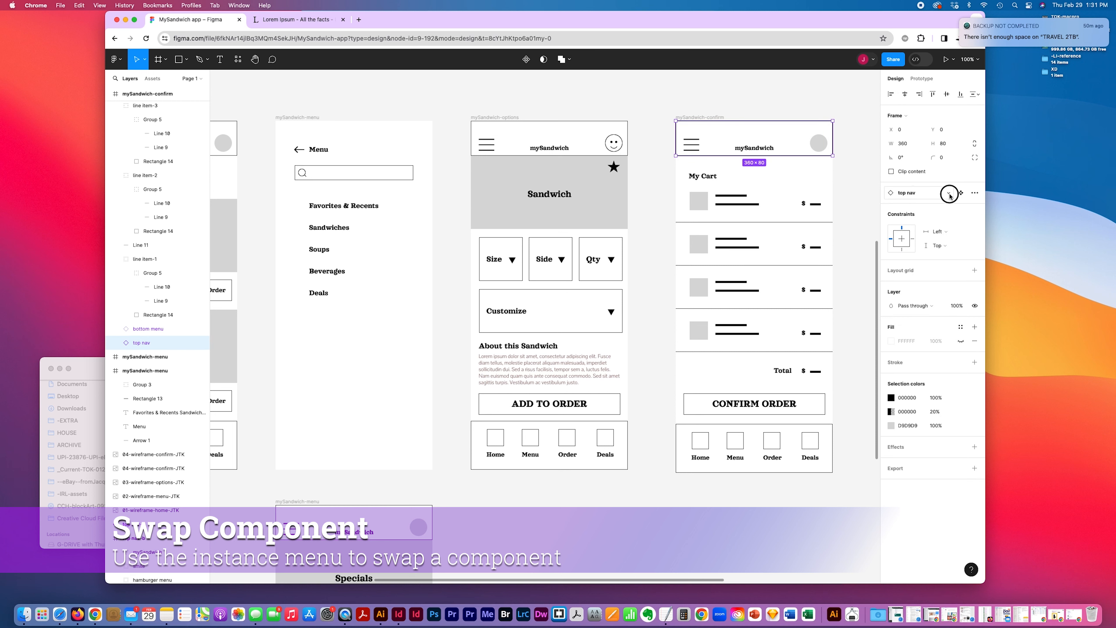
left_click(948, 194)
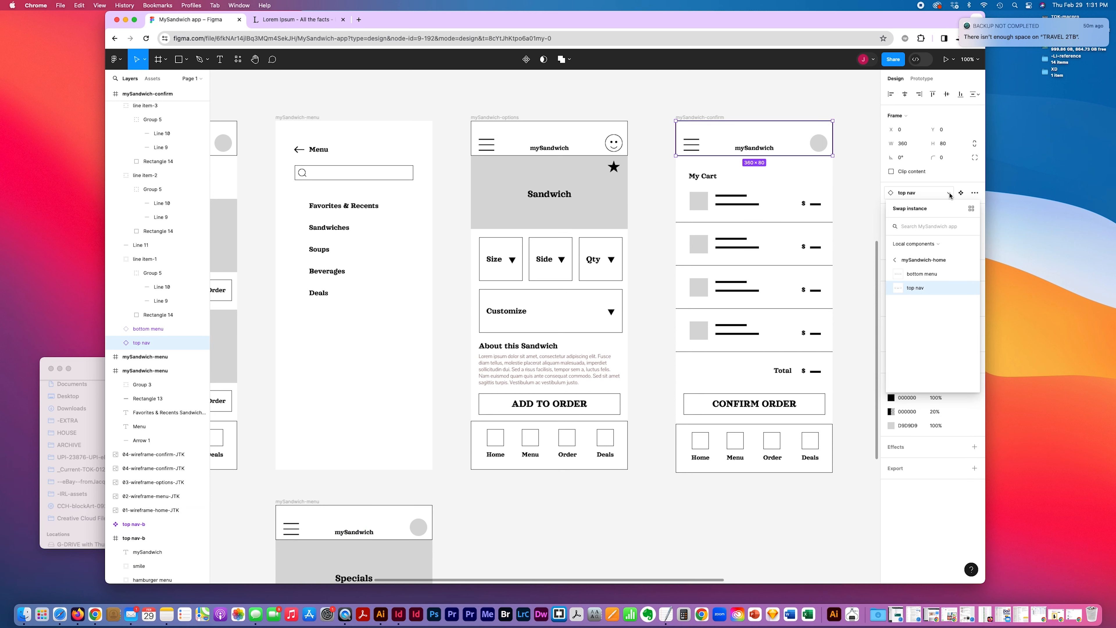
type("t")
left_click(930, 259)
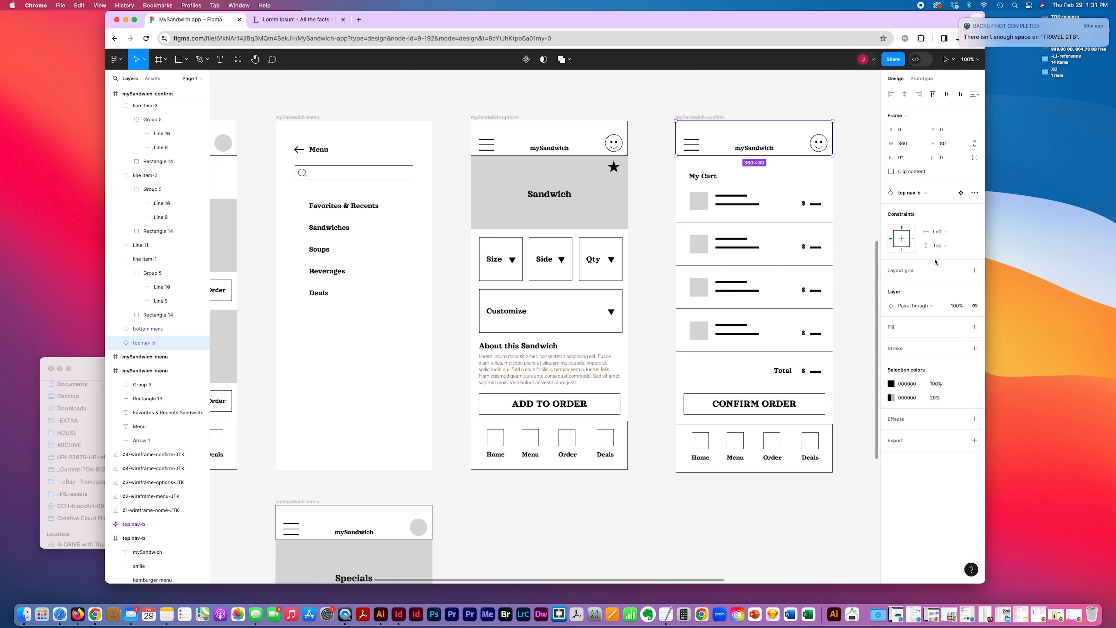
- Look over the wireframe screens and the nav bars beside them, and collapse the mySandwich-confirm layers
left_click(645, 466)
scroll(645, 465, "right", 8)
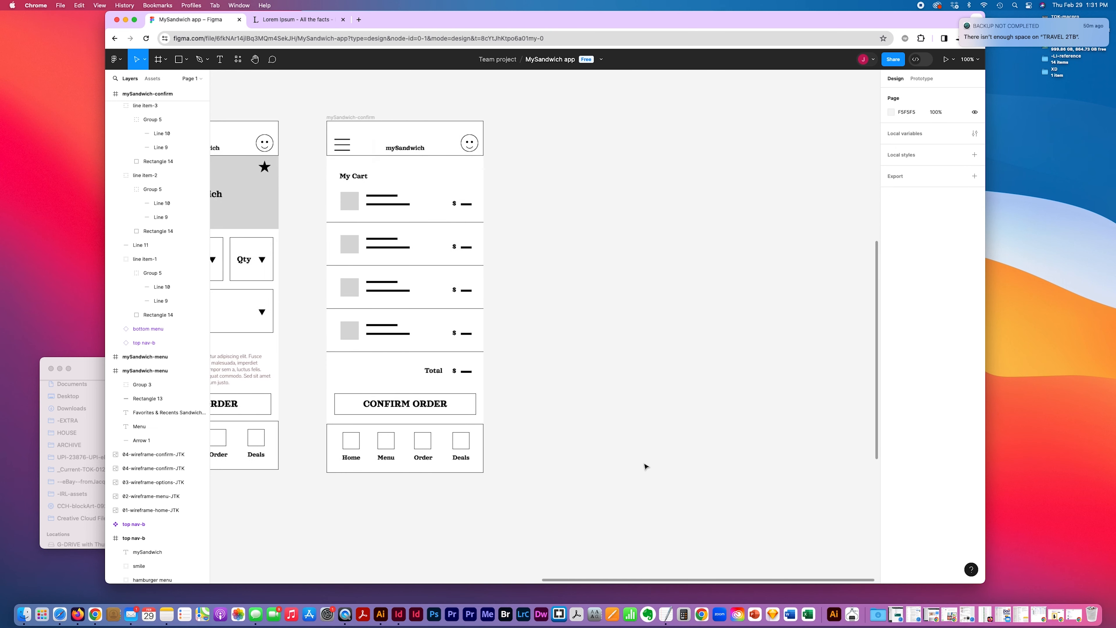
scroll(645, 466, "left", 11)
scroll(645, 466, "left", 6)
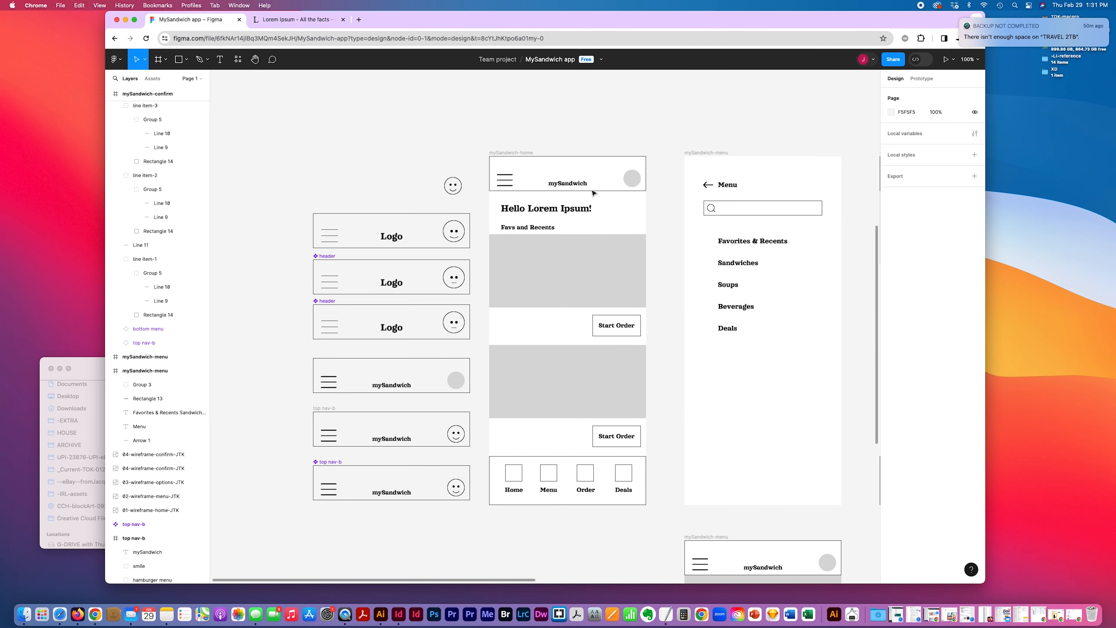
left_click(594, 194)
scroll(776, 203, "right", 10)
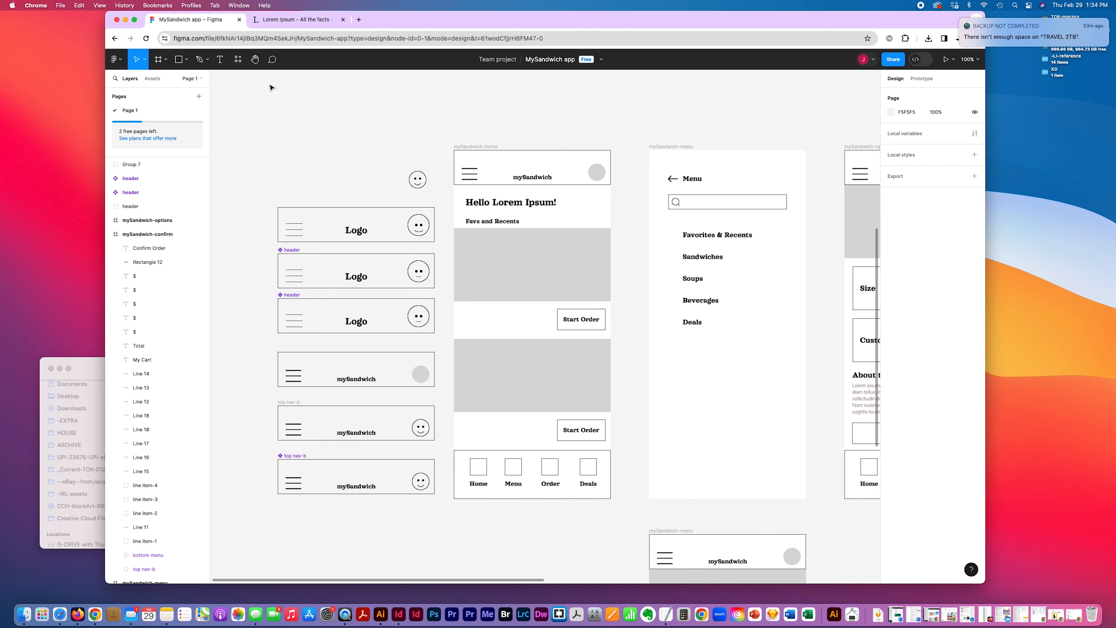
scroll(270, 87, "down", 4)
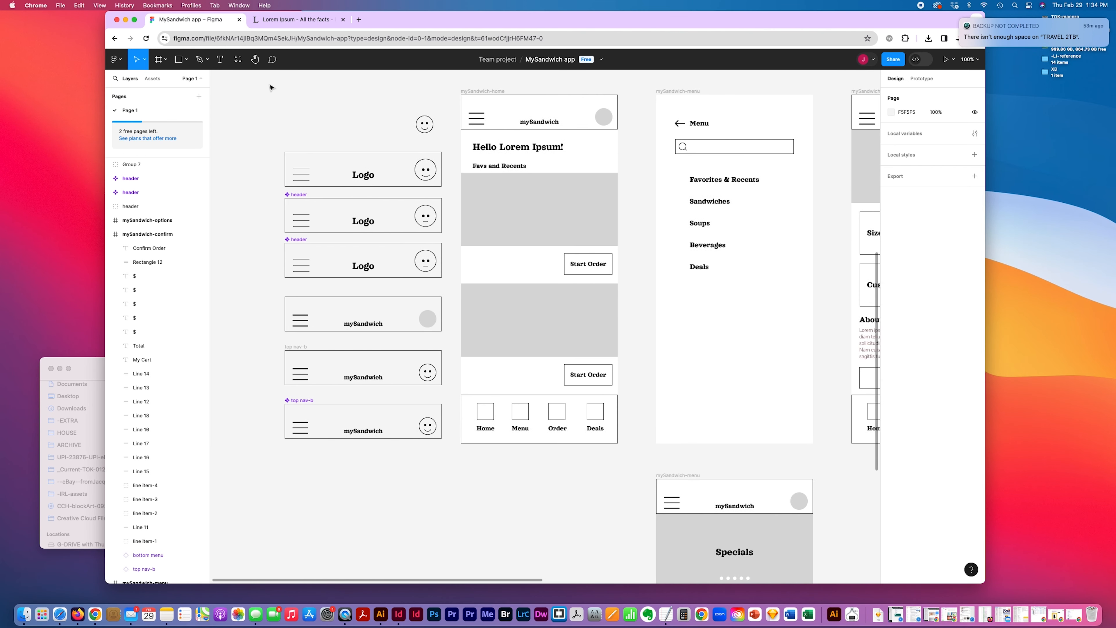
left_click(108, 234)
scroll(443, 539, "up", 2)
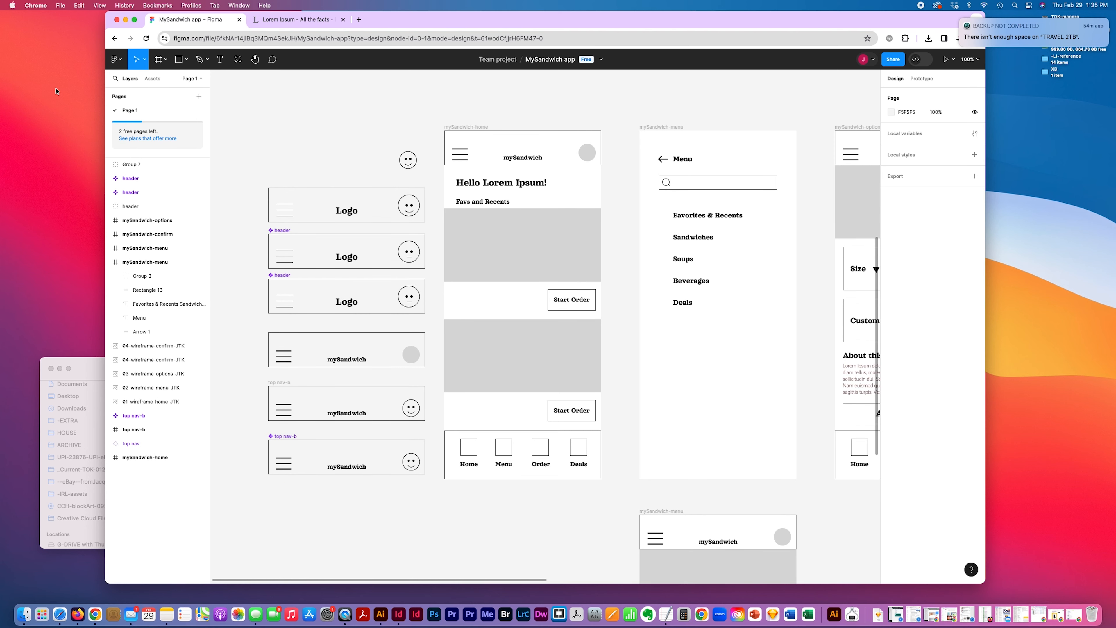
- Draw a 123 × 123 circle above the headers and place a copy to its right, overlapping it by 23
left_click(166, 62)
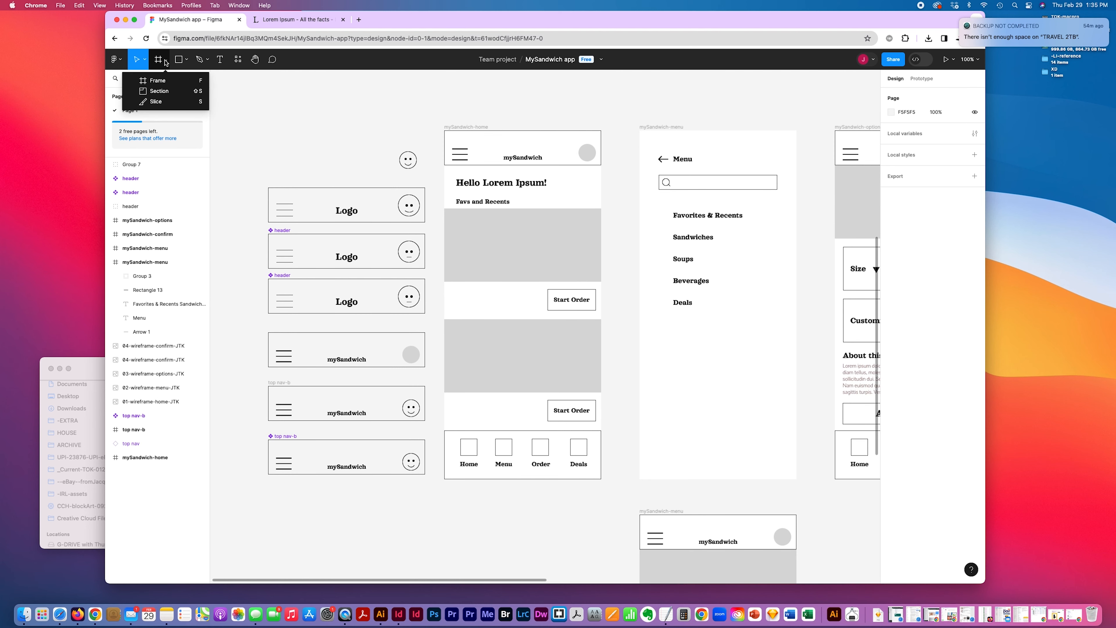
left_click(186, 59)
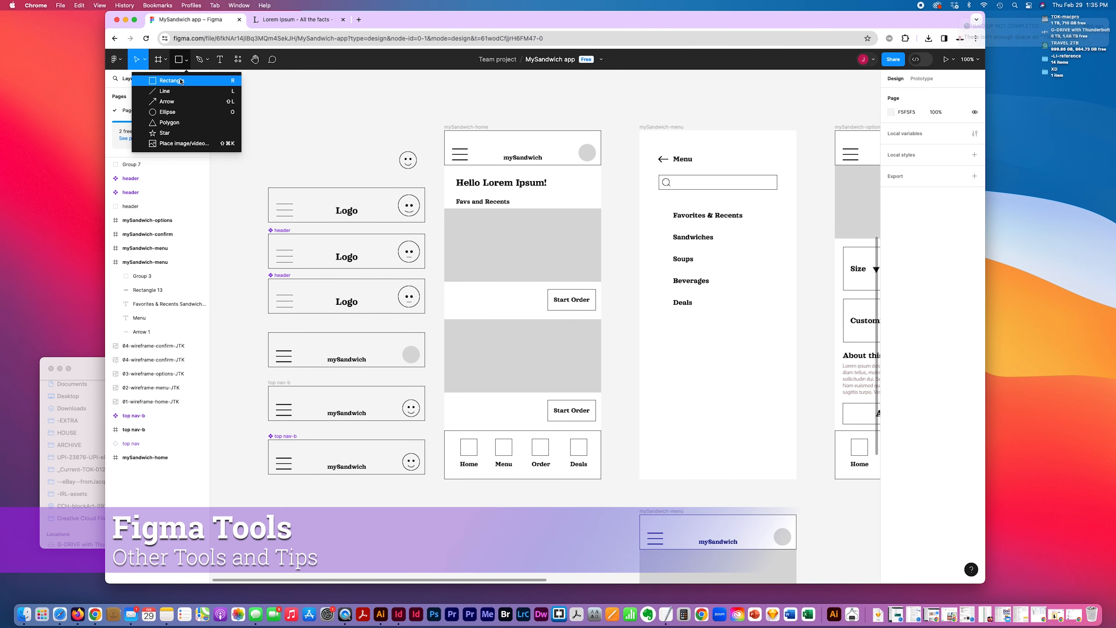
left_click(171, 112)
mouse_move(276, 96)
left_mouse_down()
mouse_move(330, 150)
mouse_move(378, 134)
mouse_move(363, 128)
left_mouse_up()
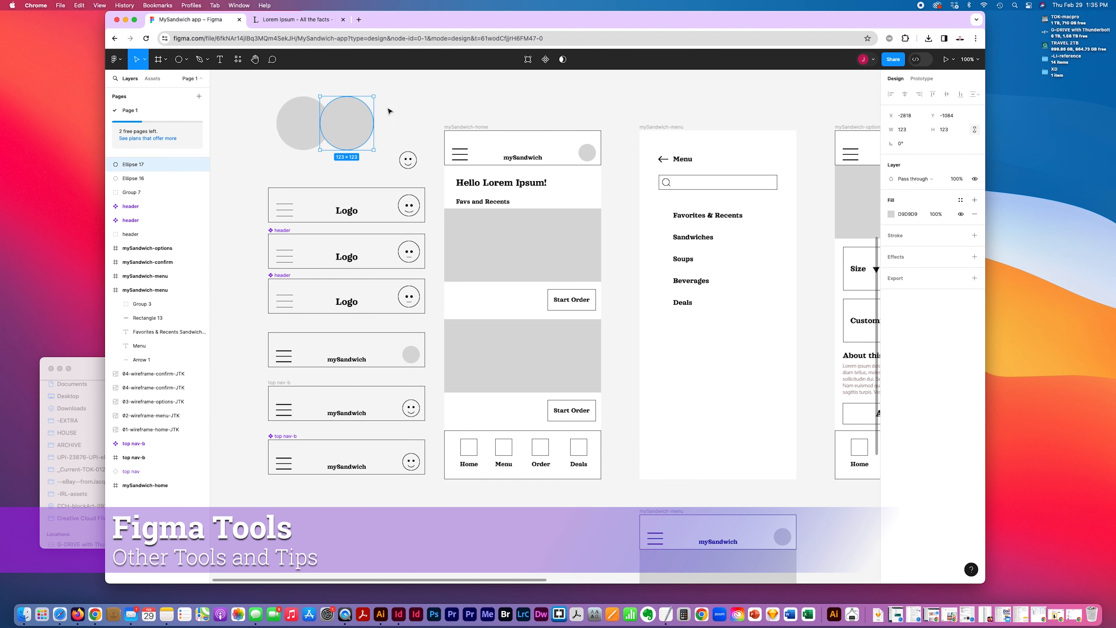
- Try combining the two overlapping circles above the headers into one shape with the Union operation
left_click(304, 128, "shift")
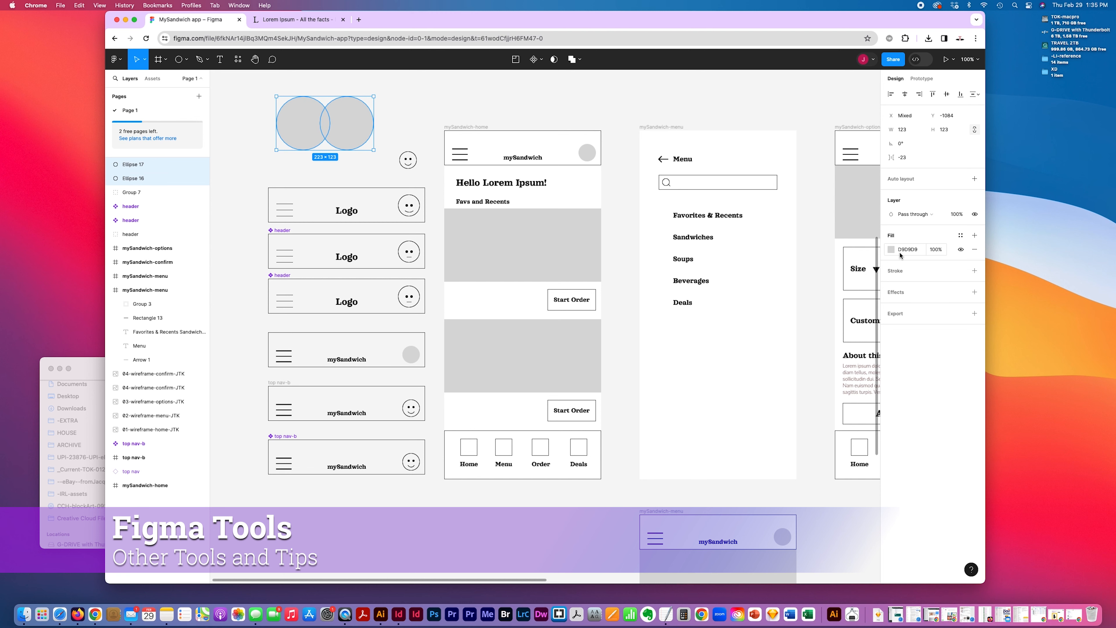
scroll(747, 154, "up", 3)
left_click(580, 62)
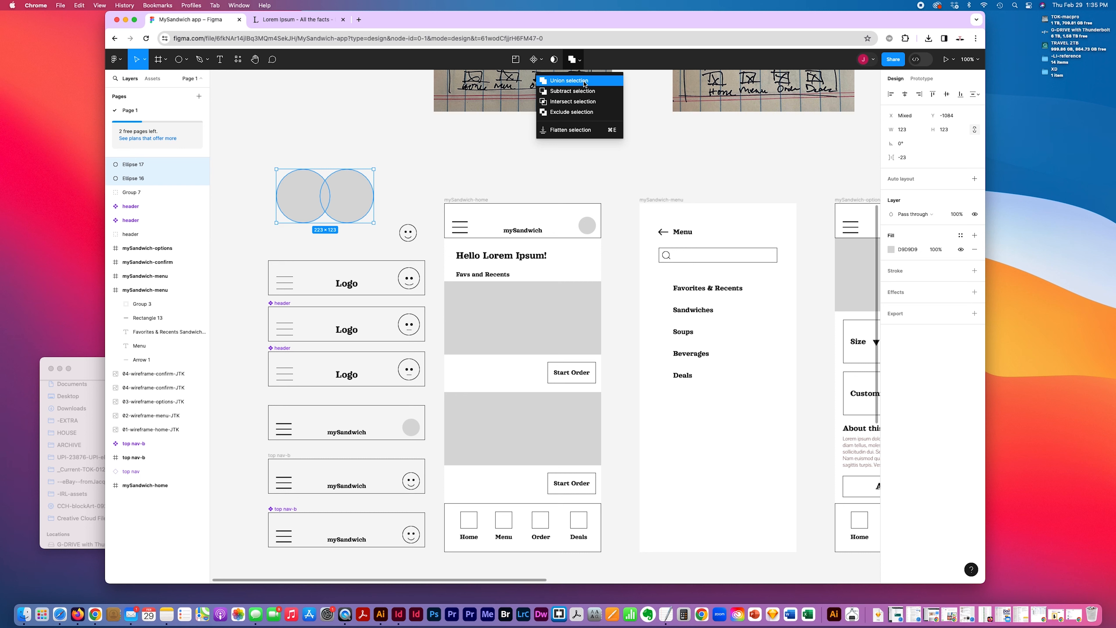
left_click(583, 82)
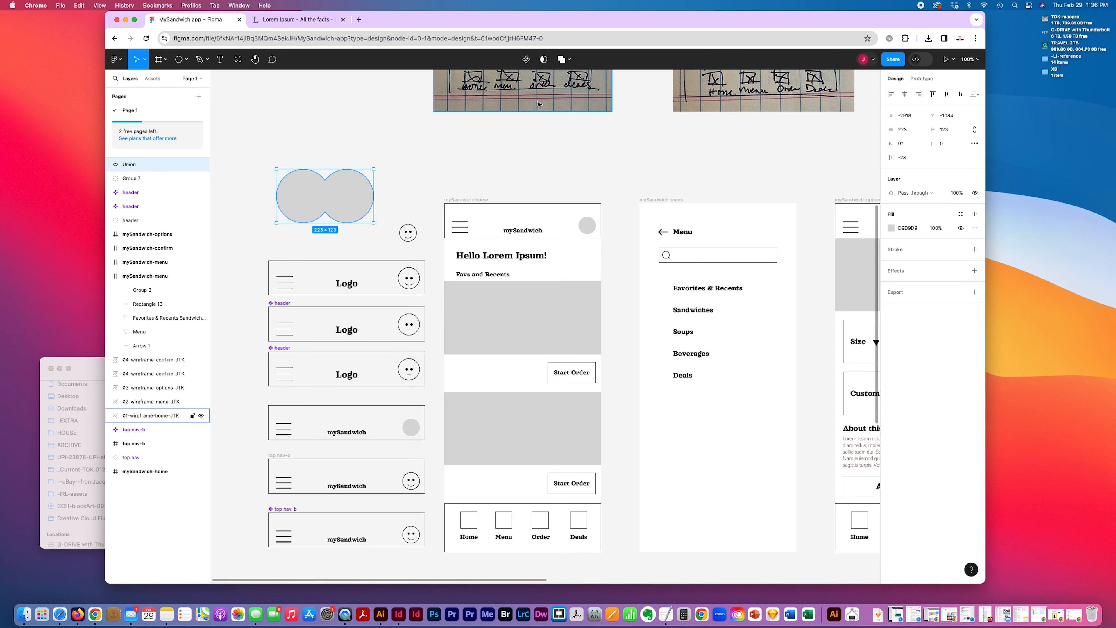
key("super+z")
- Try the Subtract operation on the two overlapping circles and restore them as separate ellipses
left_click(572, 60)
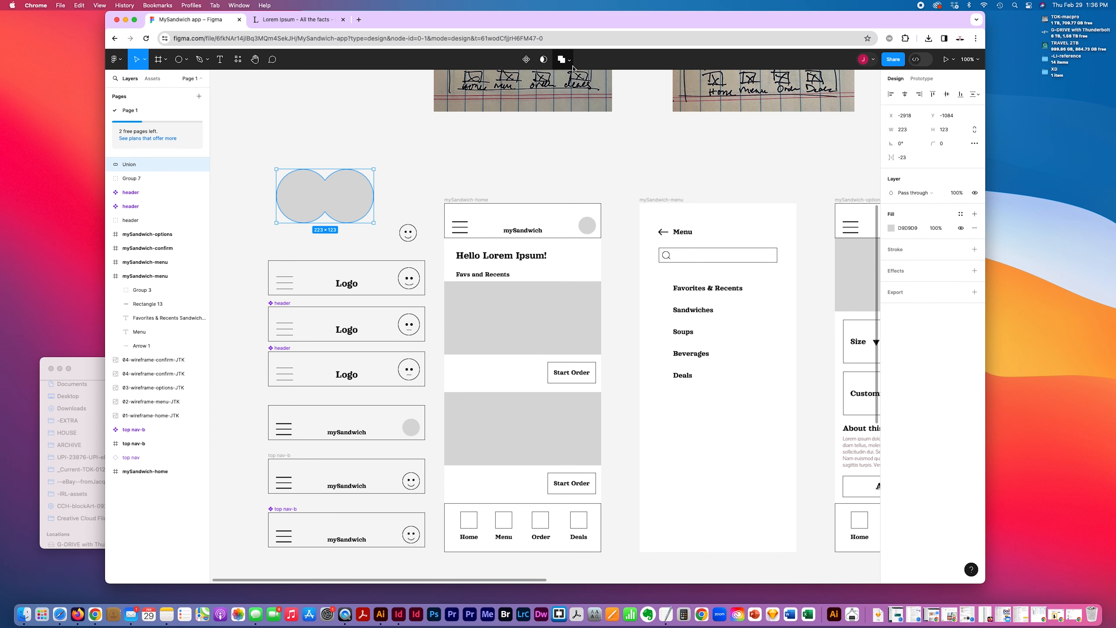
left_click(570, 60)
left_click(567, 90)
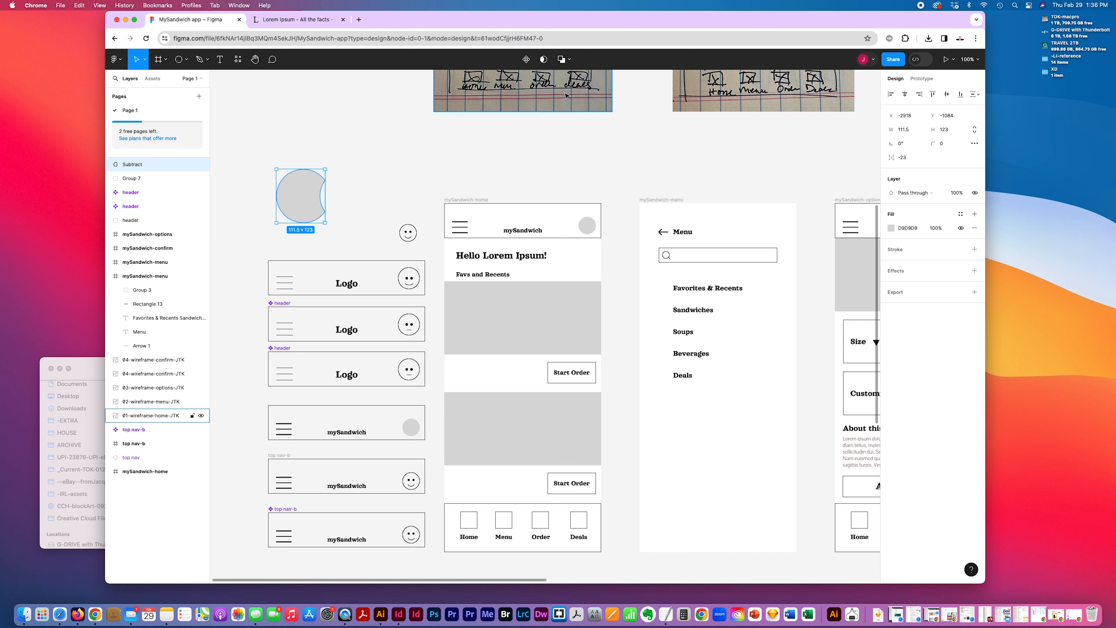
key("super+z")
key("super+z")
- Try the Intersect operation on the two overlapping circles and undo it
left_click(574, 64)
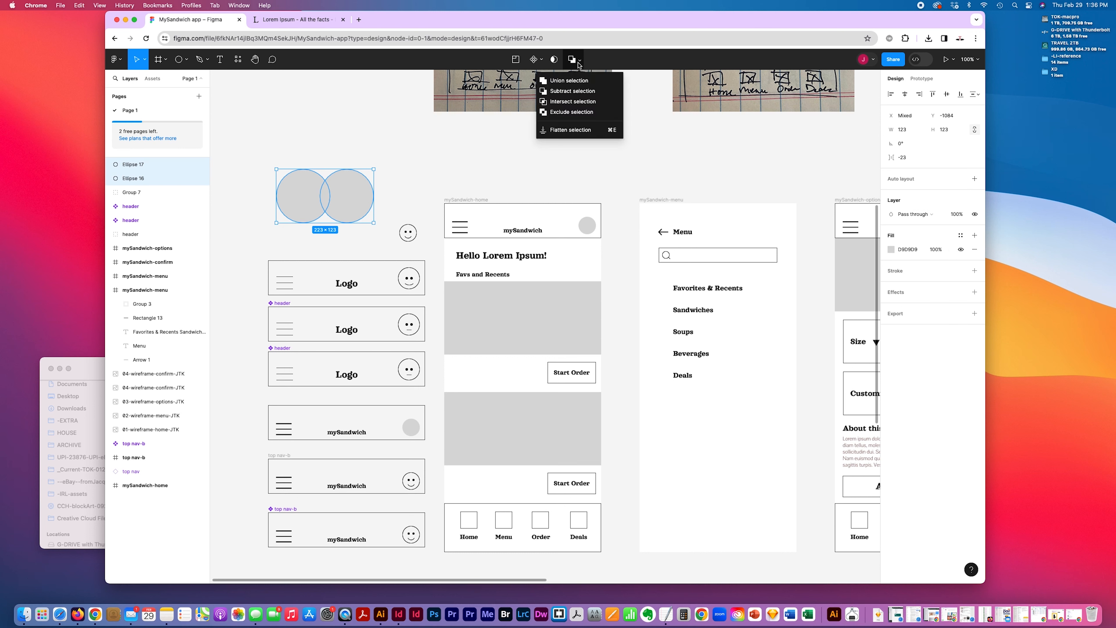
left_click(573, 101)
key("super+z")
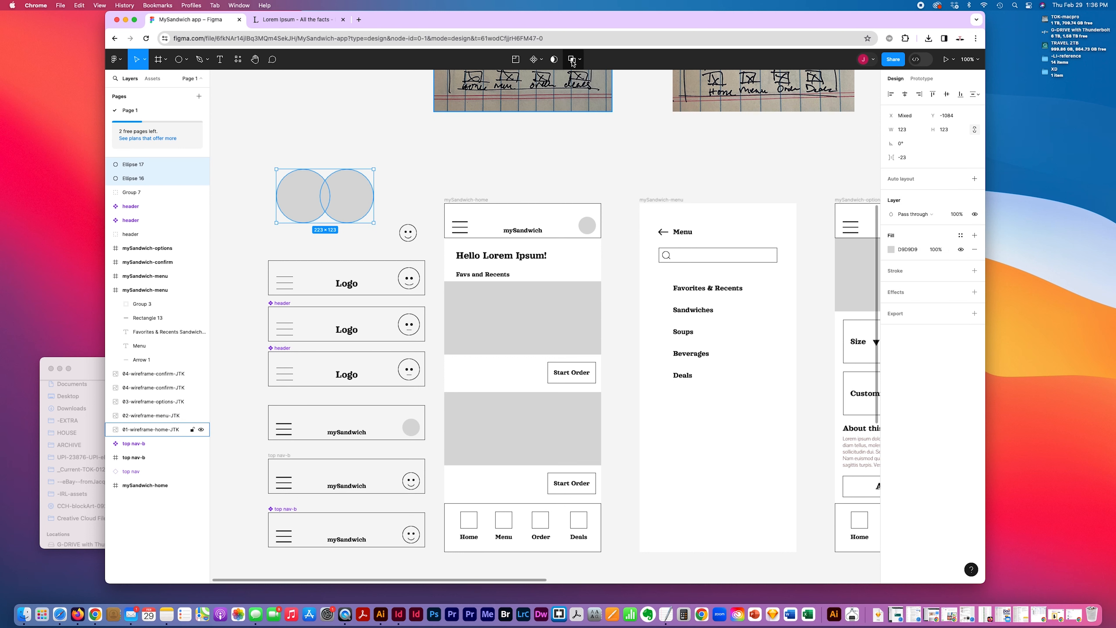
- Try the Exclude operation on the two overlapping circles and undo it
left_click(571, 60)
left_click(577, 110)
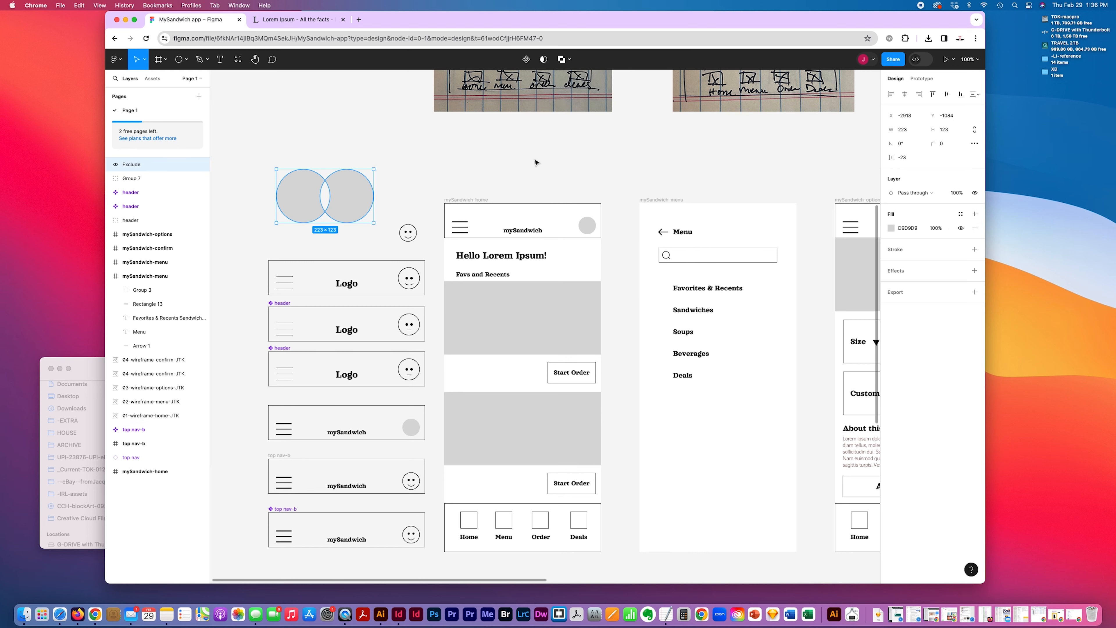
scroll(536, 160, "left", 3)
scroll(535, 160, "down", 2)
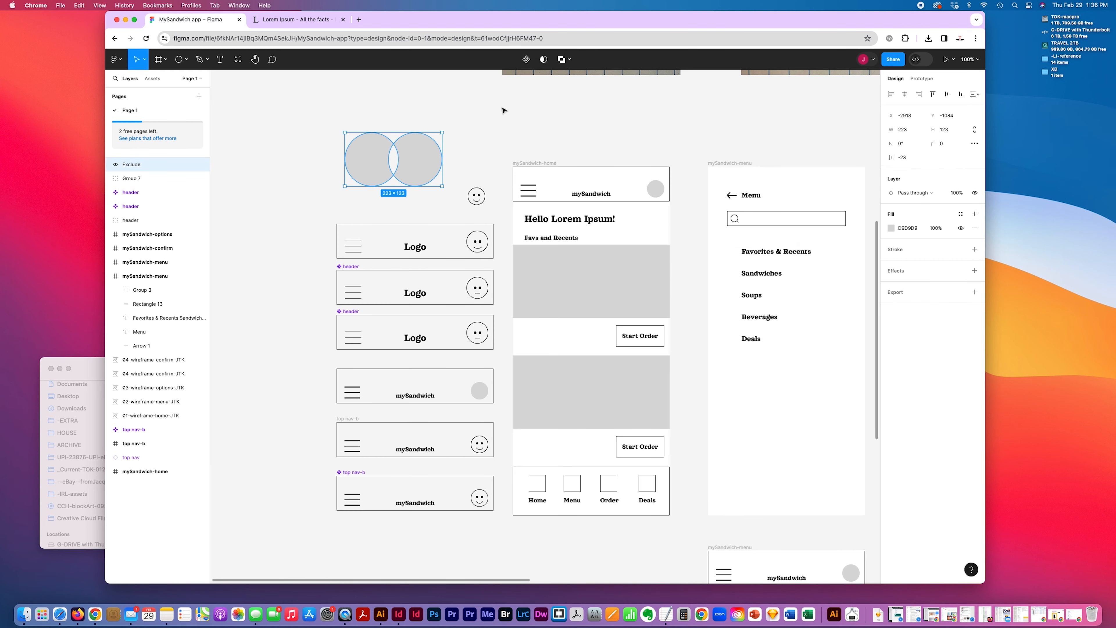
key("super+z")
- Intersect the two circles again, try enlarging the resulting lens shape, and undo both changes
left_click(574, 61)
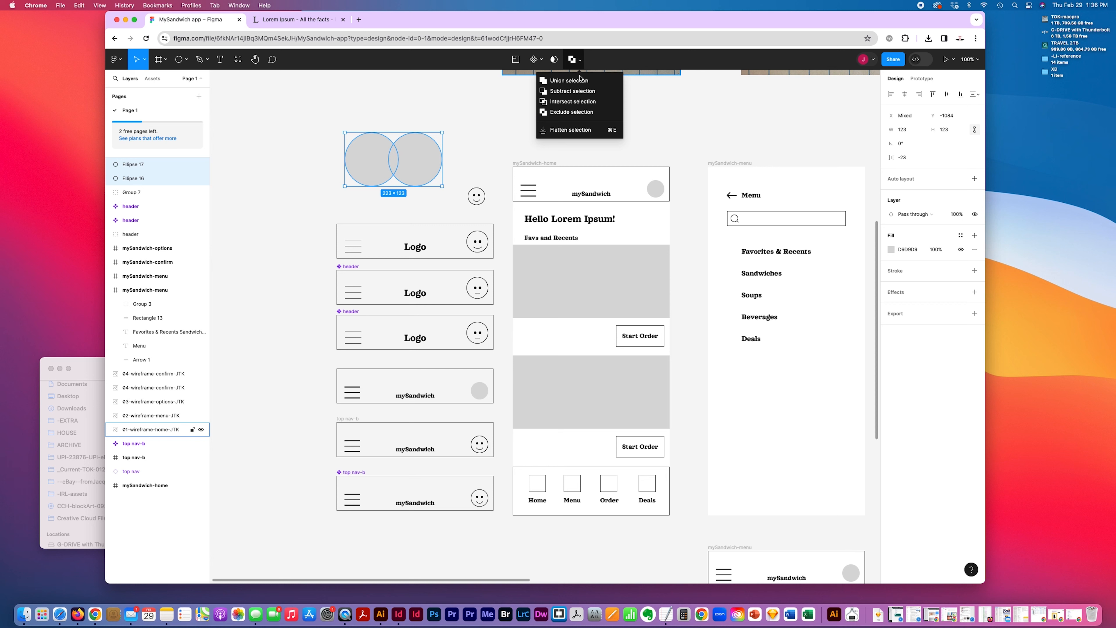
left_click(572, 101)
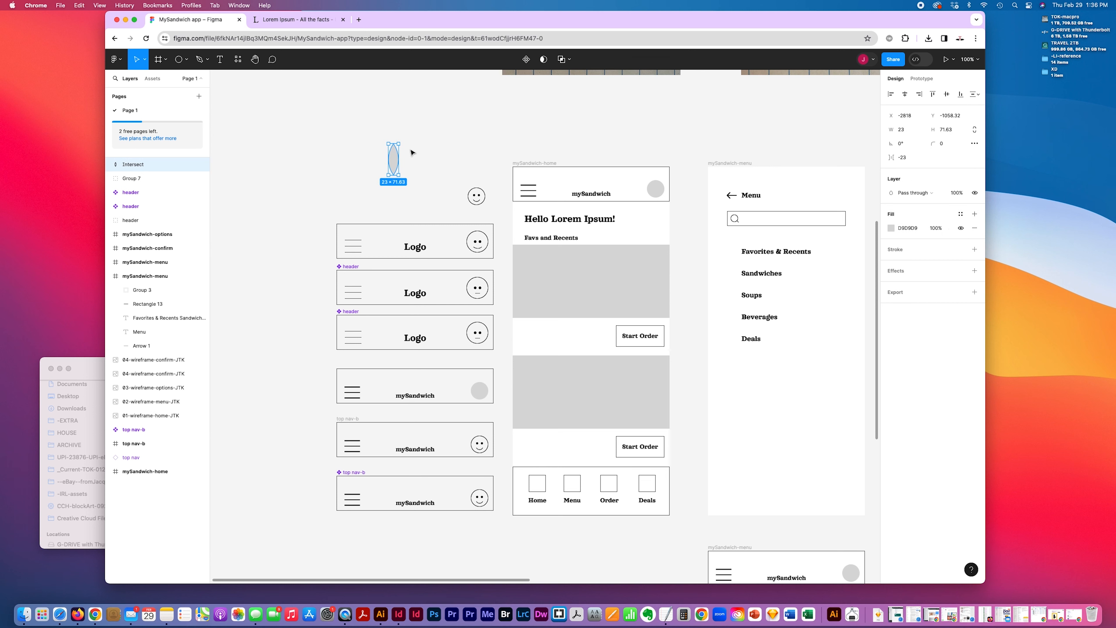
left_click_drag(399, 143, 440, 94)
key("super+z")
key("super+z")
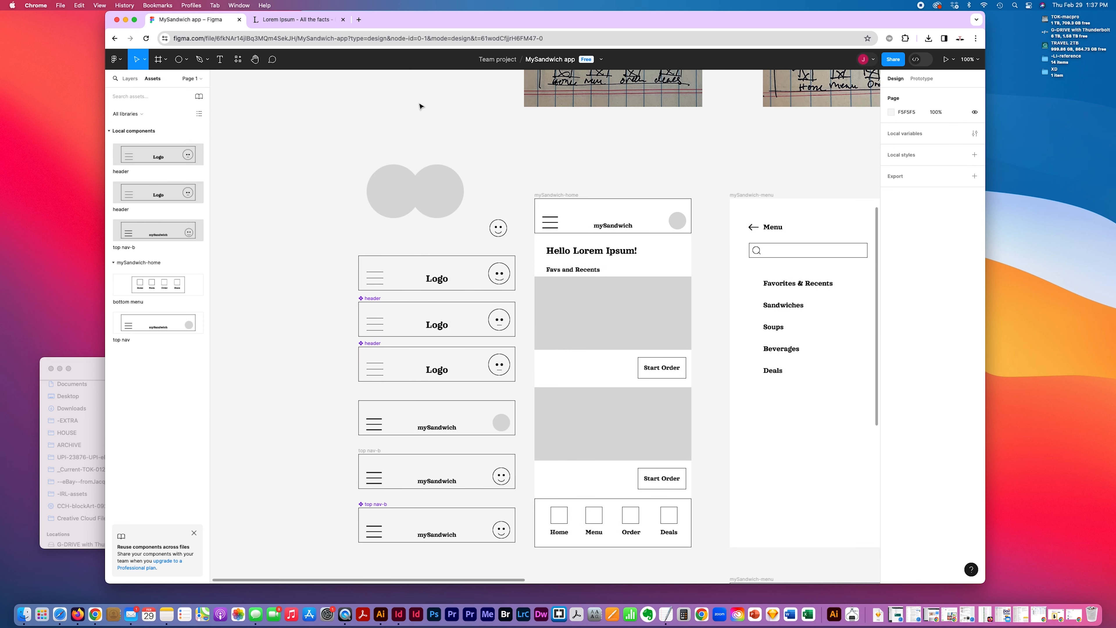
- Draw a wavy black freehand line with the Pencil tool above the circles, running towards the mySandwich-home screen
scroll(420, 106, "right", 5)
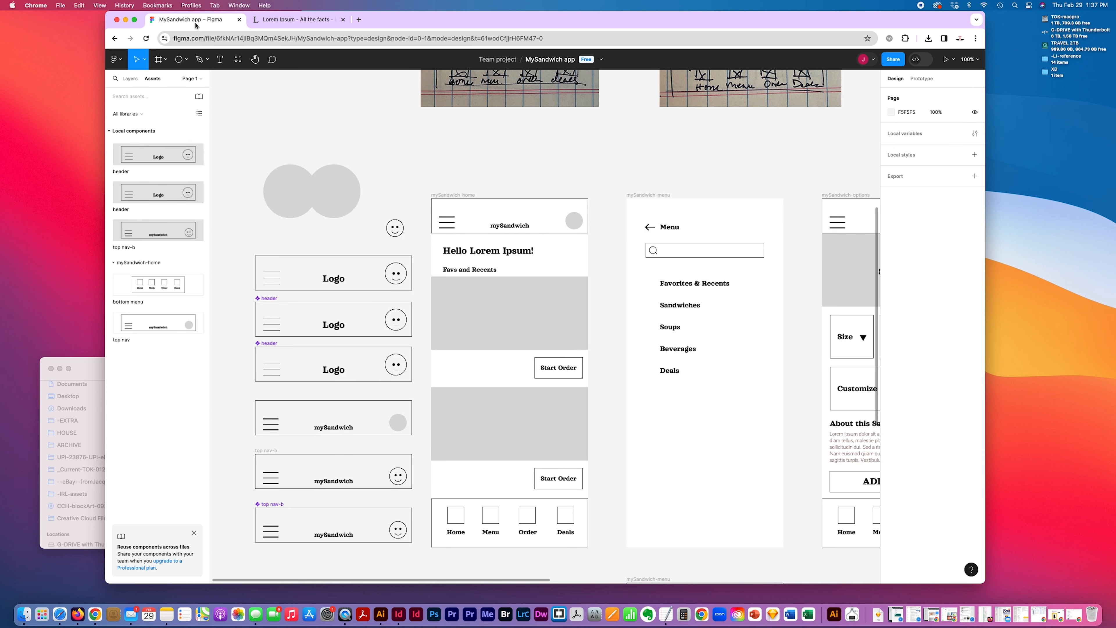
left_click(209, 60)
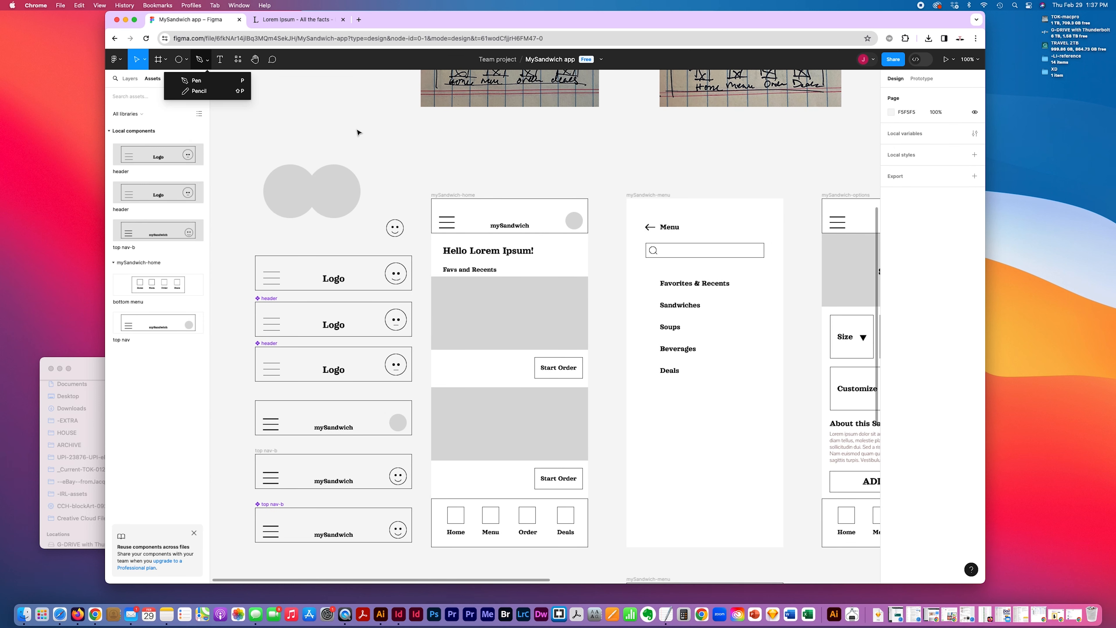
left_click(200, 91)
mouse_move(279, 111)
left_mouse_down()
mouse_move(302, 132)
mouse_move(499, 163)
left_mouse_up()
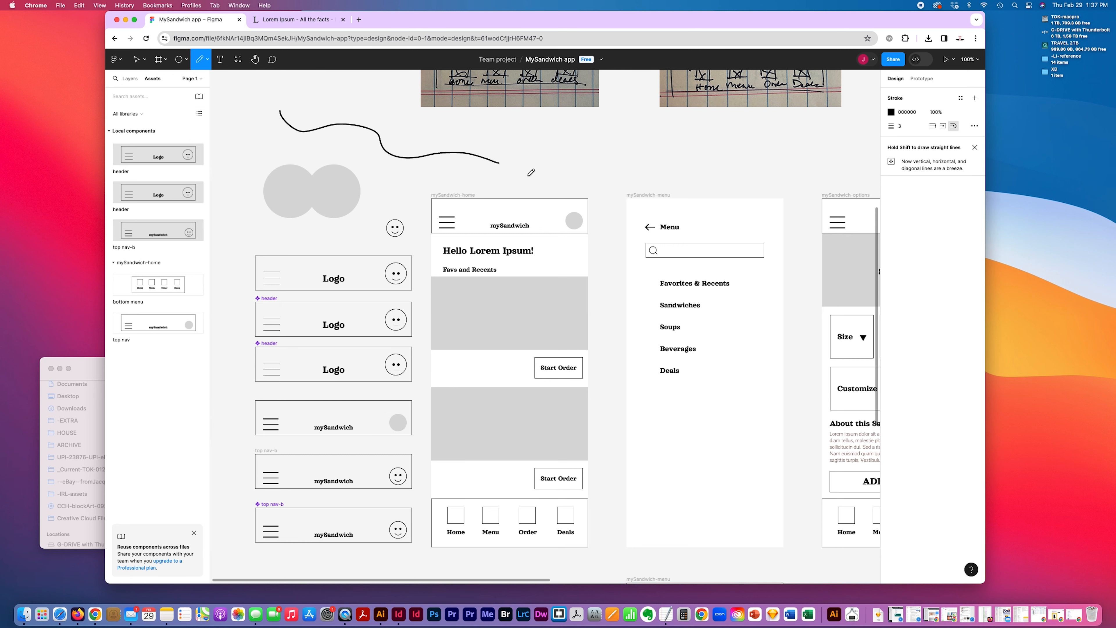
- Look over the hand-drawn sketches, the nav bars, and the mySandwich home, menu, options and confirm wireframes
scroll(676, 162, "up", 5)
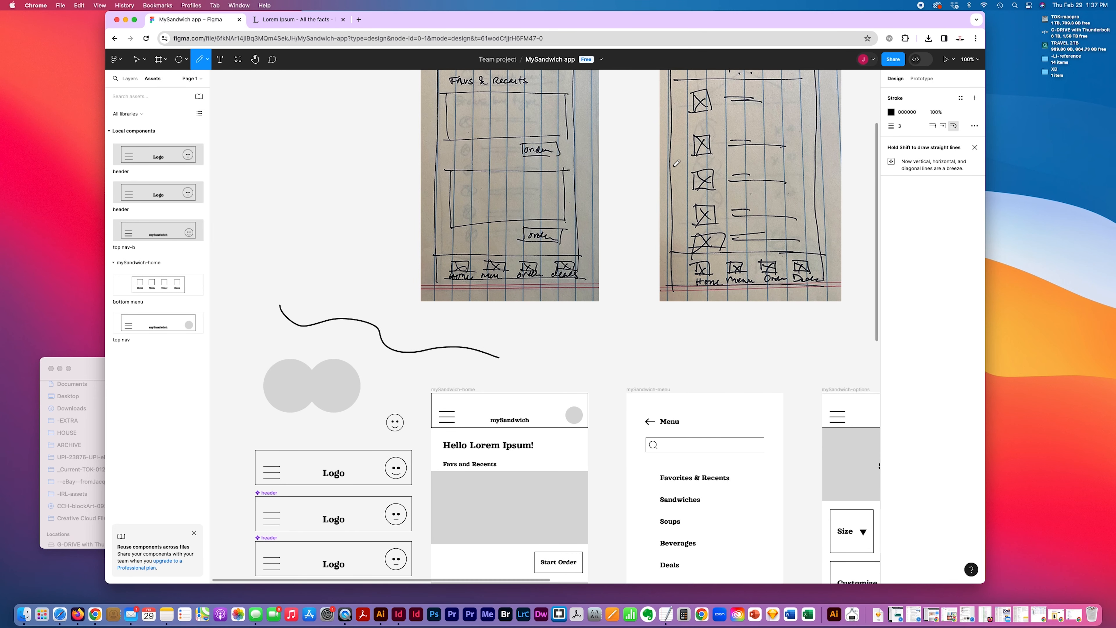
scroll(677, 163, "down", 7)
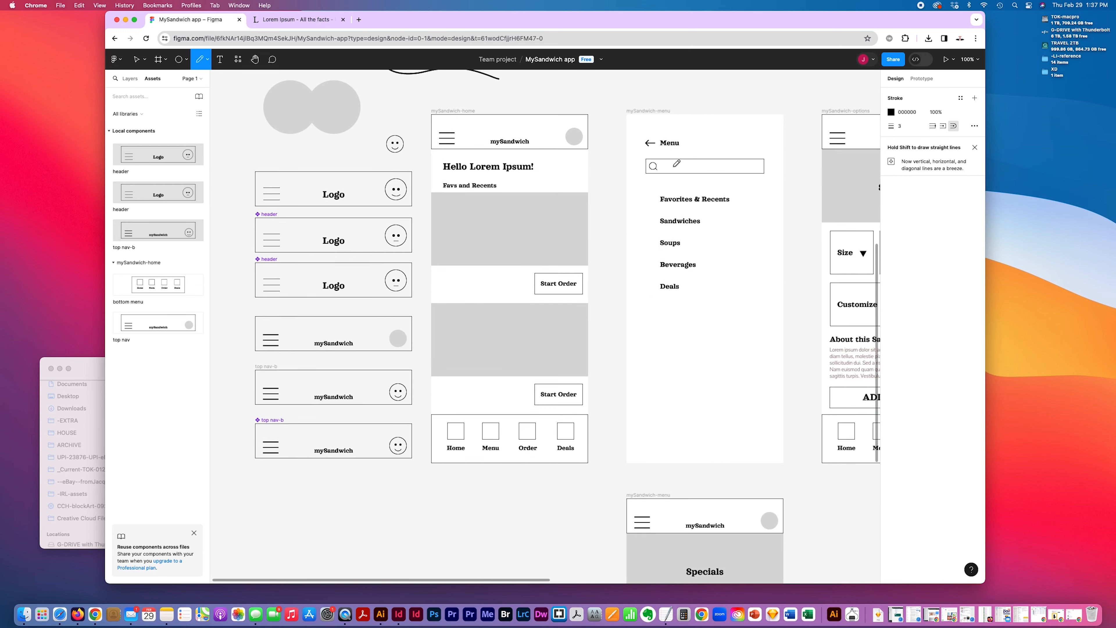
scroll(677, 163, "right", 8)
scroll(677, 163, "left", 10)
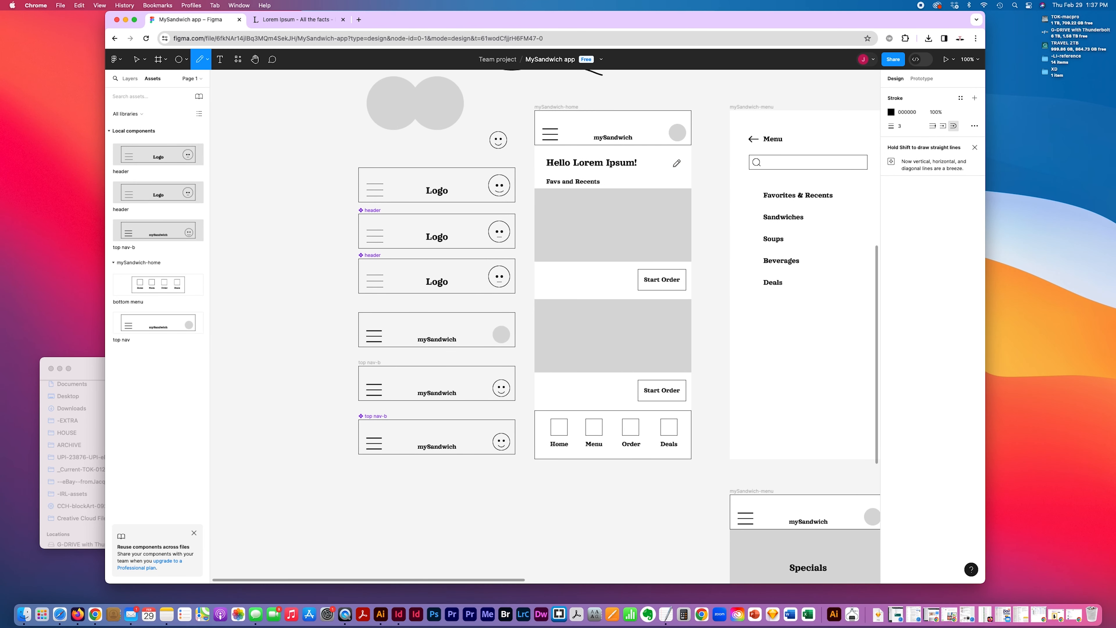
scroll(676, 163, "right", 4)
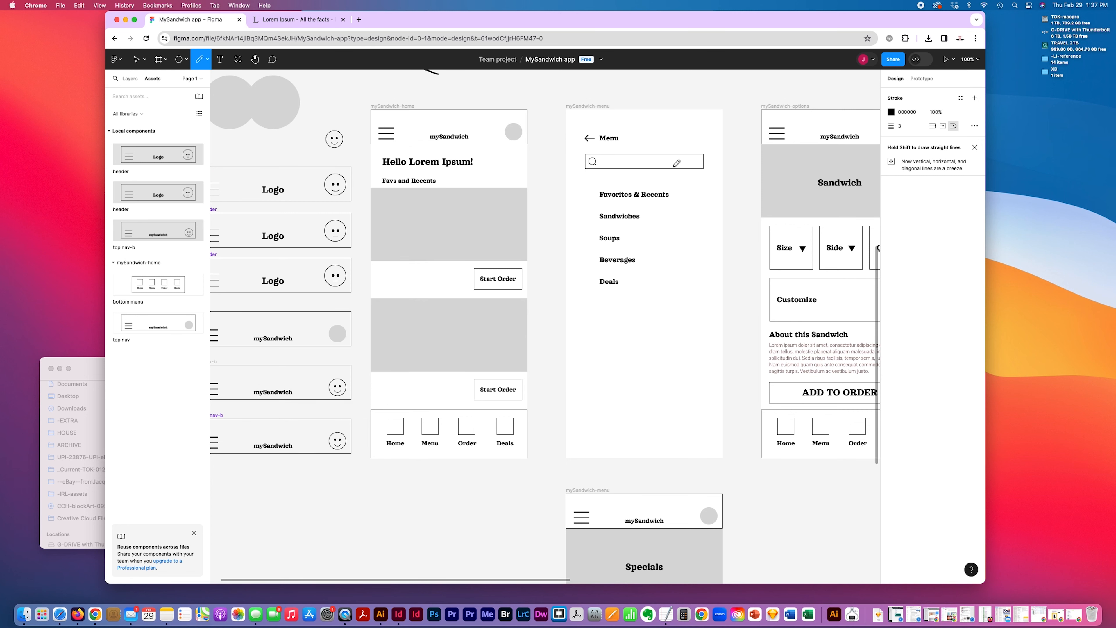
scroll(705, 260, "right", 5)
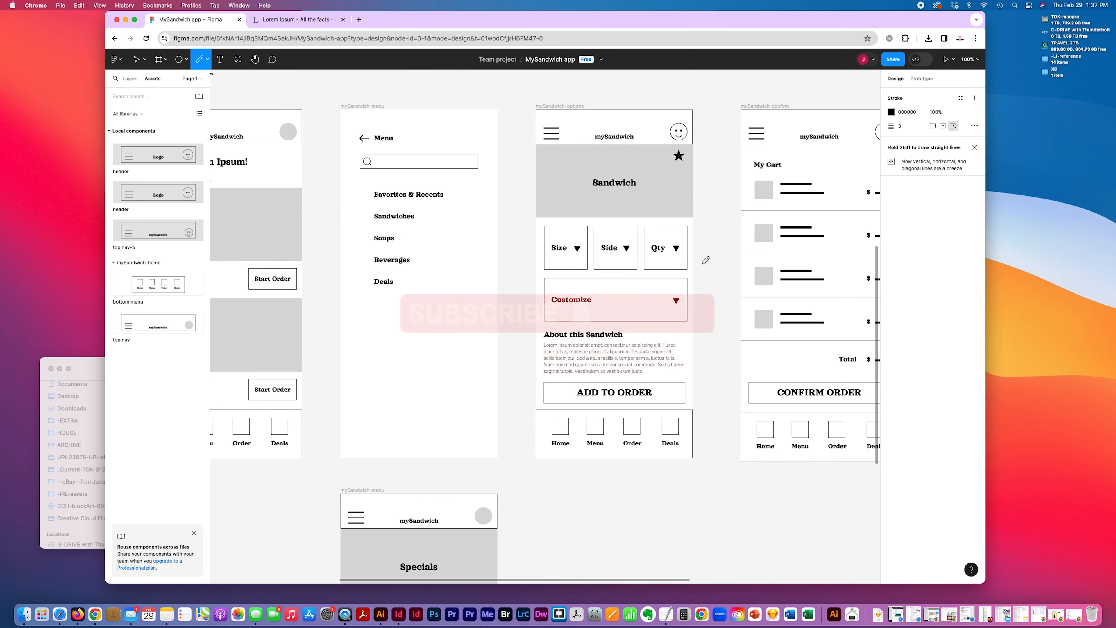
scroll(705, 260, "right", 4)
scroll(706, 260, "left", 2)
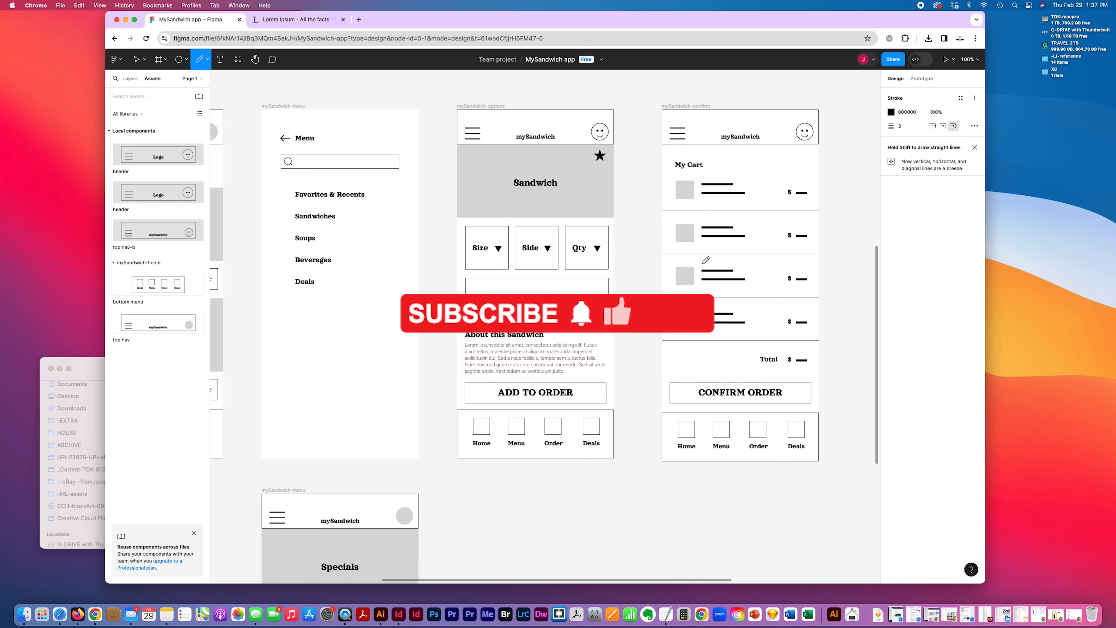
scroll(705, 259, "left", 1)
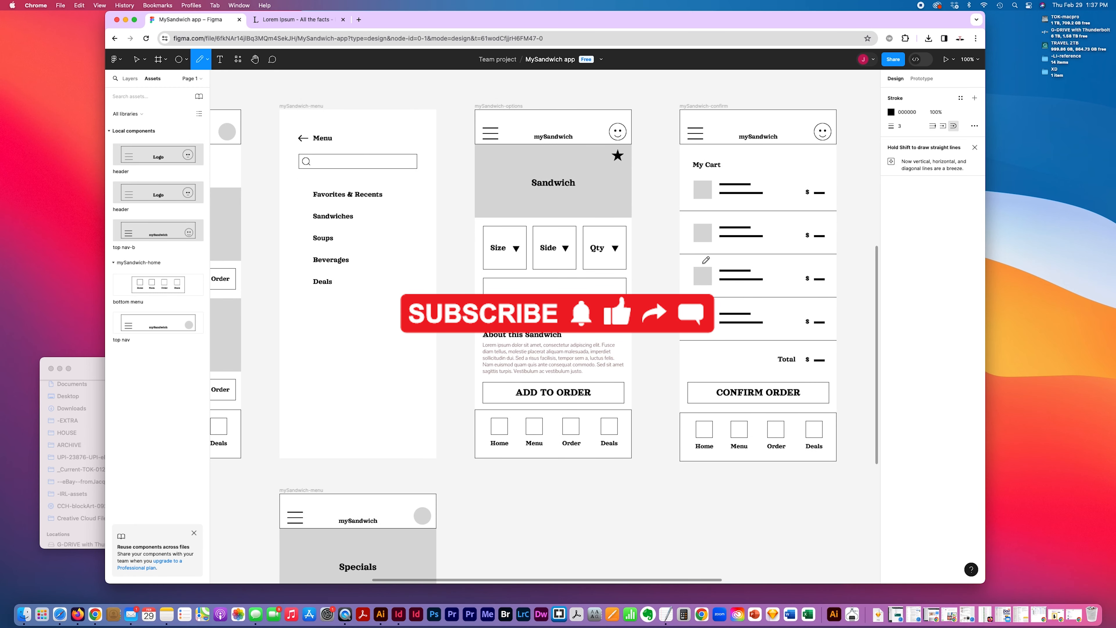